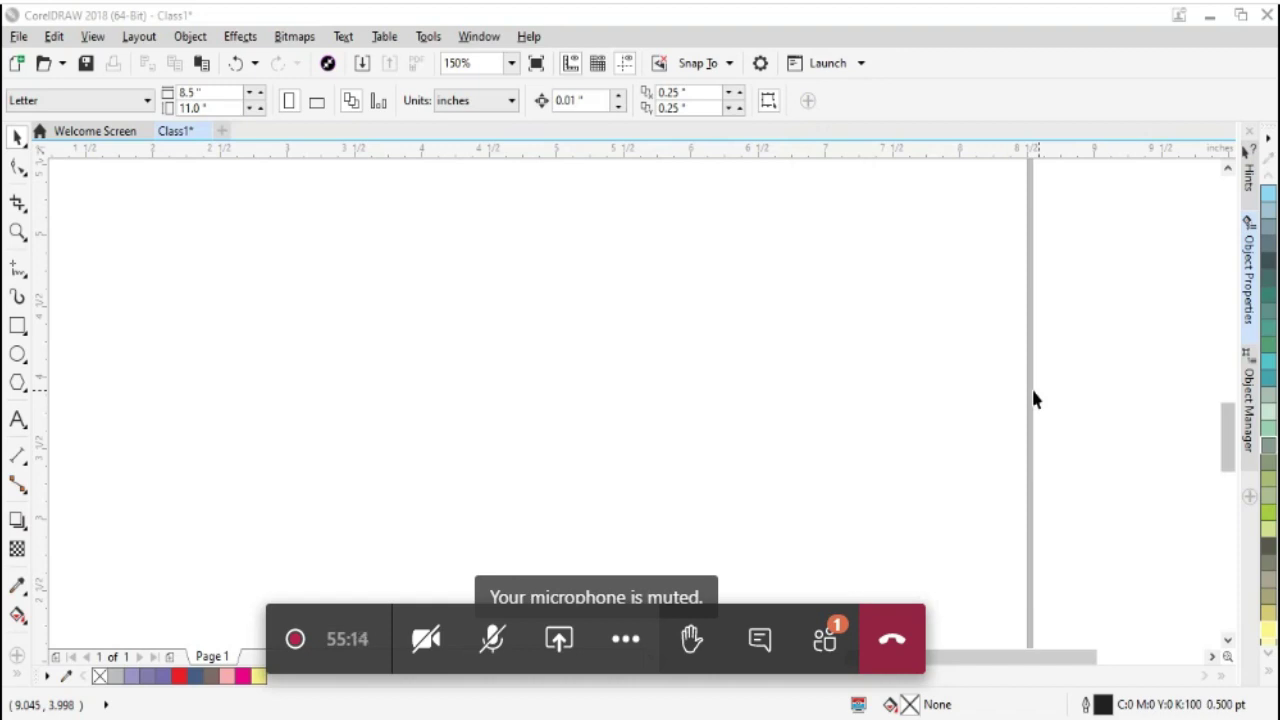
Fit the page in view and start a new document, leaving the preset destination unchanged
key(shift+F4)
click(18, 36)
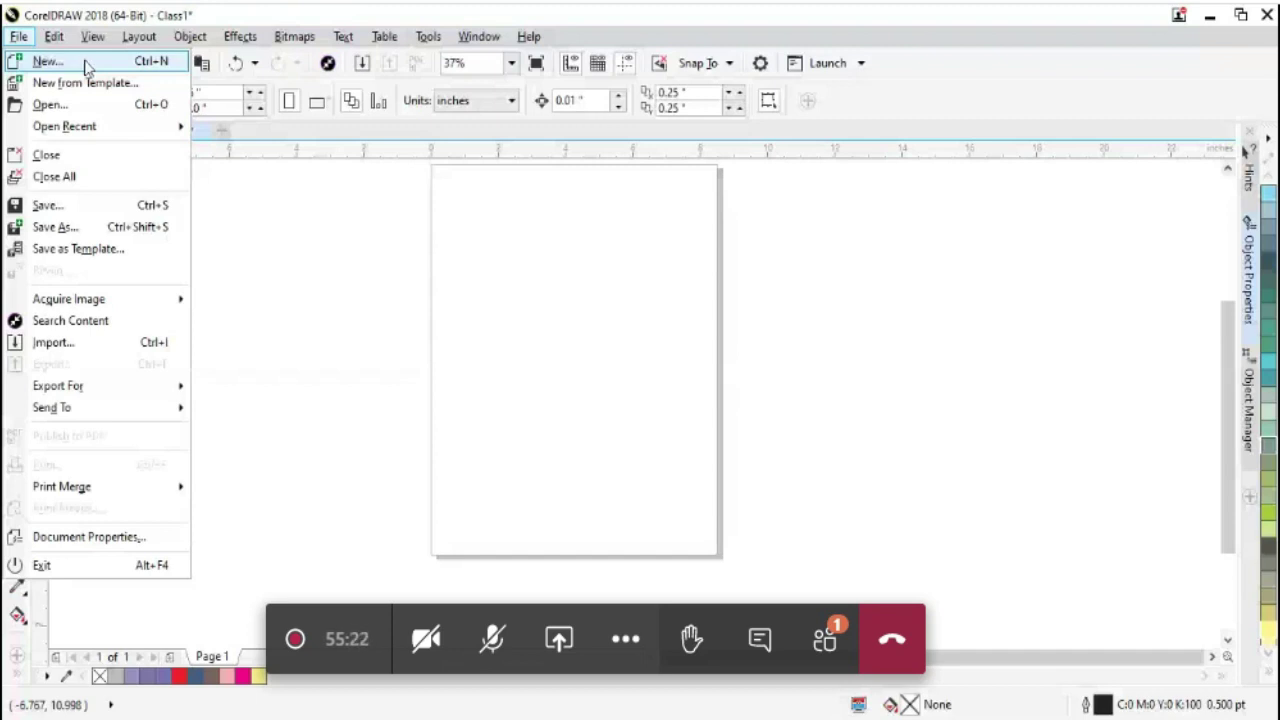
key(F11)
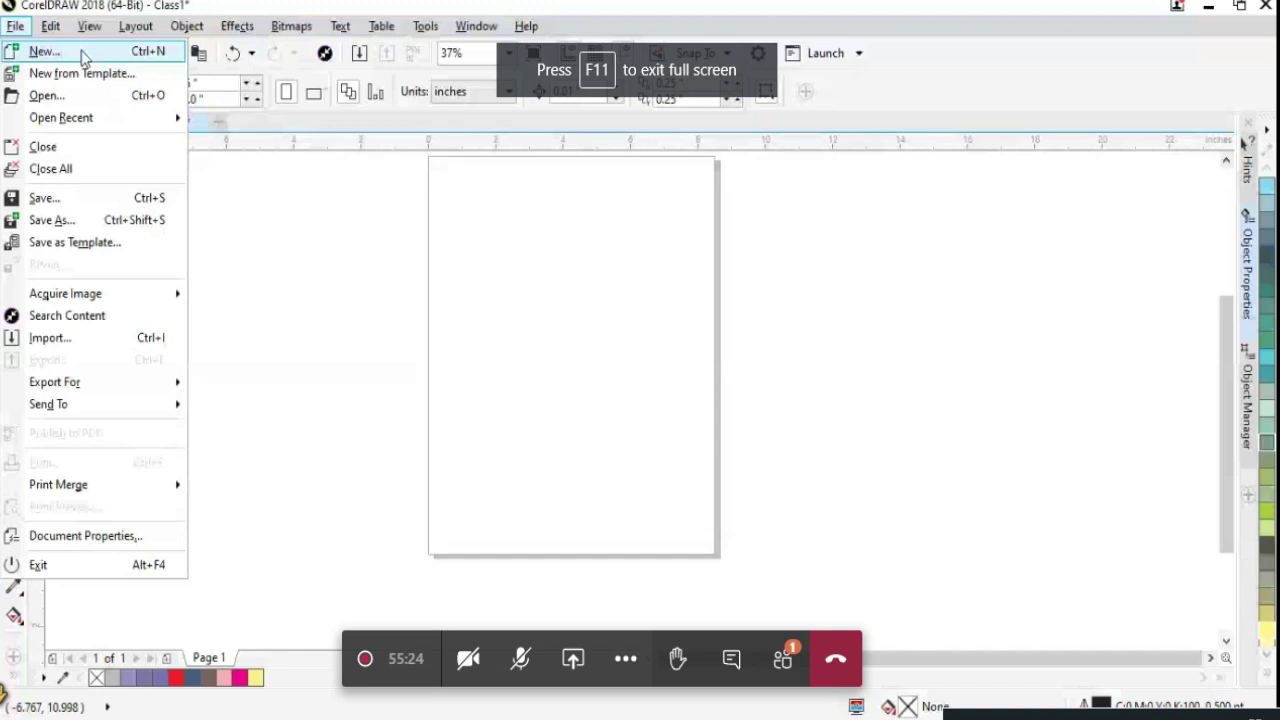
click(44, 51)
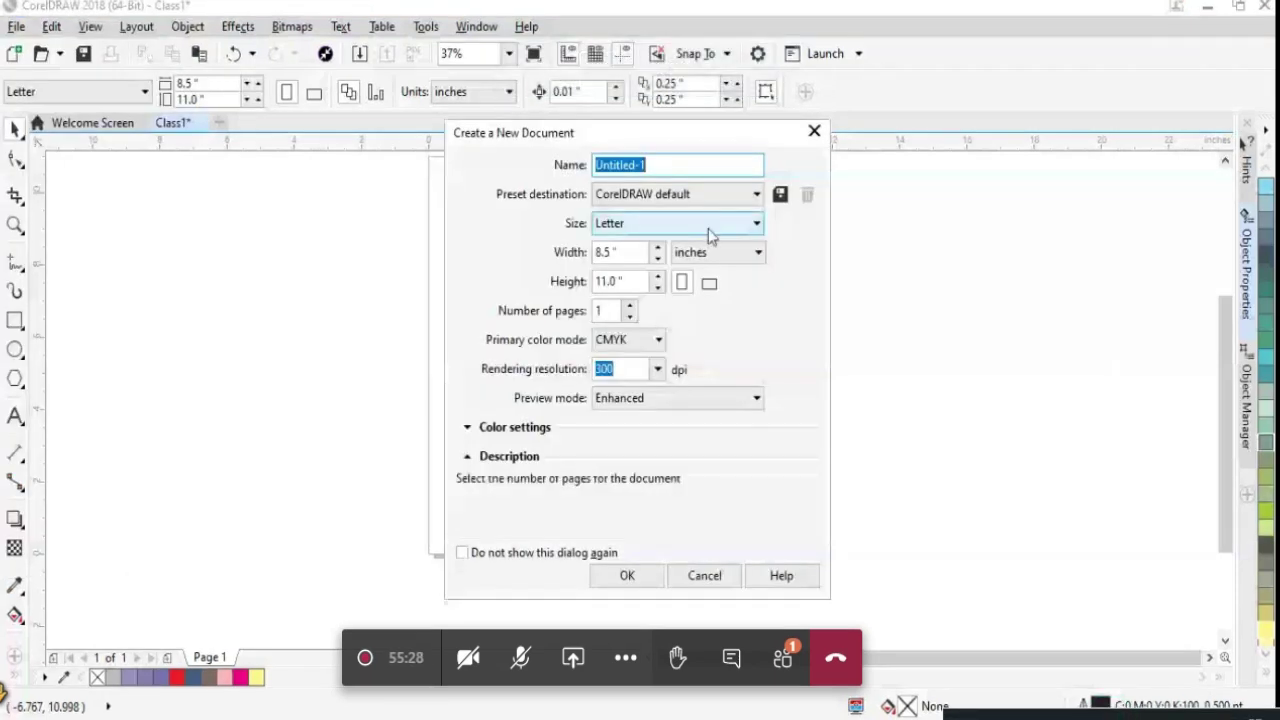
click(690, 194)
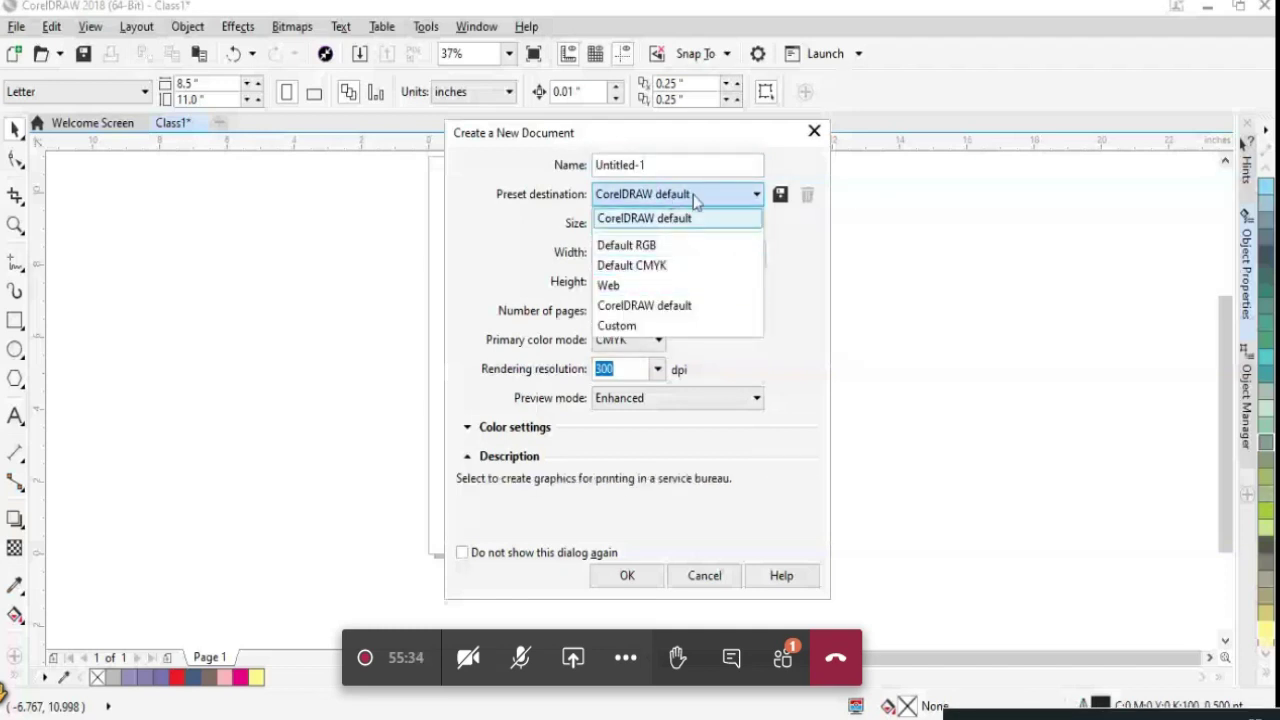
click(672, 166)
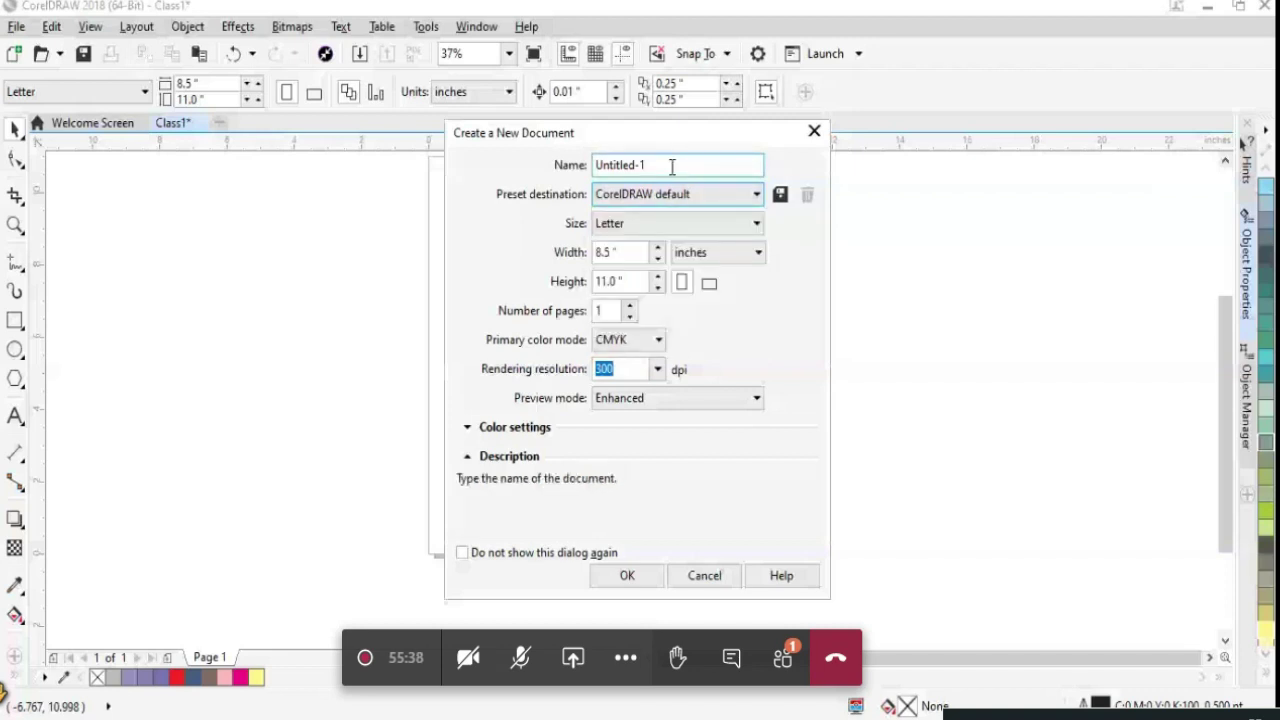
Replace the default document name with 'Creative Designing'
drag(672, 166, 597, 165)
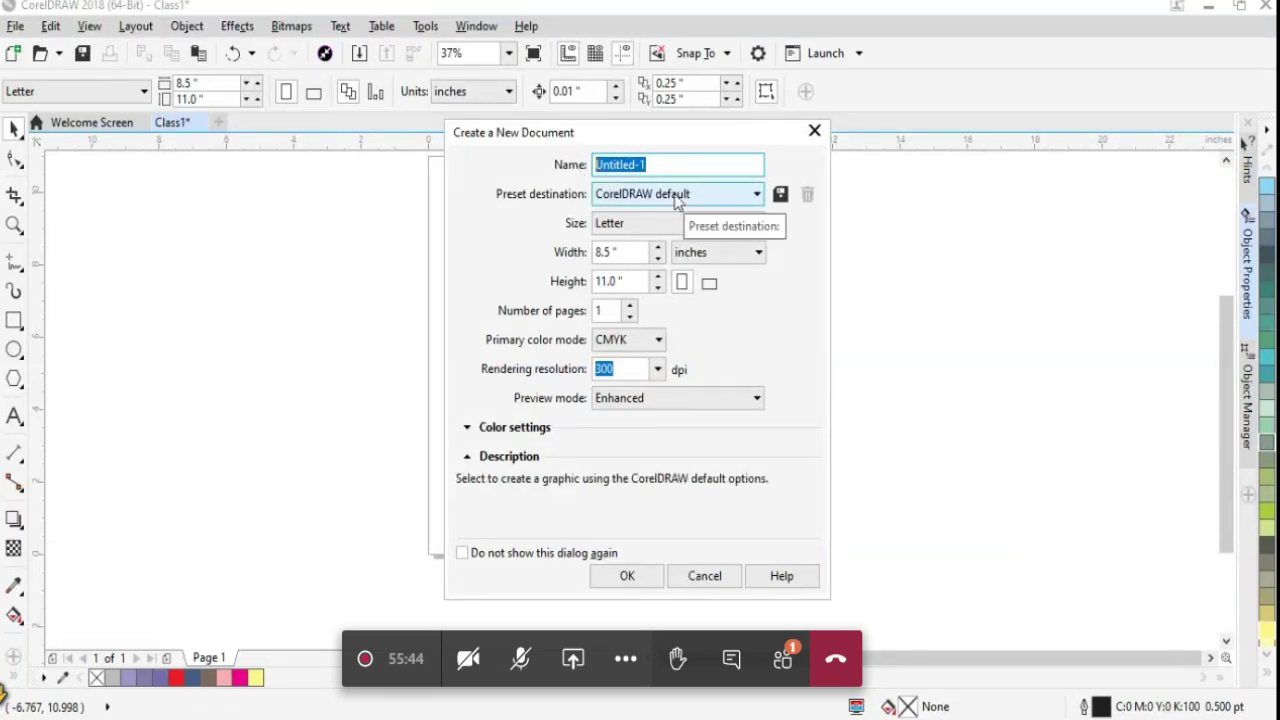
text(Clas)
key(BackSpace)
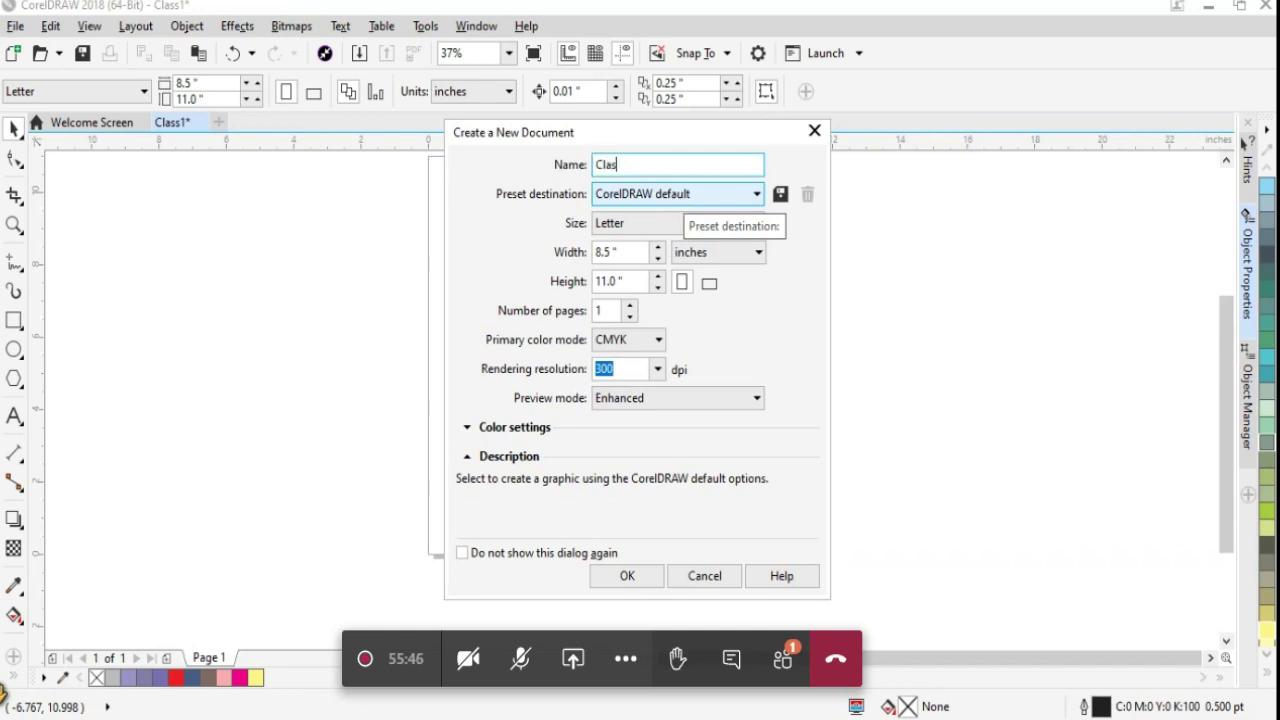
key(BackSpace)
key(BackSpace)
key(BackSpace)
text(Creat)
text(i)
text(ve Designing)
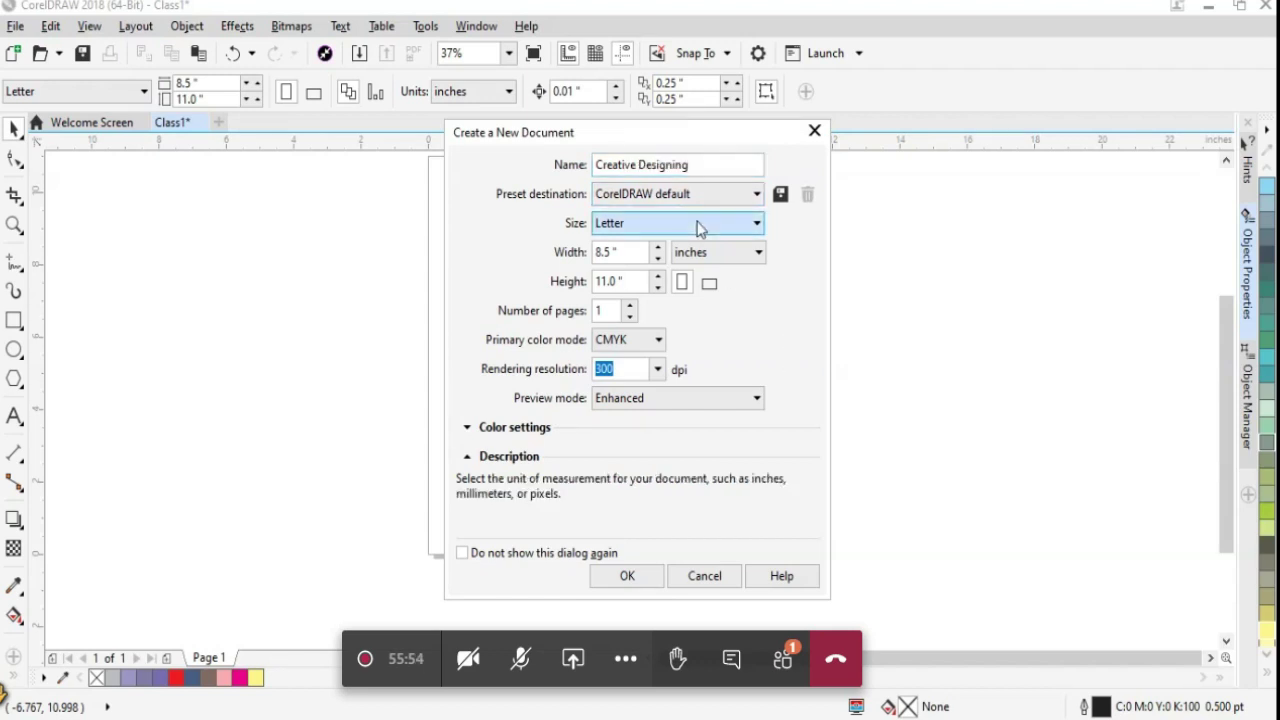
Open the page Size list and scroll down to the Web Page presets
click(698, 224)
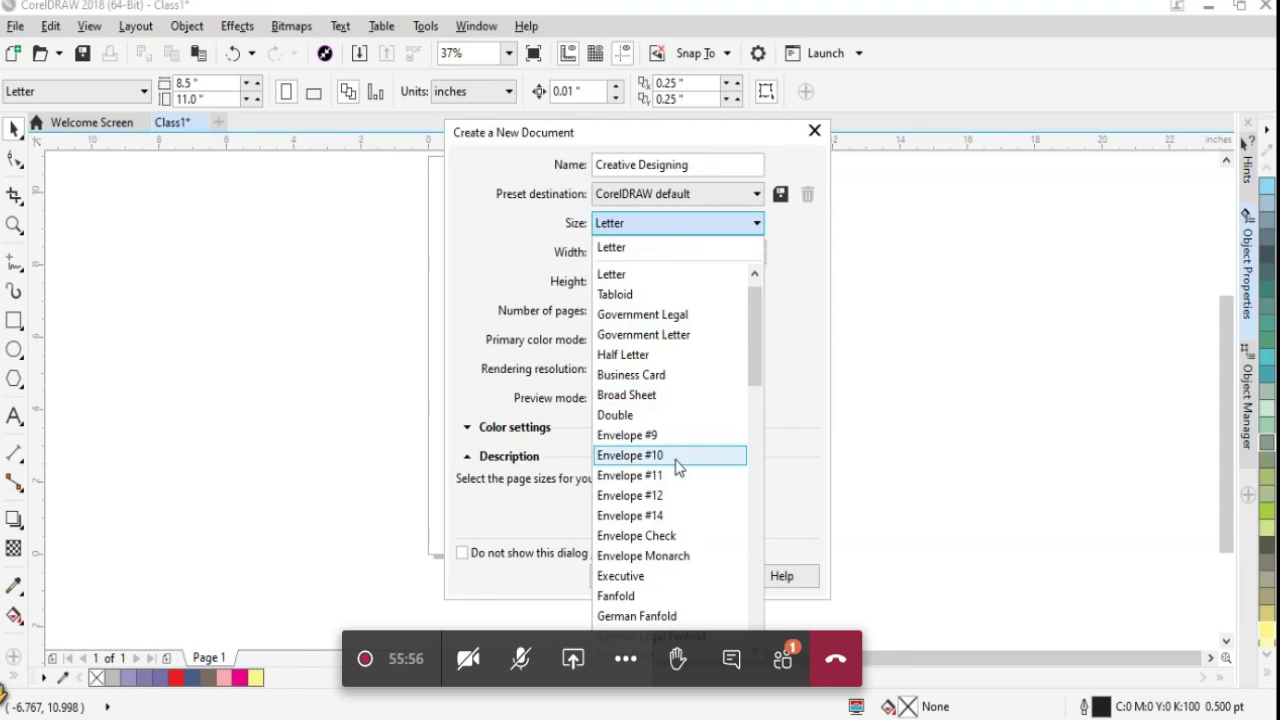
scroll(670, 530, down, 4)
scroll(665, 540, down, 2)
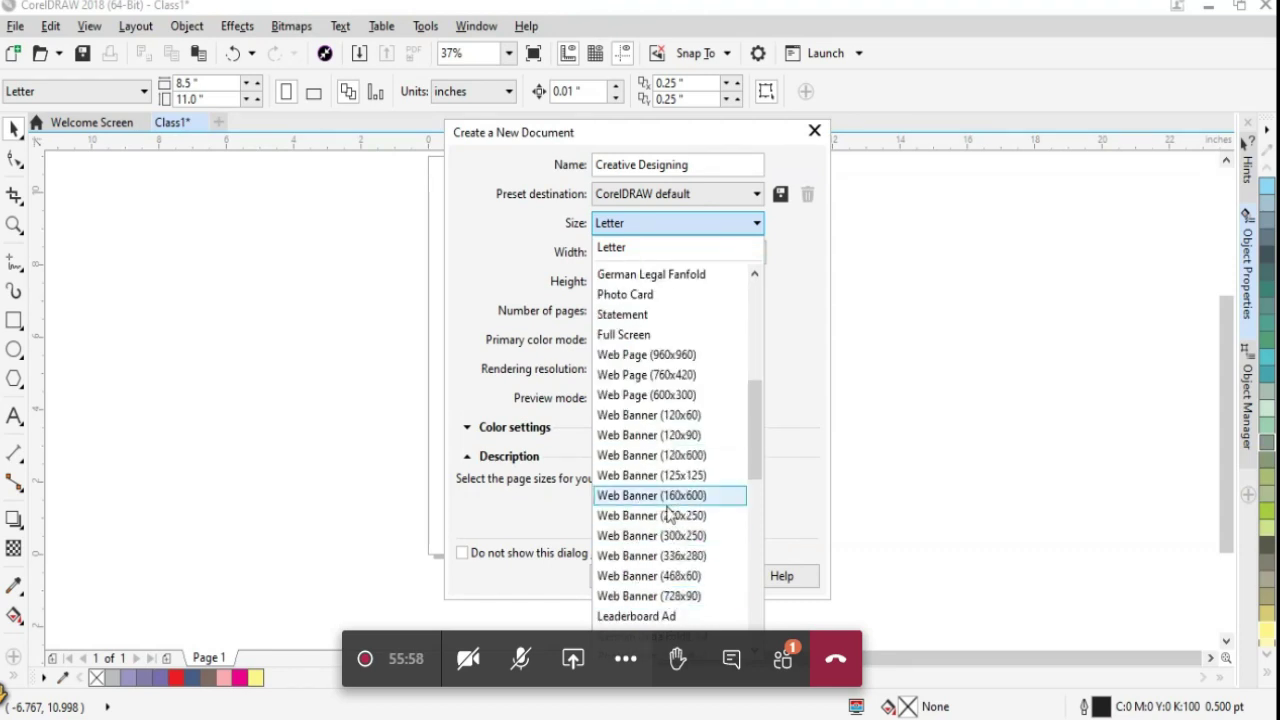
scroll(665, 400, up, 6)
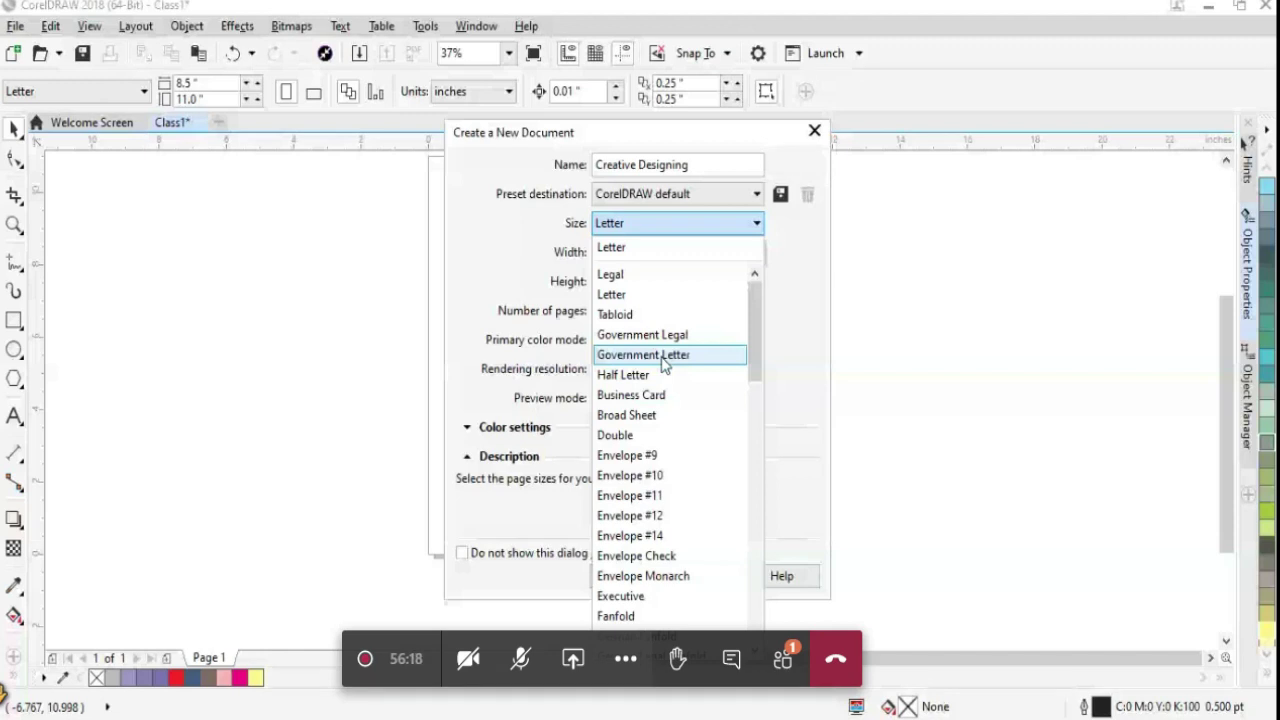
click(1243, 141)
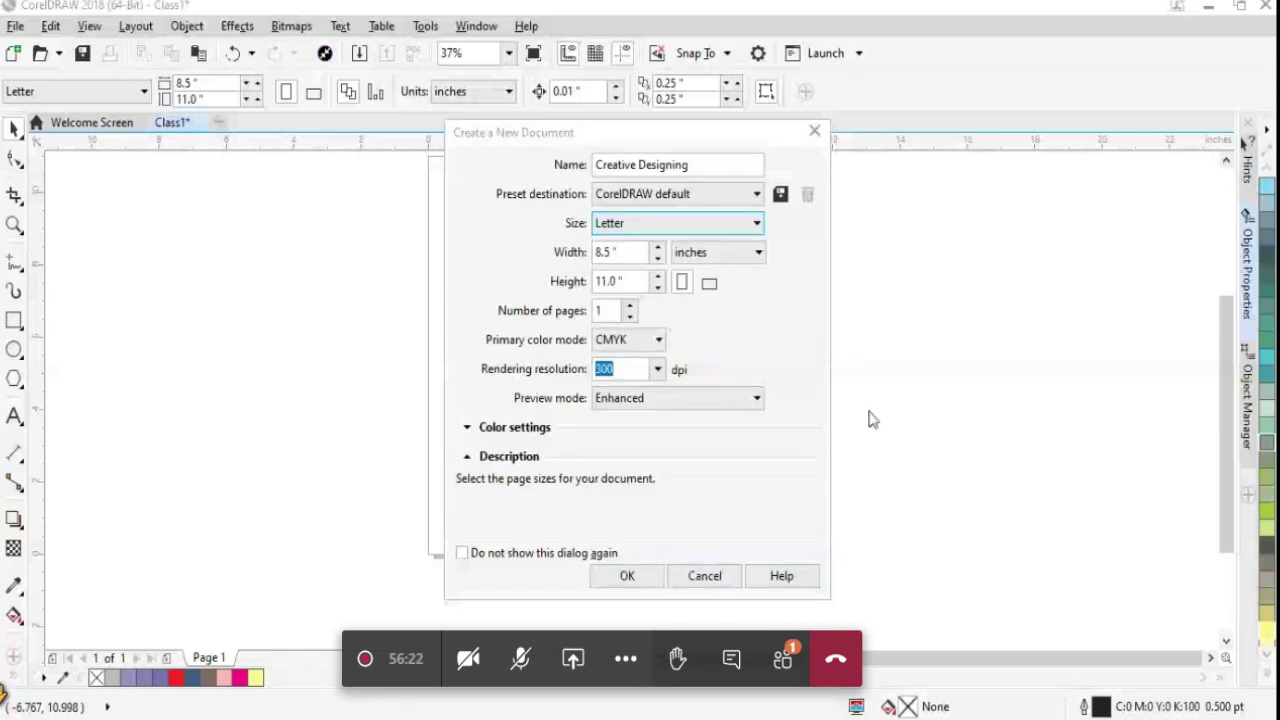
click(1046, 40)
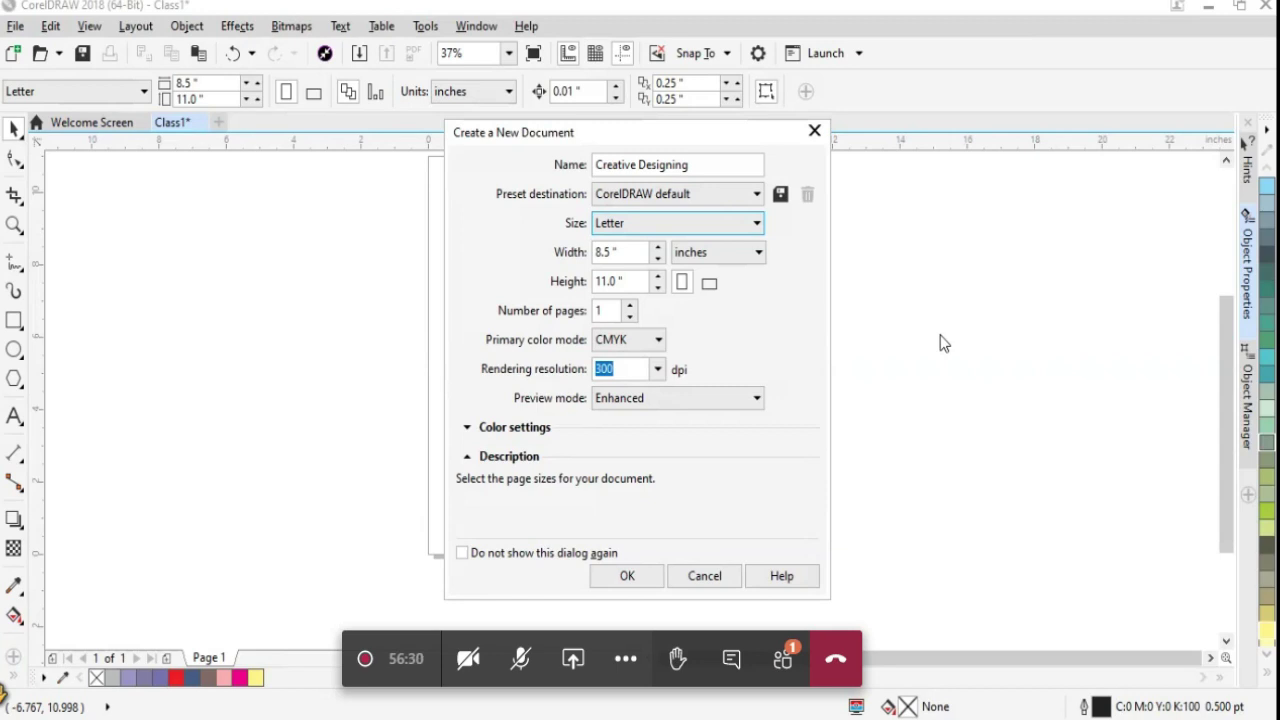
click(700, 223)
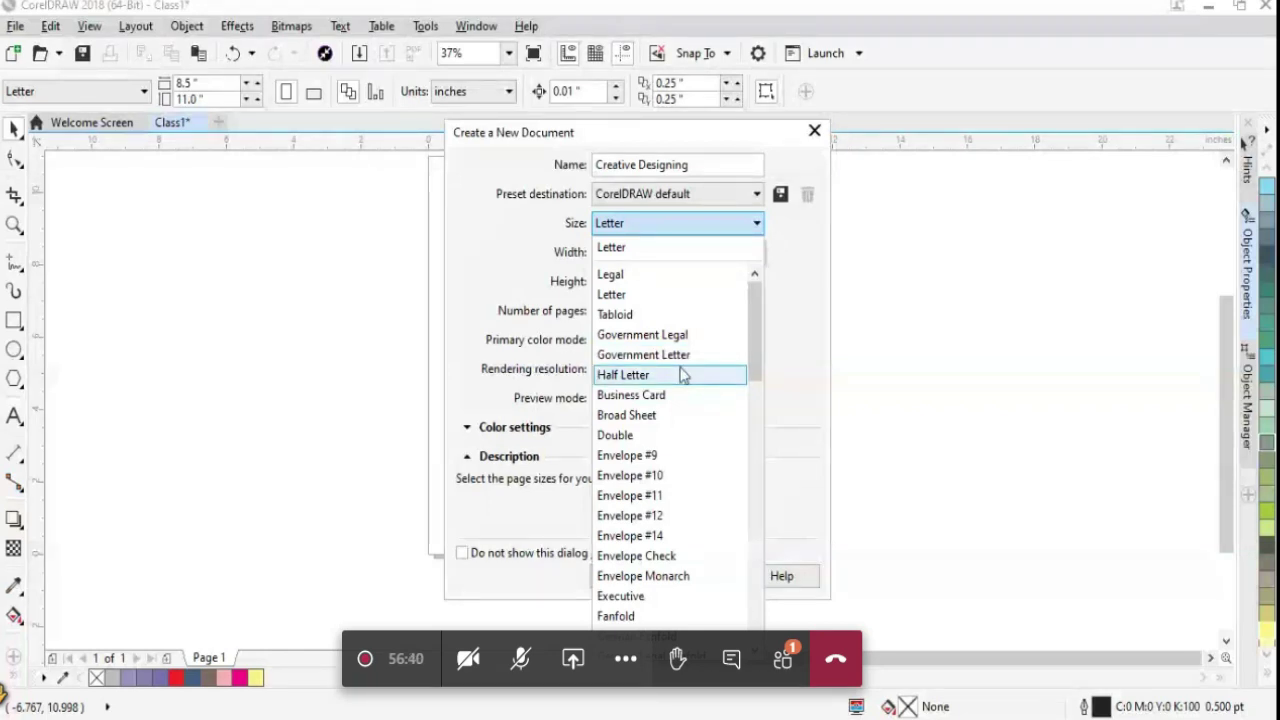
scroll(682, 374, down, 1)
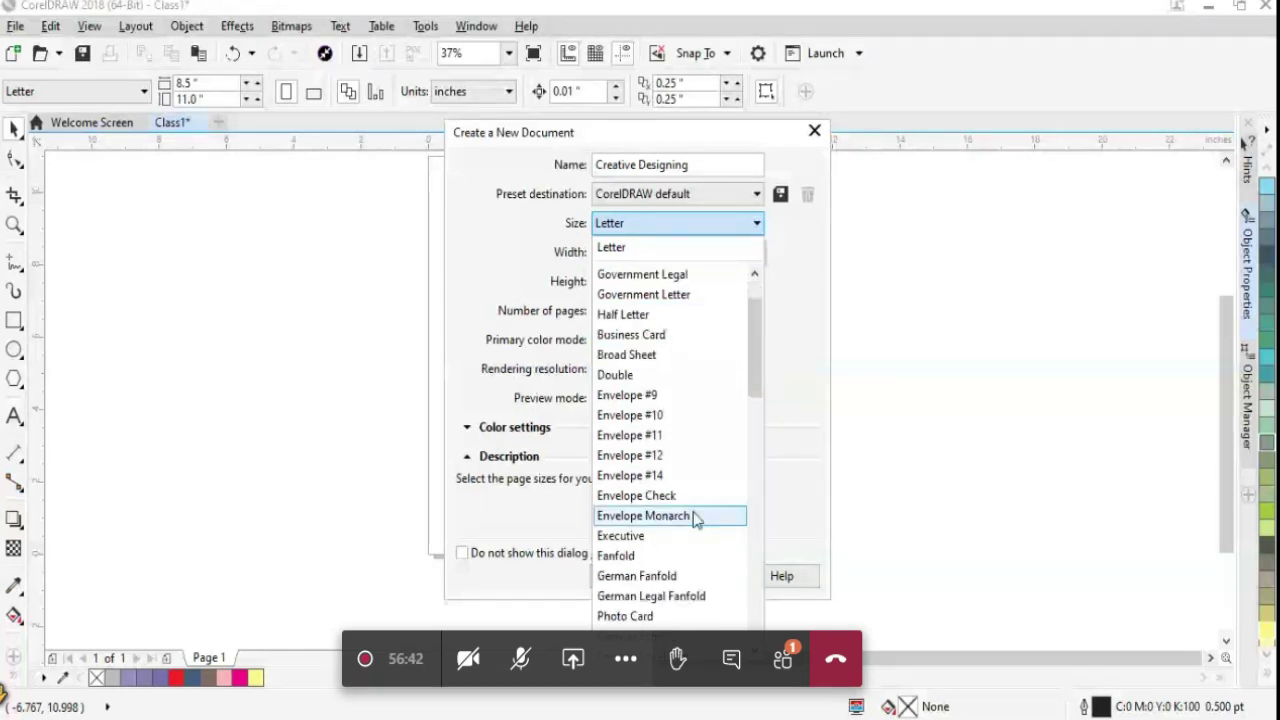
scroll(697, 517, down, 3)
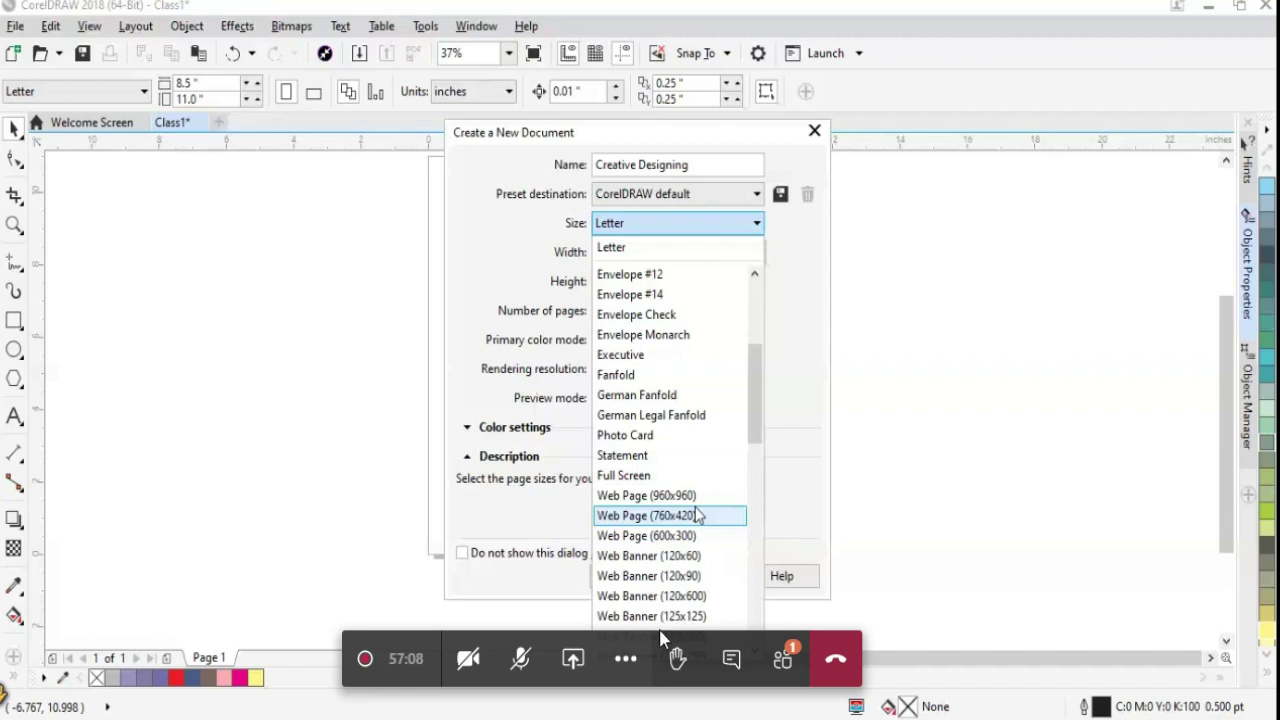
Choose Web Page (960x960), then set the page to 1,920 px wide and 1,080 px high
click(785, 670)
click(785, 670)
click(655, 495)
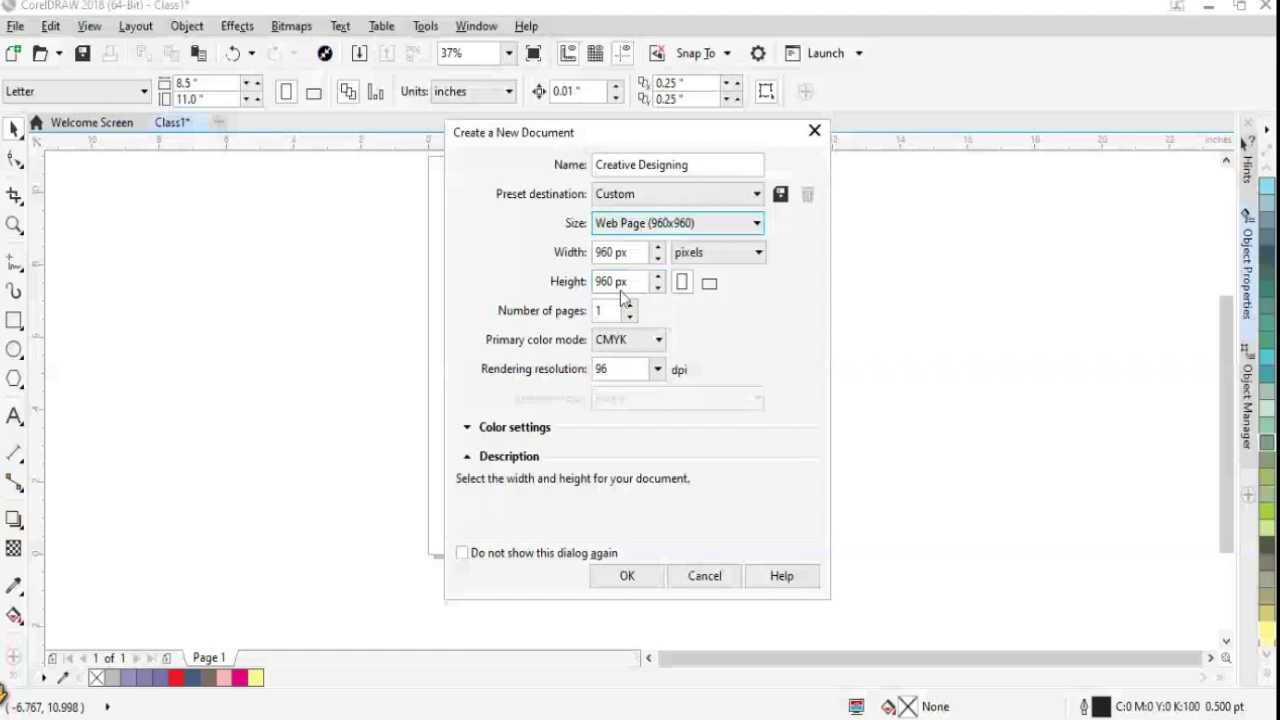
click(658, 247)
click(658, 247)
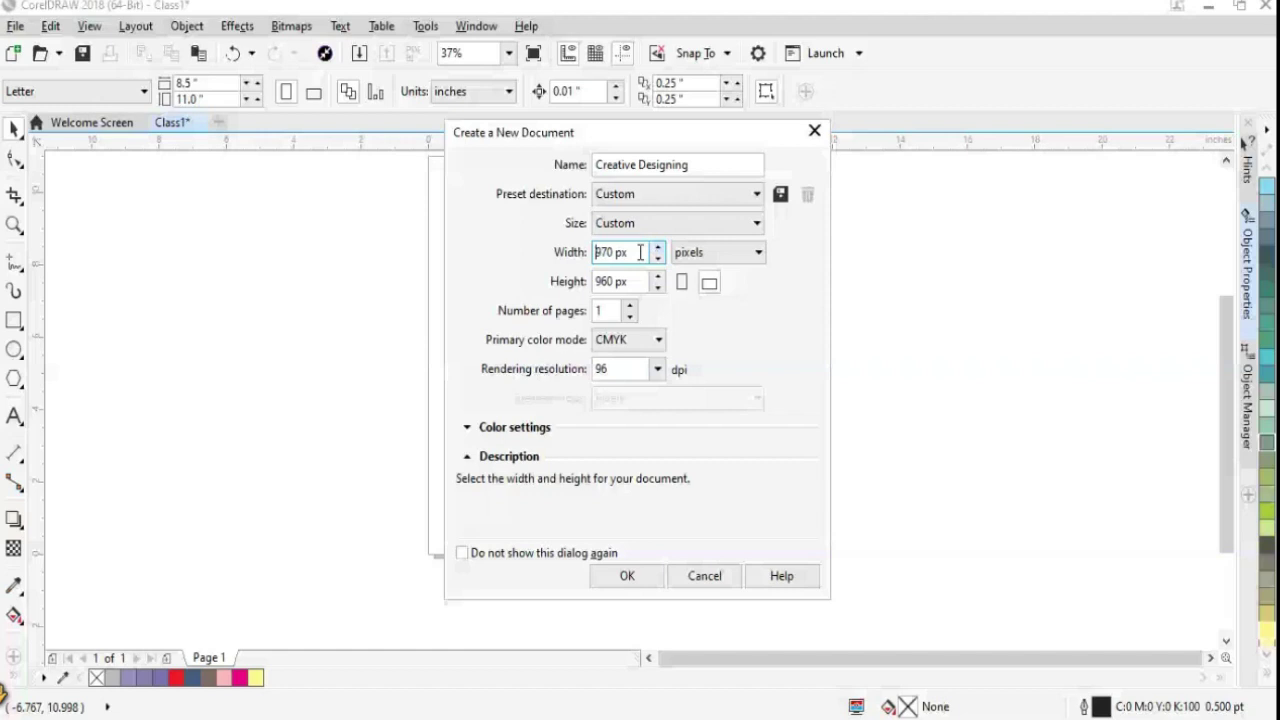
text(1,92)
text(0)
key(Tab)
text(1,)
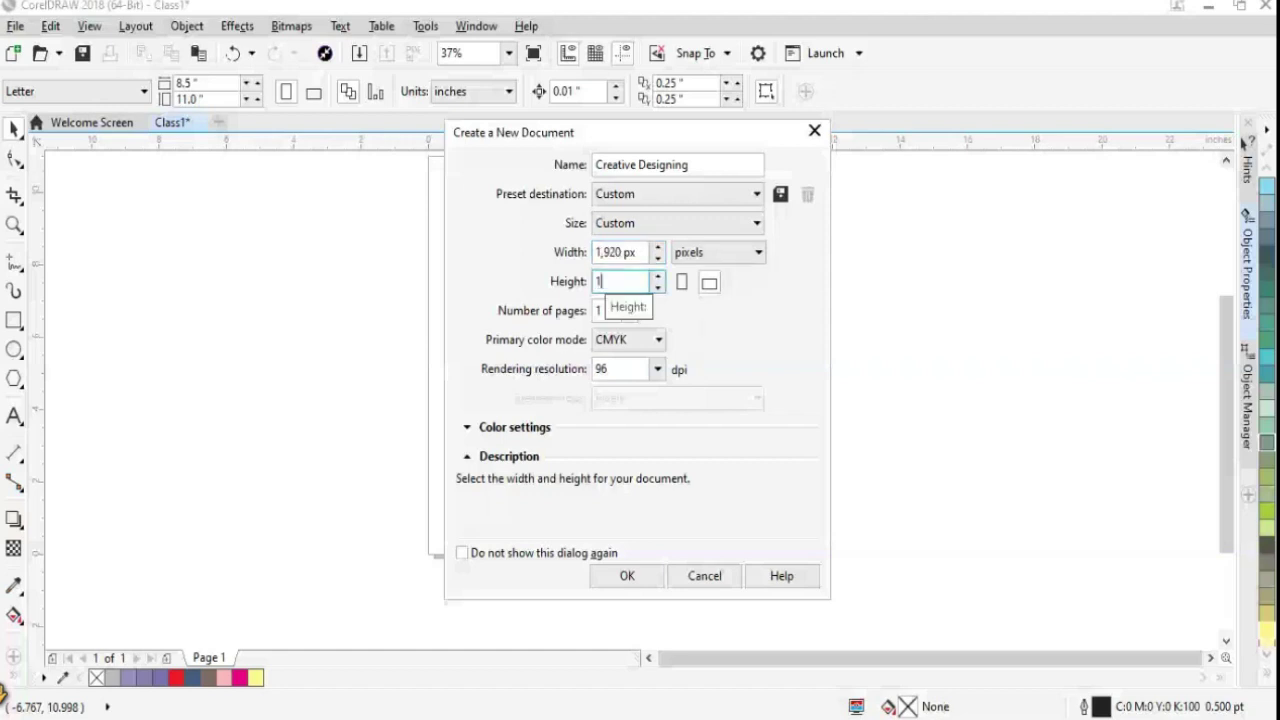
text(0)
text(80)
key(Tab)
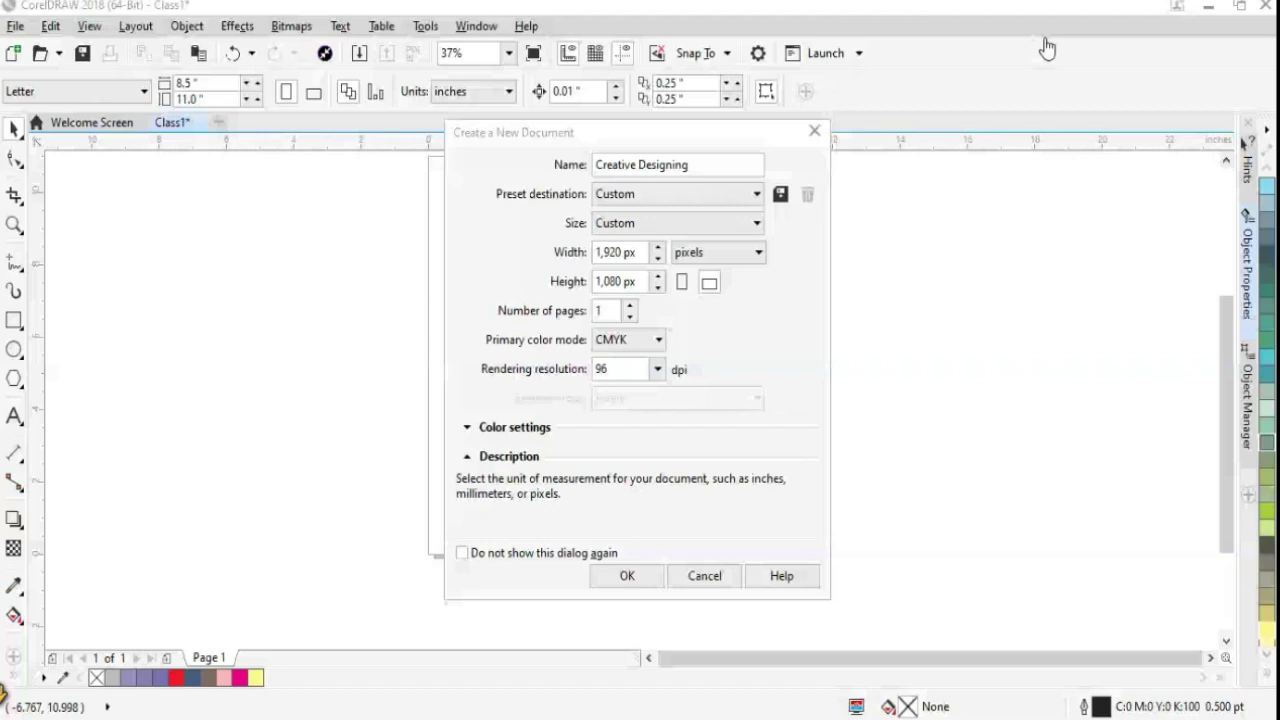
click(628, 253)
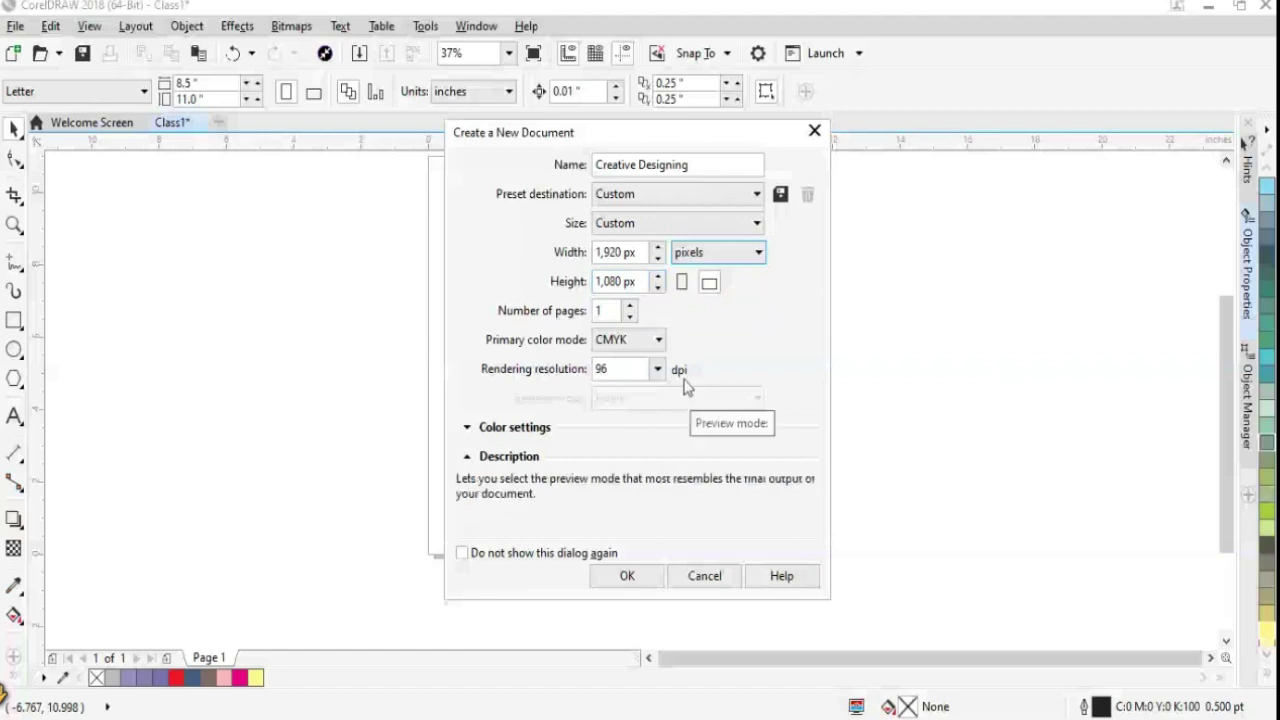
click(659, 226)
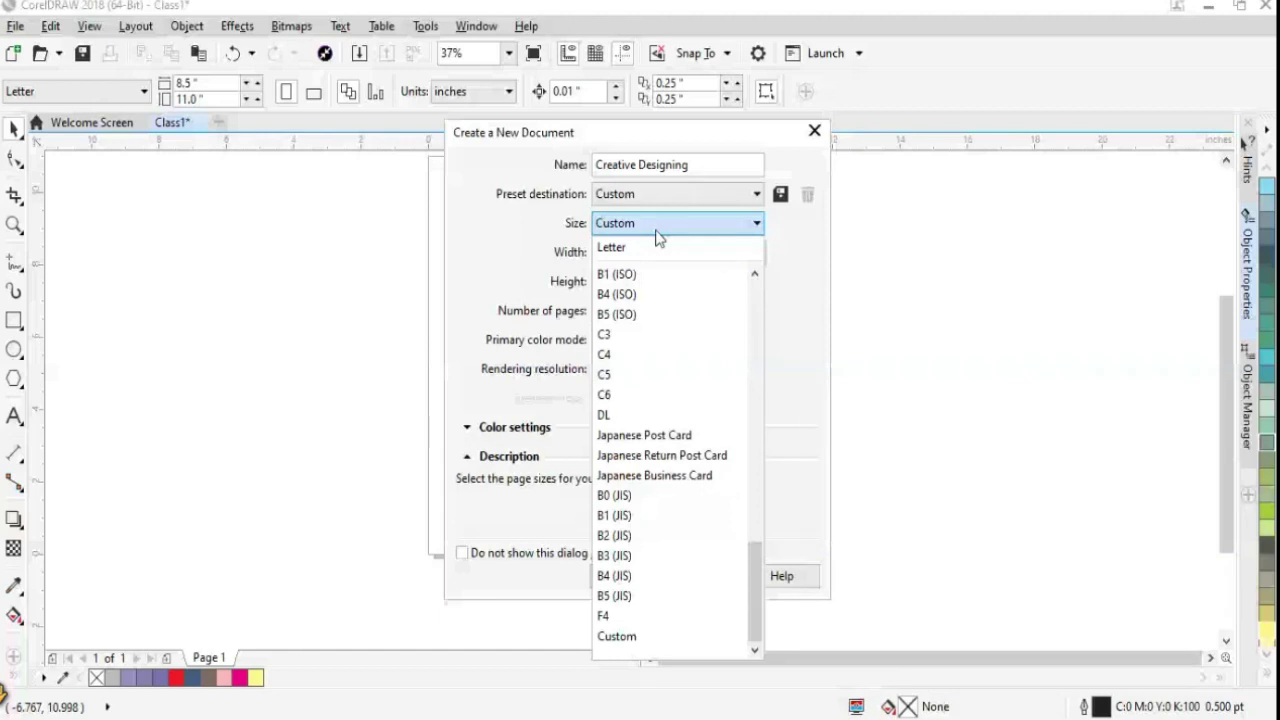
click(638, 226)
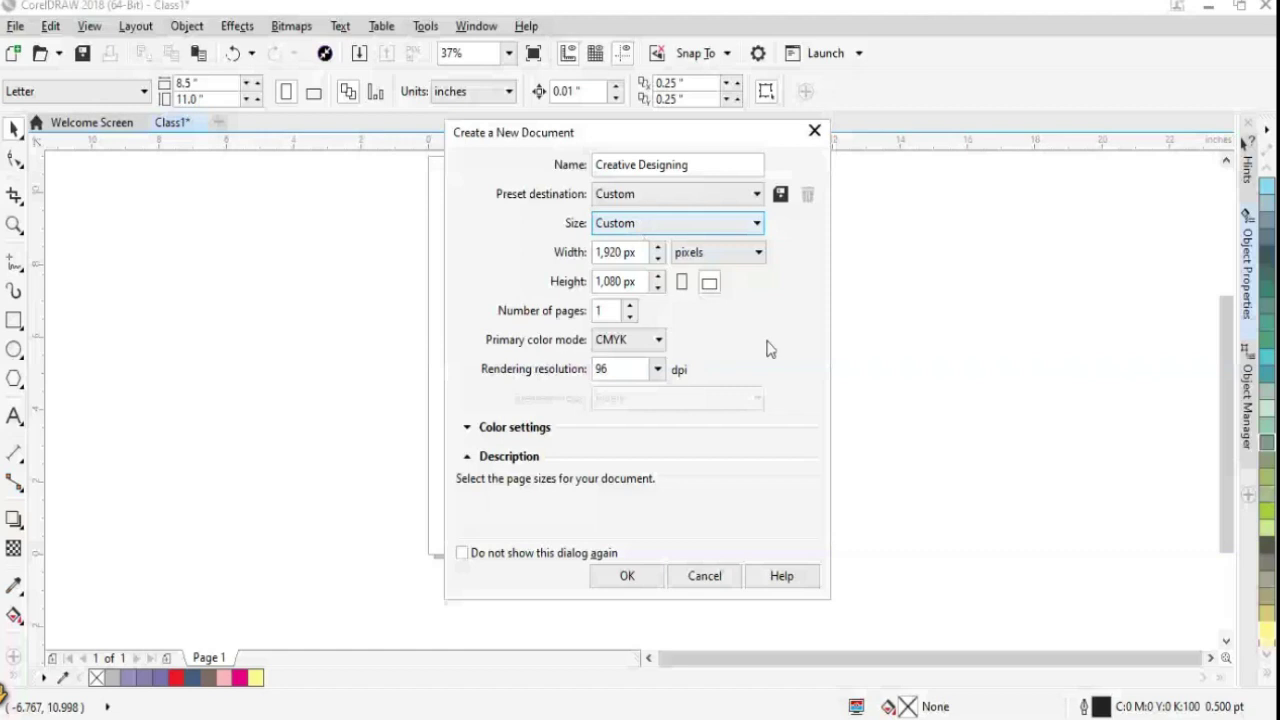
click(658, 277)
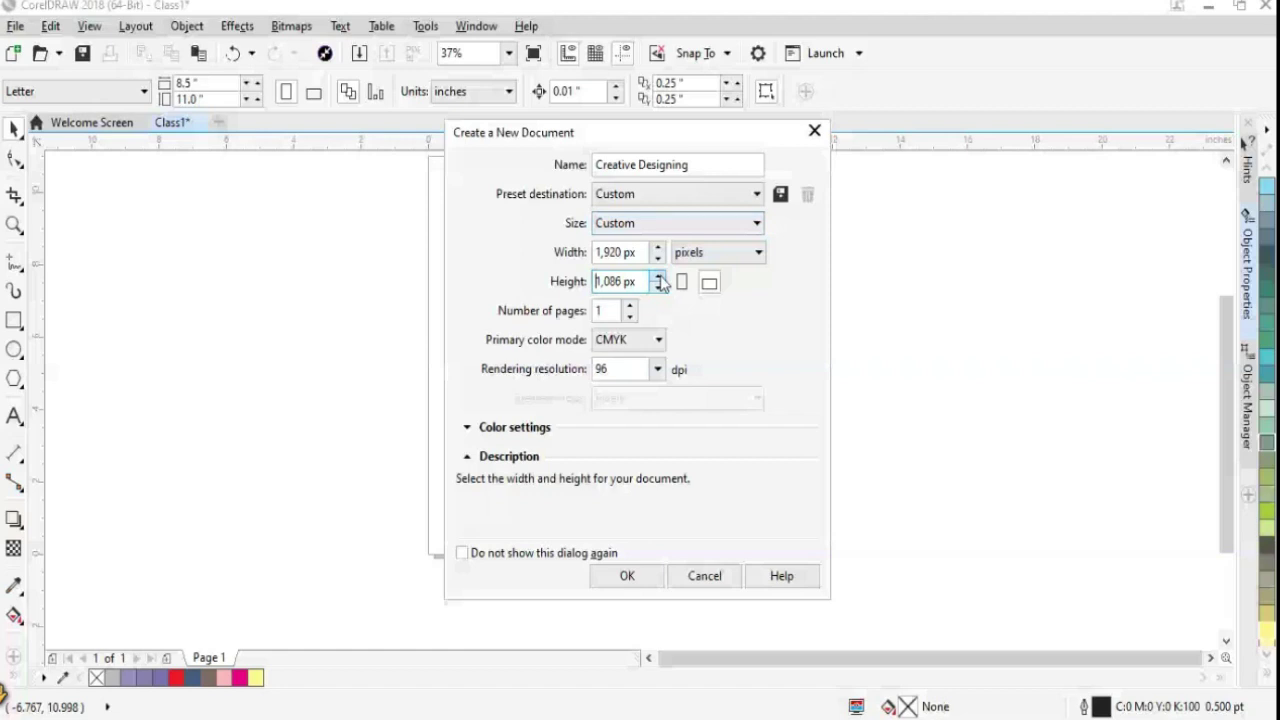
click(659, 286)
double_click(646, 281)
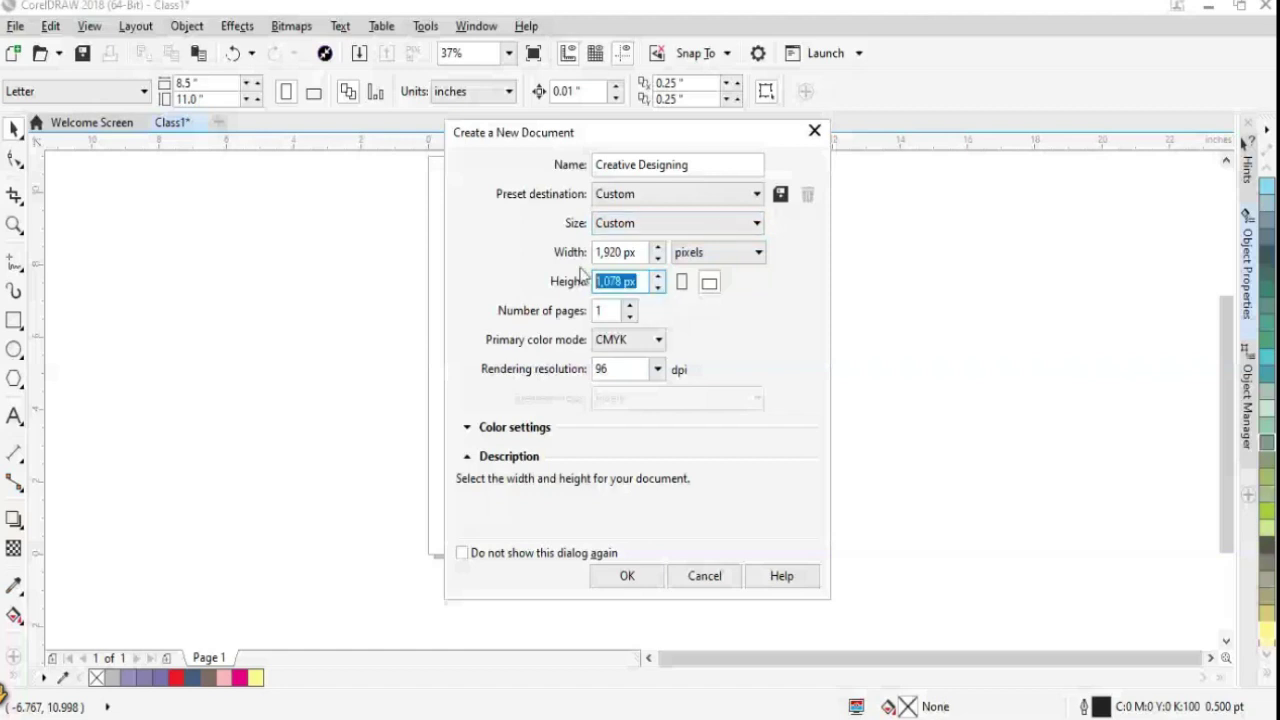
text(1)
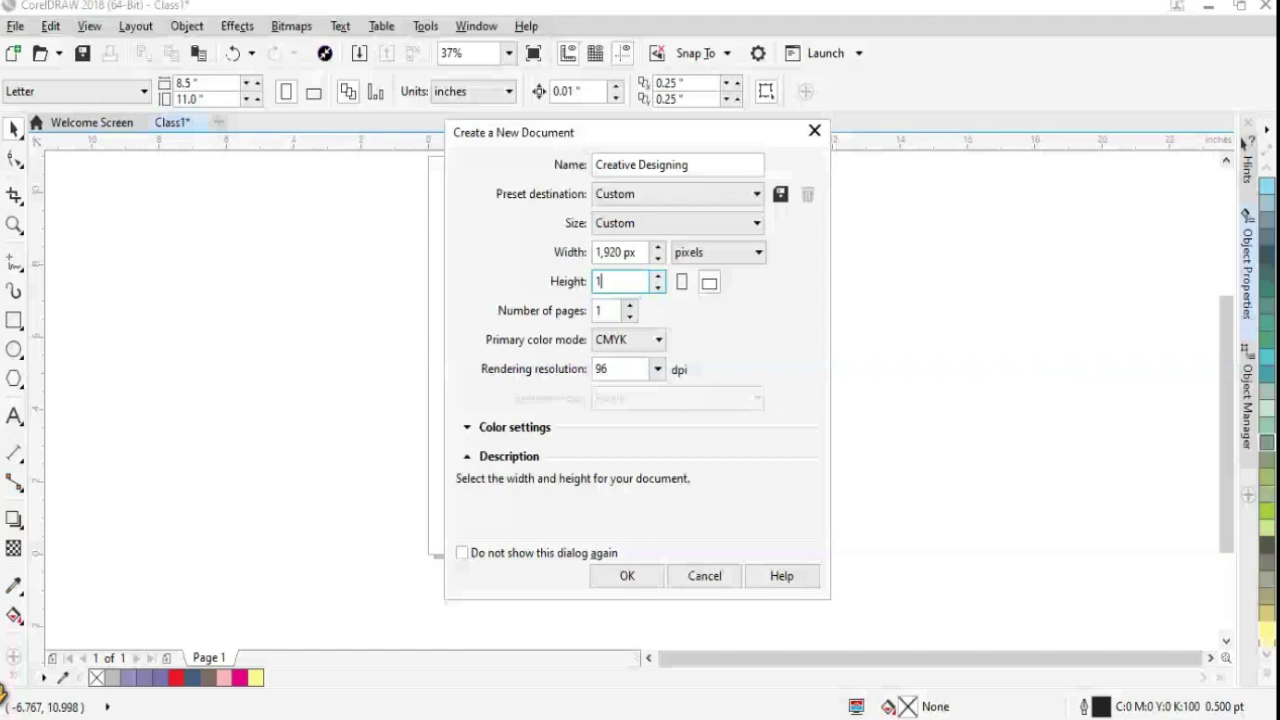
text(08)
text(0)
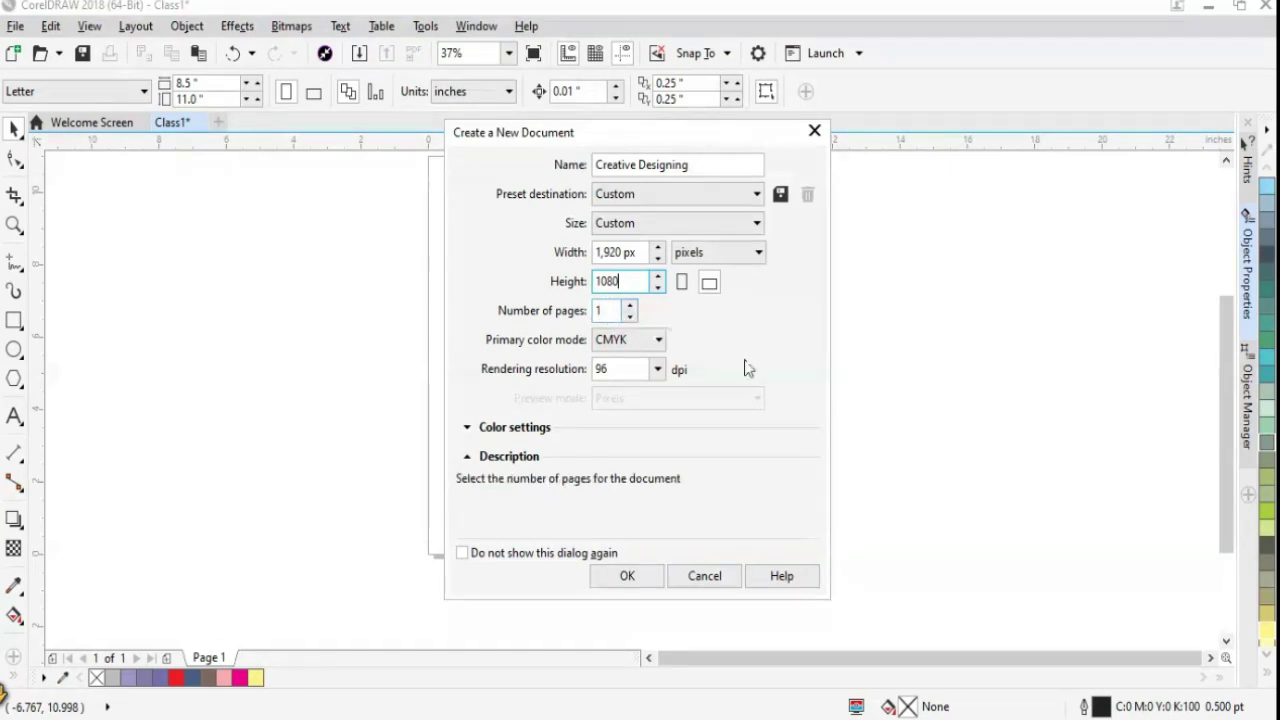
Choose RGB primary colour mode and 96 dpi rendering resolution, leaving the RGB profile unchanged
click(648, 345)
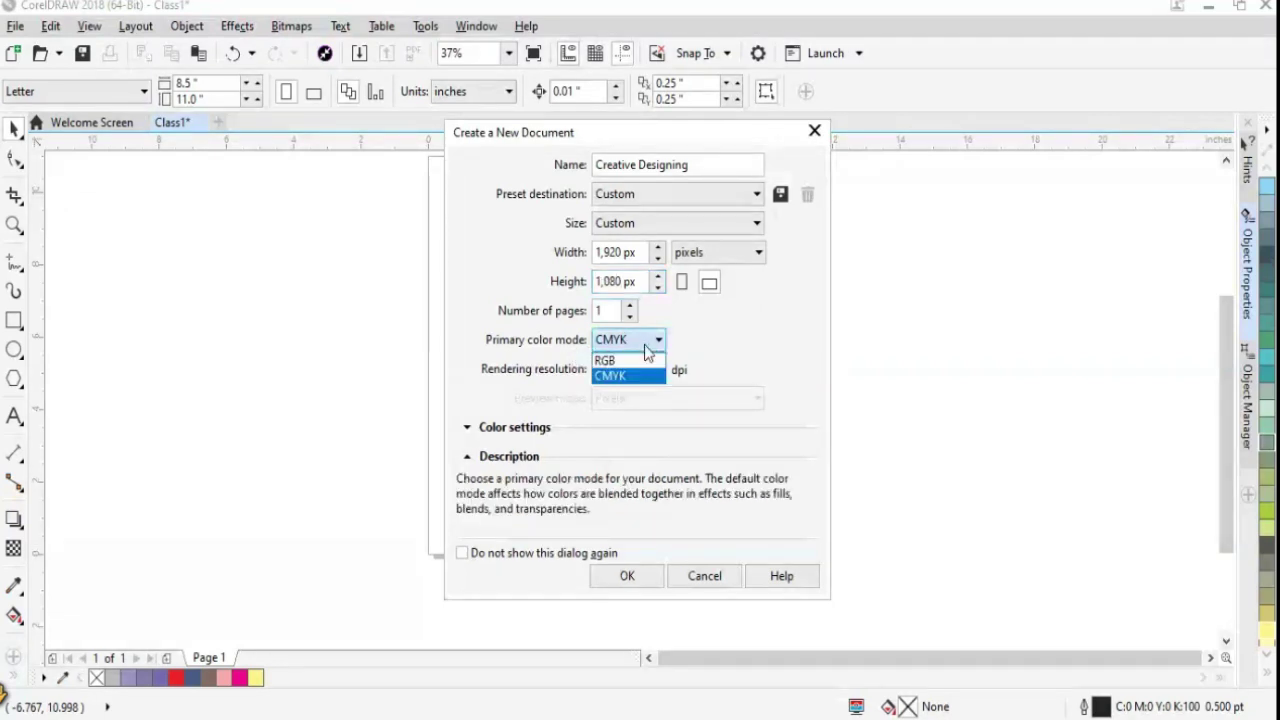
click(606, 361)
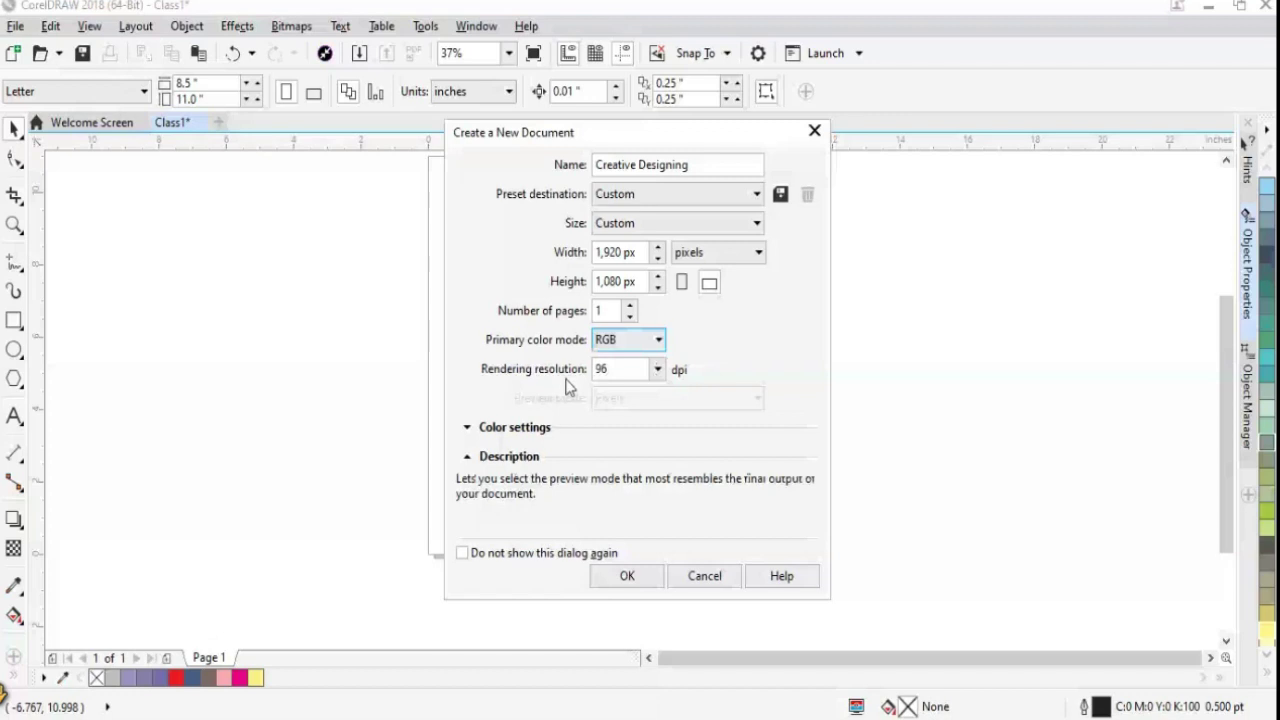
click(658, 369)
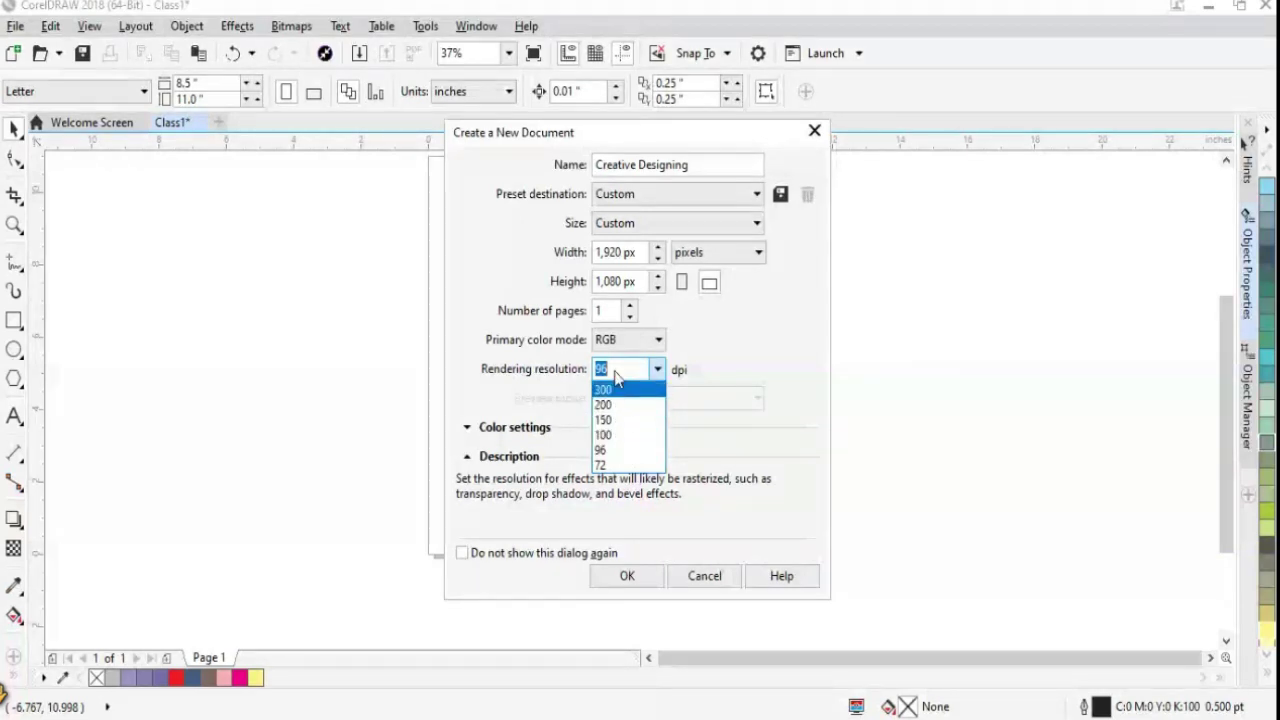
click(603, 452)
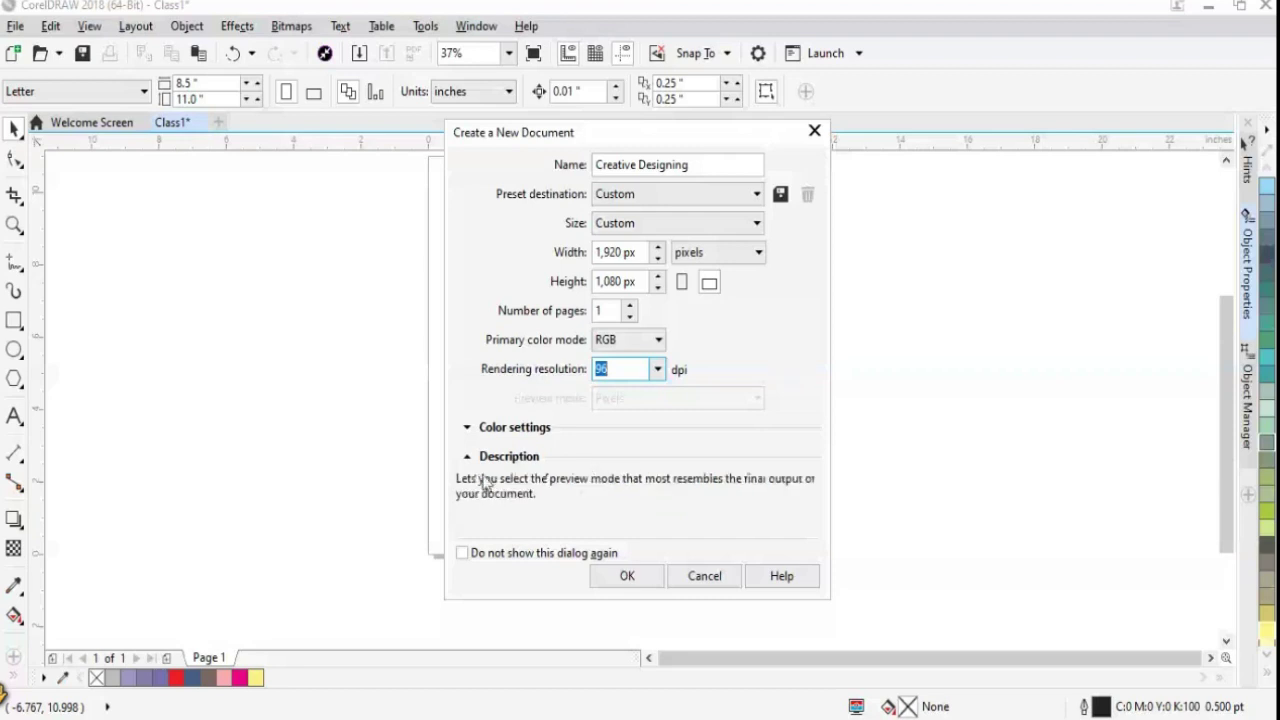
click(466, 427)
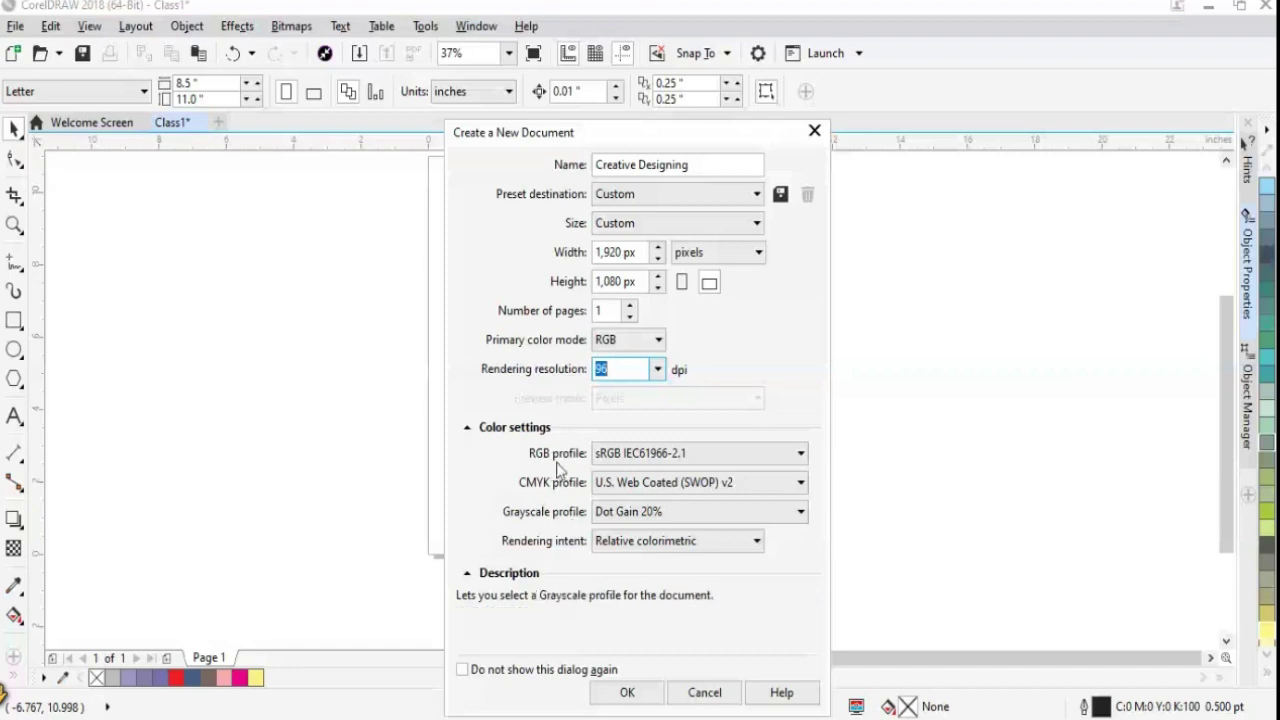
click(731, 462)
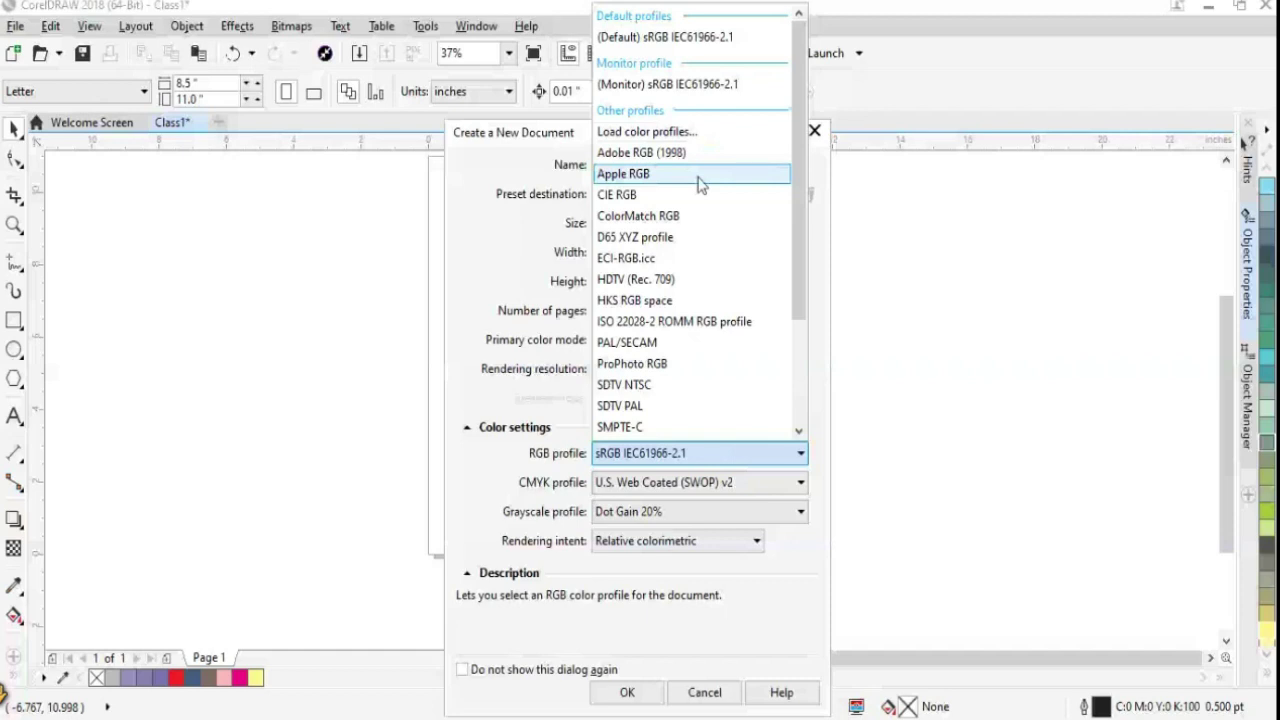
click(470, 427)
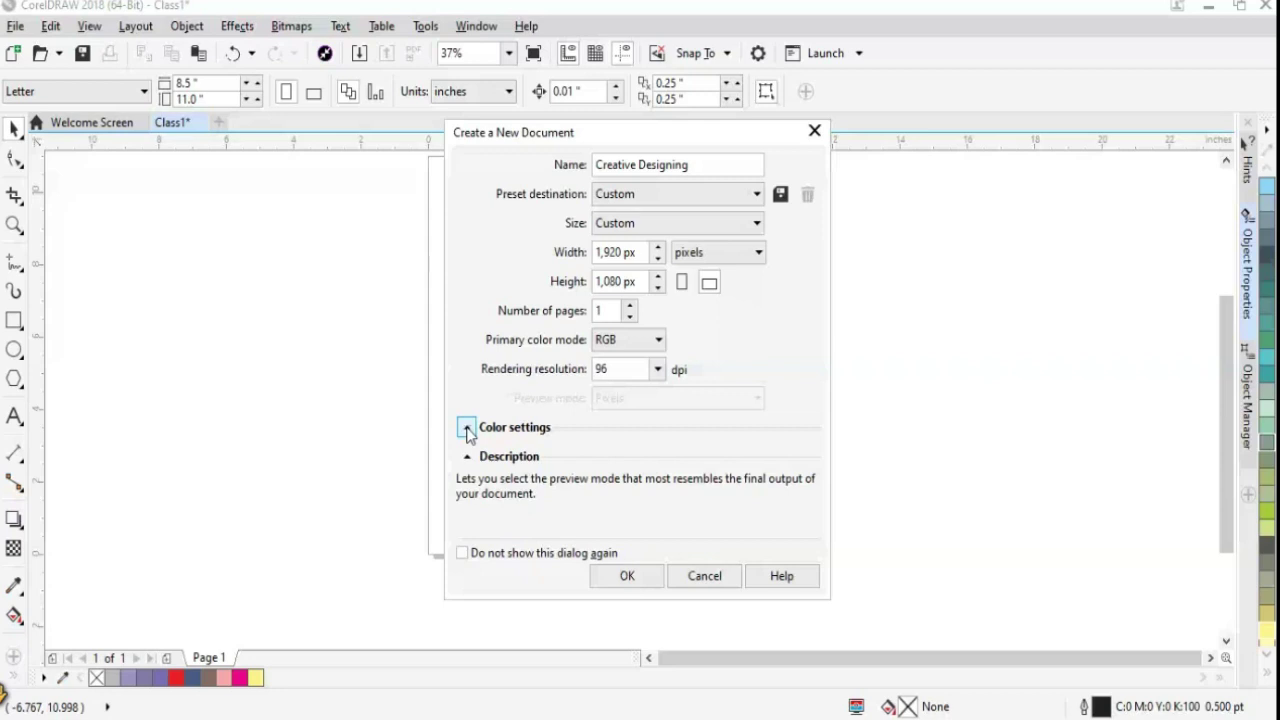
Keep the 1,920 × 1,080 px page in landscape orientation and create the document
click(467, 428)
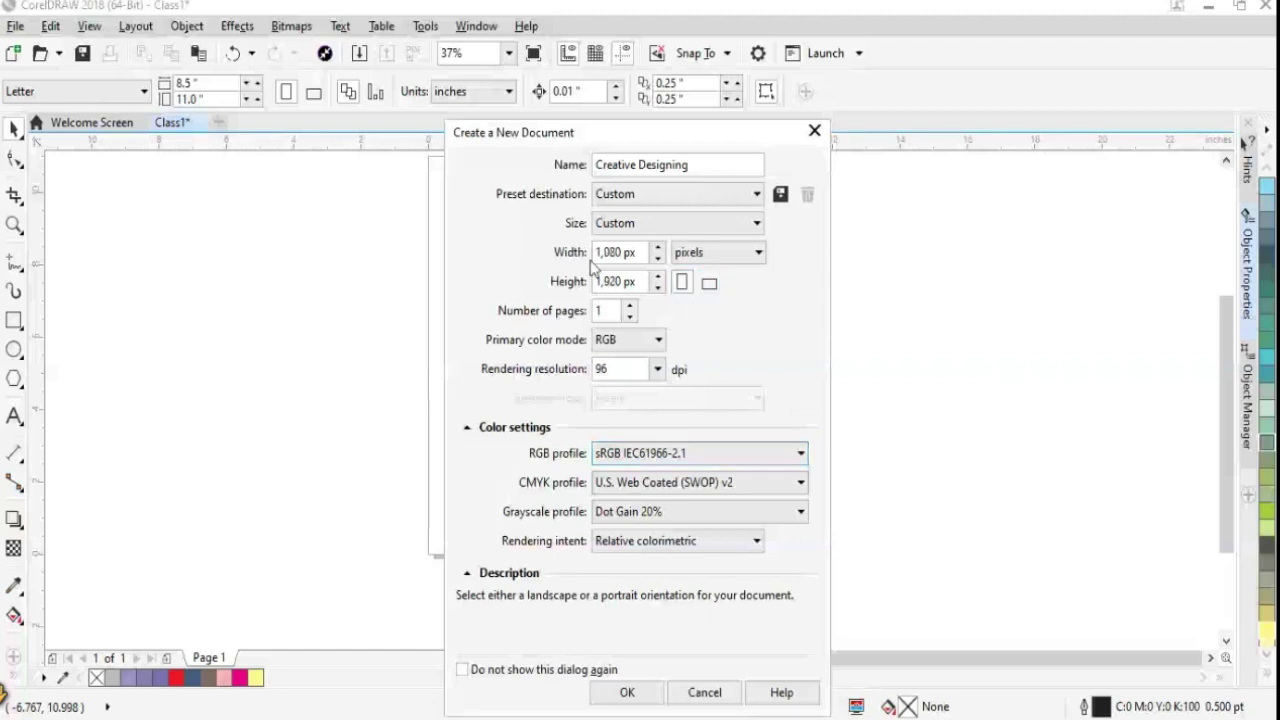
click(681, 283)
click(705, 286)
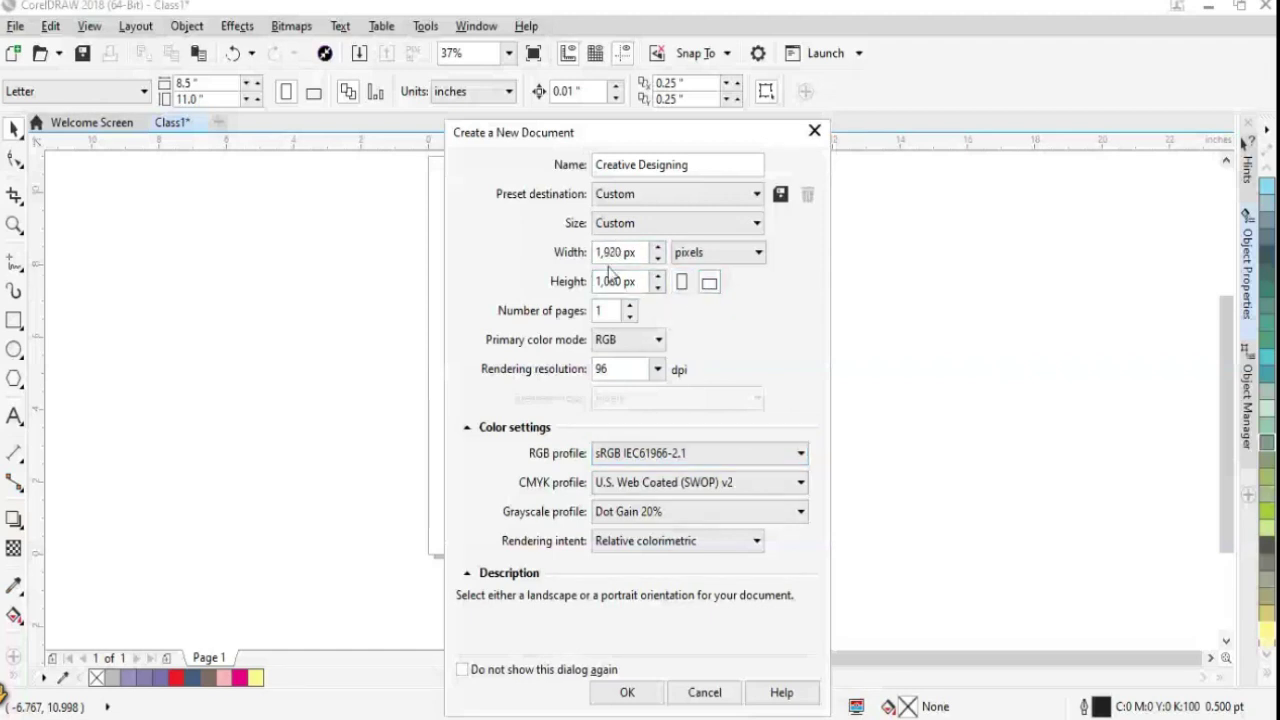
click(596, 282)
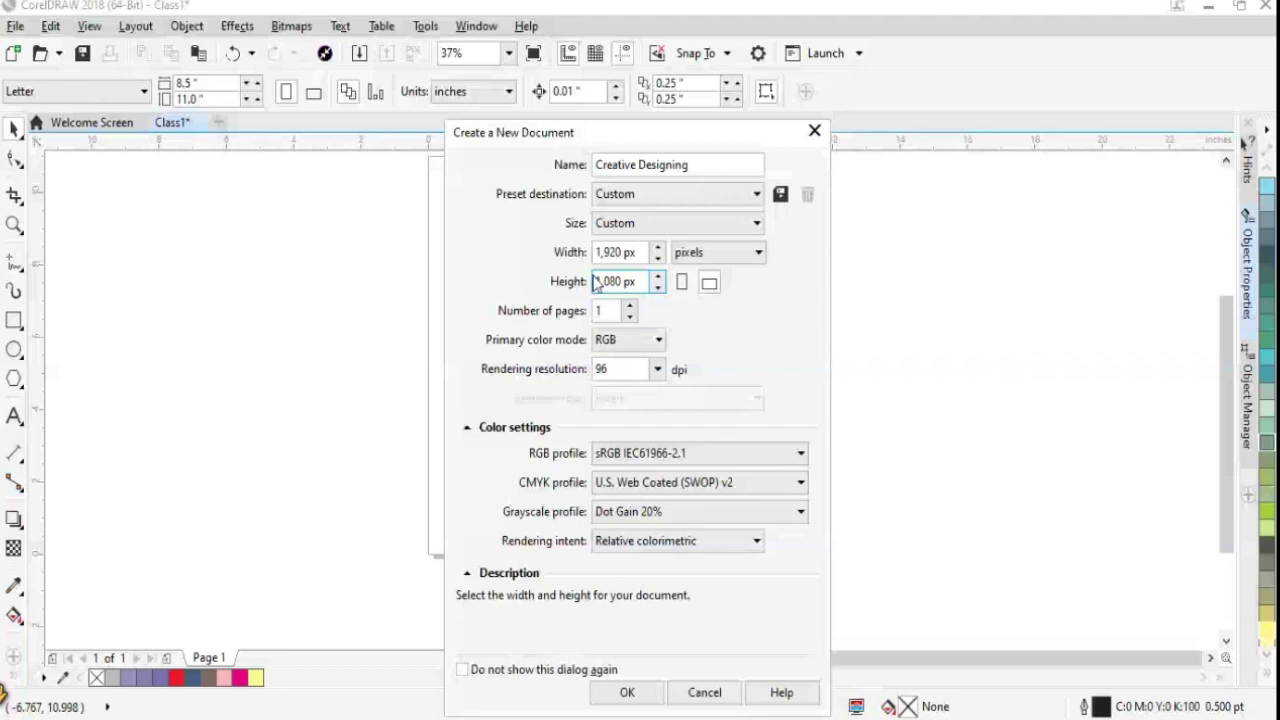
click(681, 282)
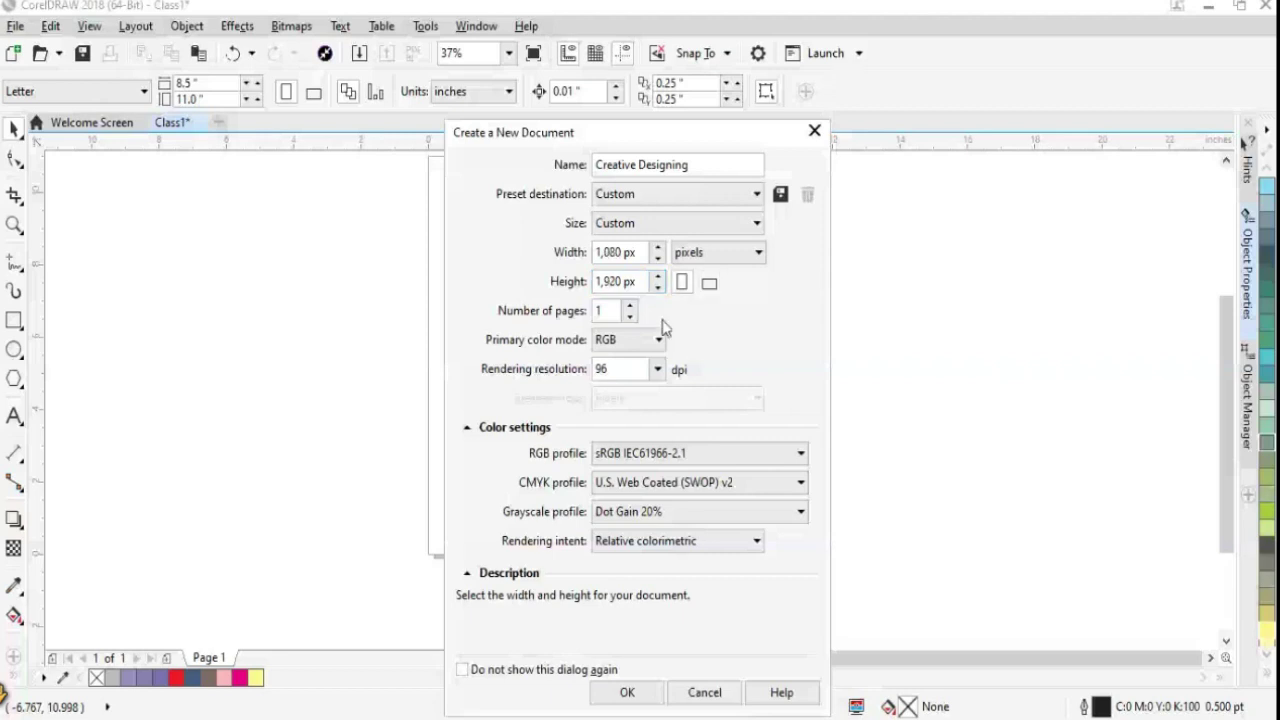
click(709, 282)
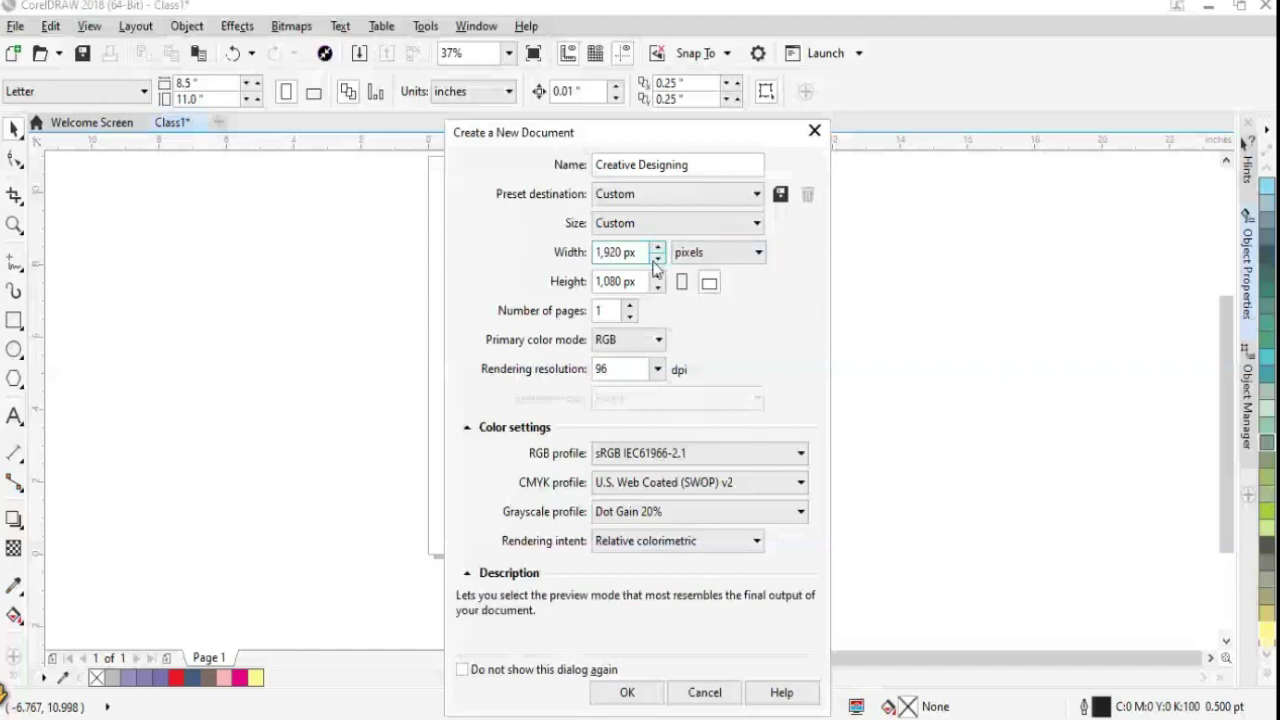
click(643, 699)
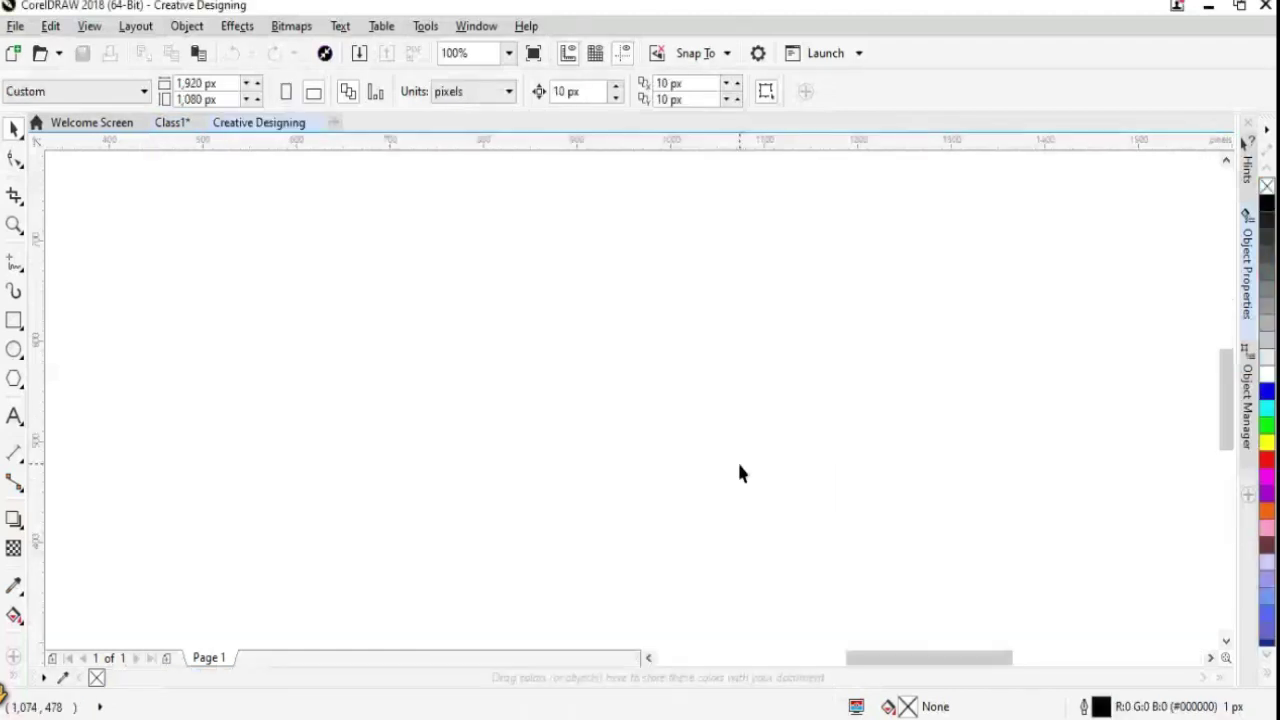
Zoom out from 100% to 10% to see the whole page, and pick the Zoom tool
scroll(740, 473, down, 1)
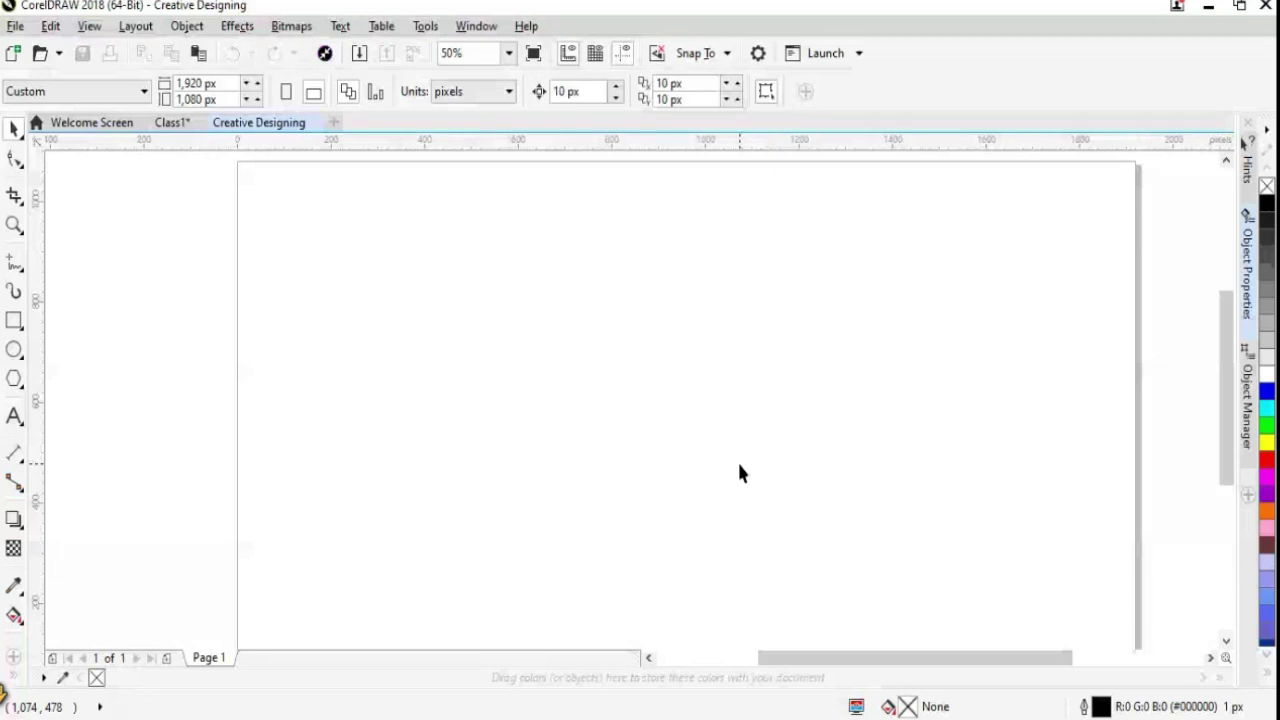
scroll(740, 473, down, 1)
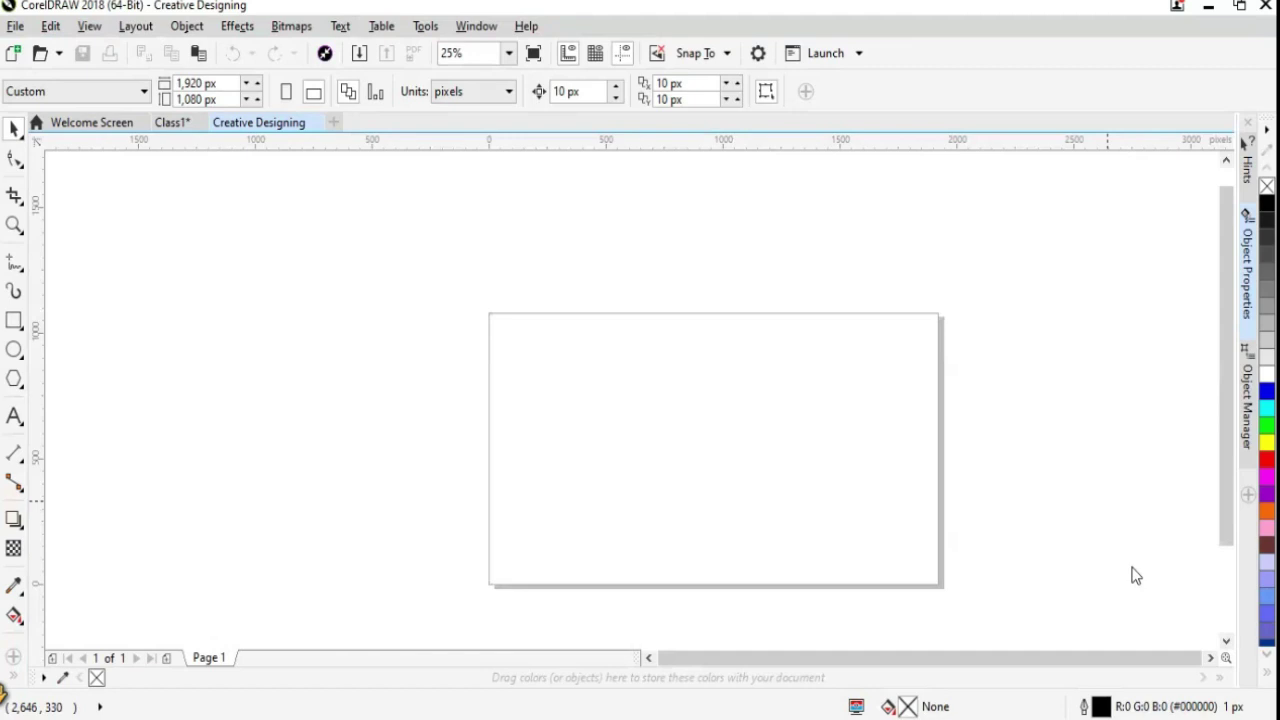
scroll(1135, 575, down, 2)
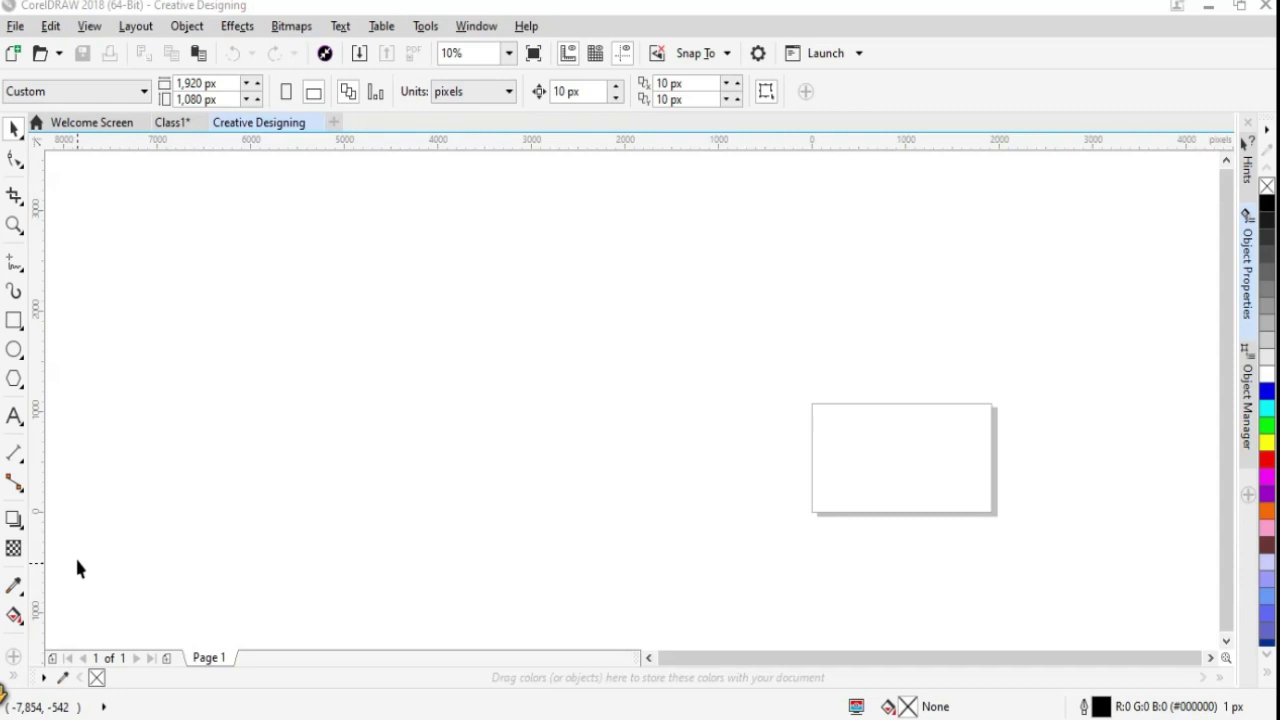
key(z)
drag(885, 489, 934, 518)
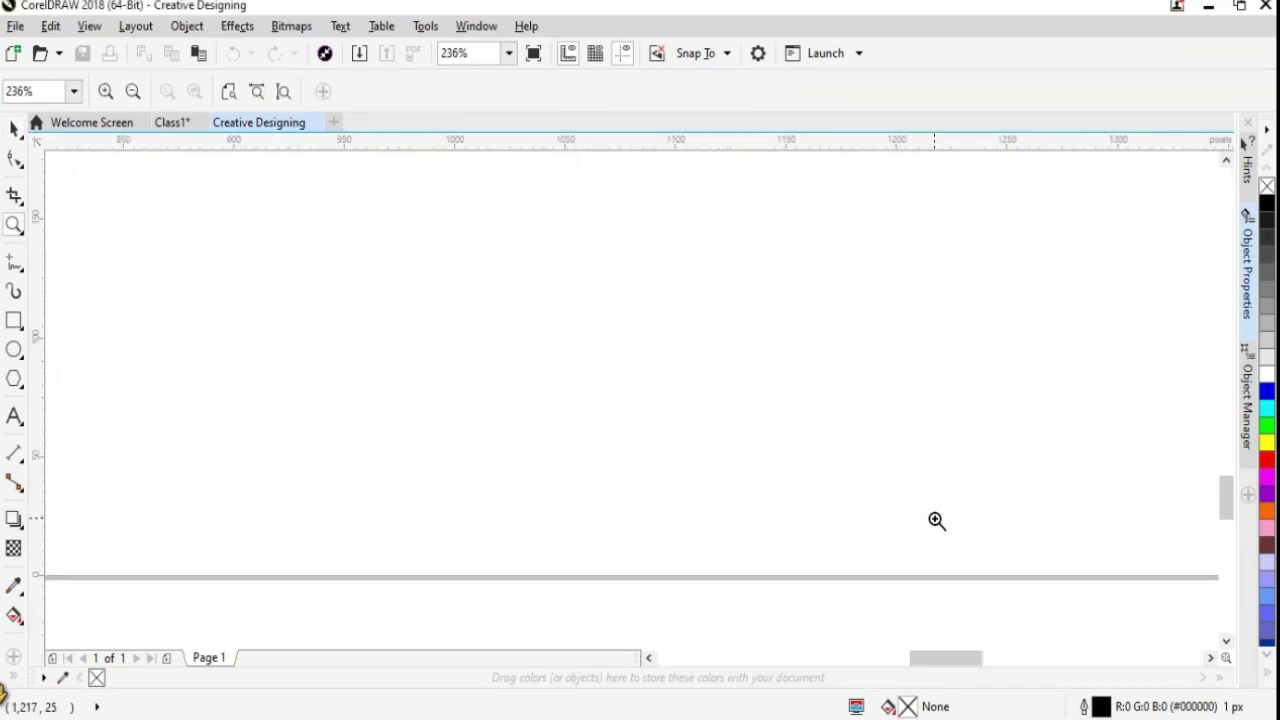
mouse_move(843, 446)
mouse_down()
mouse_move(790, 466)
mouse_move(717, 467)
mouse_up()
scroll(717, 467, down, 10)
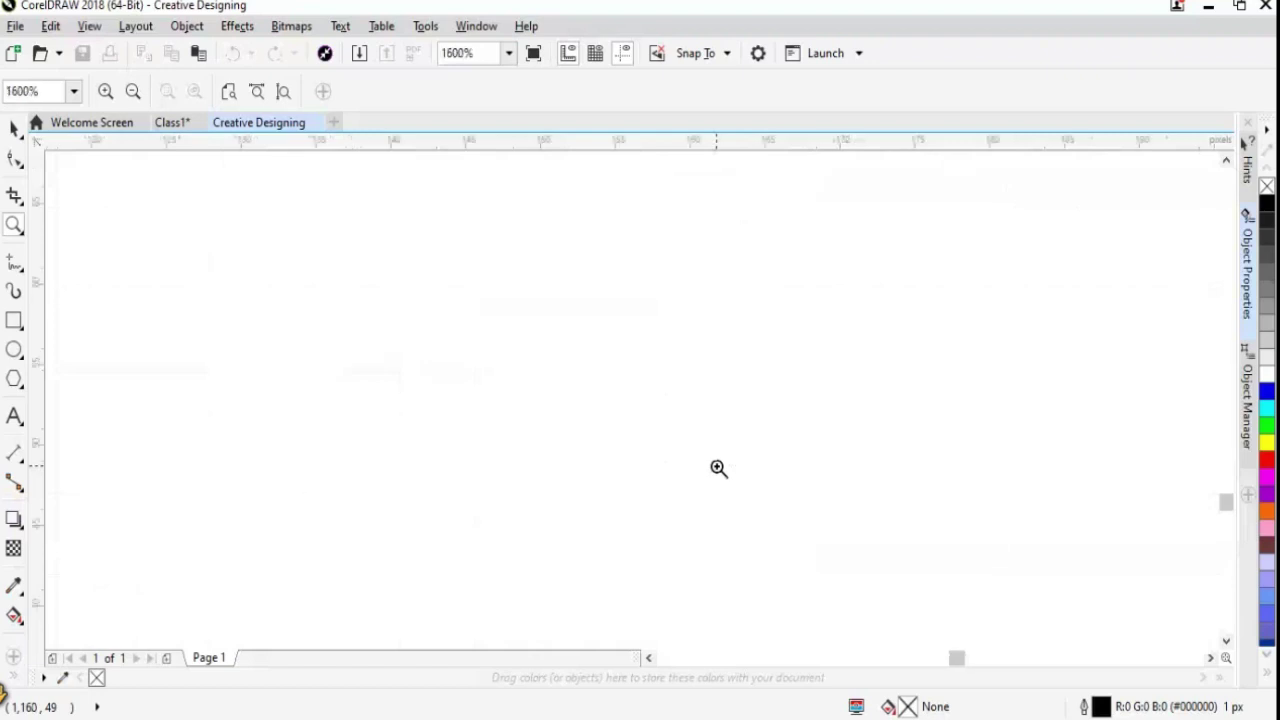
scroll(717, 467, down, 1)
scroll(717, 467, down, 1)
scroll(717, 467, down, 1)
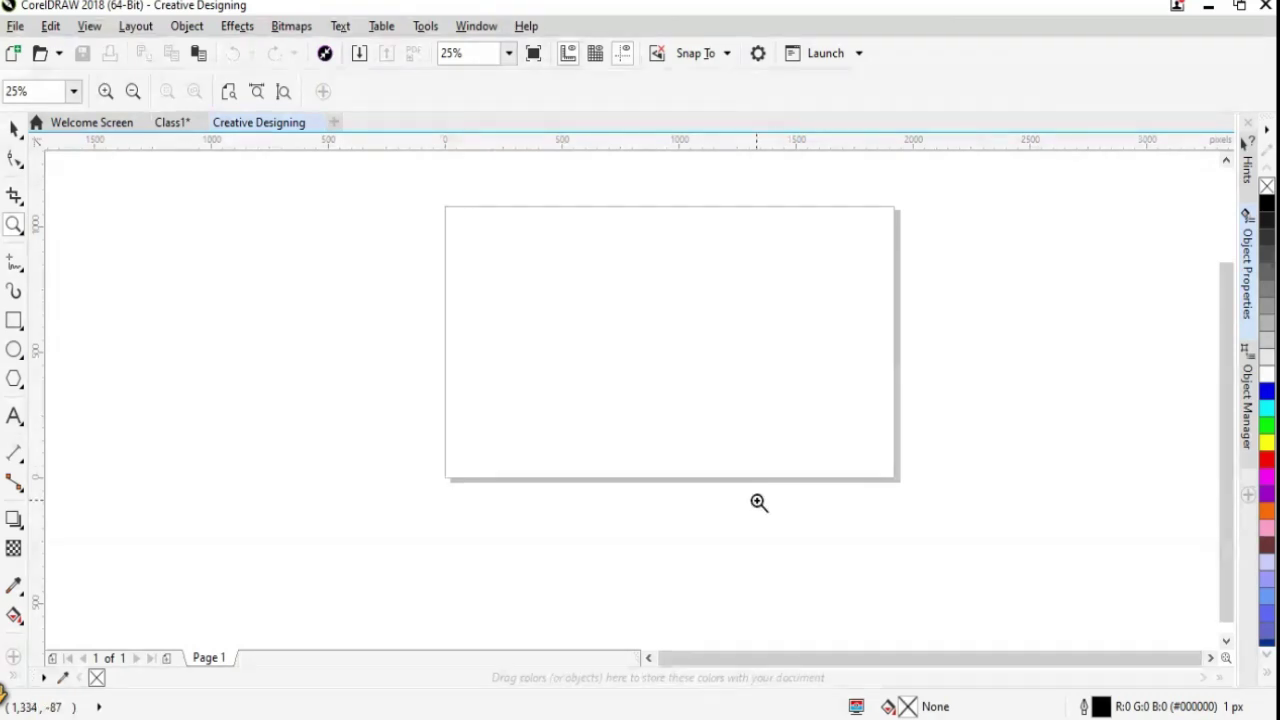
scroll(1197, 366, up, 1)
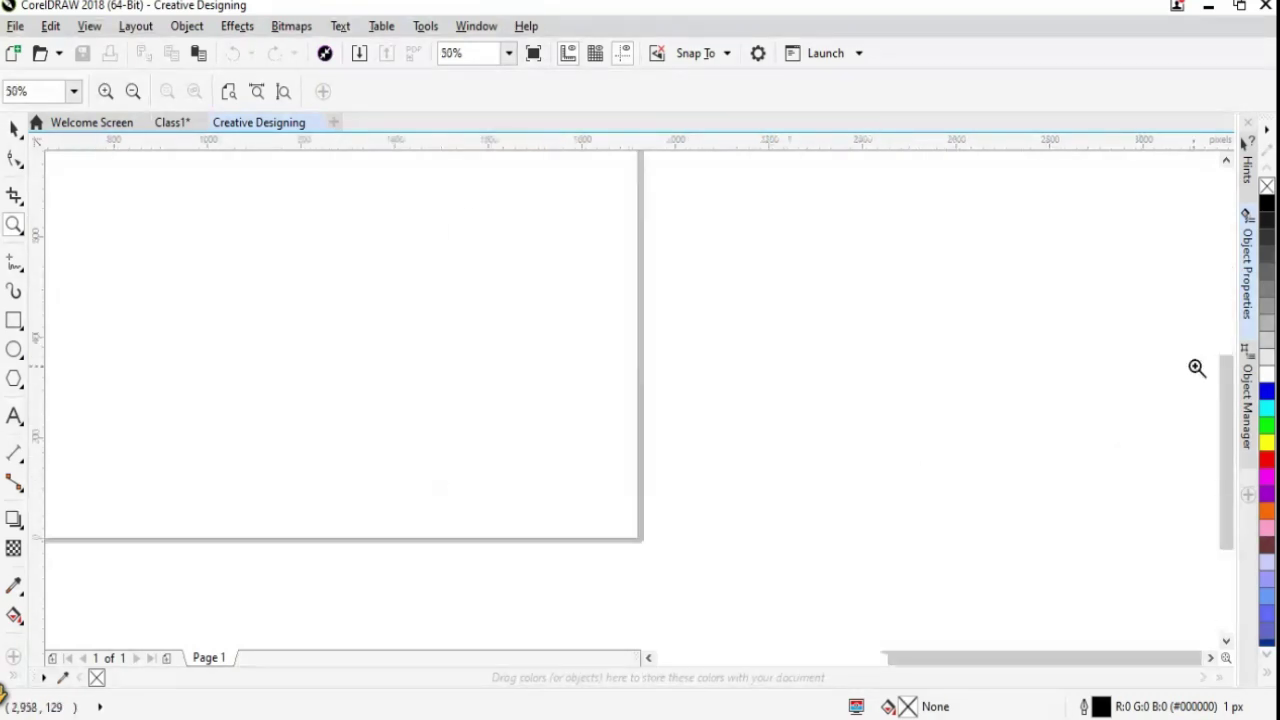
scroll(661, 447, down, 1)
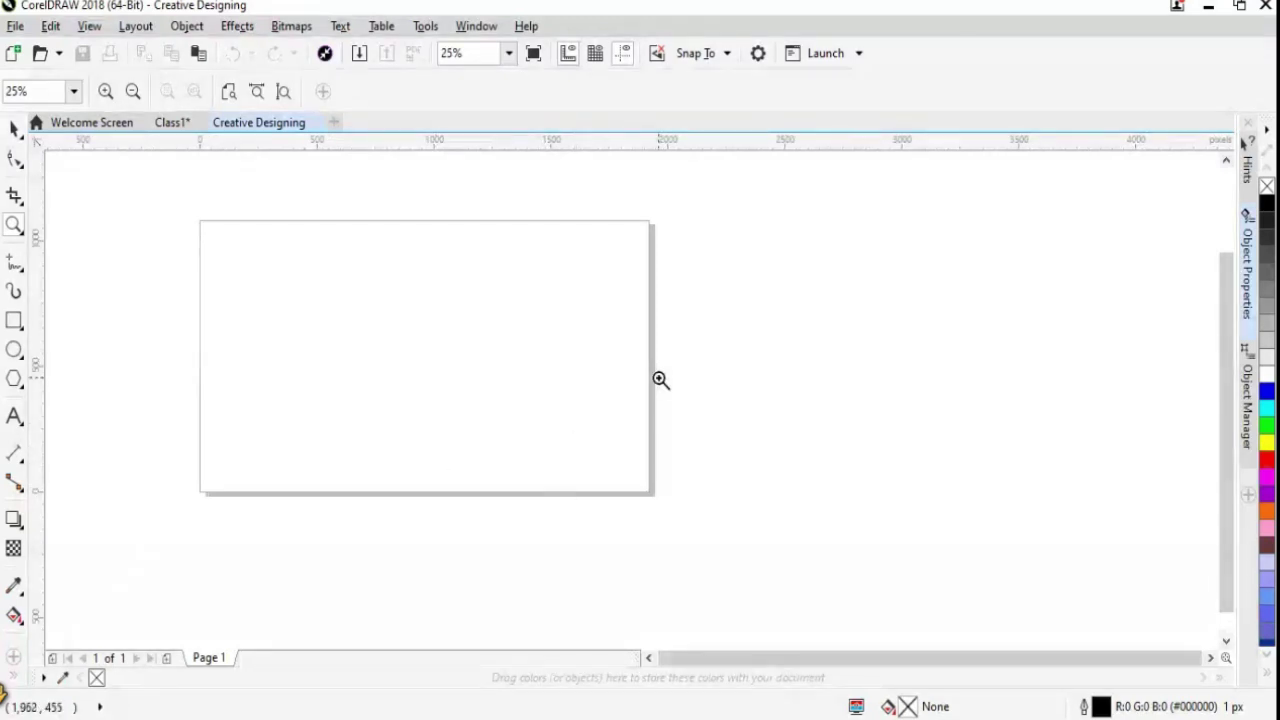
scroll(660, 379, up, 1)
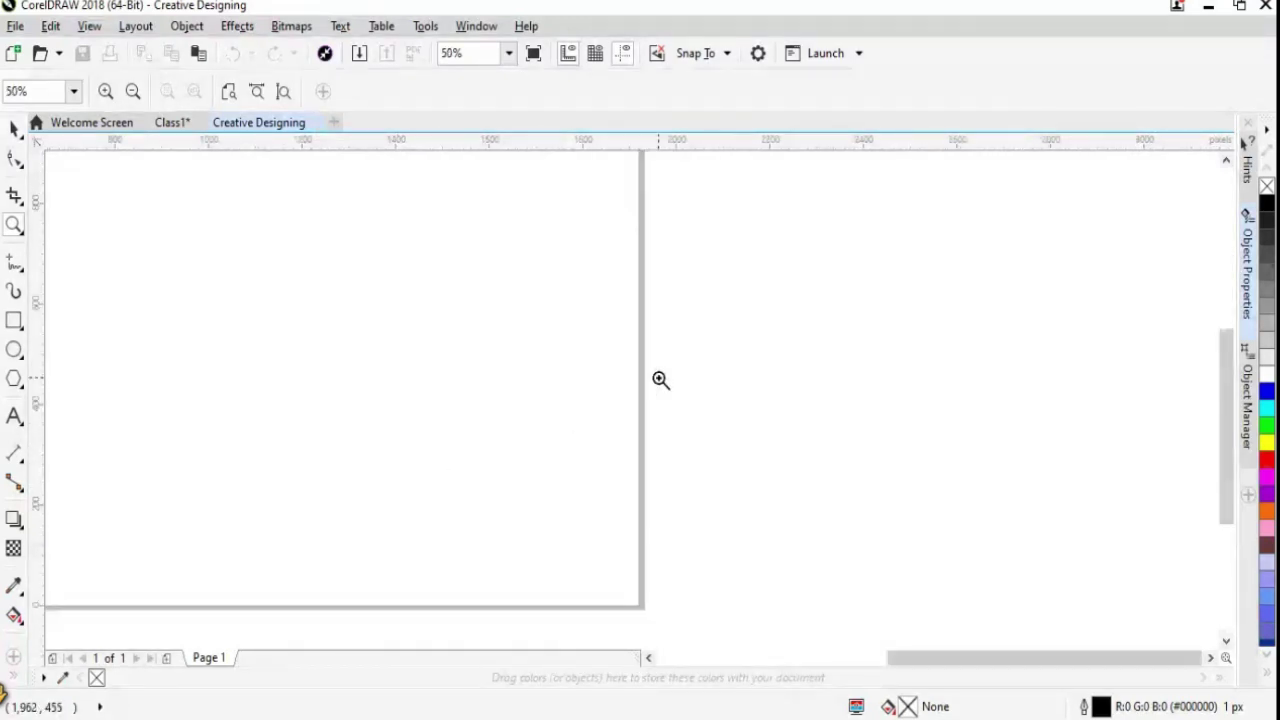
scroll(660, 379, down, 3)
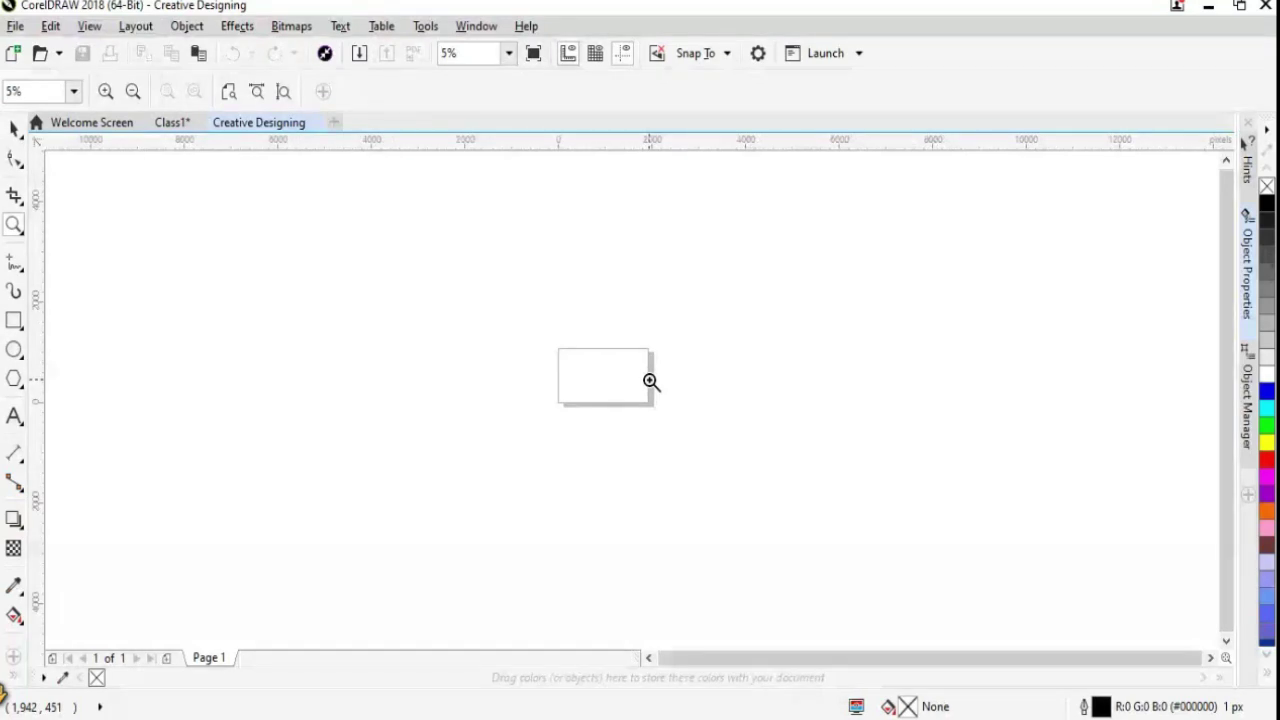
scroll(650, 381, up, 2)
scroll(650, 381, down, 2)
scroll(650, 381, up, 3)
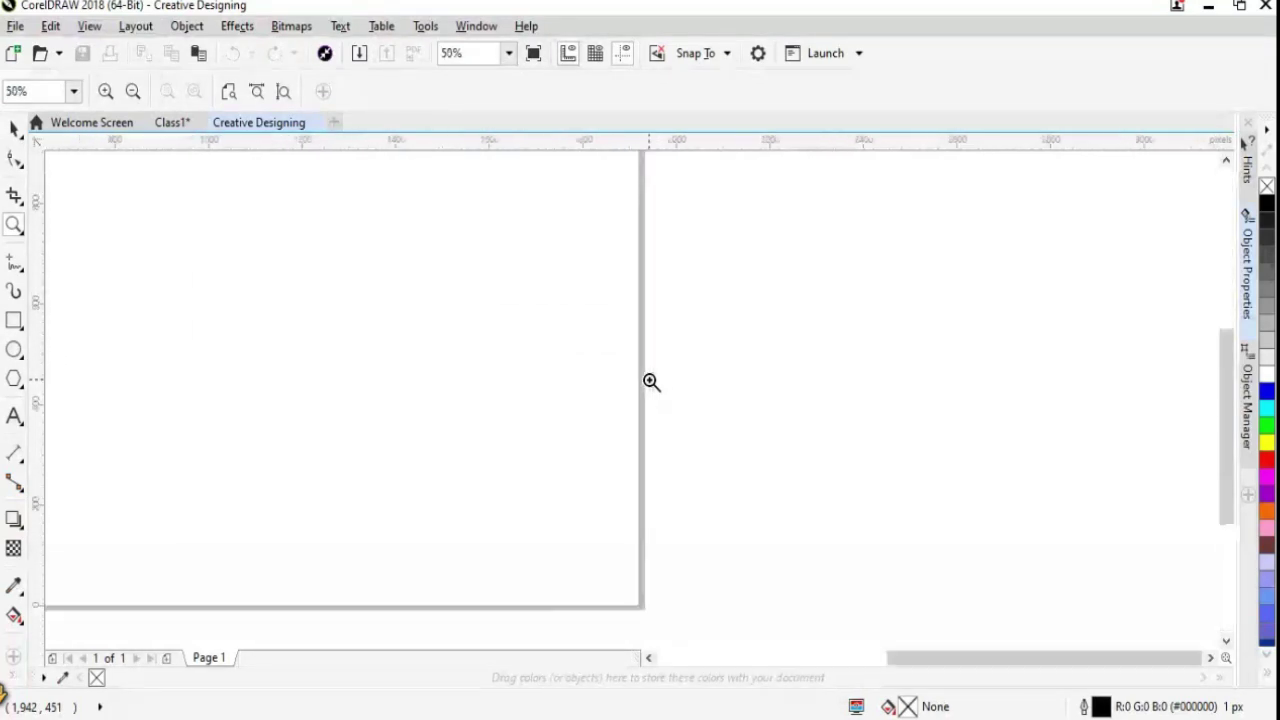
scroll(650, 381, down, 2)
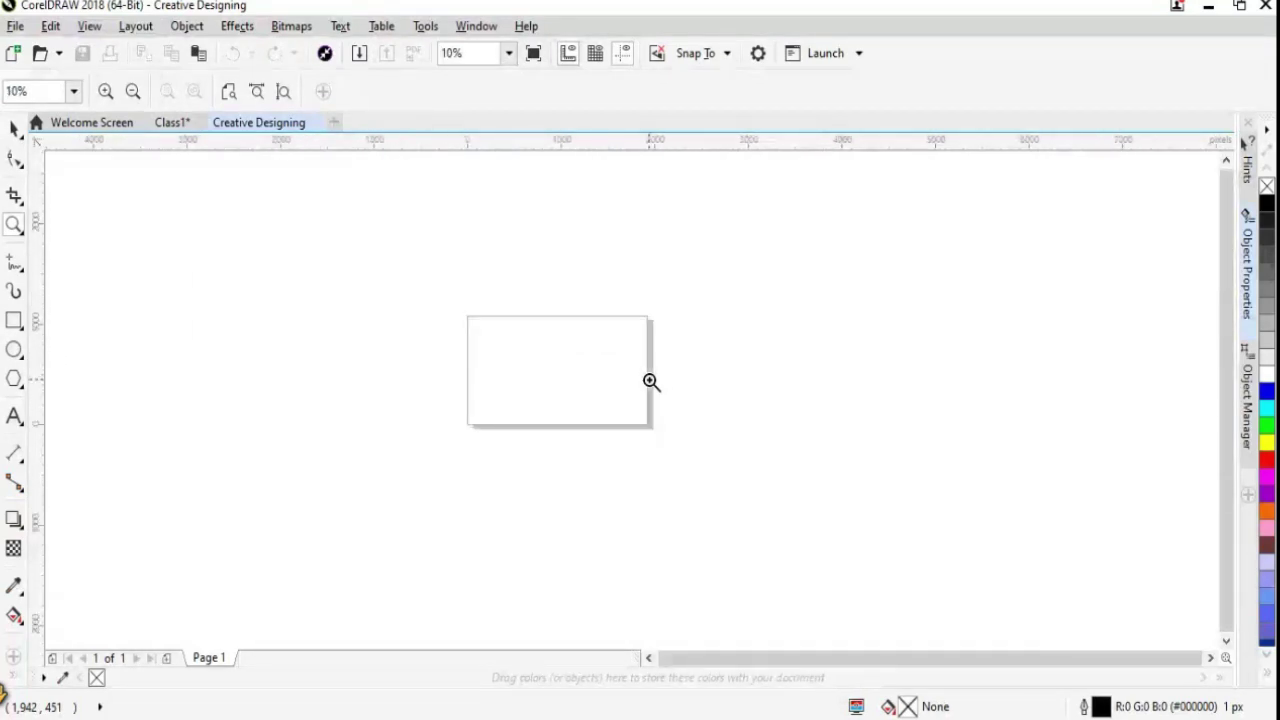
scroll(650, 381, up, 1)
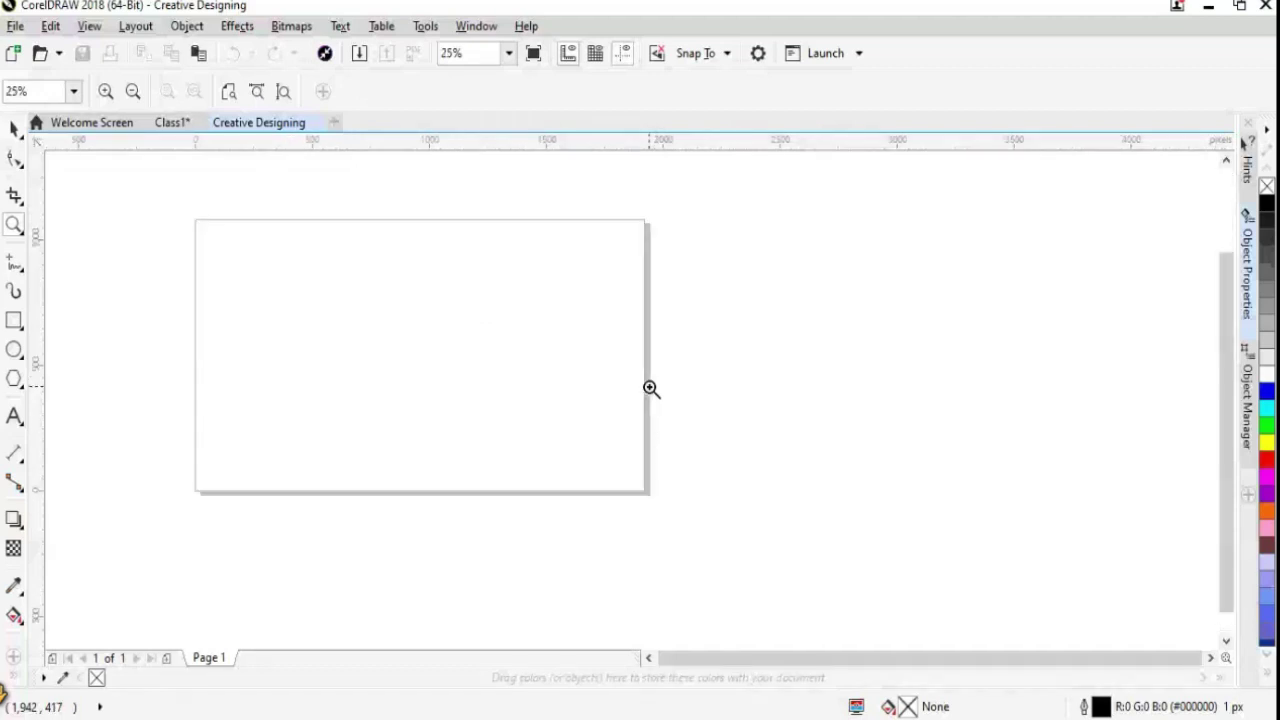
scroll(655, 440, down, 2)
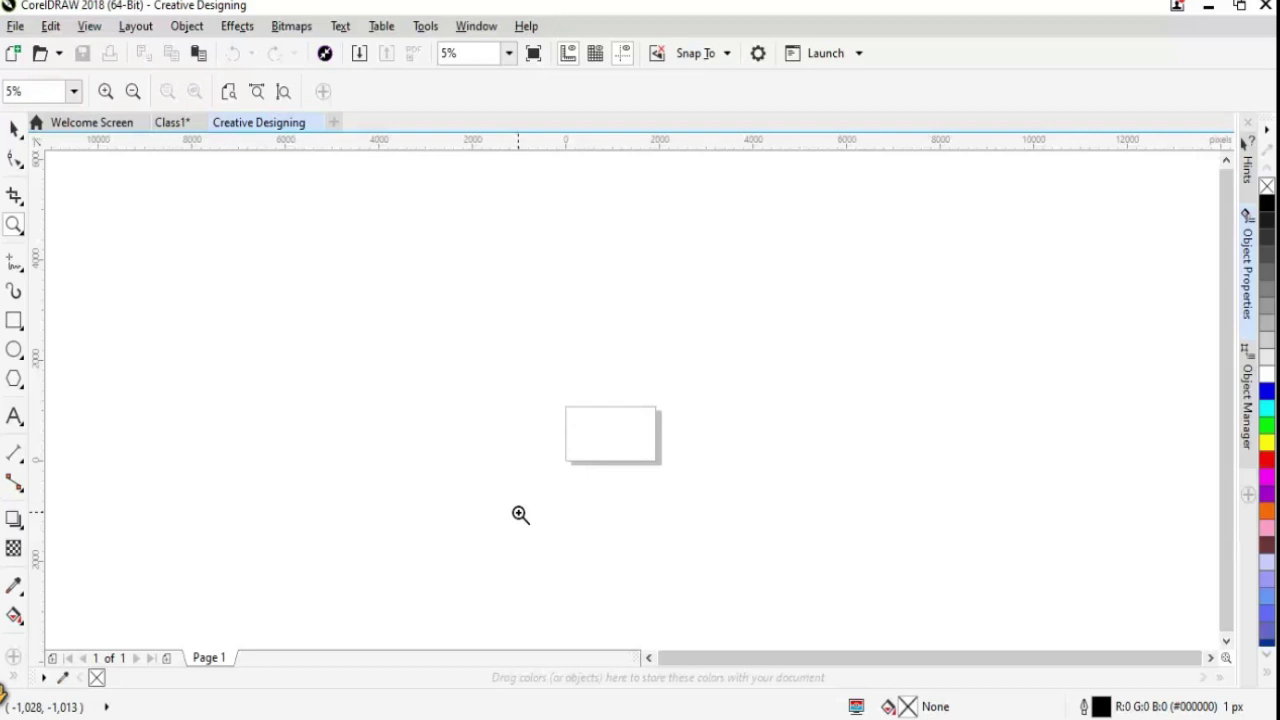
scroll(794, 594, up, 3)
scroll(794, 594, down, 2)
scroll(794, 594, down, 1)
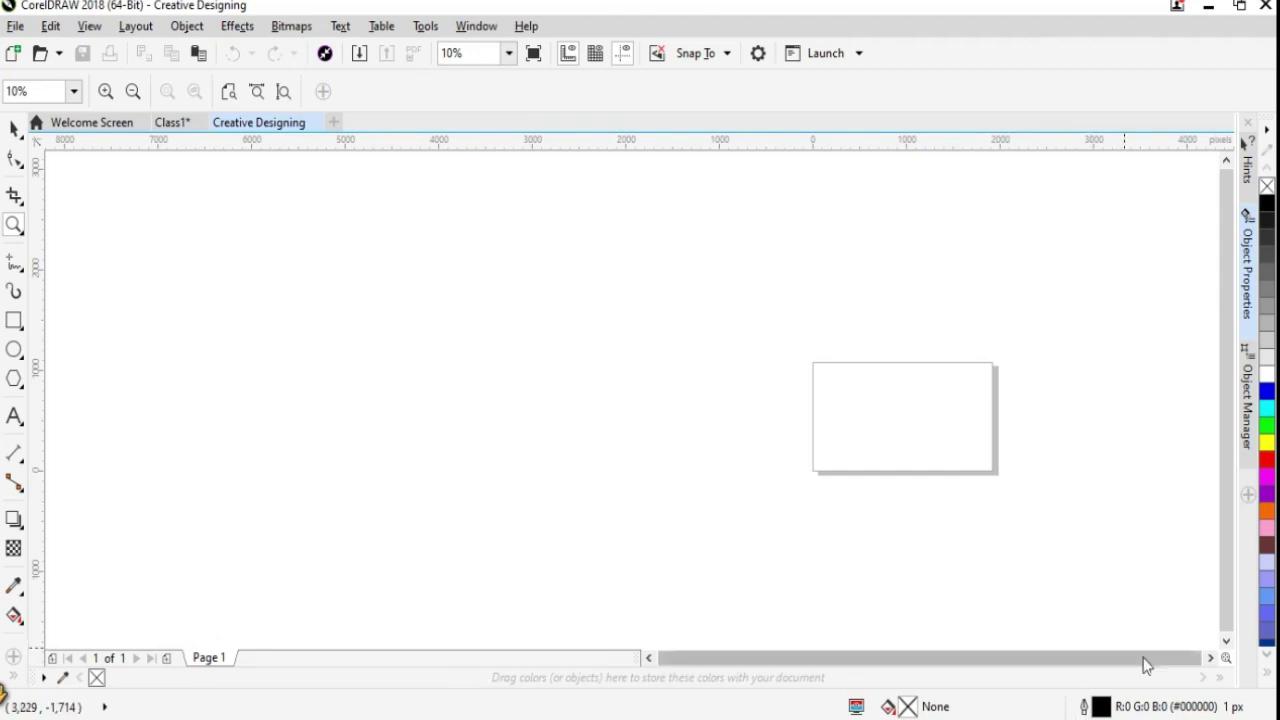
click(1100, 491)
click(1066, 479)
right_click(1066, 479)
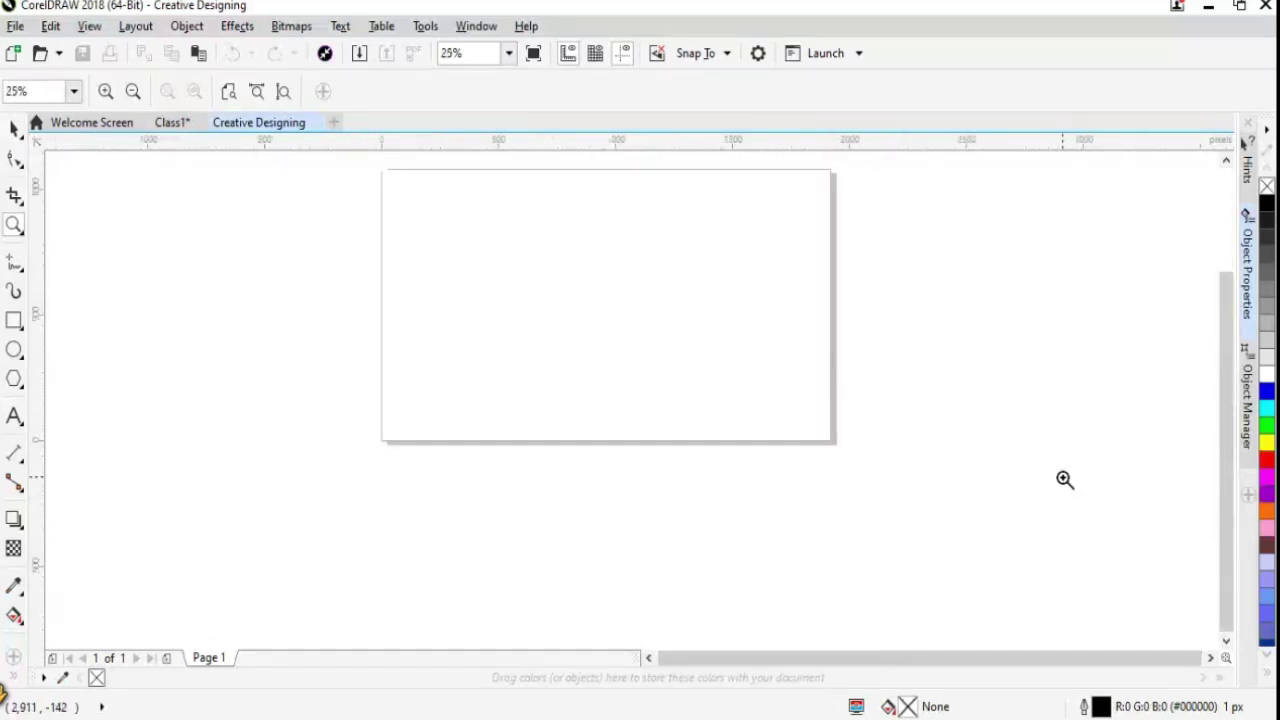
drag(1224, 345, 1224, 306)
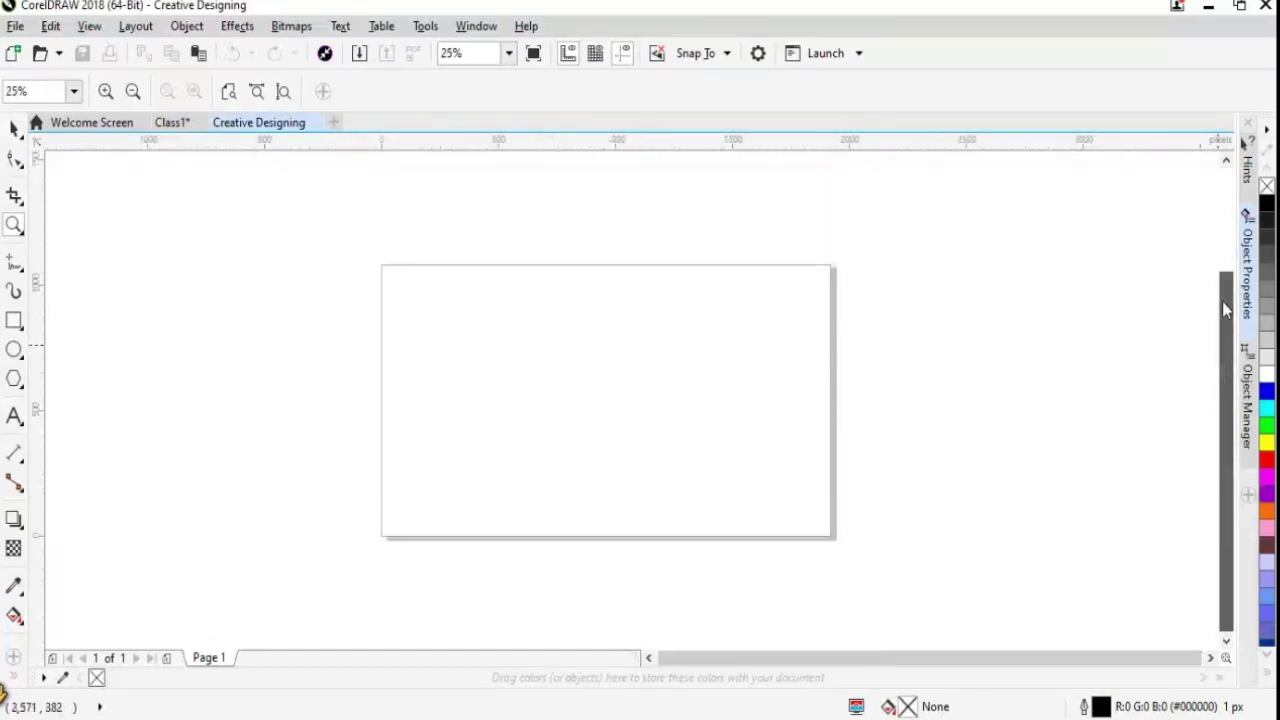
Return to the Pick tool and show its Pick, Freehand Pick and Free Transform modes
click(14, 129)
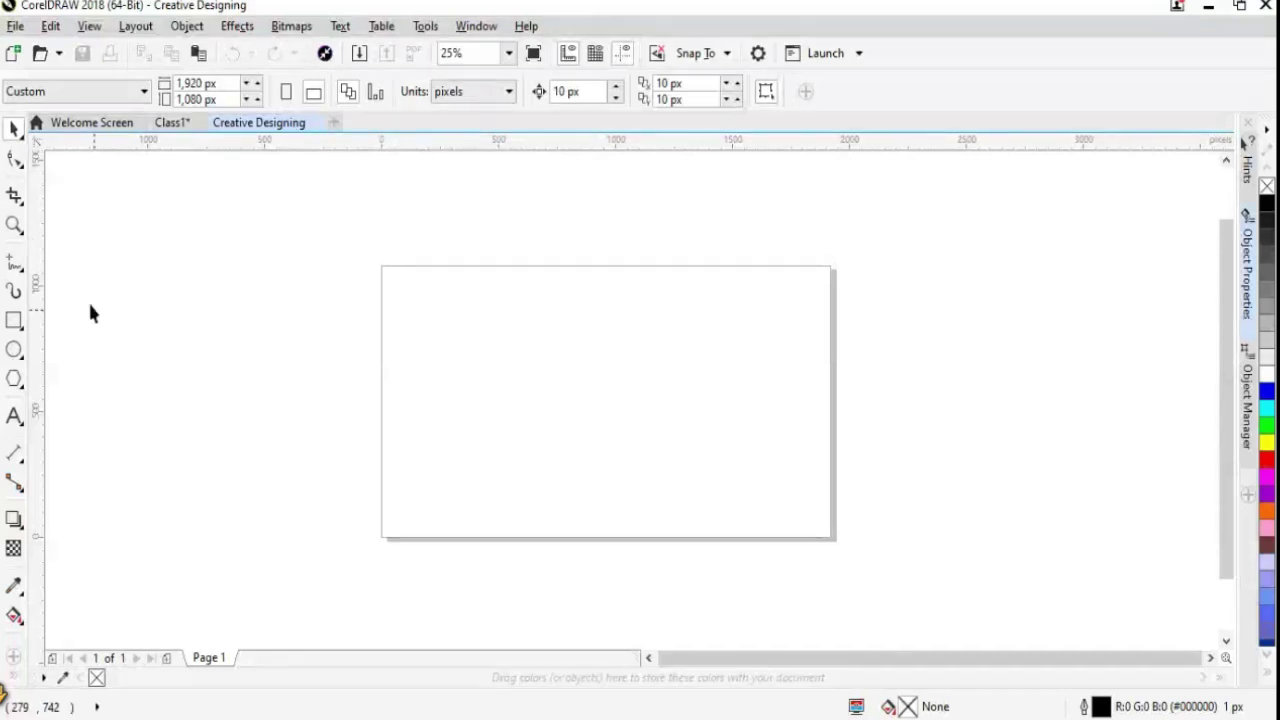
click(16, 129)
click(20, 130)
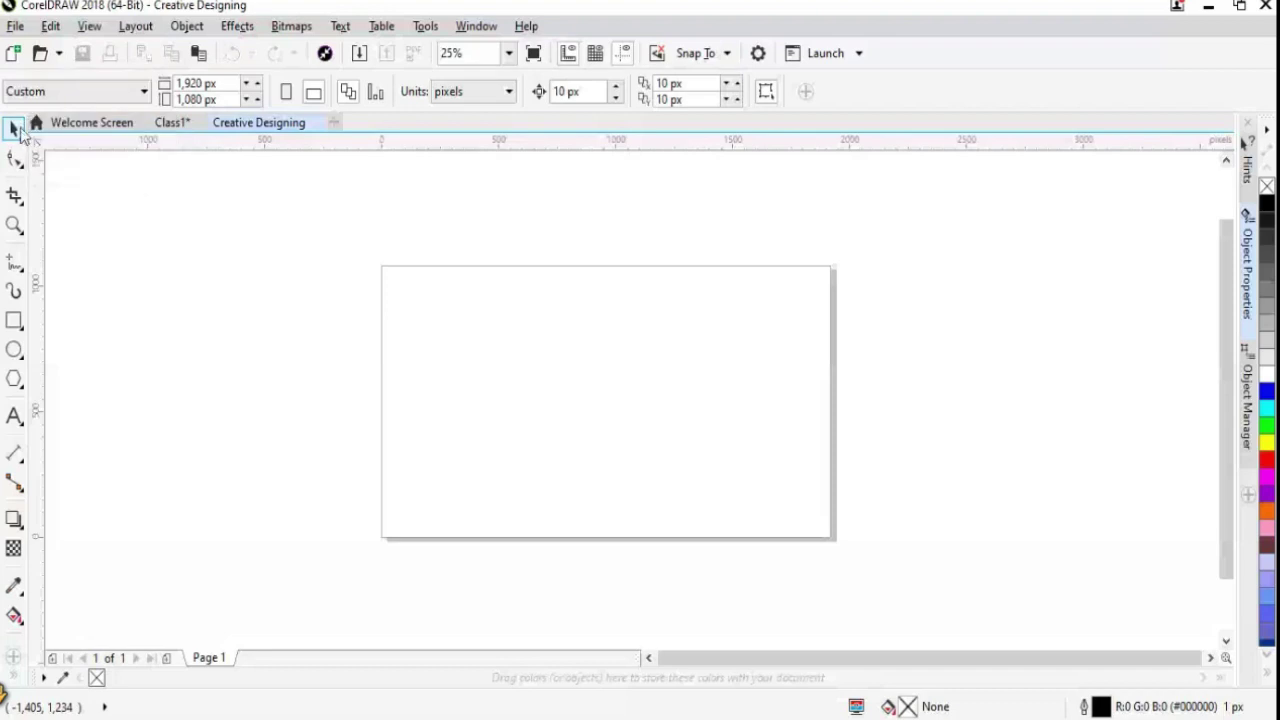
click(16, 129)
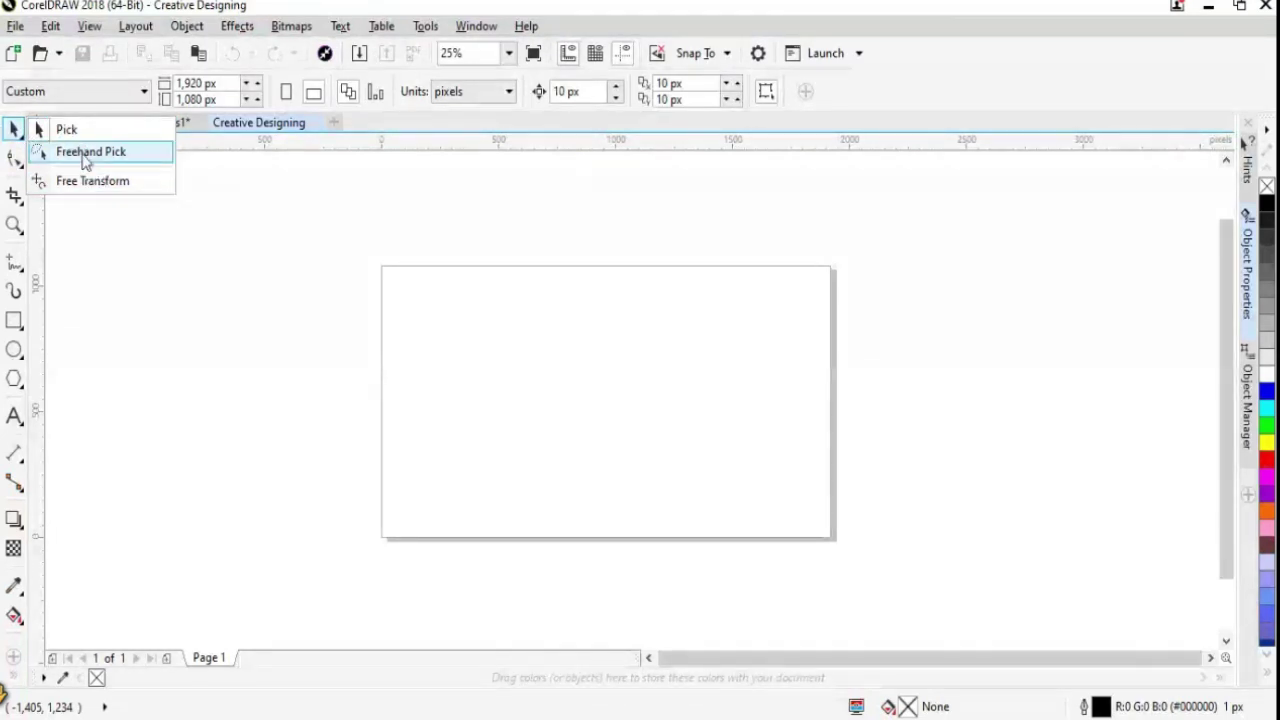
Look over the selection, Shape and Crop tool flyouts
click(51, 136)
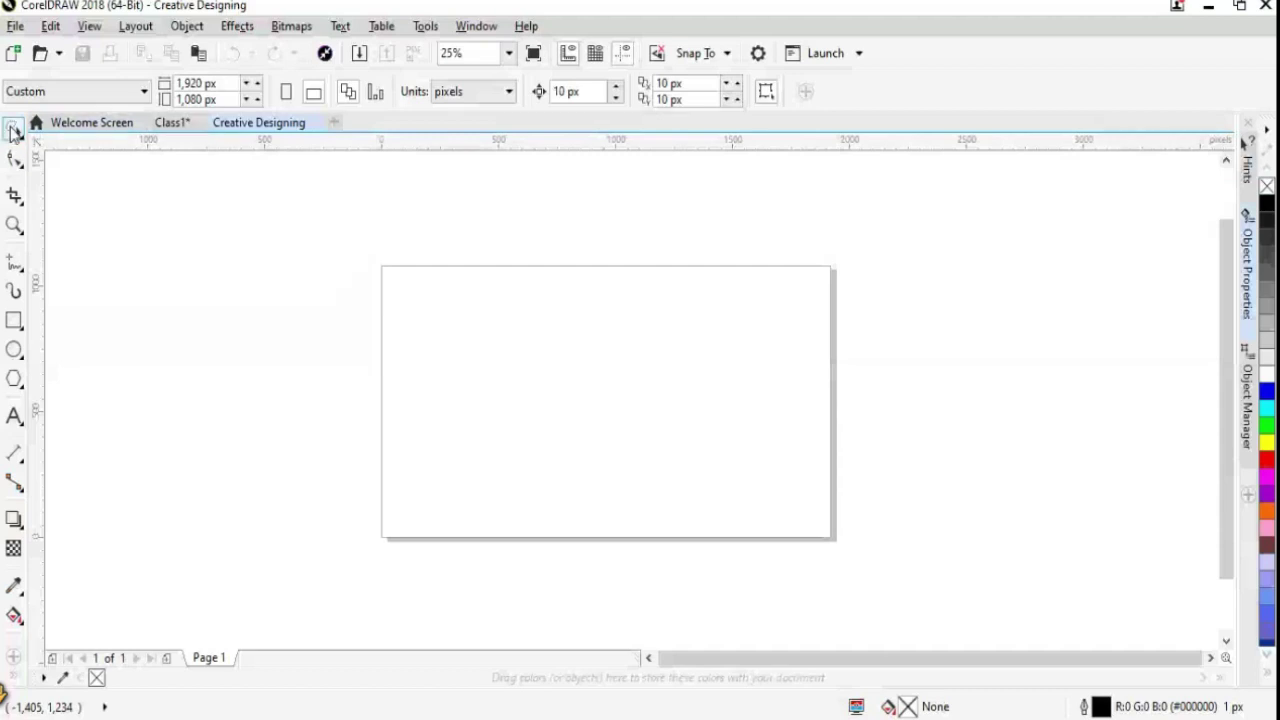
click(14, 133)
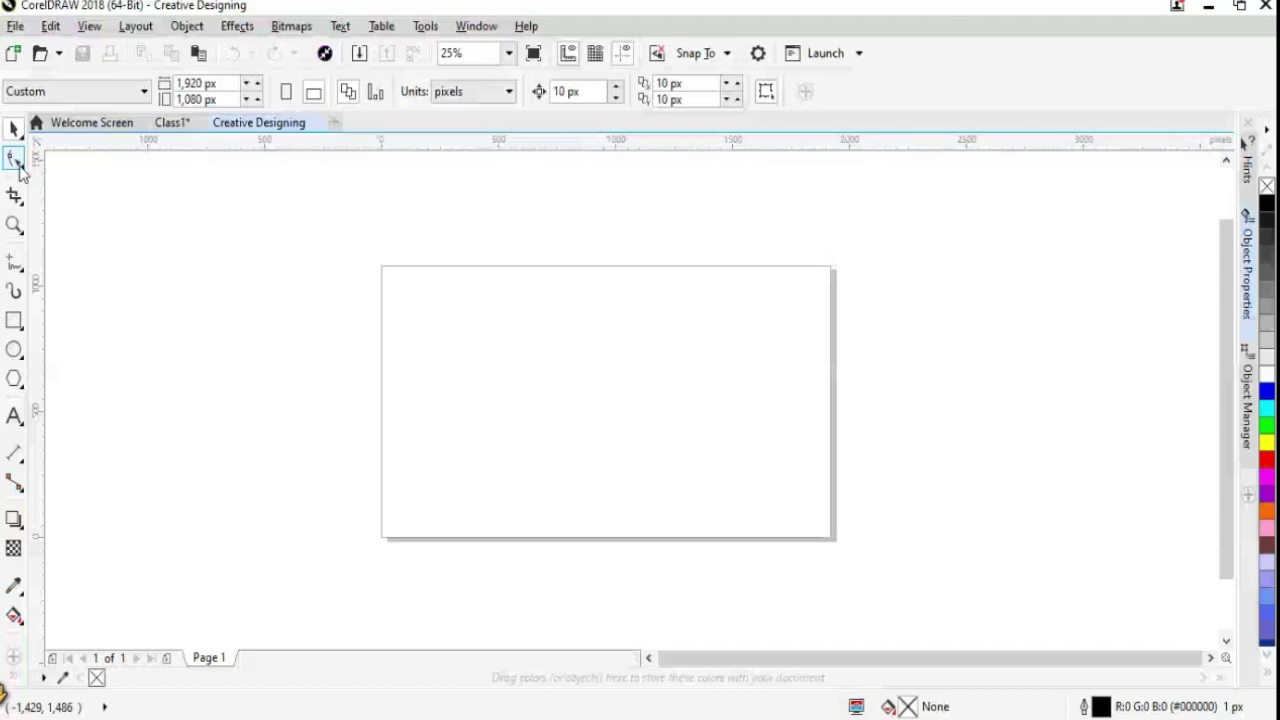
click(18, 166)
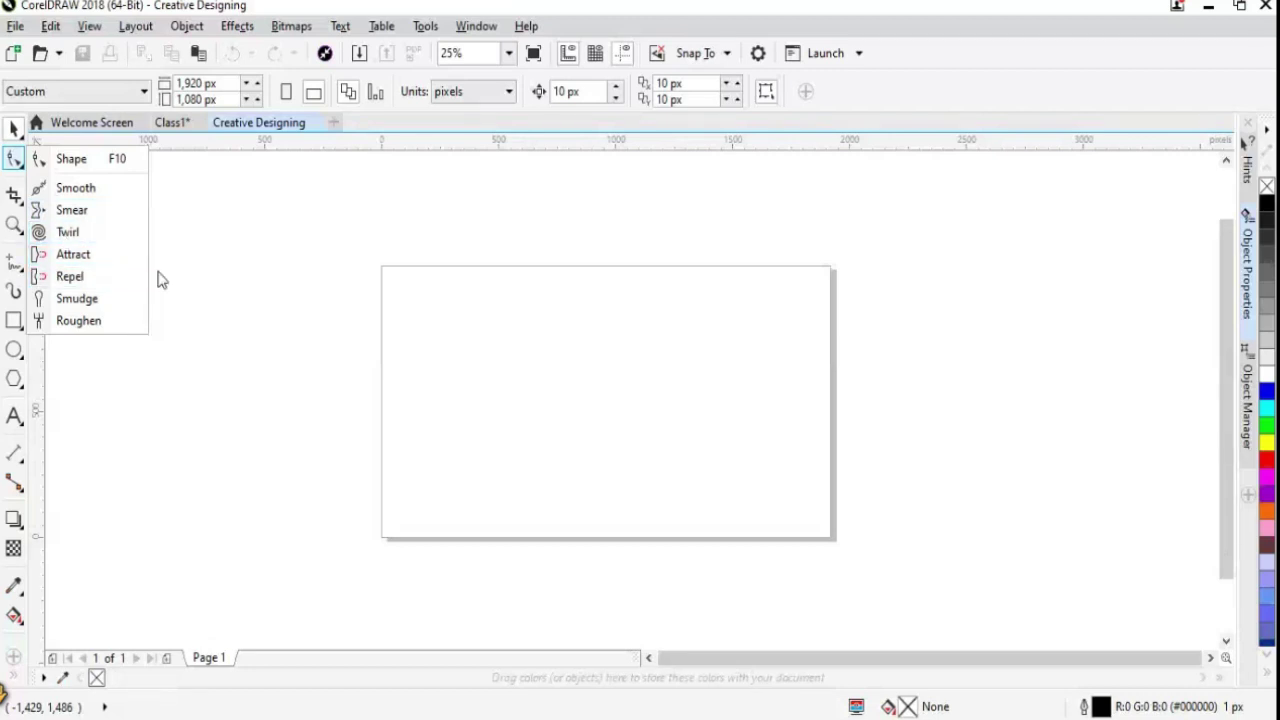
click(158, 272)
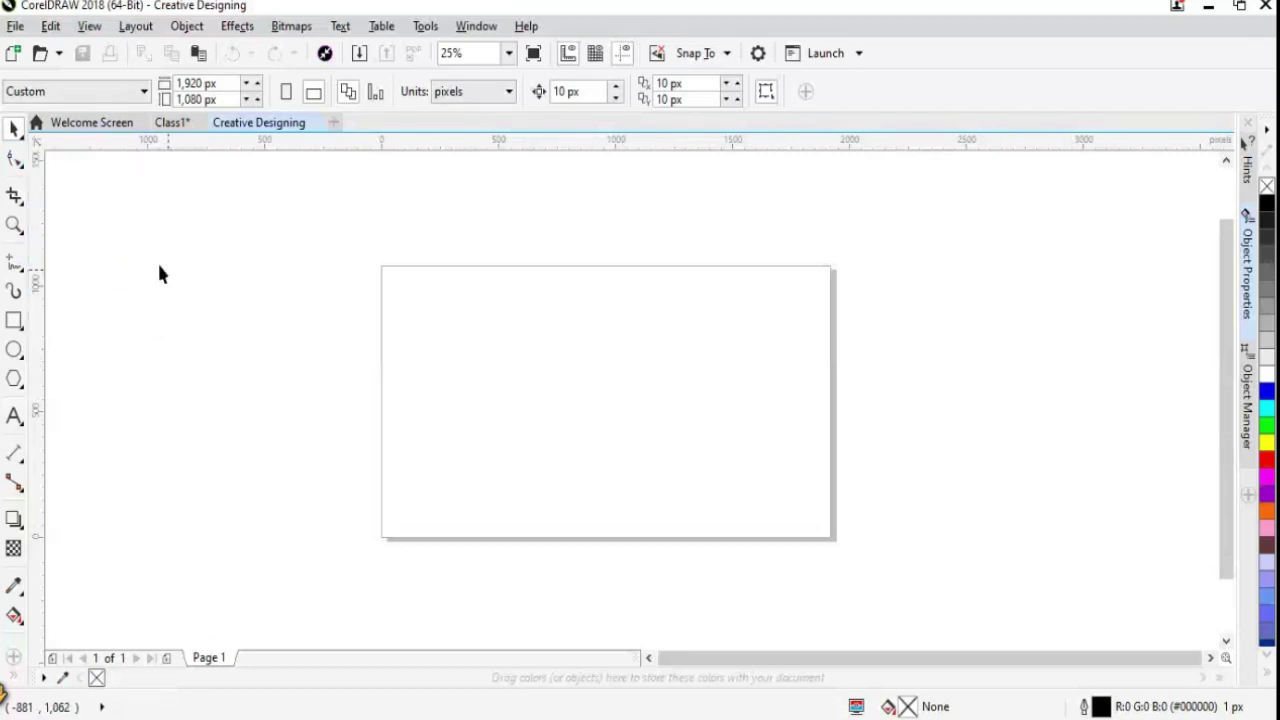
click(15, 203)
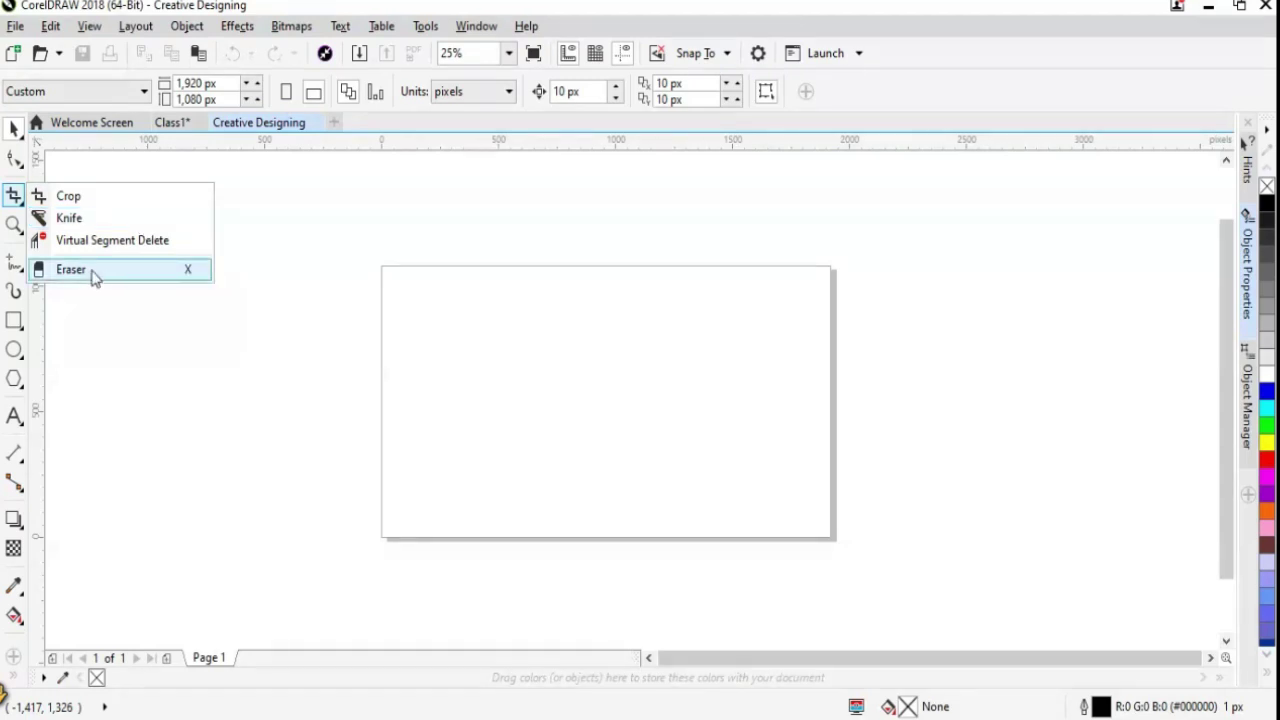
Use the Pan tool to shift the page slightly left on the canvas
click(16, 226)
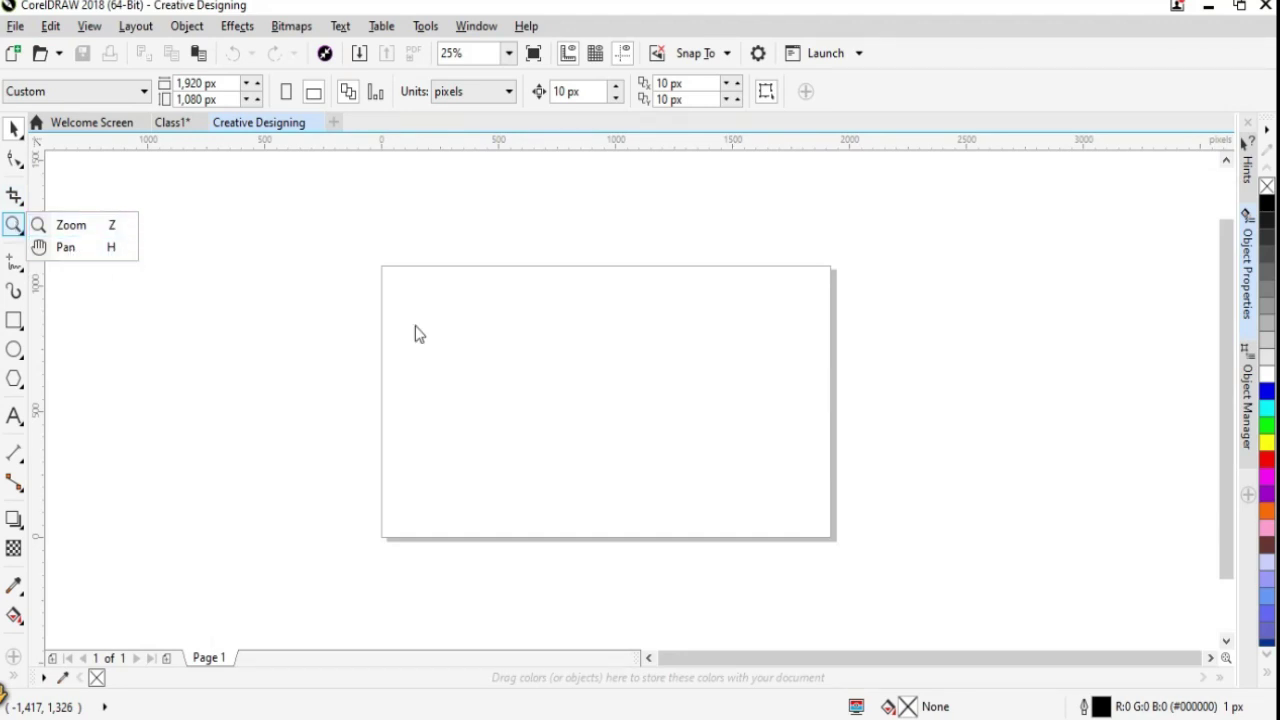
click(65, 247)
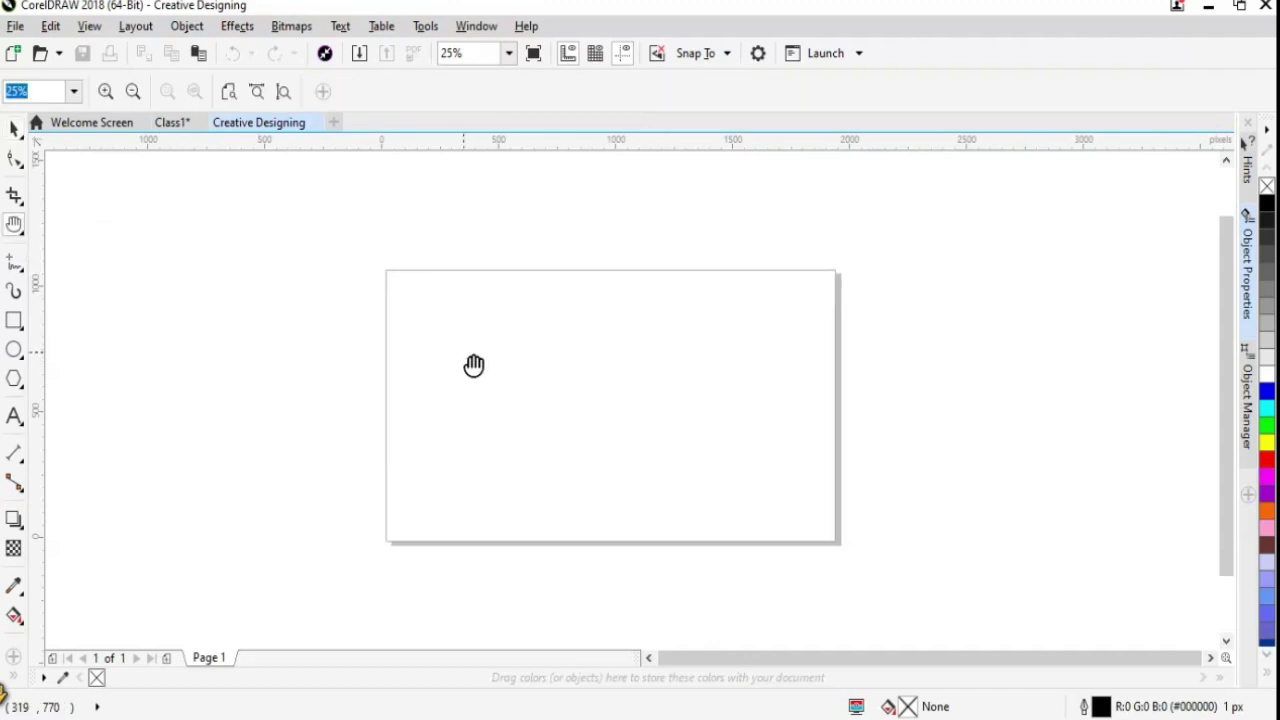
mouse_move(474, 363)
mouse_down()
mouse_move(384, 394)
mouse_move(786, 316)
mouse_move(429, 397)
mouse_move(497, 409)
mouse_move(424, 343)
mouse_move(437, 351)
mouse_up()
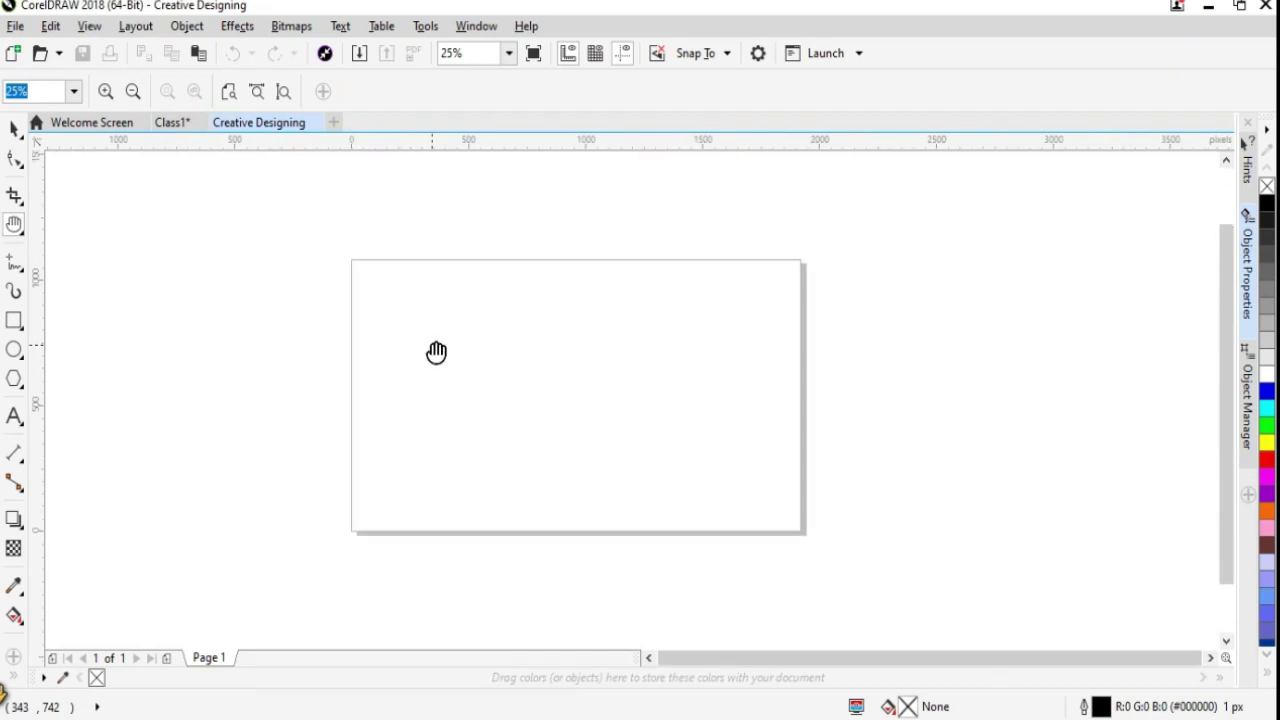
click(20, 270)
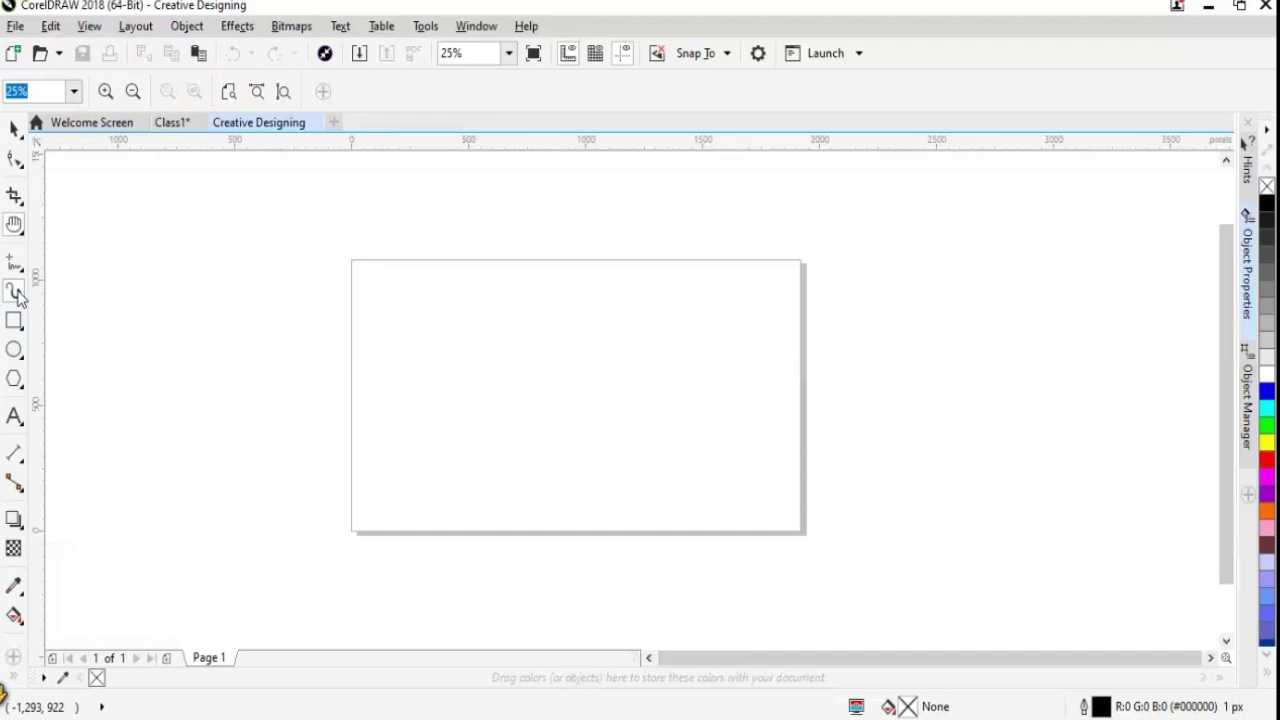
Select the Rectangle tool and review the Rectangle, Ellipse, Polygon and Text flyouts
click(15, 292)
click(14, 322)
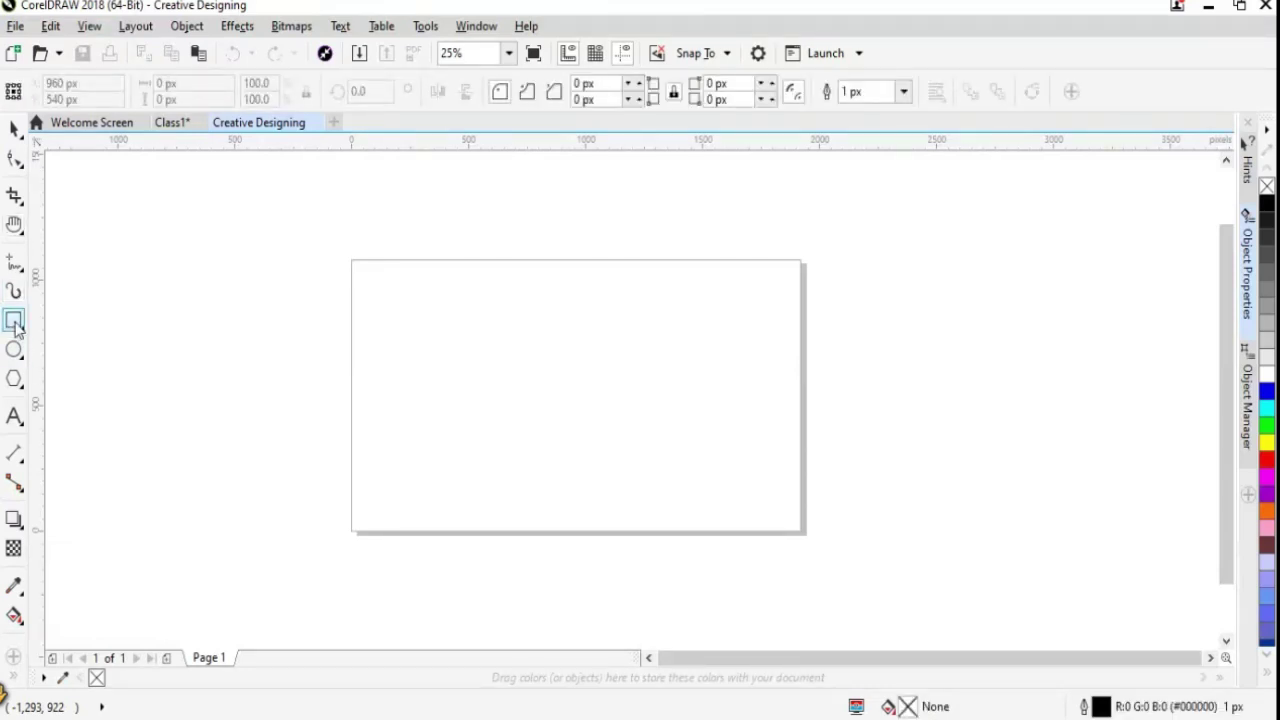
click(16, 327)
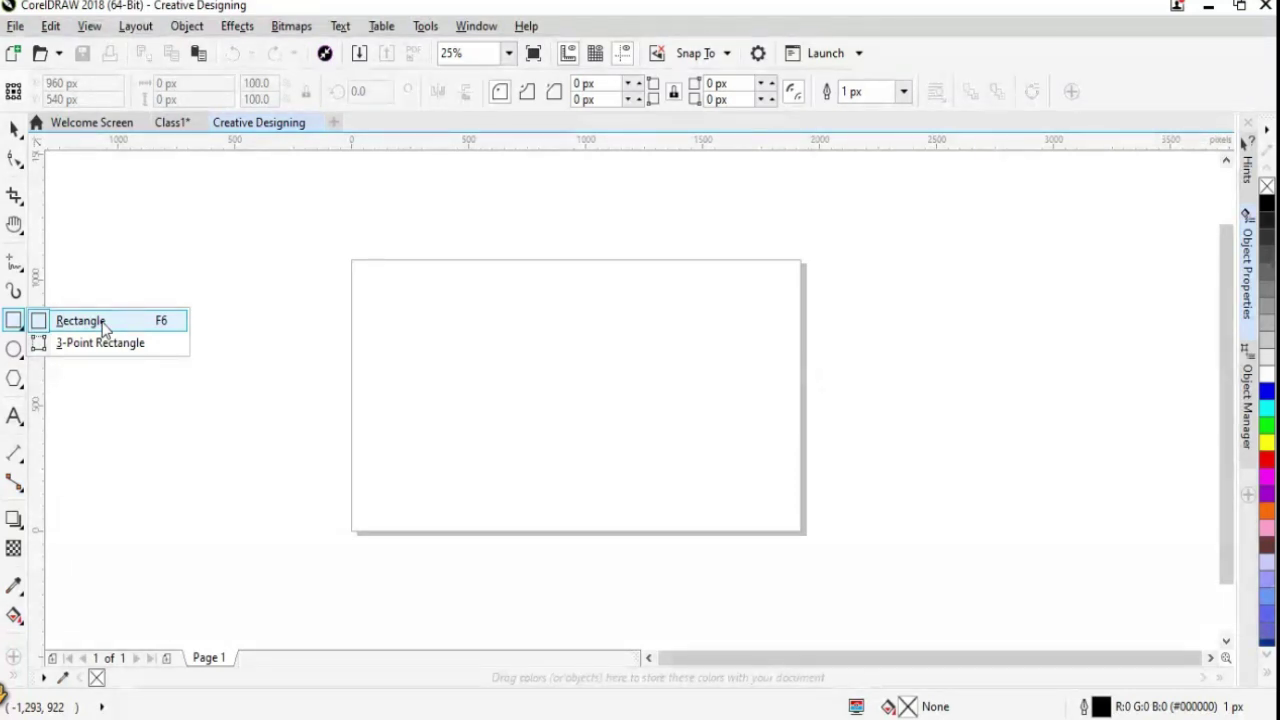
click(12, 356)
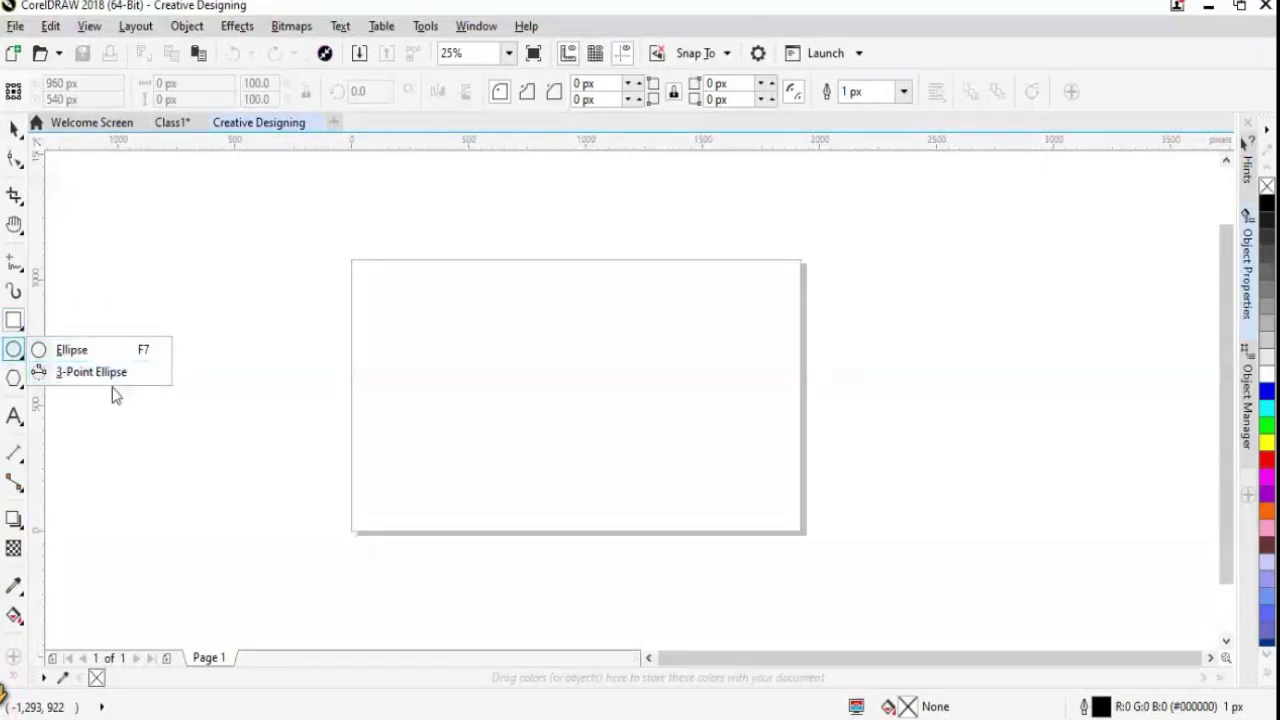
click(14, 380)
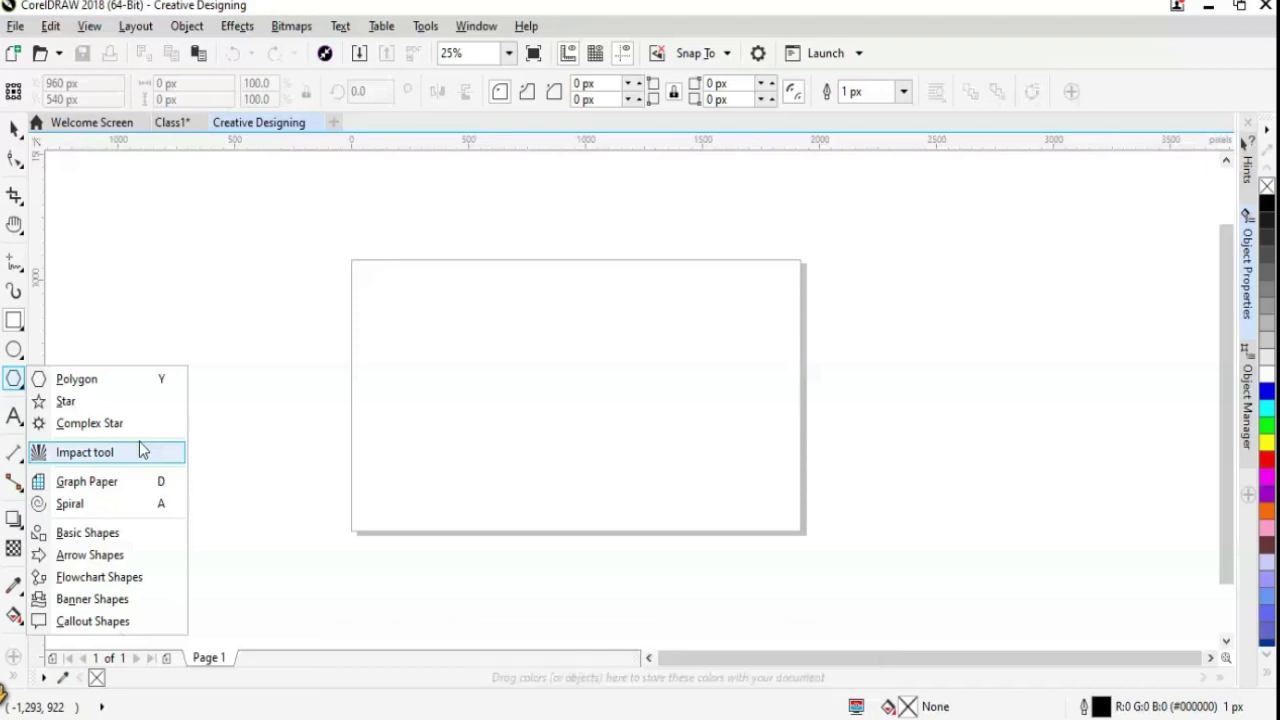
click(16, 420)
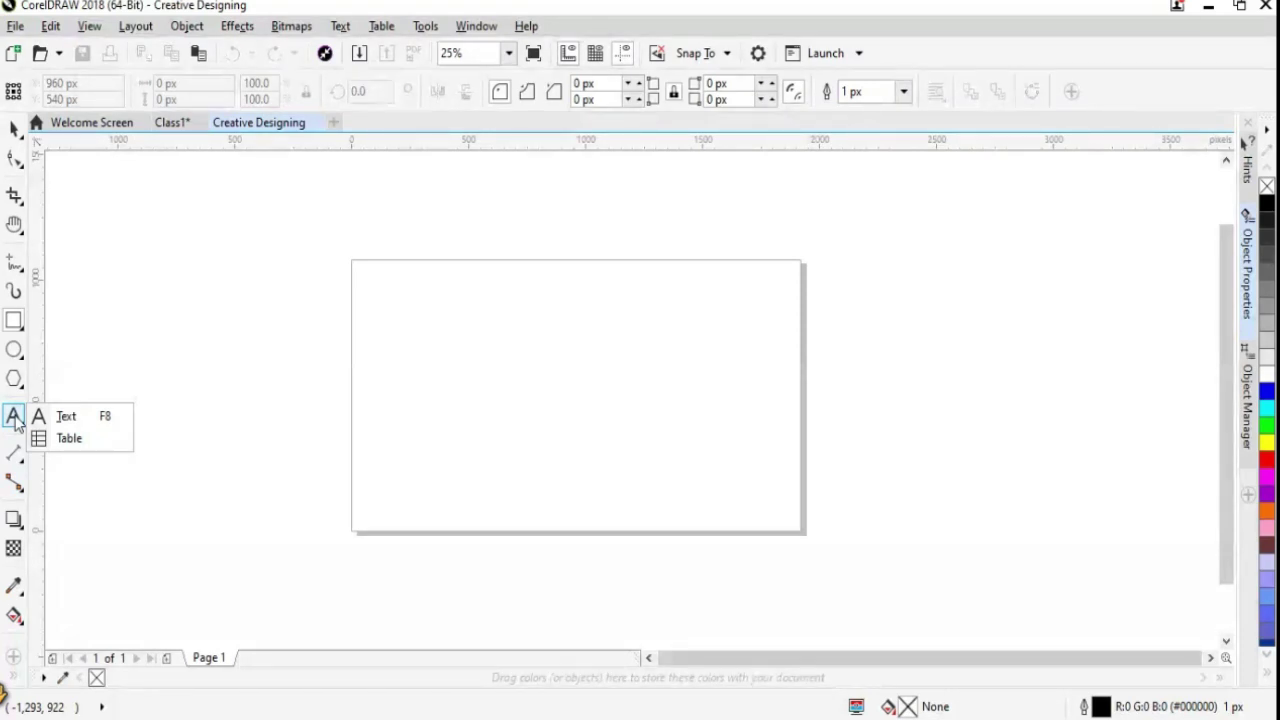
Browse the Text and Table flyout and select the Text tool
click(16, 421)
click(16, 421)
click(16, 420)
click(79, 422)
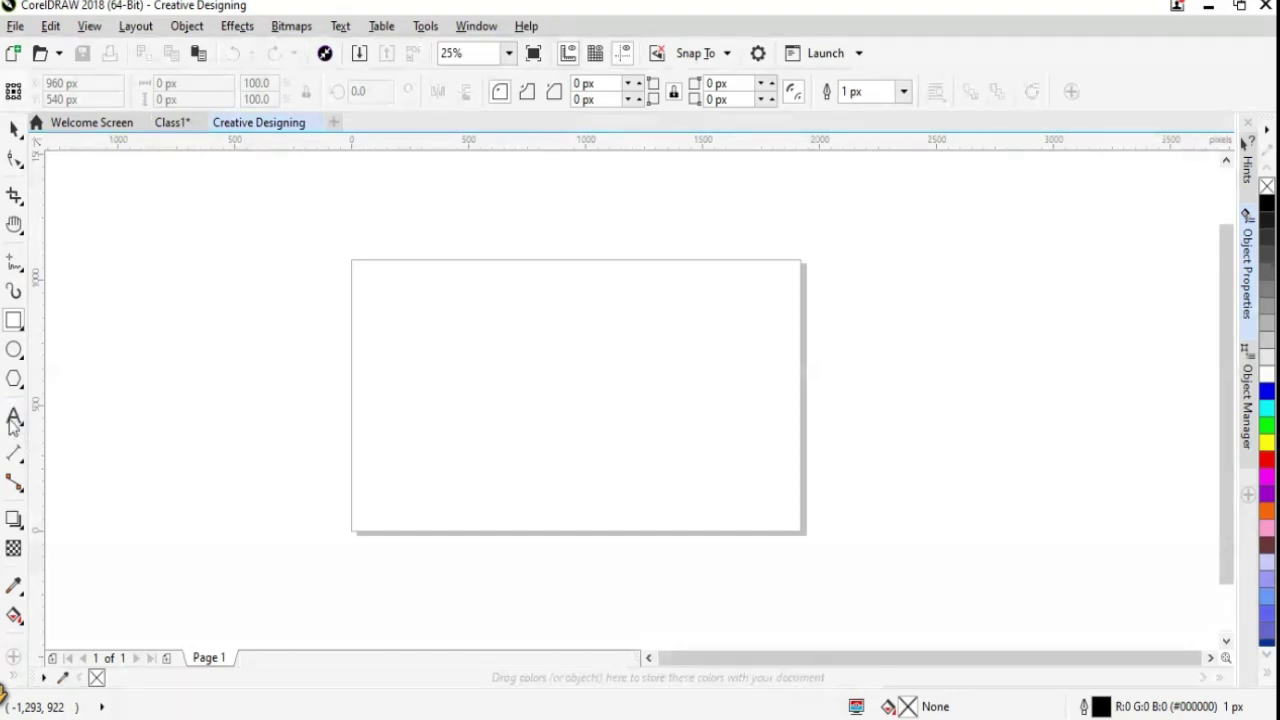
click(14, 421)
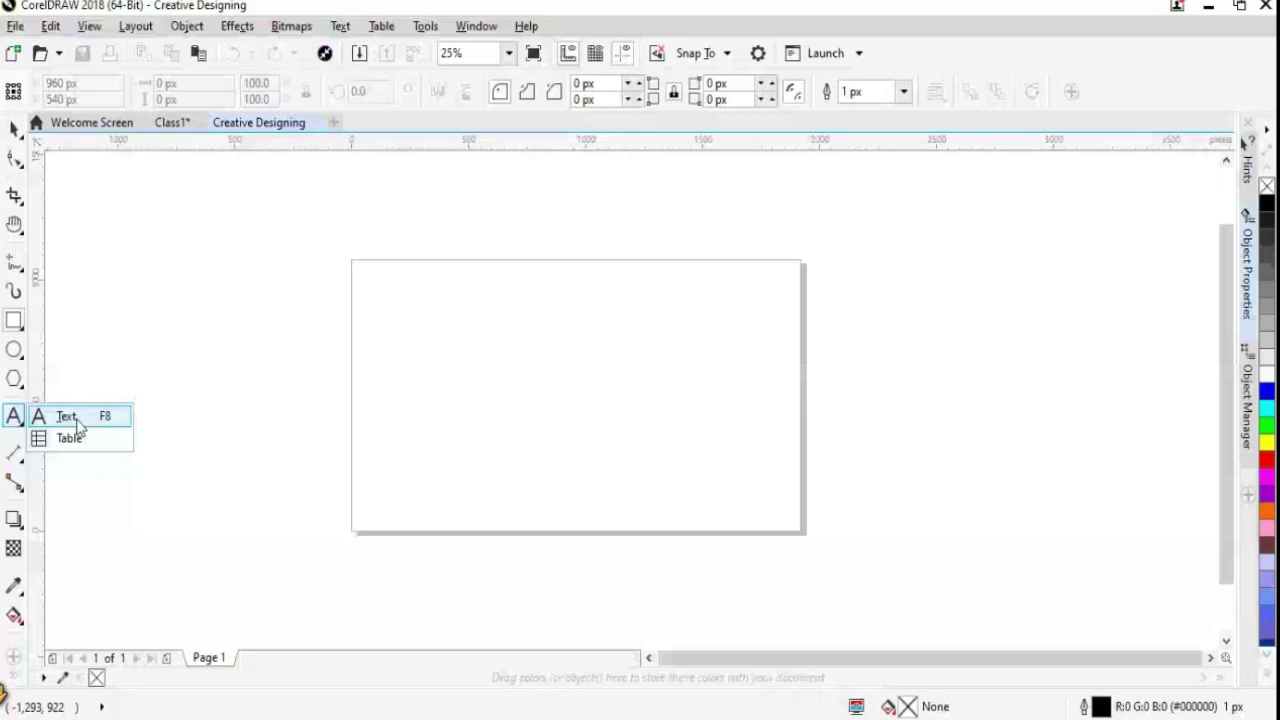
click(66, 416)
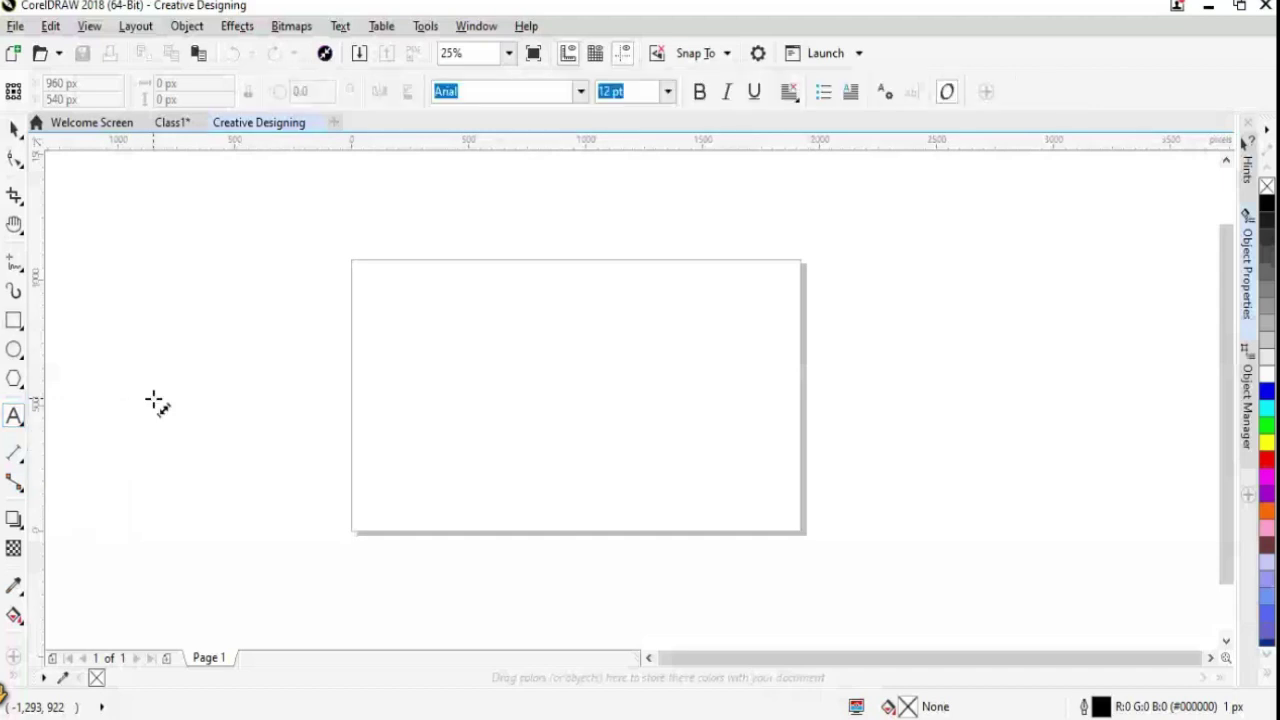
Choose the Dimension tool and make Rounded Right-Angle the connector style
click(16, 462)
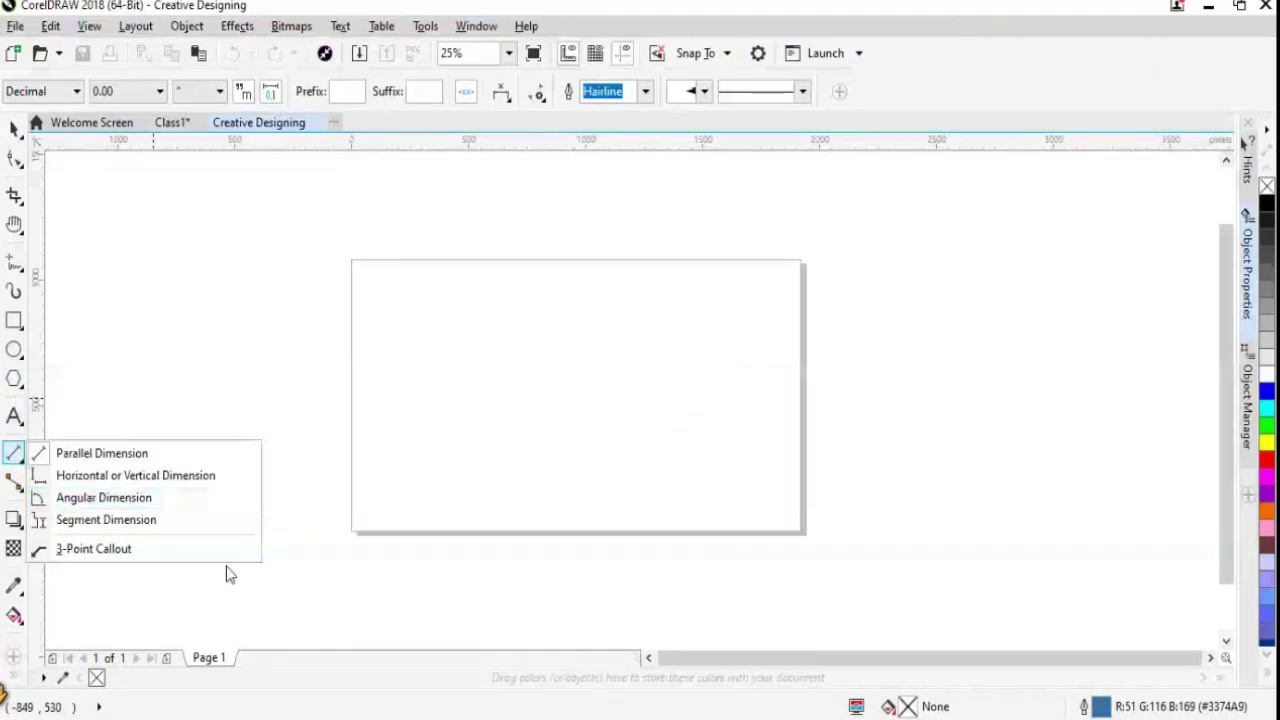
click(18, 454)
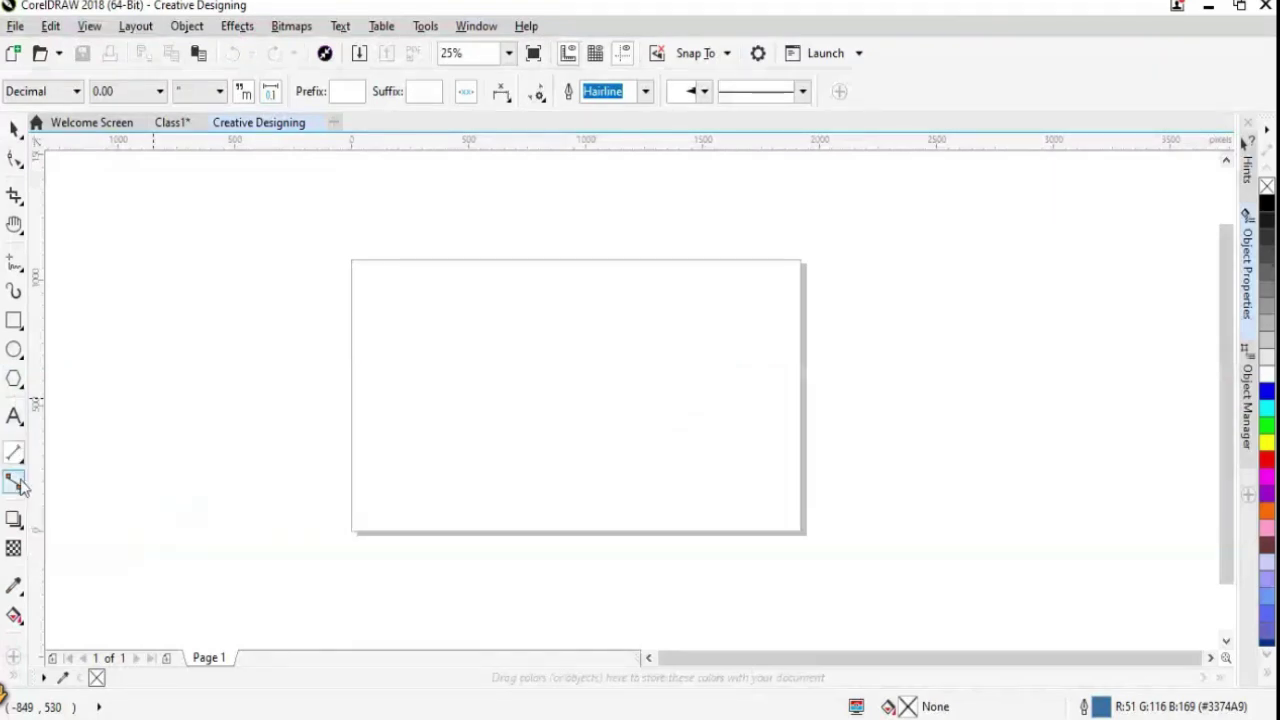
click(22, 486)
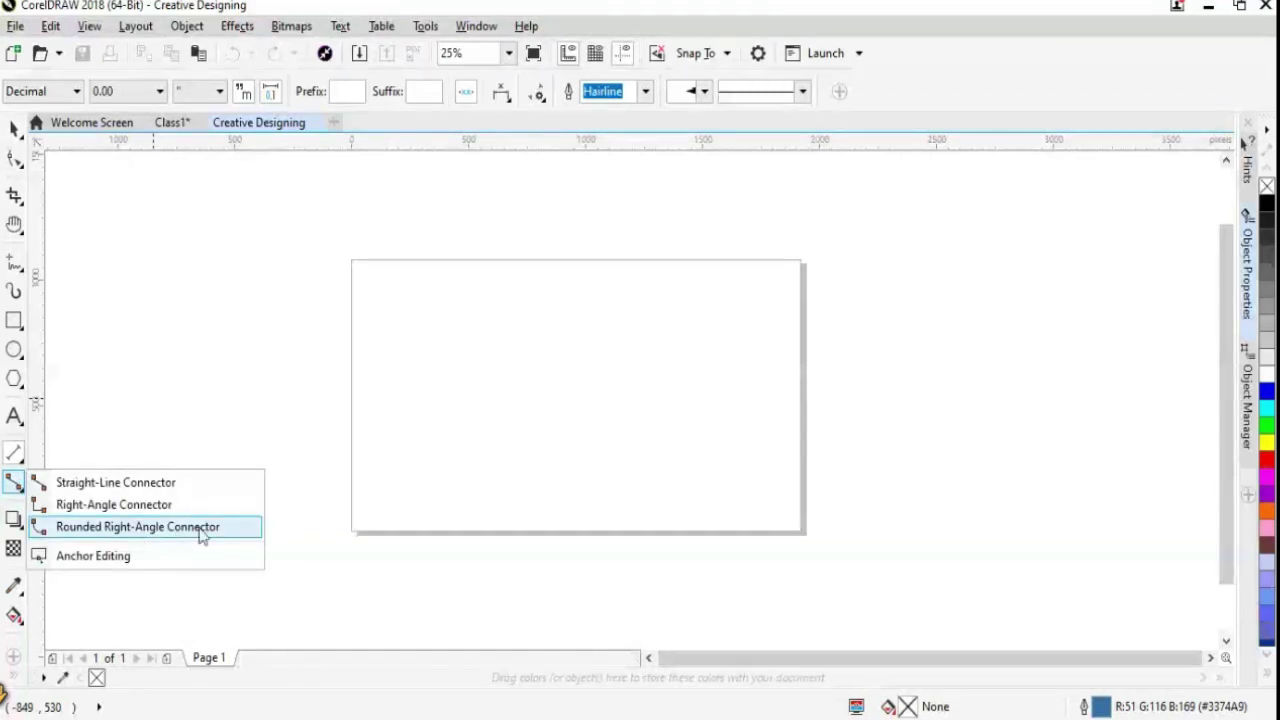
click(146, 530)
click(16, 521)
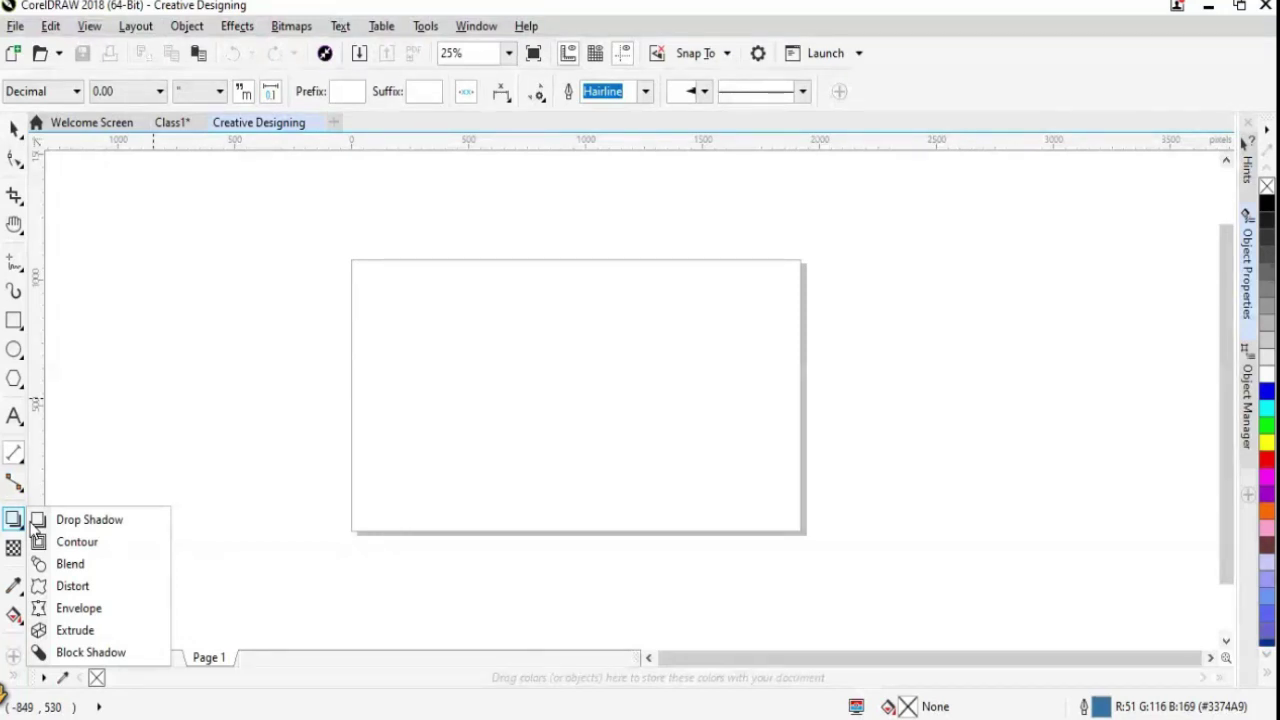
Pick Interactive Fill from the fill tool flyout and open the Window menu's docker list
click(14, 548)
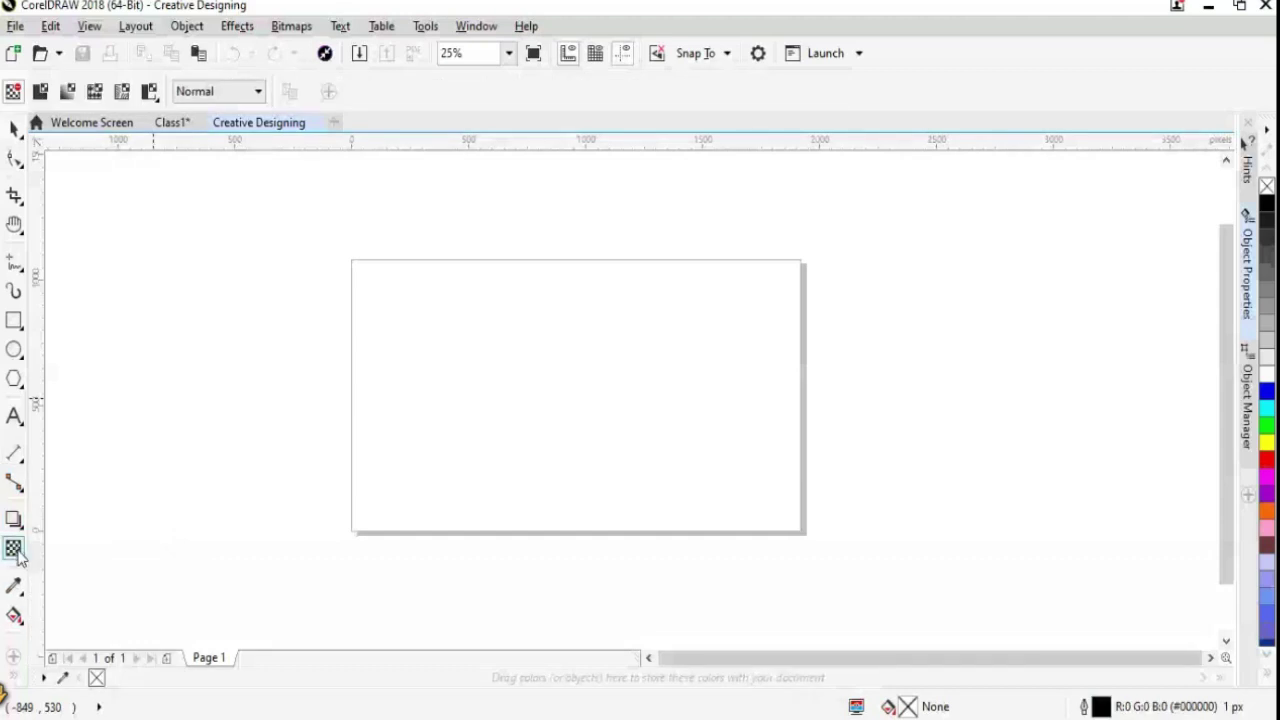
click(17, 590)
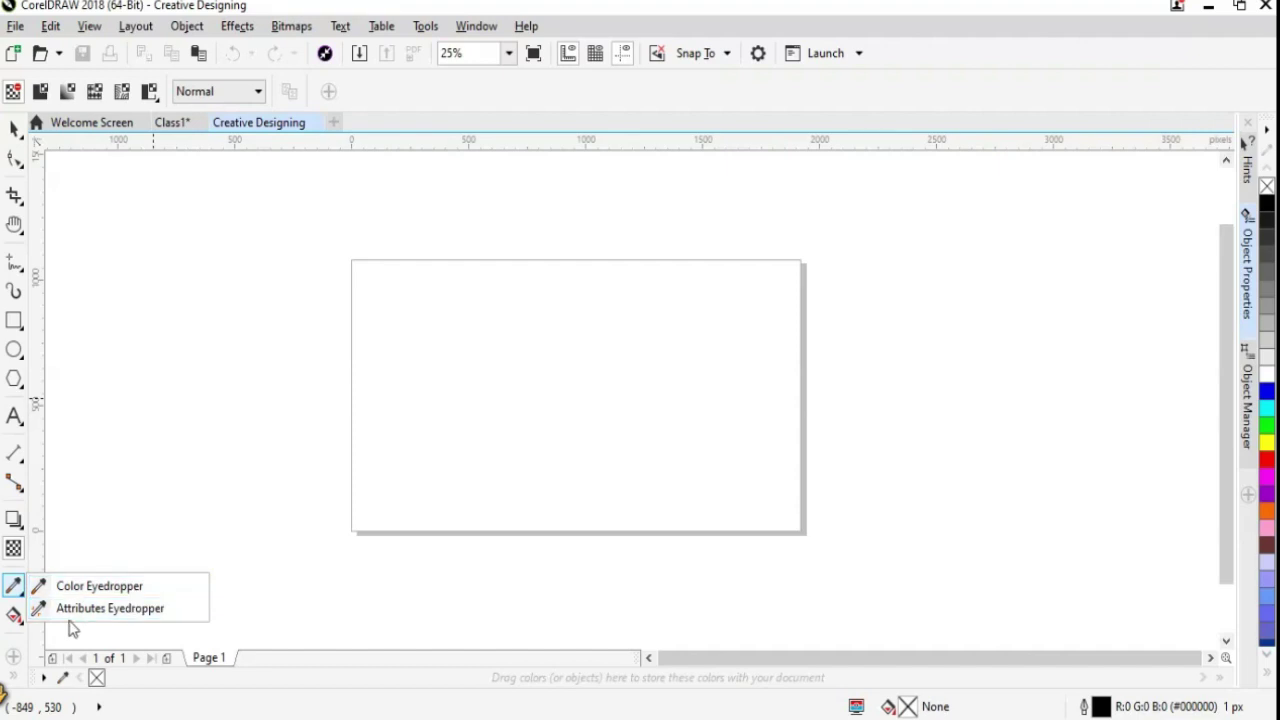
click(20, 624)
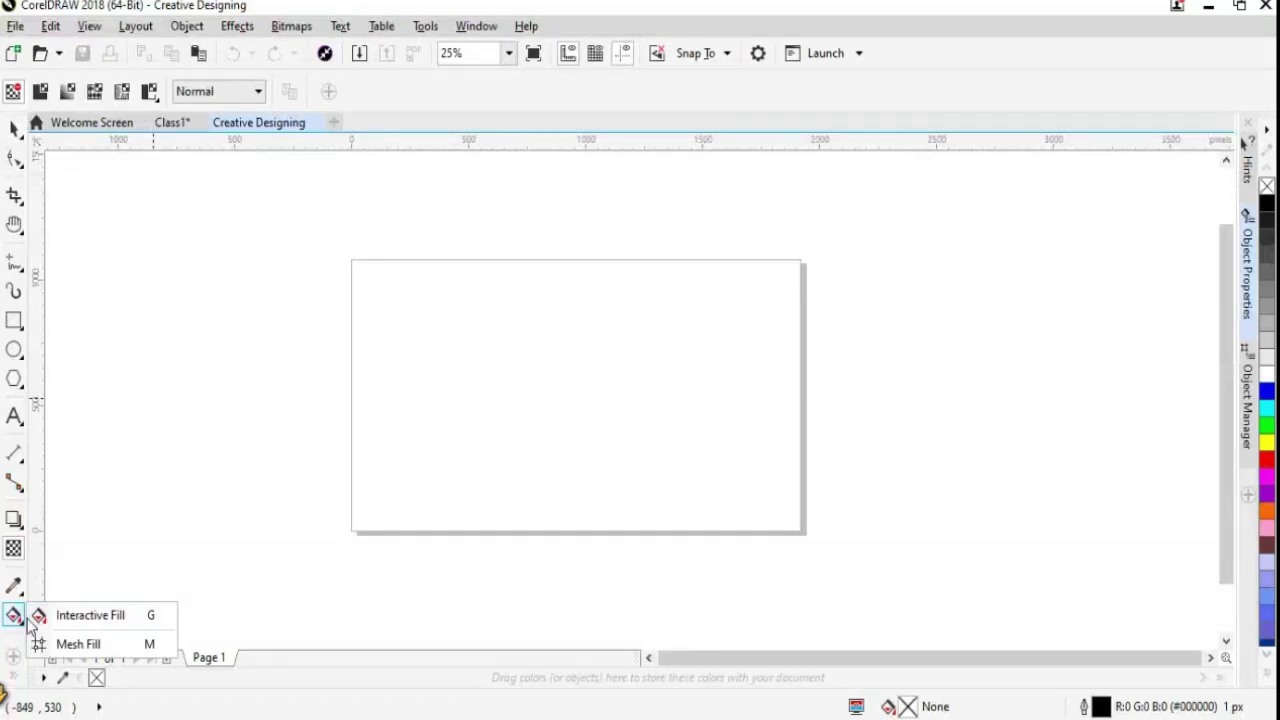
click(40, 617)
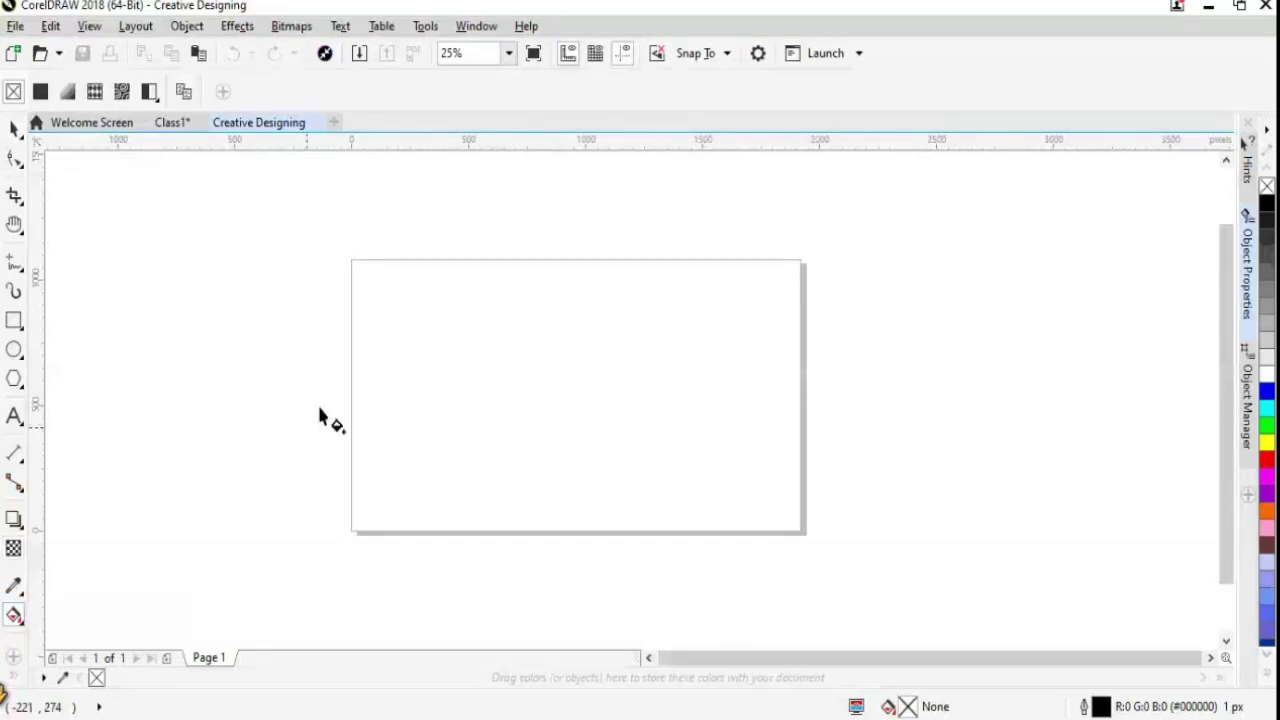
click(480, 28)
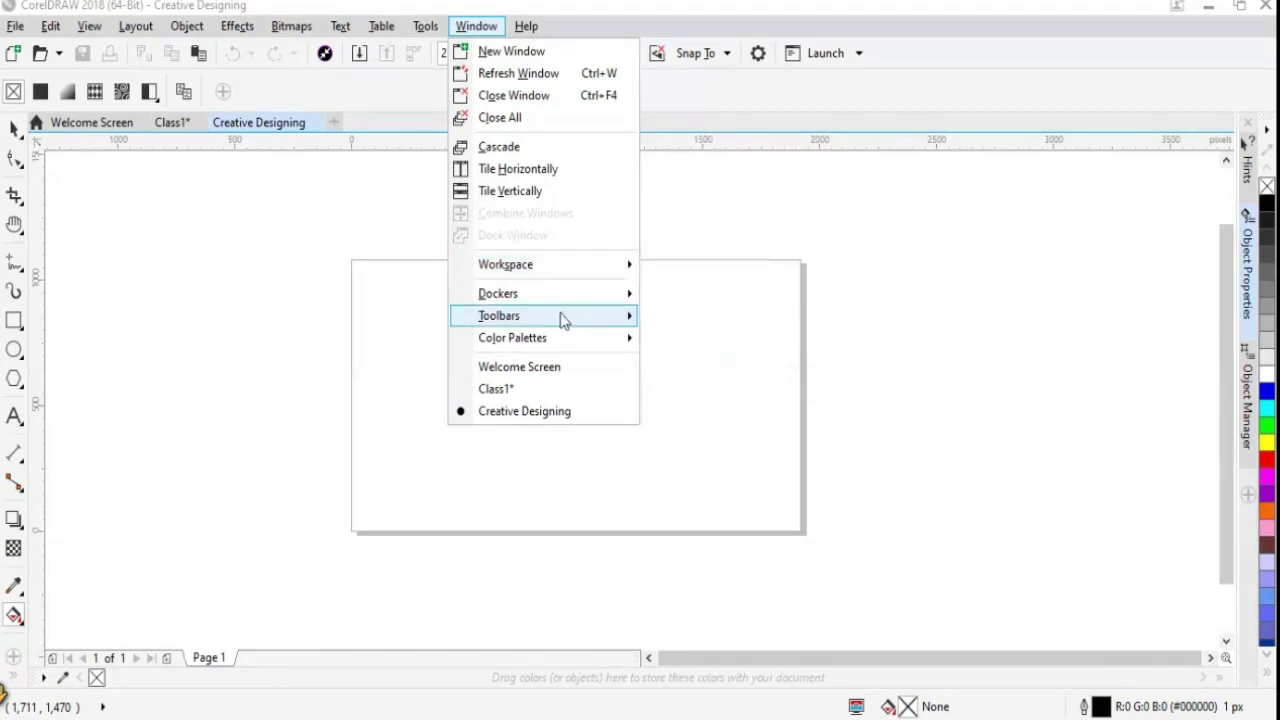
mouse_move(498, 293)
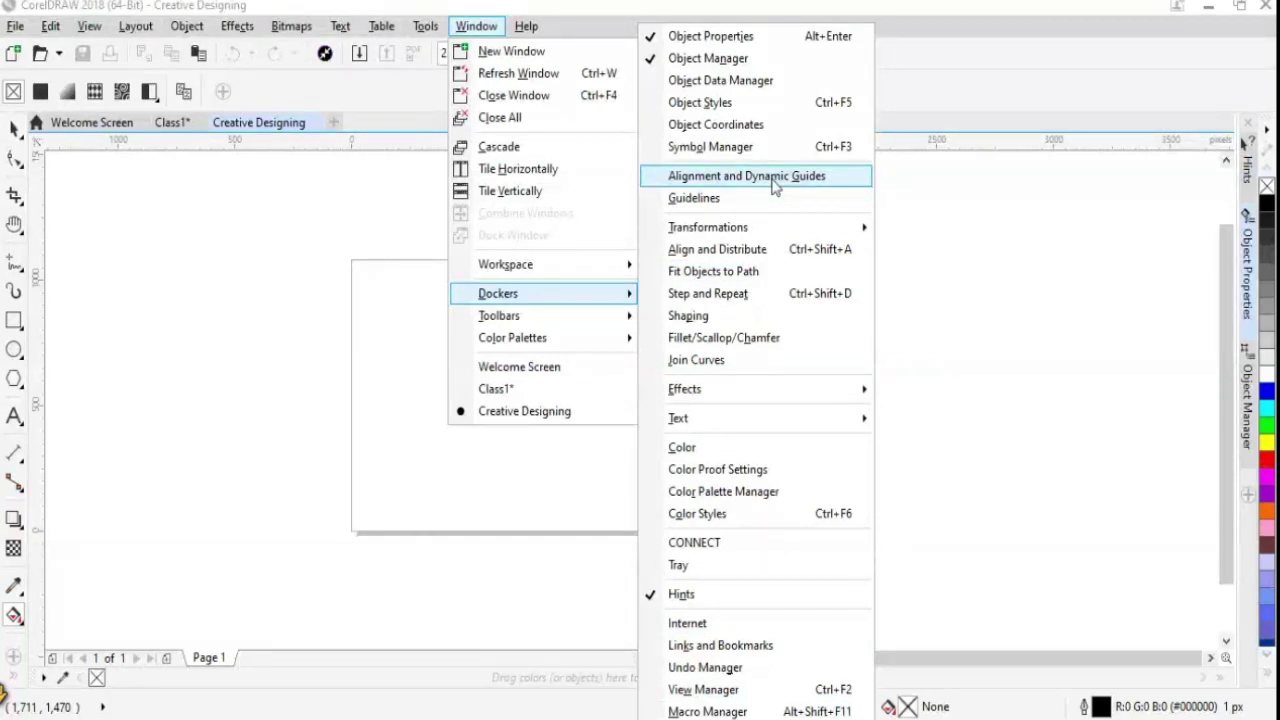
Add the Guidelines docker to the side panel and reopen the Window > Dockers list
click(723, 199)
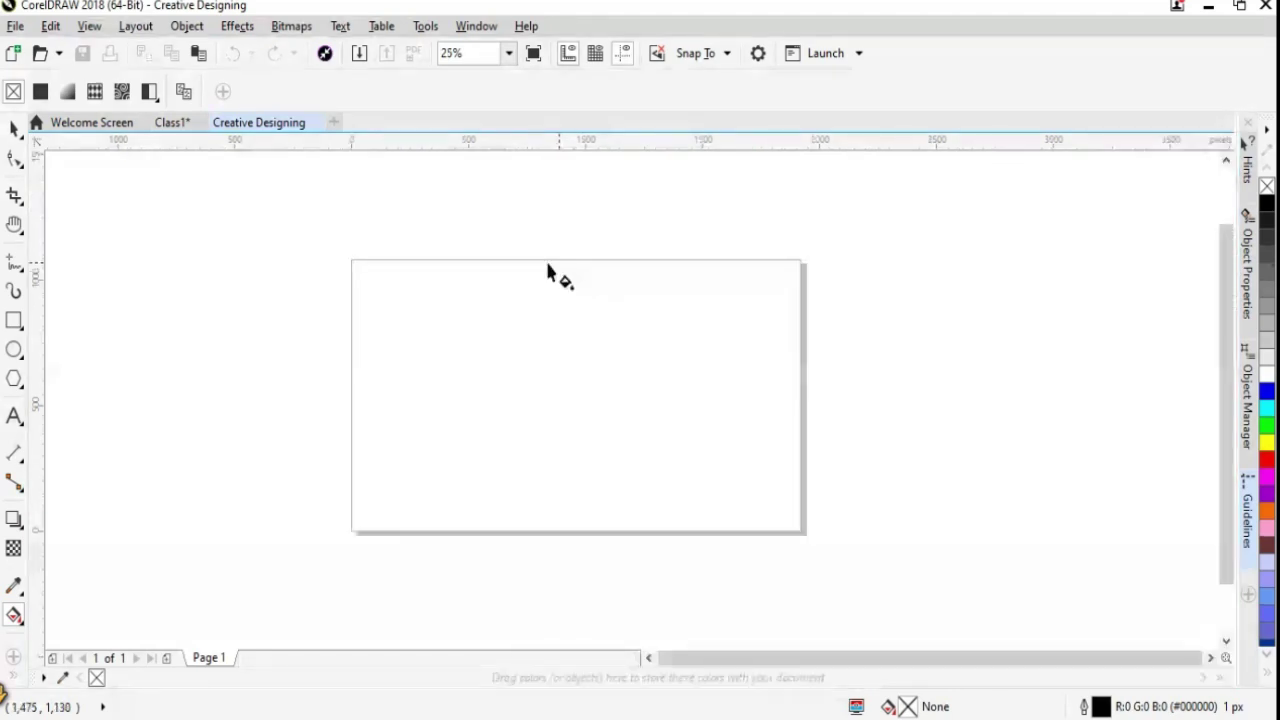
click(476, 26)
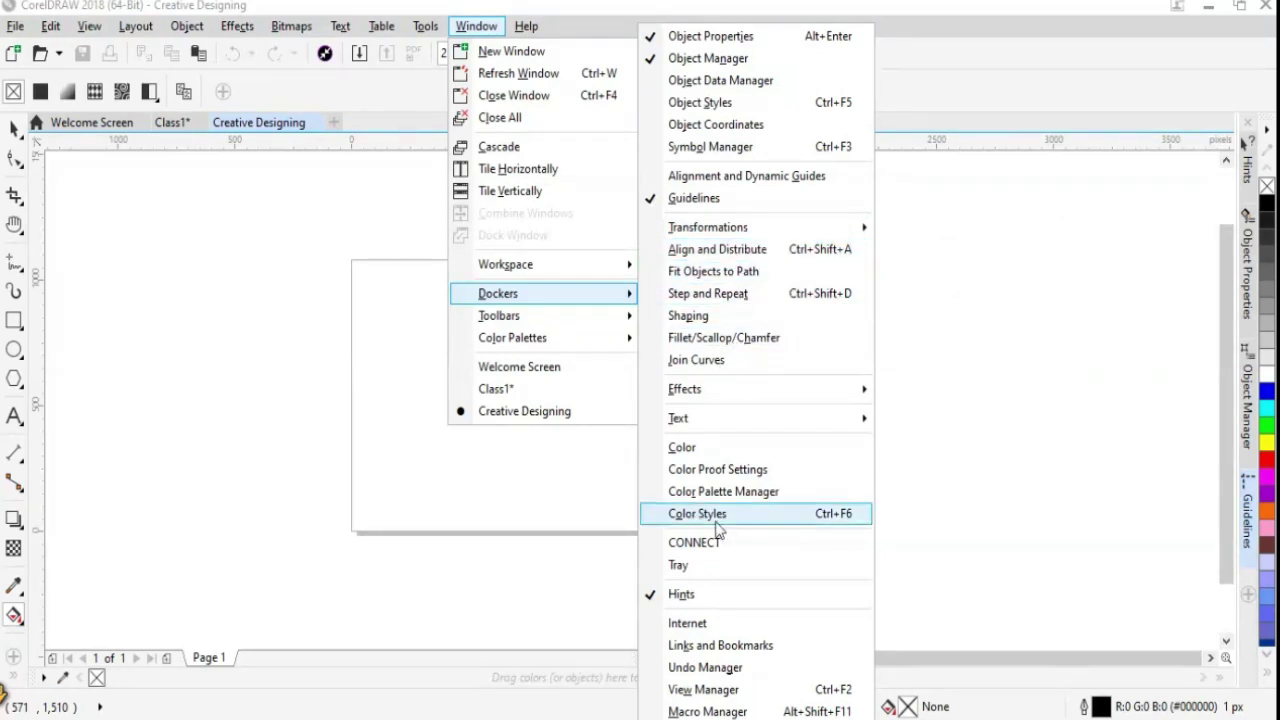
Open the Color docker, return to the Pick tool, and select the magenta rectangle
click(720, 448)
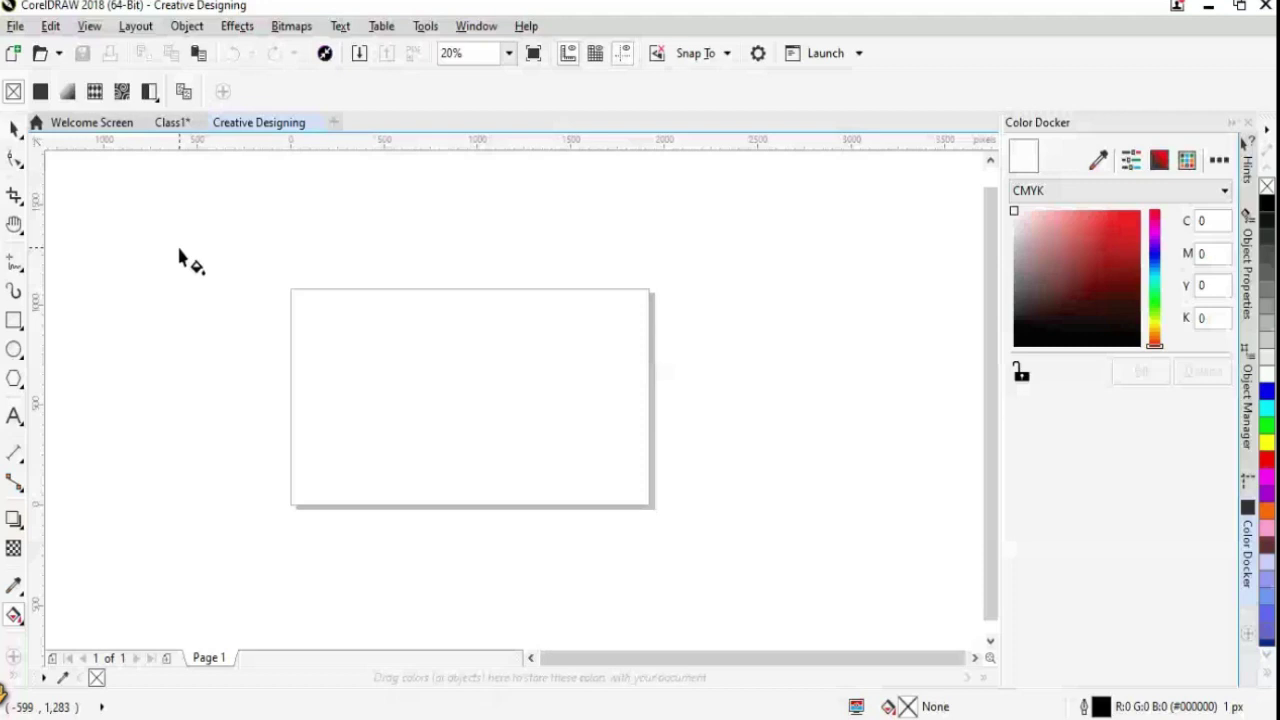
key(space)
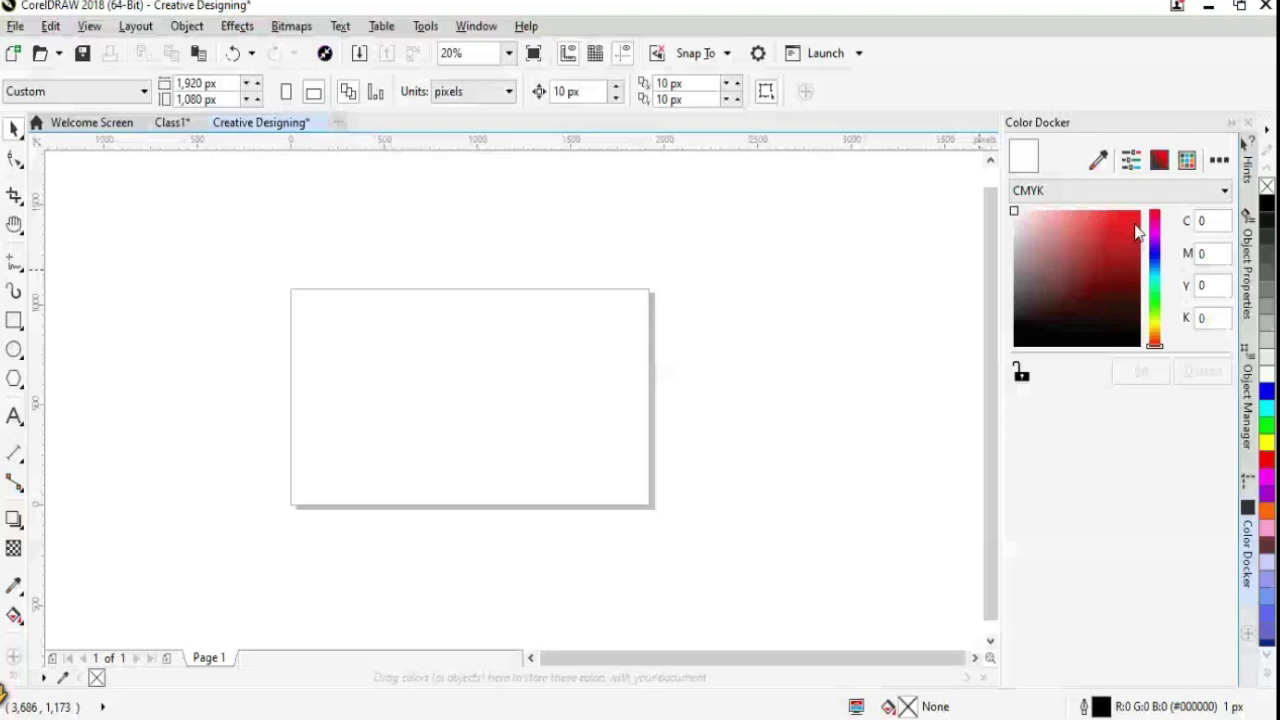
click(1266, 131)
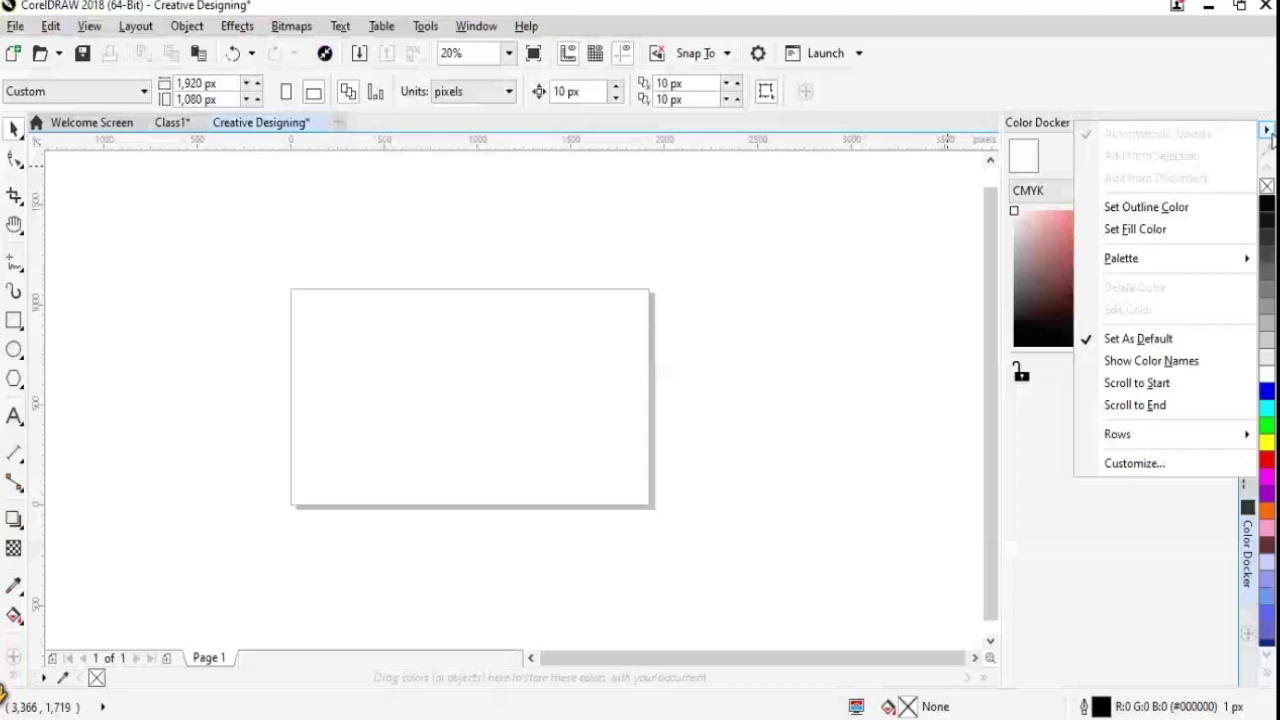
click(1266, 130)
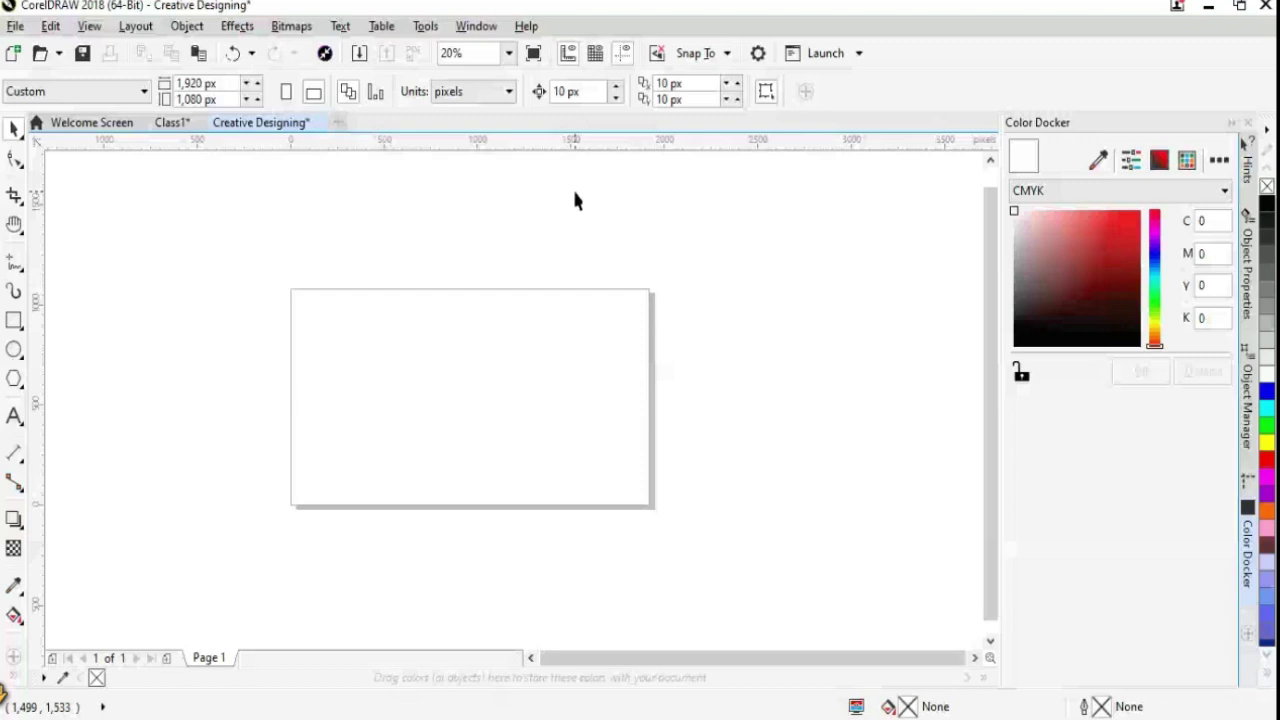
key(ctrl+a)
Scale the magenta rectangle to 67.4% (about 1124 × 520 px) and move it into place
click(1266, 131)
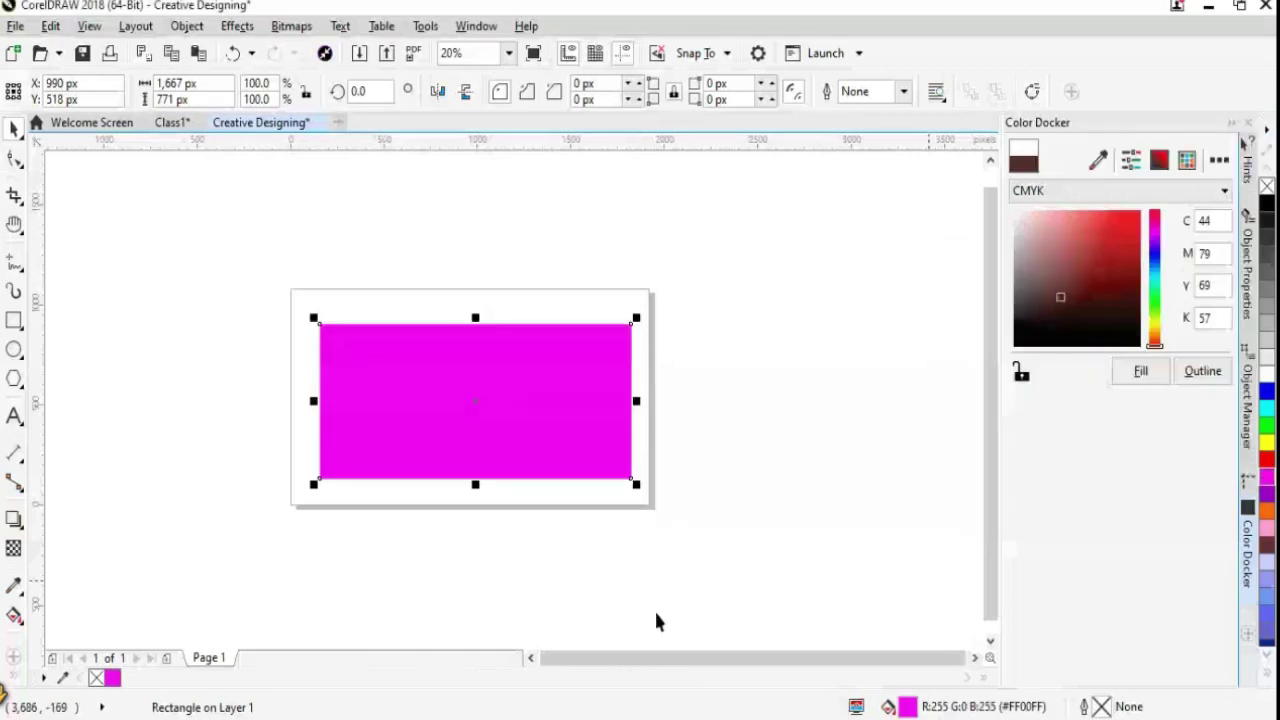
drag(636, 318, 608, 349)
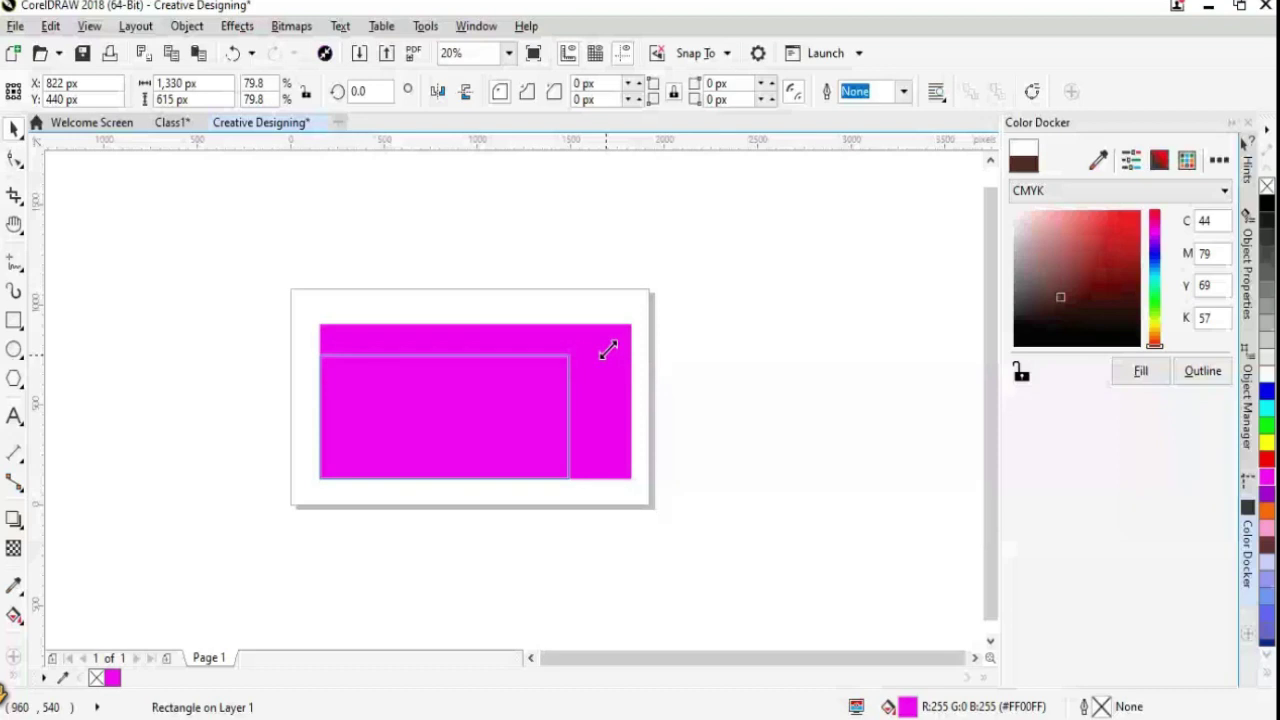
drag(608, 349, 531, 374)
drag(434, 444, 466, 402)
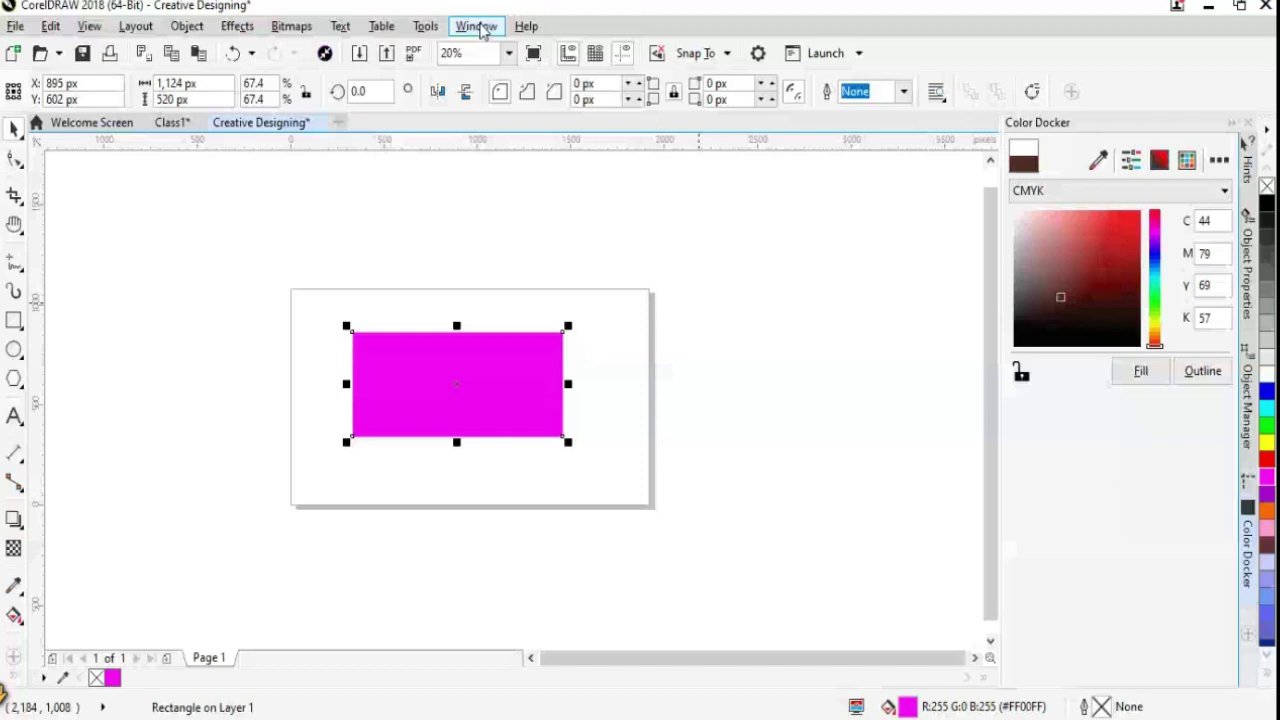
Expand the colour palette into more columns and reselect the magenta rectangle
click(1268, 676)
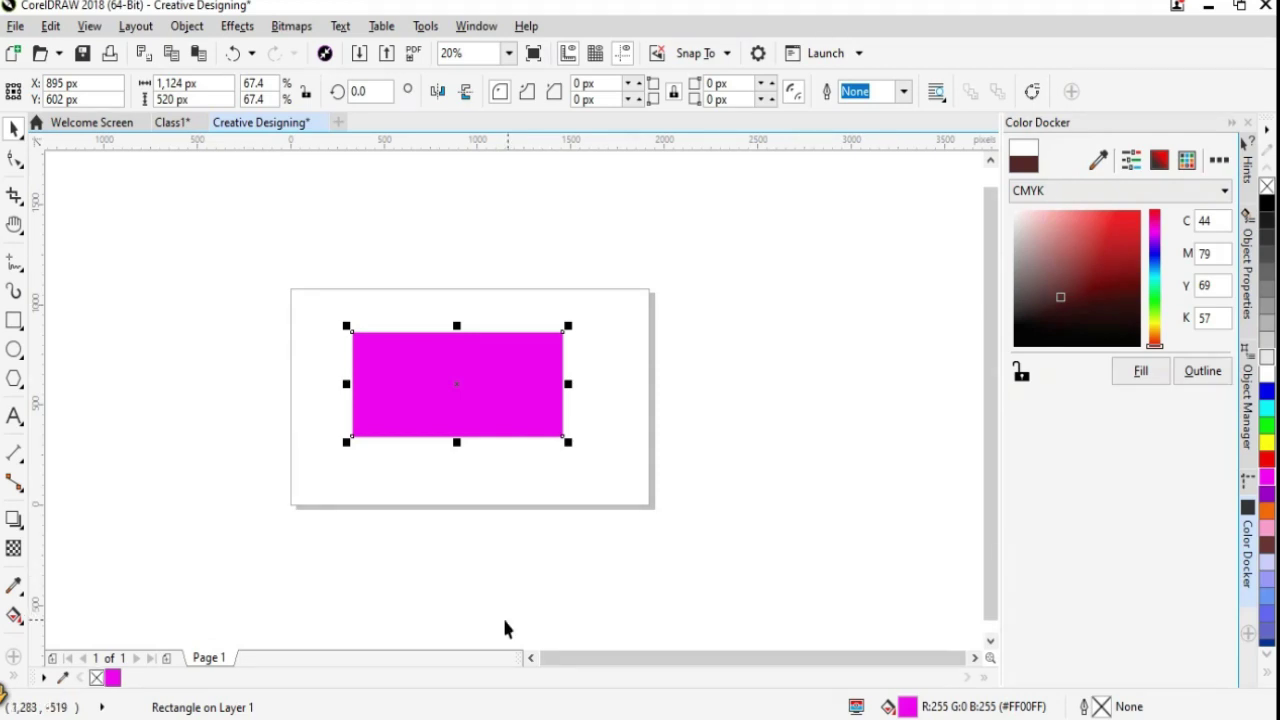
click(694, 532)
key(ctrl+a)
click(446, 543)
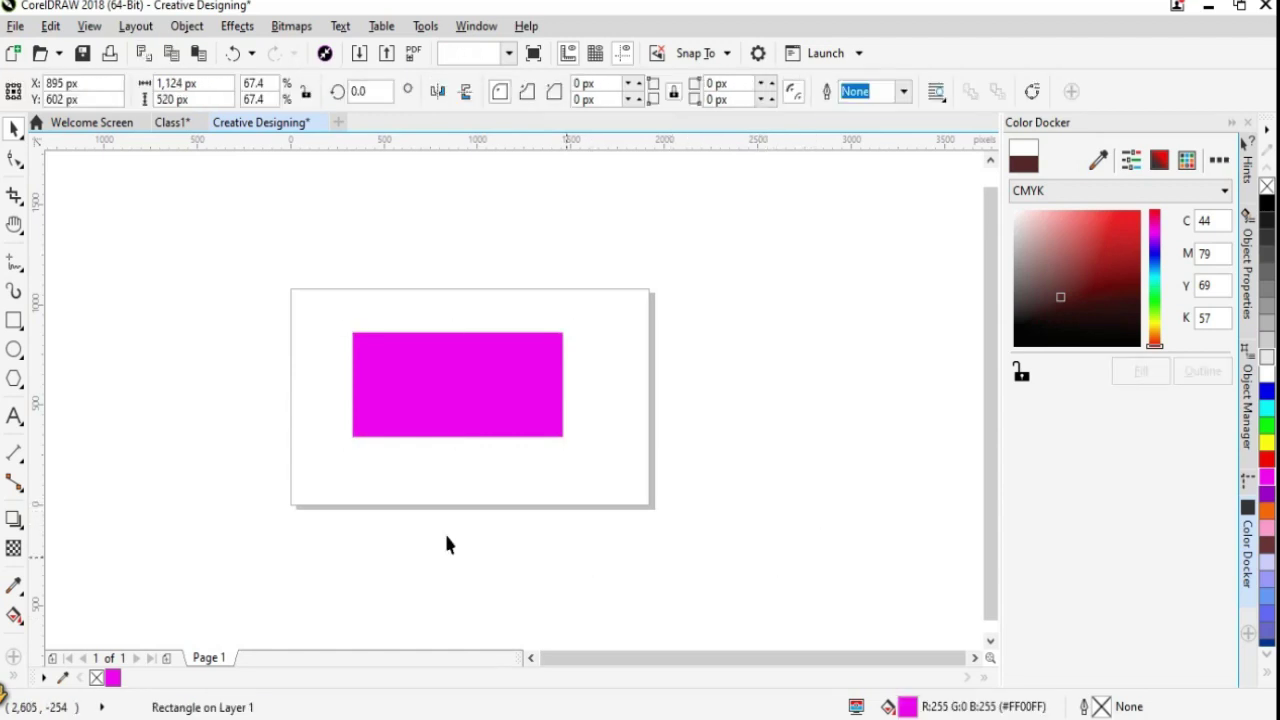
click(406, 374)
Delete the magenta rectangle and draw a new rectangle filled blue-violet (#6666CC)
key(Delete)
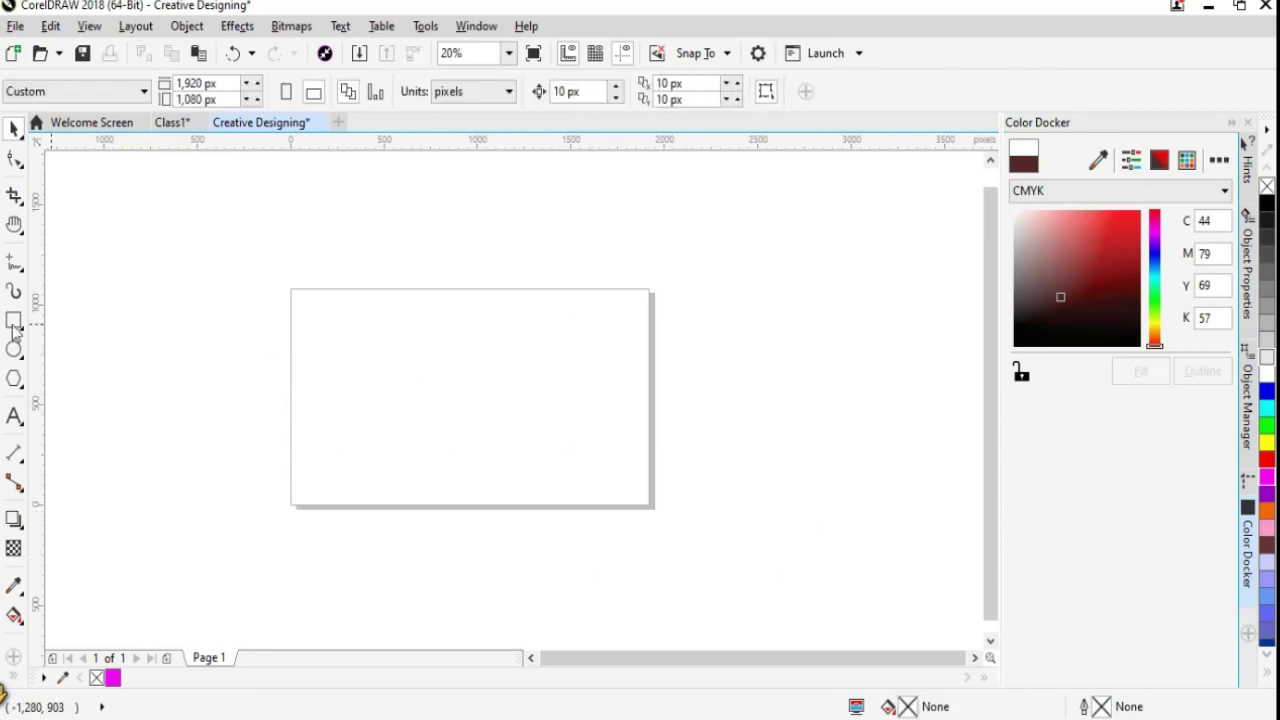
click(14, 320)
mouse_move(333, 337)
mouse_down()
mouse_move(480, 446)
mouse_move(622, 490)
mouse_up()
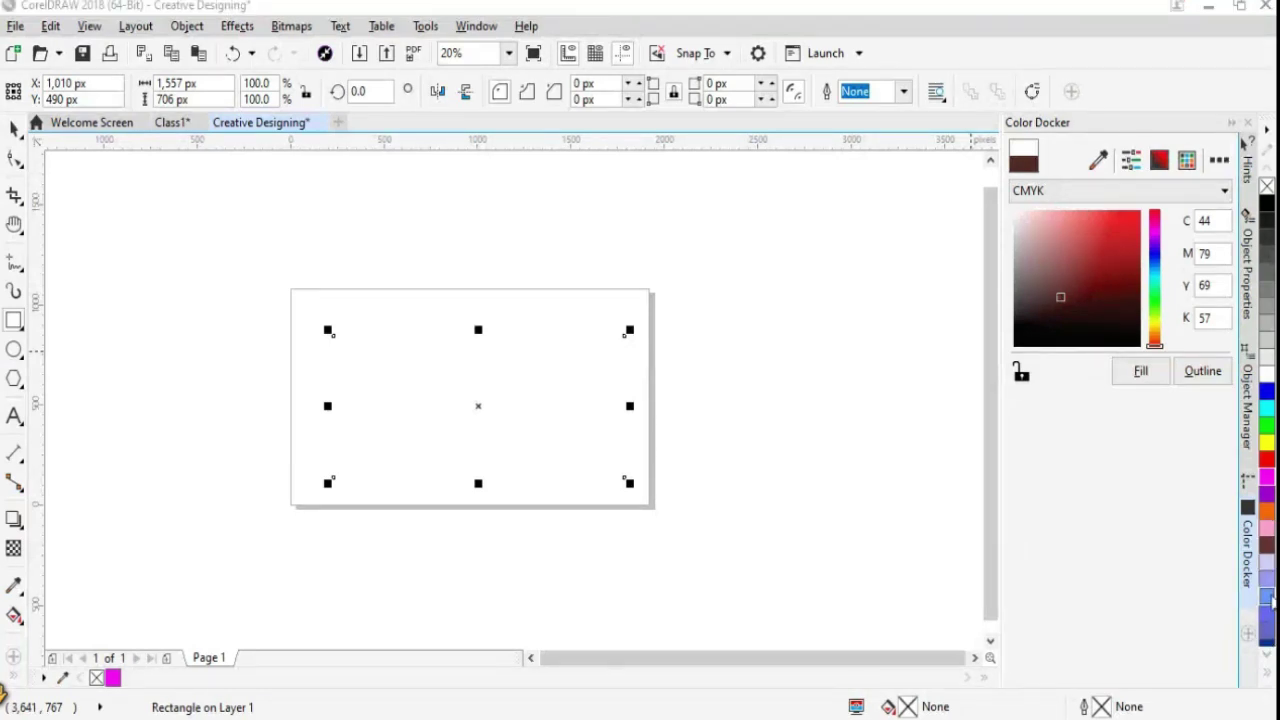
click(1266, 638)
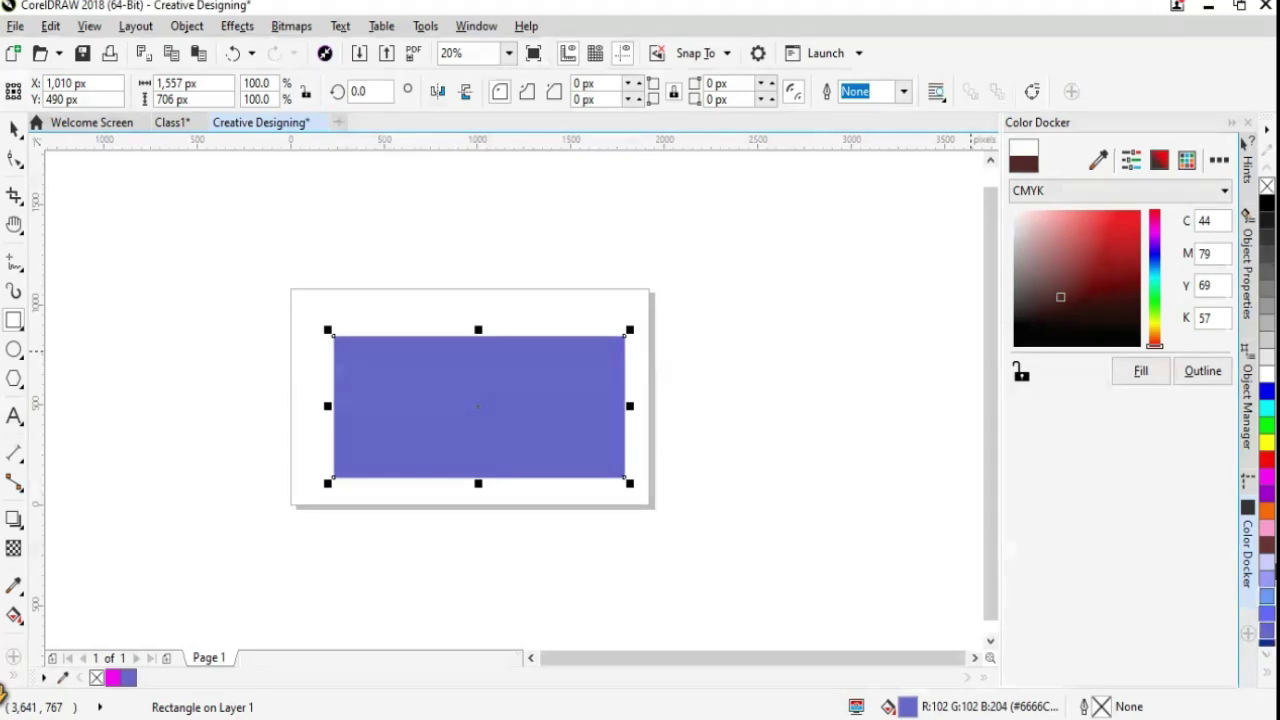
click(1248, 560)
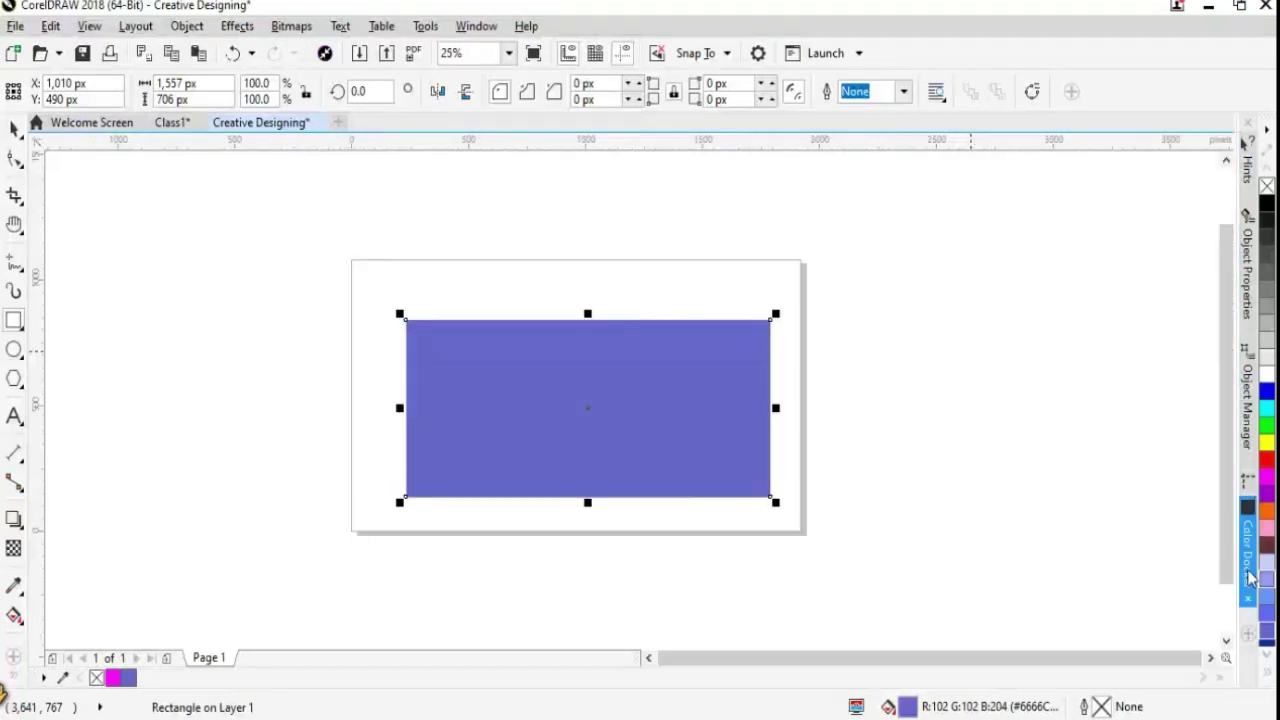
click(1250, 568)
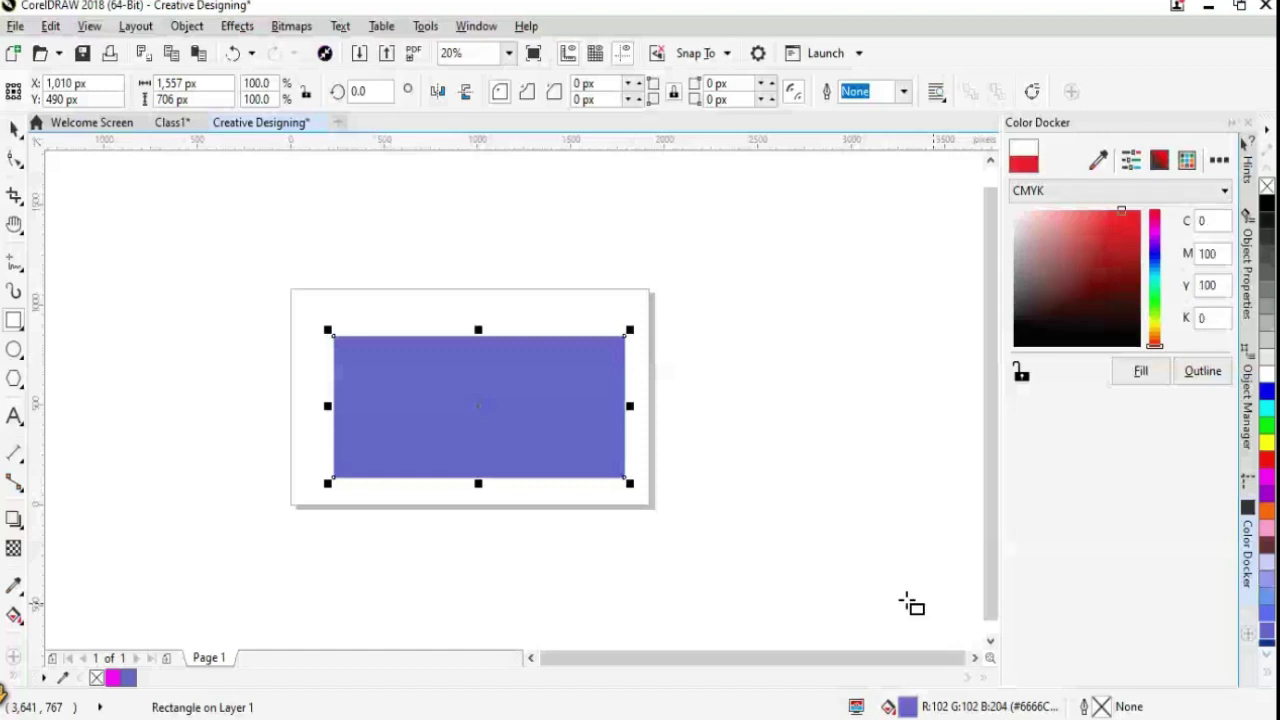
Select the blue-violet rectangle with the Pick tool and delete it
click(14, 128)
key(Escape)
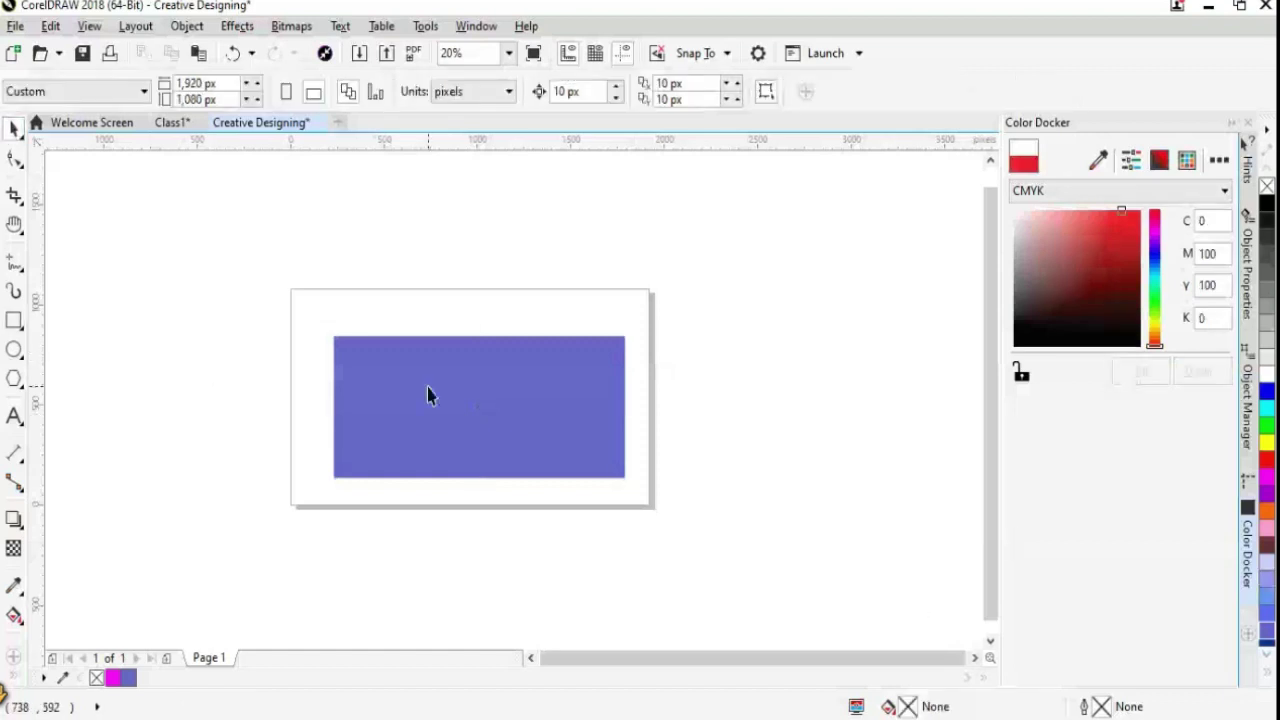
click(428, 390)
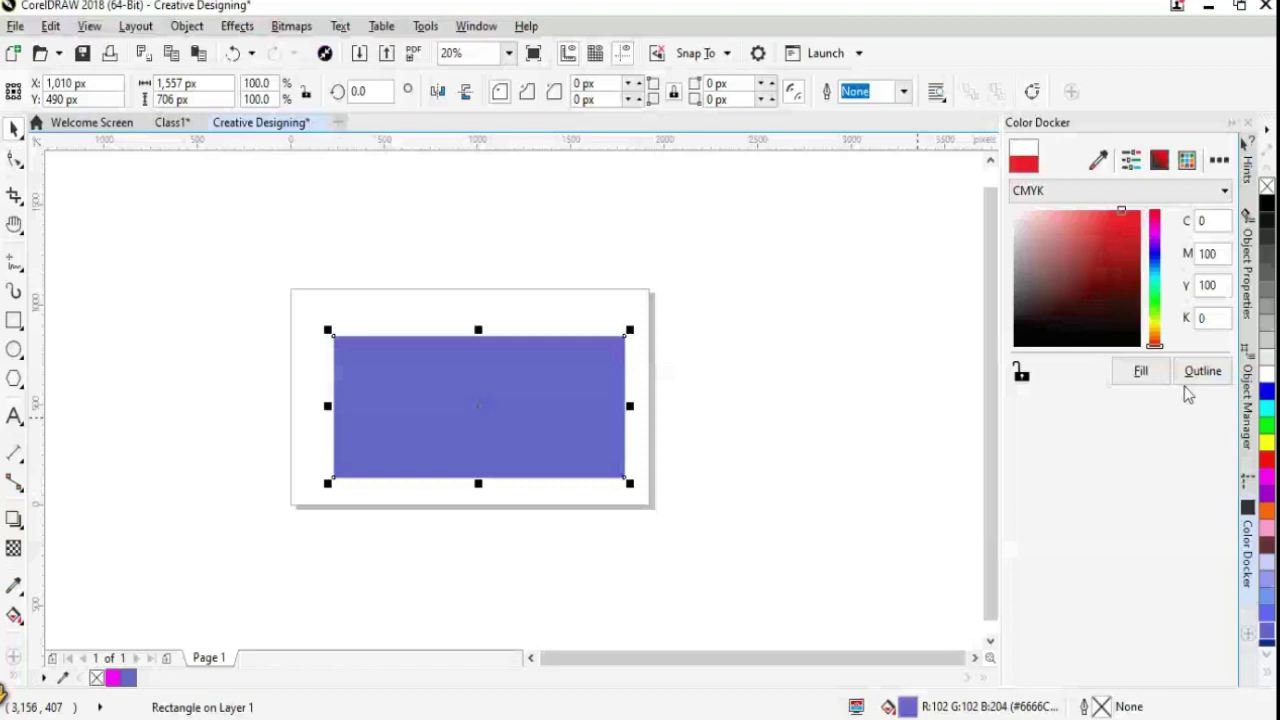
key(Delete)
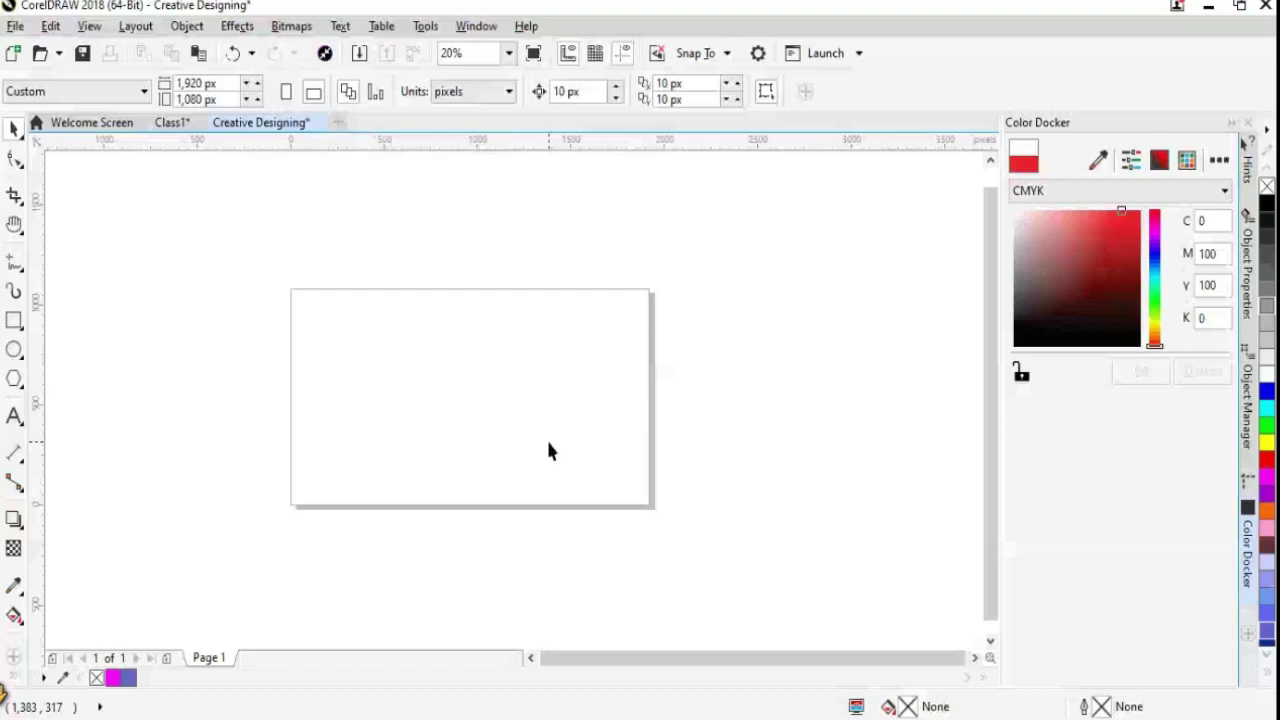
Draw a new rectangle and give it a hairline outline from the palette flyout
key(F6)
drag(323, 337, 619, 479)
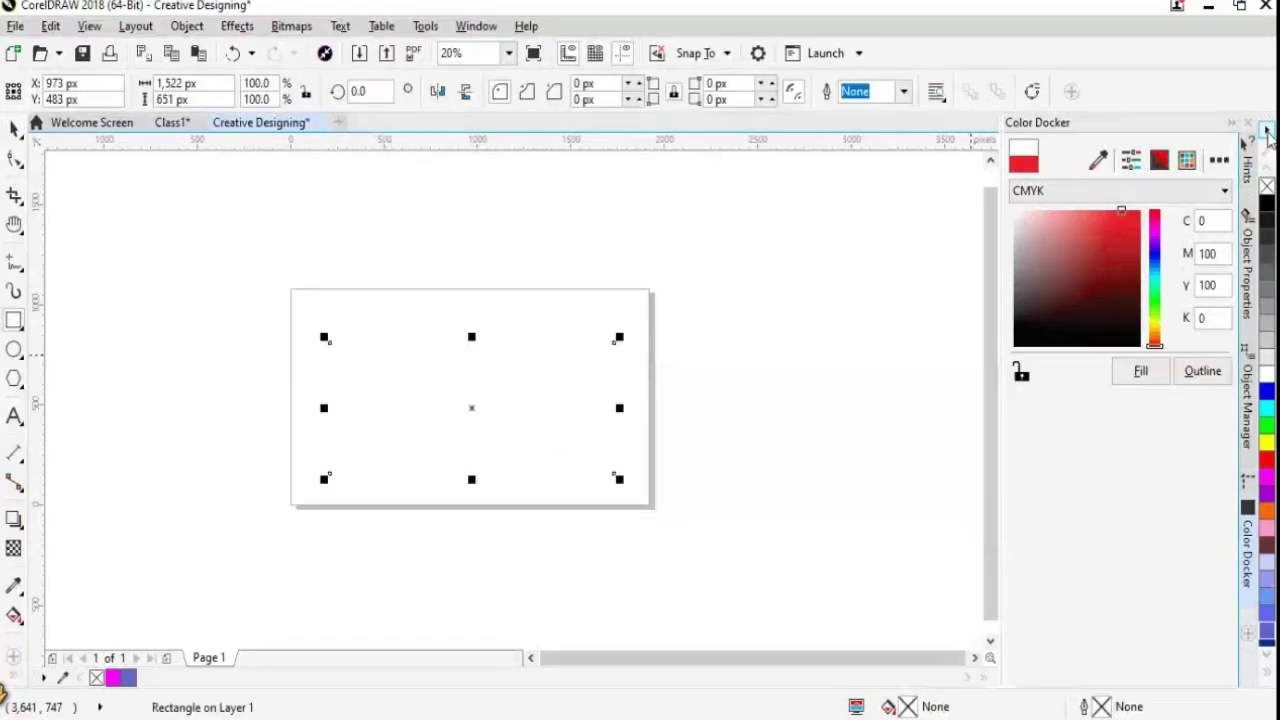
click(1266, 131)
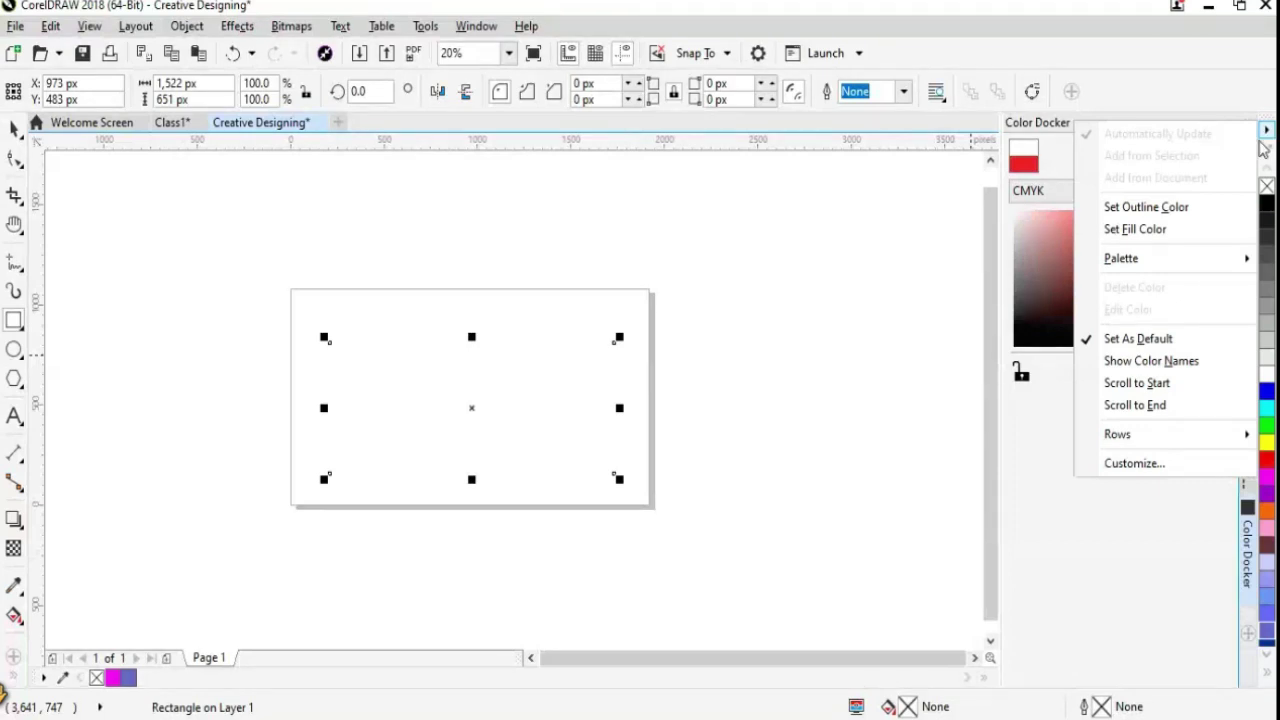
click(1191, 209)
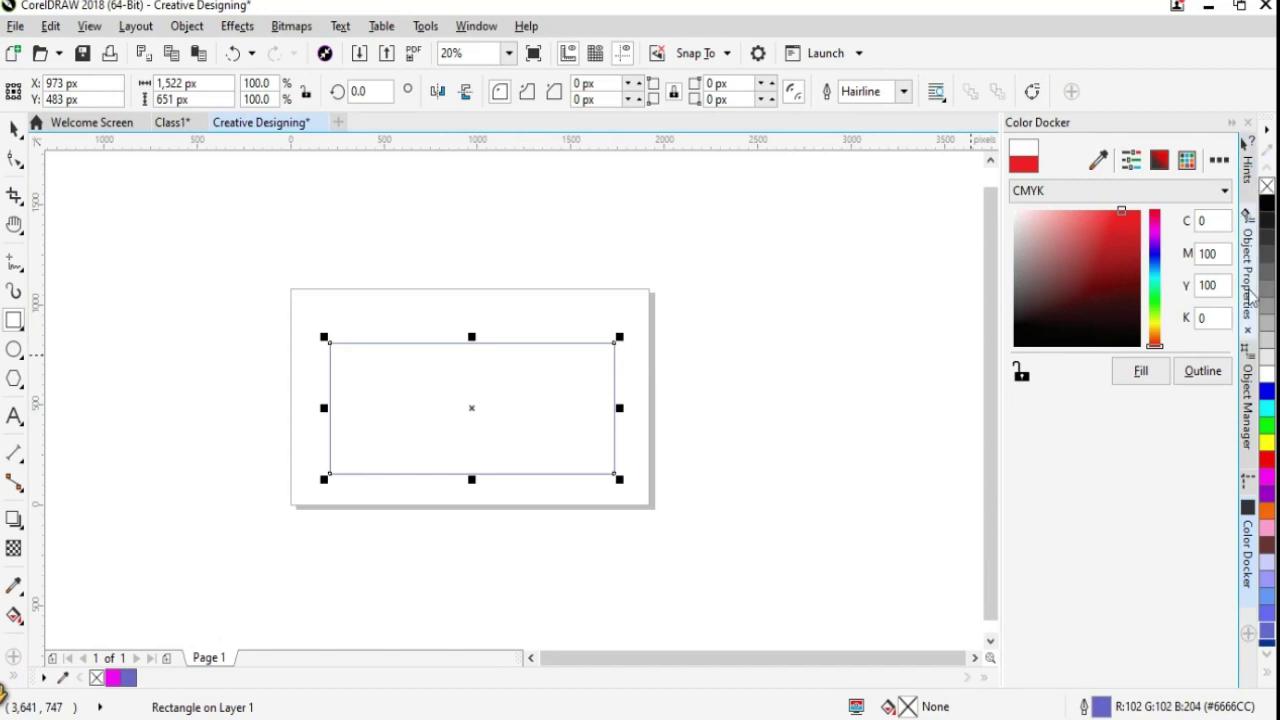
Close the Color docker, then select and delete the outlined rectangle
click(1247, 122)
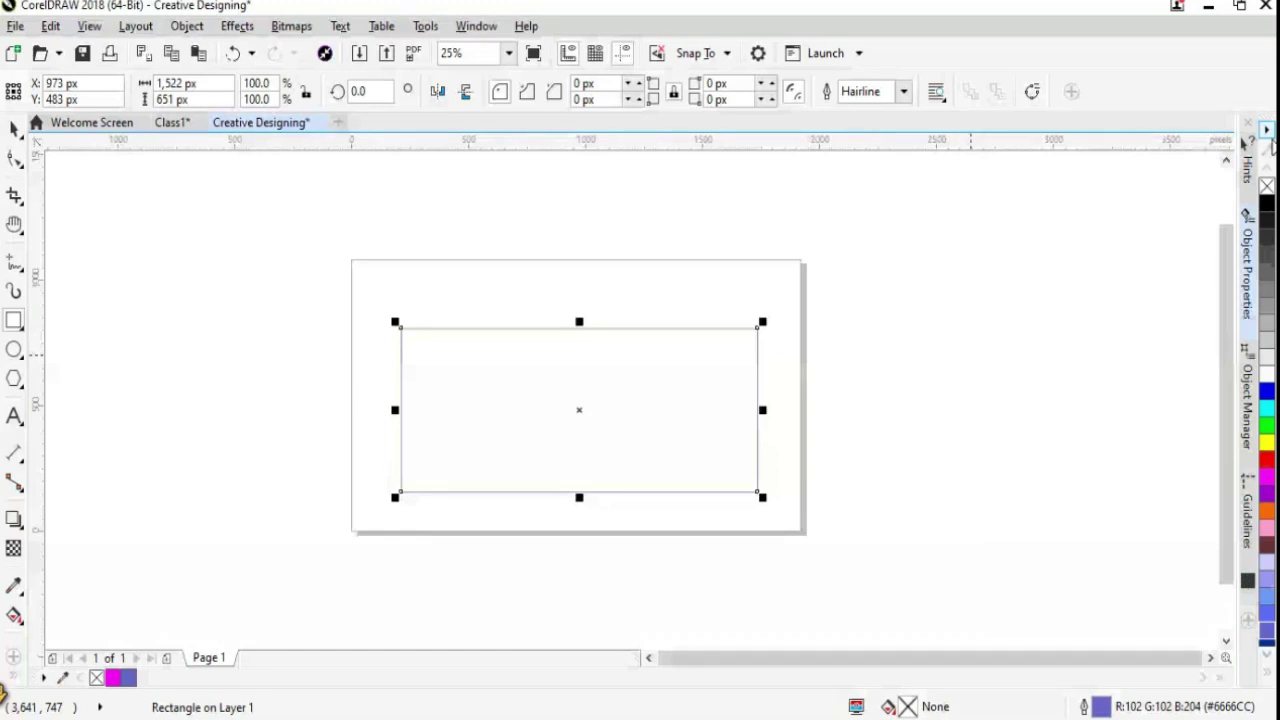
click(444, 321)
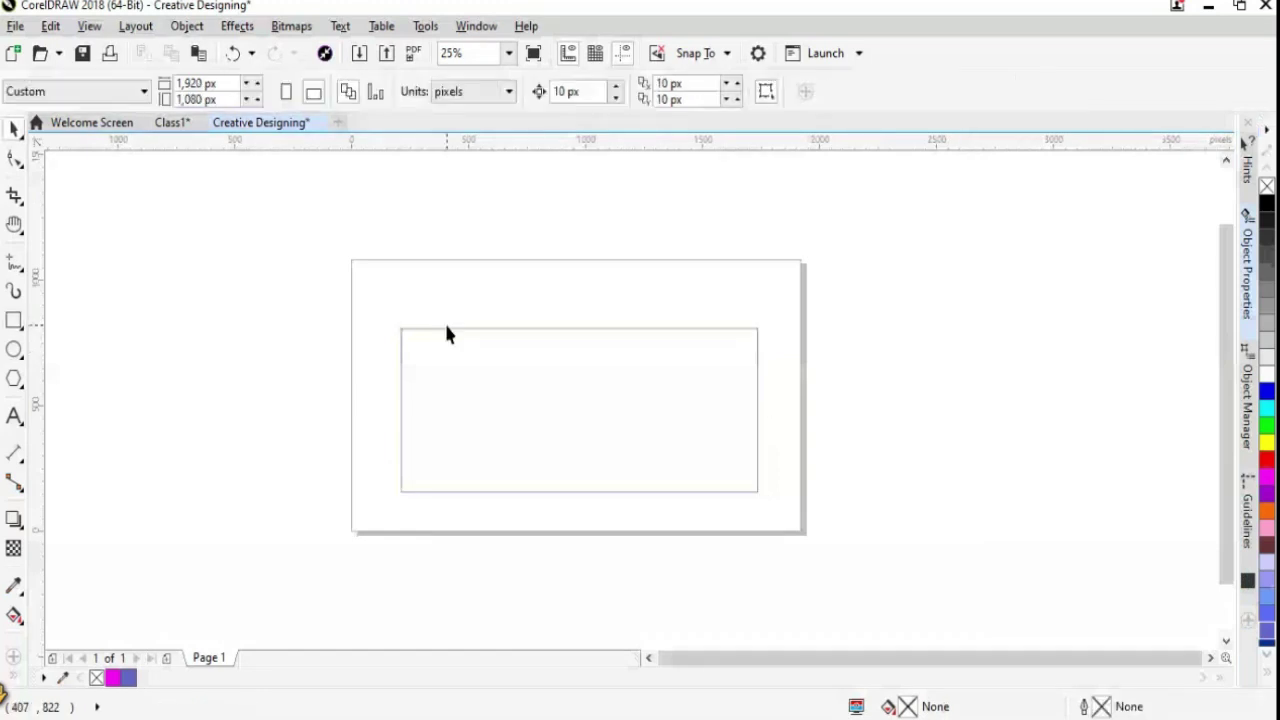
click(625, 330)
key(Delete)
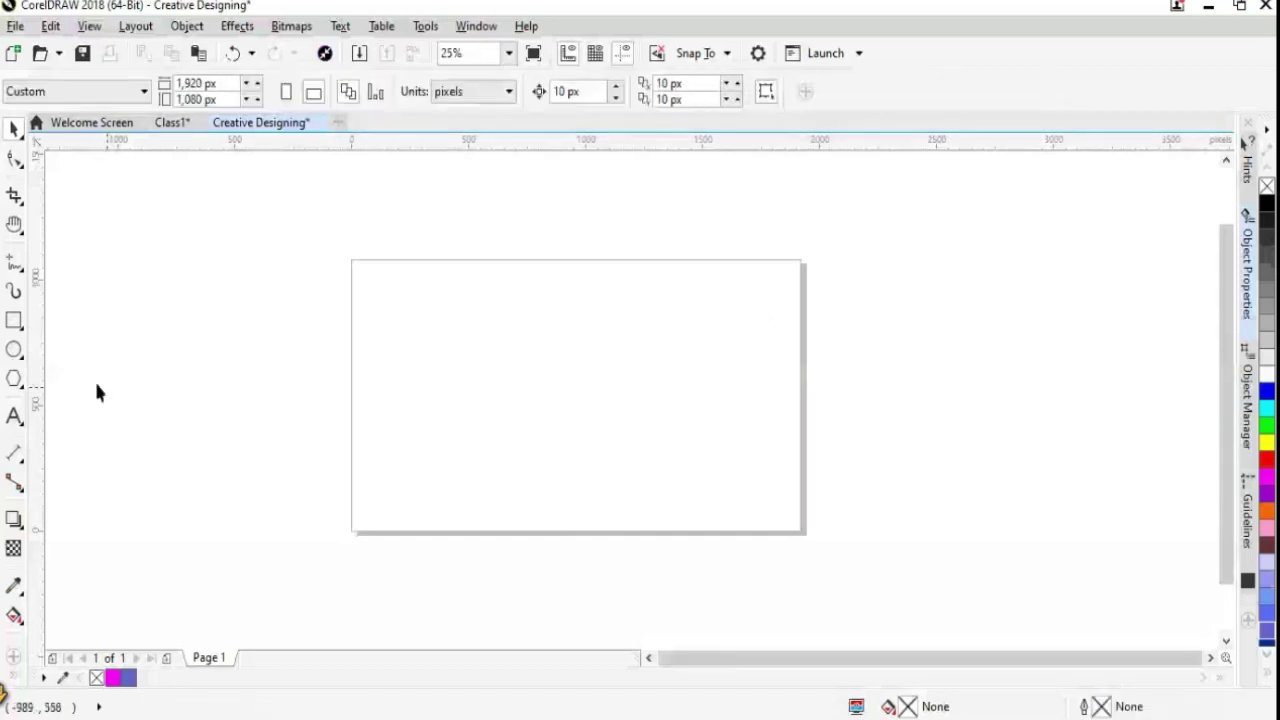
click(14, 320)
Draw a new rectangle and fill it yellow (#FFFF00) from the colour palette
drag(434, 349, 782, 489)
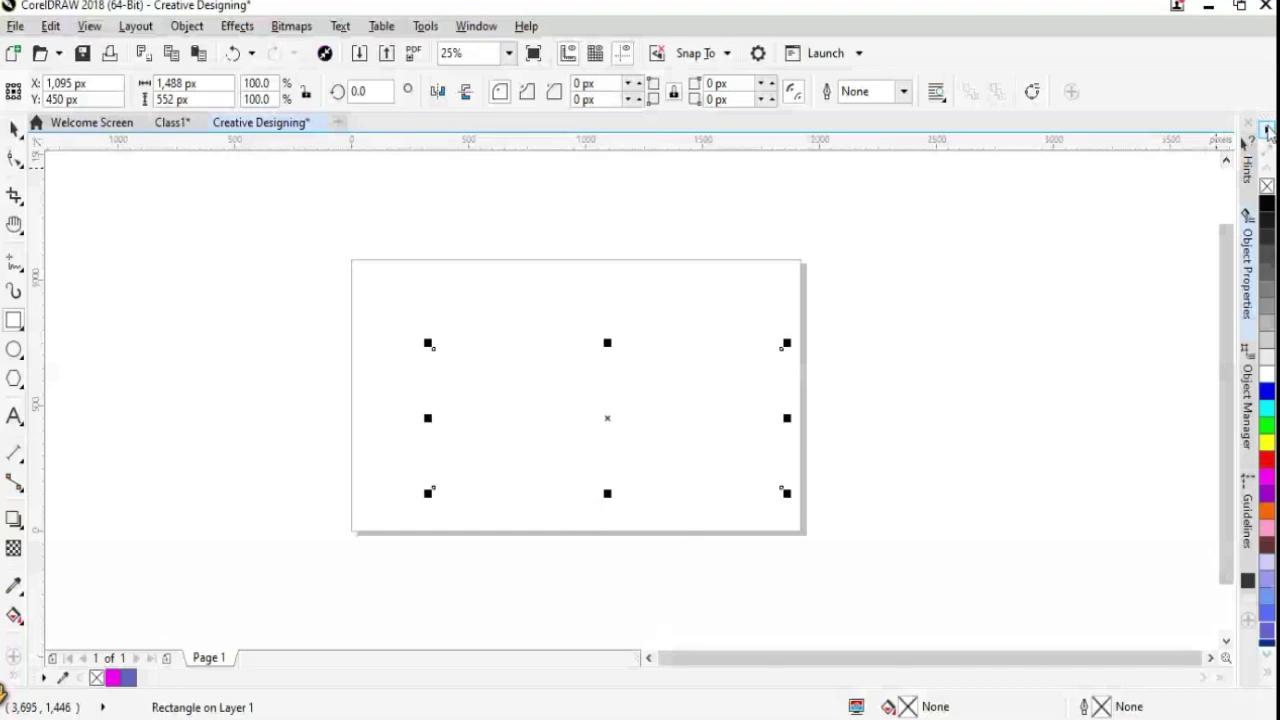
click(1267, 131)
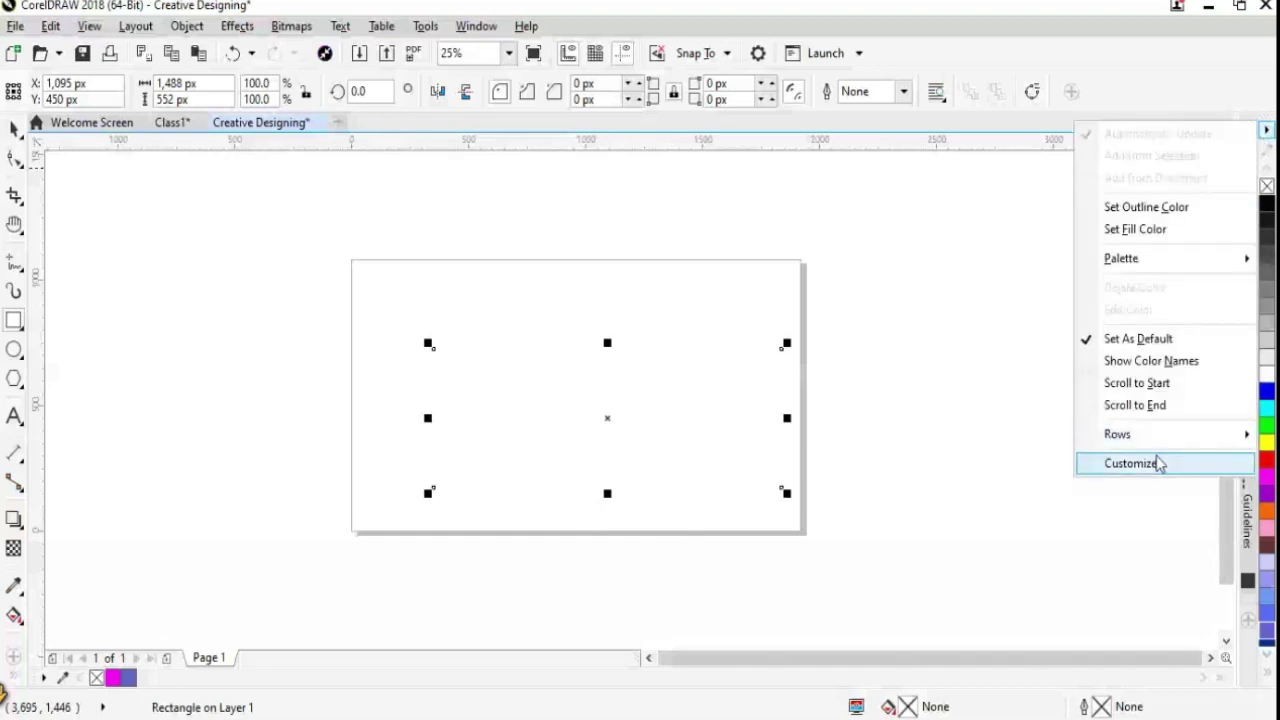
click(1148, 561)
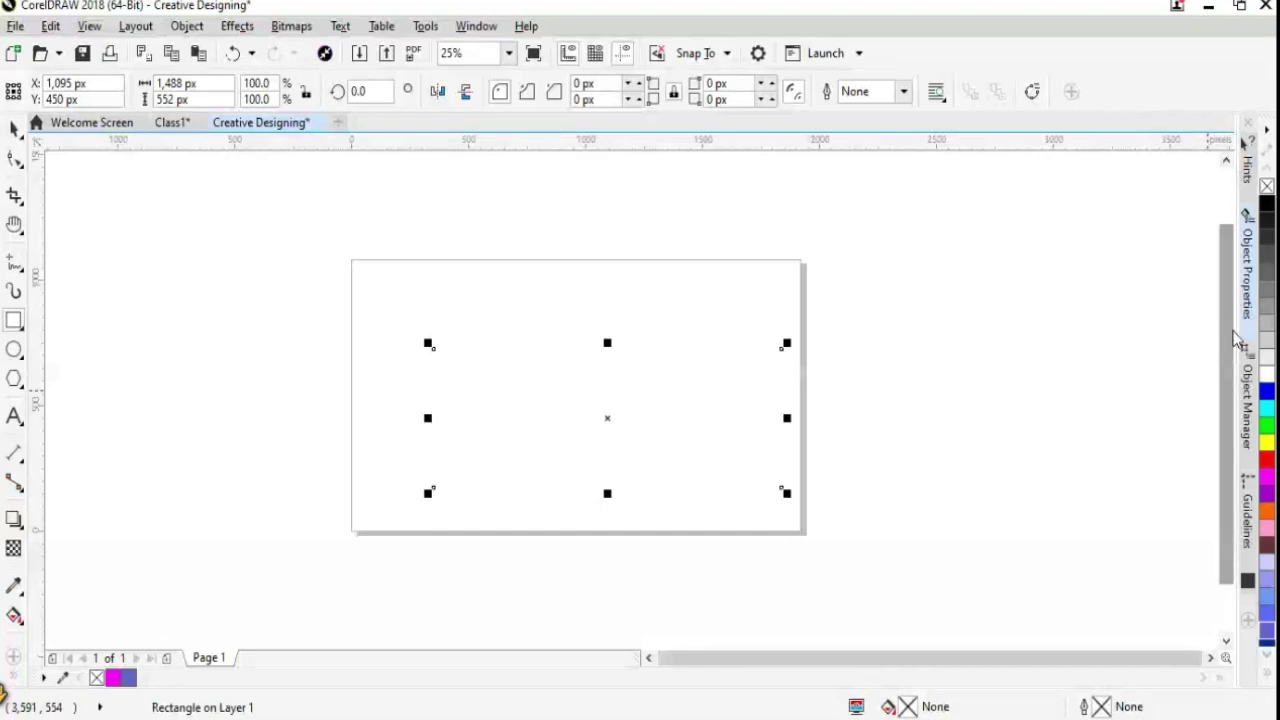
click(1267, 440)
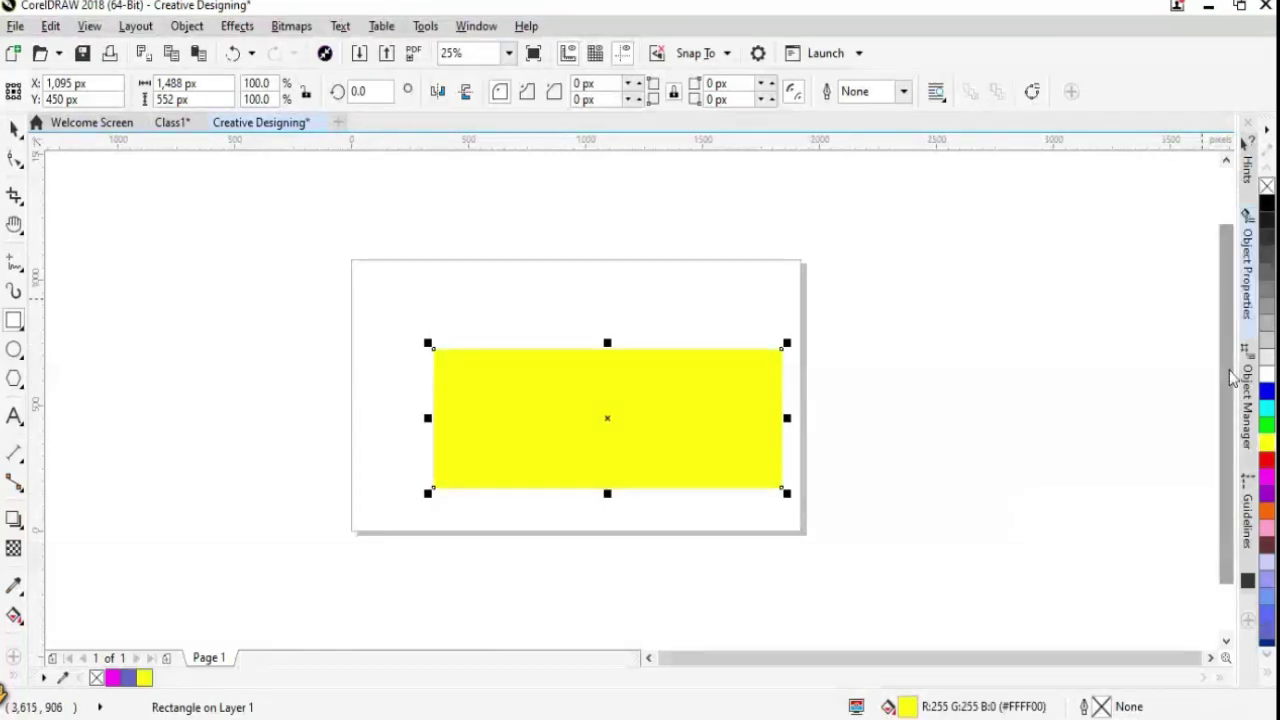
click(1247, 530)
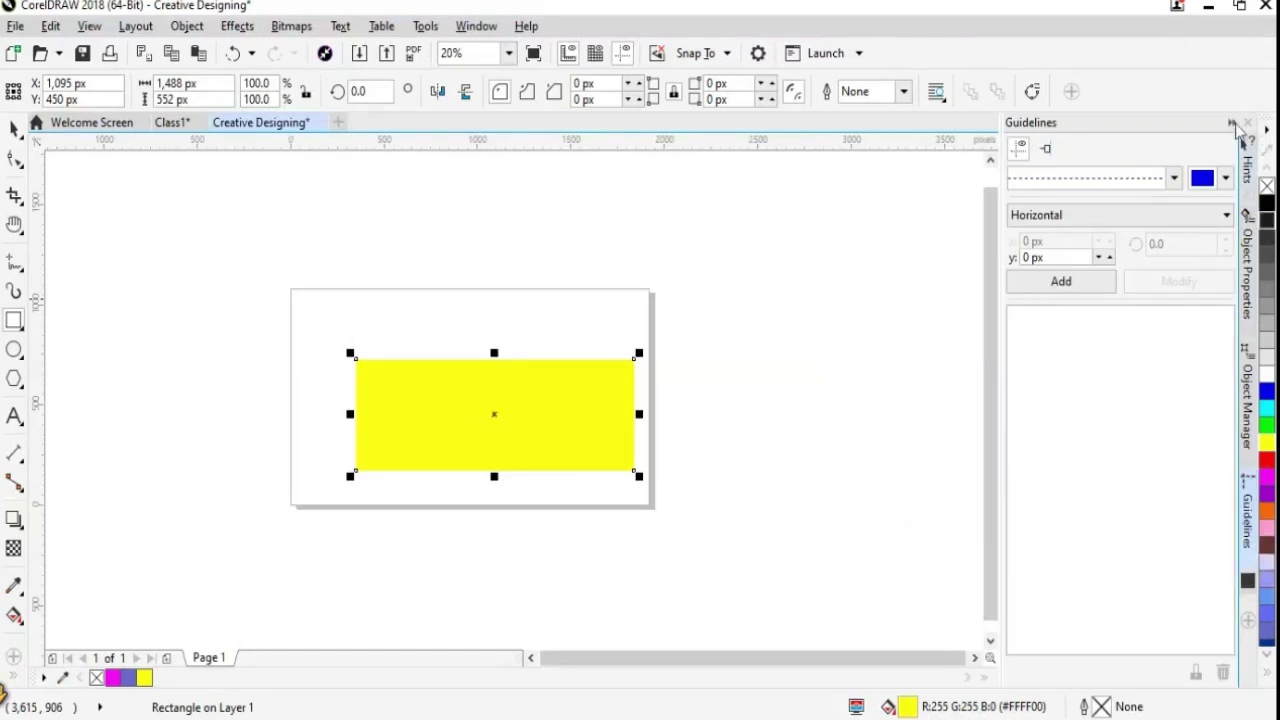
click(1233, 123)
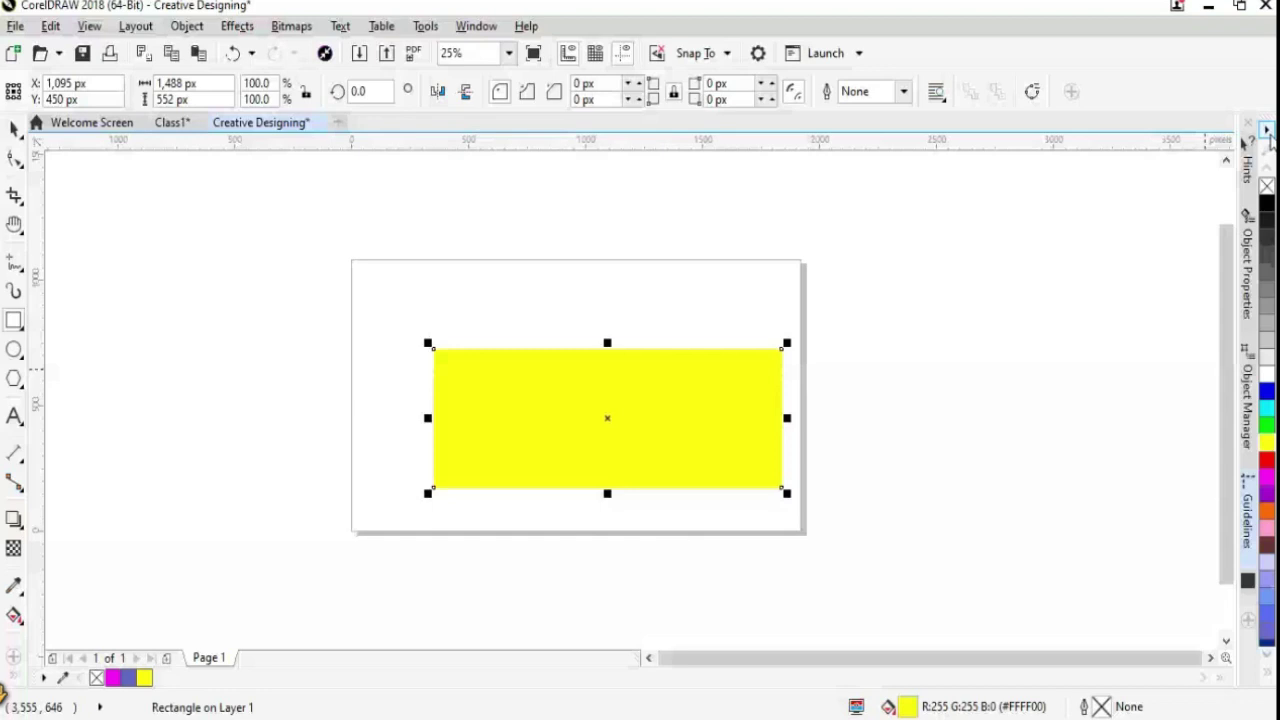
click(1266, 131)
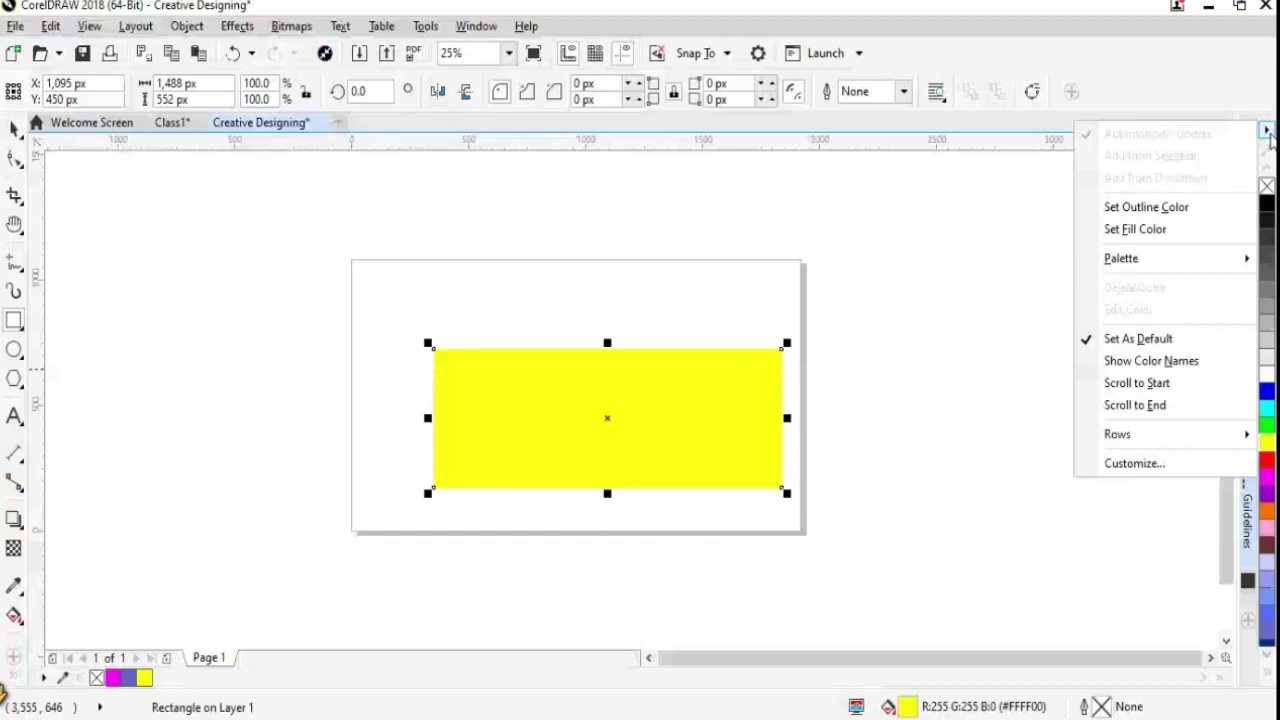
click(90, 26)
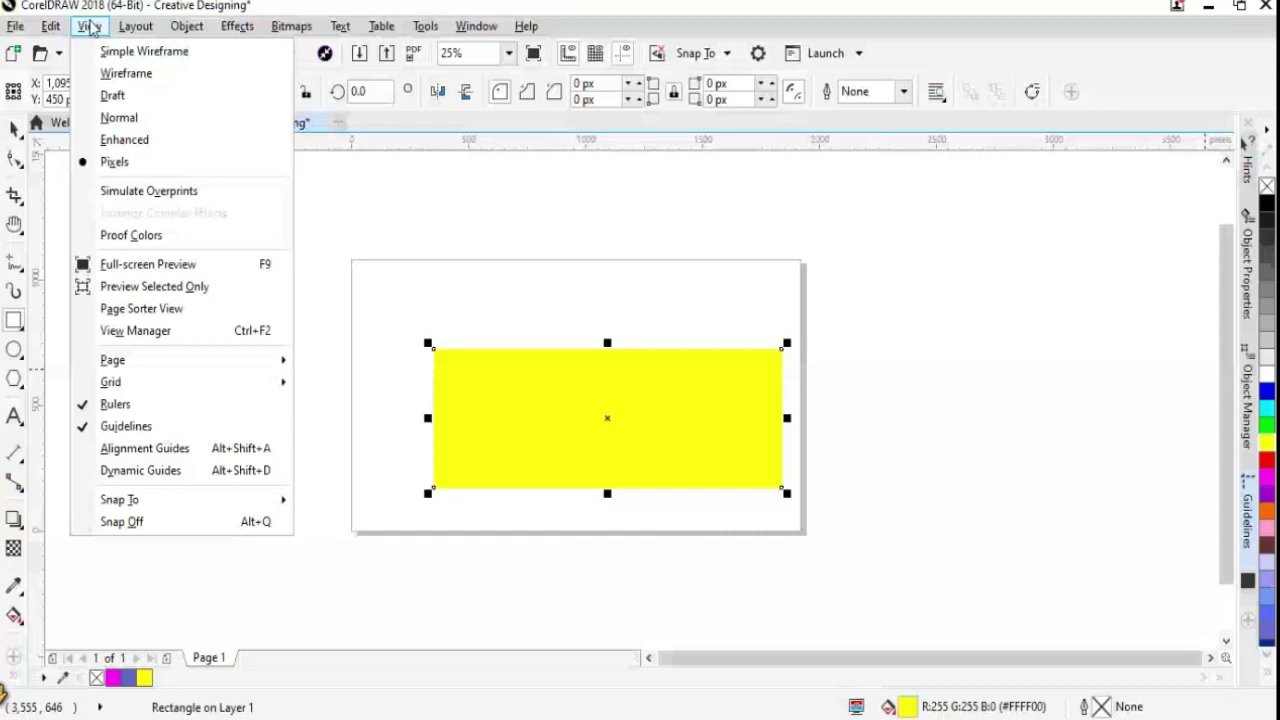
click(36, 30)
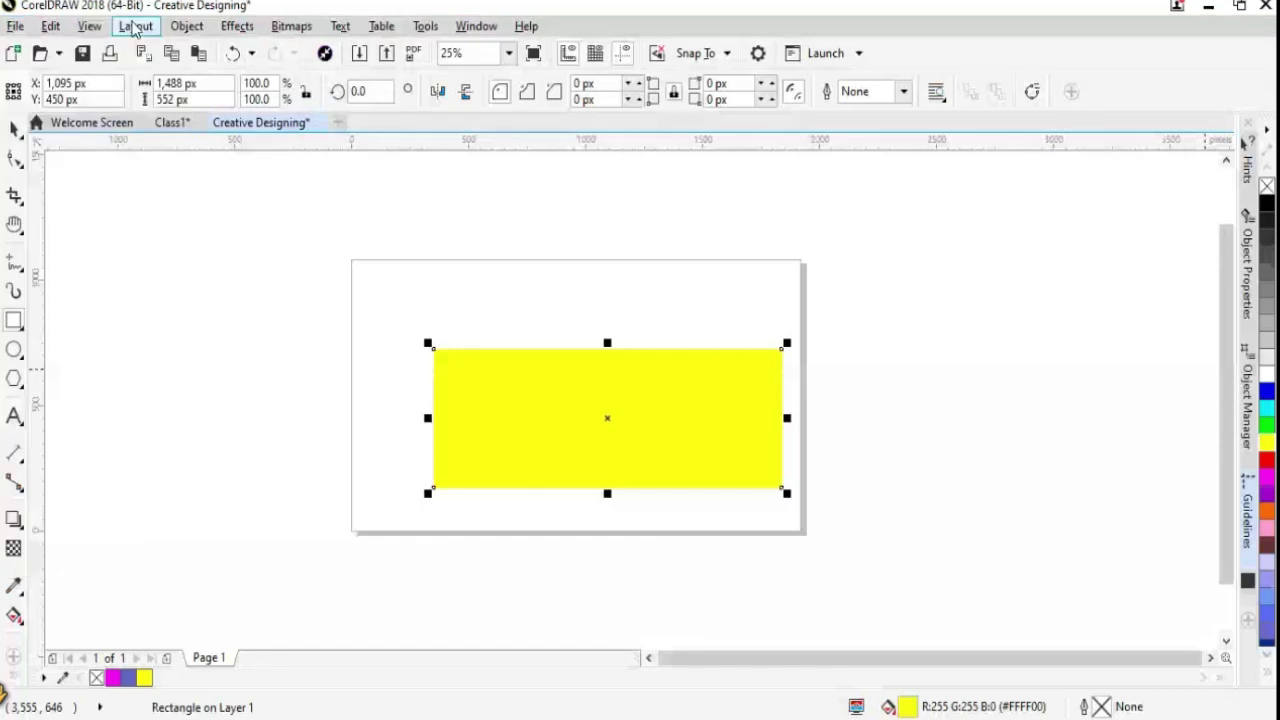
click(90, 30)
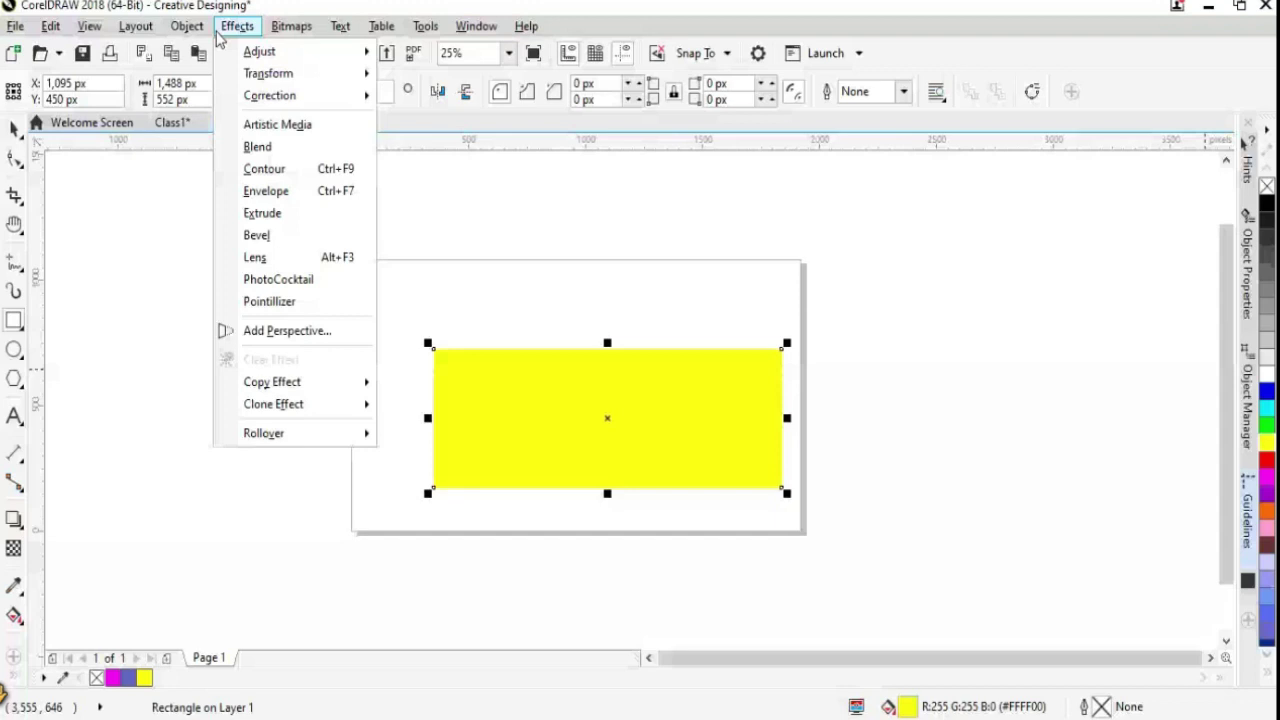
click(145, 302)
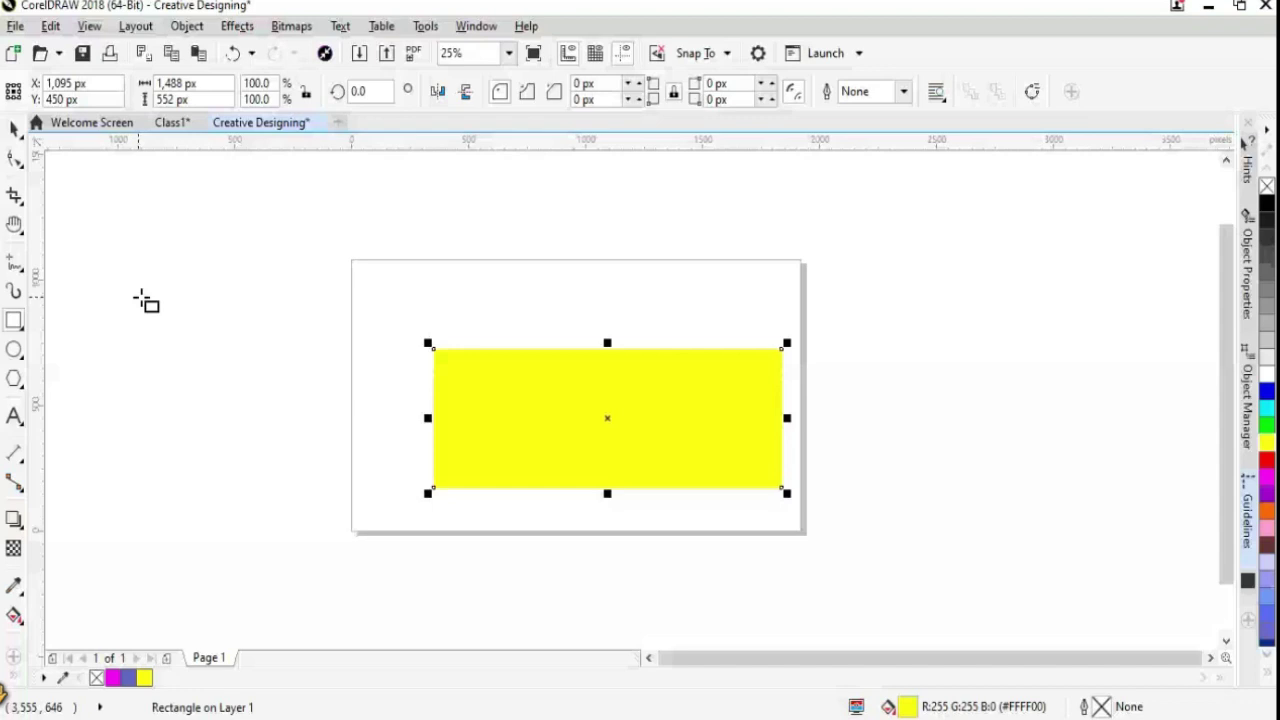
Open Find Objects with Ctrl+F and advance the wizard to the Object Types step
key(ctrl+f)
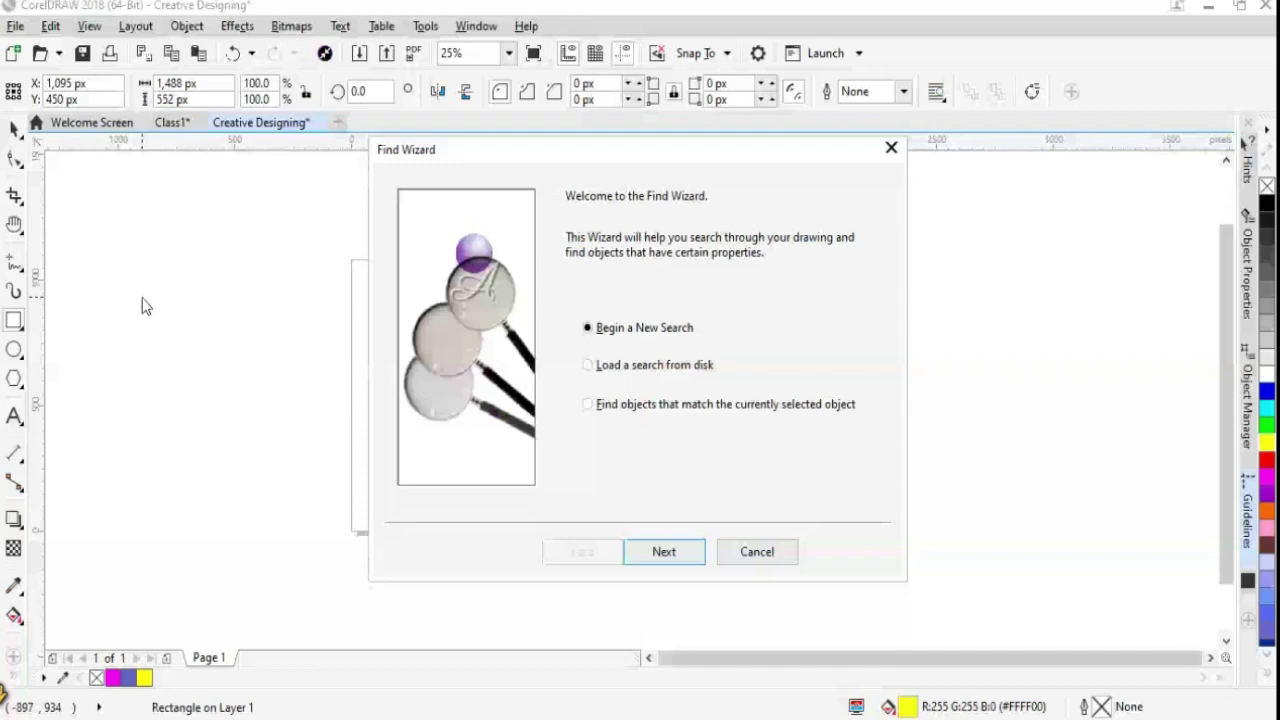
click(667, 556)
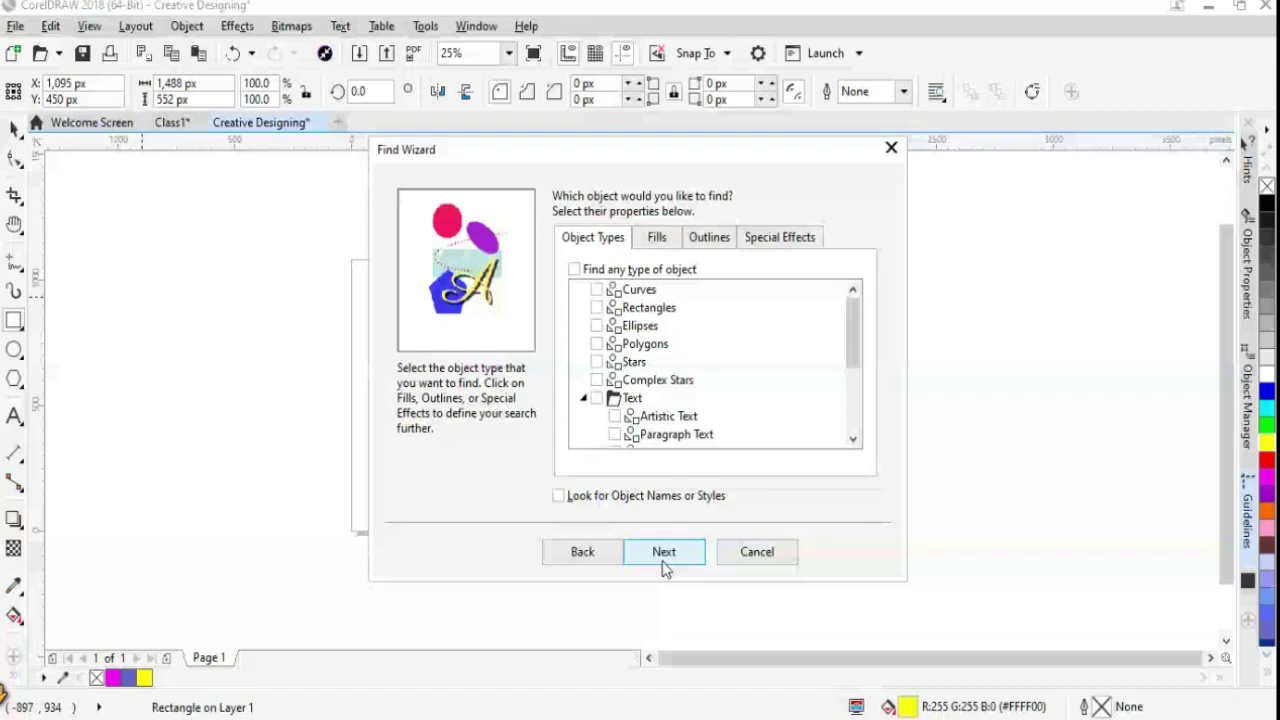
click(664, 567)
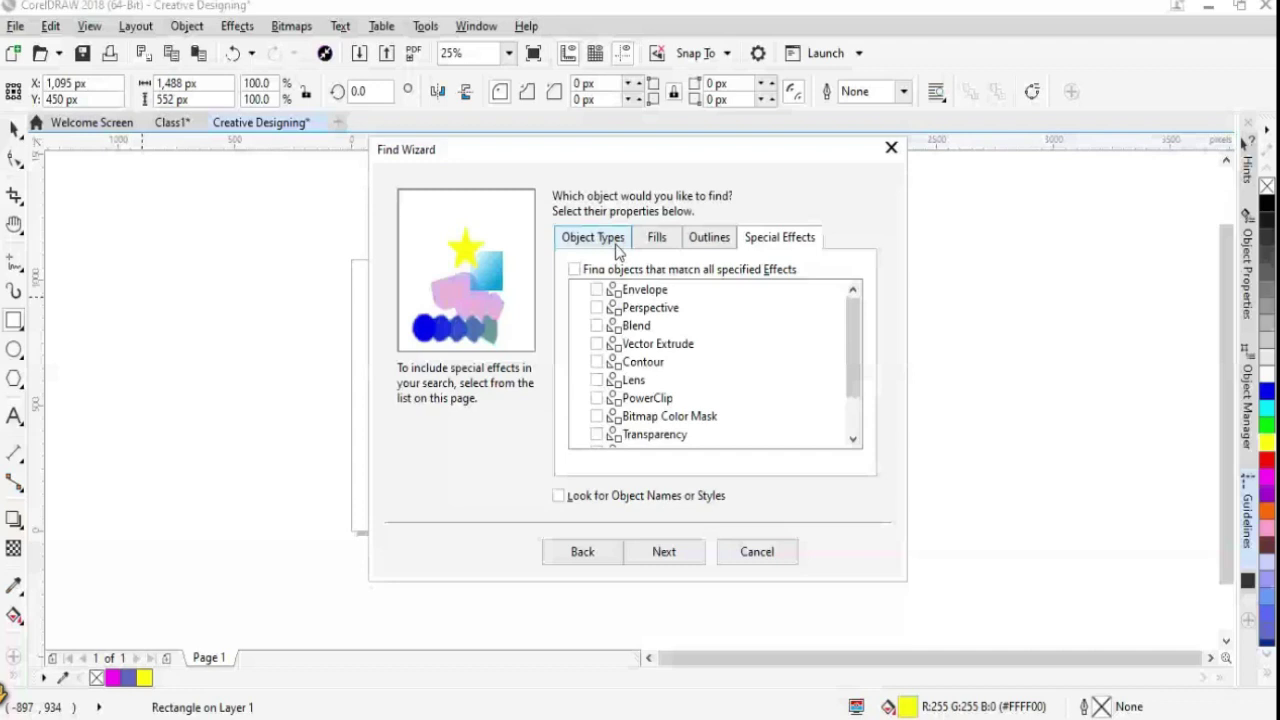
key(Return)
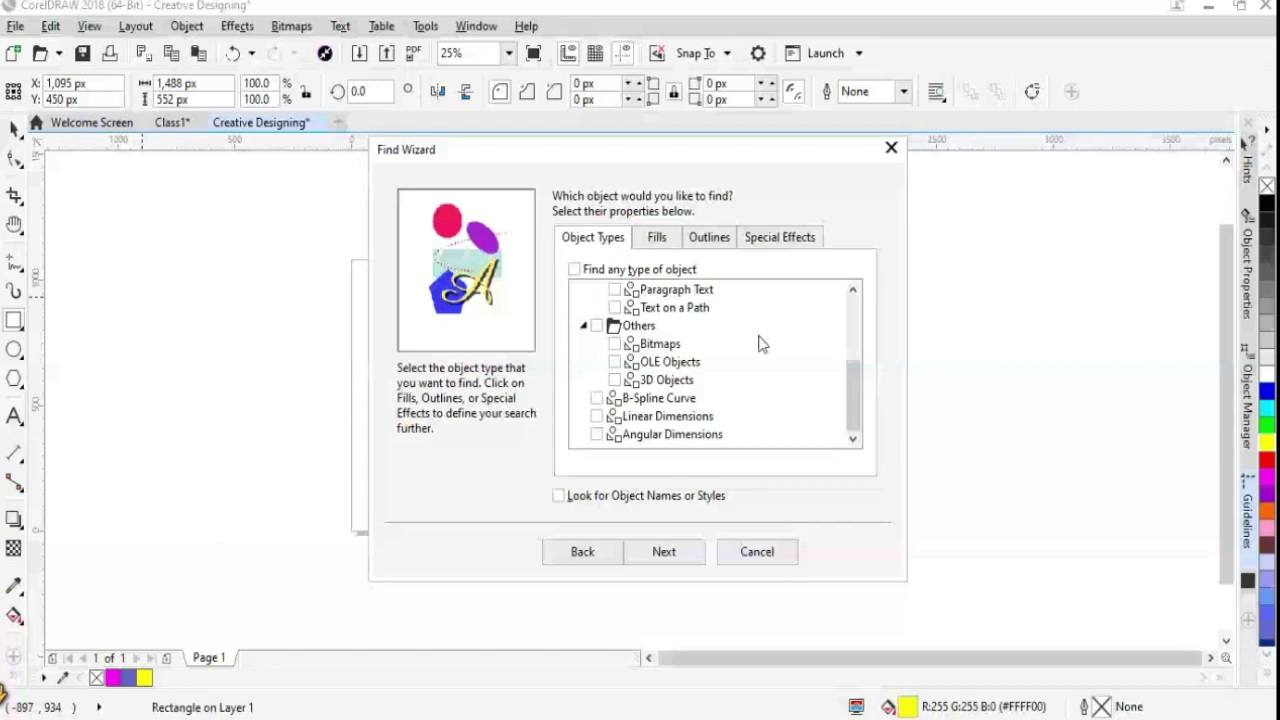
Scroll up and down through the Find Wizard's Object Types list
scroll(760, 343, up, 3)
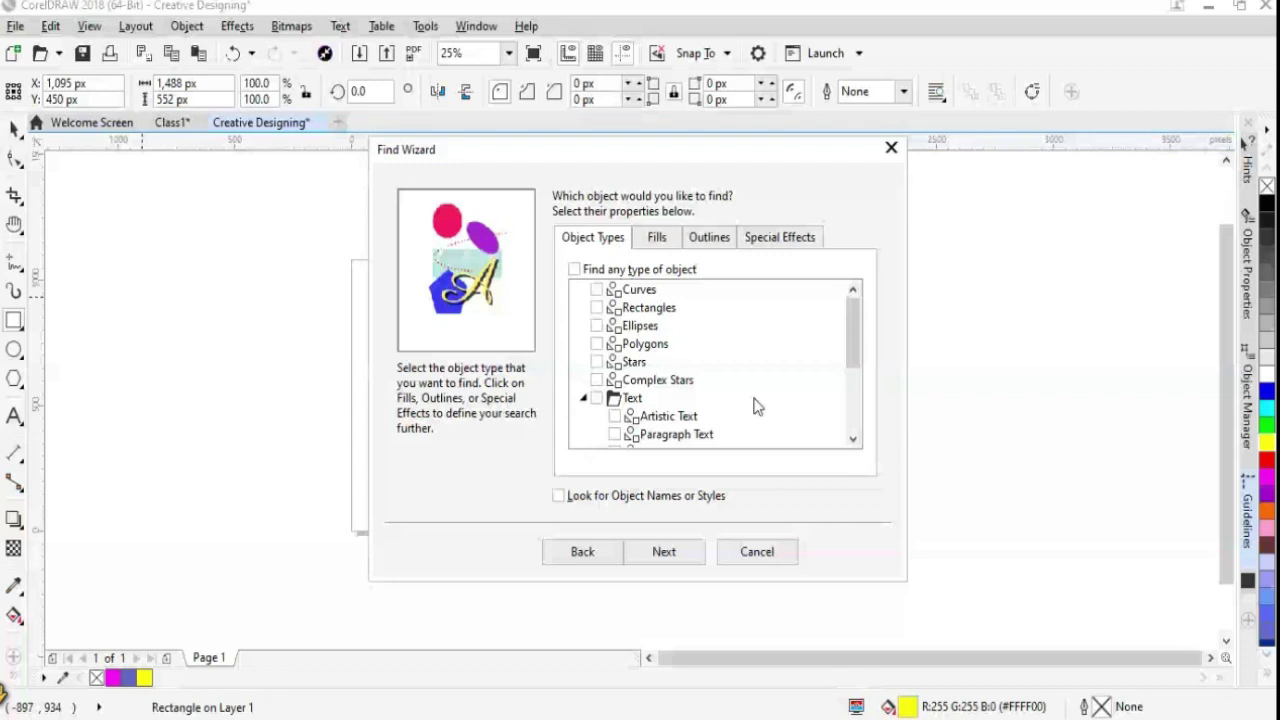
scroll(755, 405, down, 3)
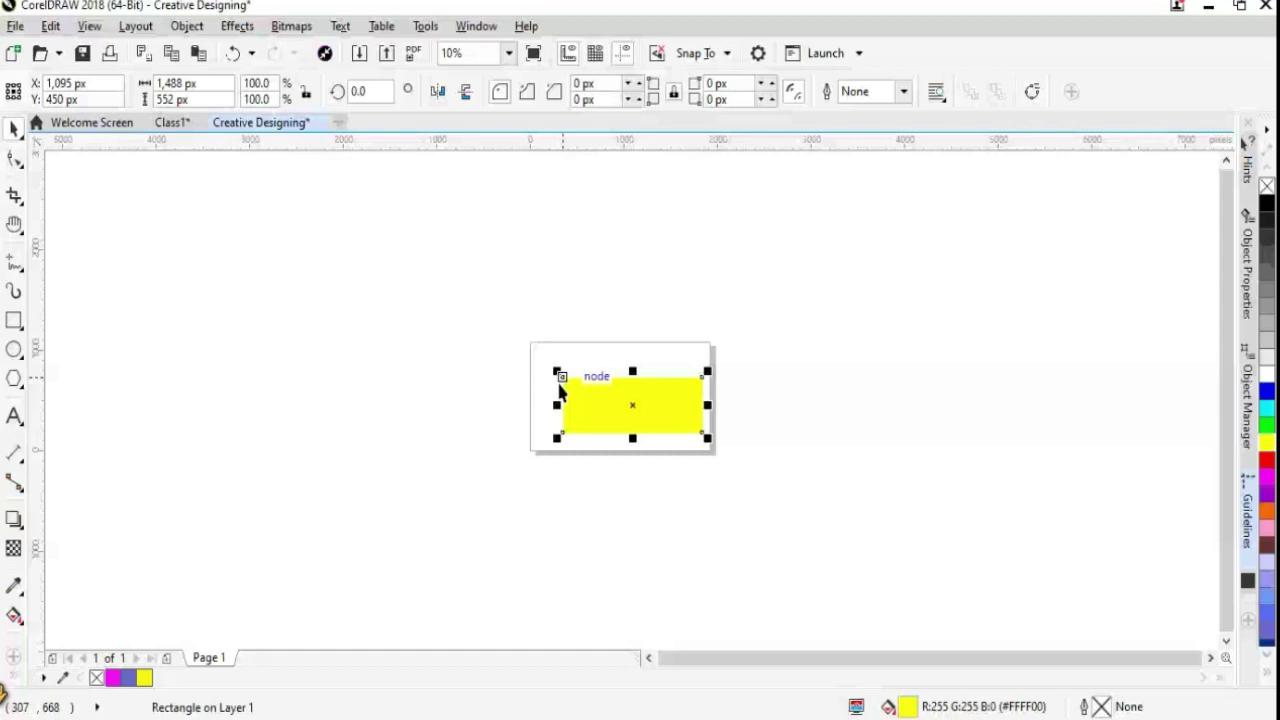
Draw a new rectangle and fill it dark brown via its colour settings, entering 6094754
drag(557, 500, 566, 498)
click(426, 376)
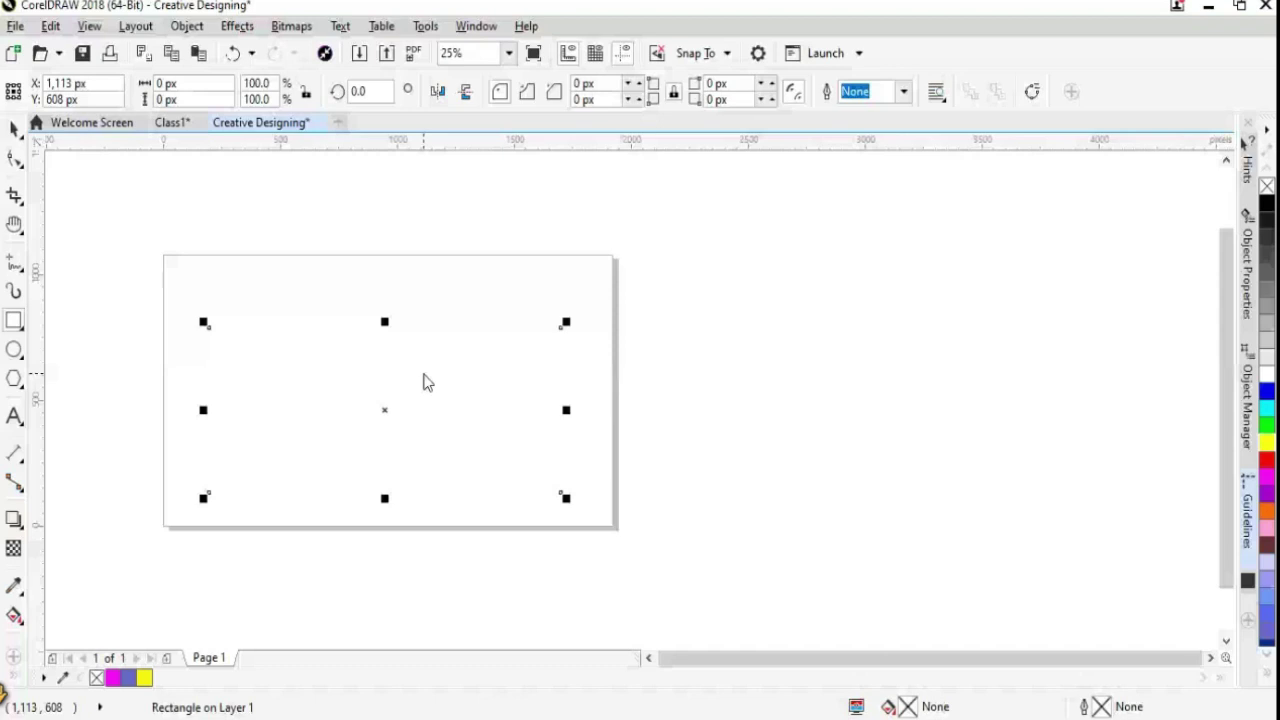
right_click(424, 381)
click(556, 694)
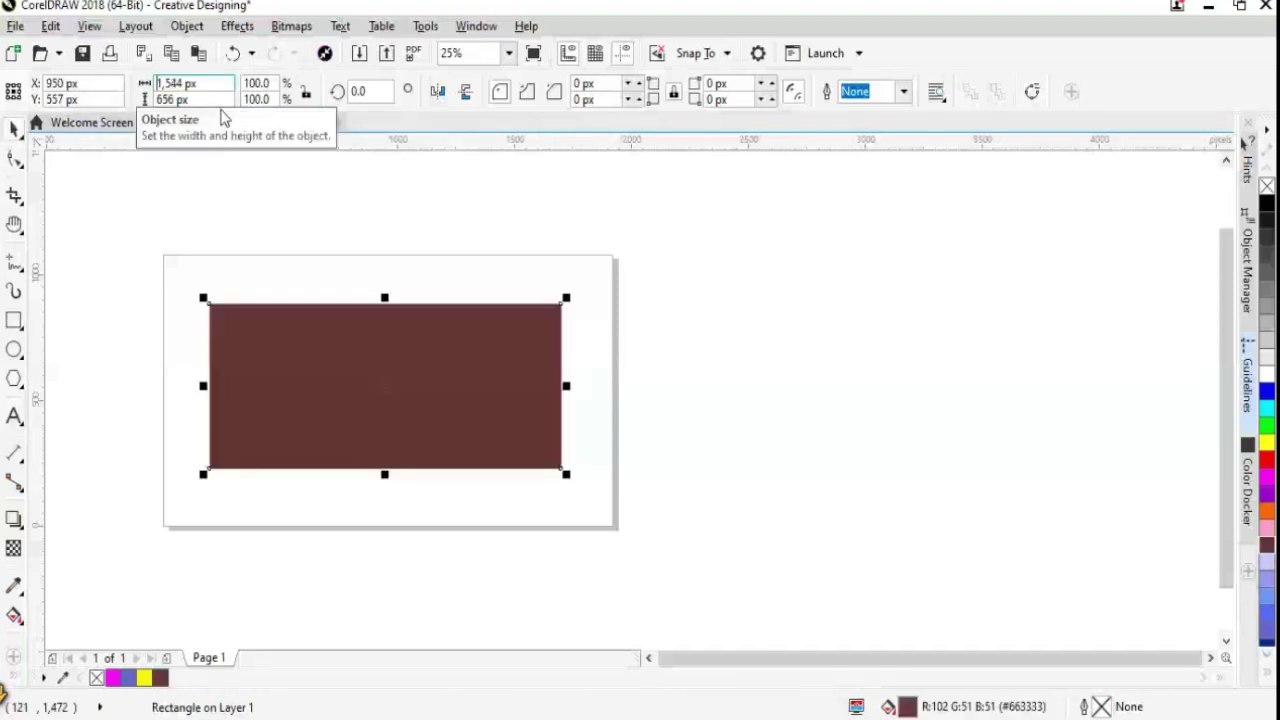
text(609)
text(4)
text(754)
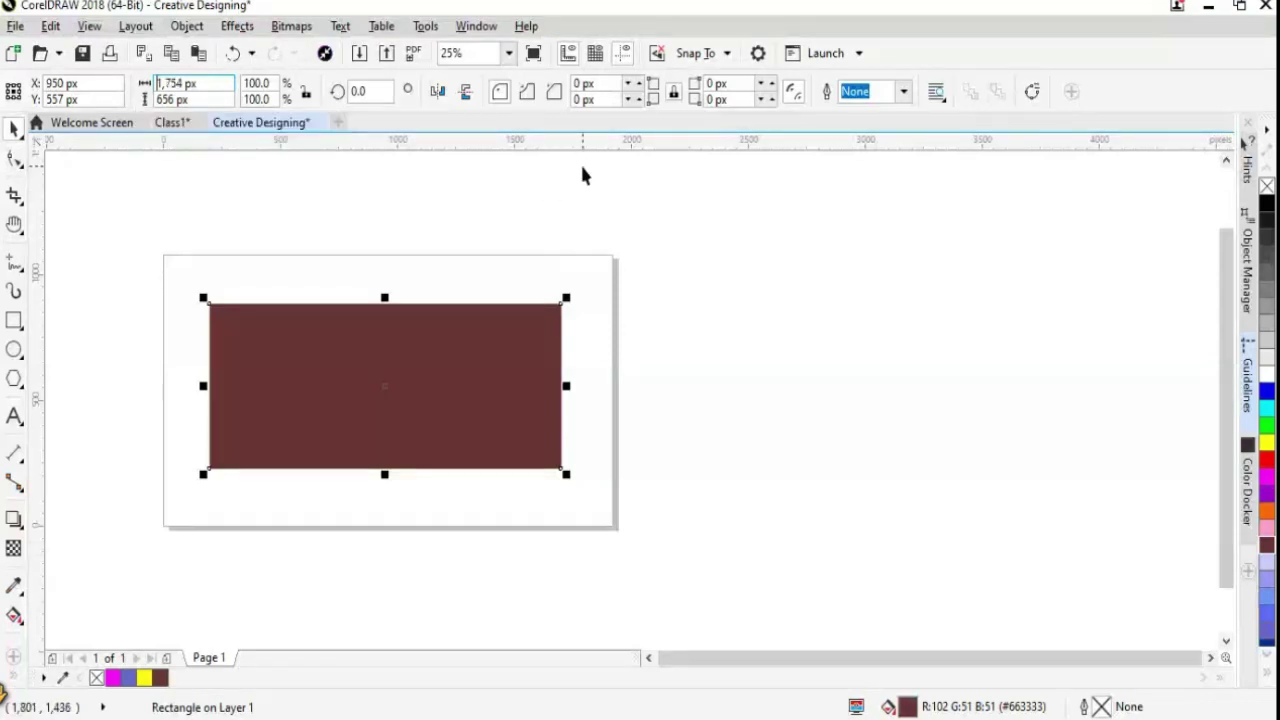
key(Return)
Reselect the brown rectangle and edit its width value in the property bar
click(706, 361)
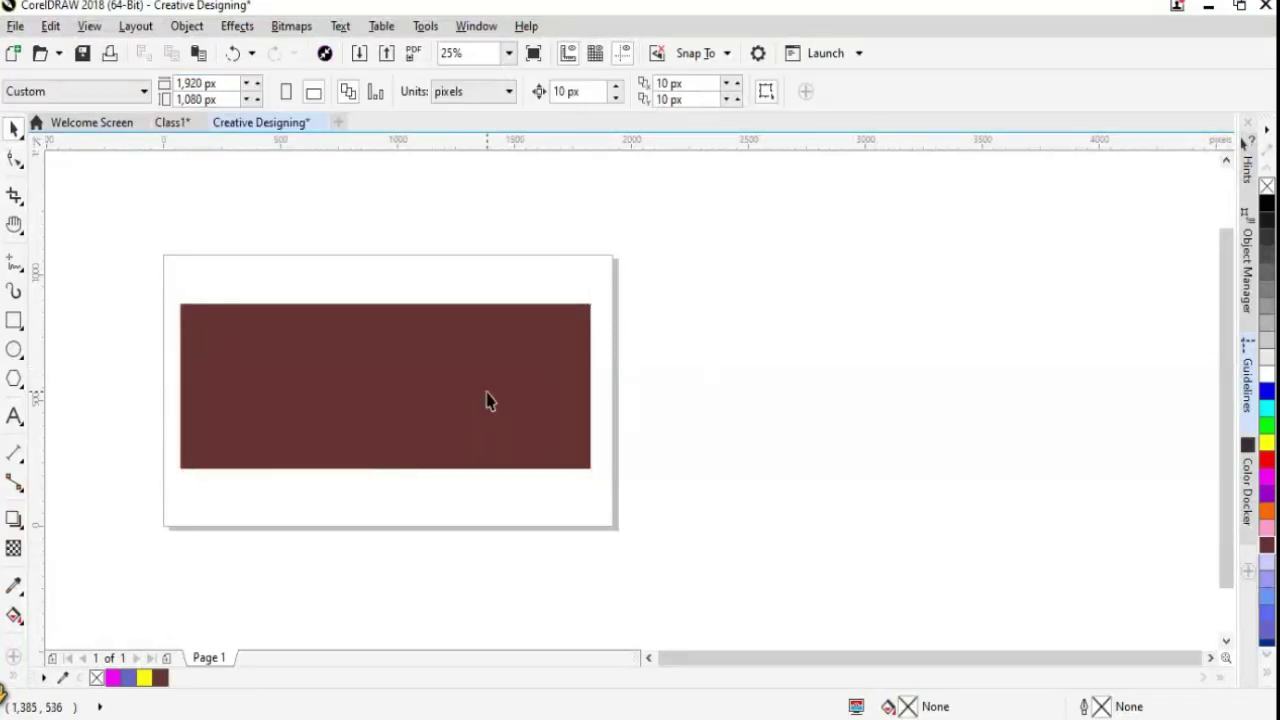
click(488, 400)
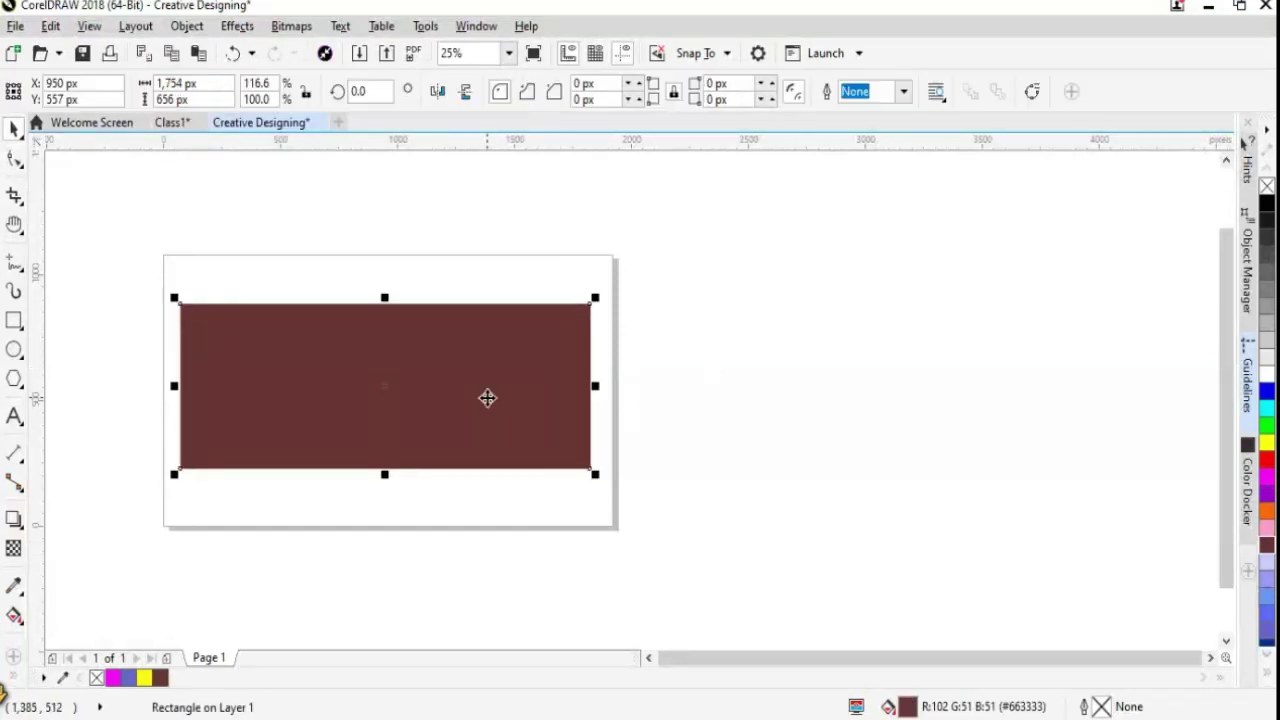
click(227, 83)
text(49)
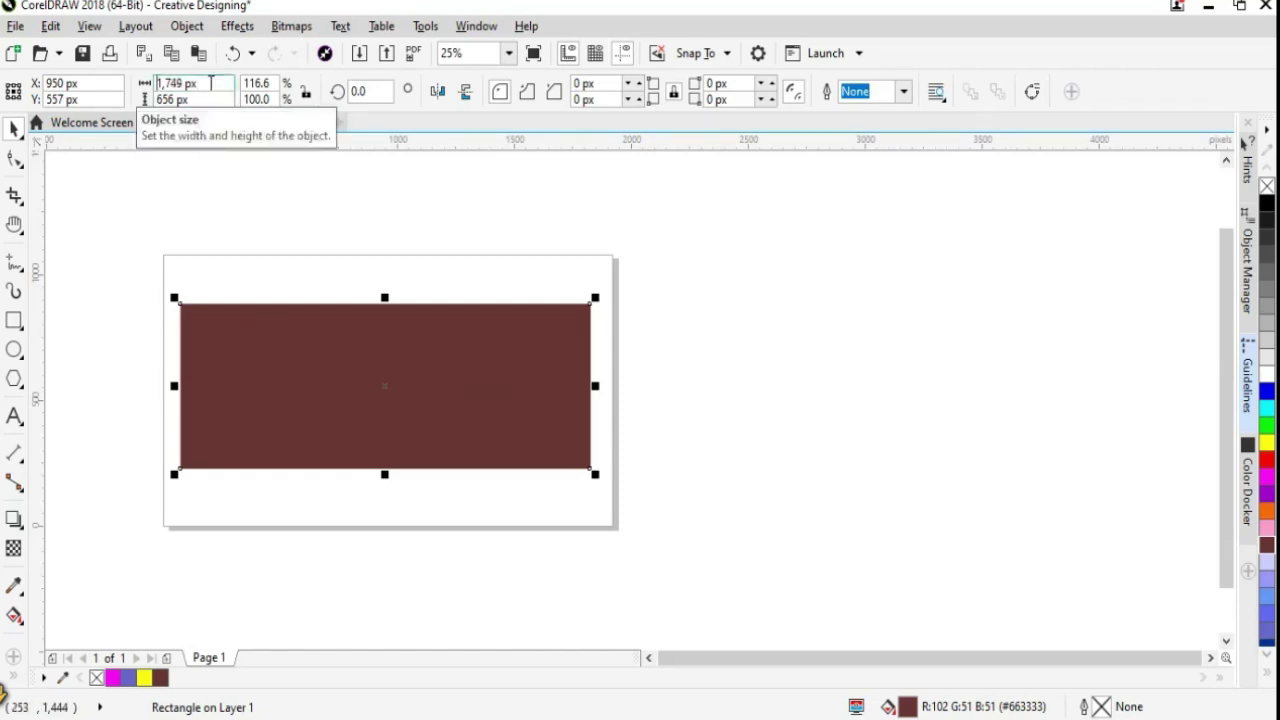
key(BackSpace)
key(BackSpace)
text(39)
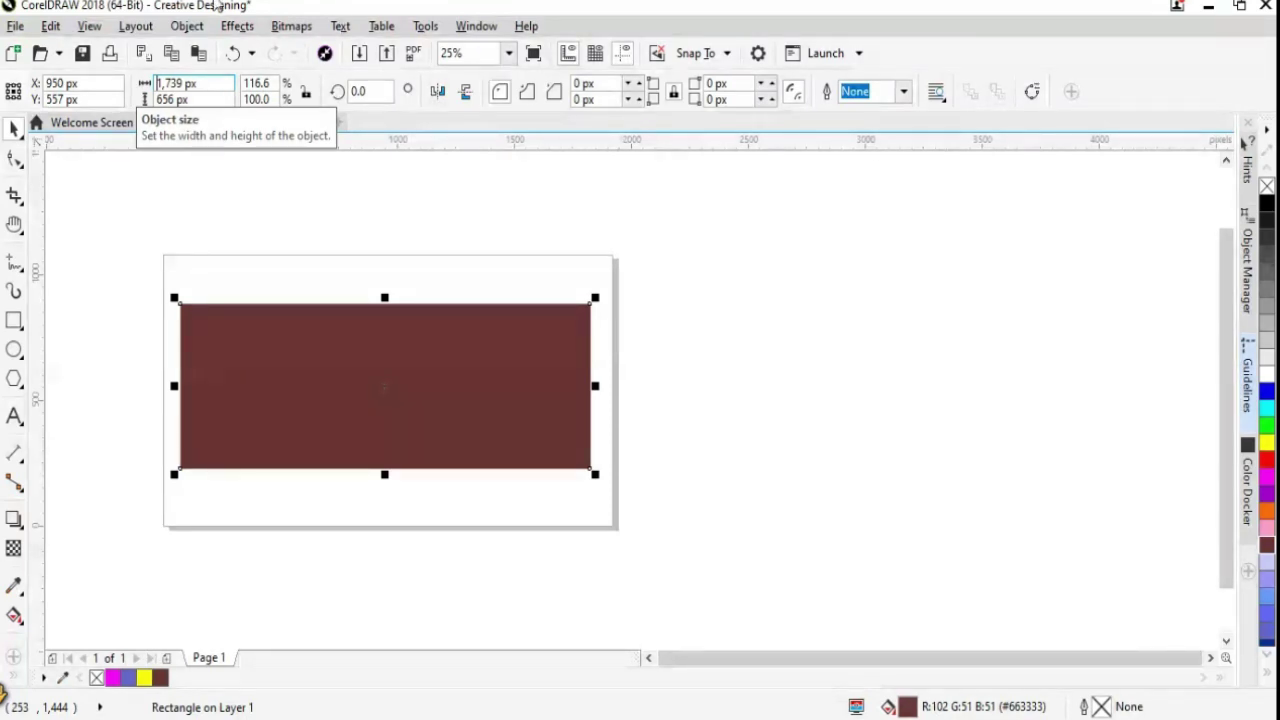
click(714, 503)
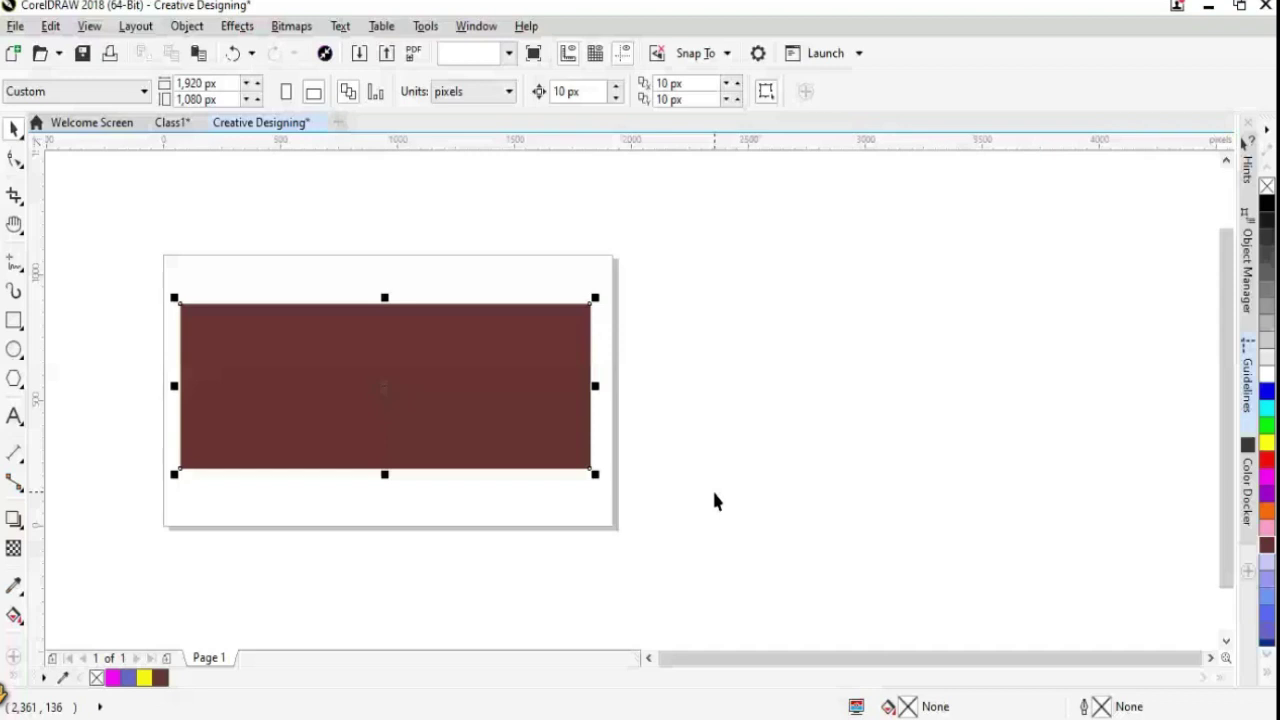
Undo the width change, try an X of 770 px, then set X to 1000 px
key(ctrl+z)
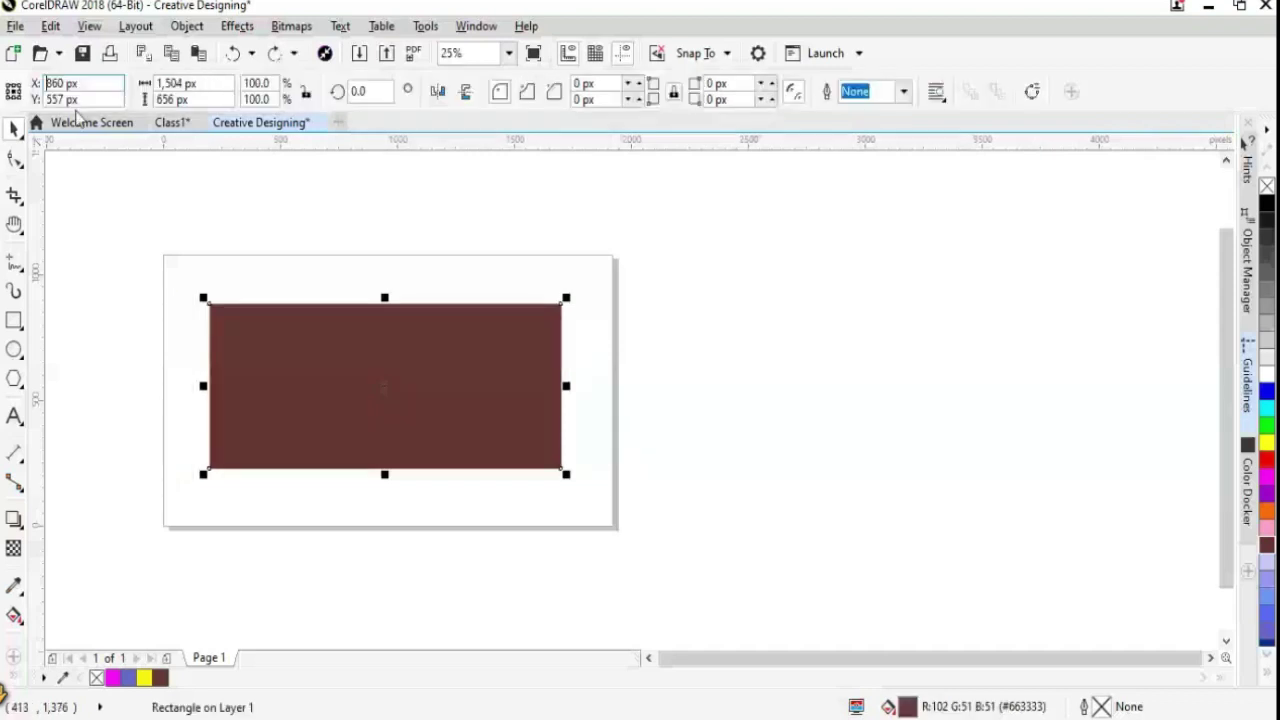
text(770)
key(Return)
click(278, 510)
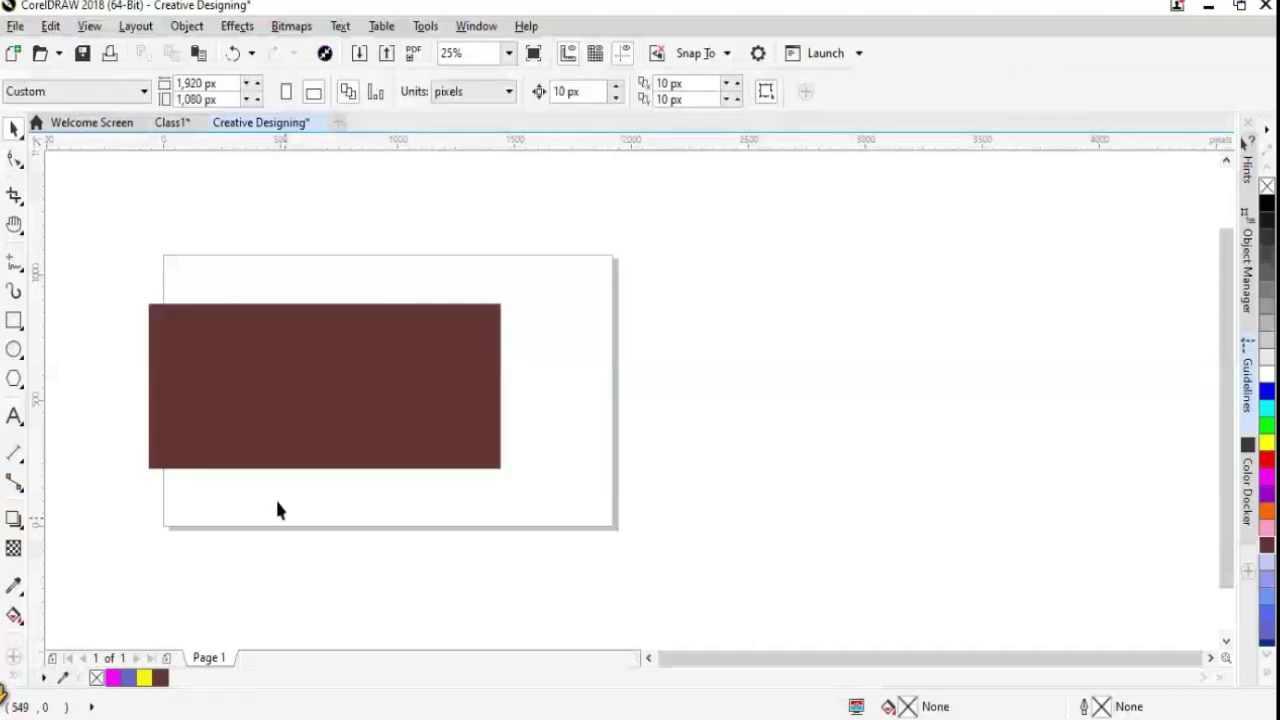
key(ctrl+z)
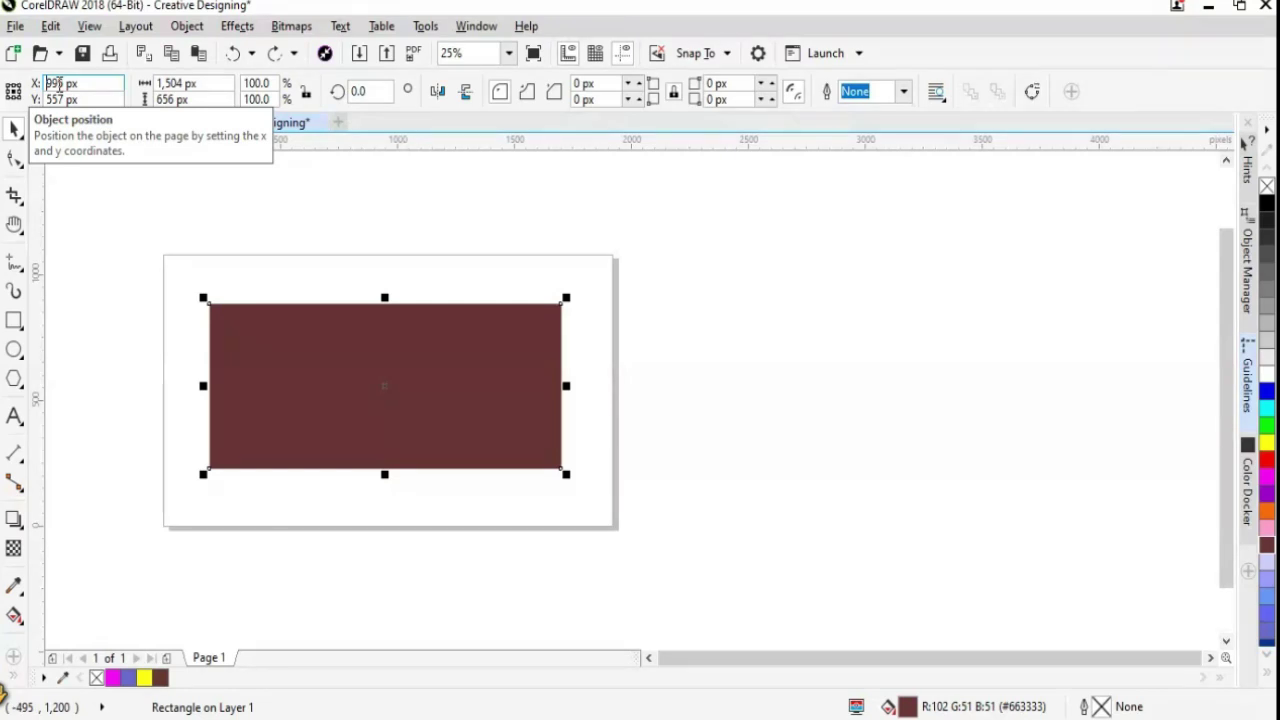
text(1000)
key(Return)
Fine-tune the rectangle's X position through 1060, 1065 and 1055 px
text(1060)
key(Return)
text(1065)
key(Return)
text(1055)
key(Return)
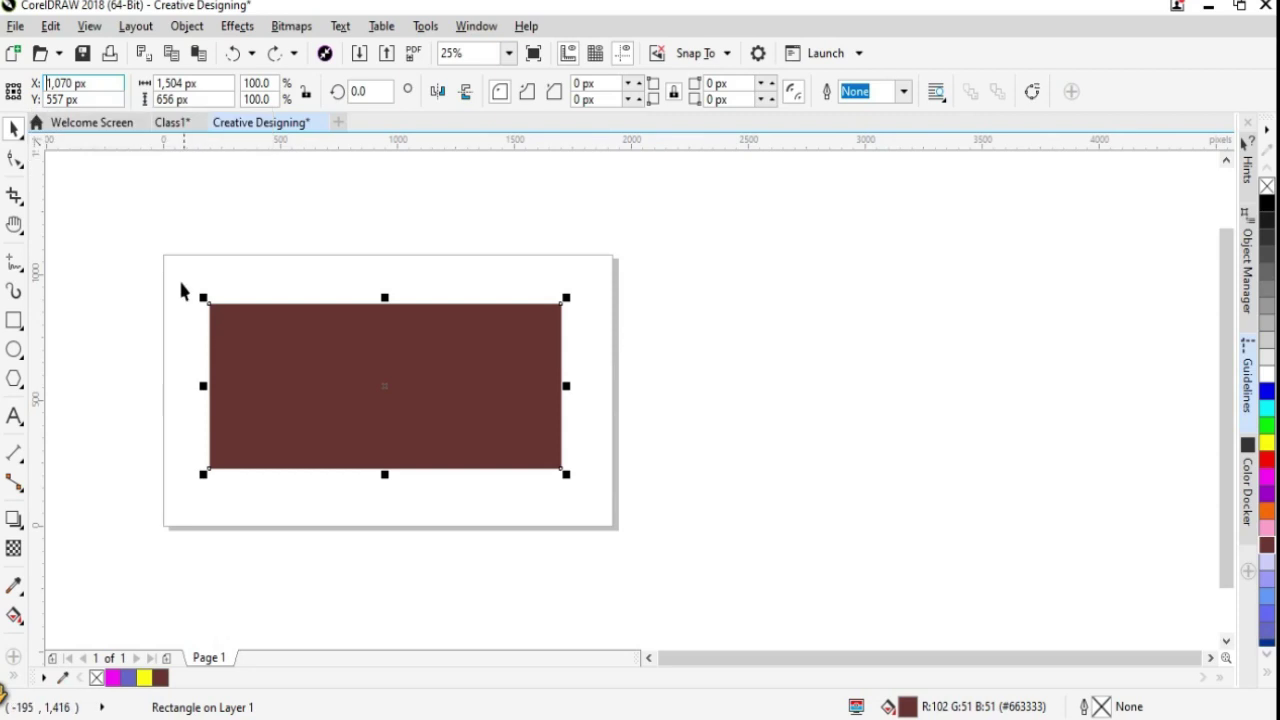
click(130, 327)
Drag the brown rectangle to about X 982, Y 549 px near the page centre
click(250, 317)
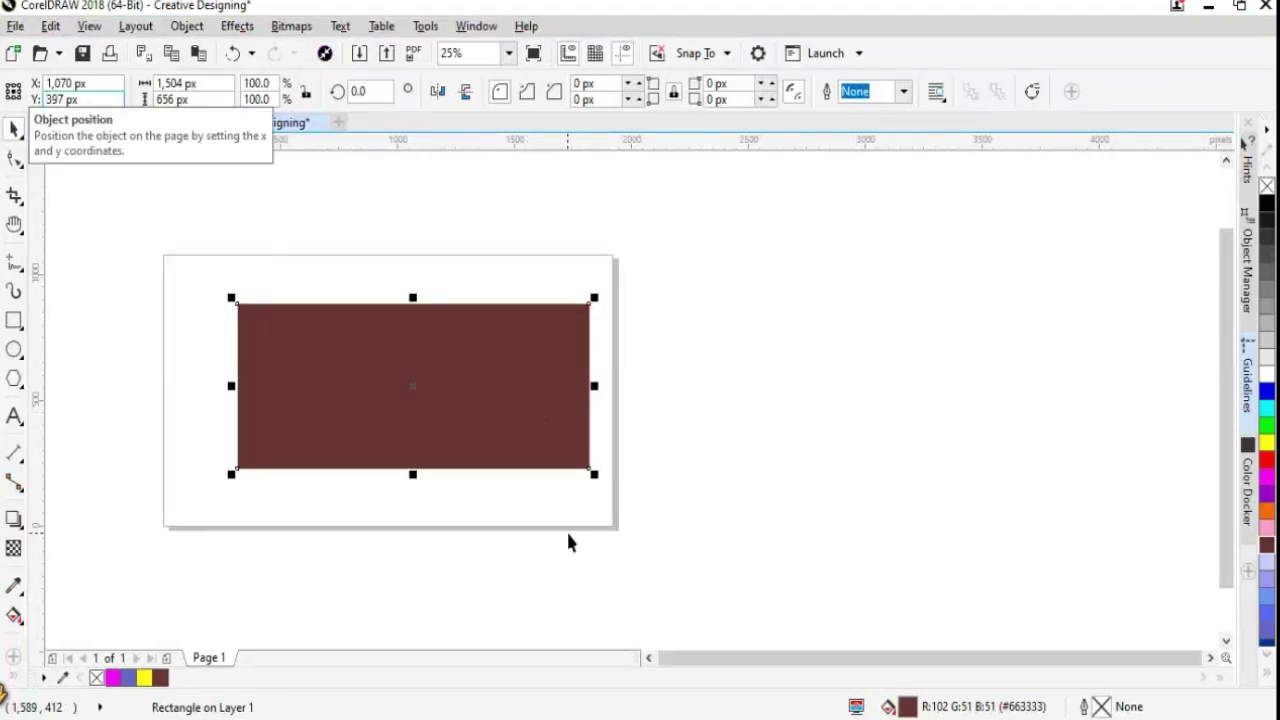
mouse_move(410, 466)
mouse_down()
mouse_move(396, 428)
mouse_move(387, 433)
mouse_up()
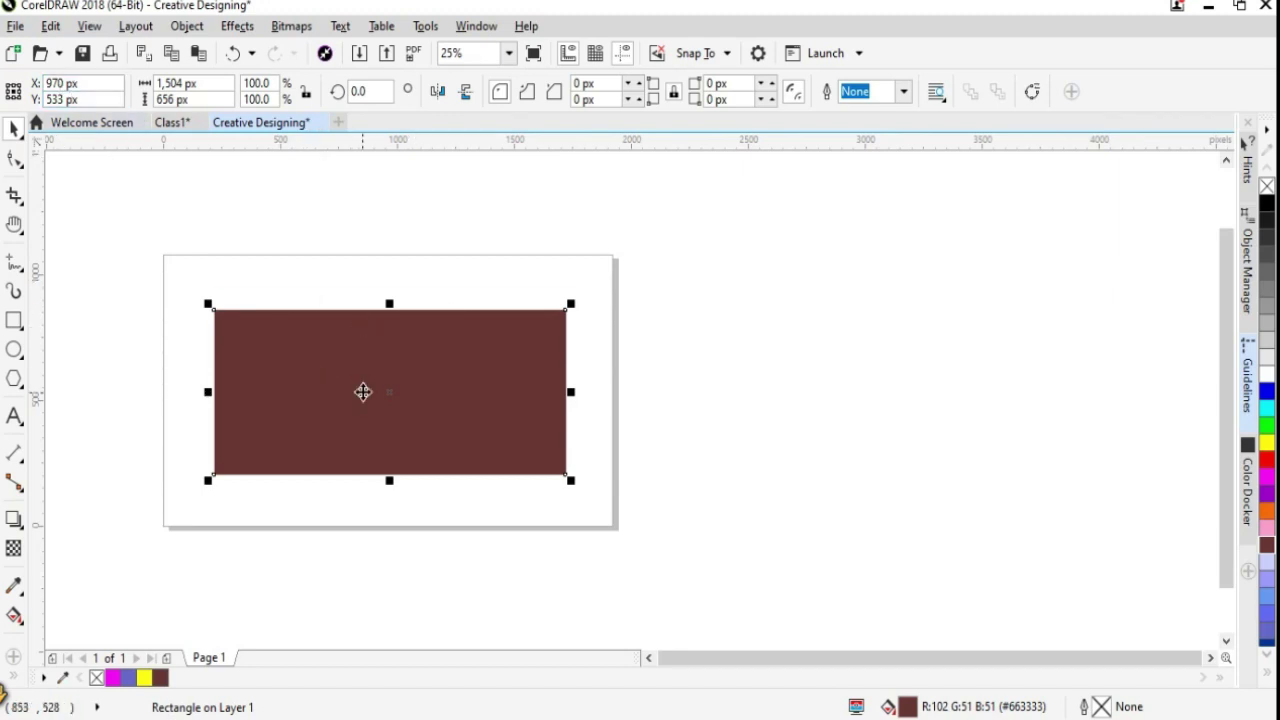
mouse_move(363, 391)
mouse_down()
mouse_move(369, 428)
mouse_move(394, 420)
mouse_move(371, 394)
mouse_up()
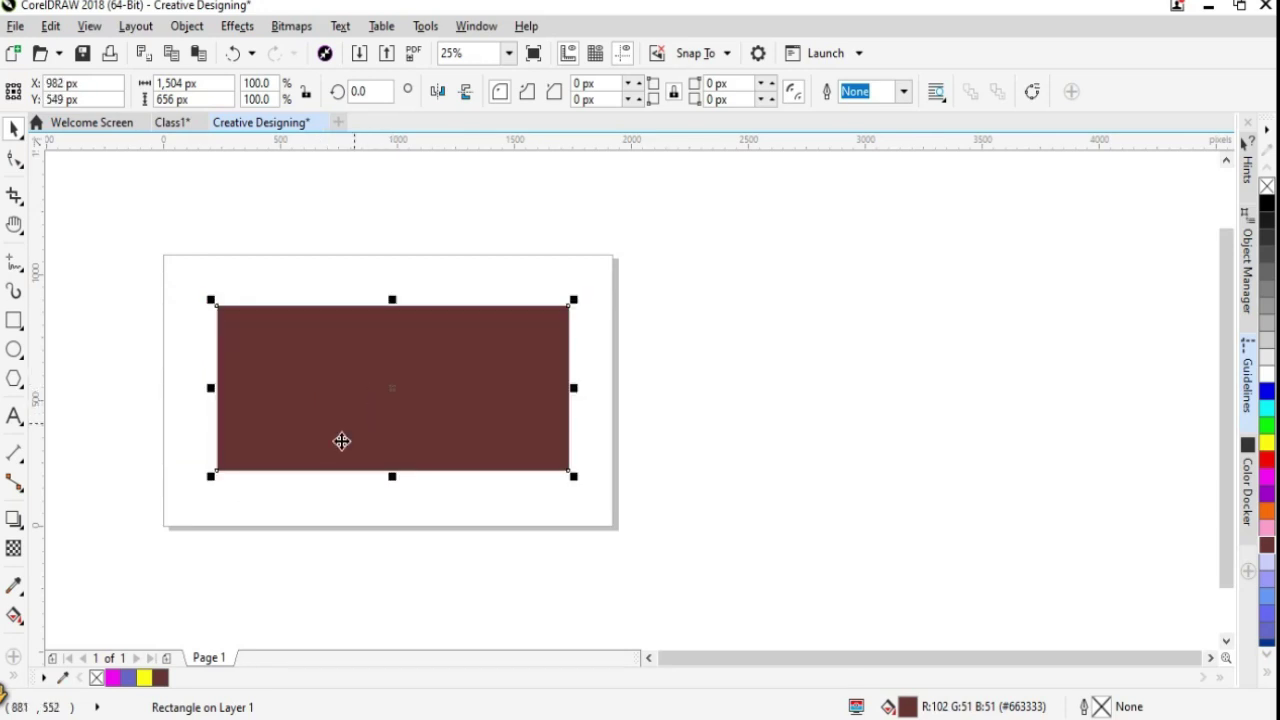
Set the rectangle's width to 2000 px and its height to 700 px
click(174, 83)
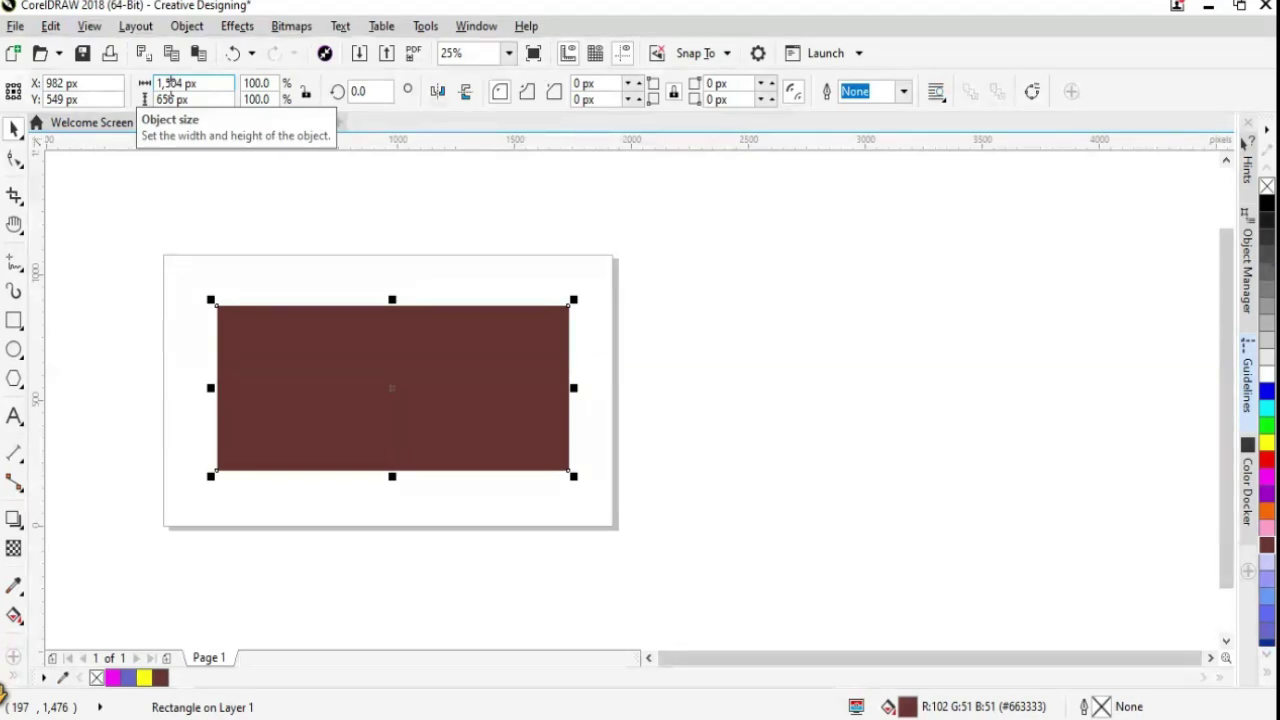
text(9)
key(BackSpace)
text(4)
text(2000)
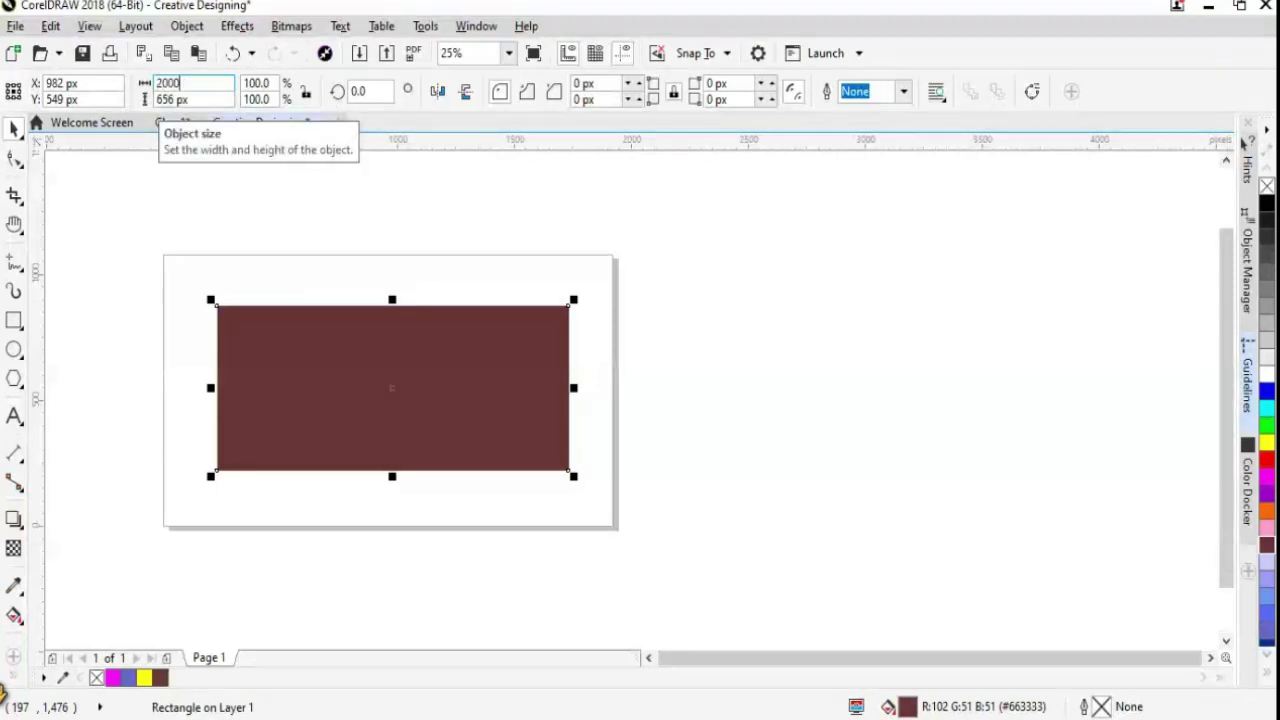
key(Return)
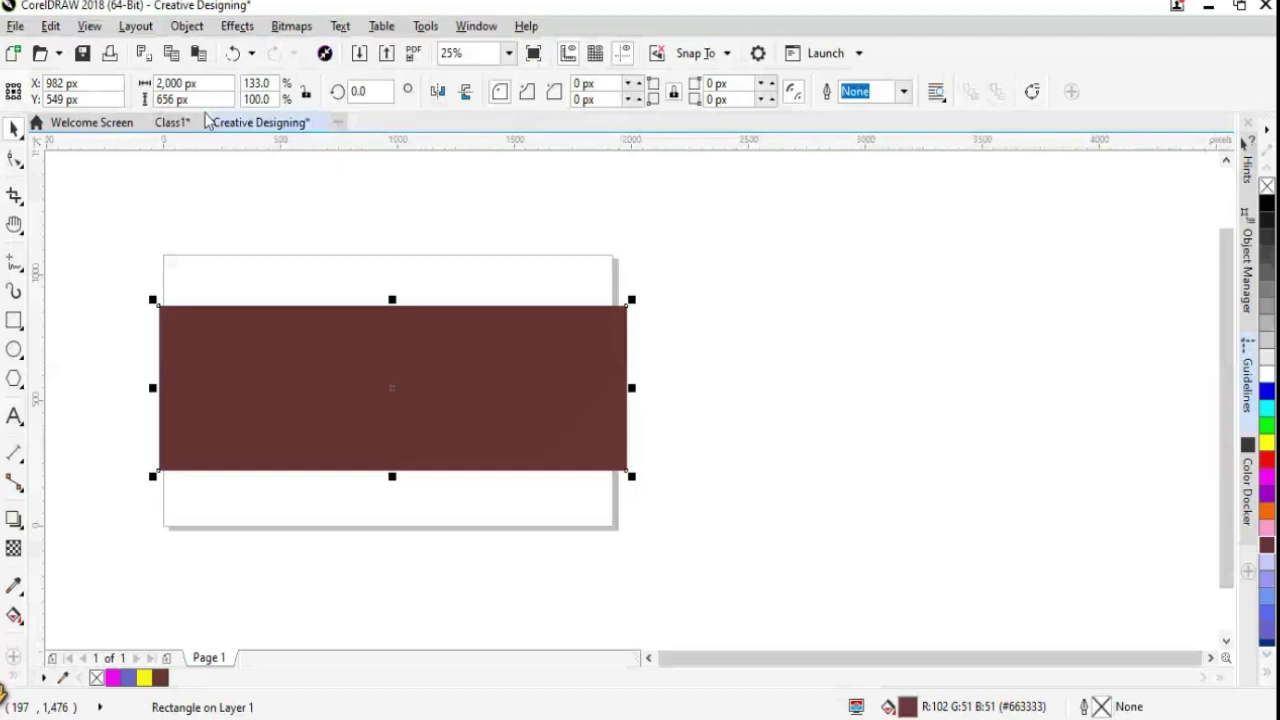
key(Tab)
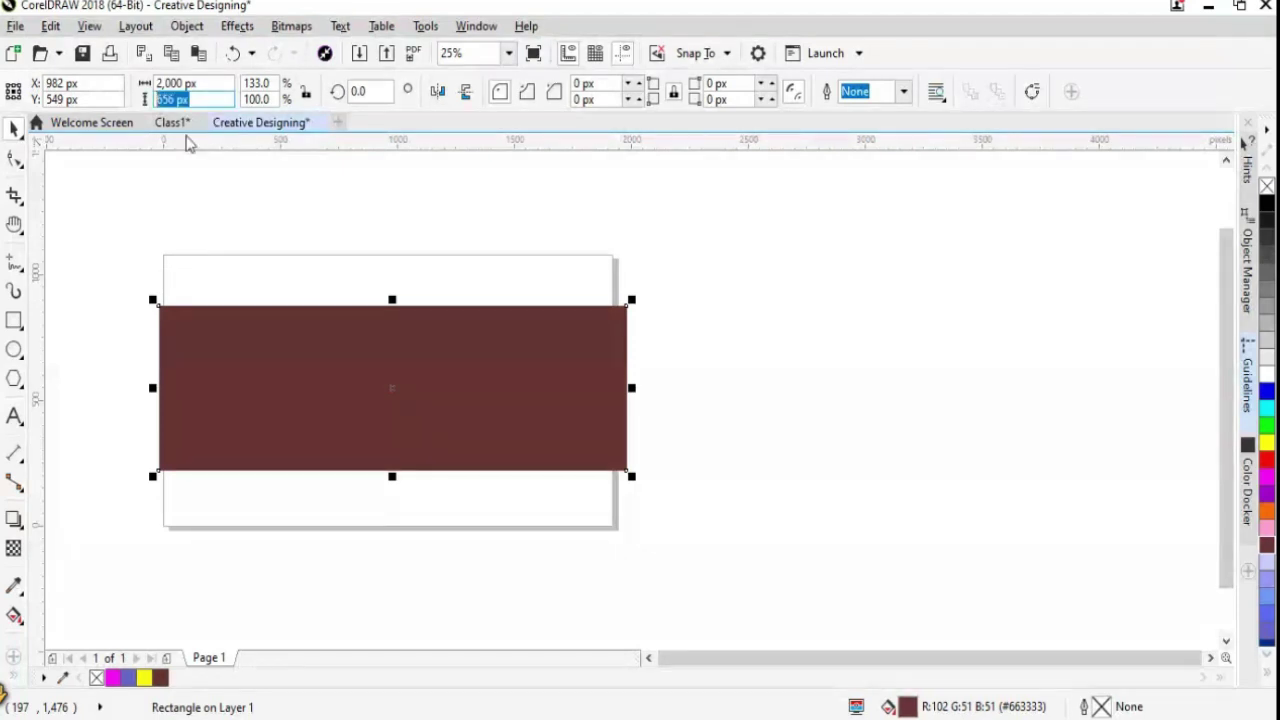
text(7)
text(00)
key(Return)
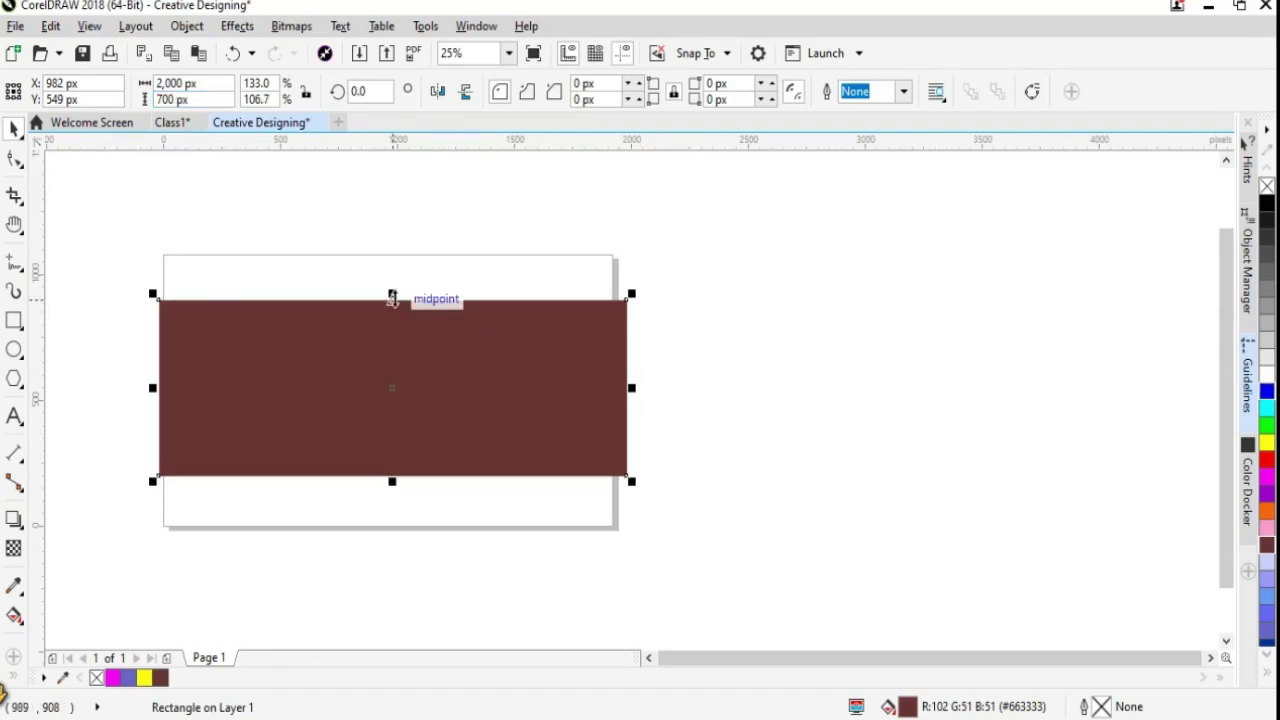
Reshape the rectangle by its edges to 1,579 × 692 px and recentre it at X 964, Y 554
mouse_move(392, 293)
mouse_down()
mouse_move(396, 266)
mouse_move(416, 340)
mouse_up()
drag(628, 407, 533, 407)
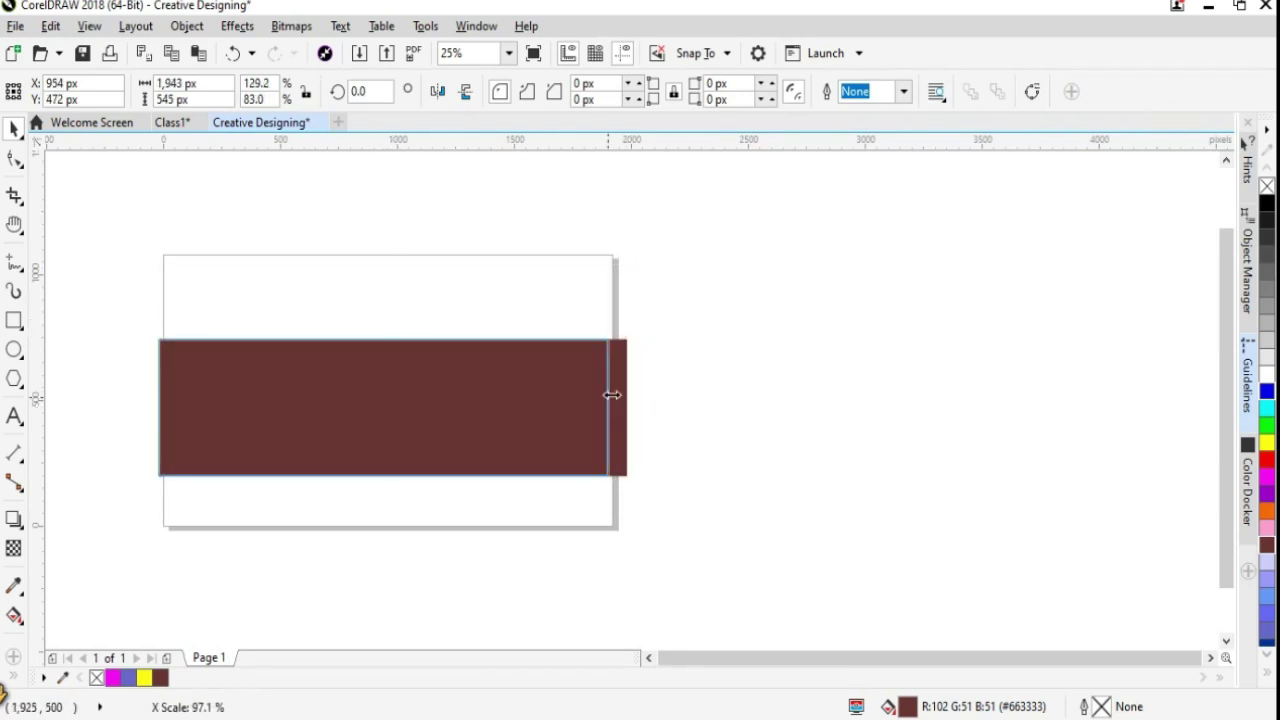
drag(320, 423, 401, 416)
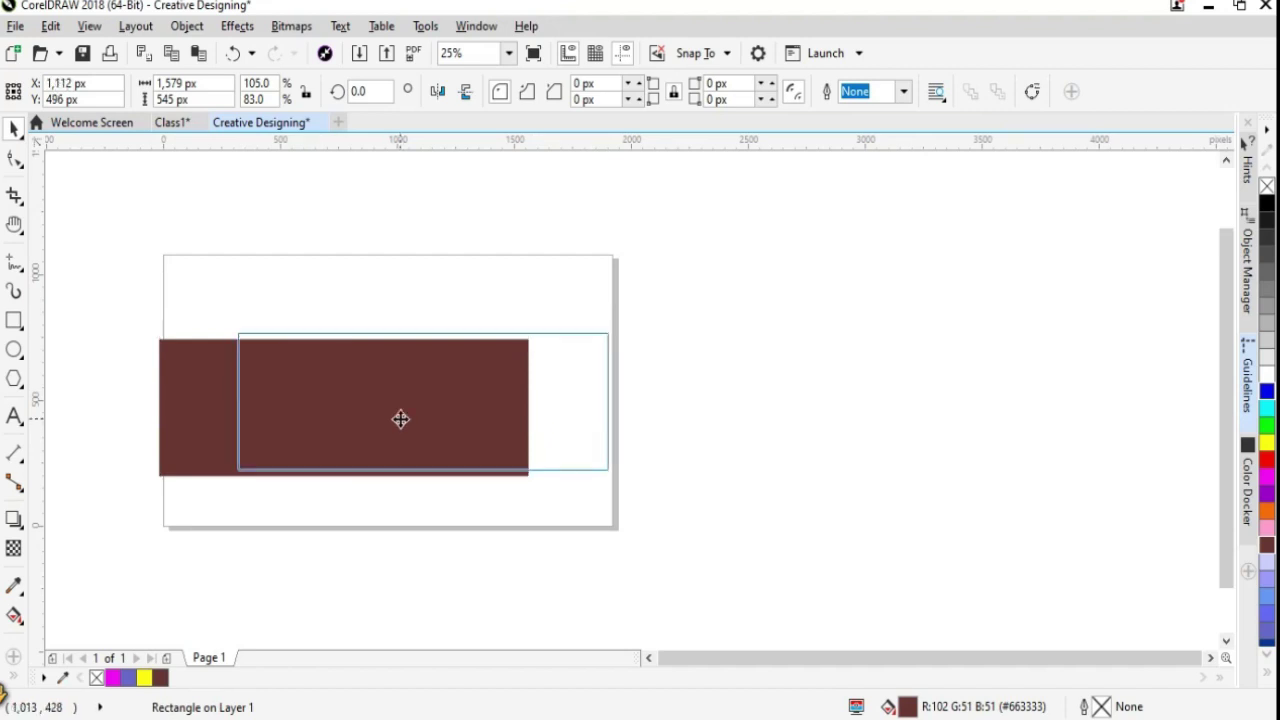
drag(423, 329, 428, 292)
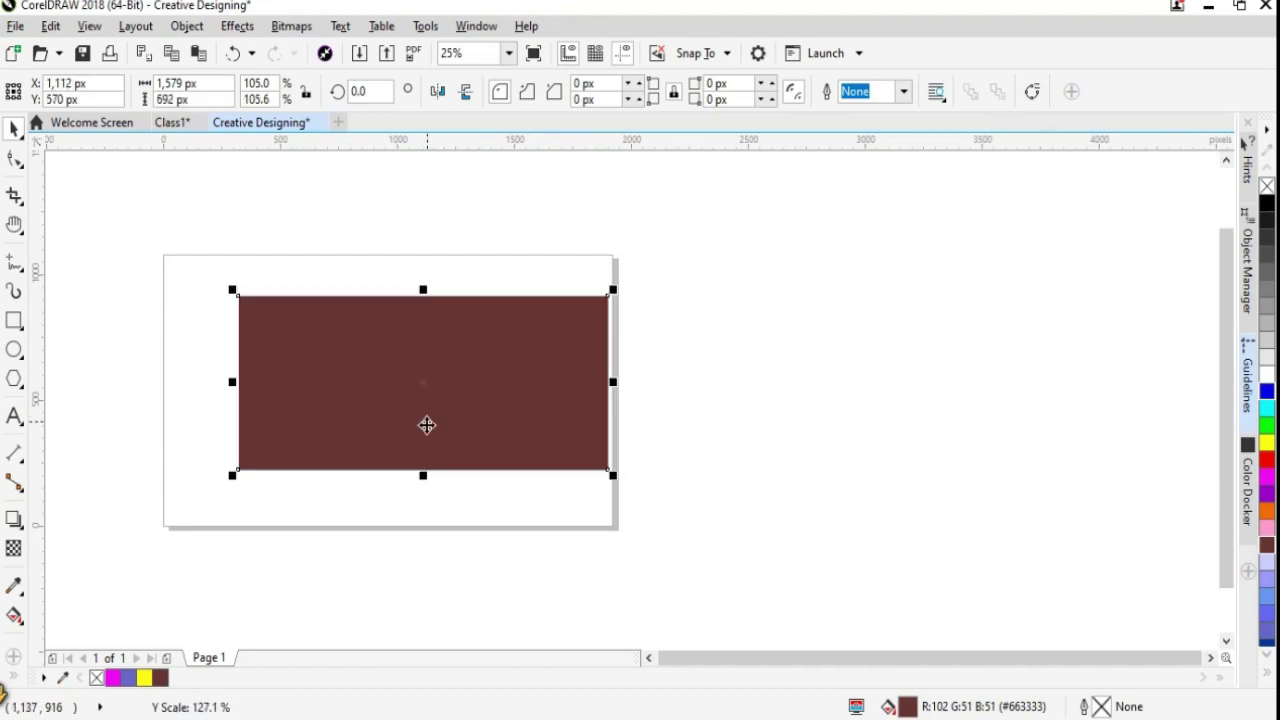
drag(426, 423, 392, 429)
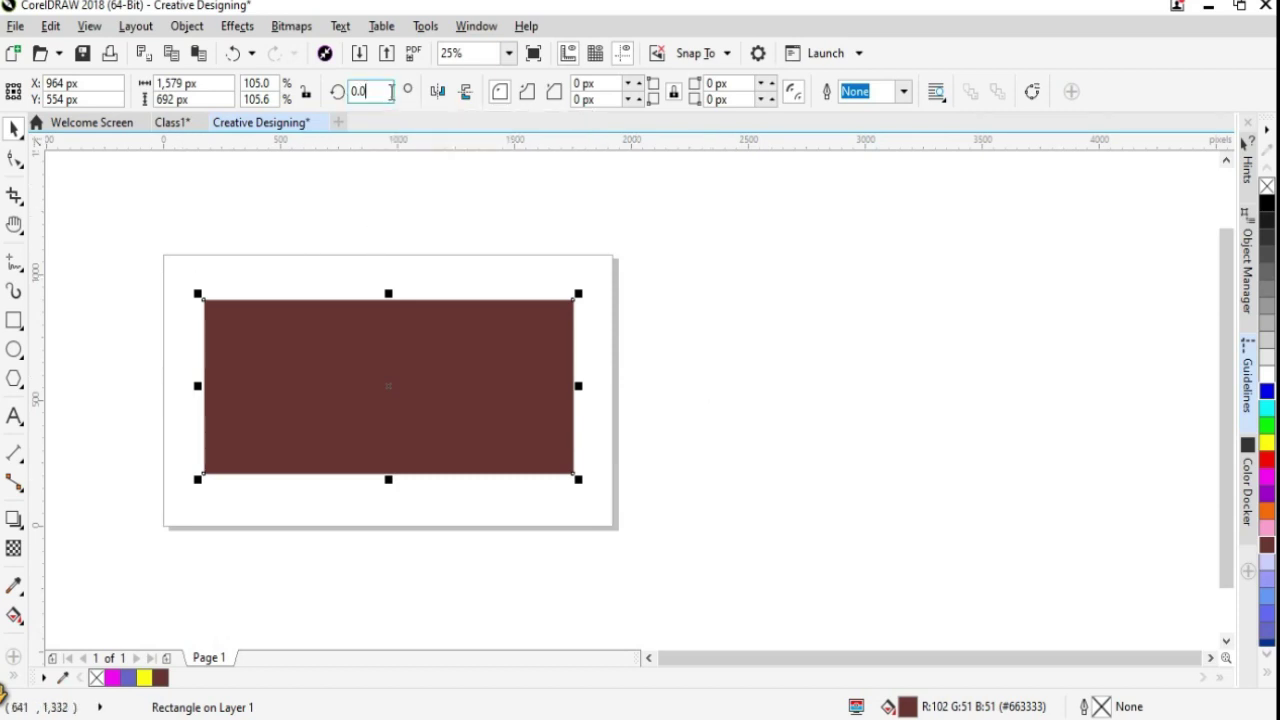
double_click(358, 91)
text(10)
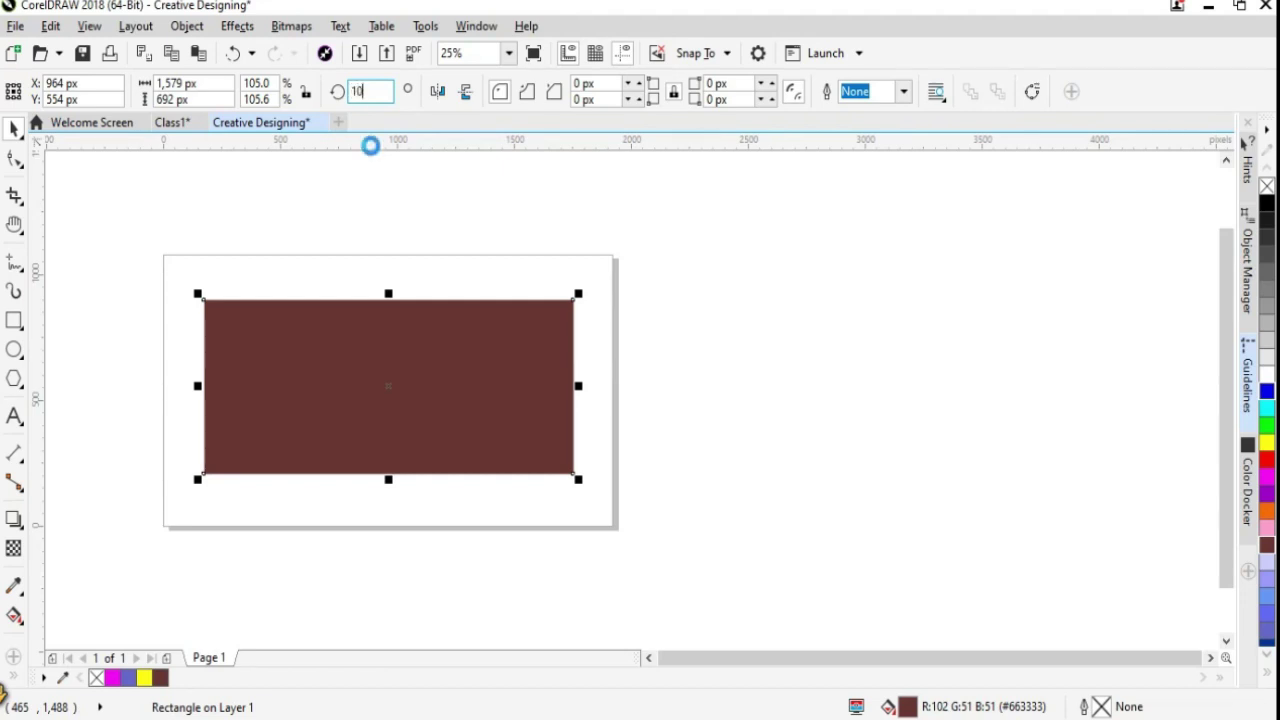
key(Return)
key(ctrl+z)
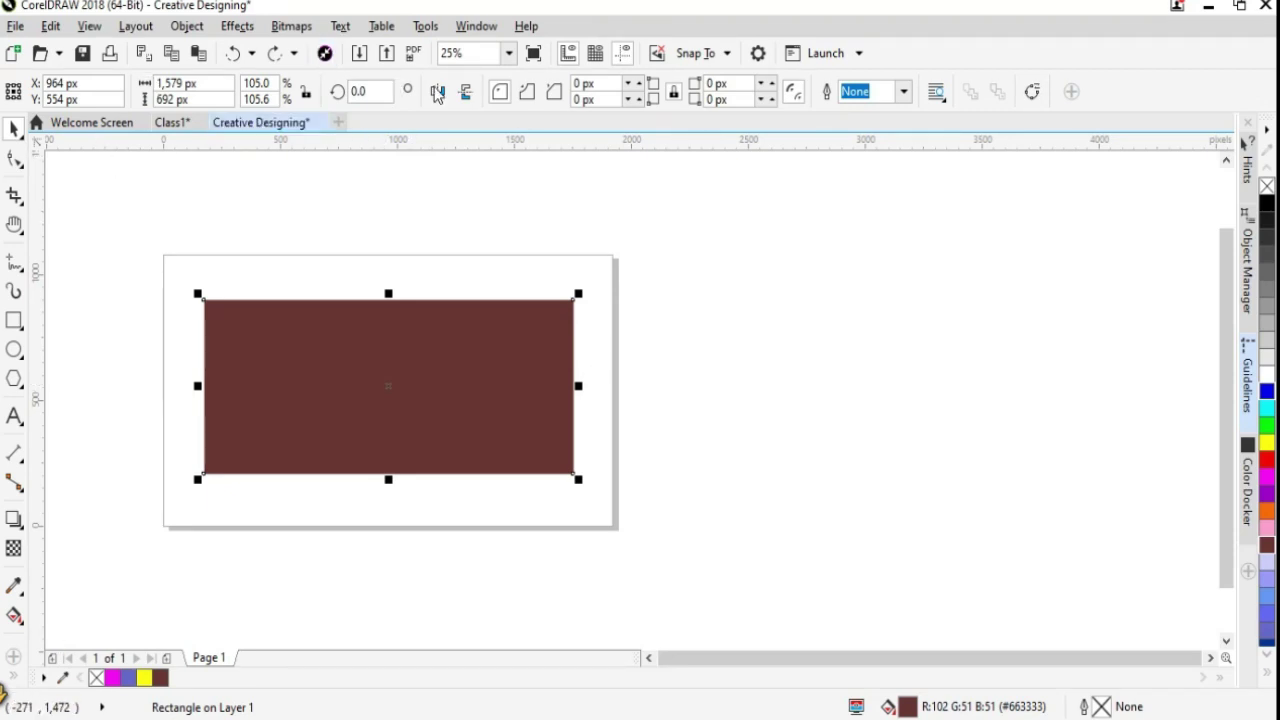
click(372, 92)
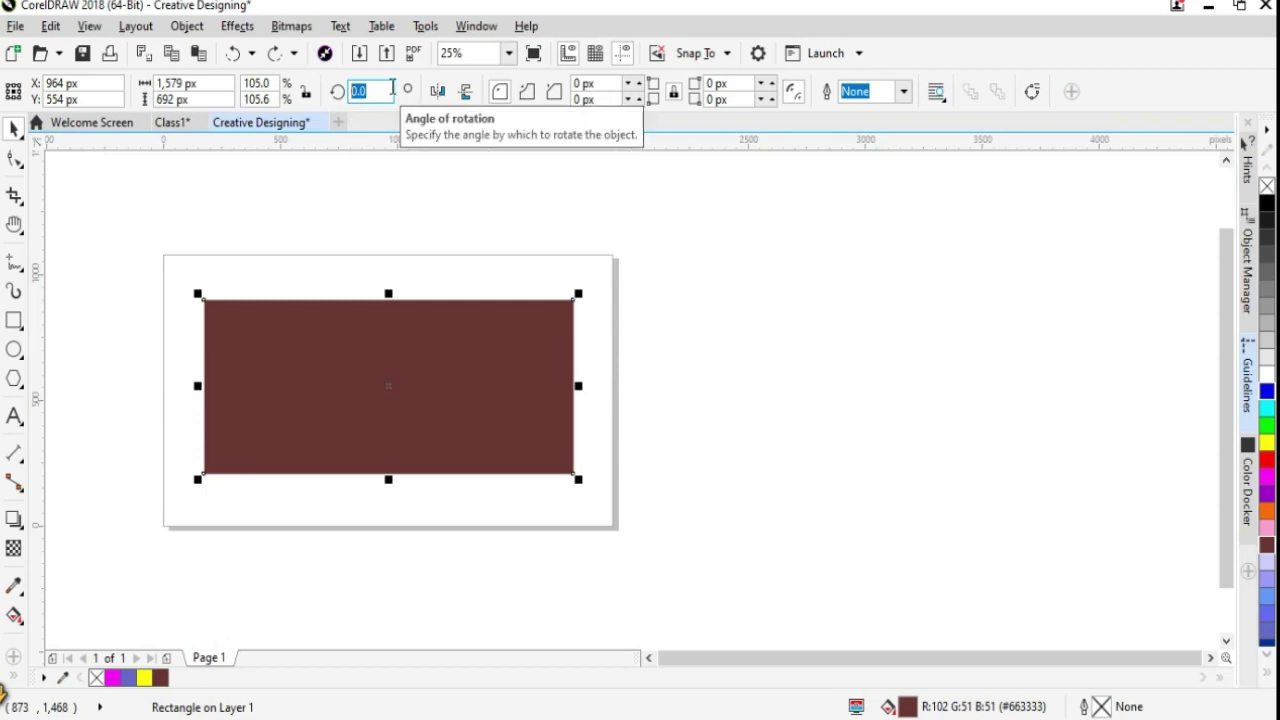
text(30)
key(Return)
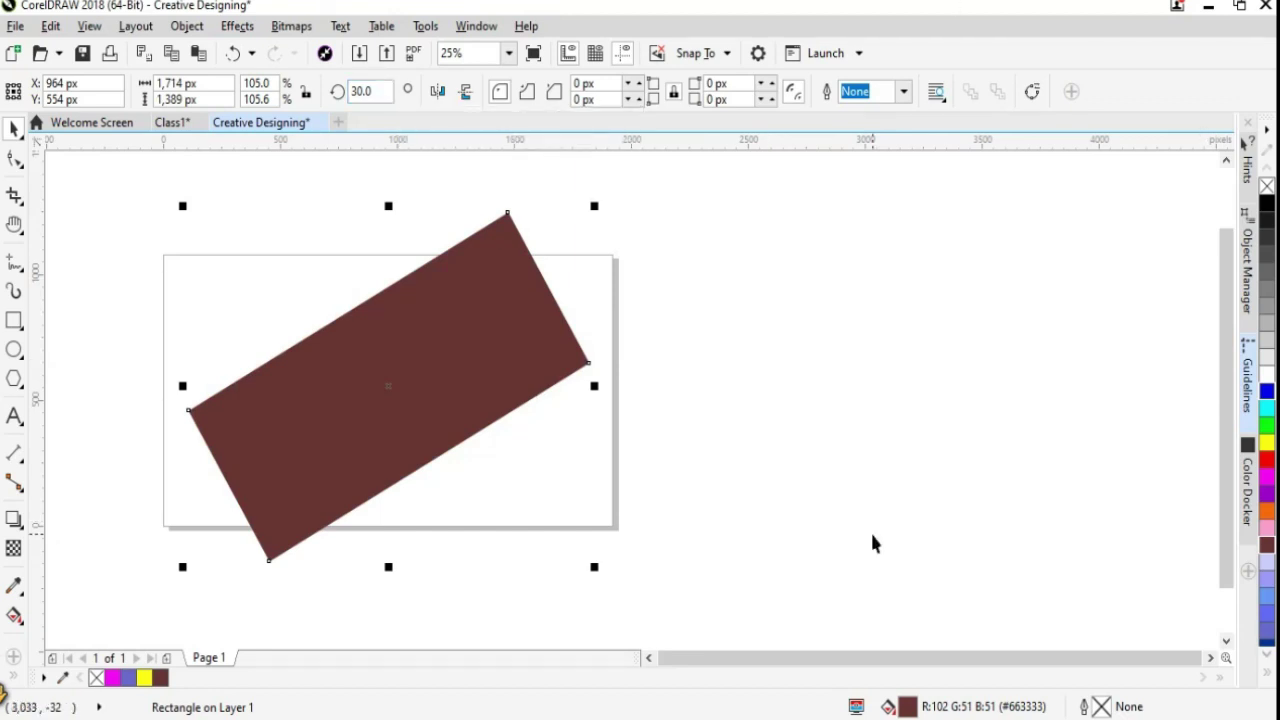
key(ctrl+z)
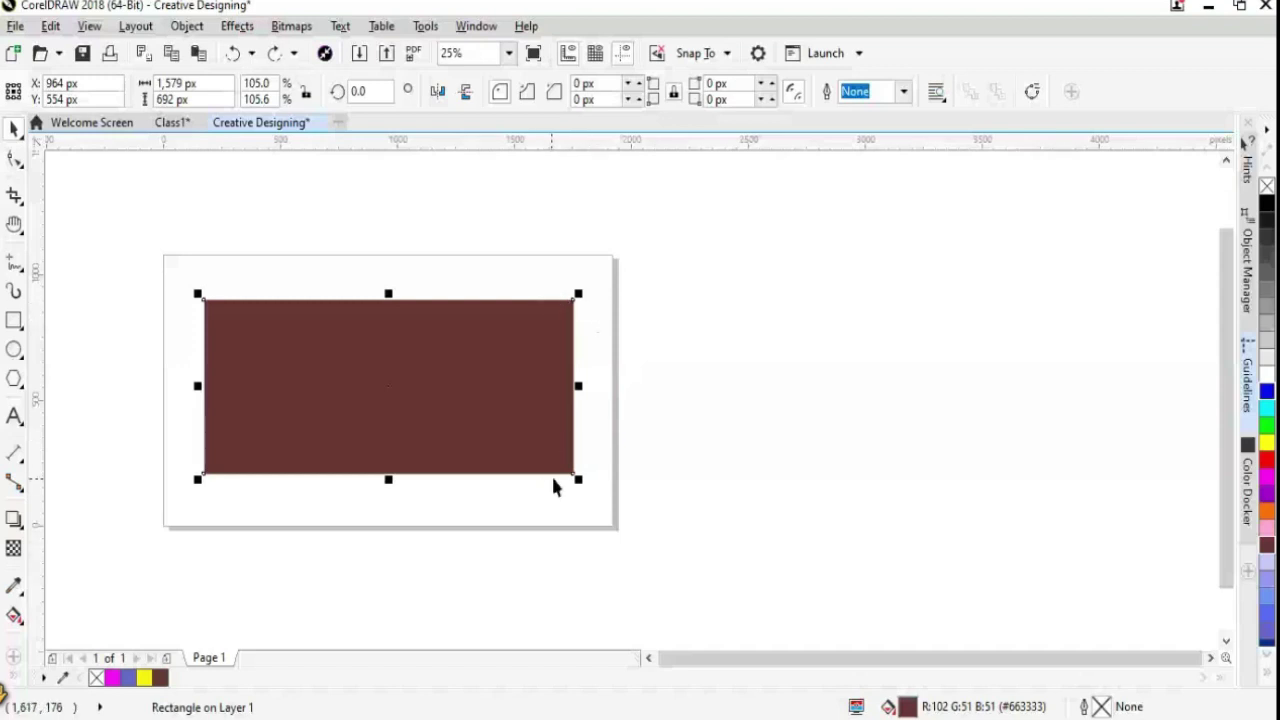
Link all four corners and give the brown rectangle a 92 px corner radius
click(637, 86)
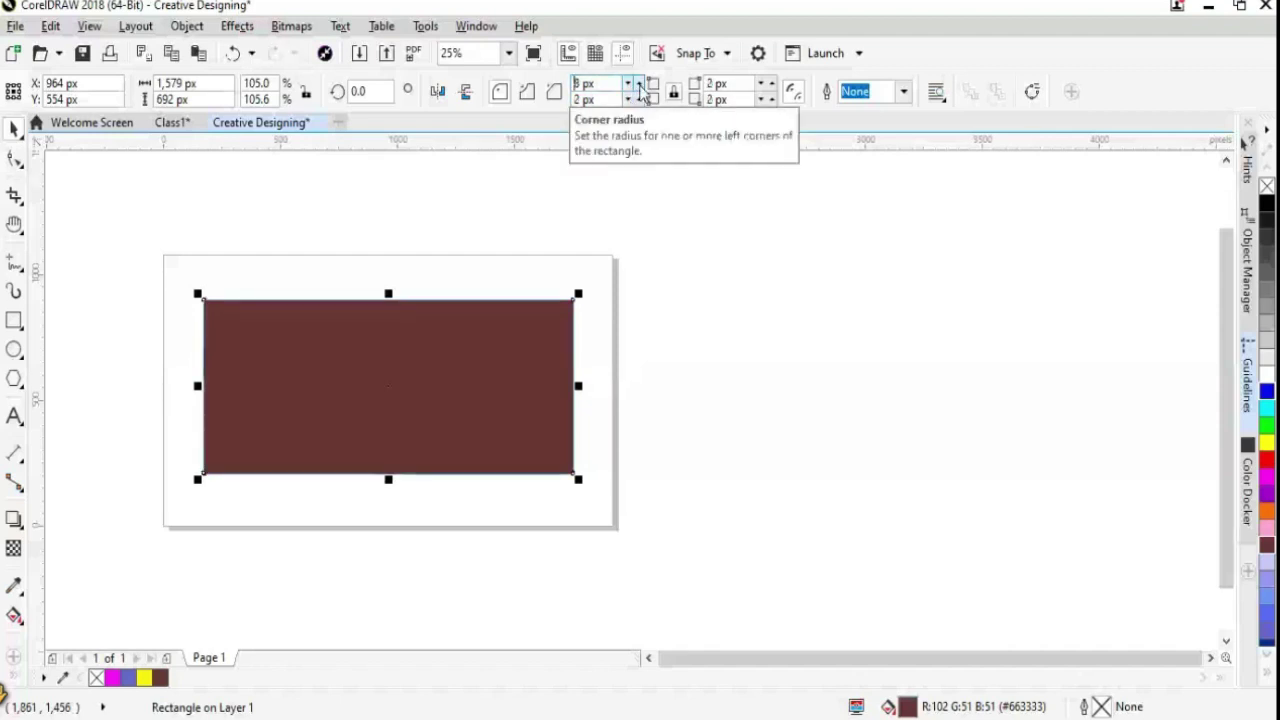
click(640, 86)
click(640, 86)
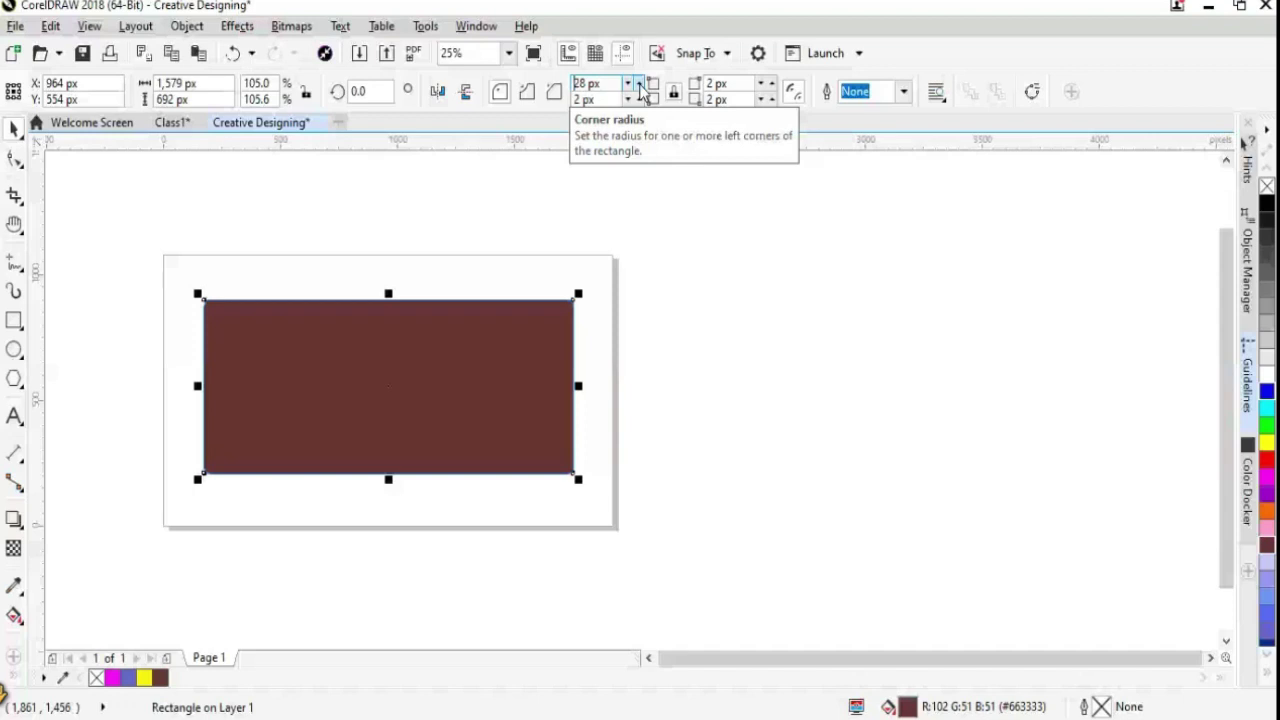
click(640, 88)
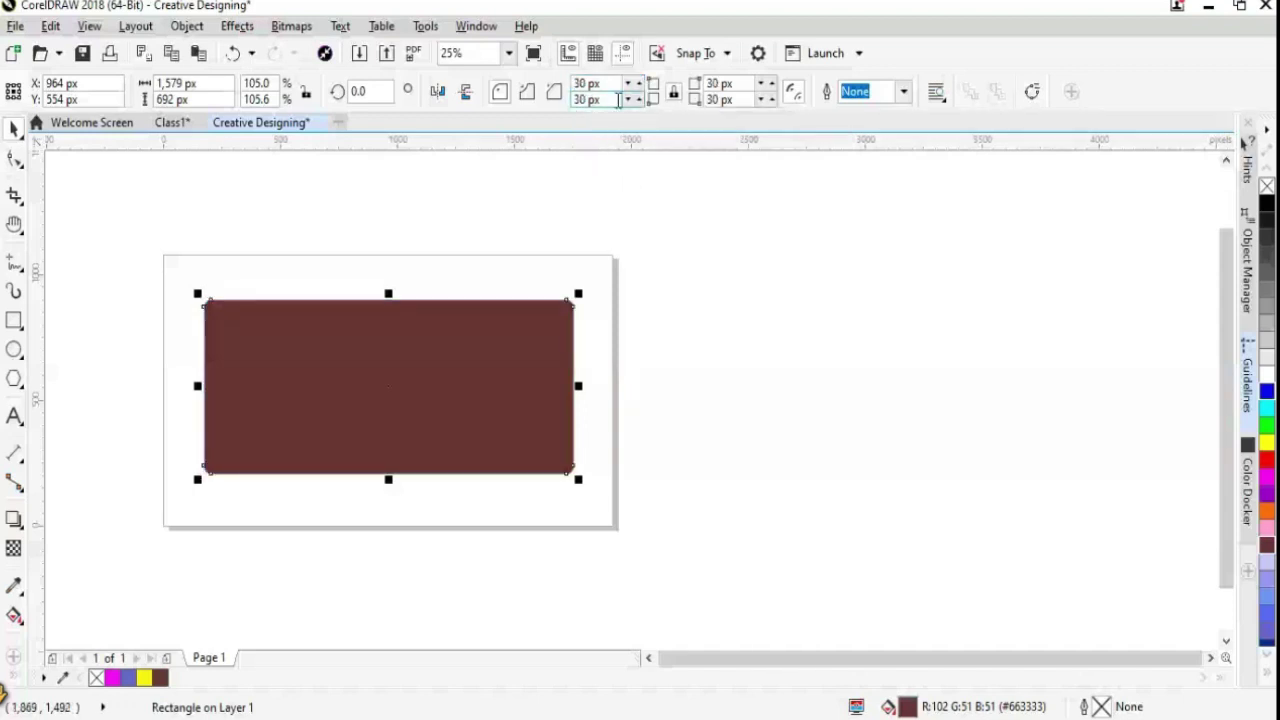
click(640, 88)
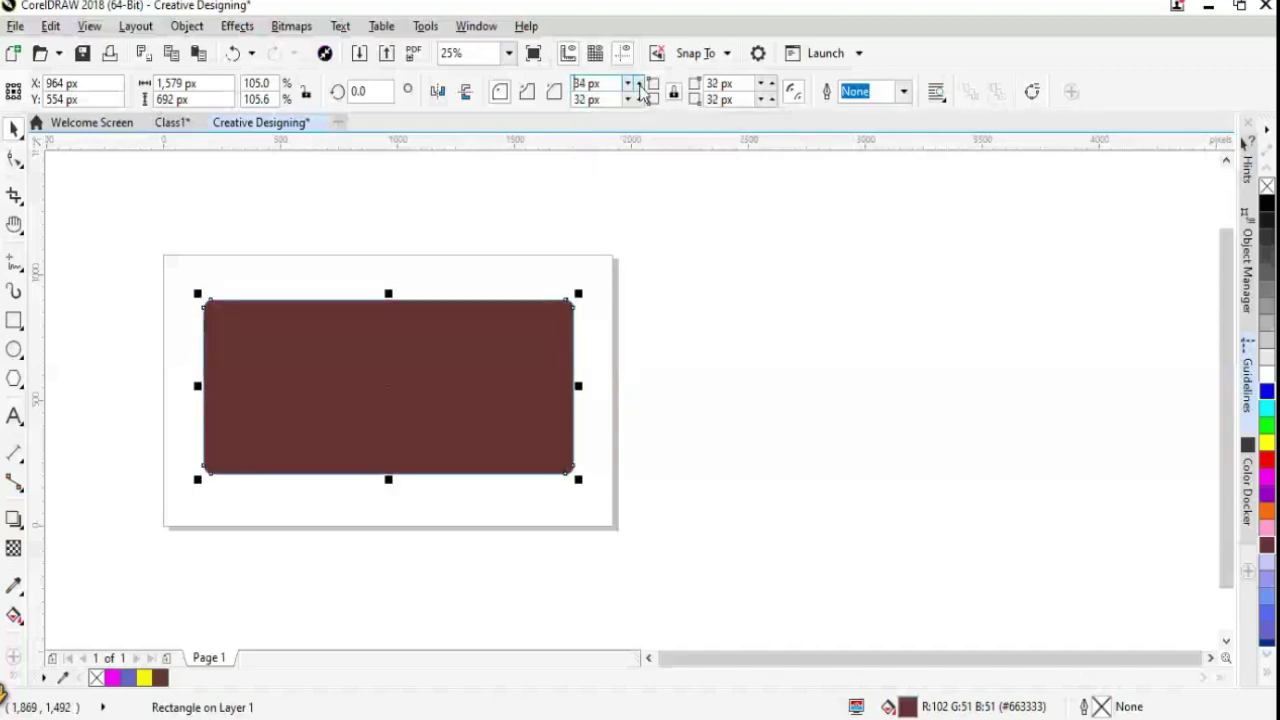
click(640, 86)
text(92)
key(Return)
click(403, 451)
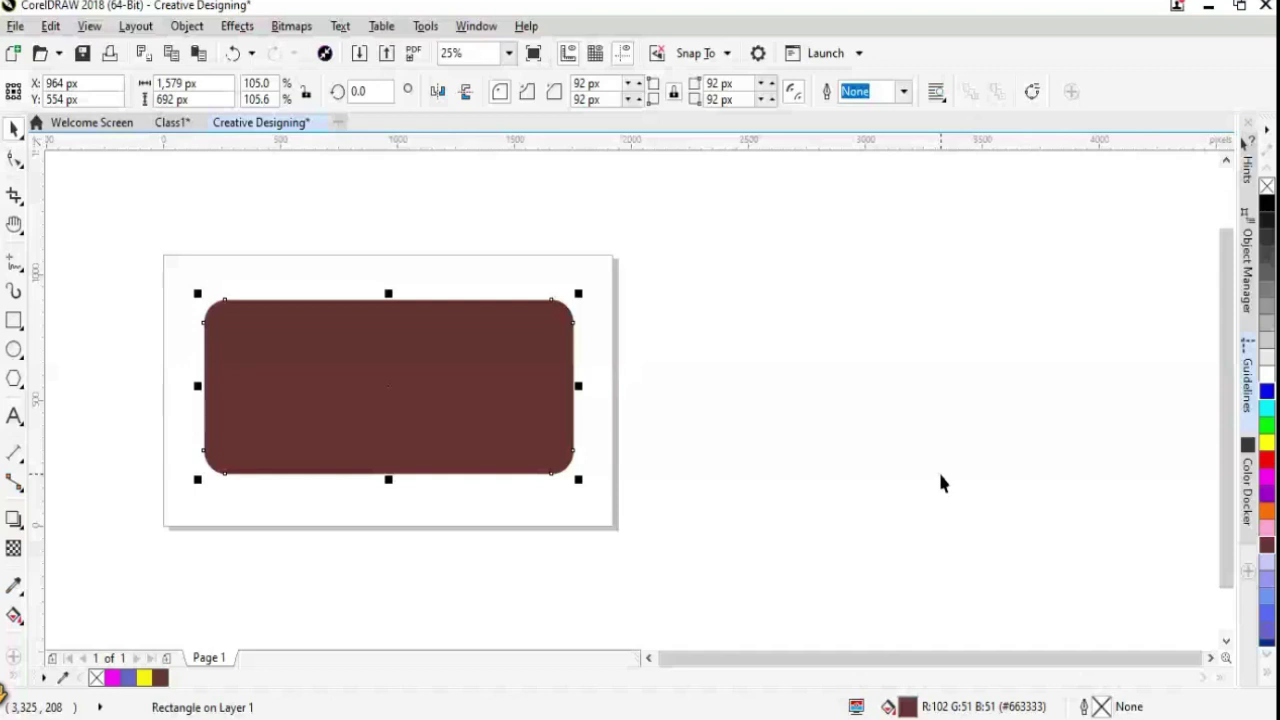
Show the Wheel Devices Tool Panel from Window > Toolbars as a floating toolbar
click(486, 27)
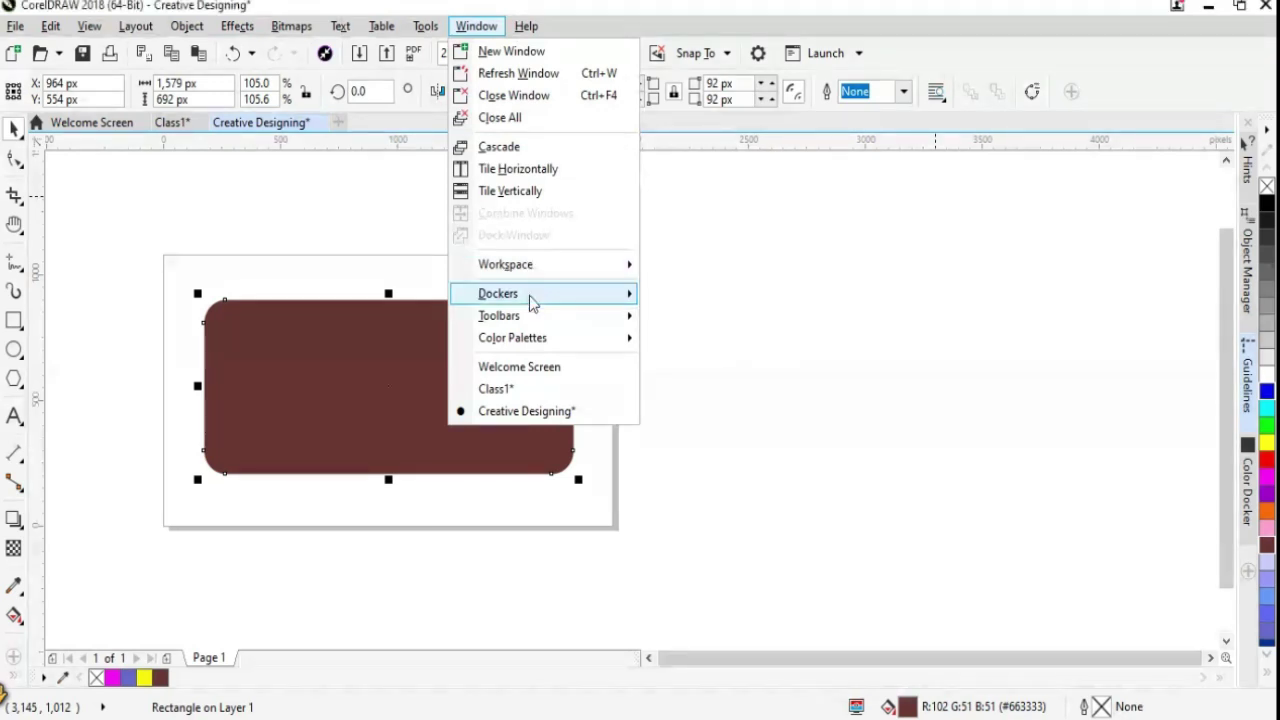
mouse_move(500, 316)
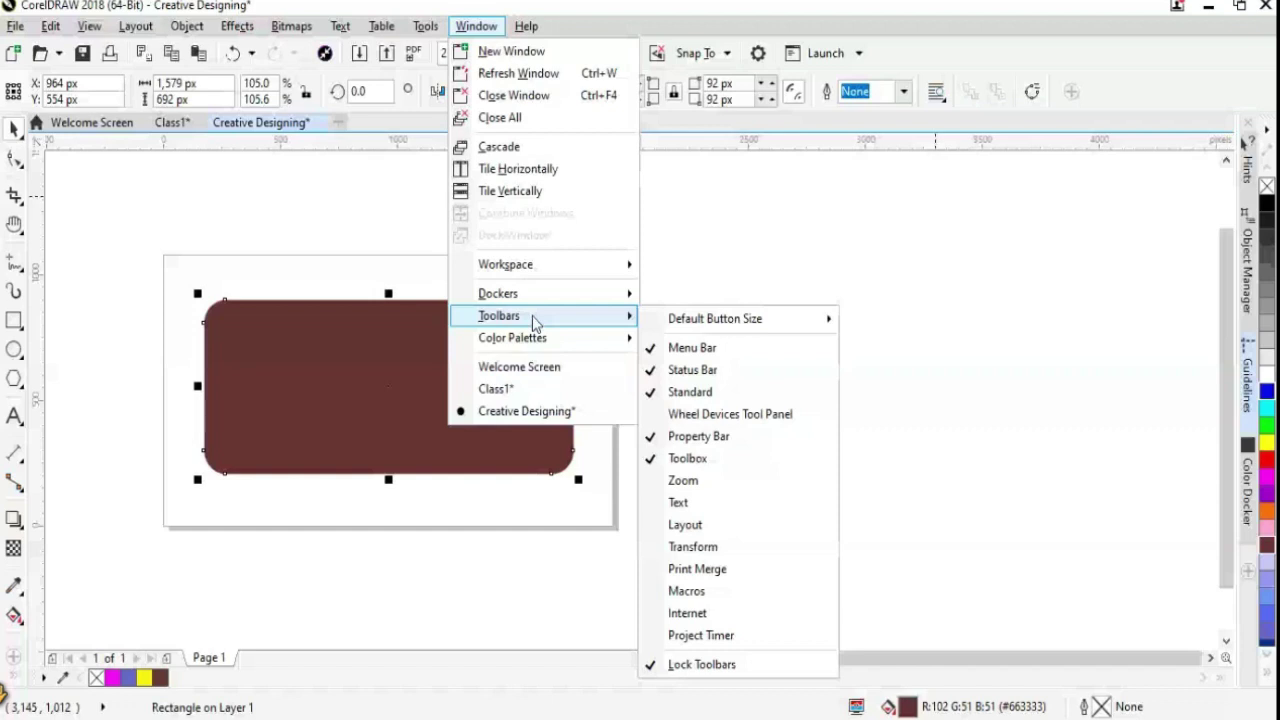
click(700, 414)
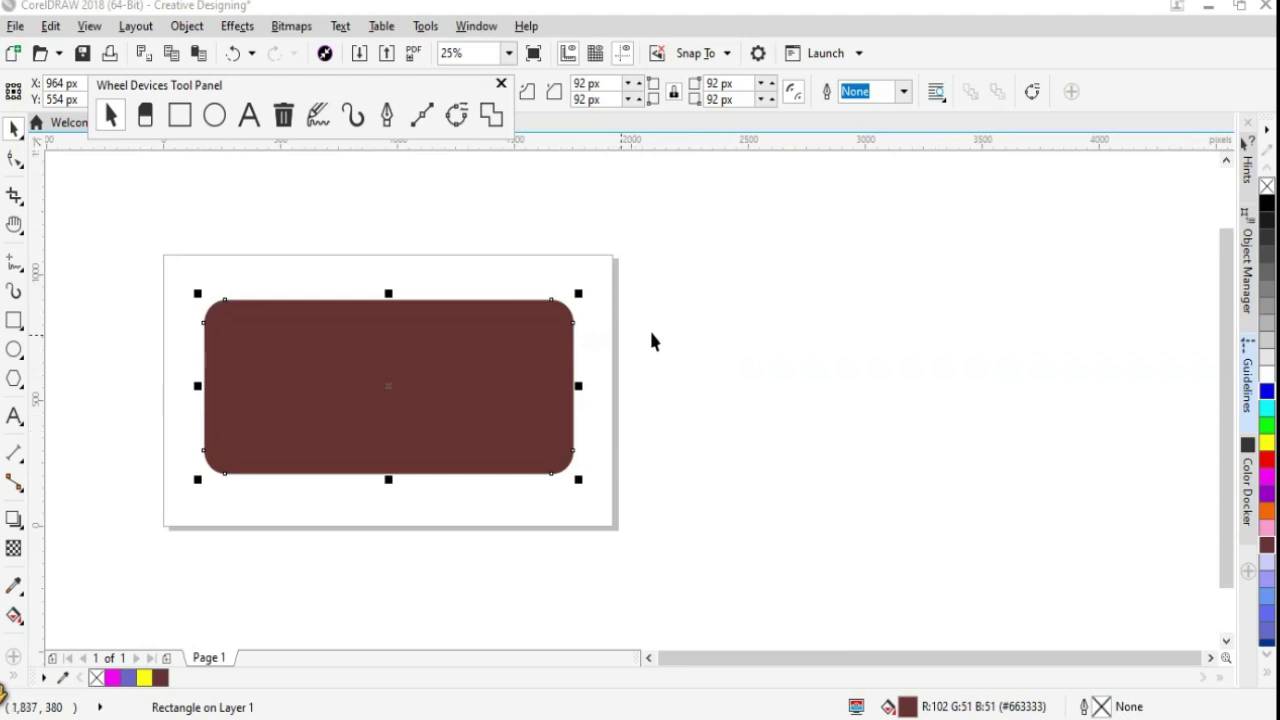
Close the floating Wheel Devices panel and browse the Toolbars list without changing anything
click(773, 380)
click(501, 84)
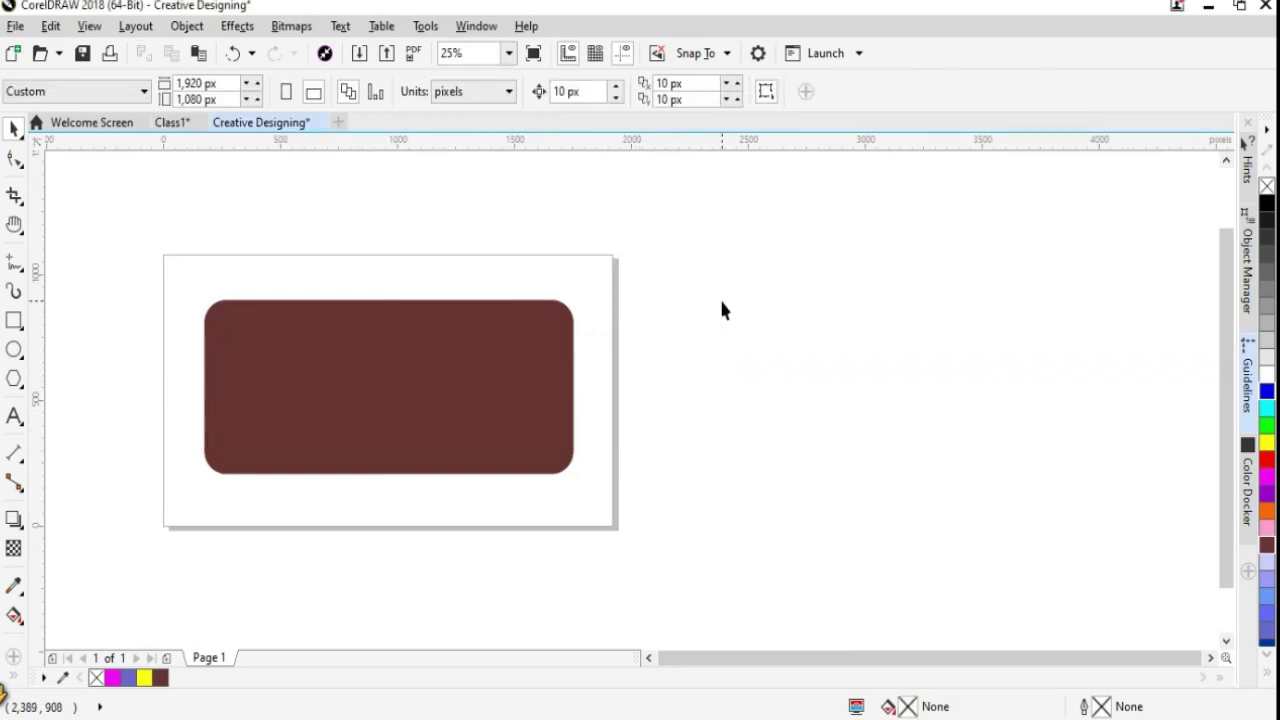
click(476, 26)
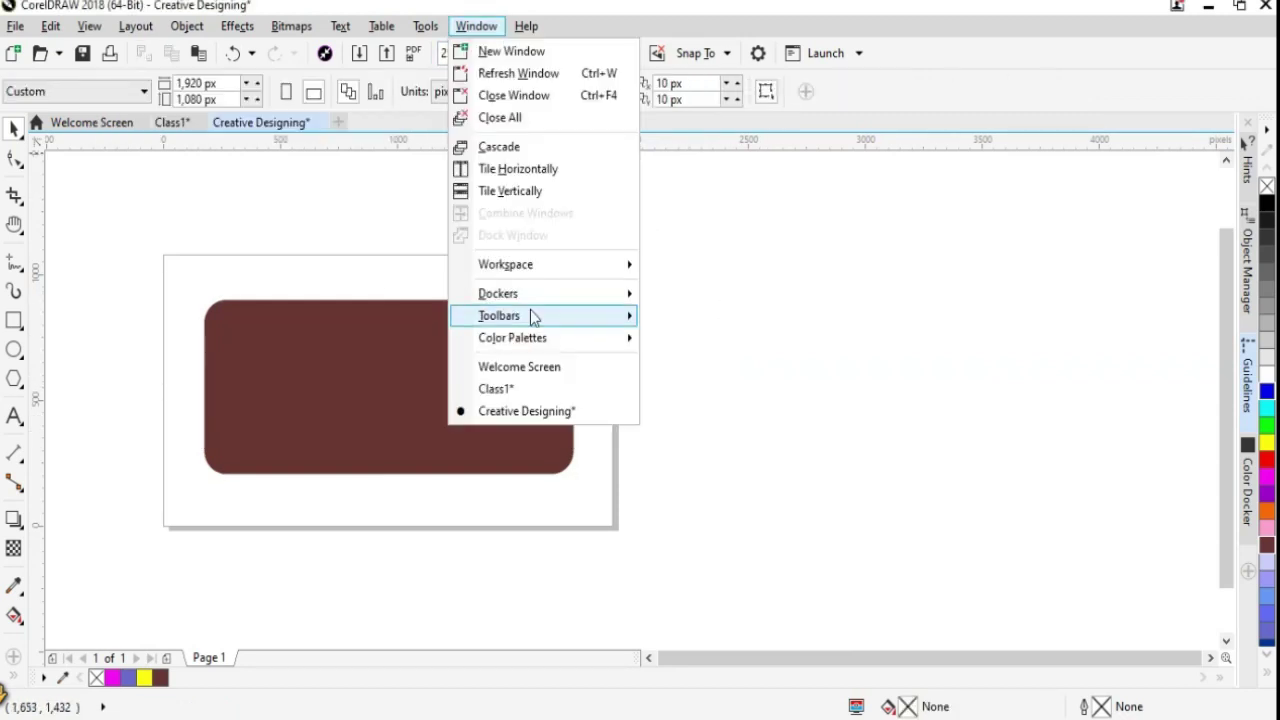
click(532, 317)
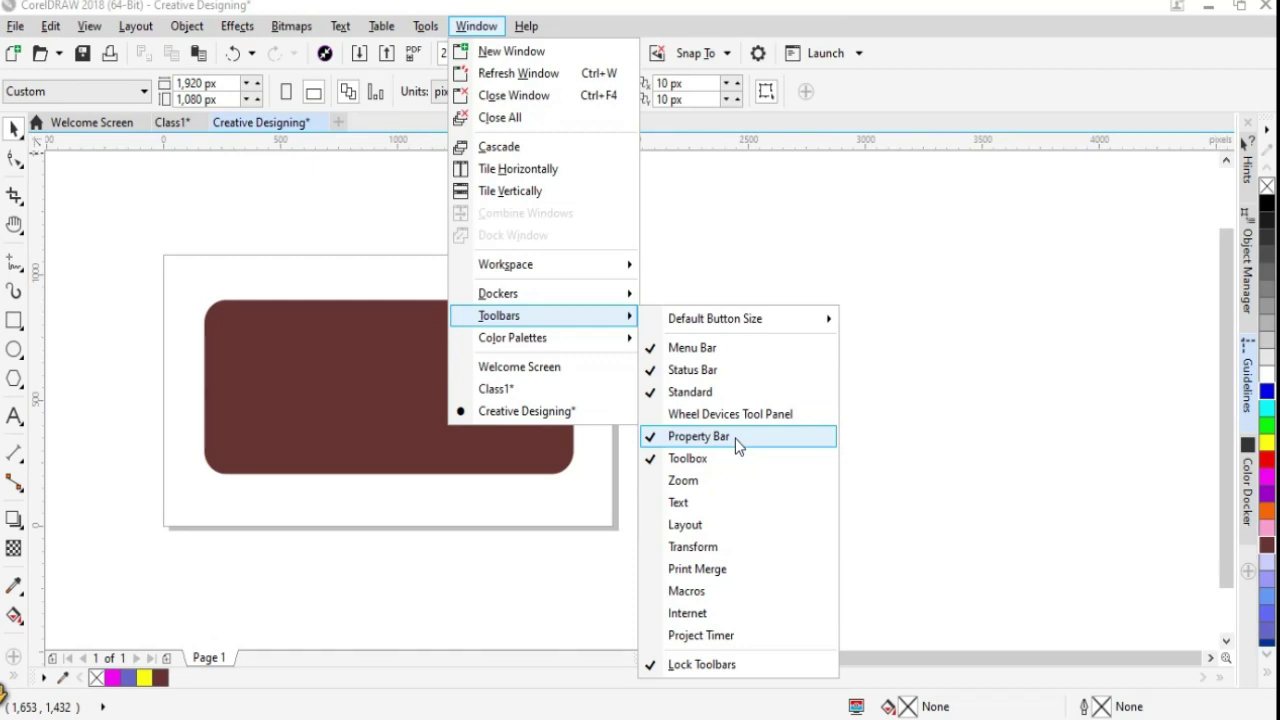
click(920, 440)
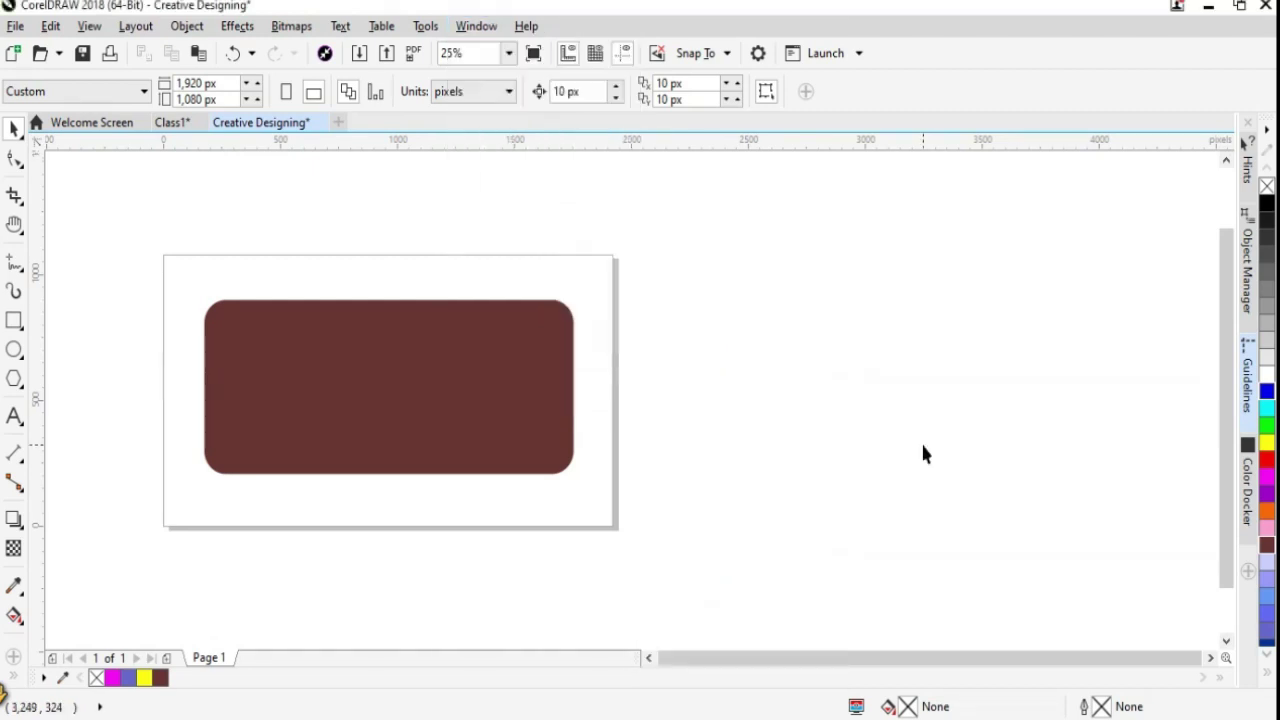
Select the brown rounded rectangle, briefly deselecting it to view page settings
click(493, 426)
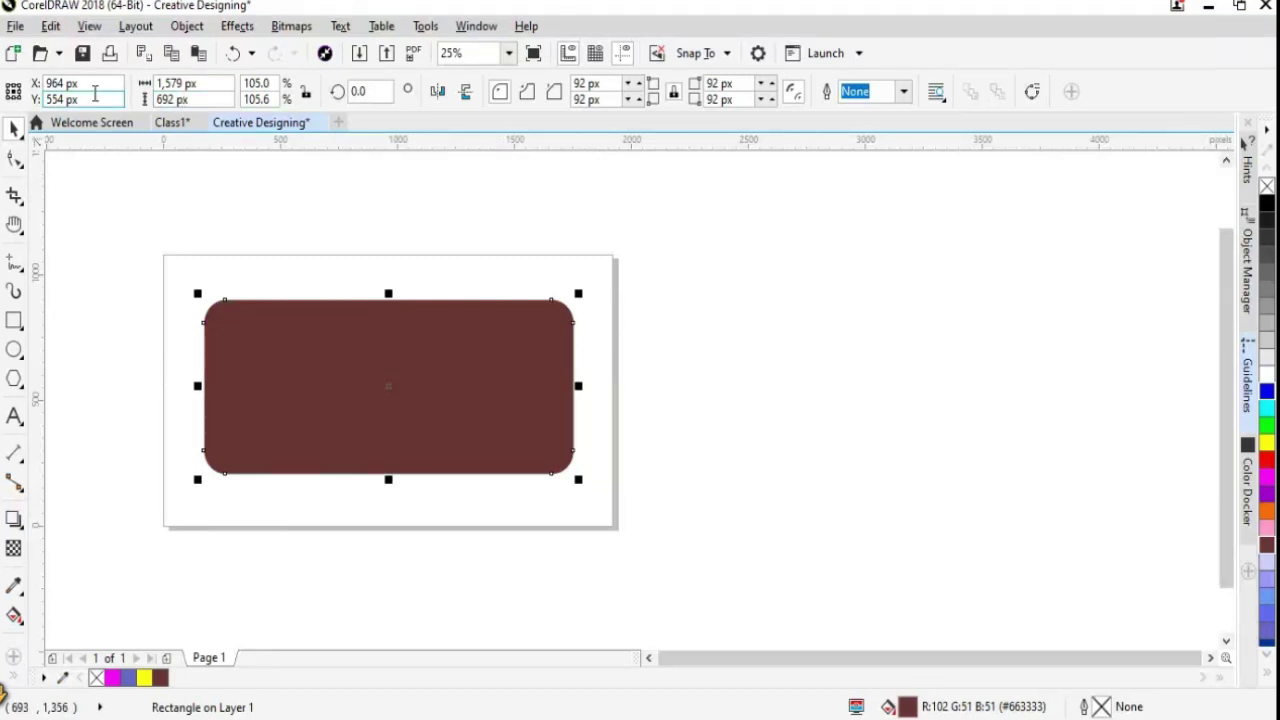
click(765, 440)
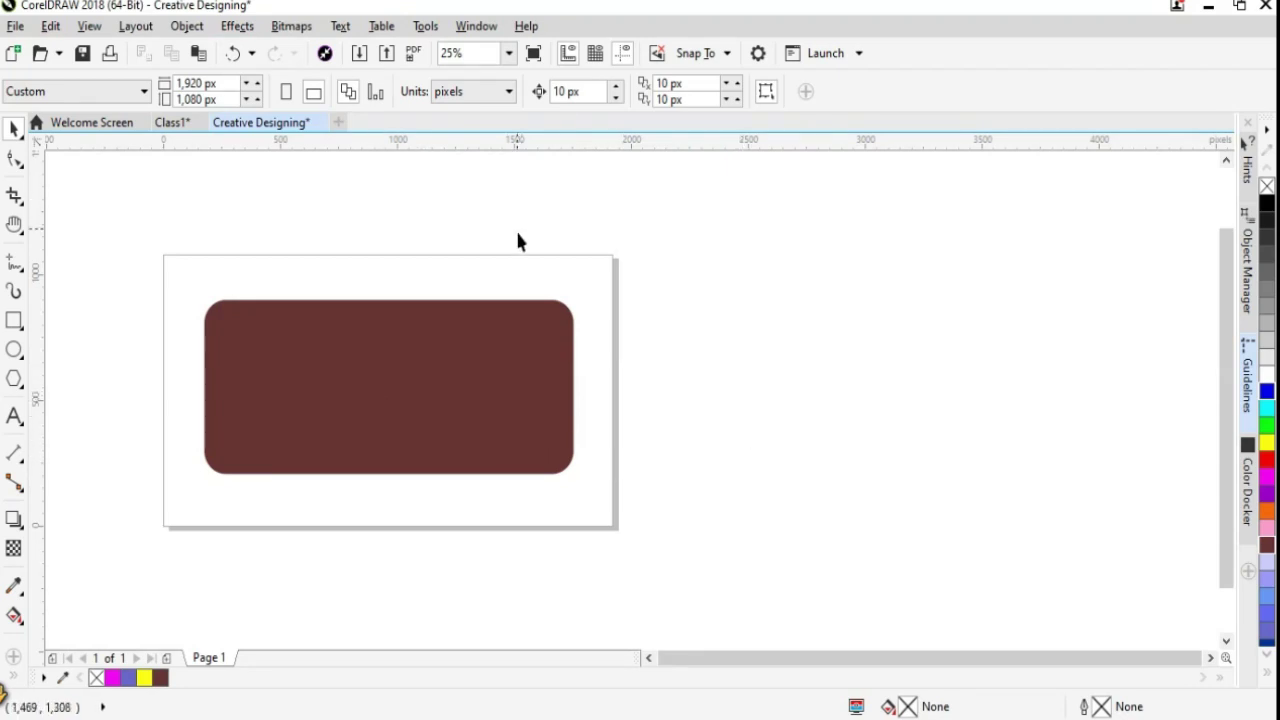
click(486, 420)
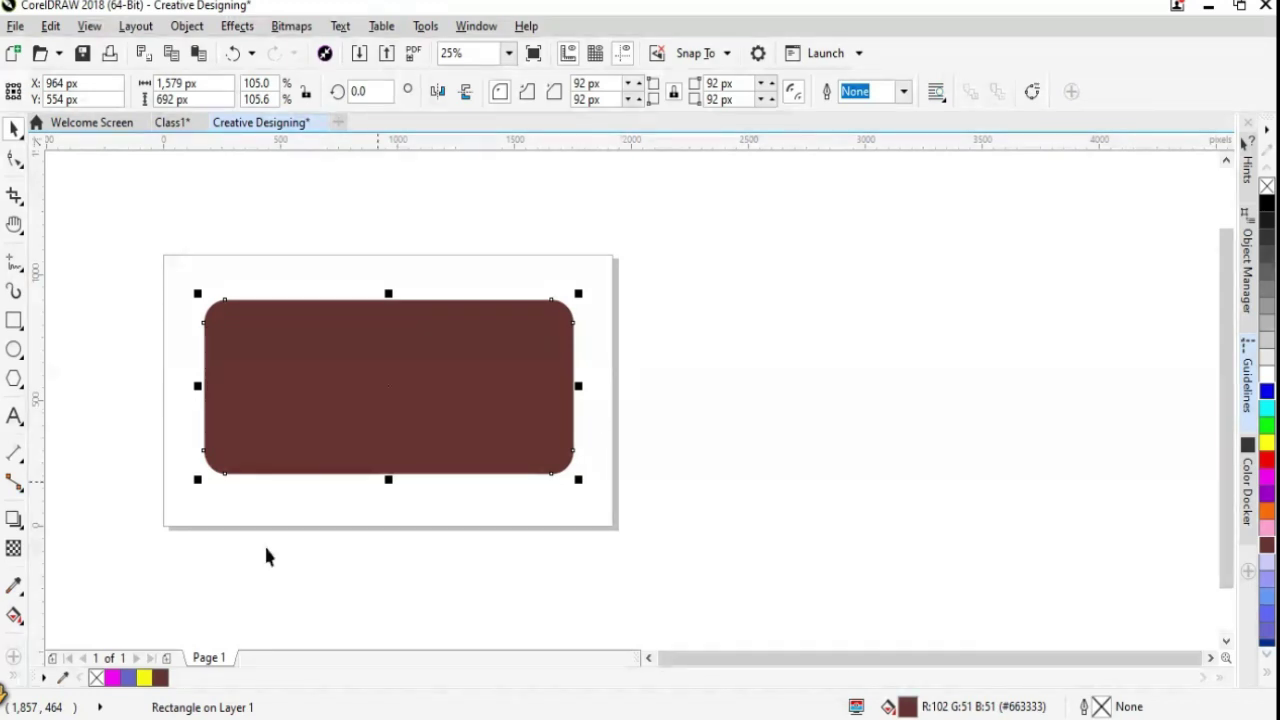
Try chamfered, scalloped and round corners, ending with 92 px chamfered corners
click(541, 96)
click(541, 96)
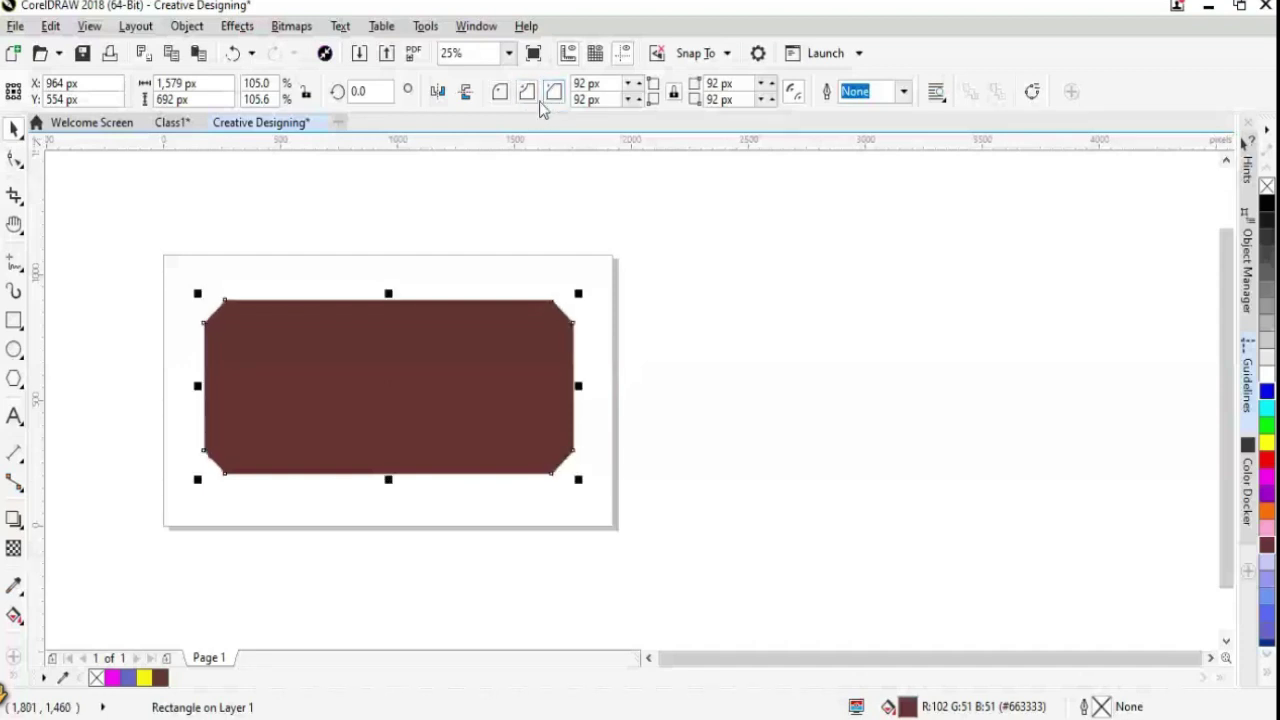
click(534, 98)
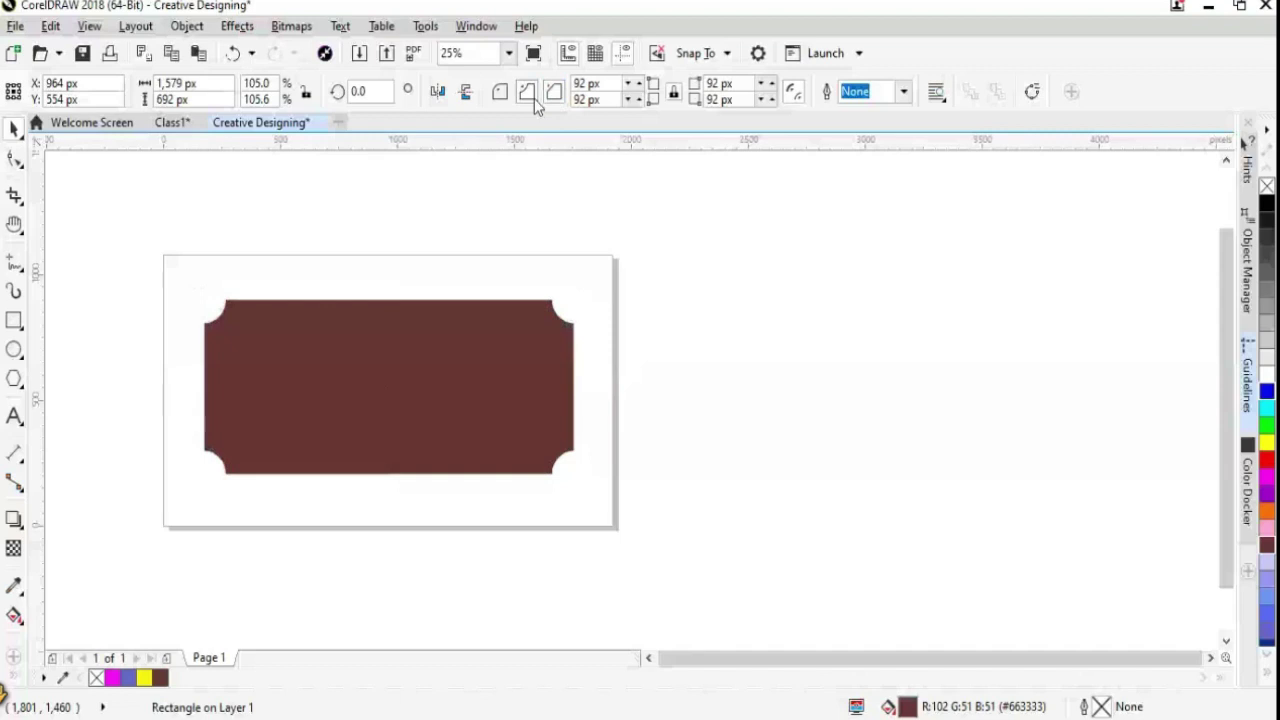
click(524, 94)
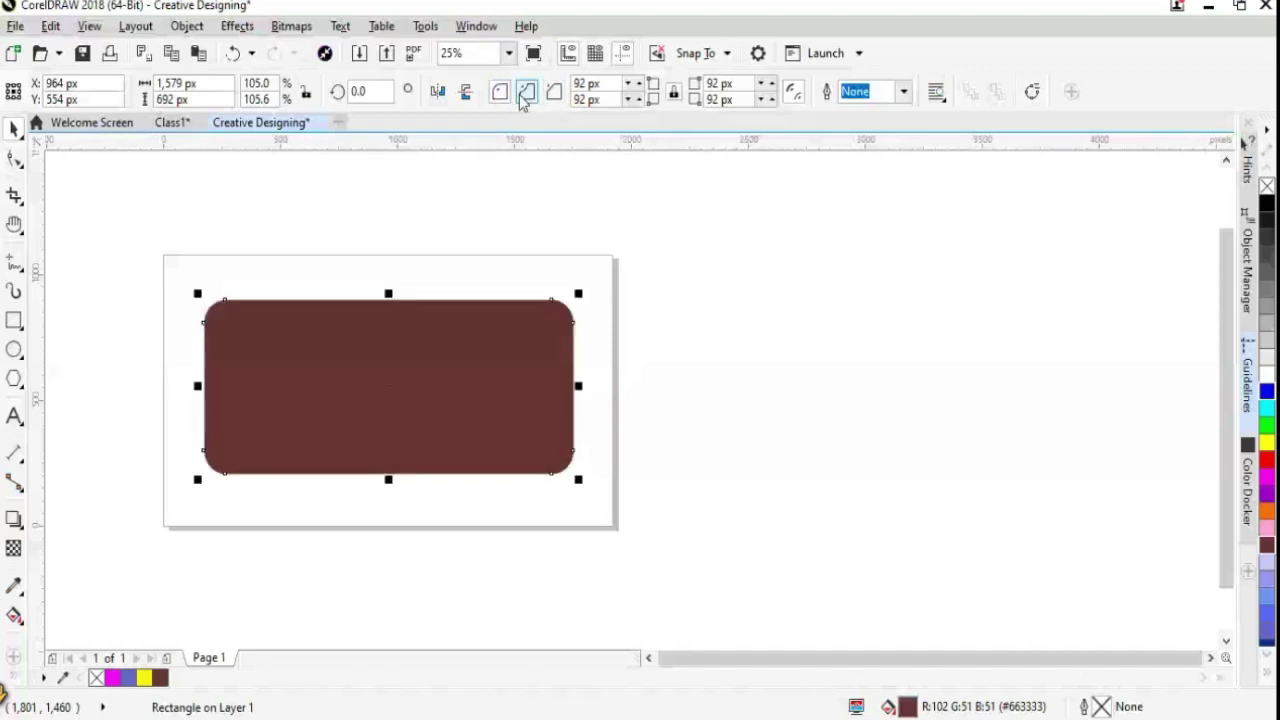
click(548, 98)
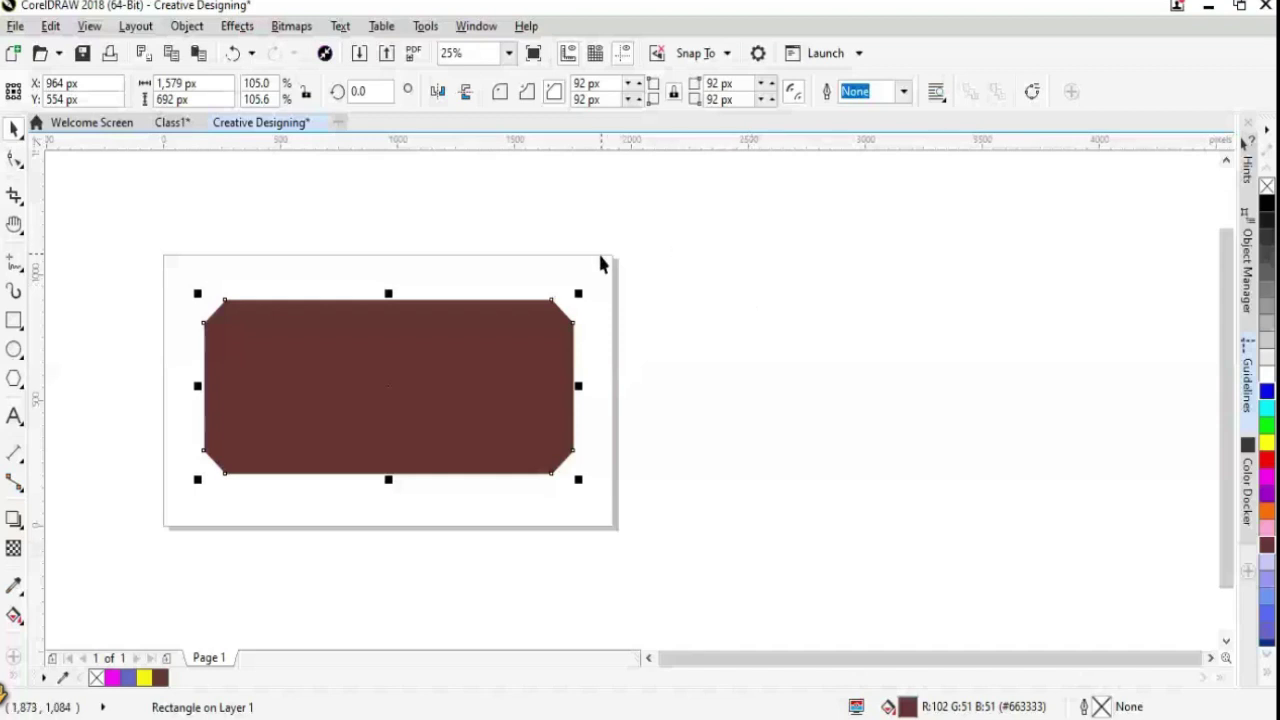
click(478, 27)
mouse_move(540, 315)
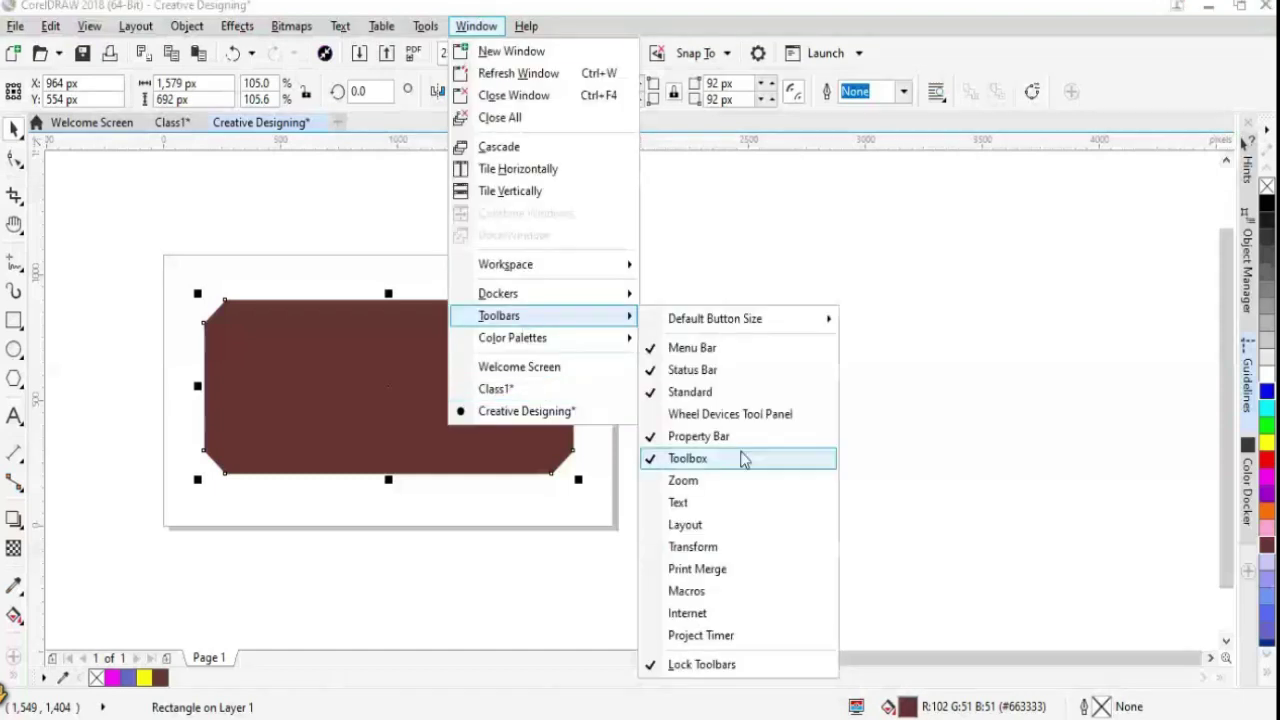
click(707, 443)
click(746, 499)
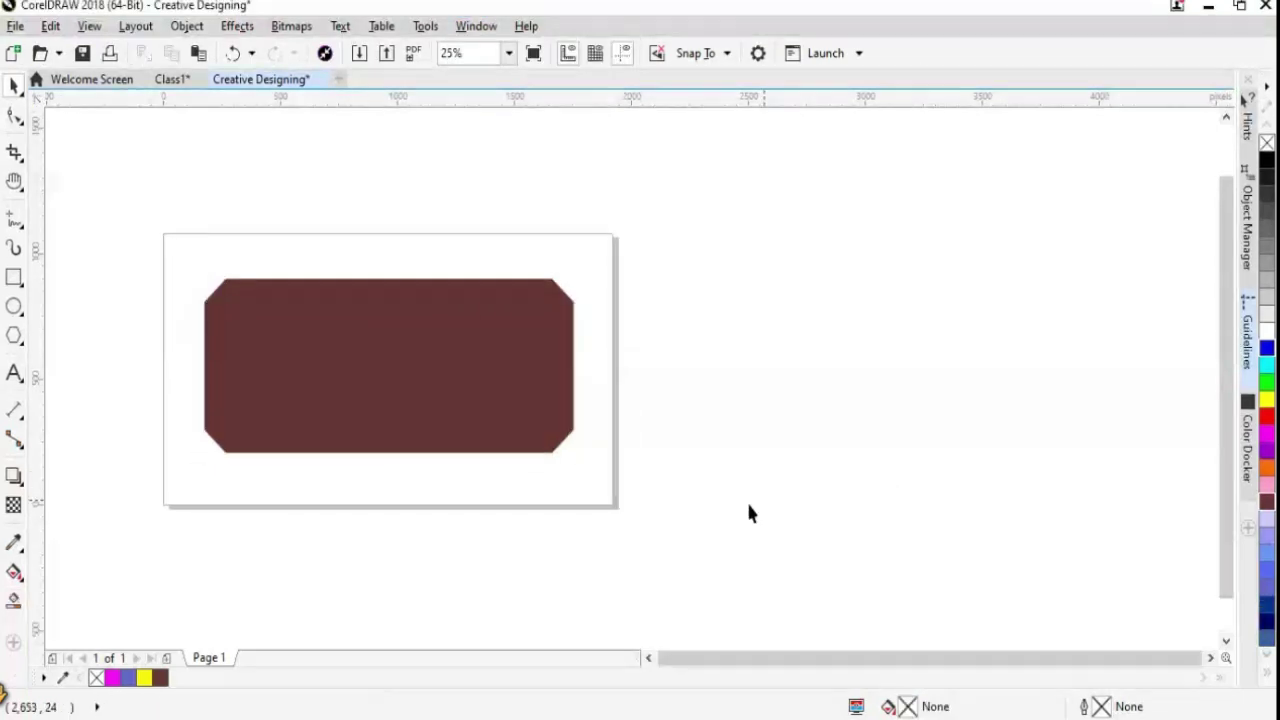
click(405, 345)
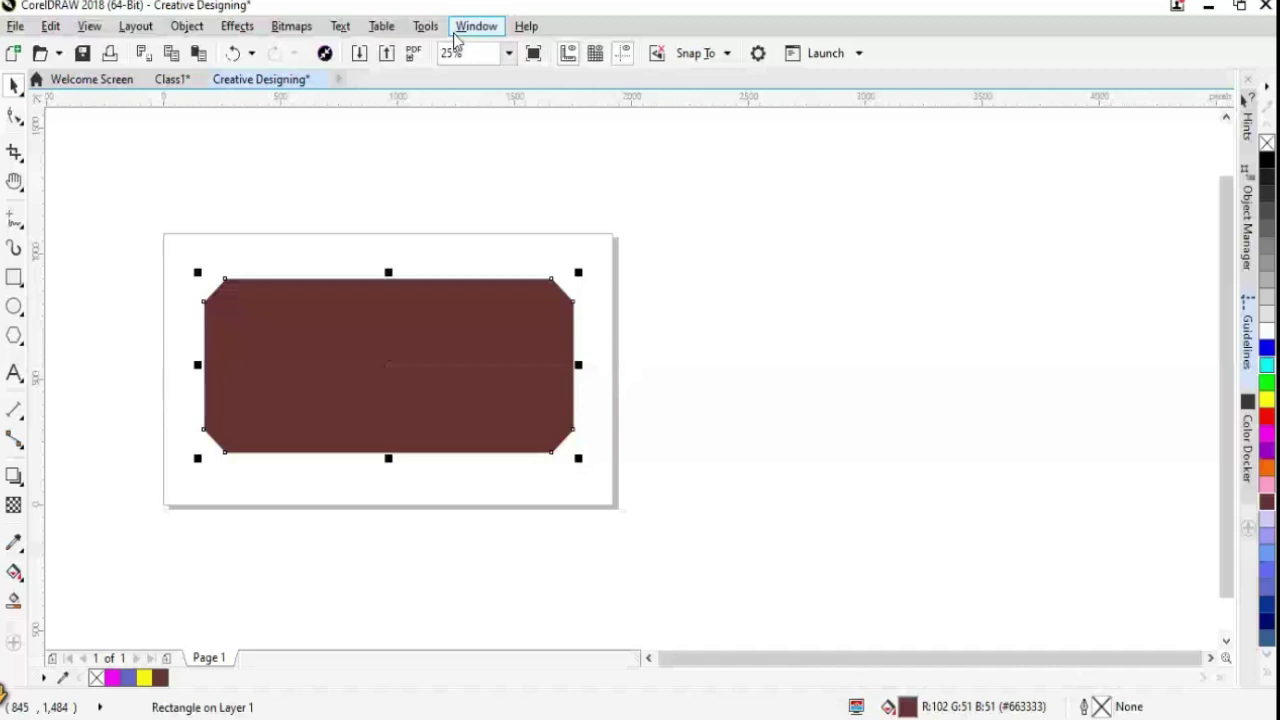
click(456, 30)
click(718, 434)
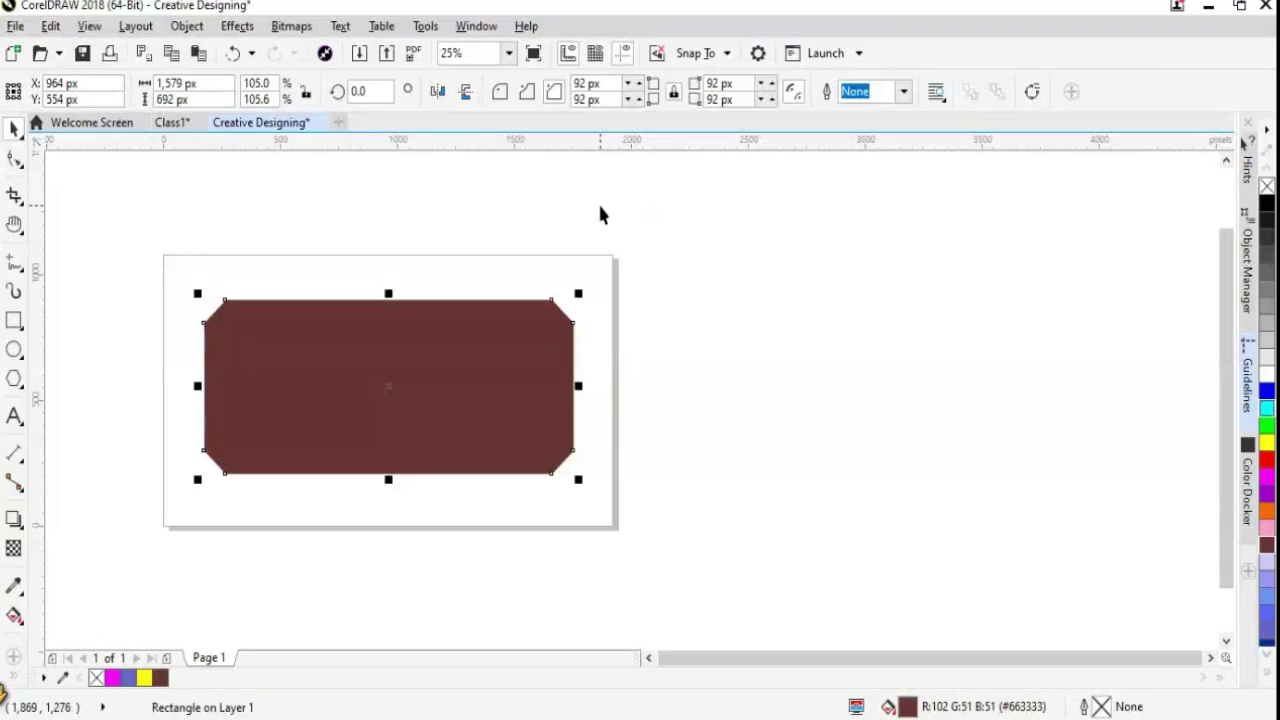
Restore round corners on the brown rectangle, then browse the Window > Toolbars list
click(500, 98)
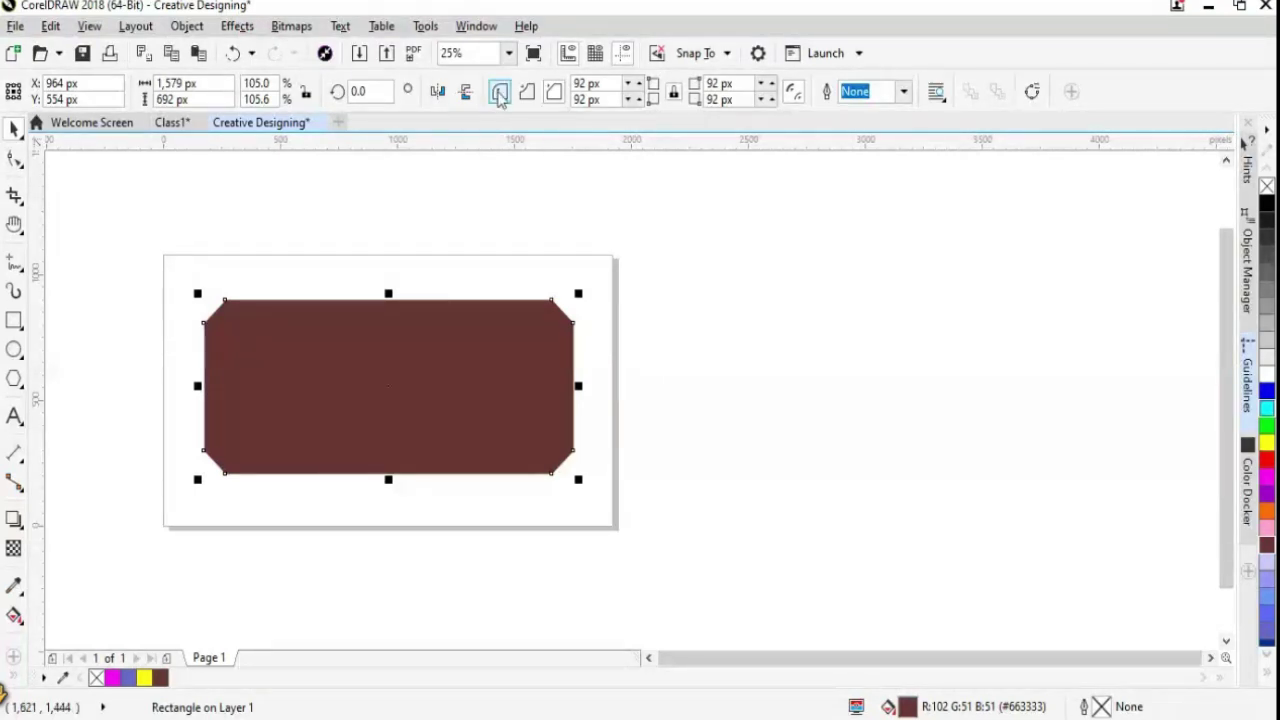
click(500, 95)
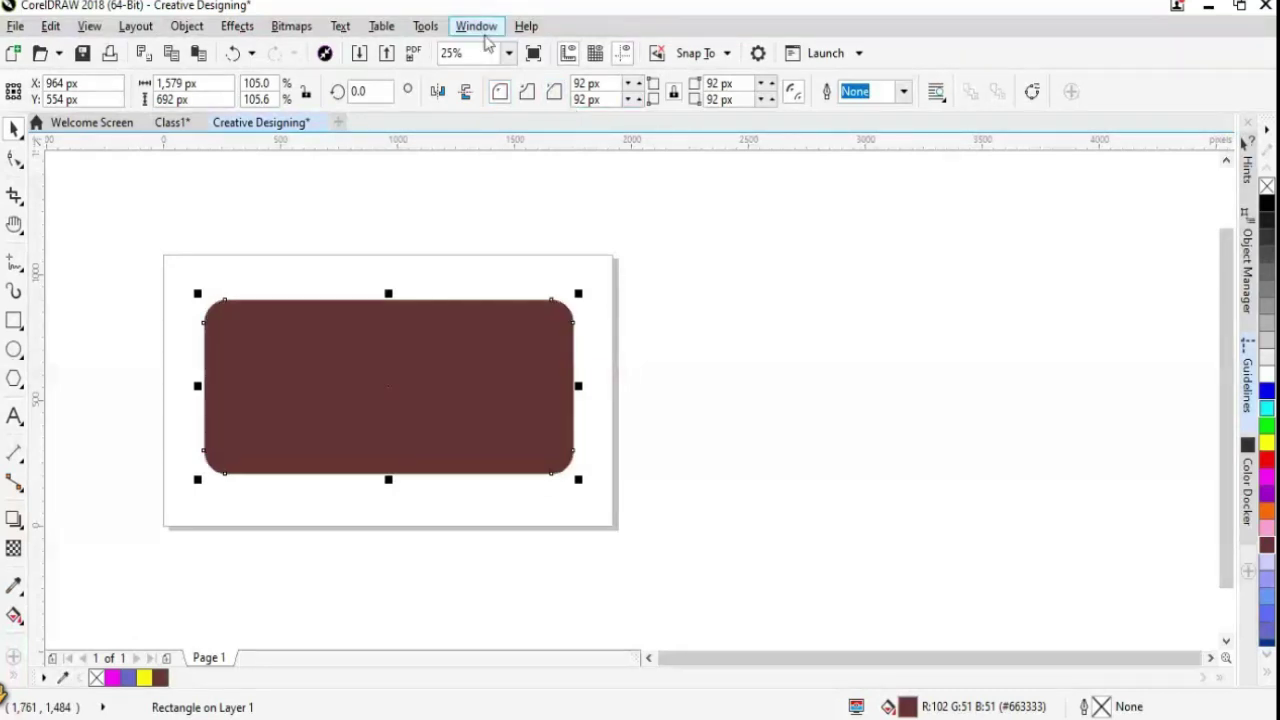
click(441, 377)
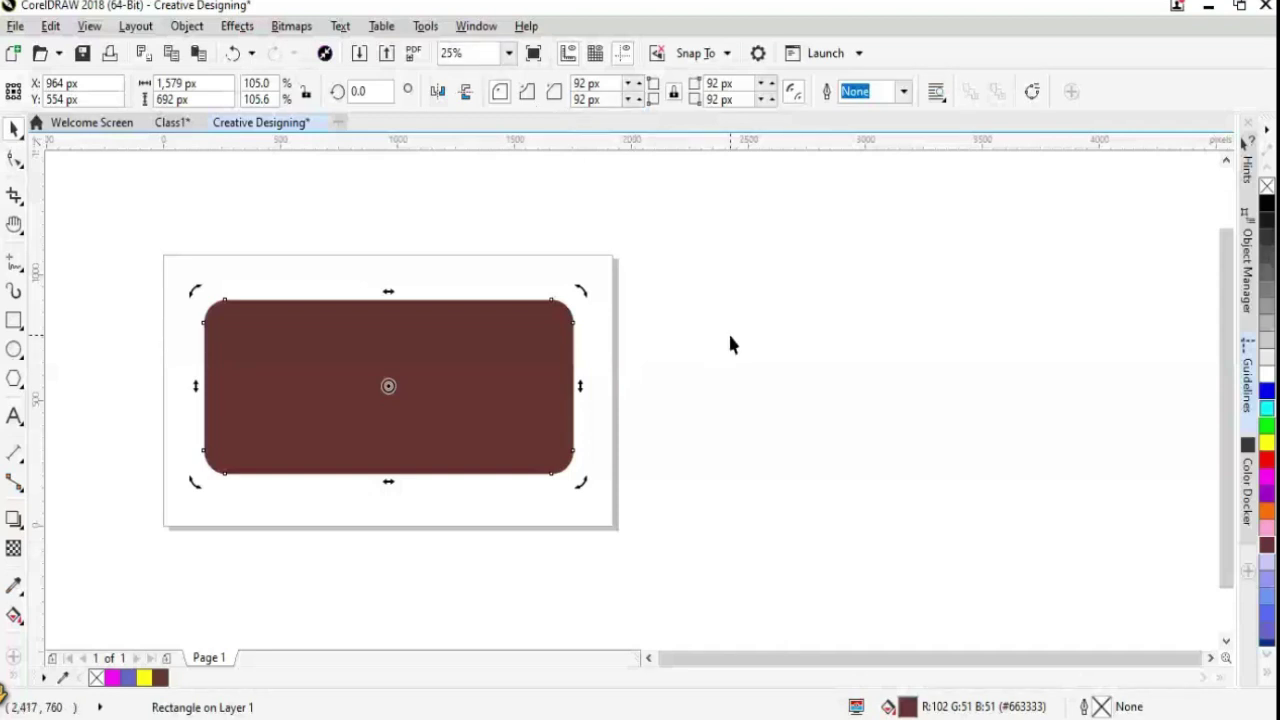
click(550, 330)
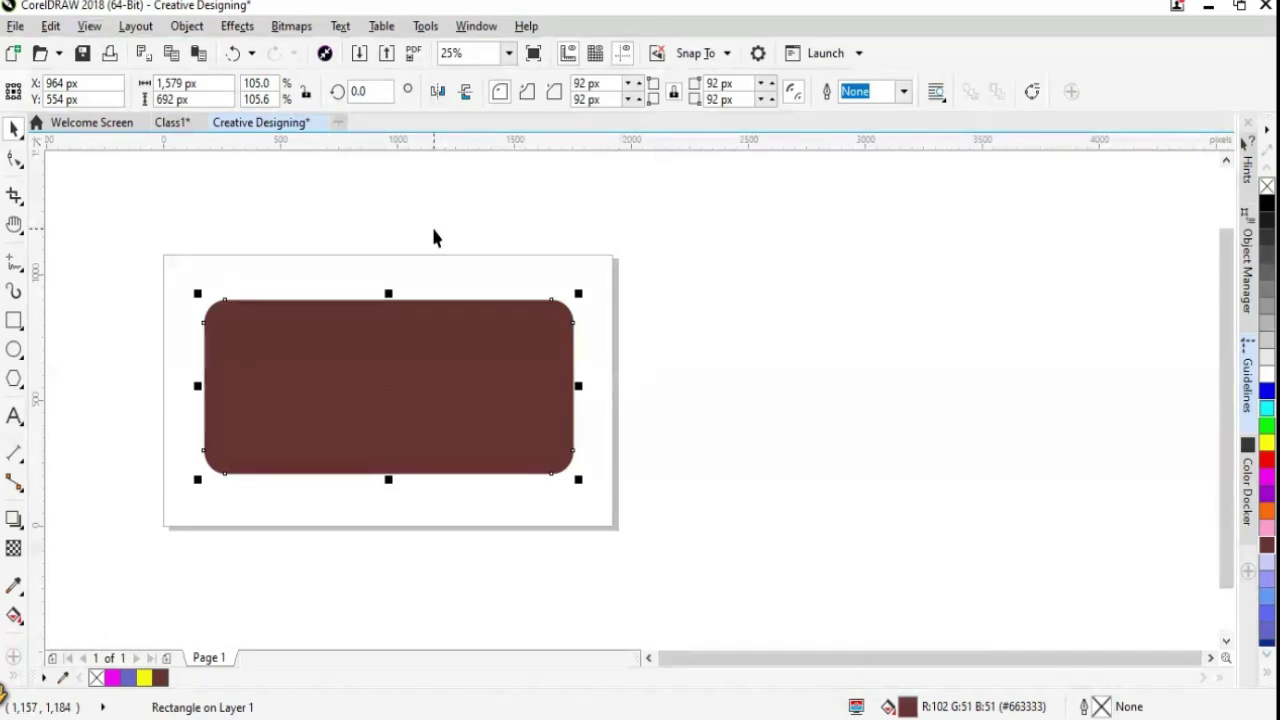
key(alt+w)
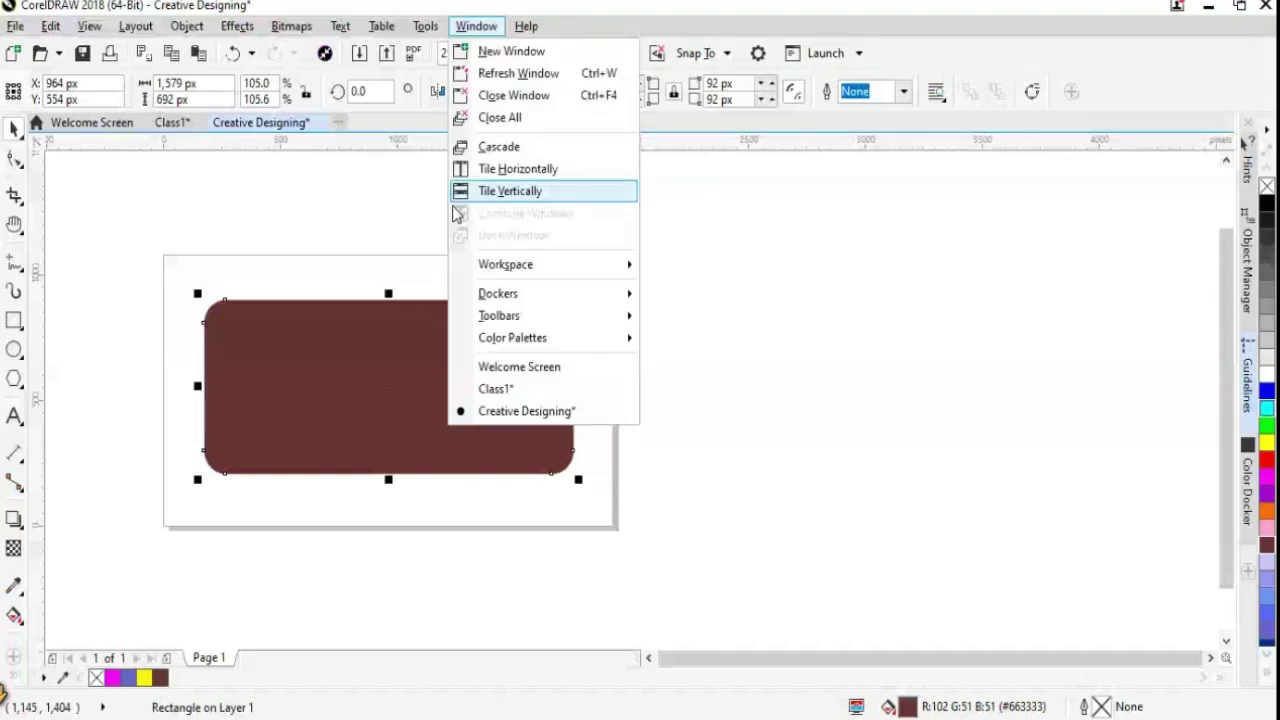
click(498, 315)
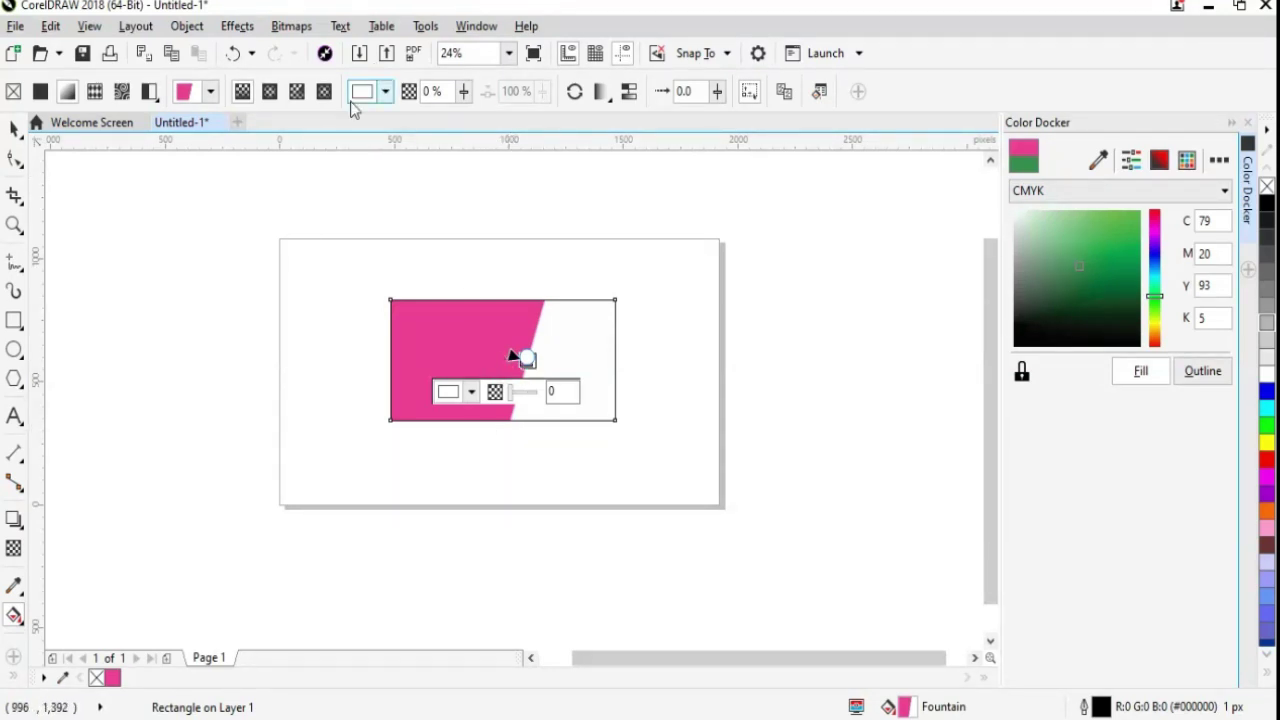
Remove the pink fountain fill and toggle the Property Bar off and back on
click(14, 92)
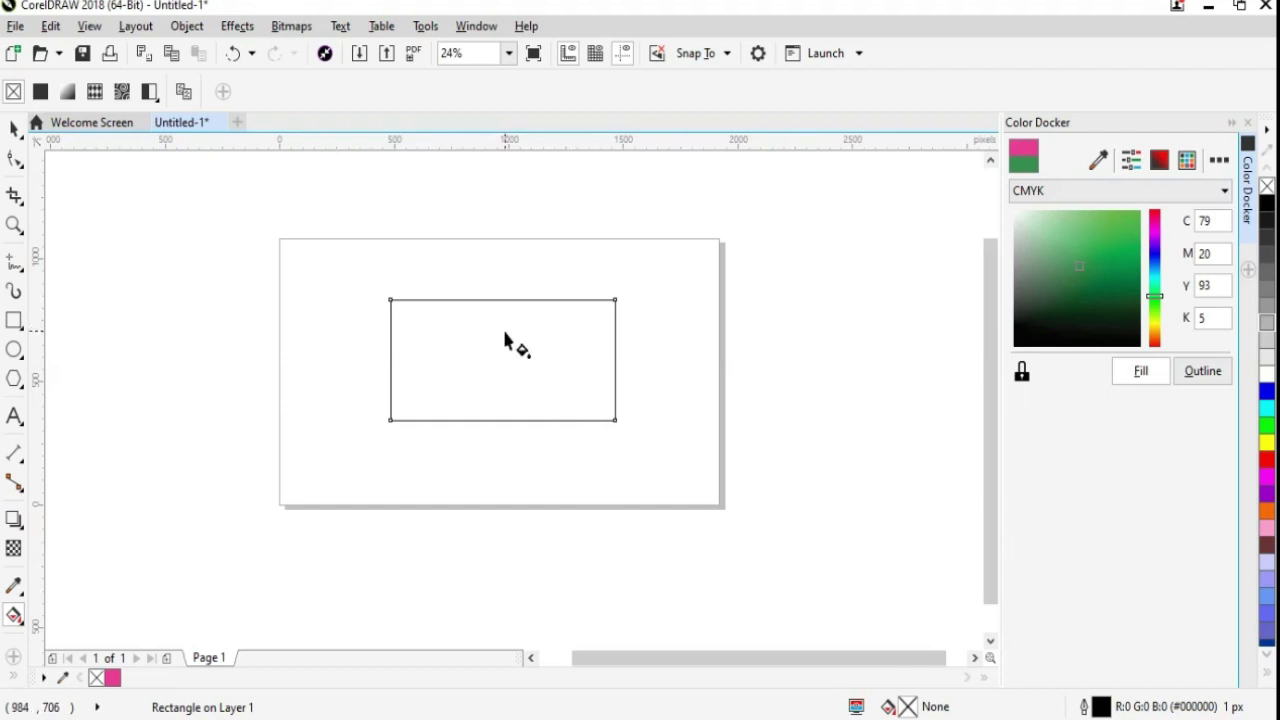
click(476, 26)
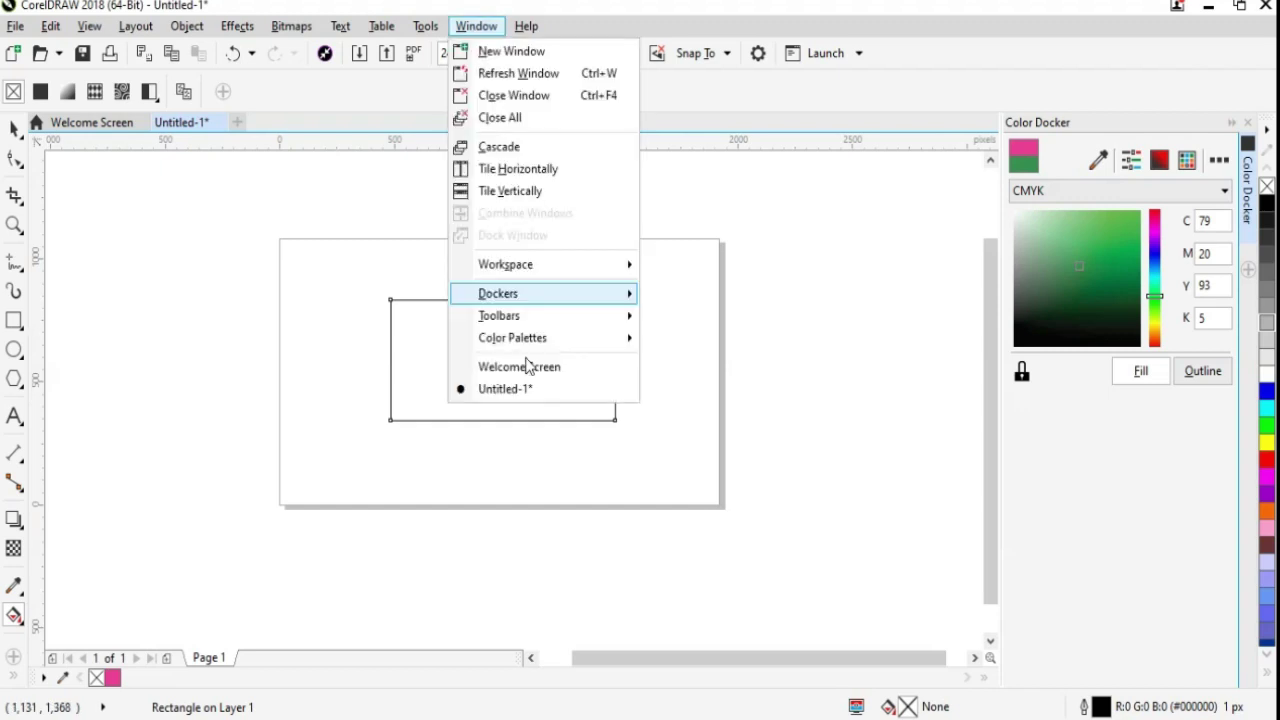
mouse_move(499, 315)
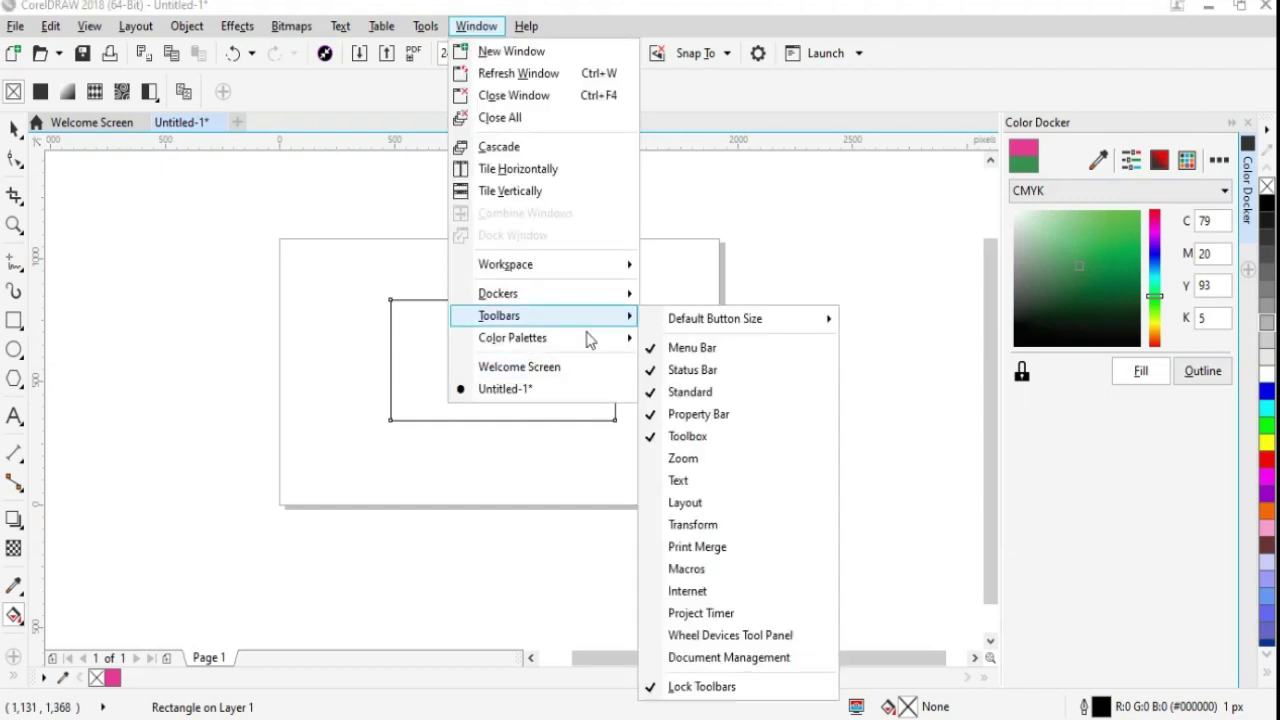
click(718, 414)
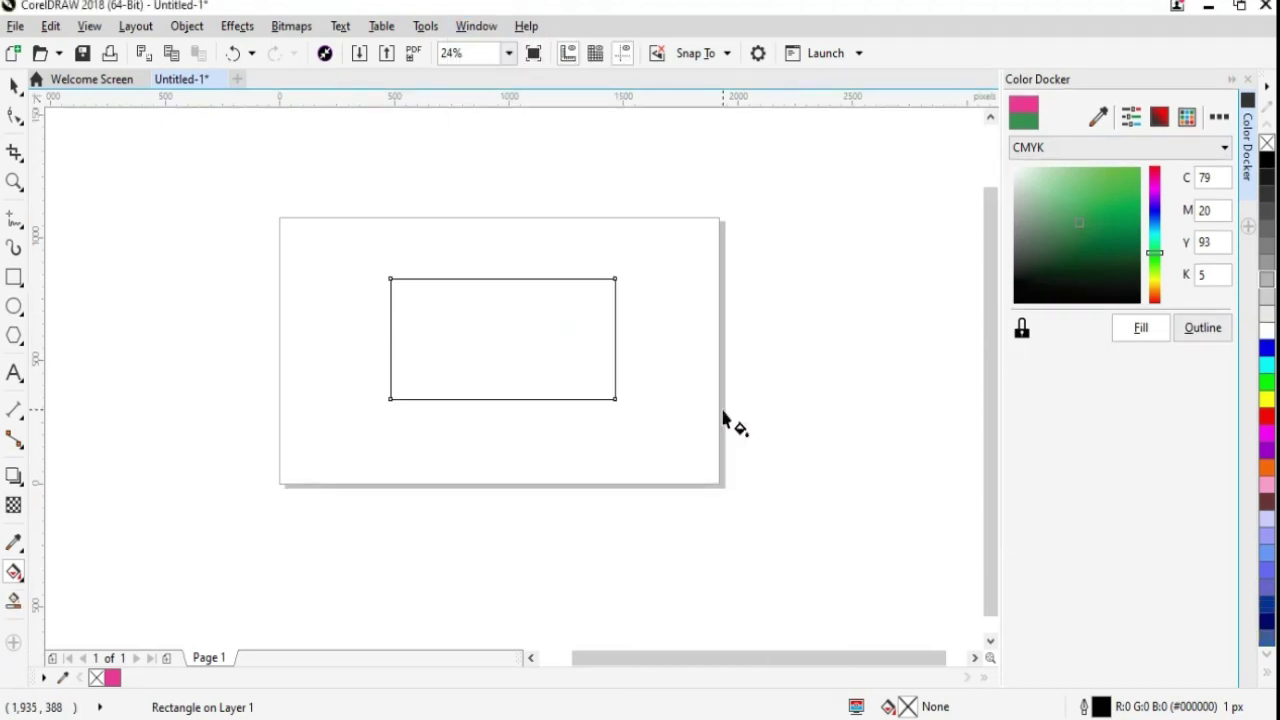
click(476, 26)
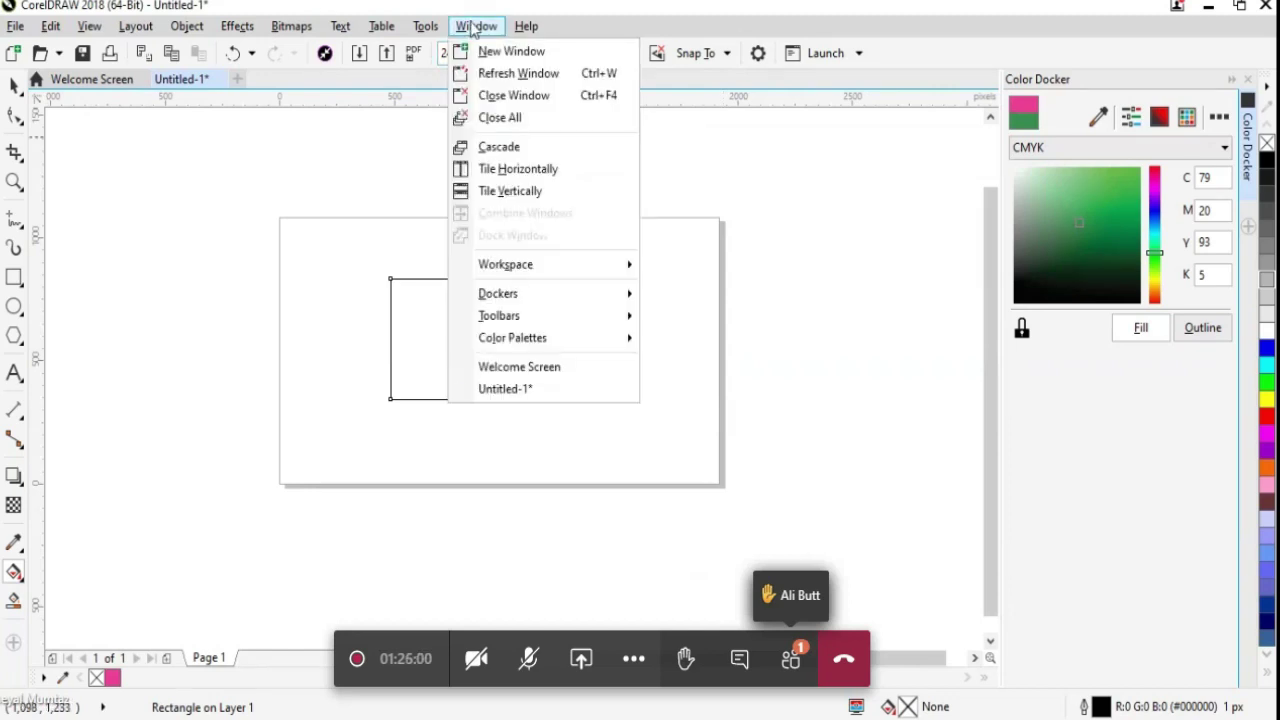
mouse_move(540, 315)
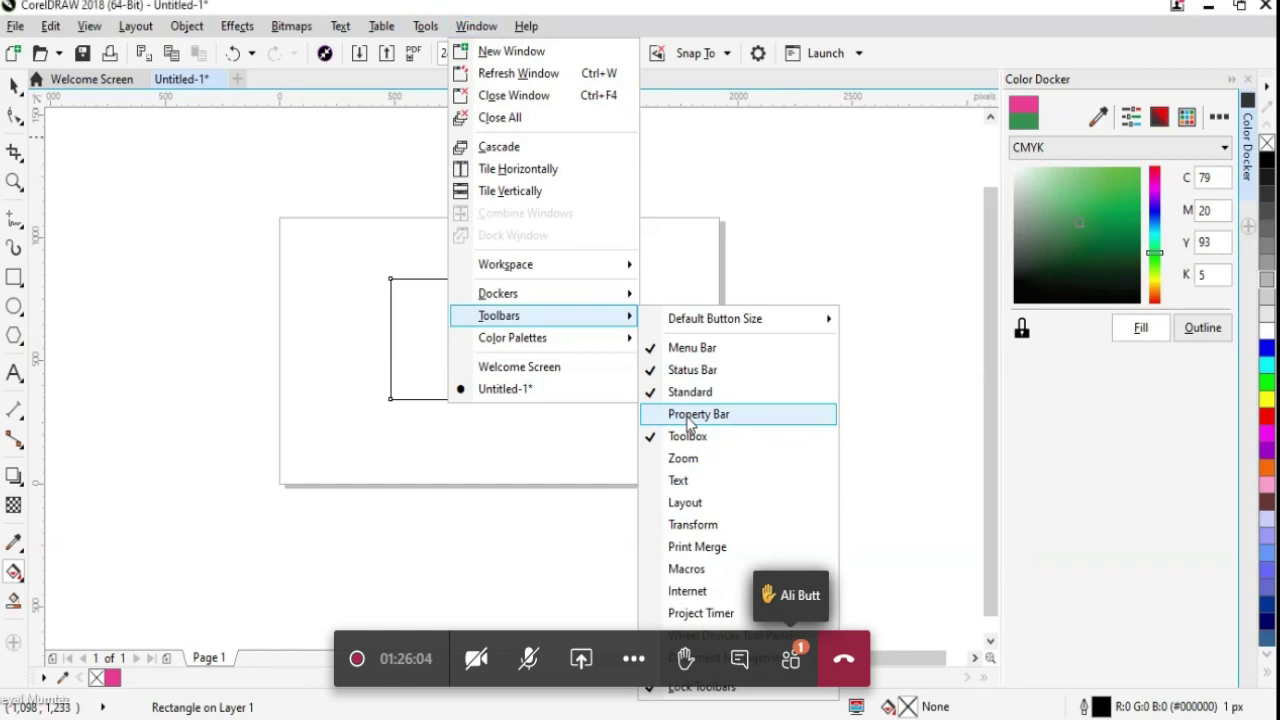
click(698, 414)
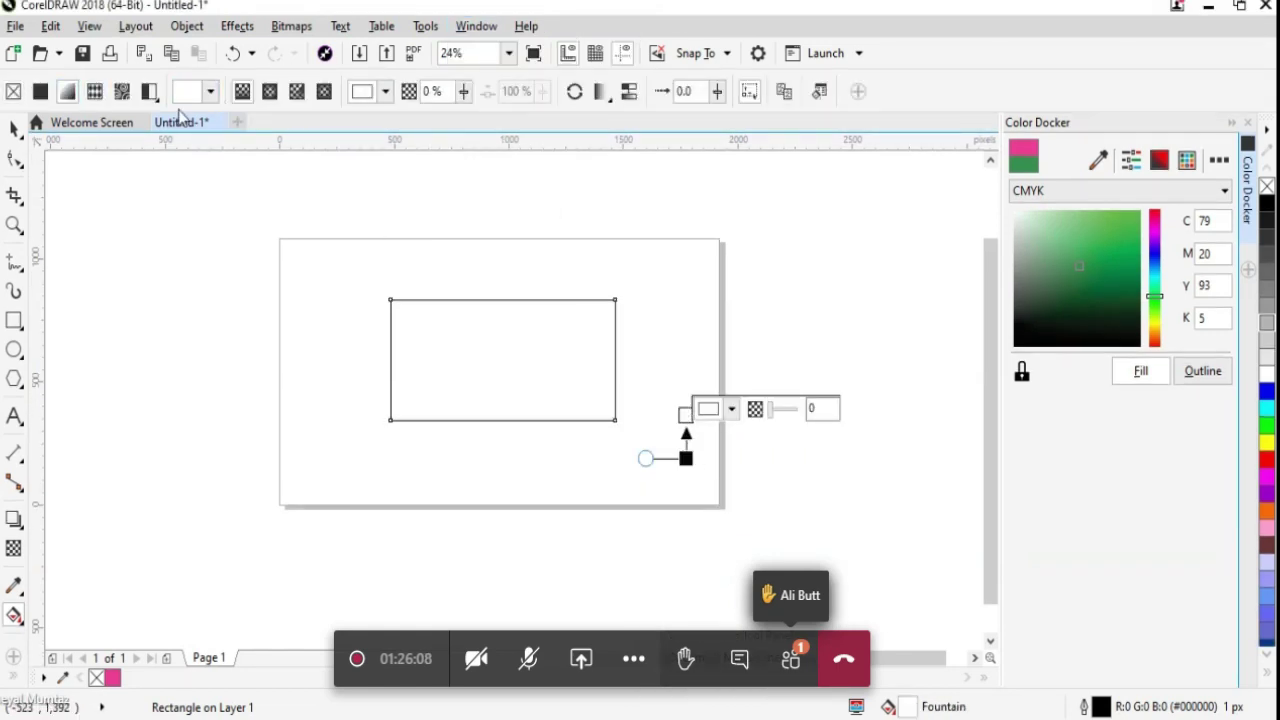
Drag a black-to-white fountain fill, then fill the rectangle pale green C11 M2 Y10 K0
drag(537, 337, 546, 321)
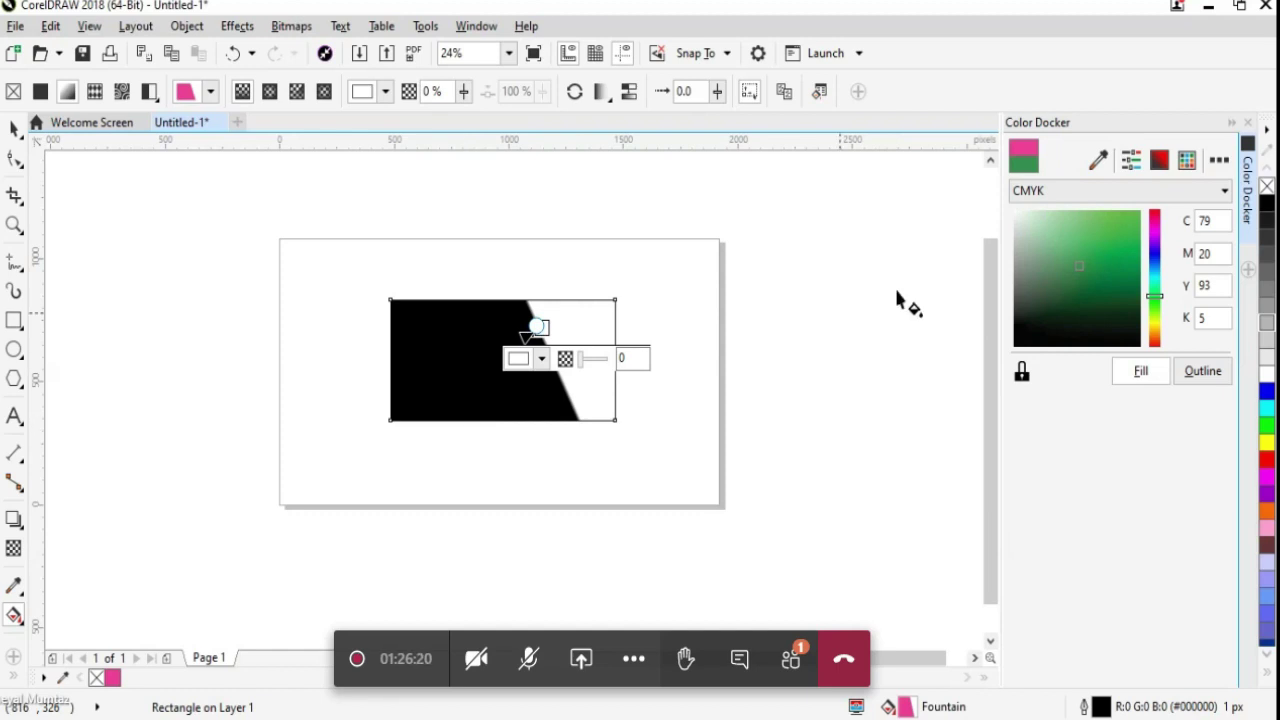
click(1019, 222)
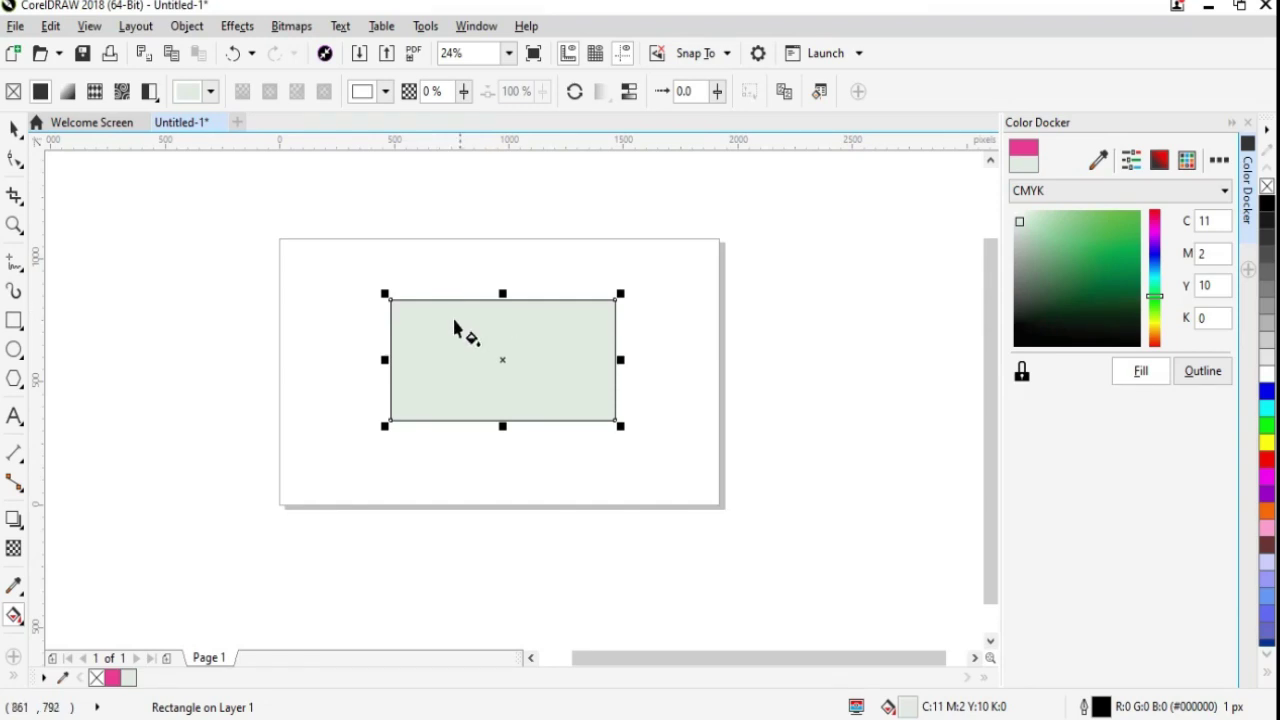
key(Escape)
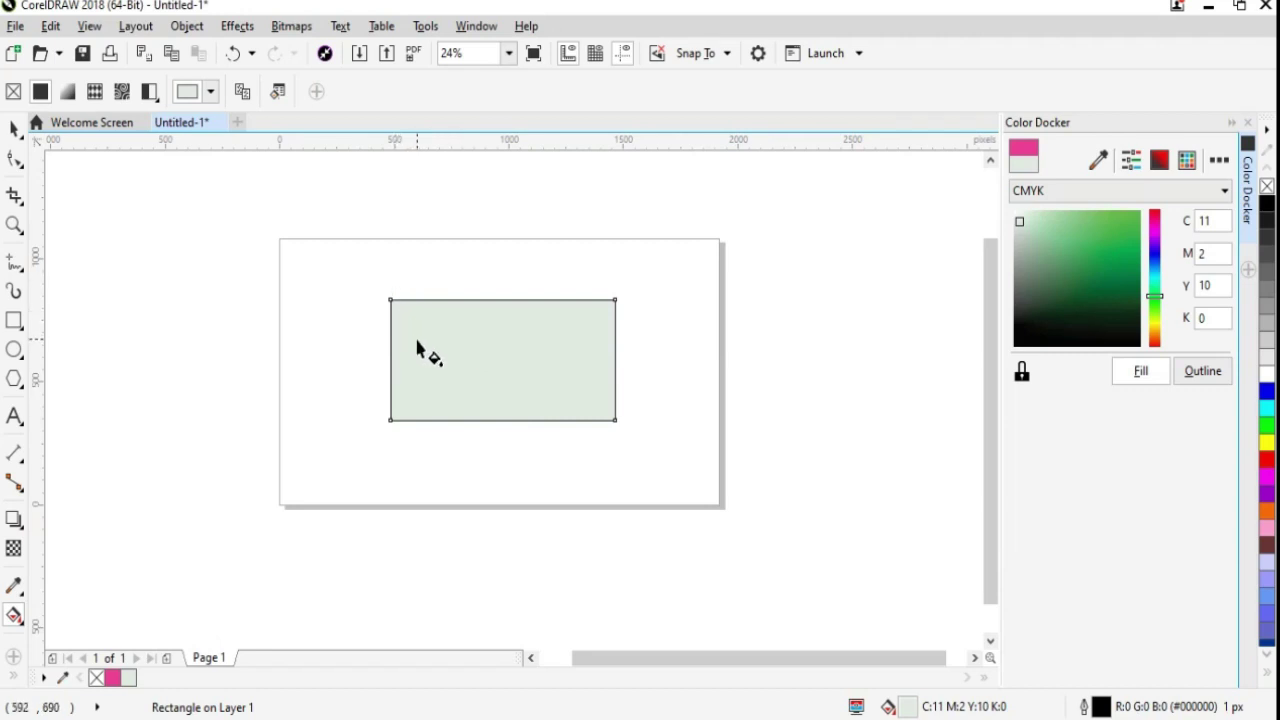
Check the toolbar visibility options, then switch back to the Pick tool
right_click(16, 624)
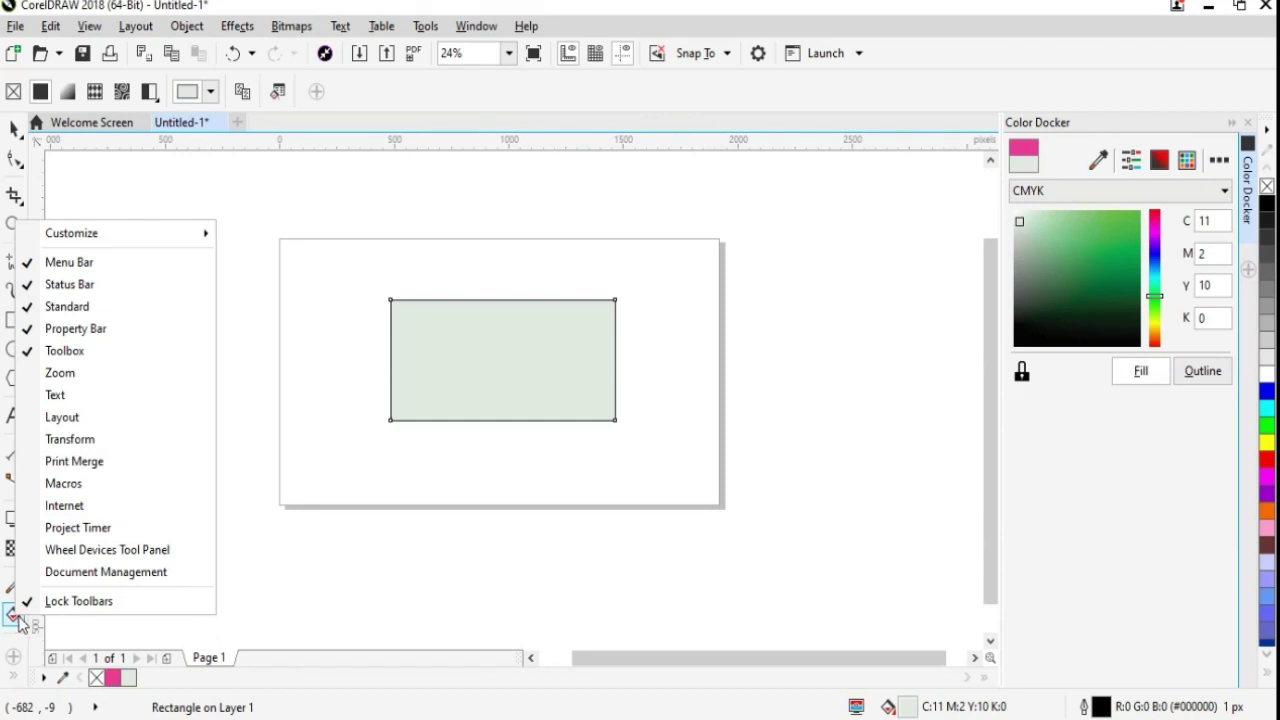
click(330, 538)
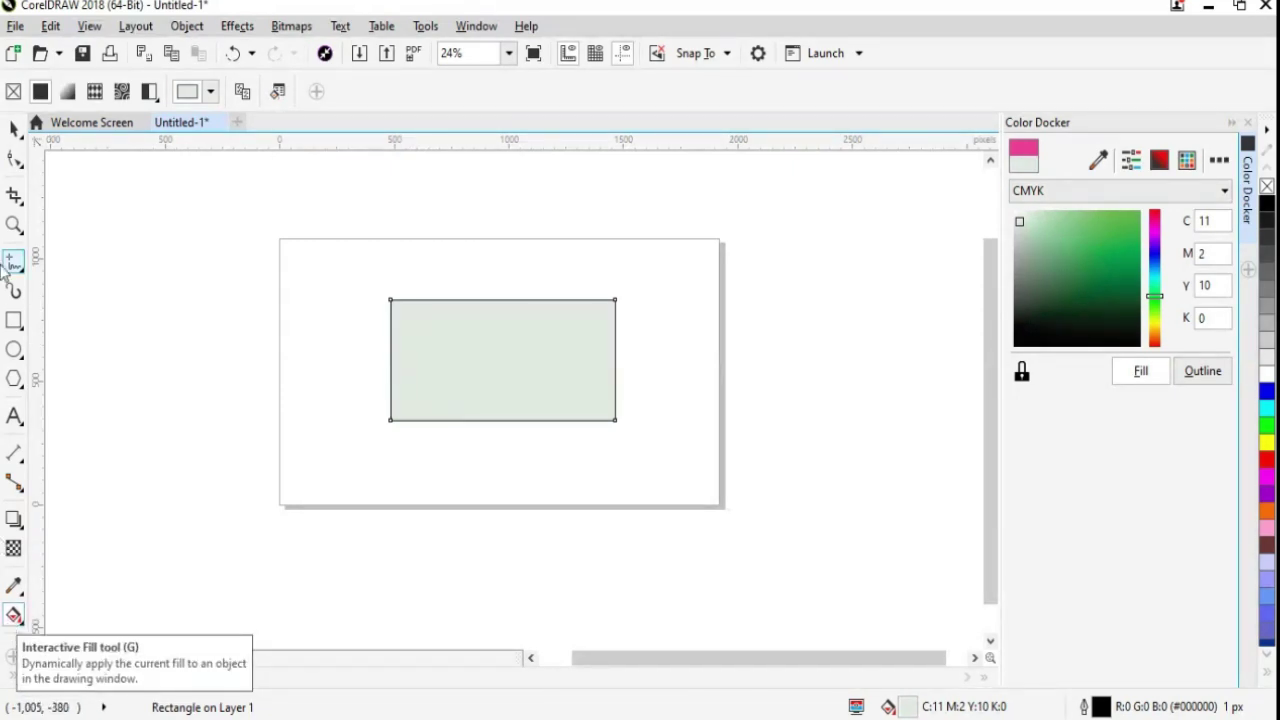
click(14, 130)
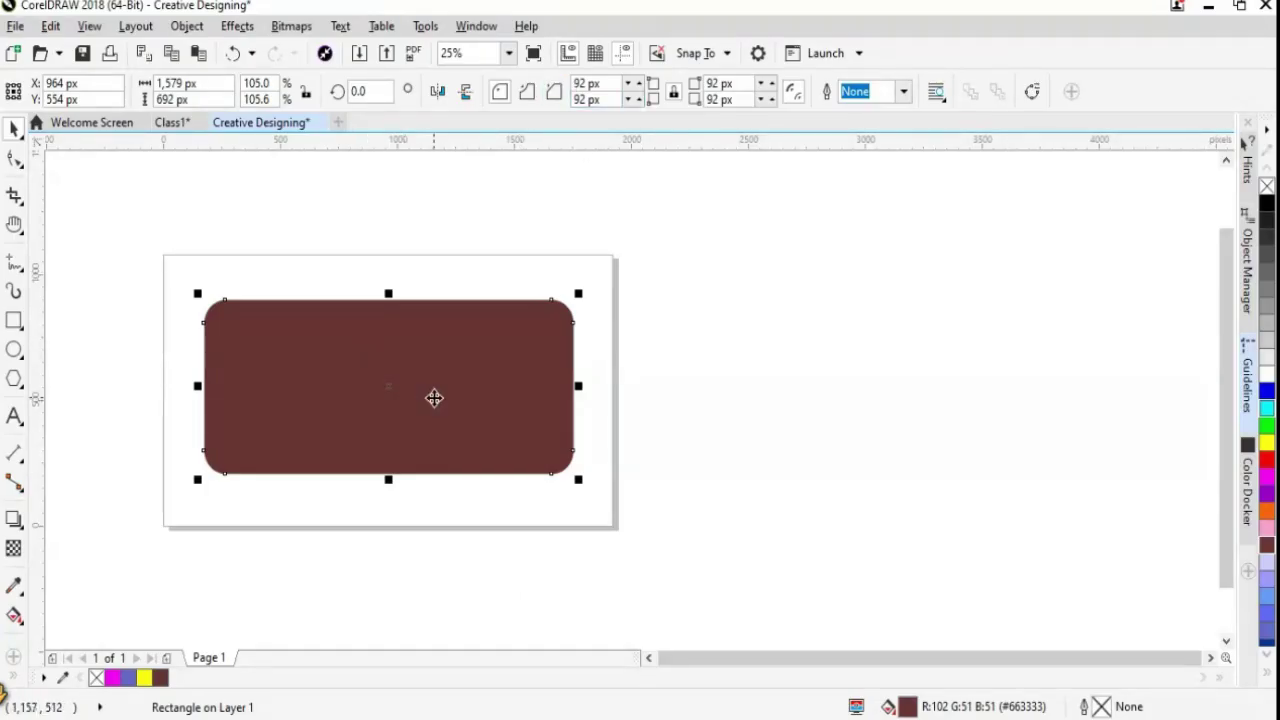
Scroll the corner radius up for larger rounding, then undo the extra rounding twice
double_click(590, 84)
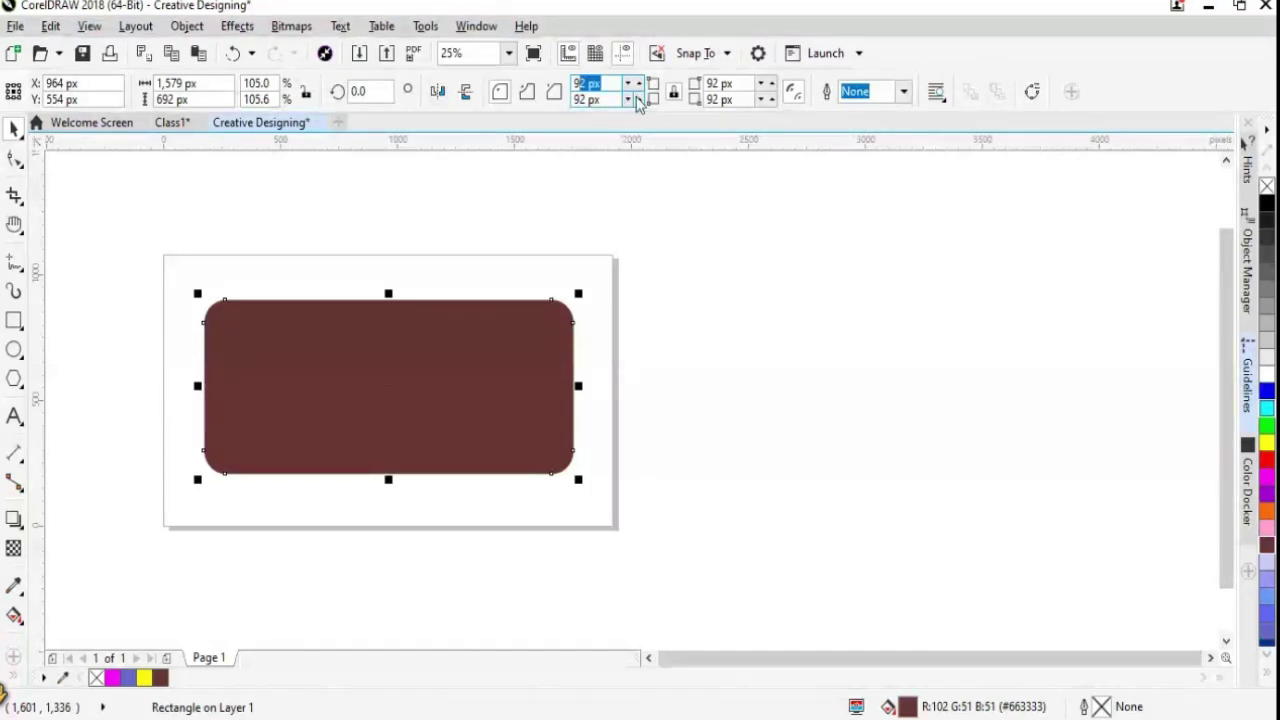
scroll(639, 104, up, 1)
scroll(639, 104, up, 2)
scroll(639, 104, up, 1)
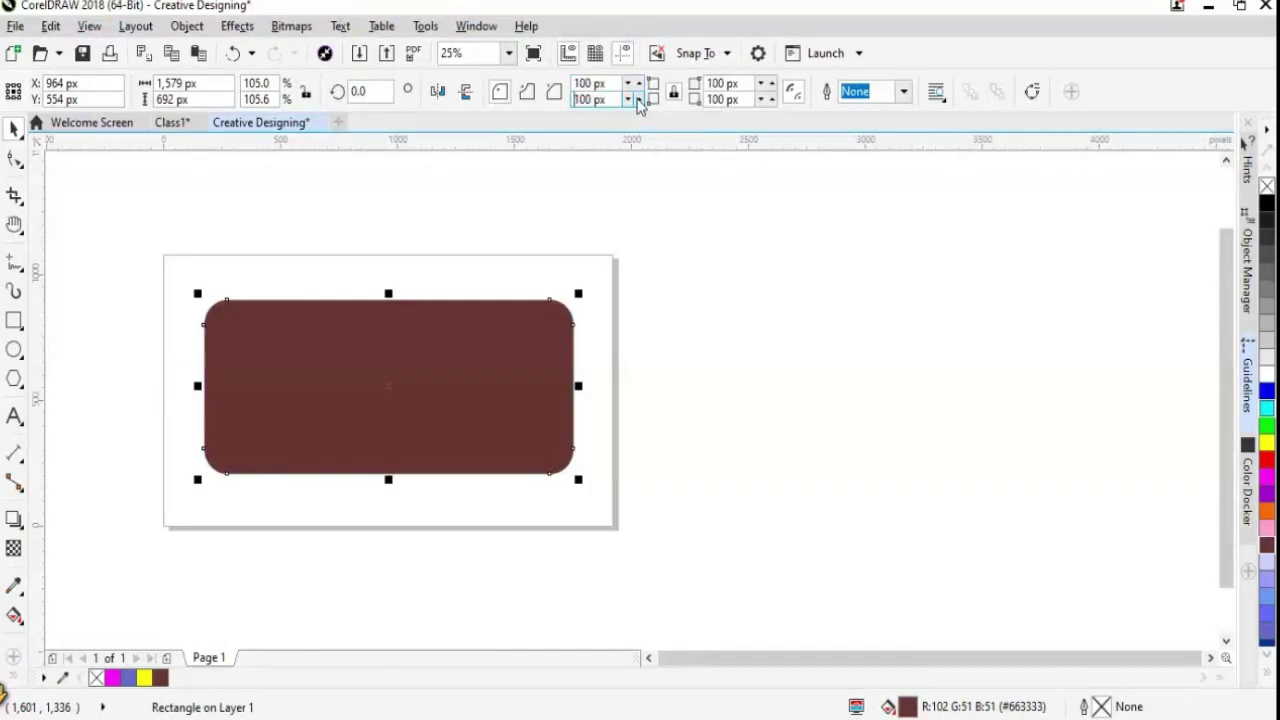
scroll(639, 100, up, 2)
scroll(640, 88, up, 3)
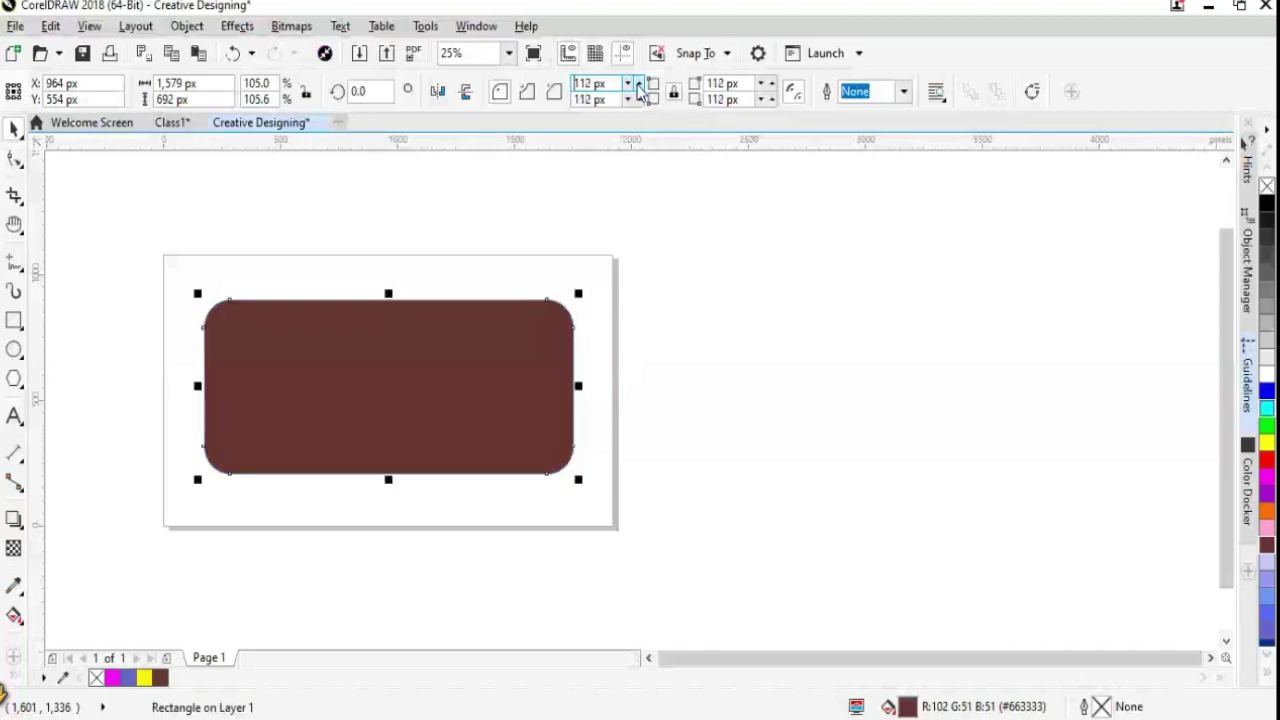
scroll(639, 88, up, 3)
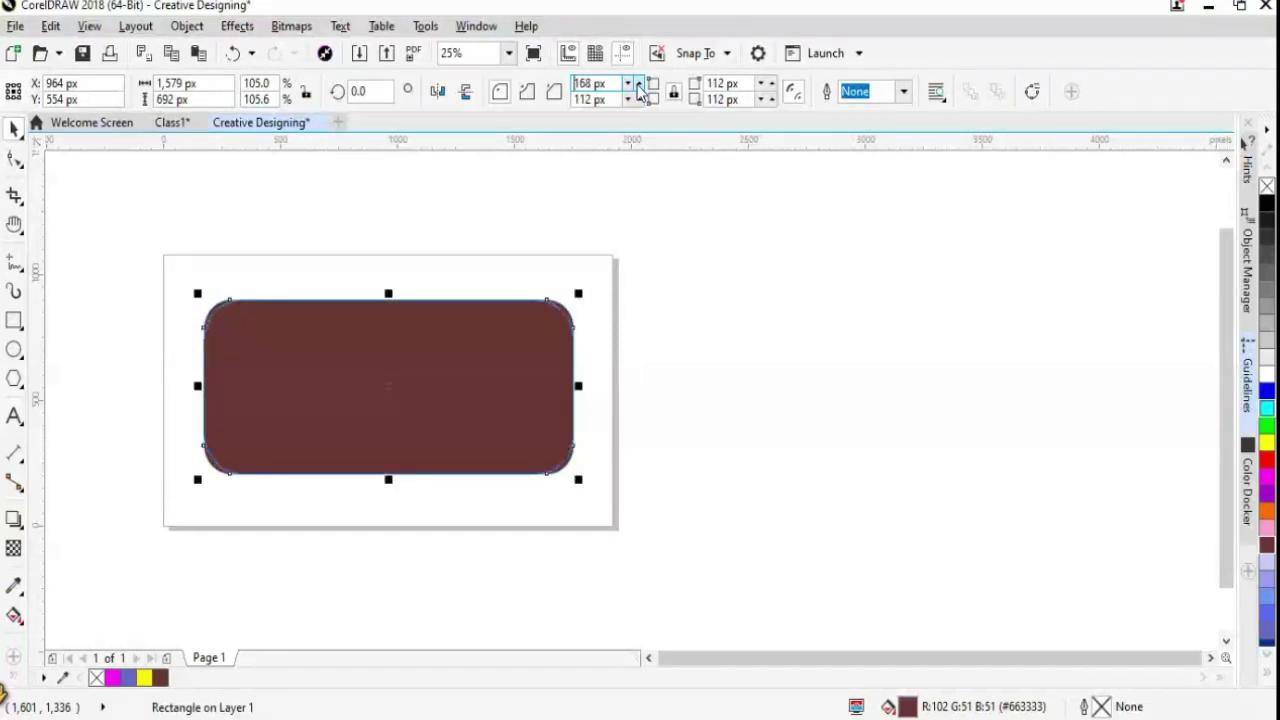
scroll(640, 88, up, 2)
scroll(640, 88, up, 2)
scroll(640, 88, up, 2)
scroll(640, 88, up, 2)
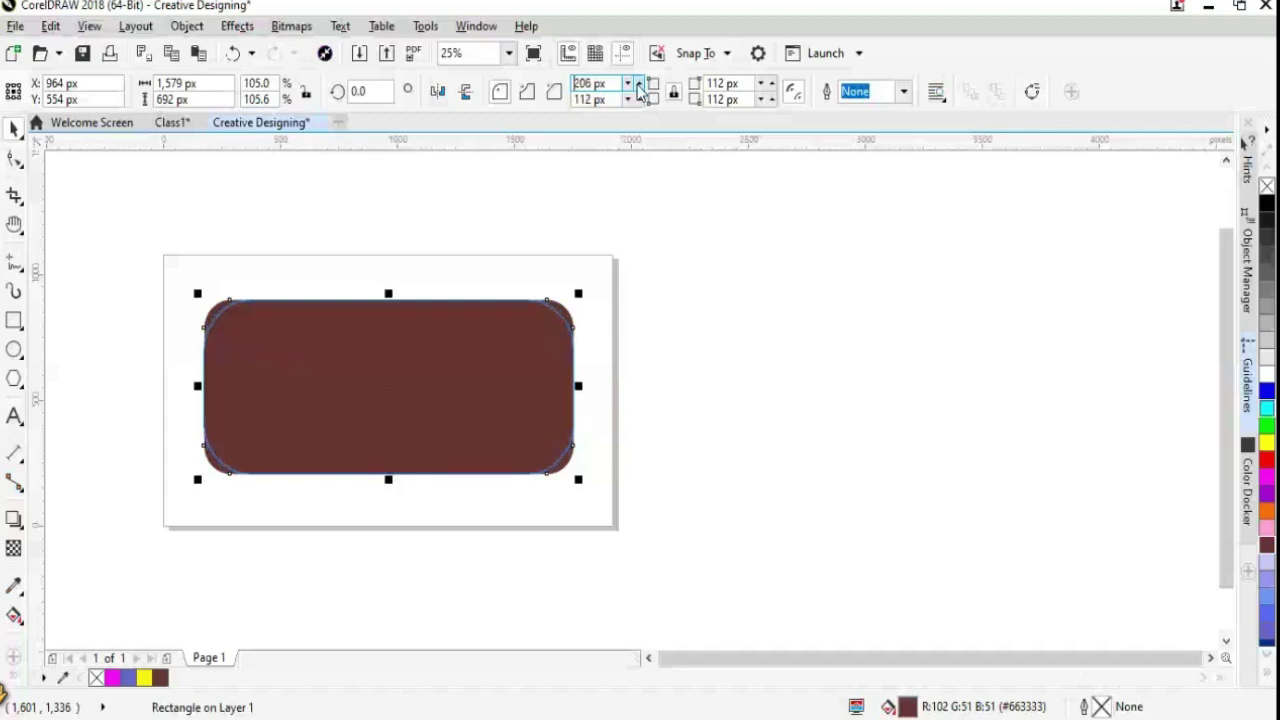
scroll(640, 88, up, 2)
scroll(640, 88, up, 1)
scroll(640, 88, up, 2)
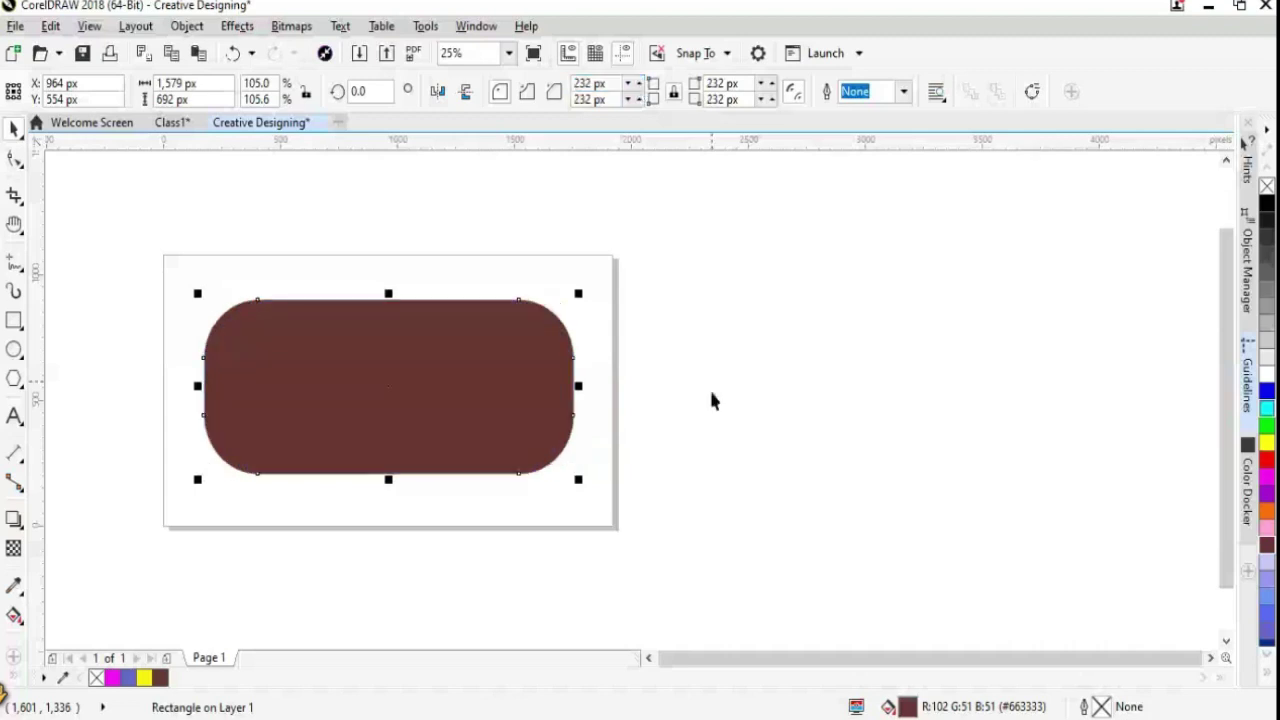
click(697, 440)
click(486, 443)
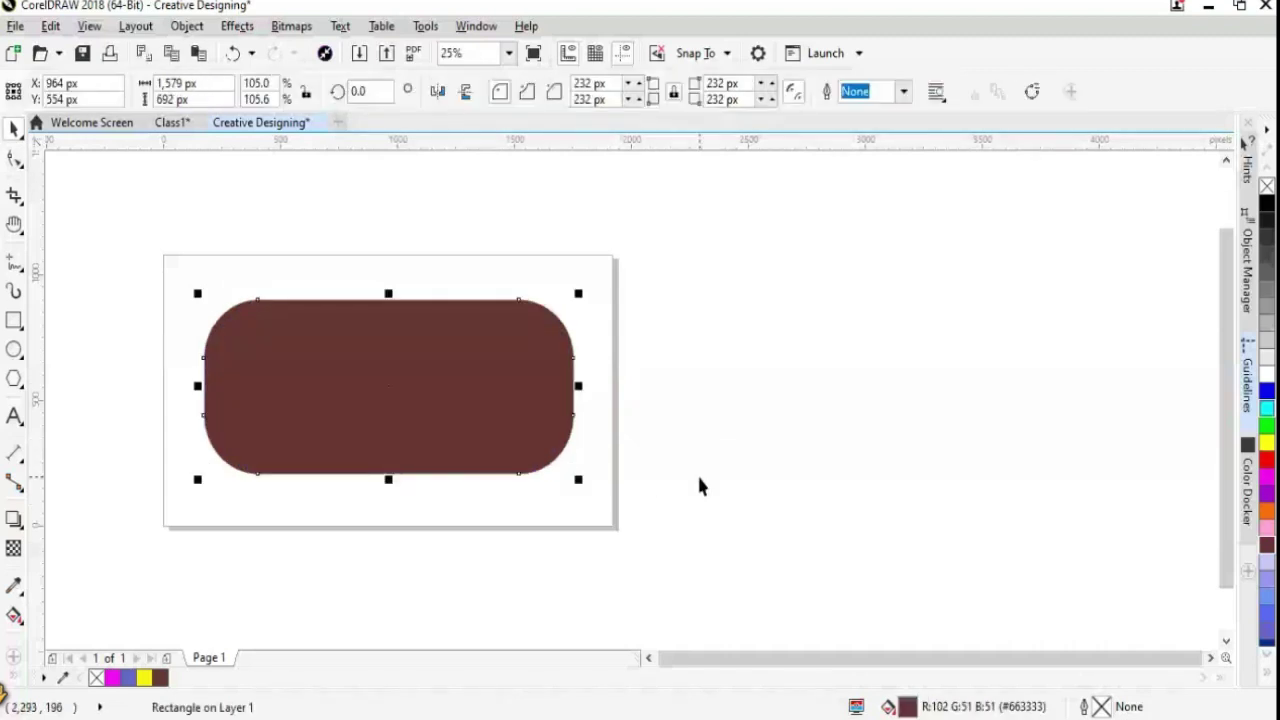
key(ctrl+z)
key(ctrl+z)
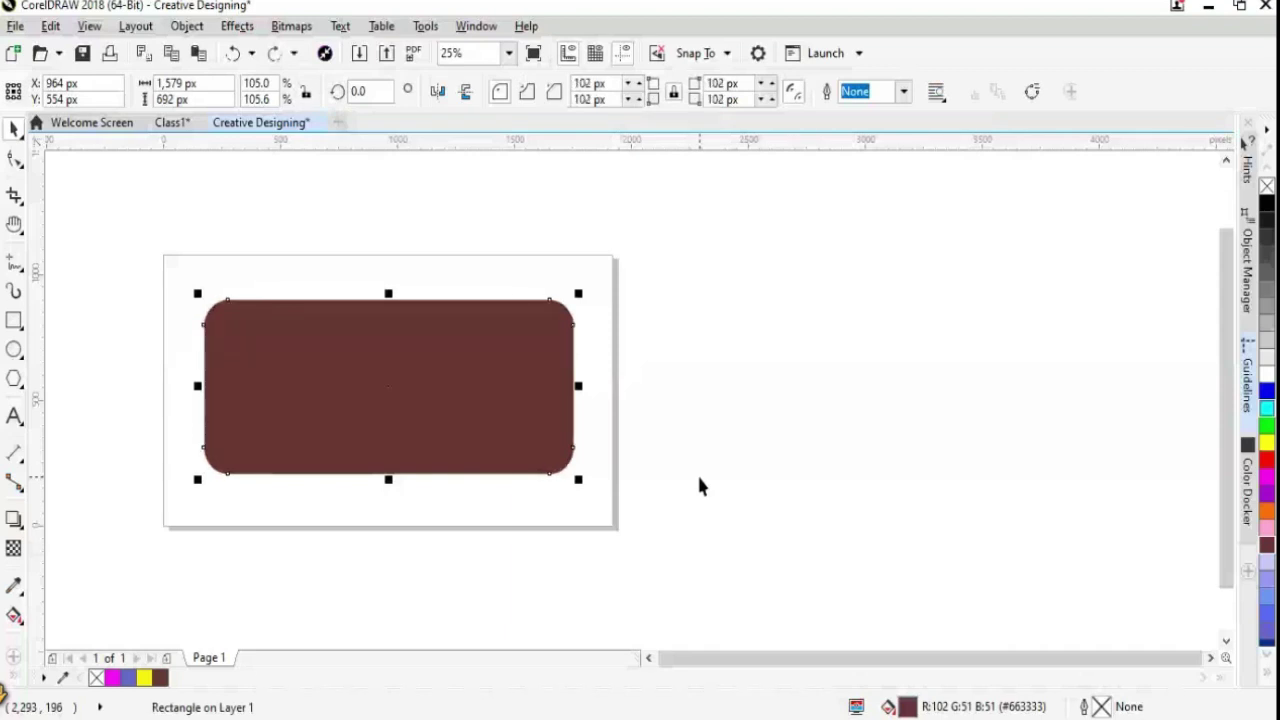
key(ctrl+z)
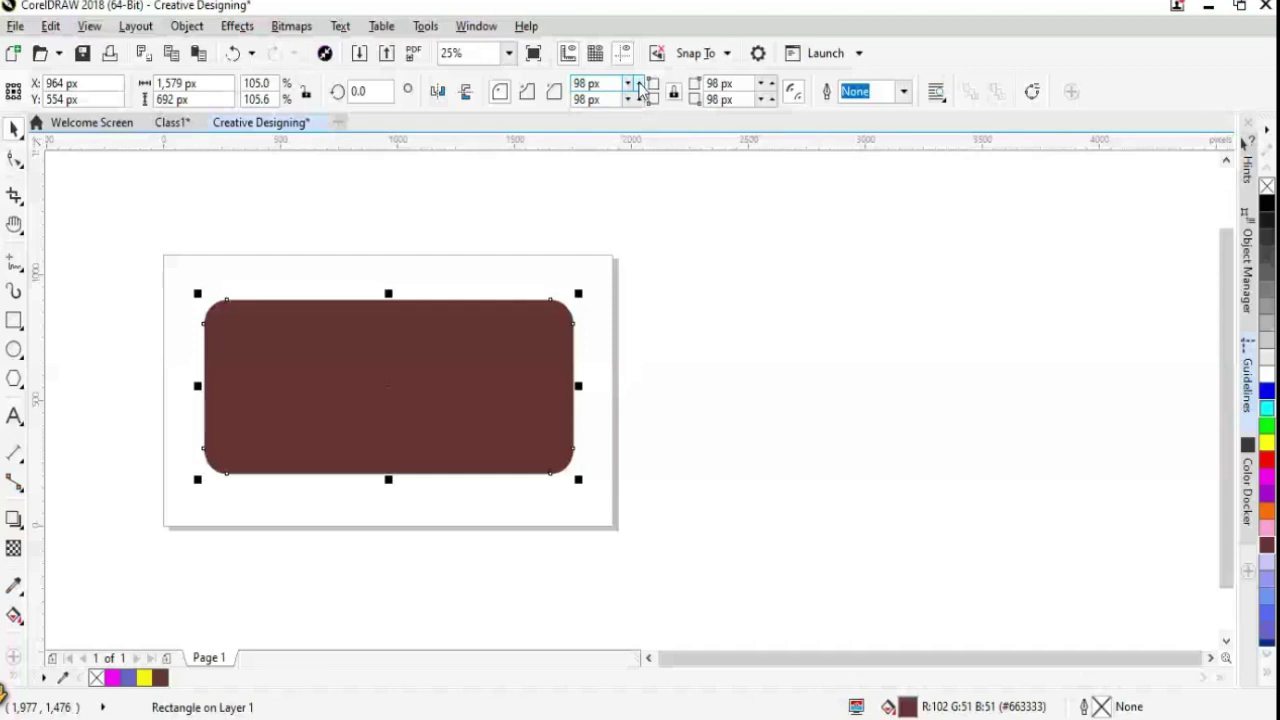
Raise the corner radius to 100 px and round the corners further with the spinner
click(629, 83)
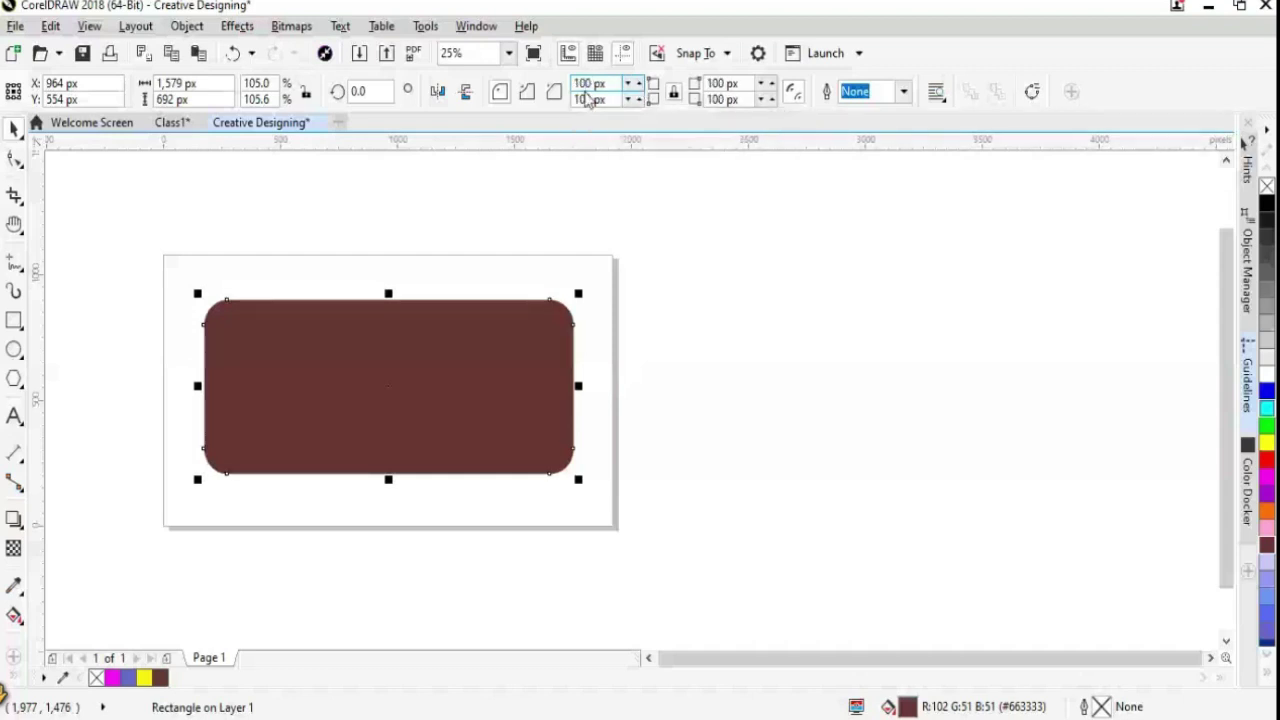
click(590, 84)
click(596, 98)
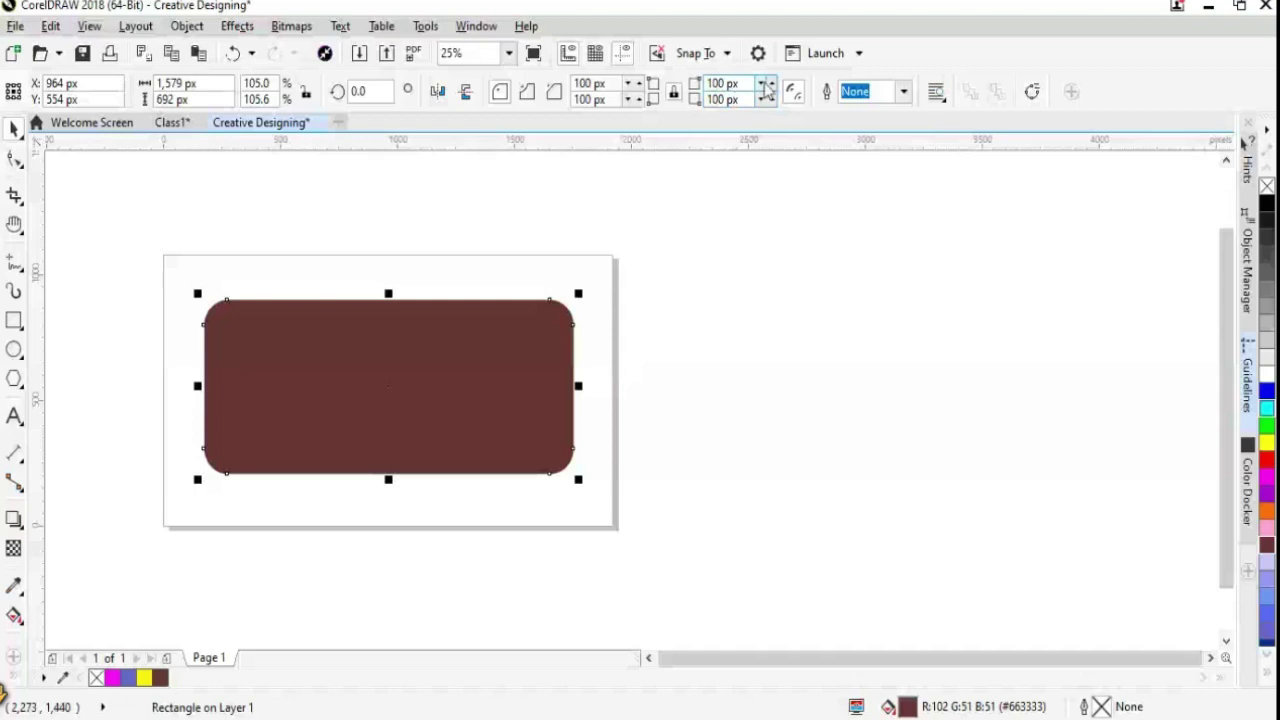
click(771, 83)
click(771, 83)
click(771, 83)
click(771, 83)
click(771, 83)
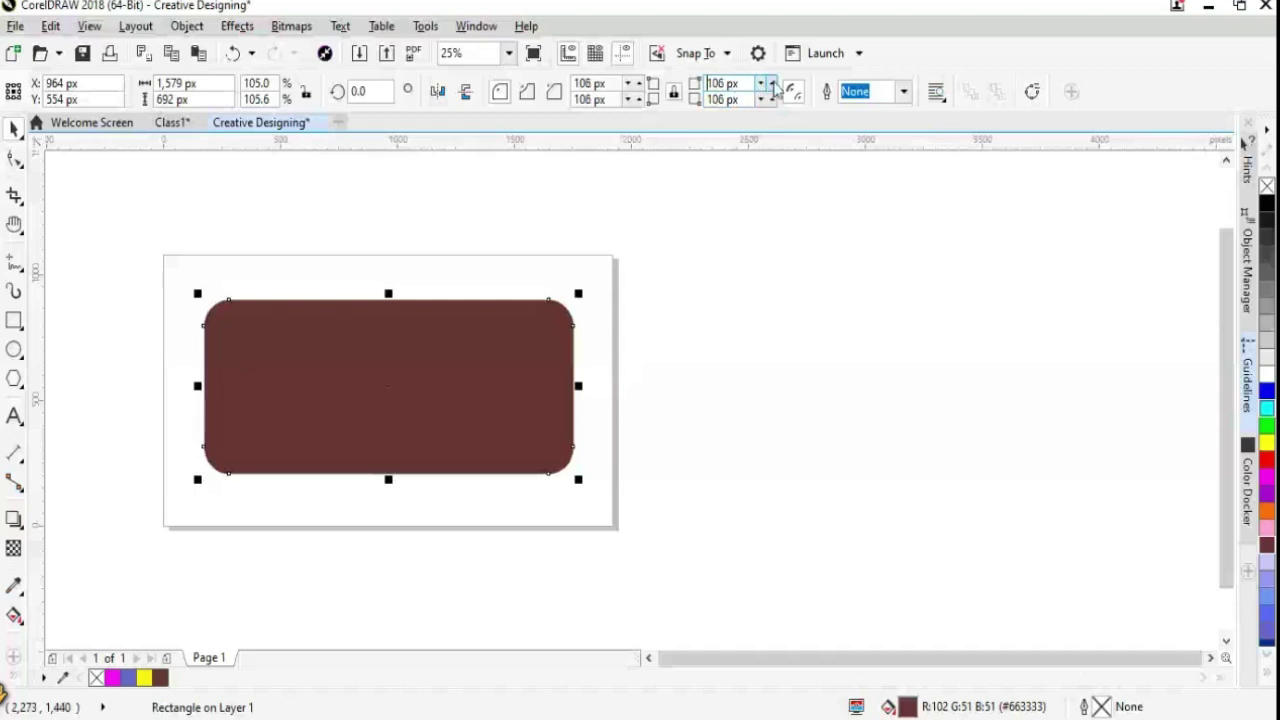
click(771, 83)
click(771, 83)
click(771, 83)
click(771, 83)
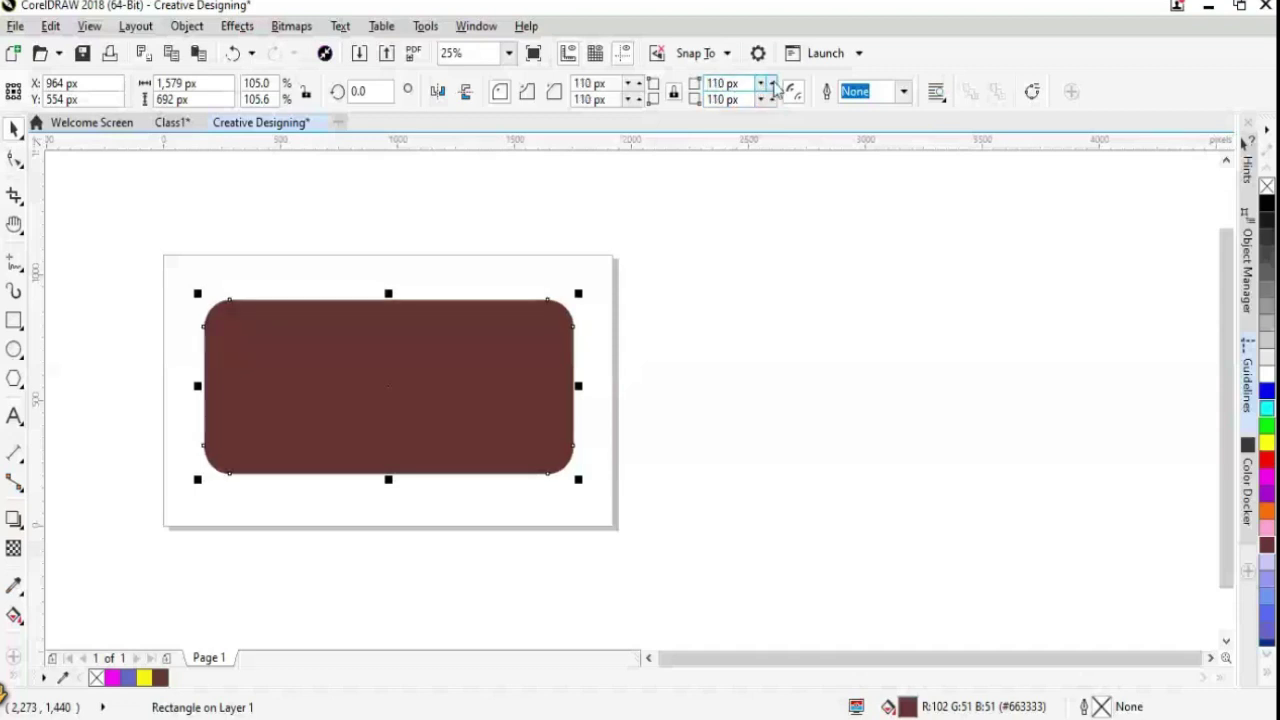
click(771, 83)
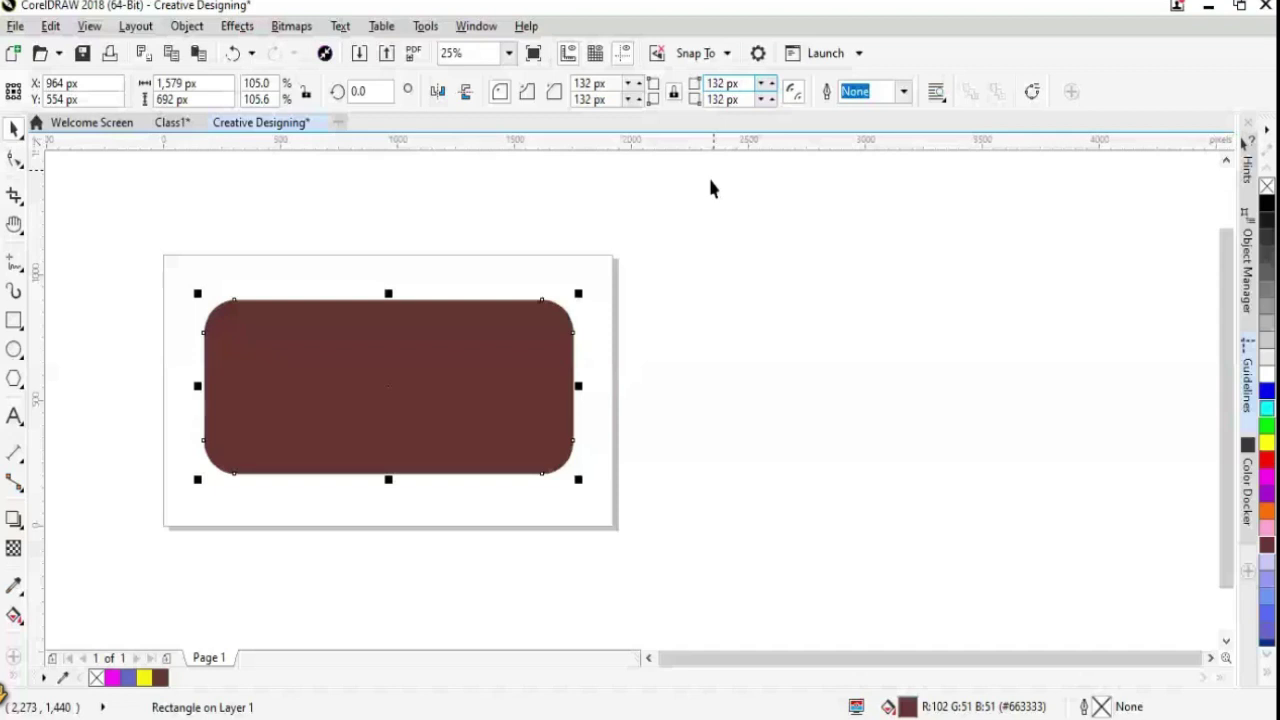
Undo the recent radius changes and set the corner radius to 0 px
click(710, 188)
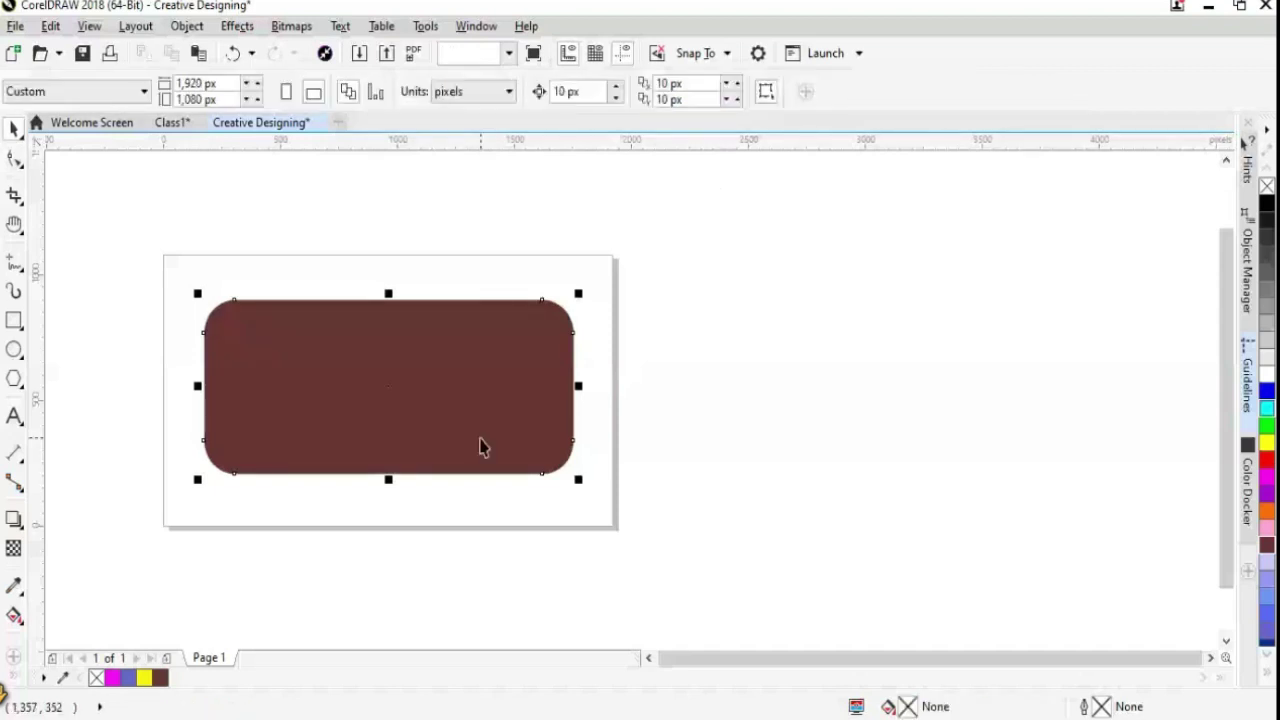
key(ctrl+z)
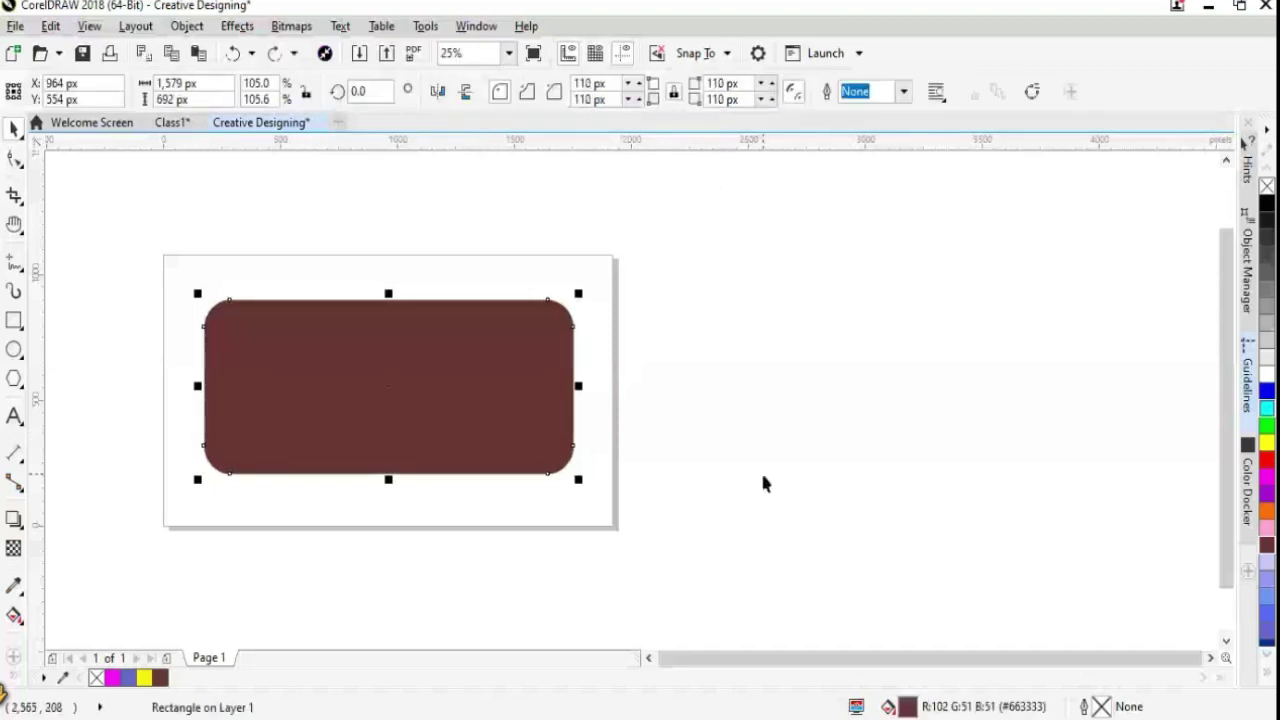
key(ctrl+z)
key(ctrl+z)
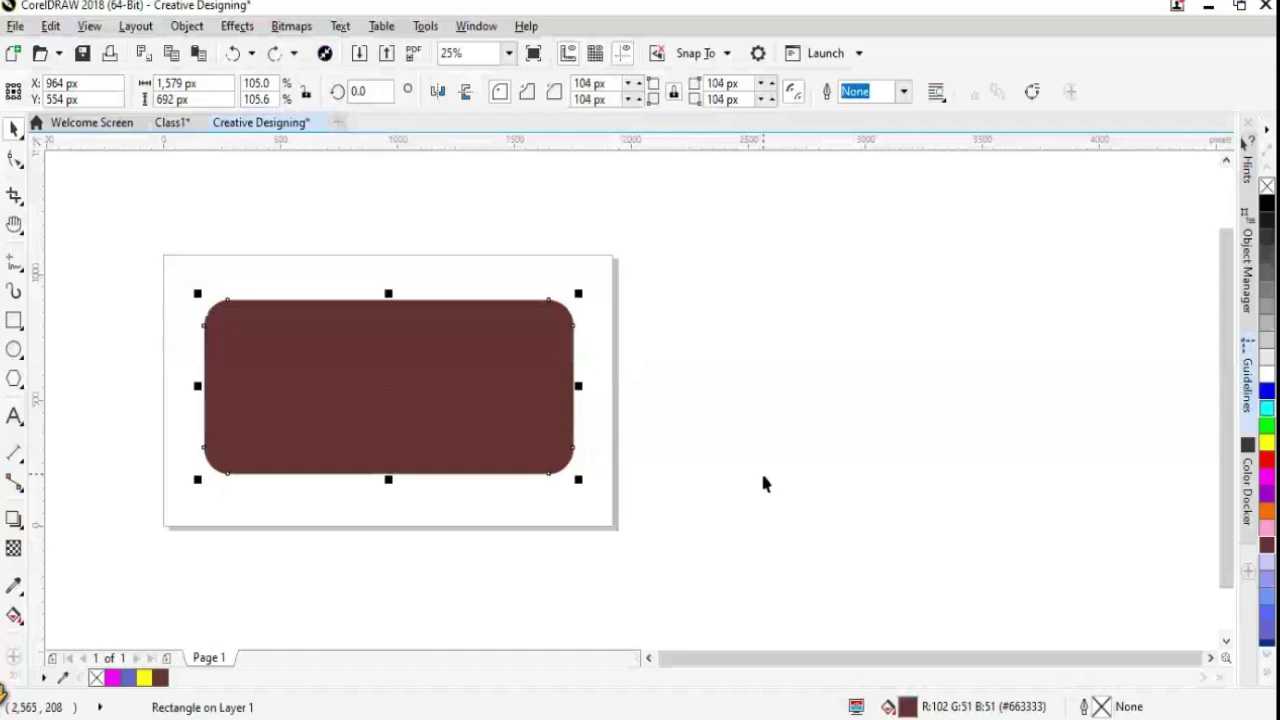
key(ctrl+z)
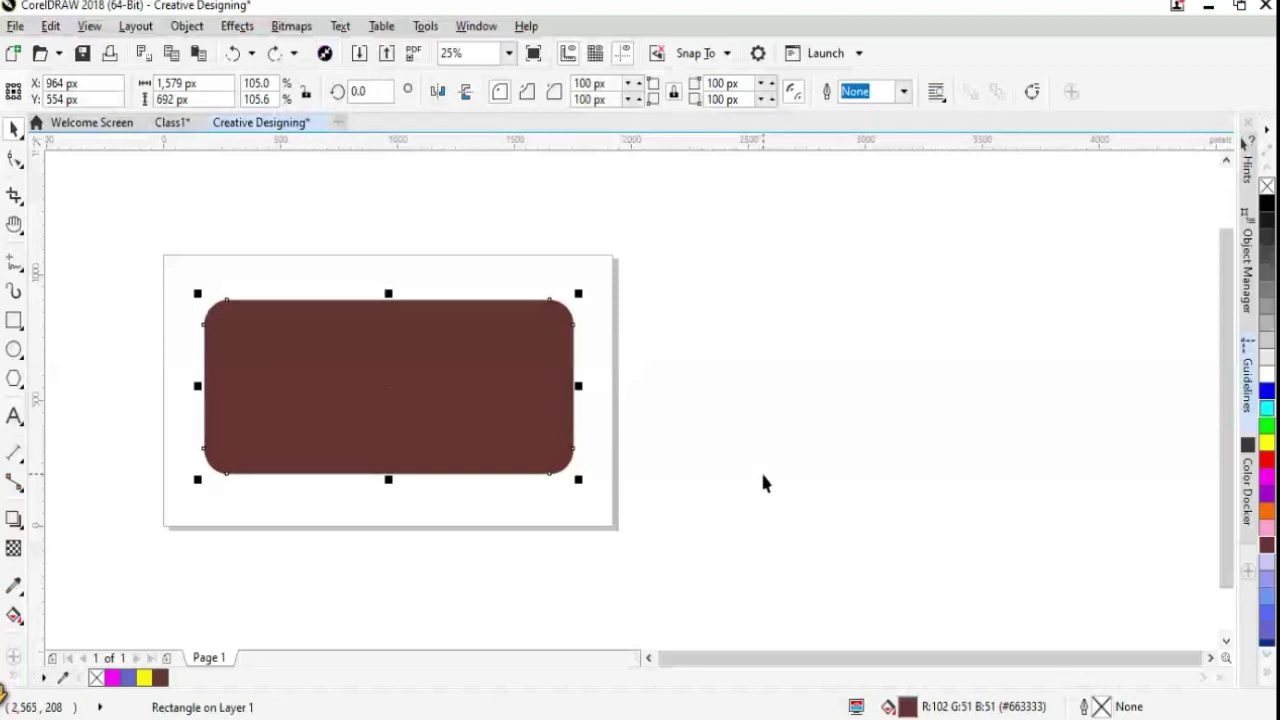
key(ctrl+z)
key(ctrl+z)
key(ctrl+z)
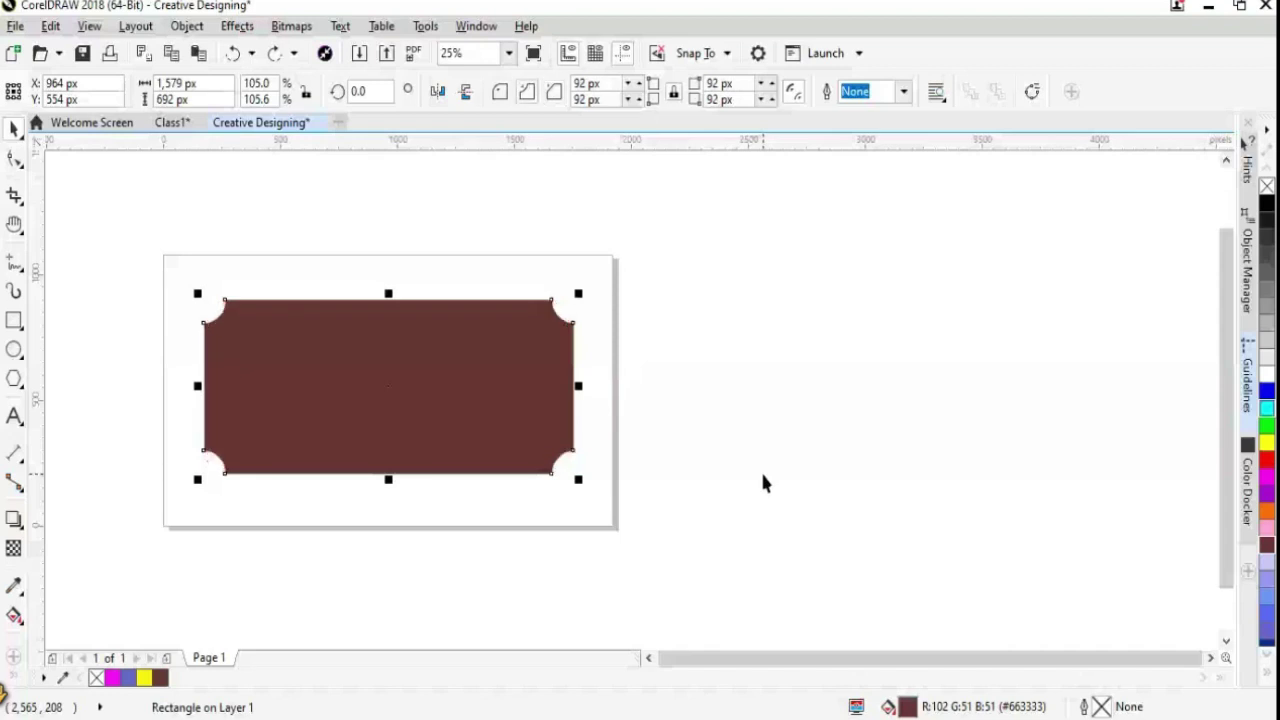
key(ctrl+z)
key(ctrl+z)
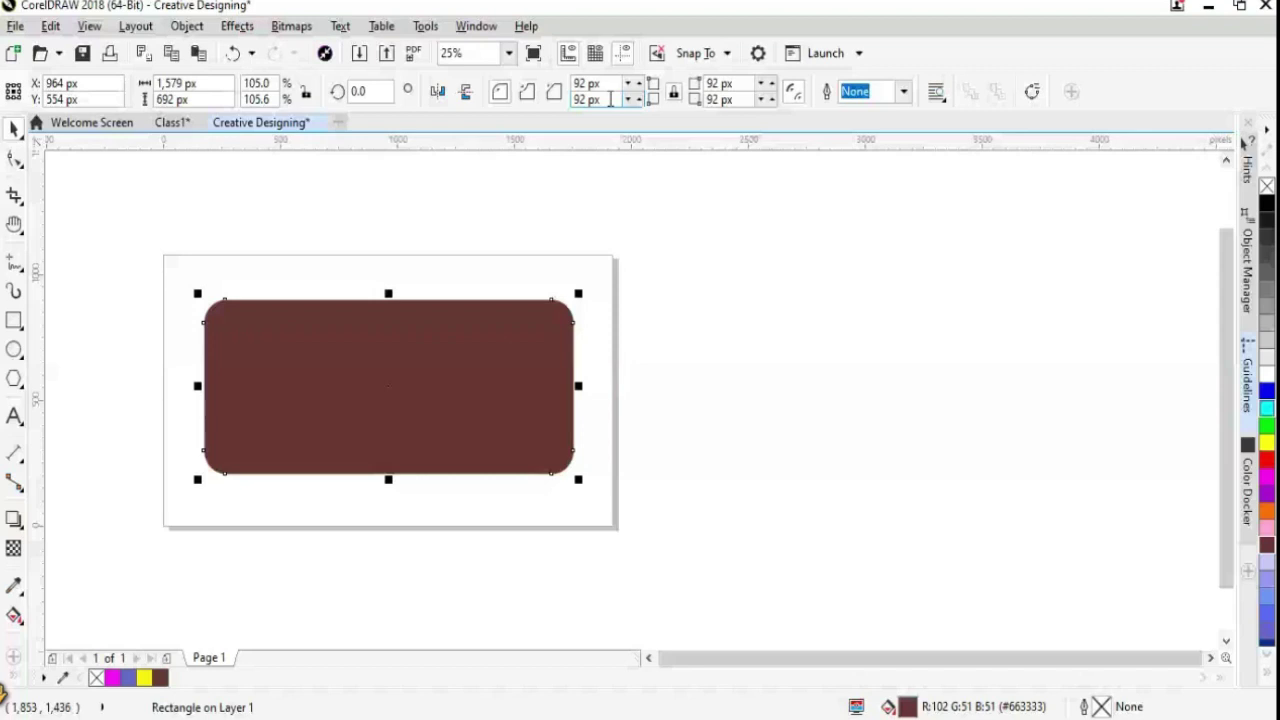
double_click(600, 83)
text(0)
key(Return)
key(Return)
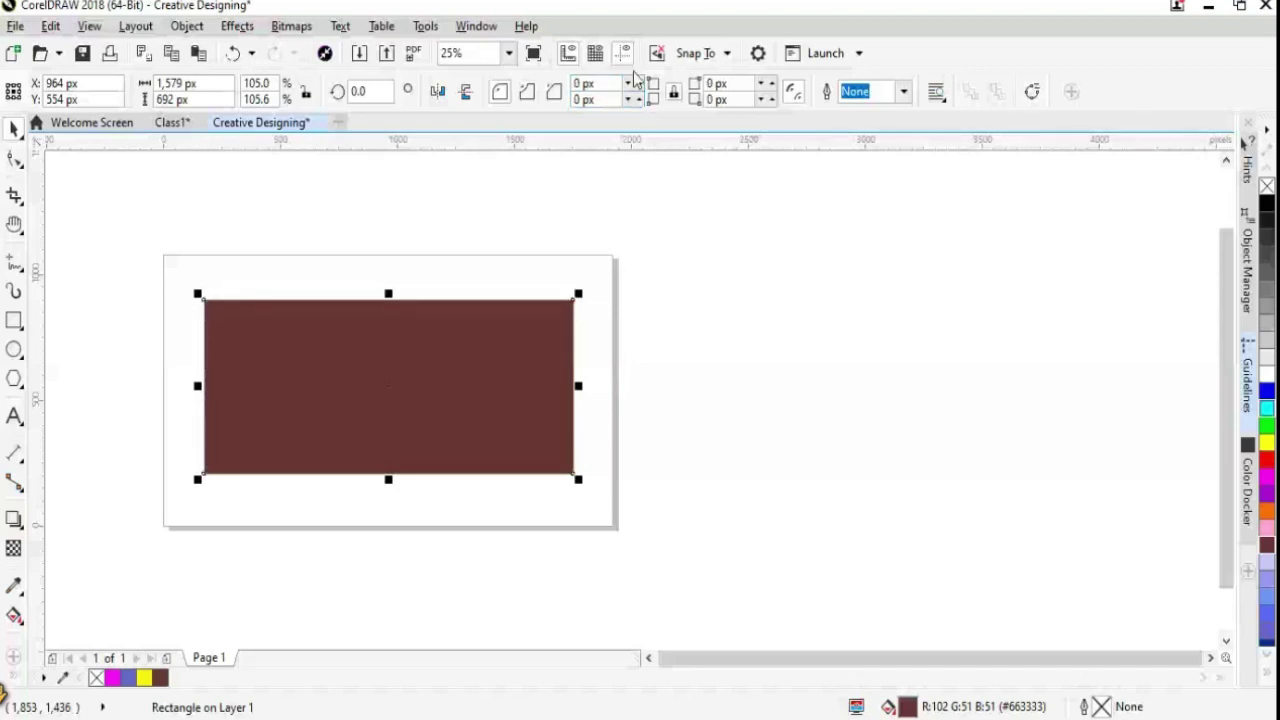
Set the corner radius to 50 px and compare rounded and scalloped styles, ending scalloped
click(629, 84)
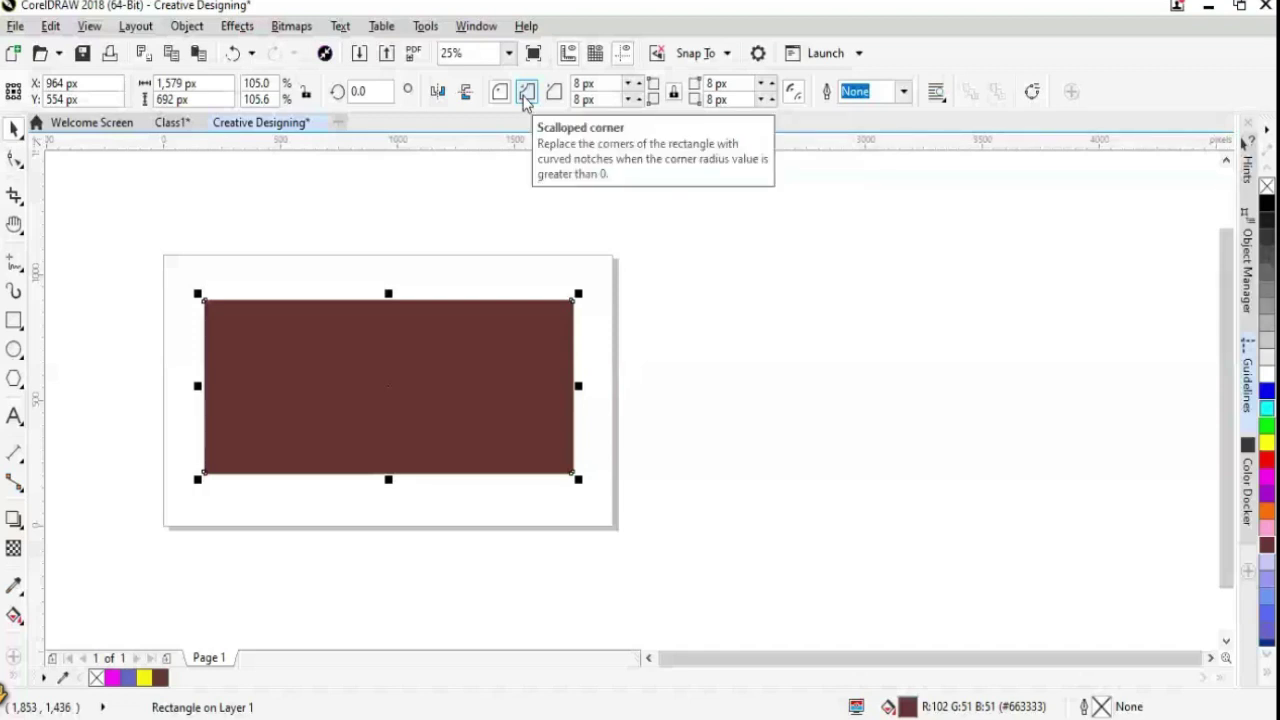
click(628, 84)
text(22)
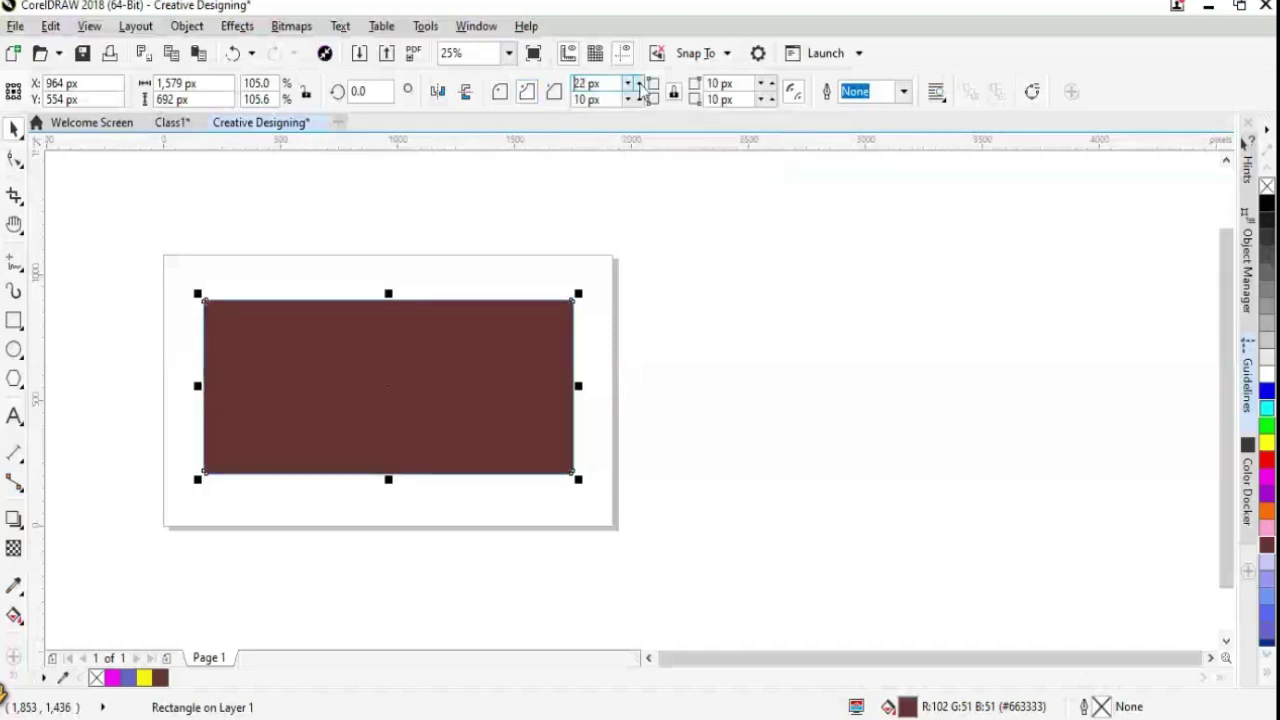
text(48)
key(Return)
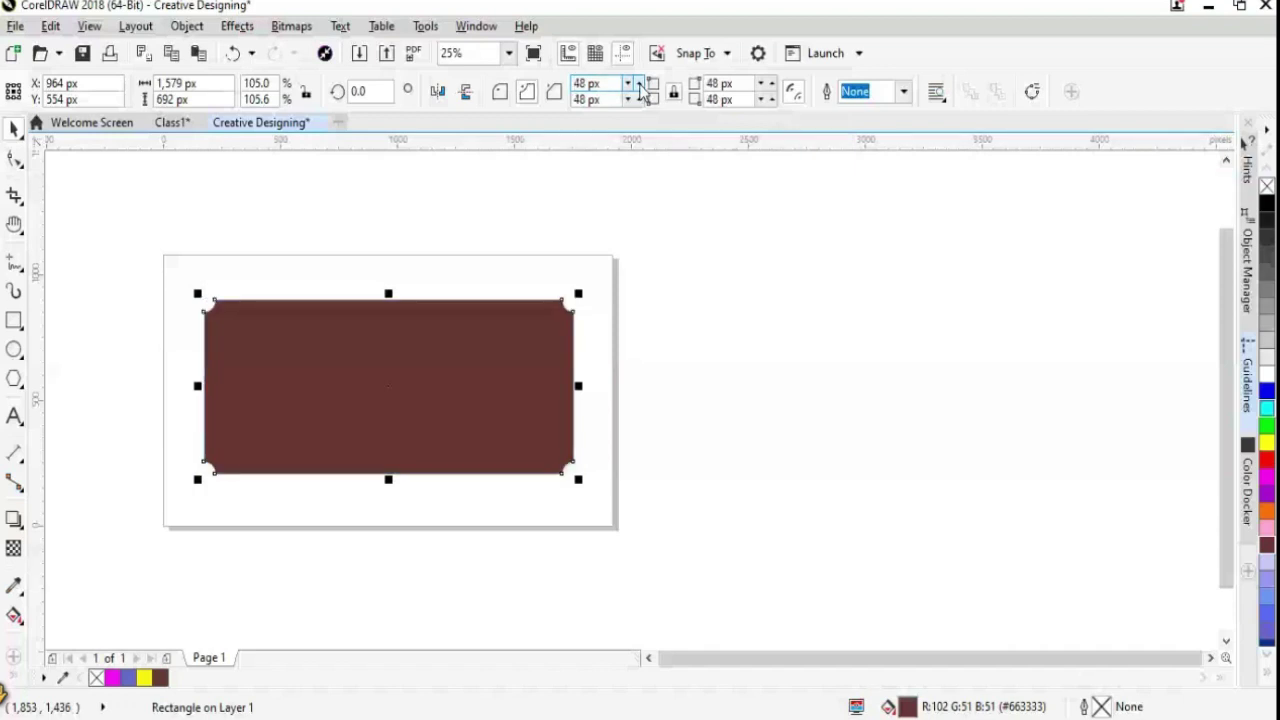
click(636, 85)
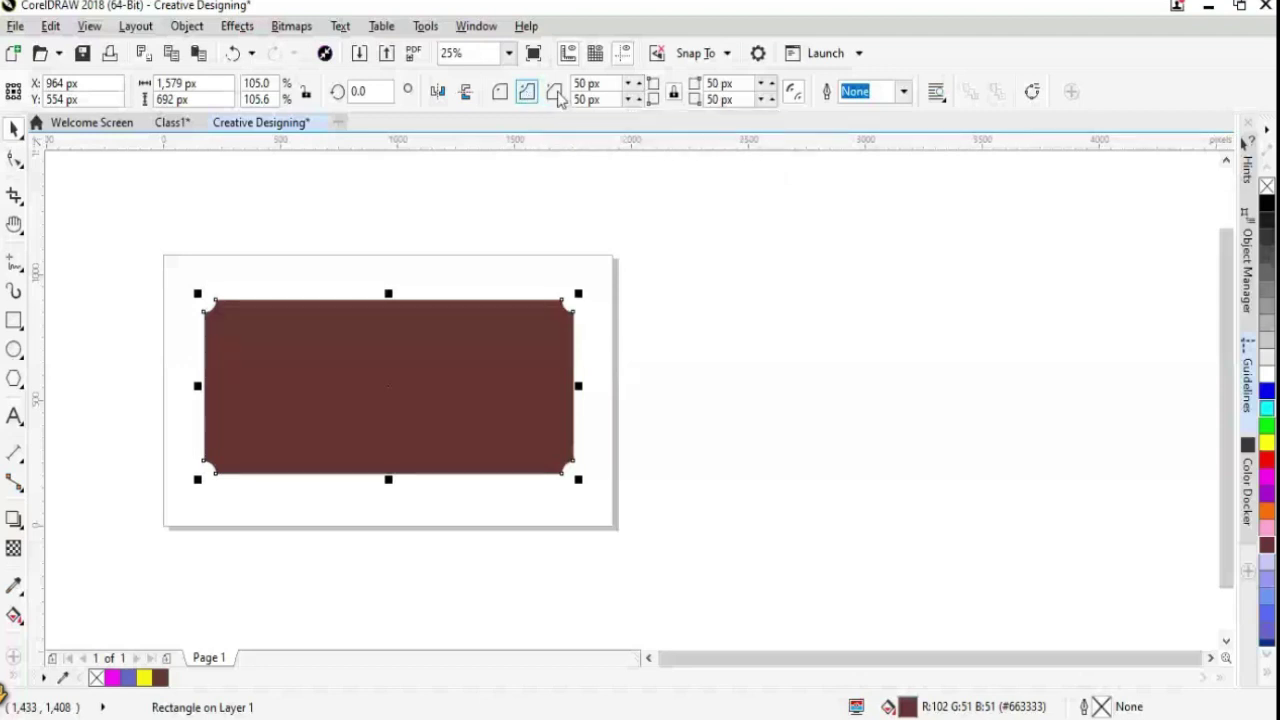
click(500, 91)
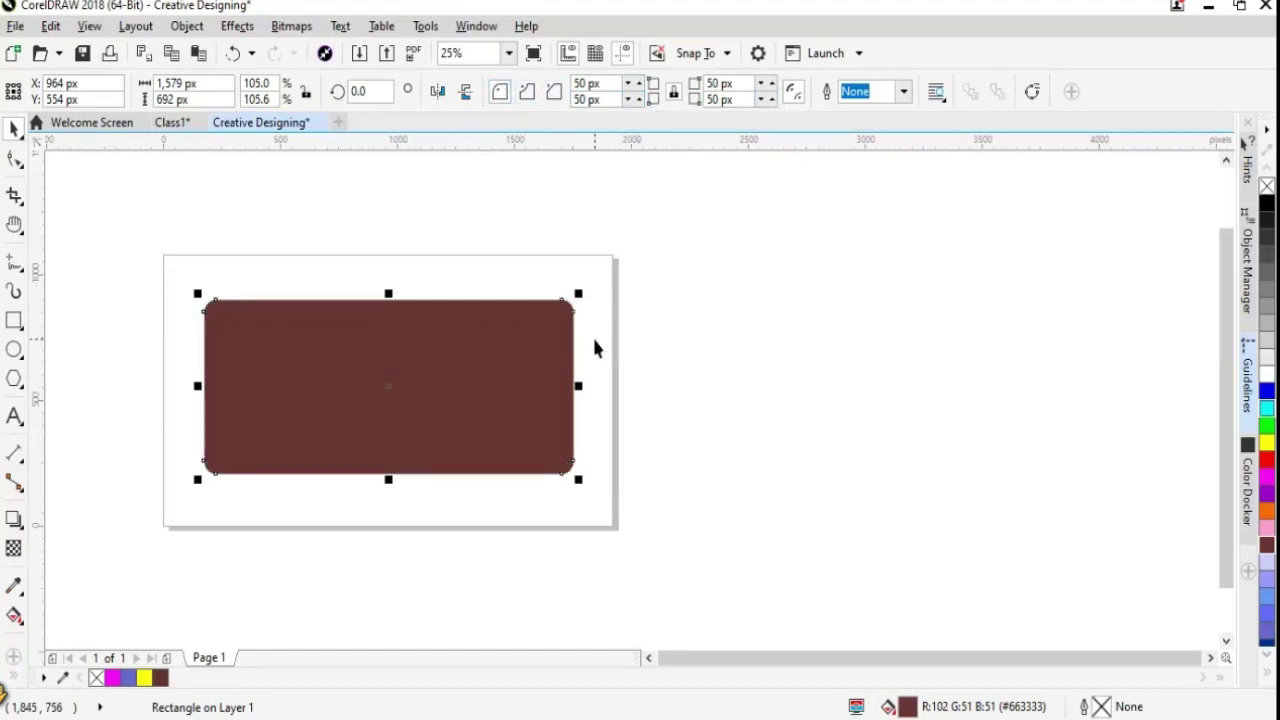
click(527, 91)
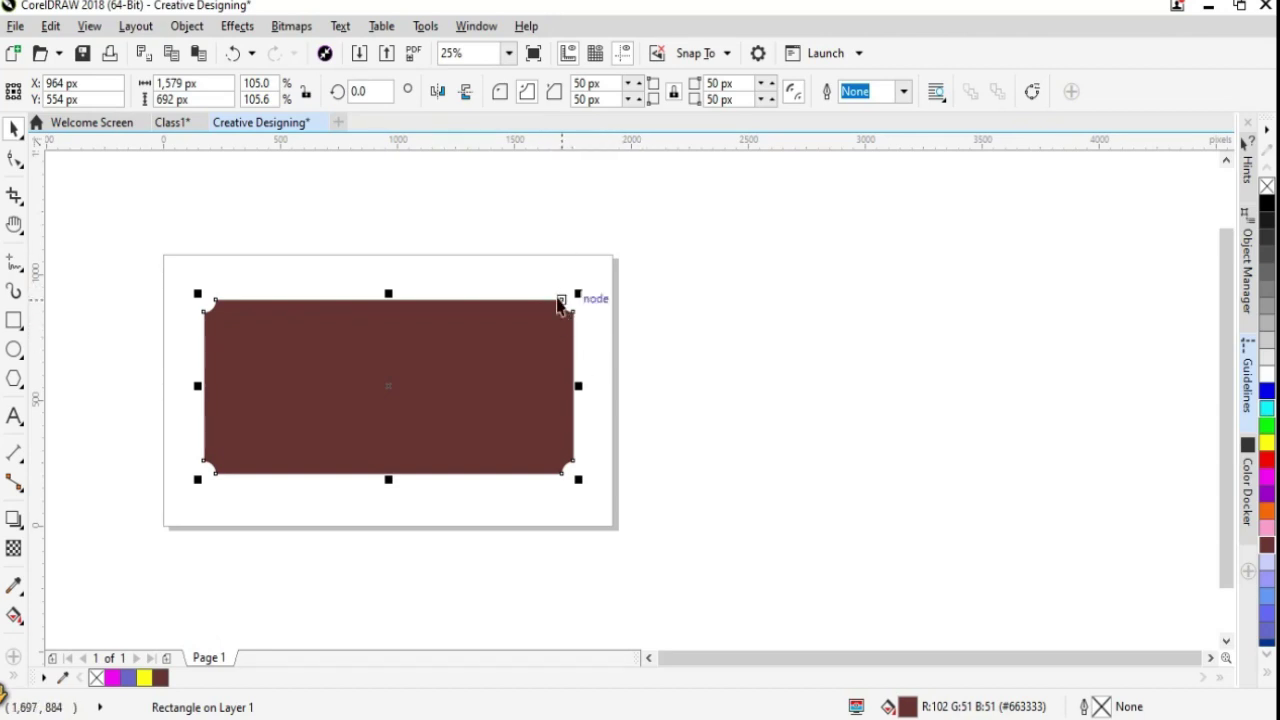
Chamfer the corners at a 56 px radius and preview them by deselecting and reselecting
click(556, 98)
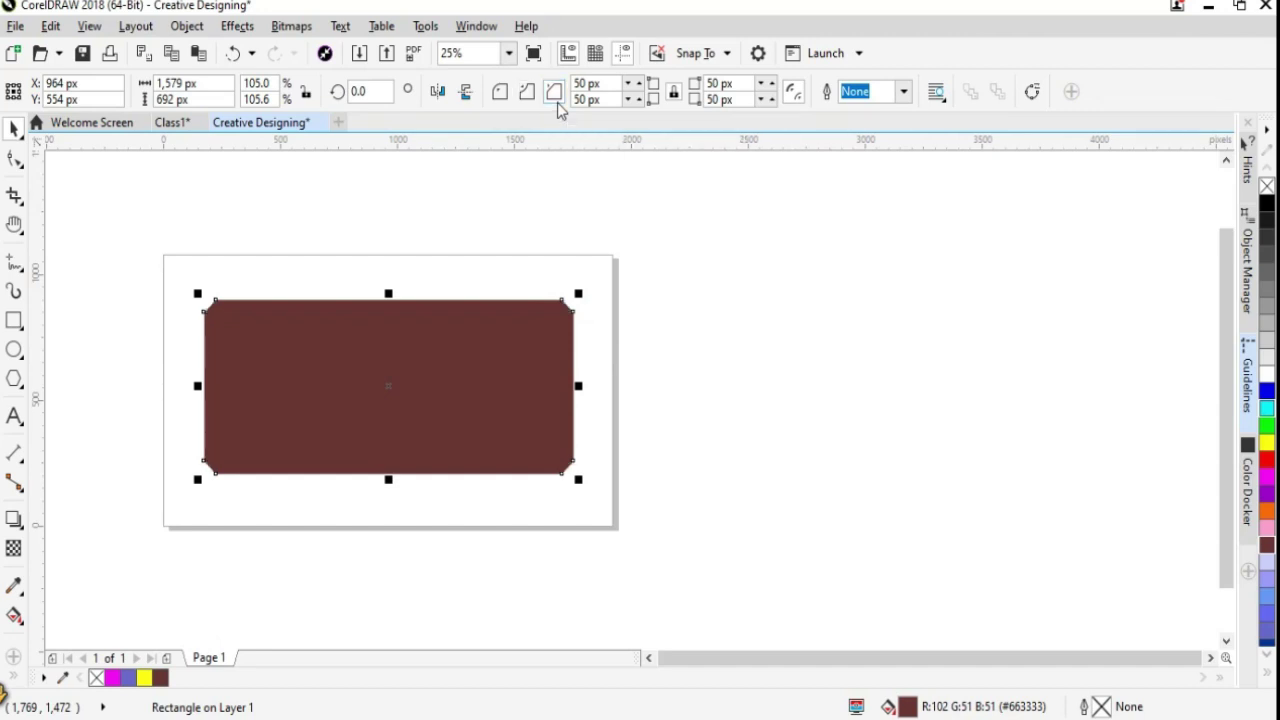
click(636, 84)
click(608, 515)
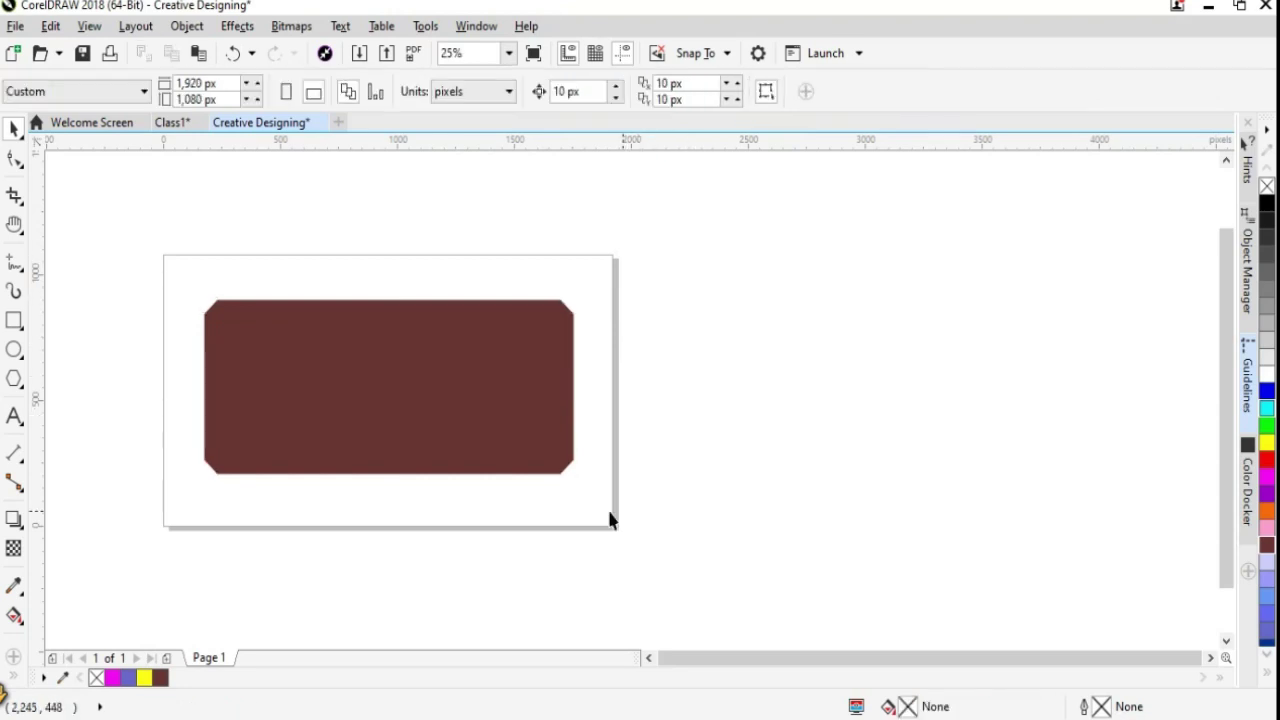
click(508, 430)
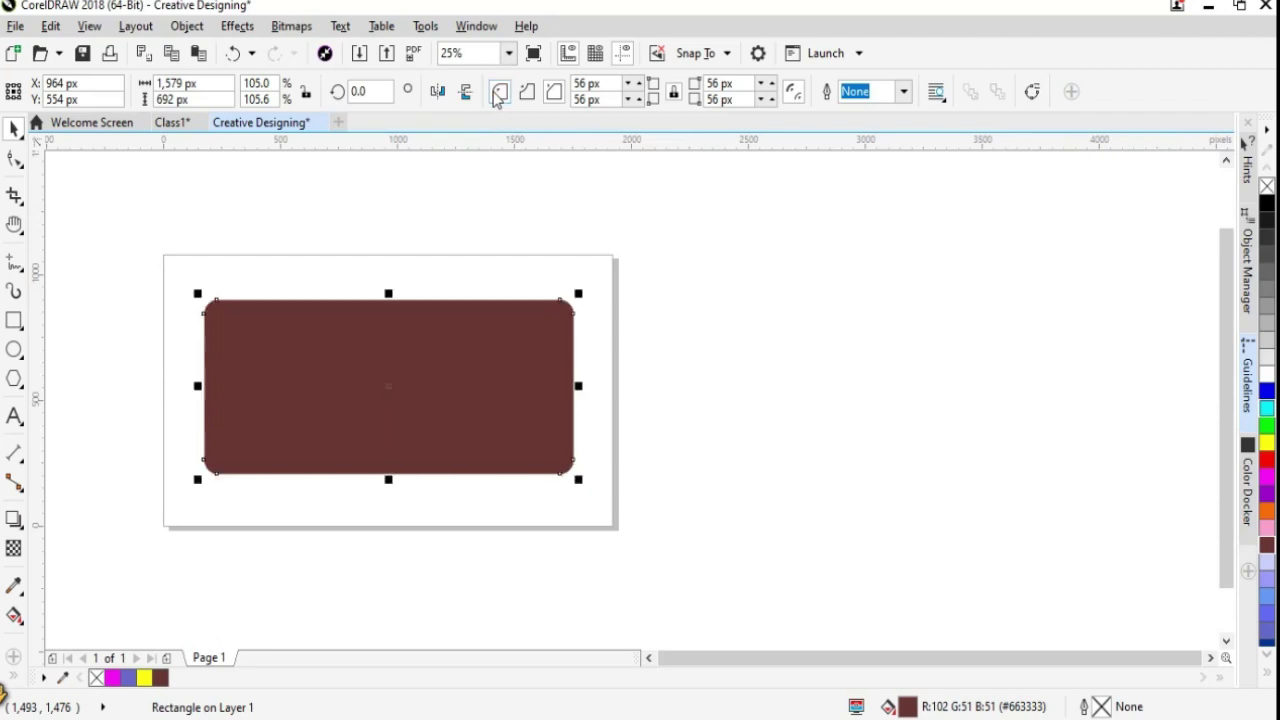
Cycle through round, scalloped and chamfered styles, then set the corner radius to 0
click(500, 91)
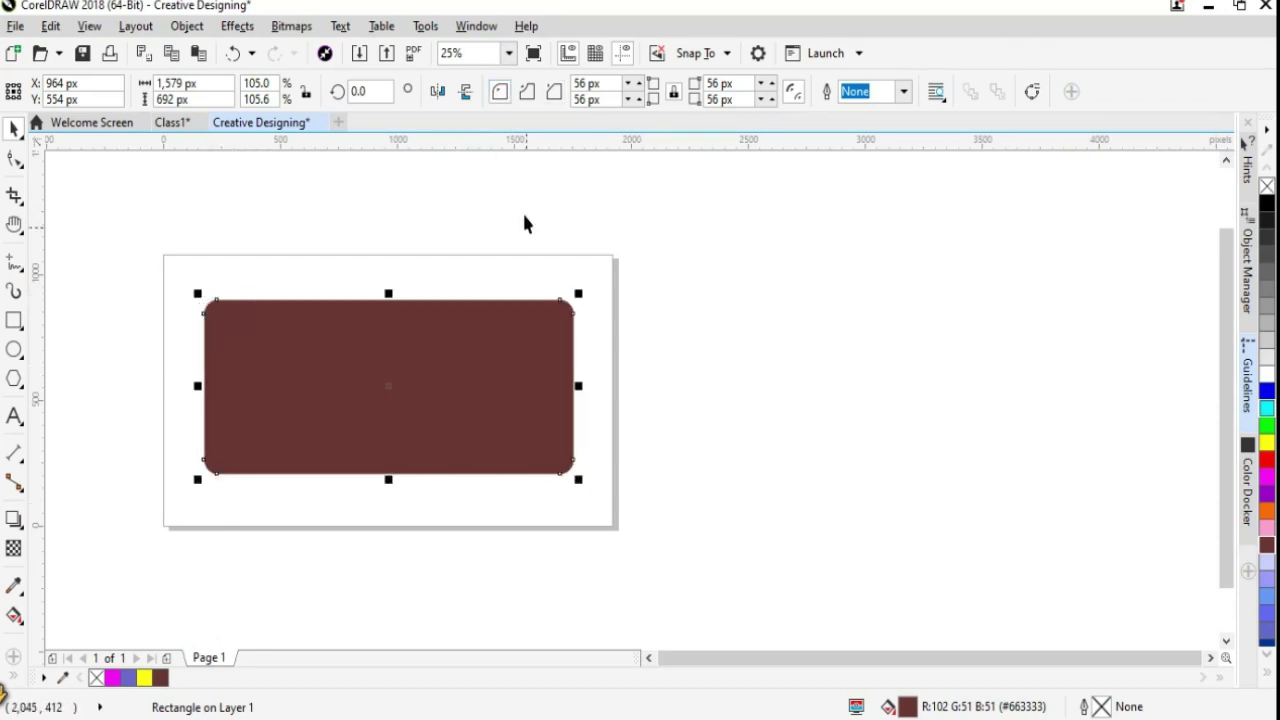
click(527, 95)
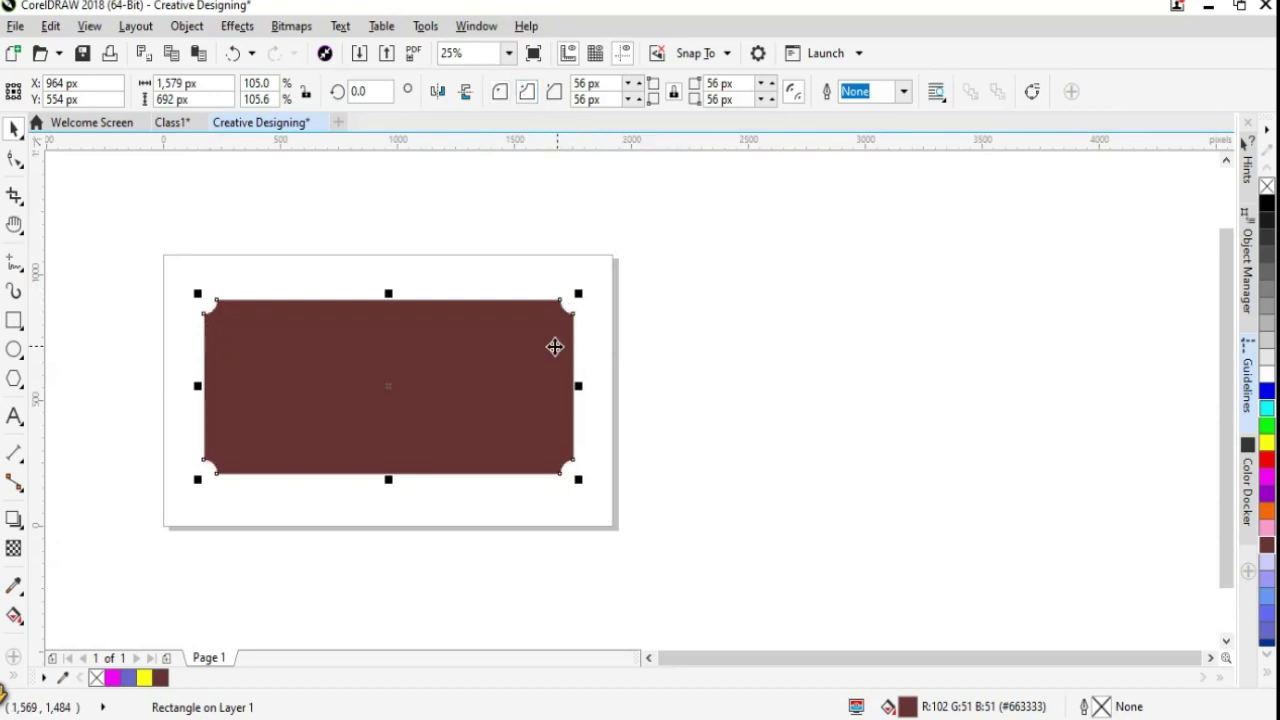
click(553, 91)
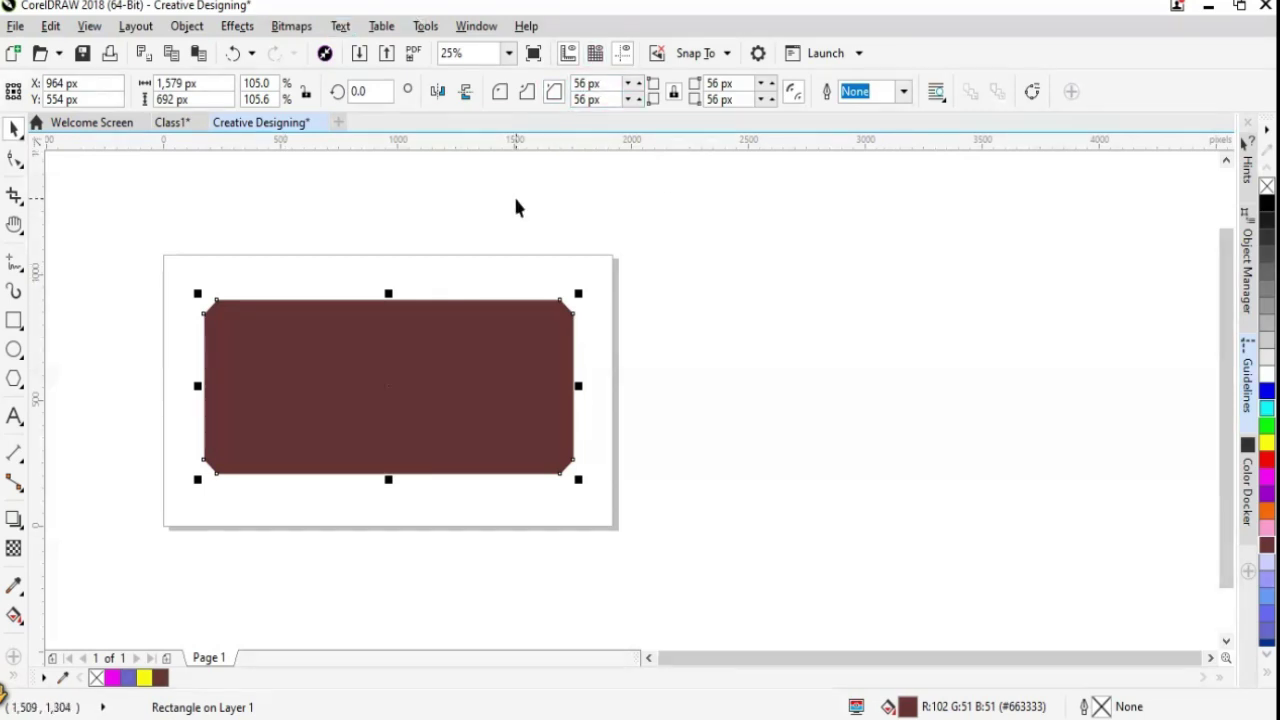
click(500, 91)
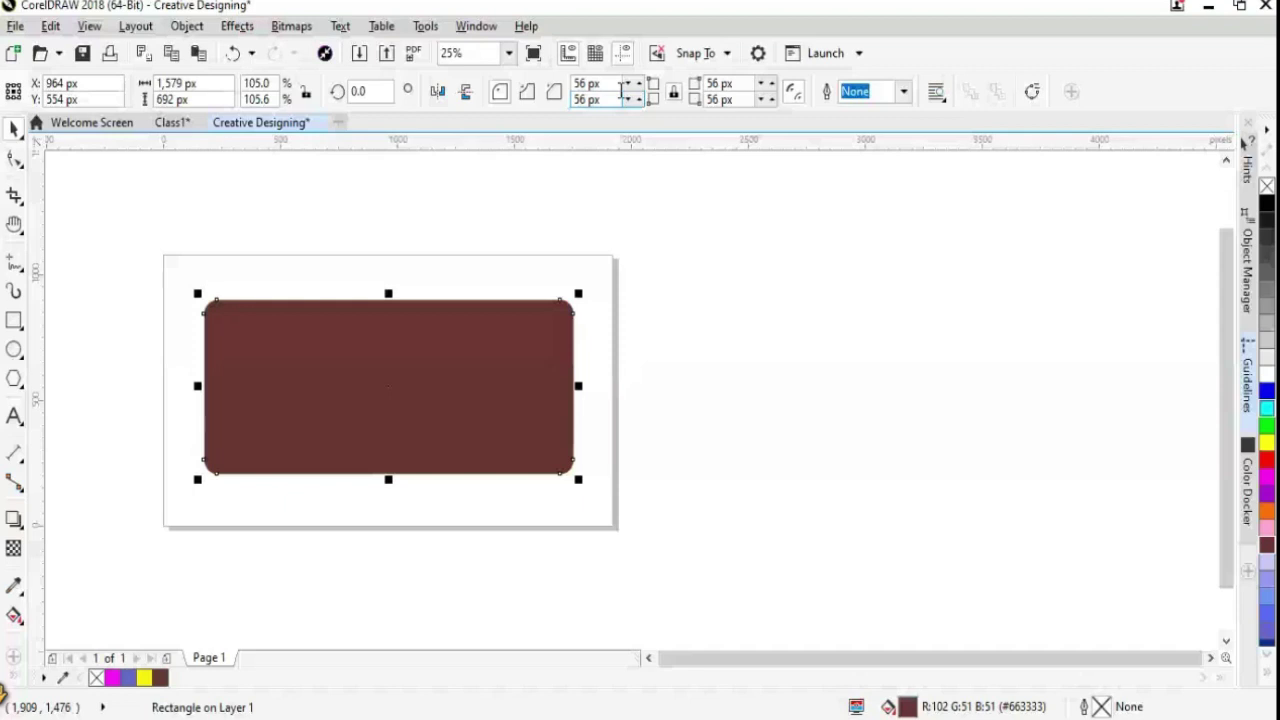
drag(622, 85, 566, 72)
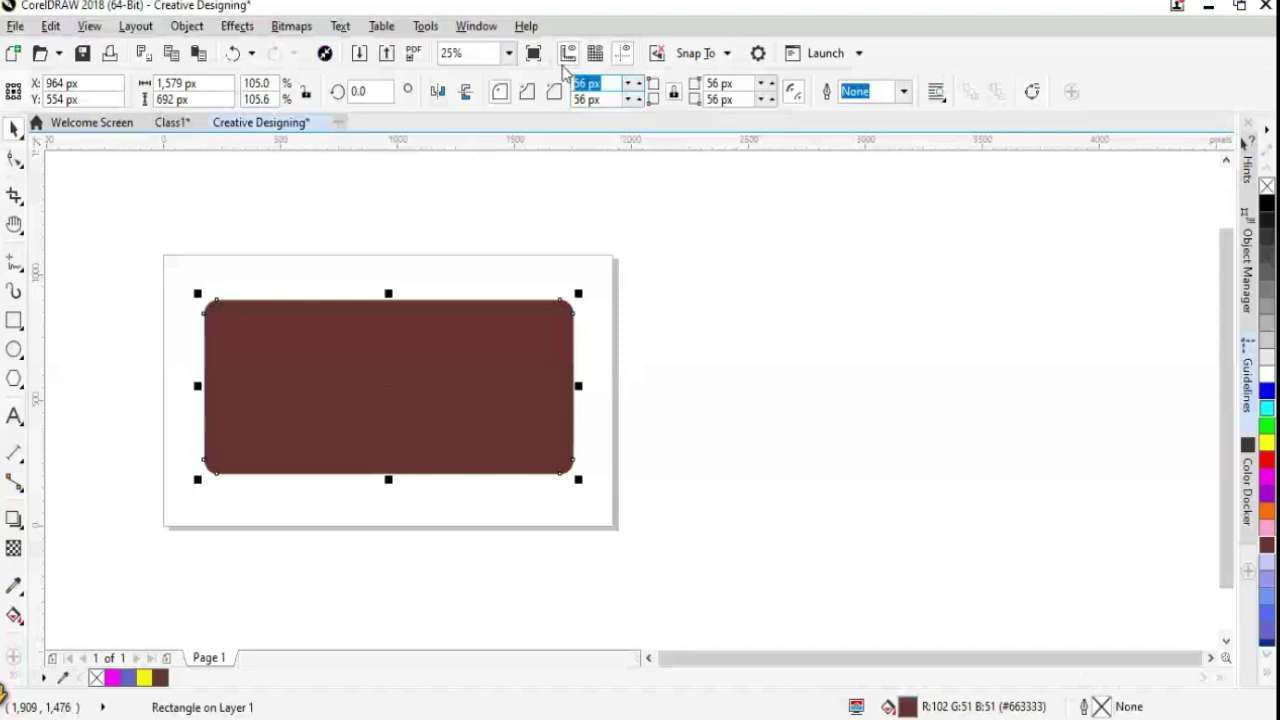
text(0)
key(Return)
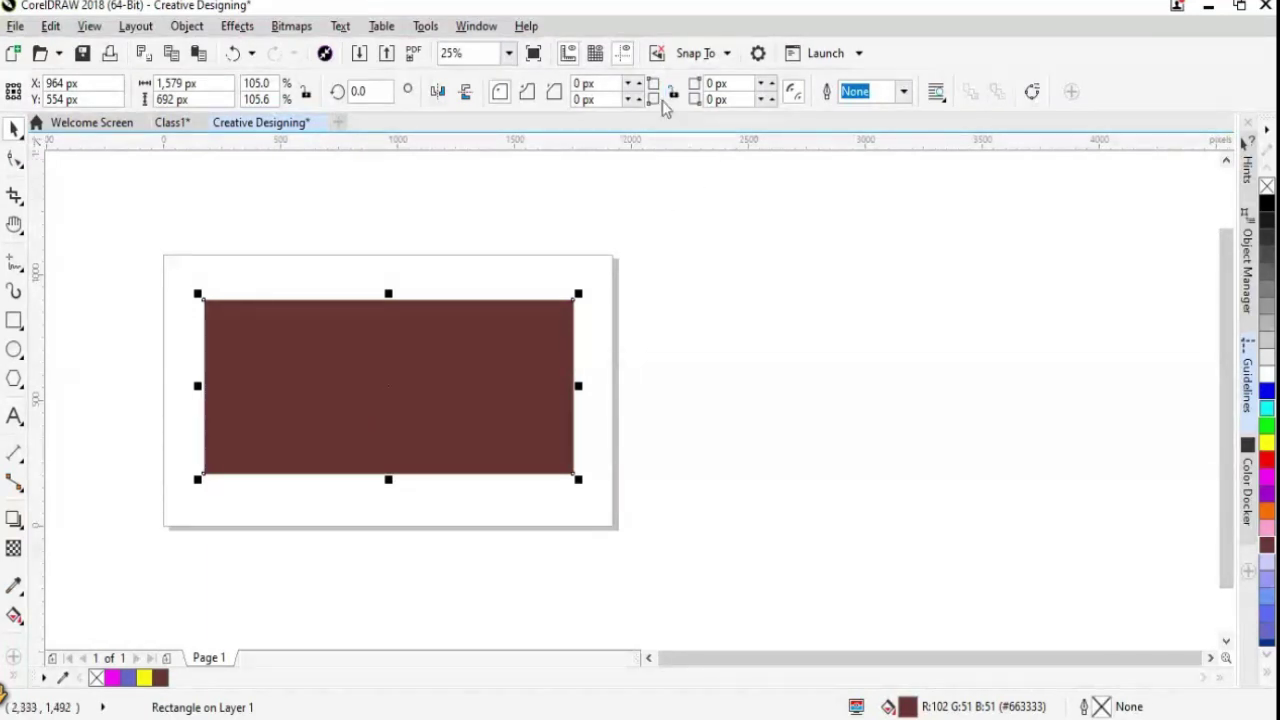
Unlink the corners, raise the top-left radius to 76 px, then reset it to 0
click(673, 92)
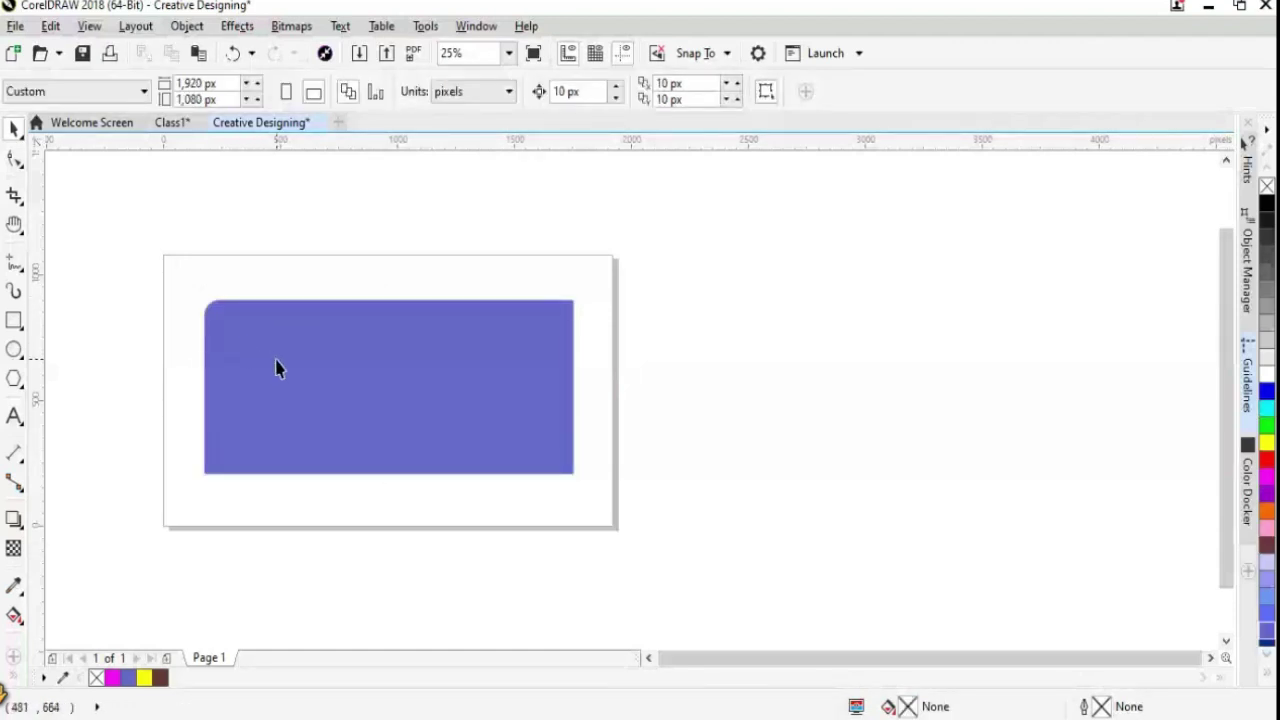
click(386, 377)
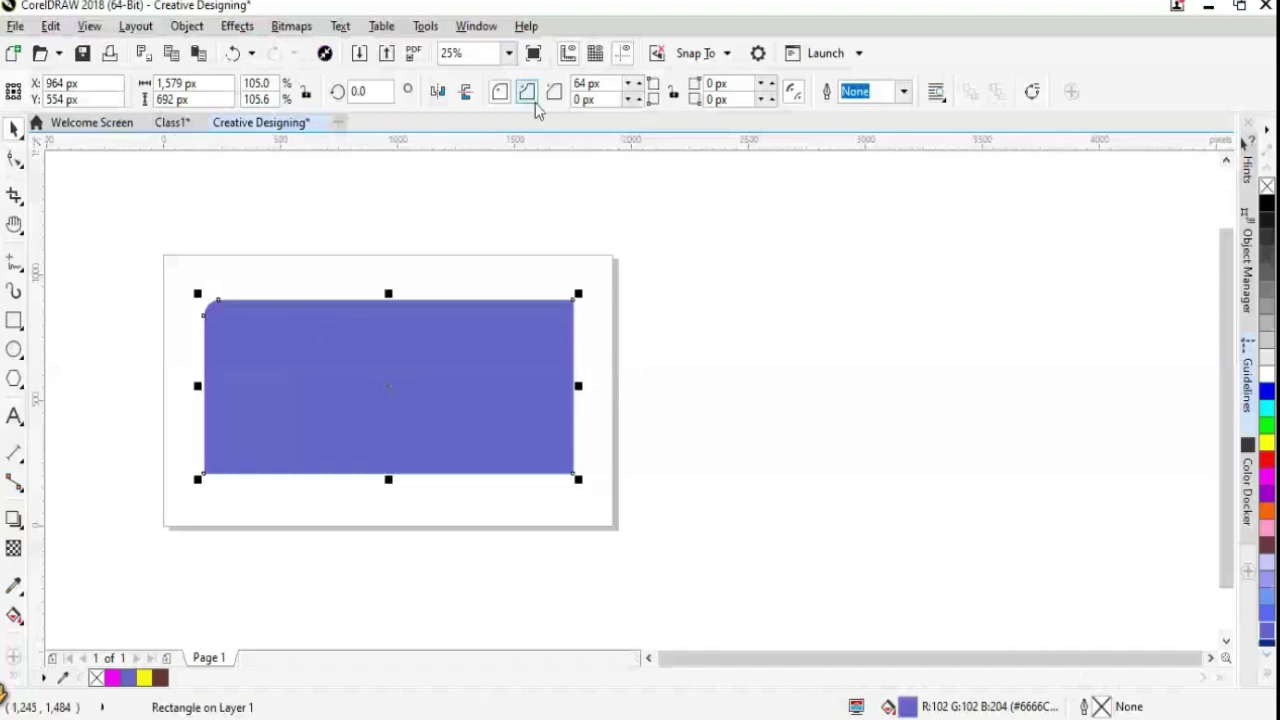
click(638, 86)
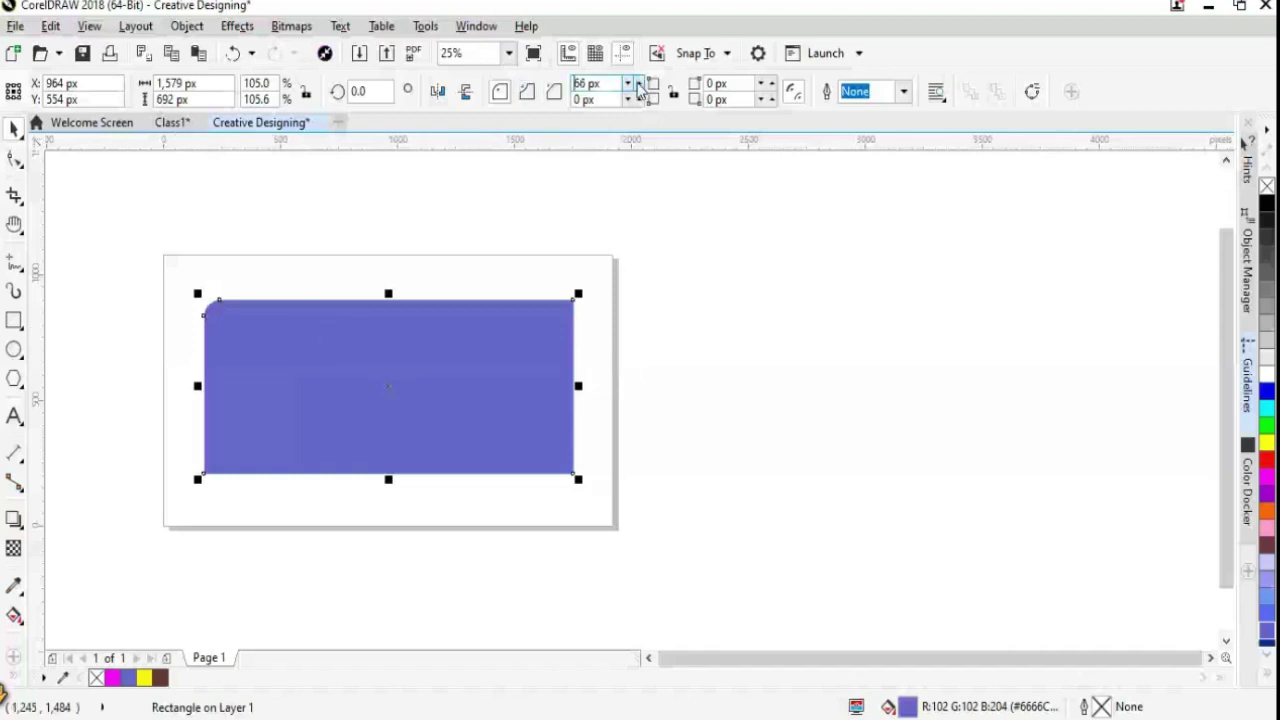
click(638, 86)
click(638, 85)
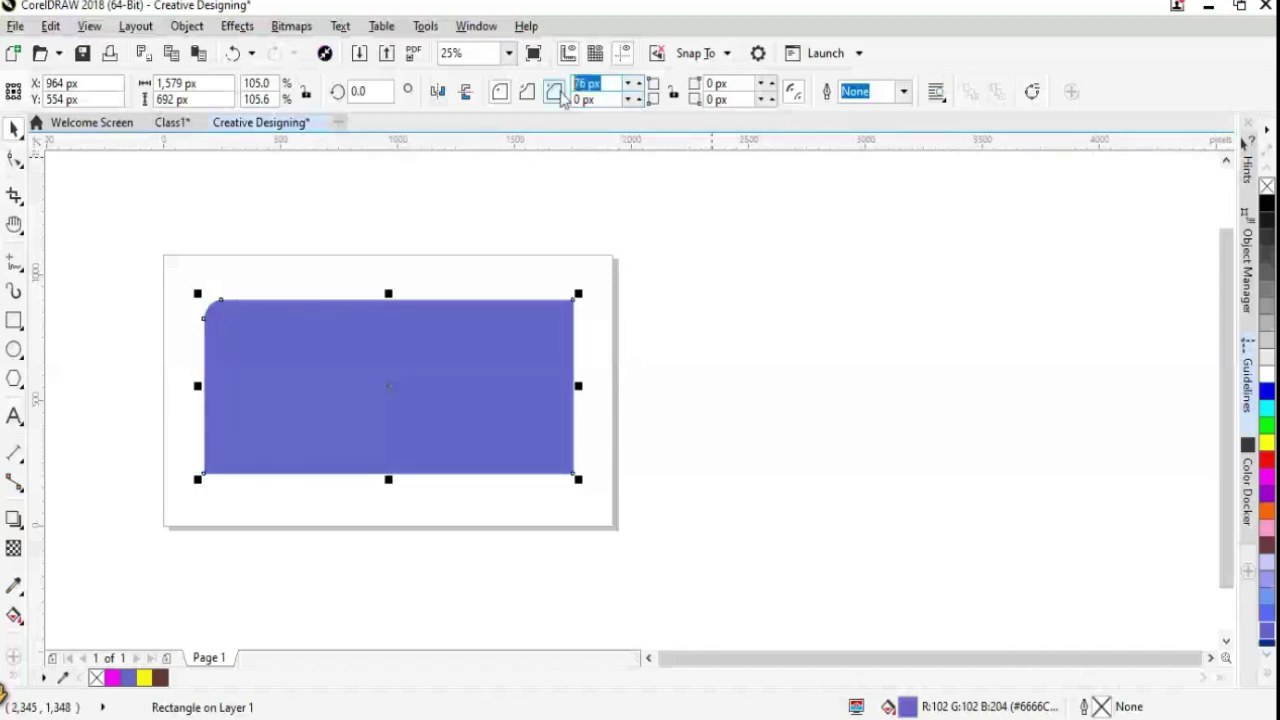
text(0)
key(Return)
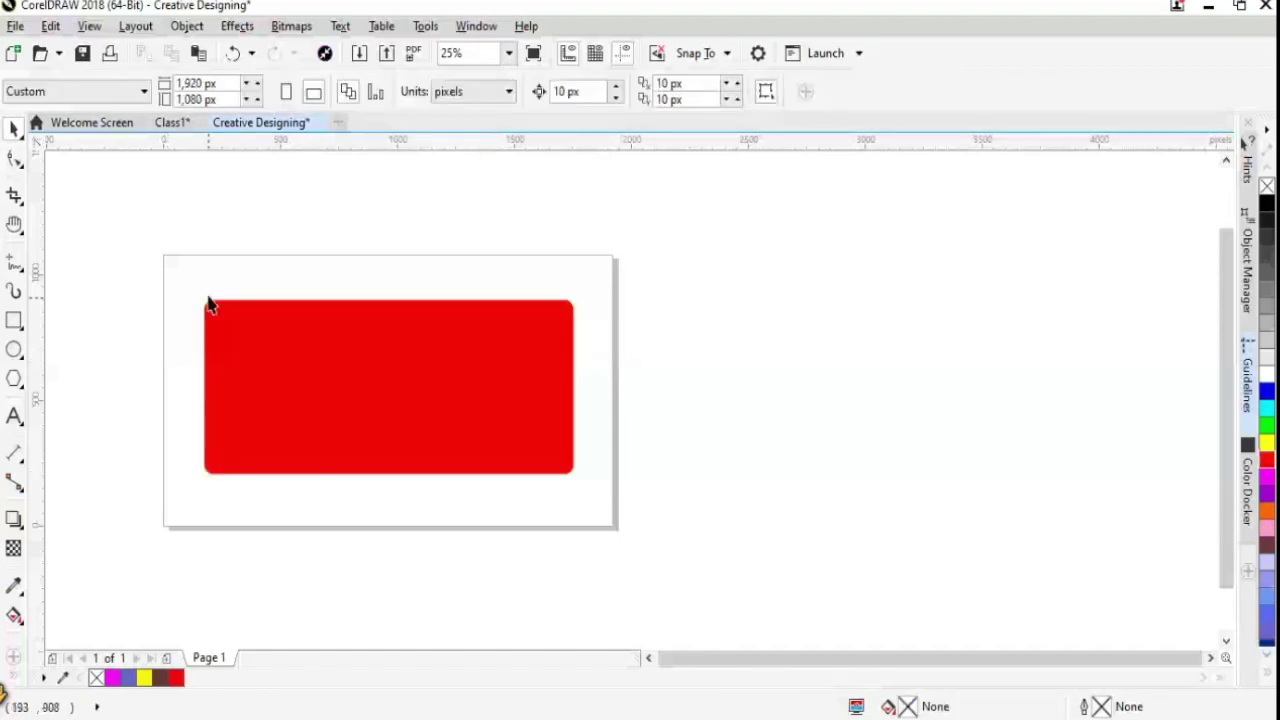
Reset all four corner radii of the red rectangle from 38 px to 0 px
click(474, 394)
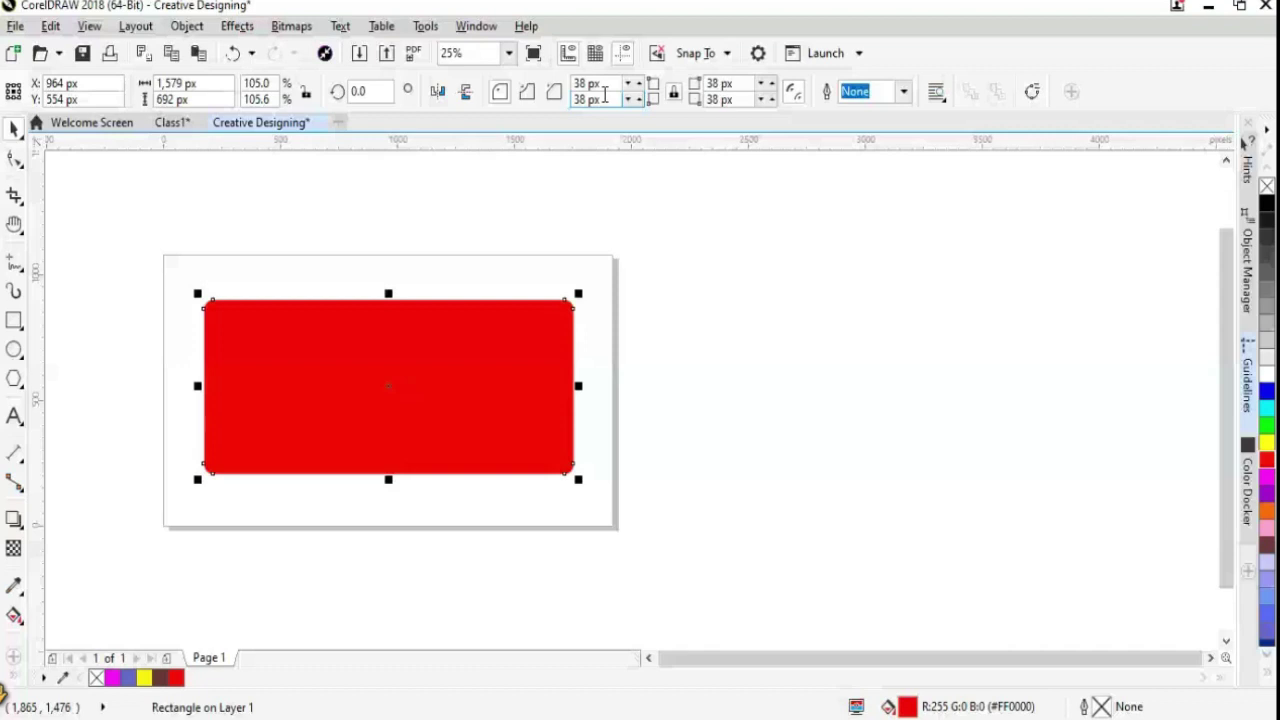
key(ctrl+z)
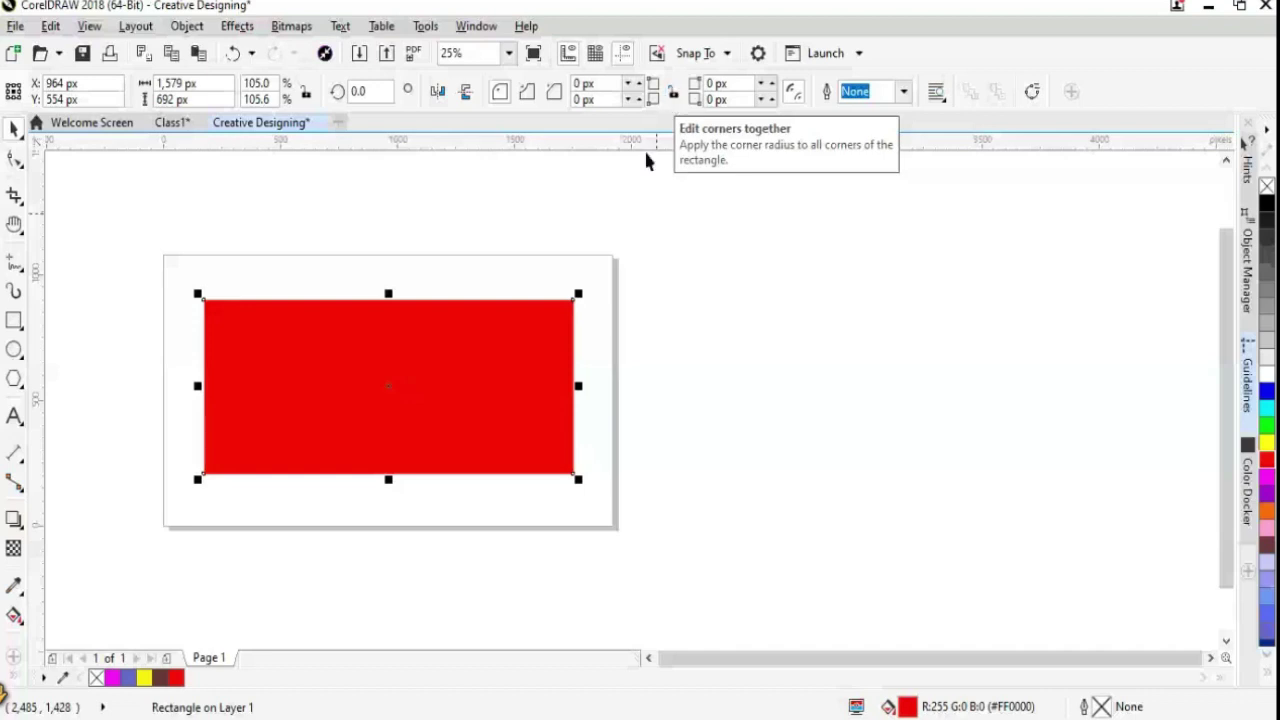
Raise the red rectangle's top-left corner radius step by step to 88 px
click(629, 84)
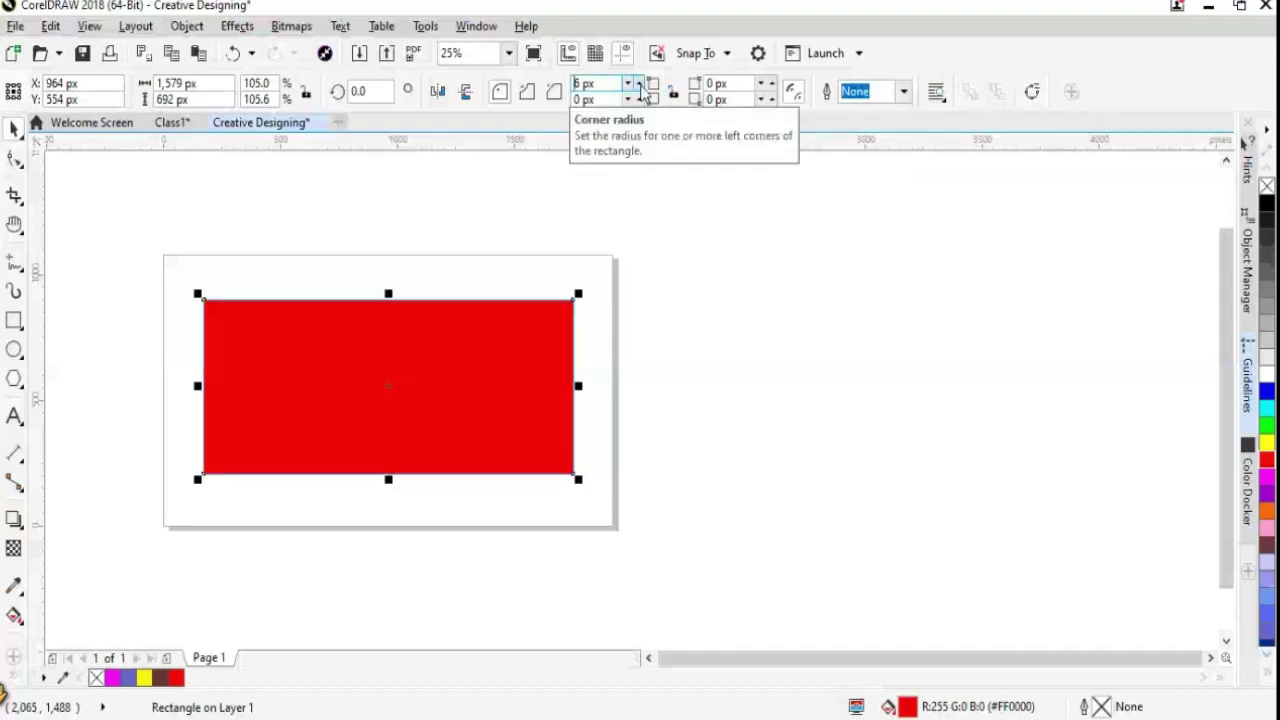
click(638, 86)
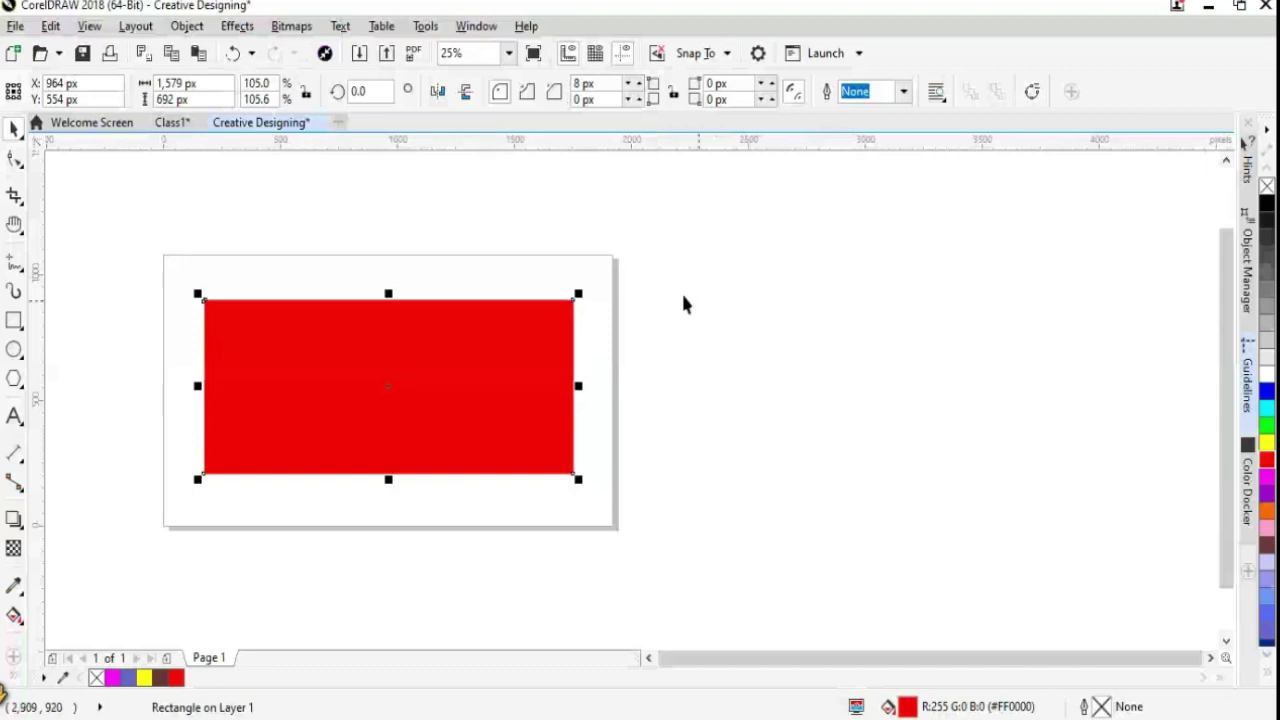
click(640, 84)
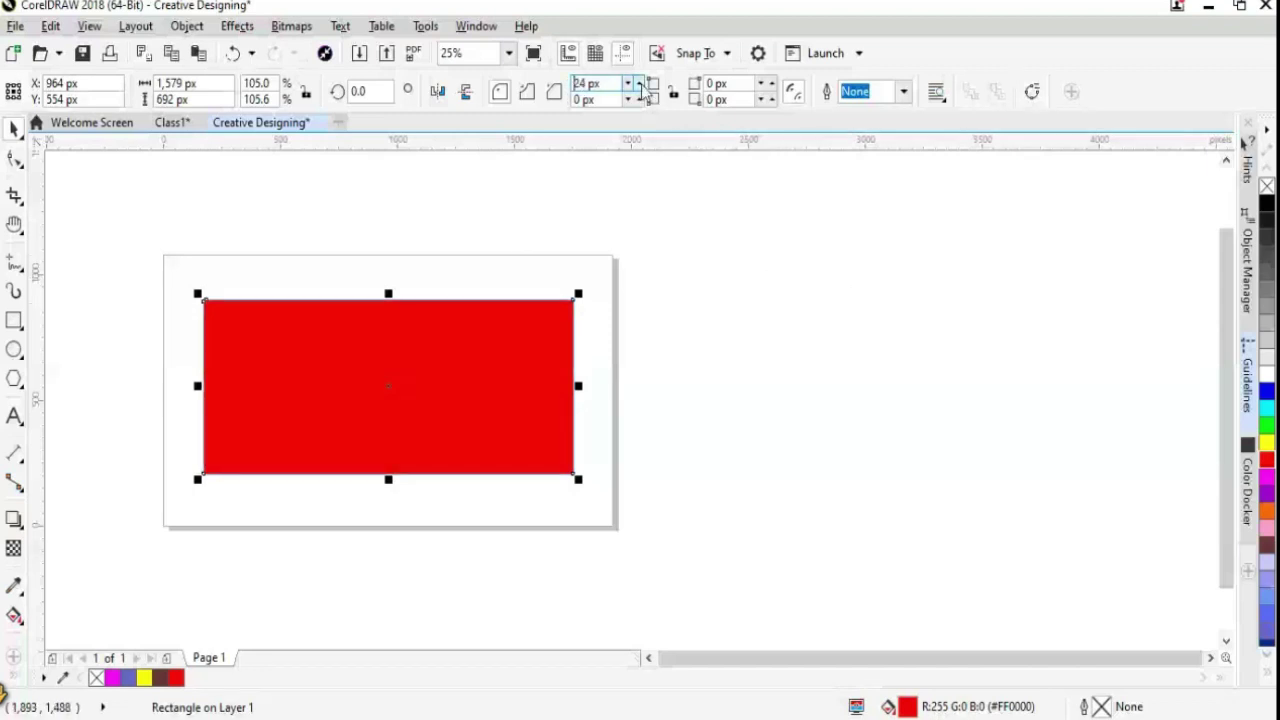
click(641, 85)
click(641, 85)
click(641, 85)
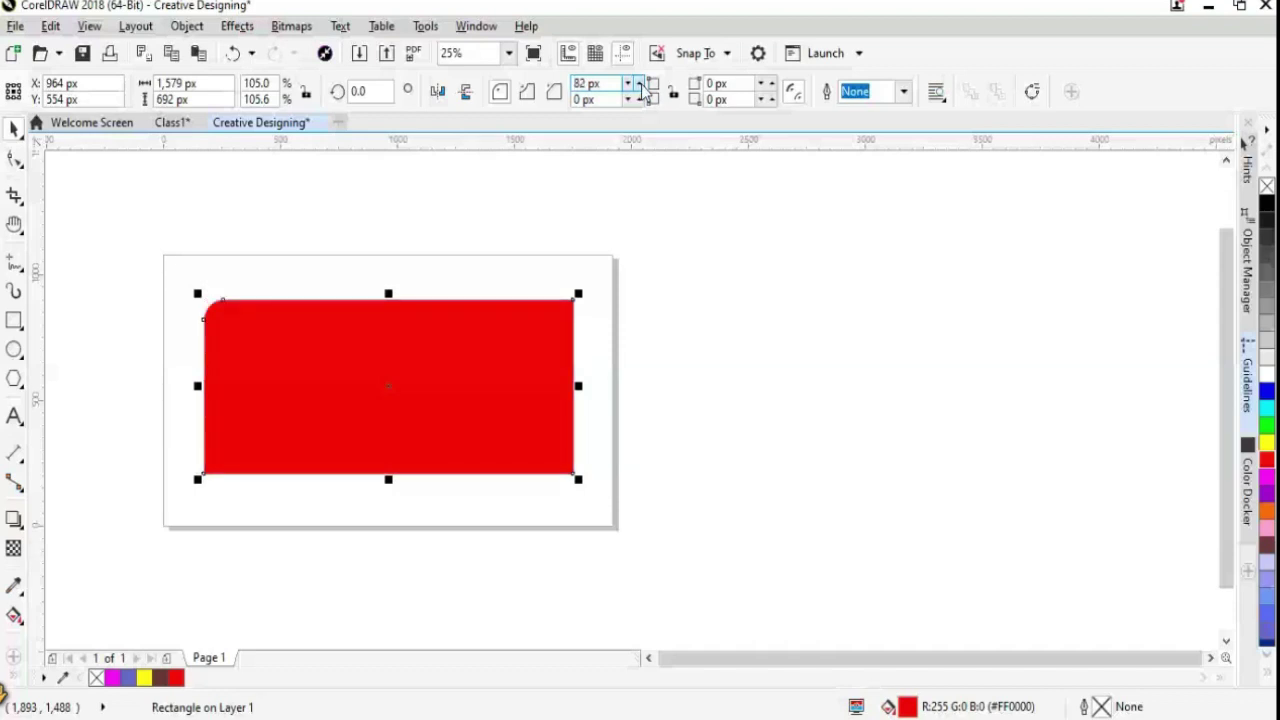
click(641, 85)
Deselect to preview the rounded left corners, then reselect the red rectangle with the Pick tool
click(847, 503)
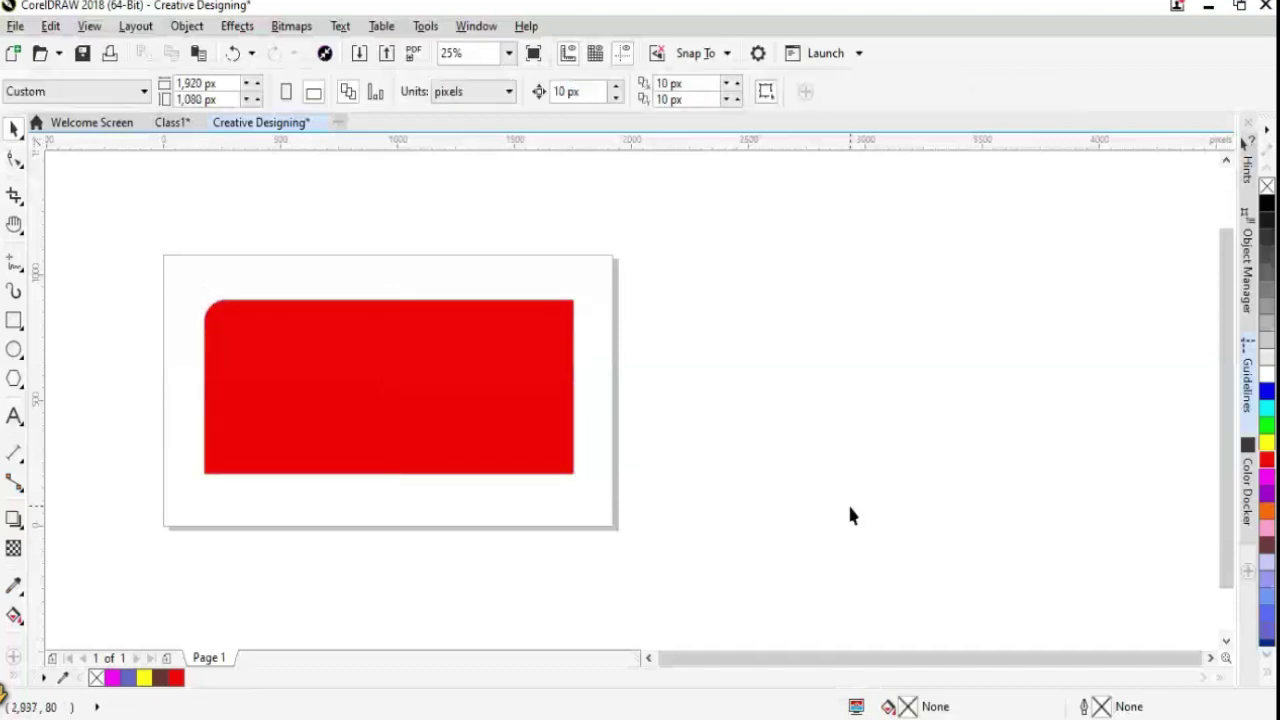
click(277, 397)
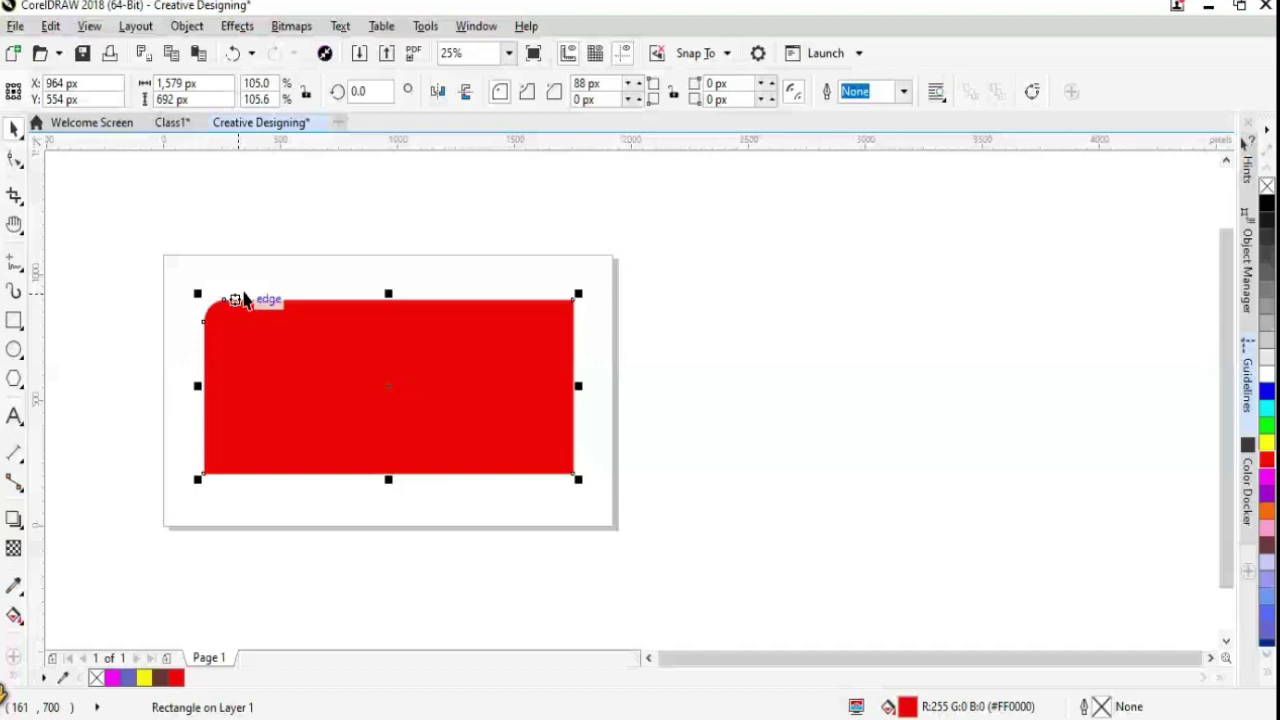
click(712, 348)
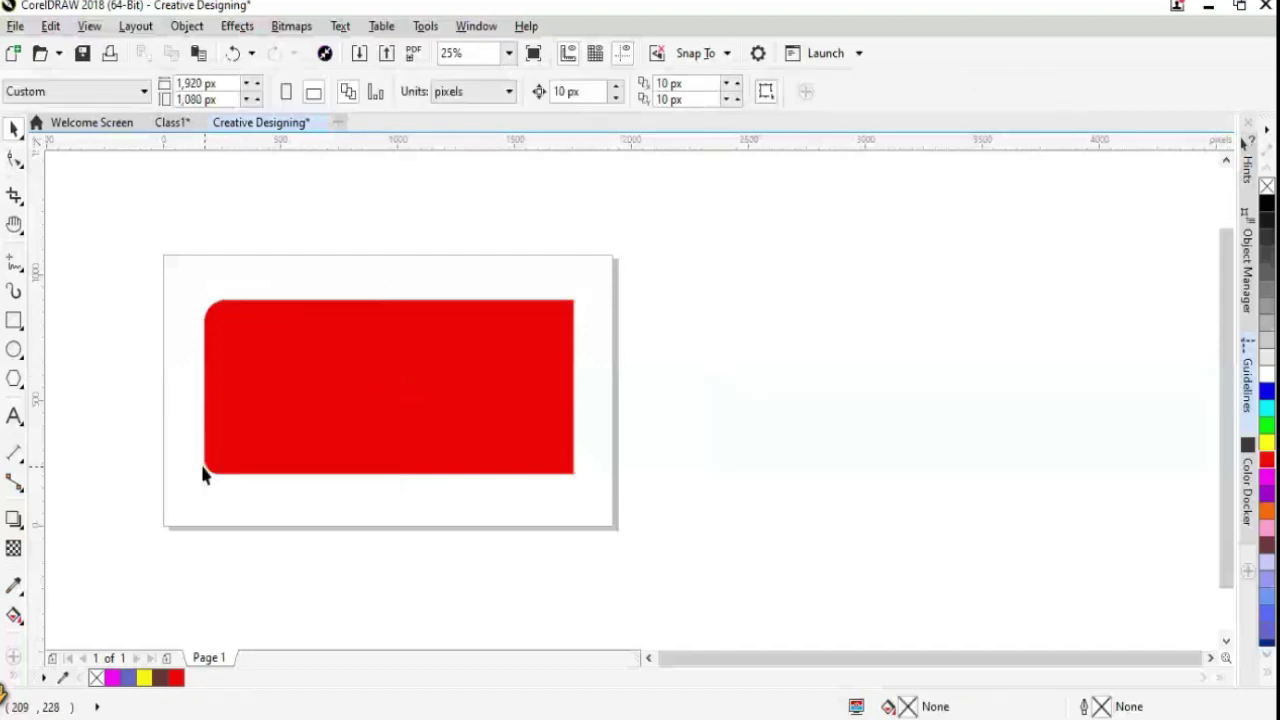
click(376, 446)
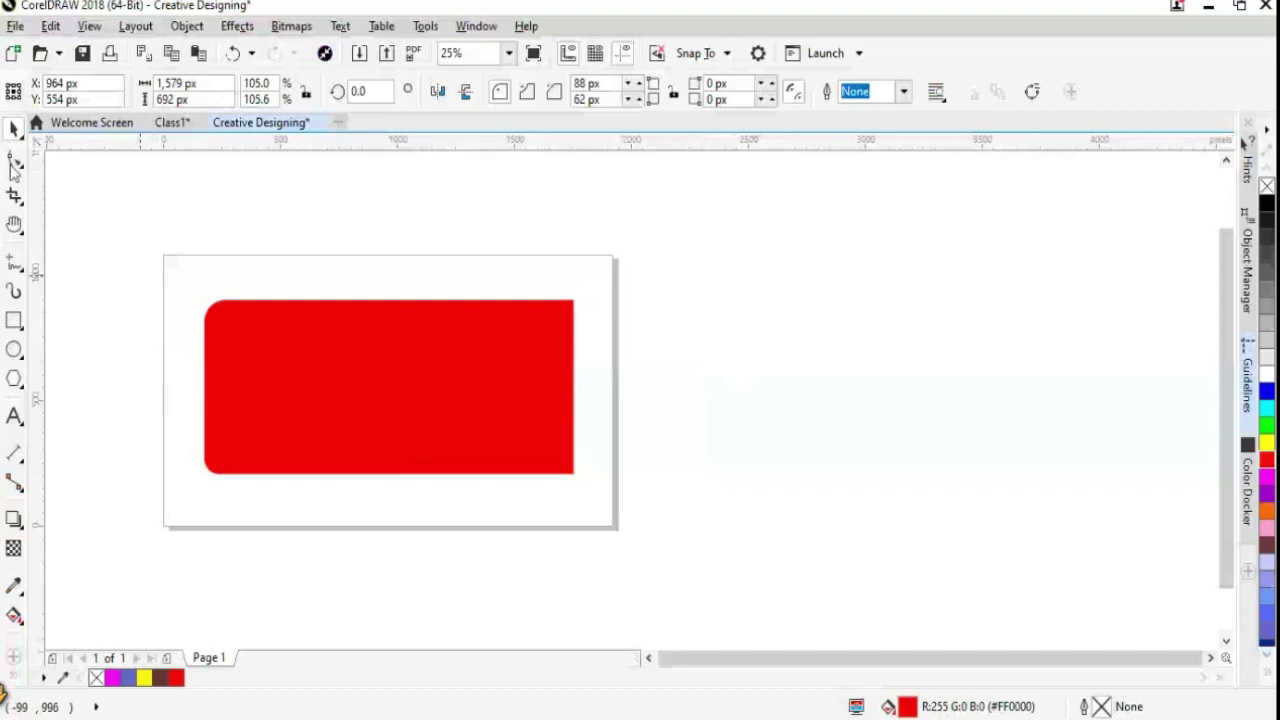
click(16, 128)
click(458, 366)
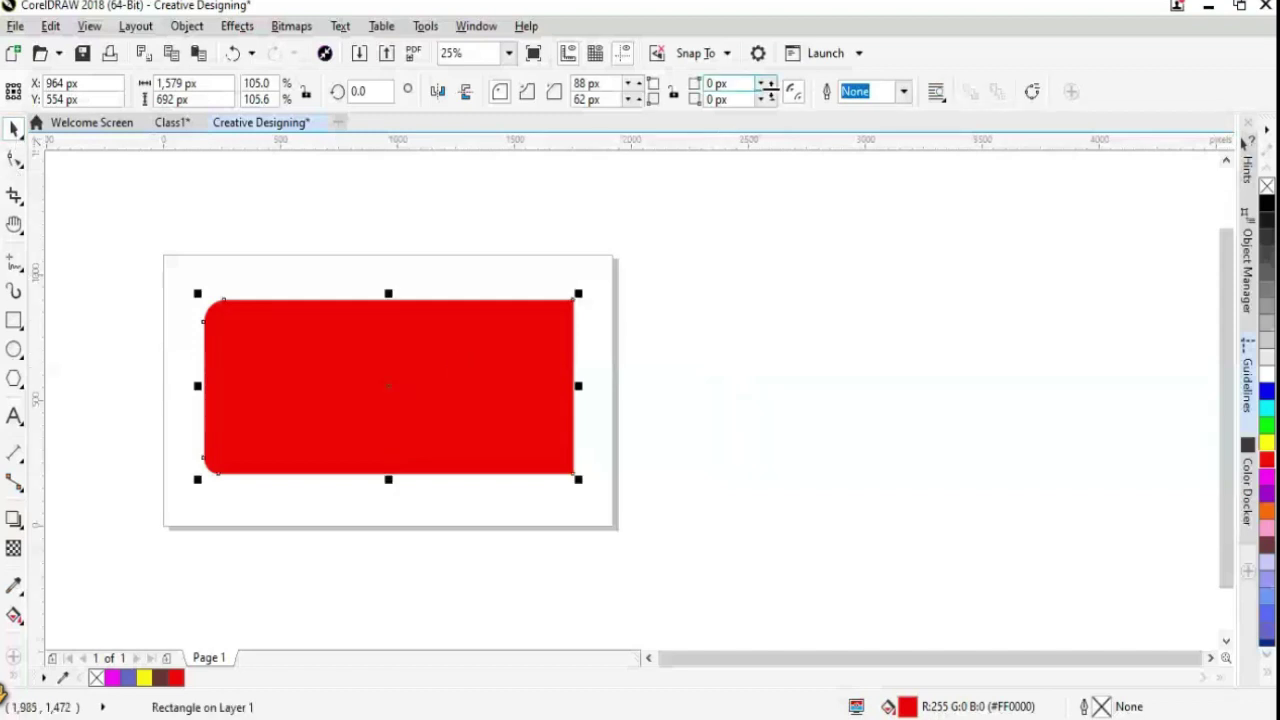
Set the red rectangle's top-right corner radius to 56 px and bottom-right to 44 px
click(771, 86)
text(8)
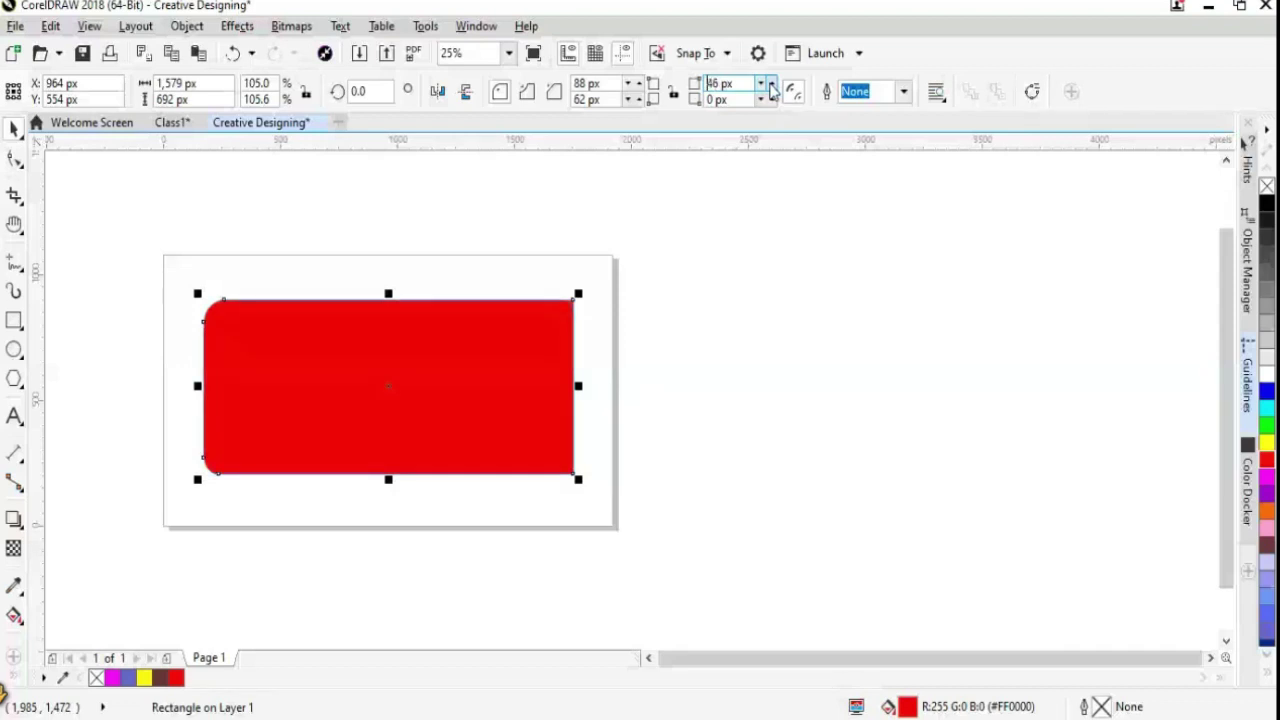
key(Return)
click(610, 410)
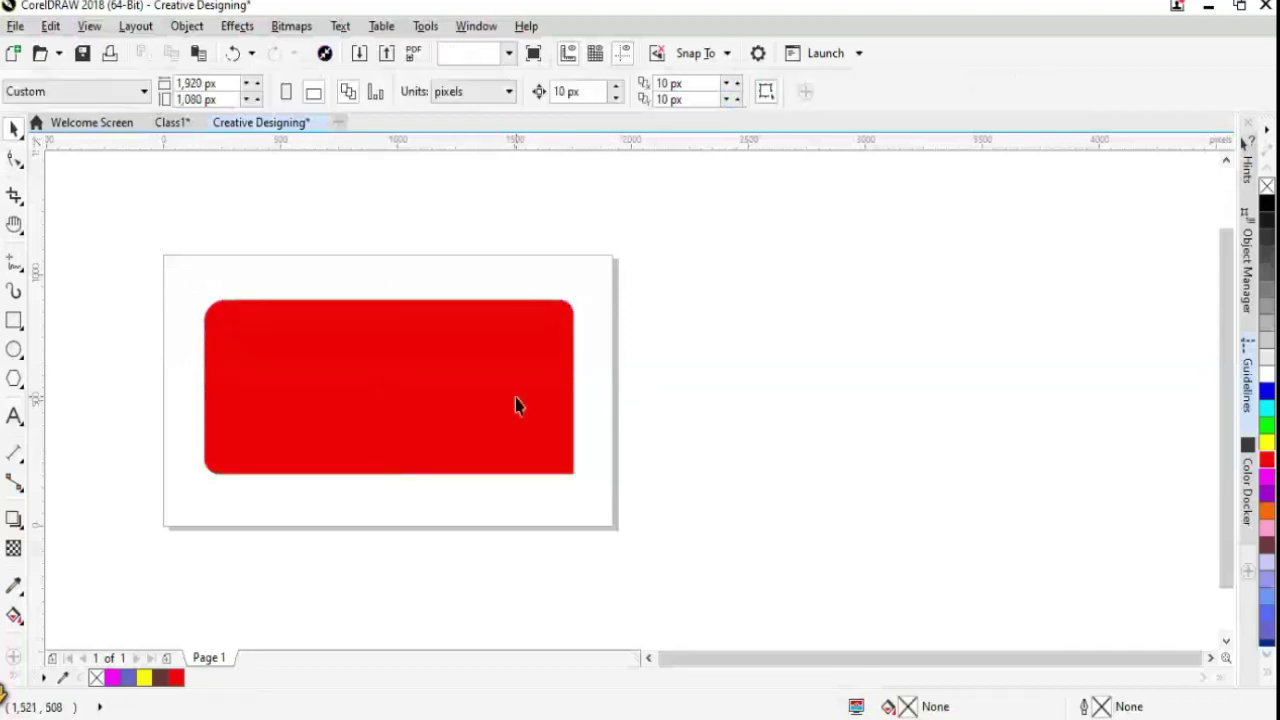
click(517, 406)
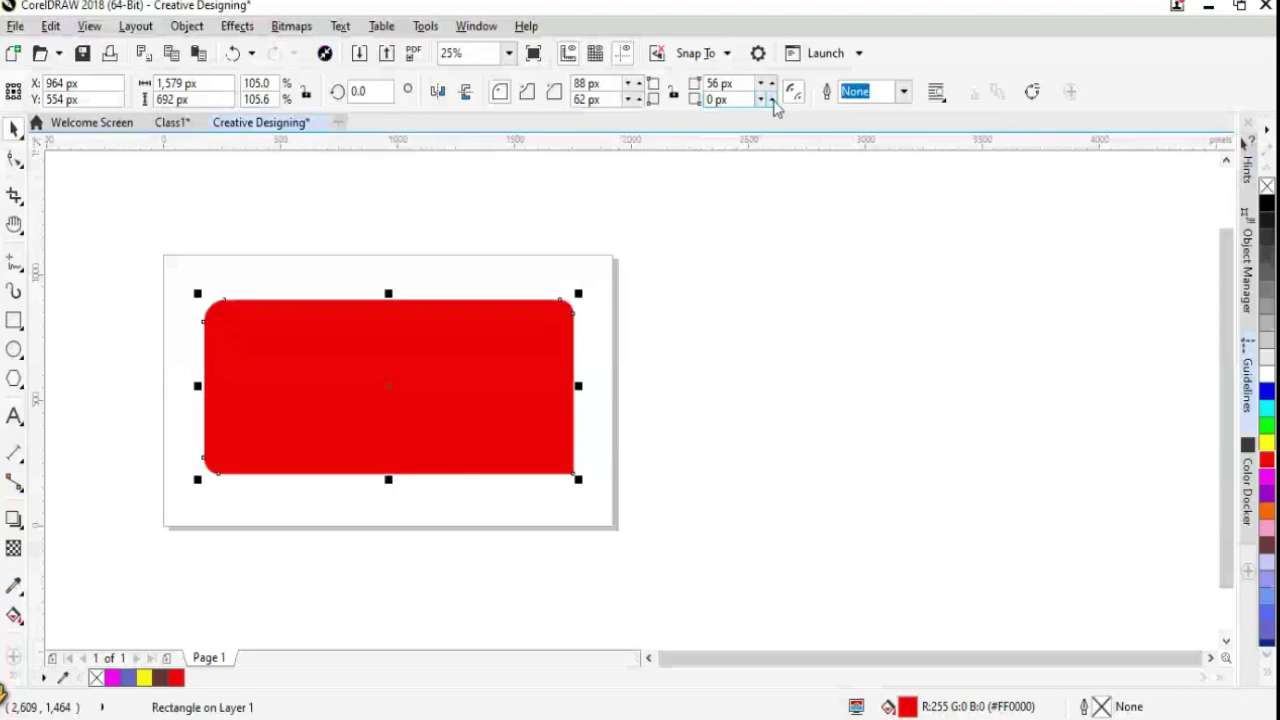
click(772, 96)
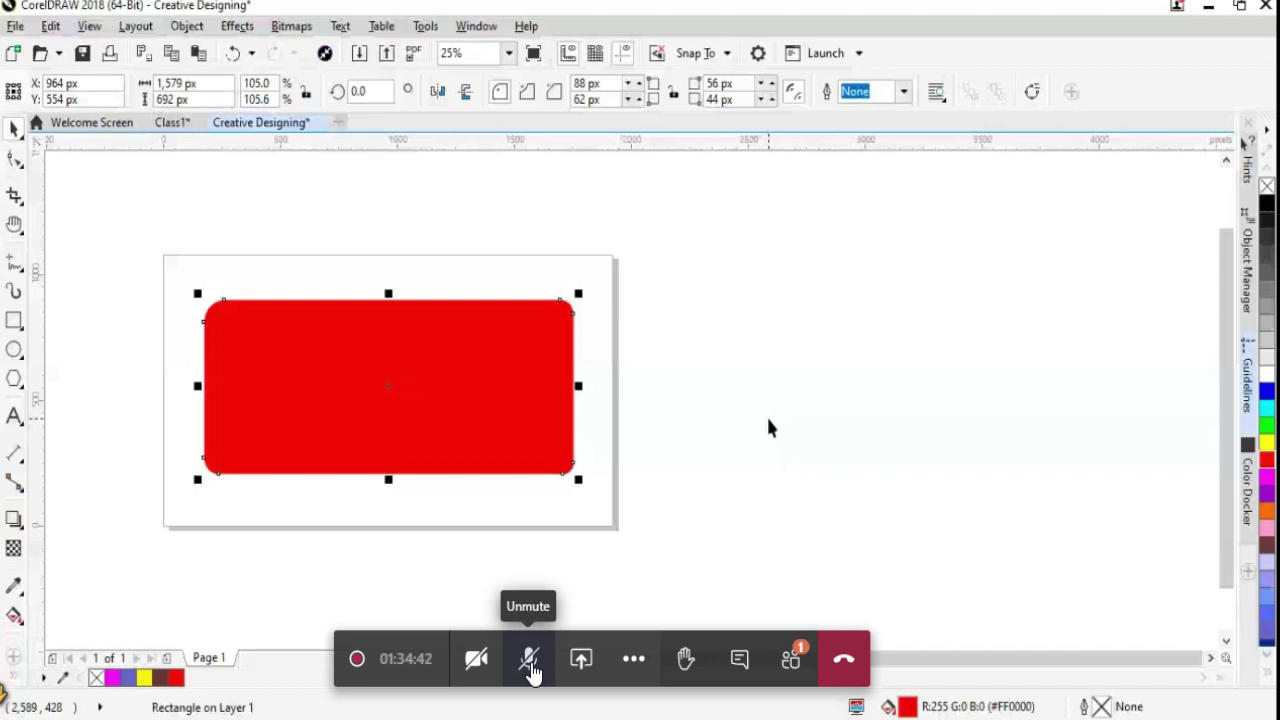
Unmute the meeting microphone, then select the red rounded rectangle with Ctrl+A
click(530, 662)
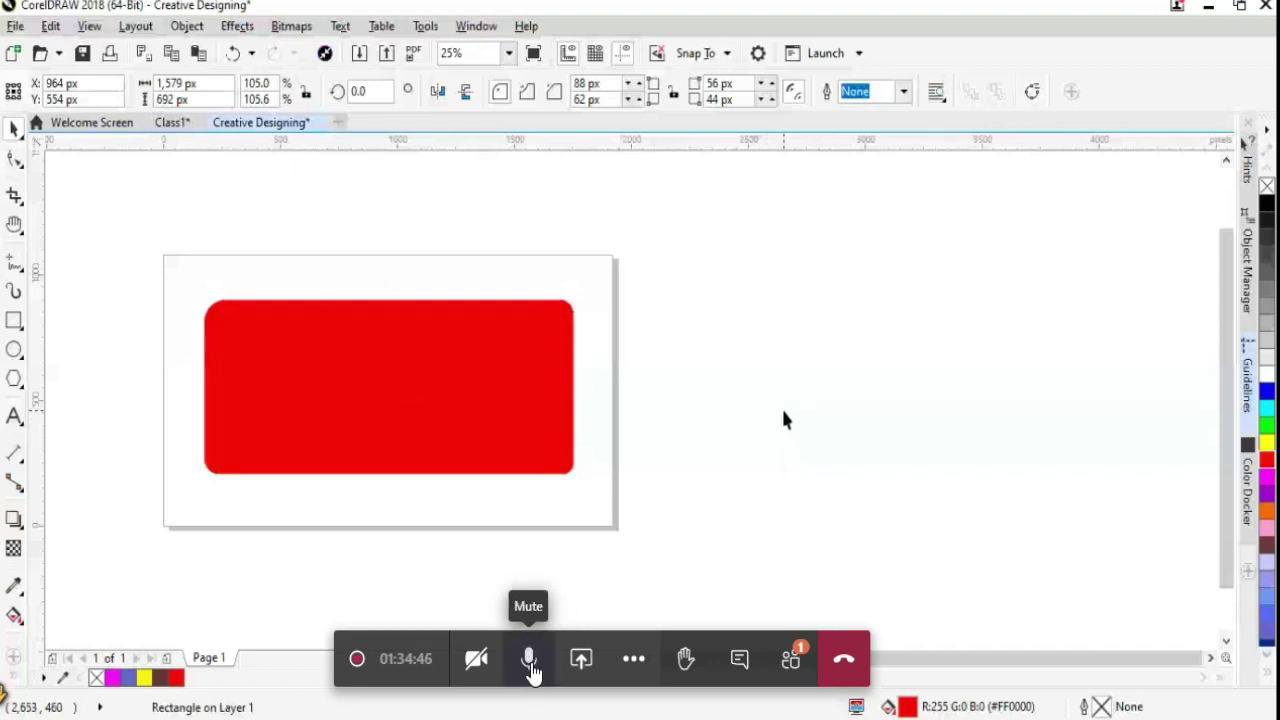
click(530, 662)
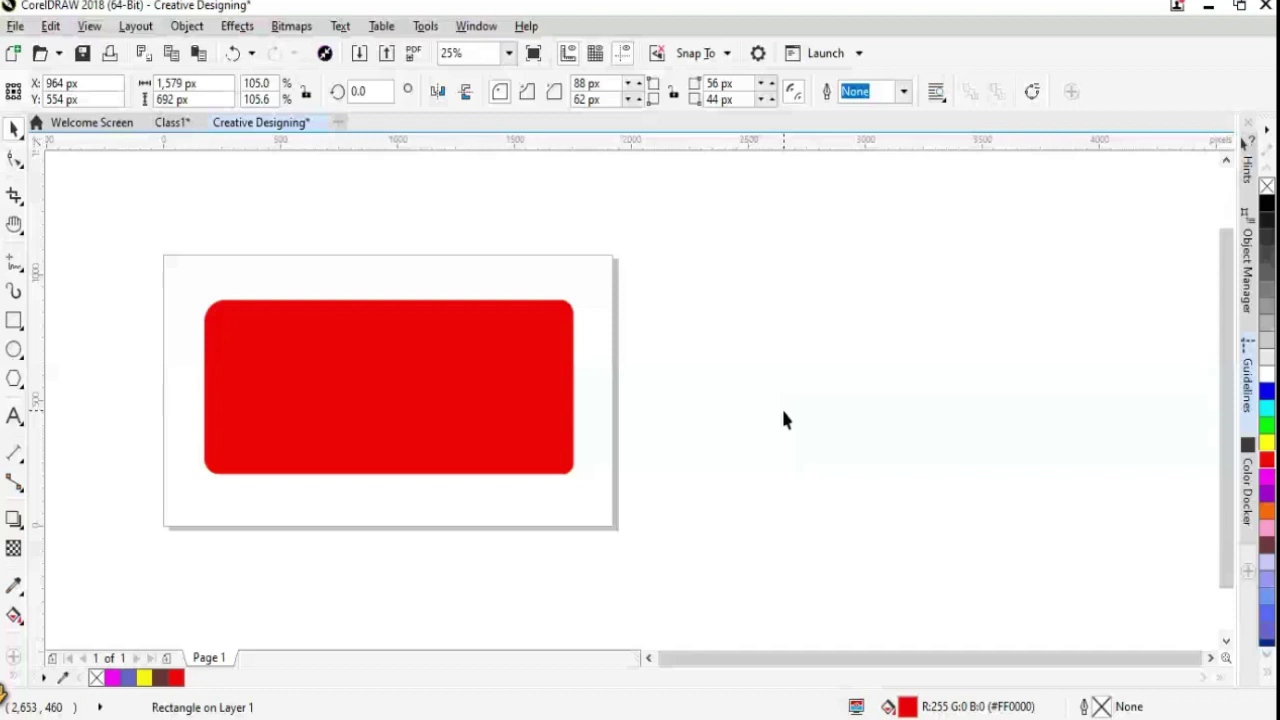
key(ctrl+a)
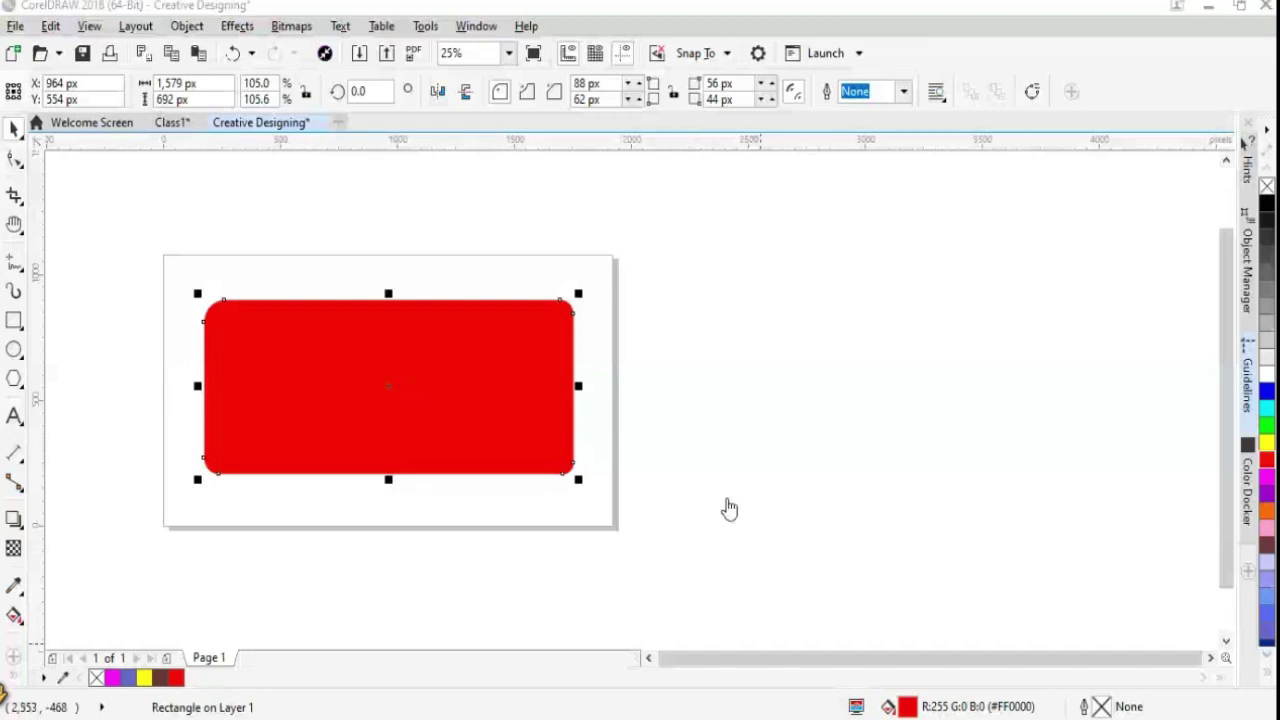
scroll(974, 350, up, 3)
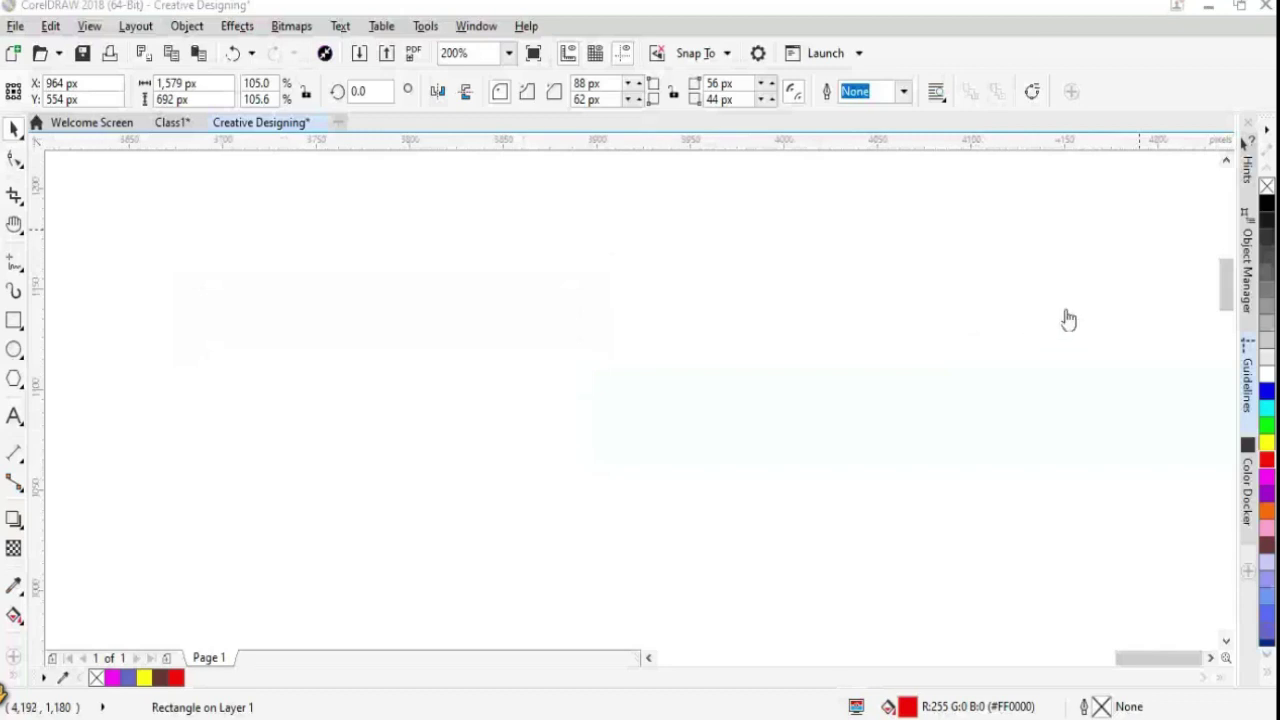
scroll(856, 410, down, 2)
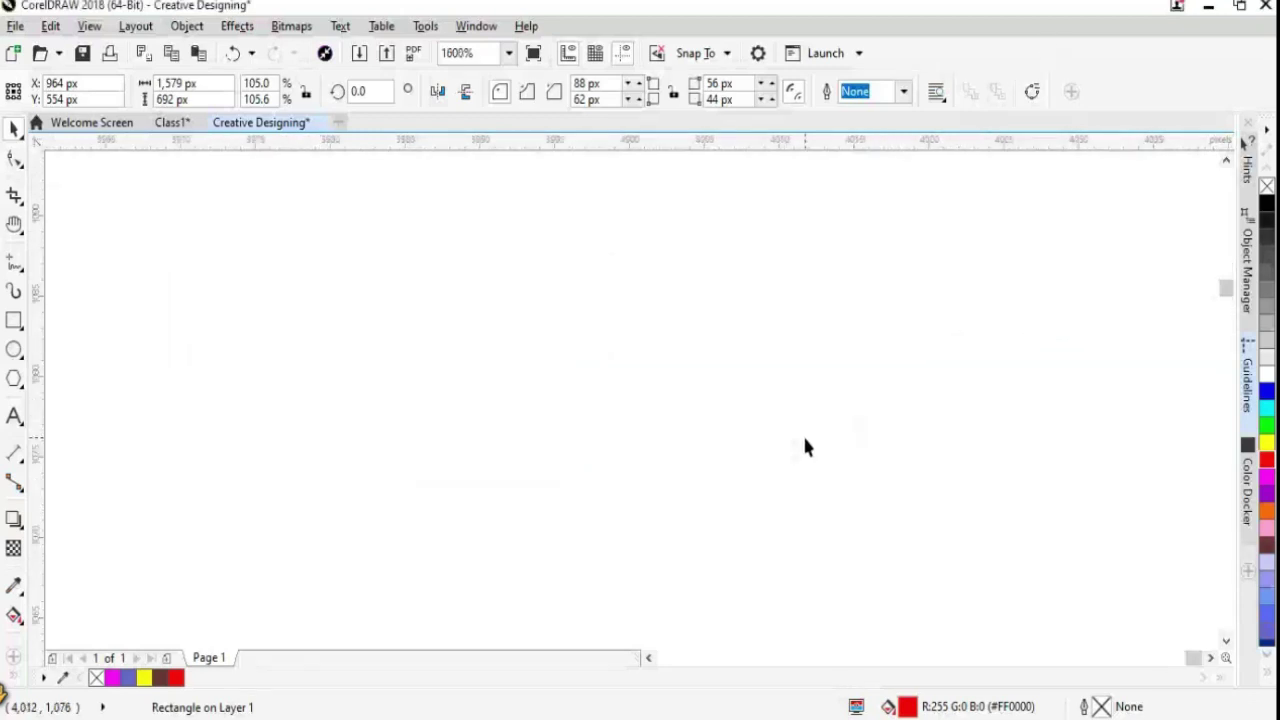
scroll(802, 433, down, 5)
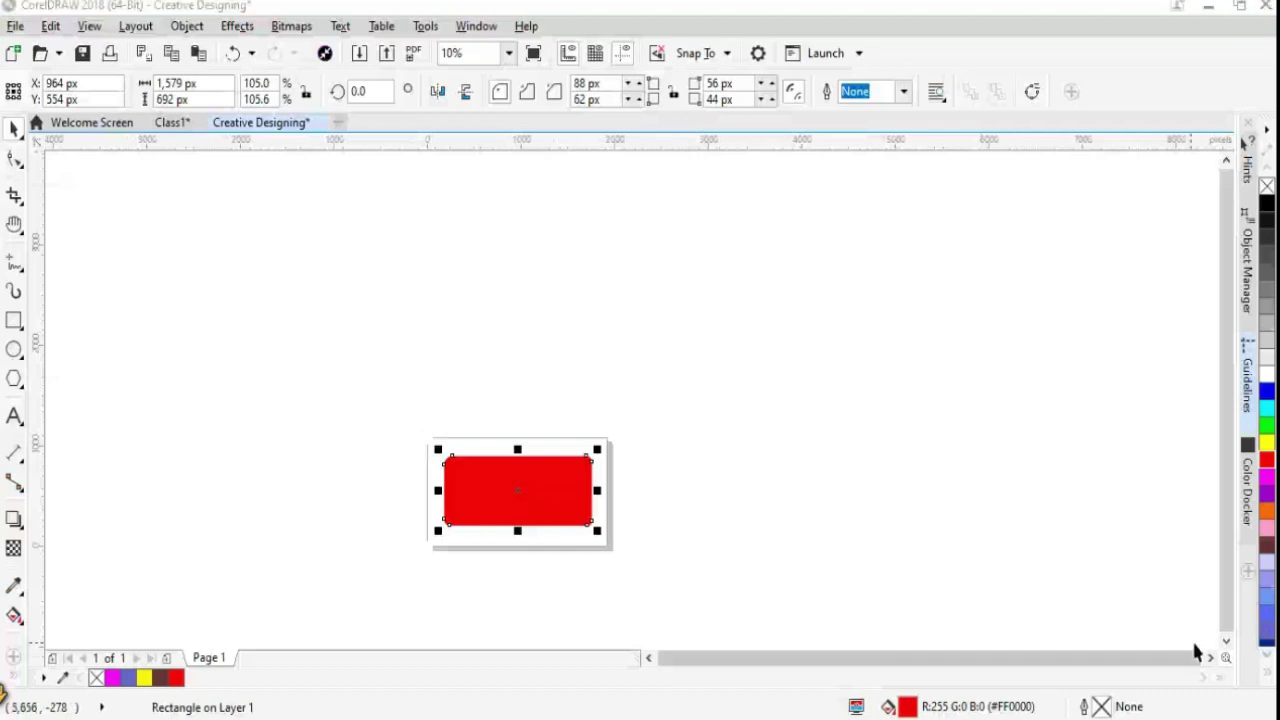
scroll(655, 527, down, 1)
scroll(655, 527, down, 1)
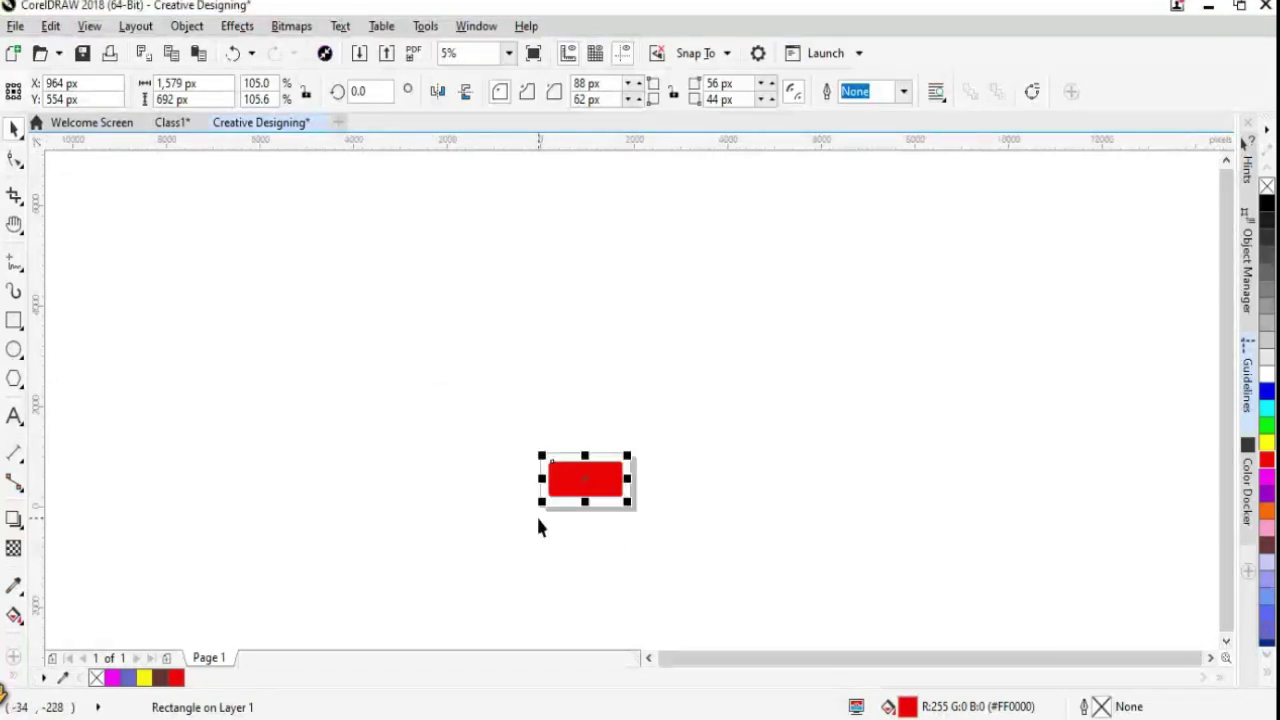
scroll(538, 527, up, 1)
scroll(538, 527, up, 1)
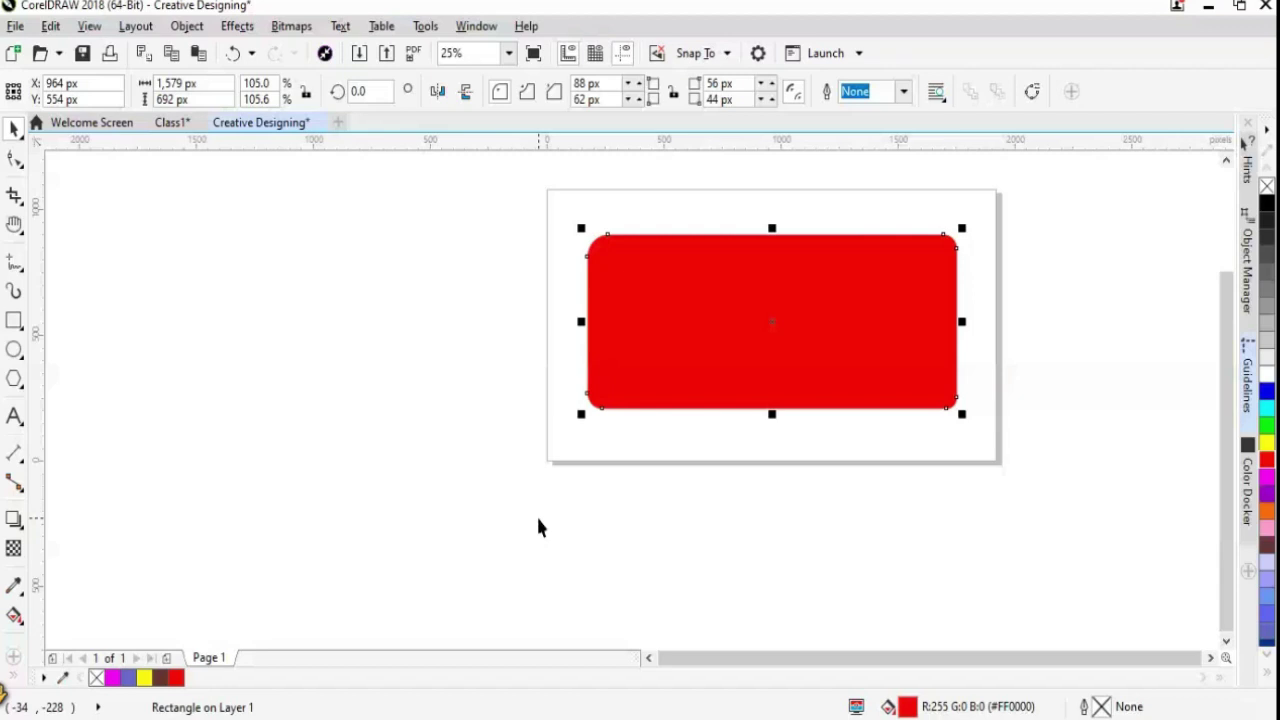
scroll(1240, 300, up, 1)
scroll(1225, 480, up, 1)
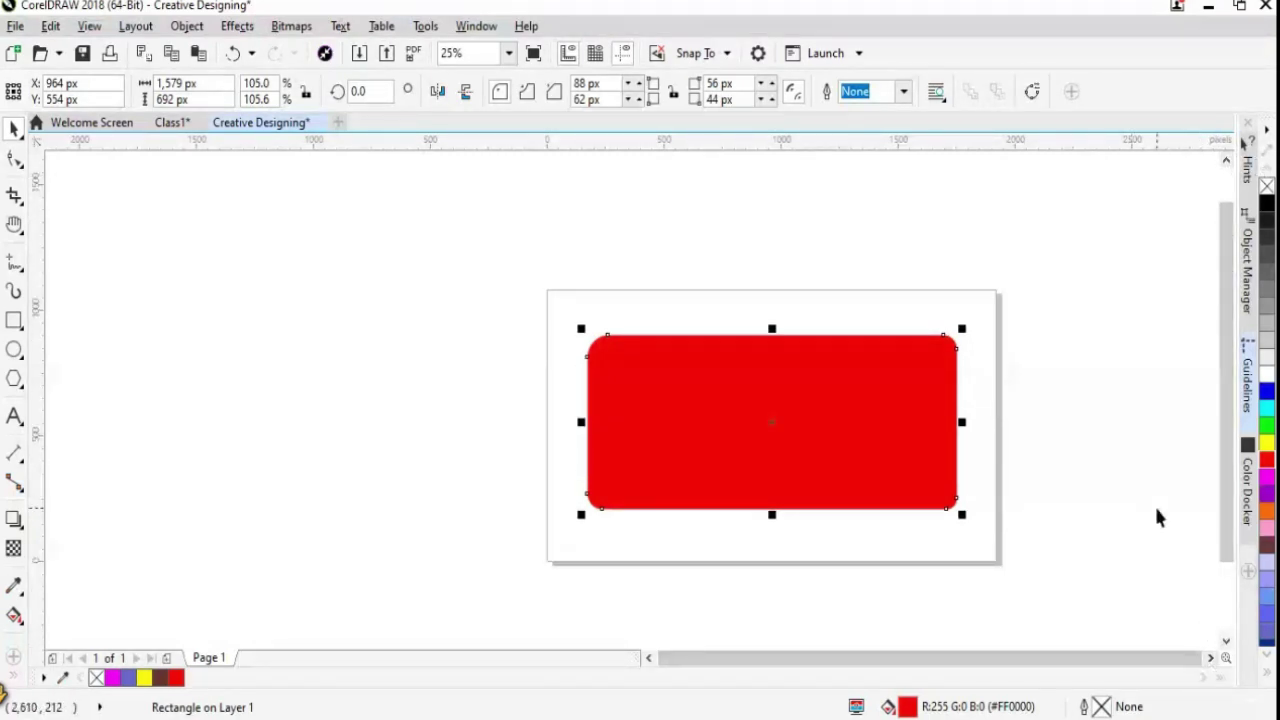
Open the Window menu to add another colour palette
click(479, 28)
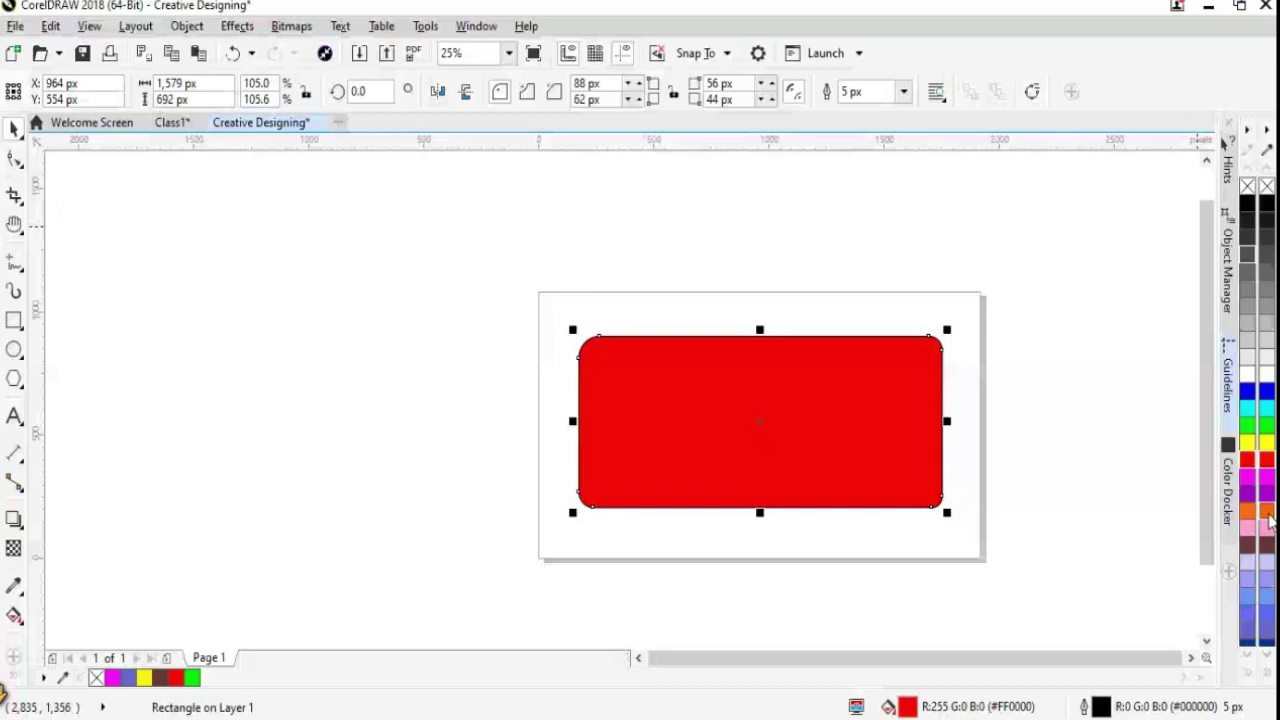
Try a pink fill, 25 px outline and black fill, then delete the rounded rectangle
click(1267, 522)
click(903, 91)
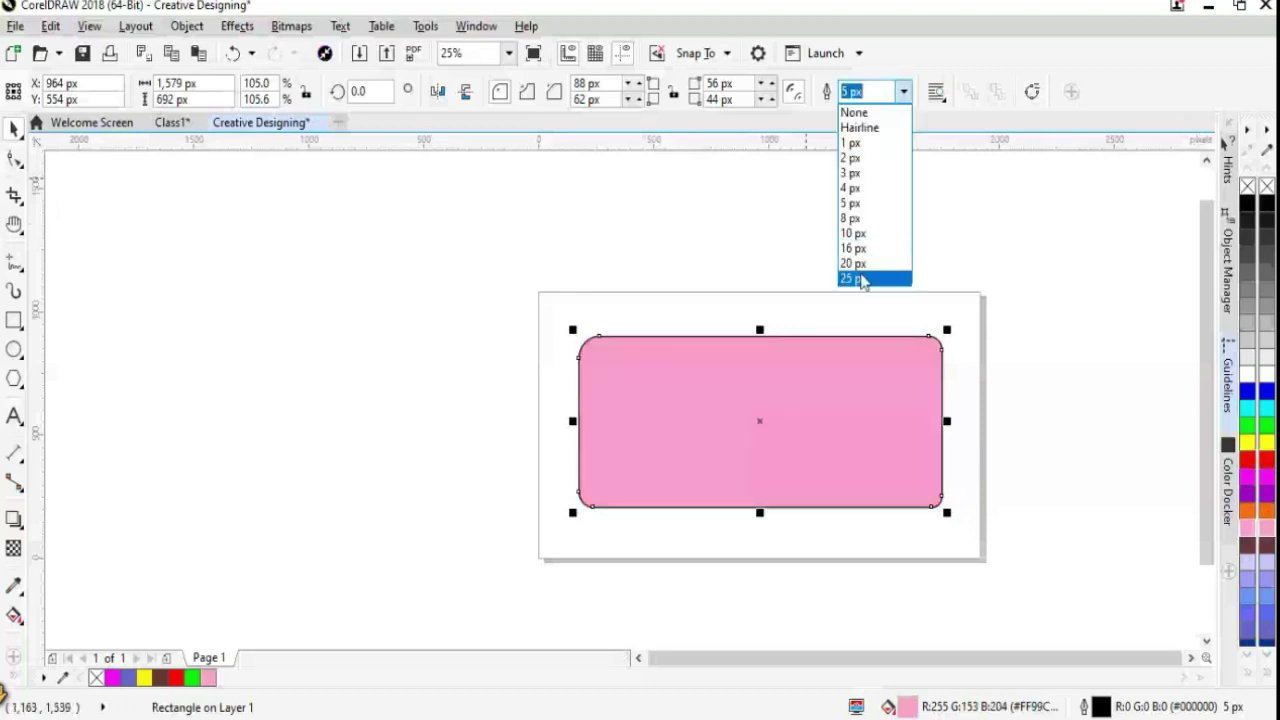
click(860, 277)
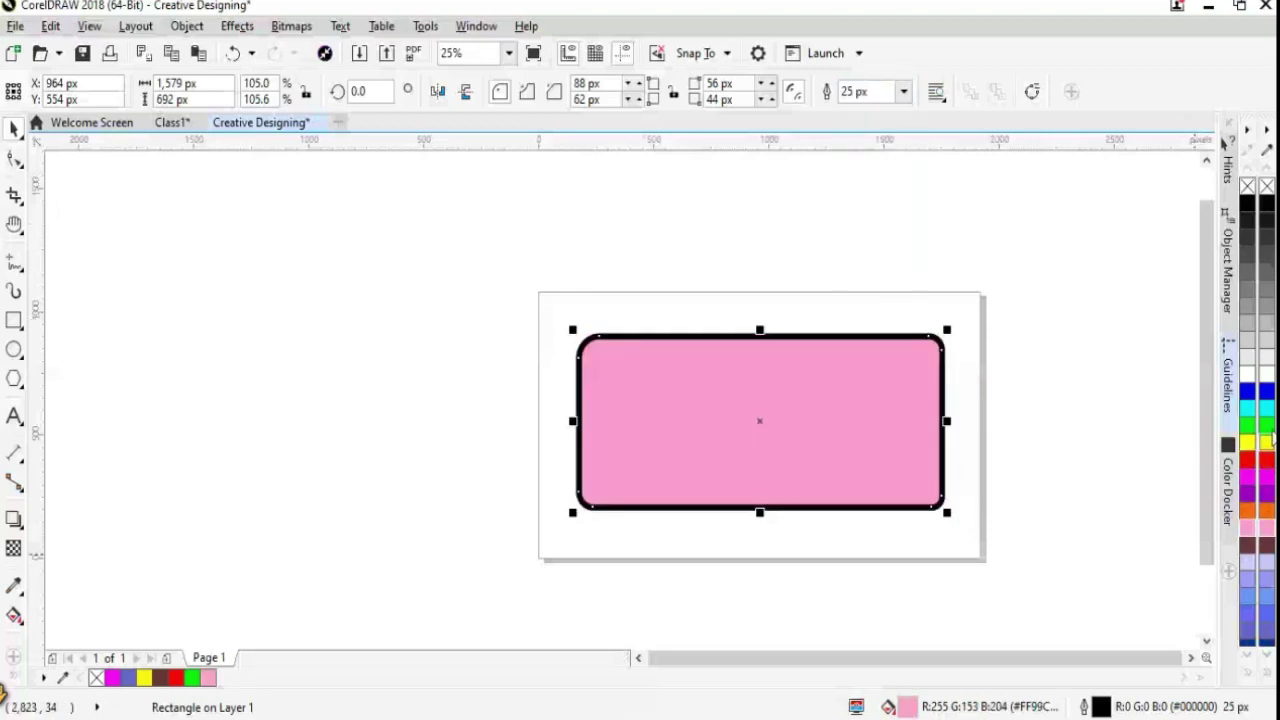
click(1267, 205)
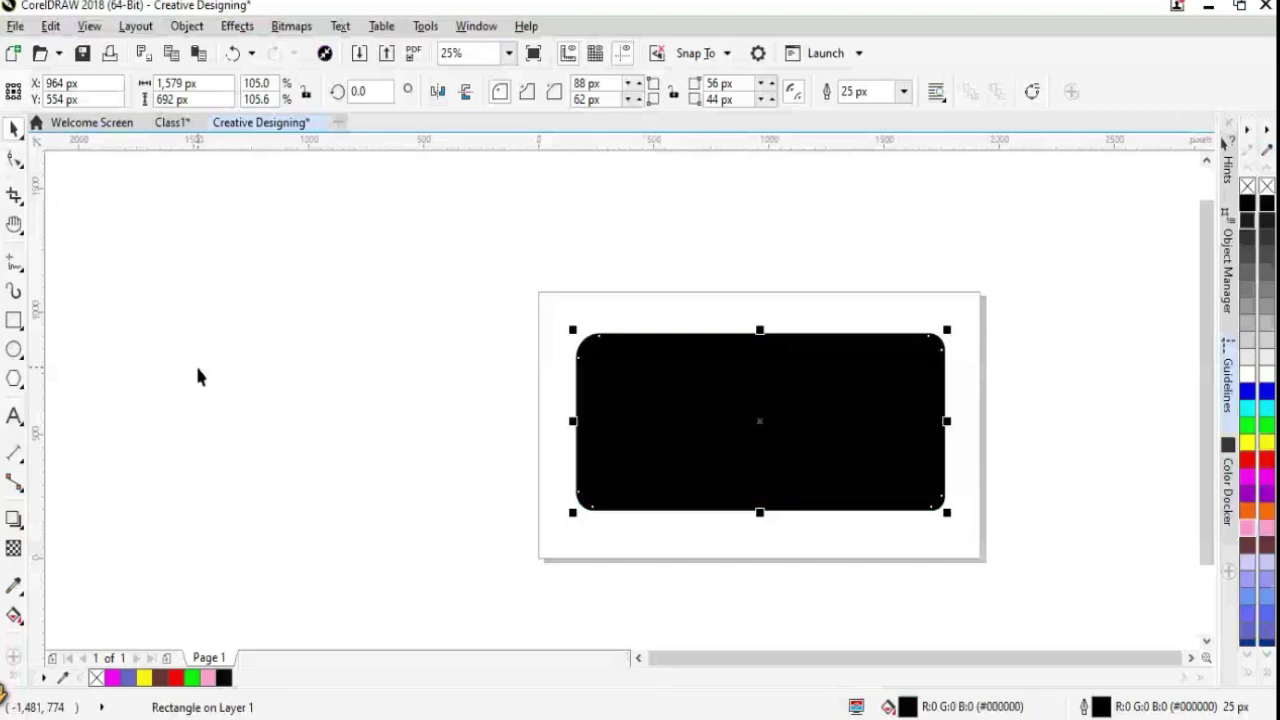
key(Delete)
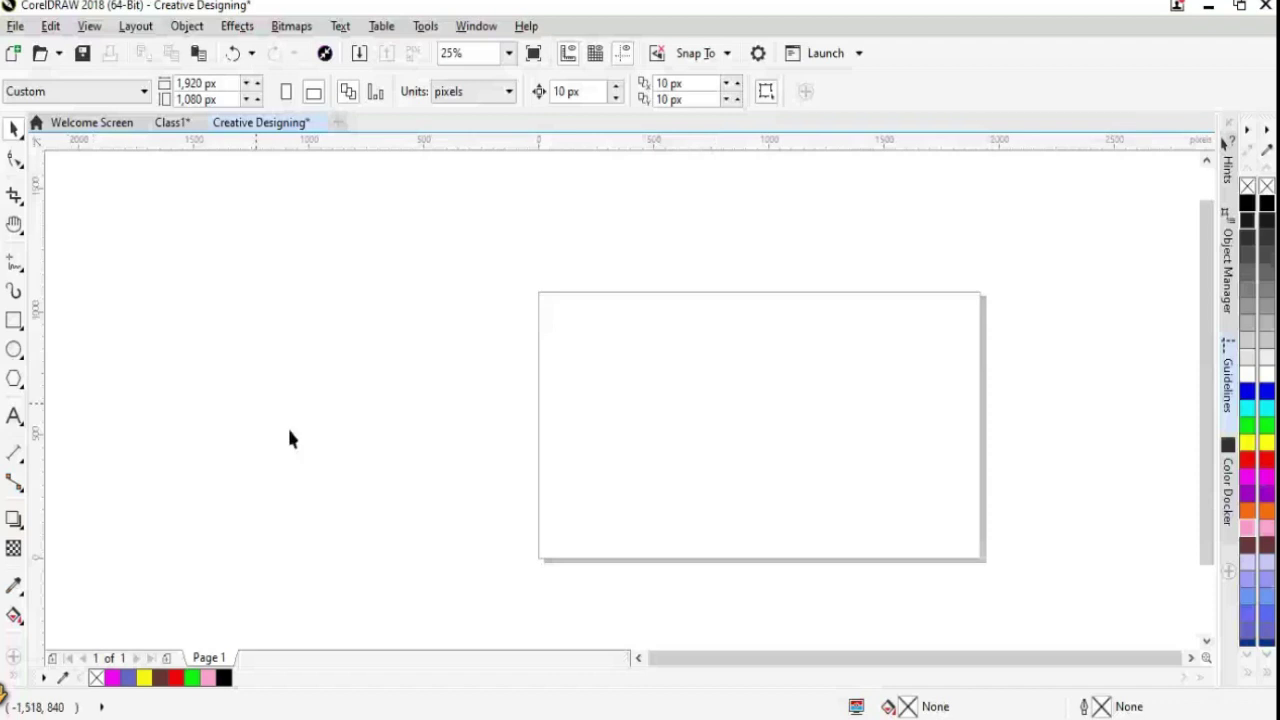
Undo back to an empty page and draw a new 1,343 × 659 px rectangle
key(ctrl+z)
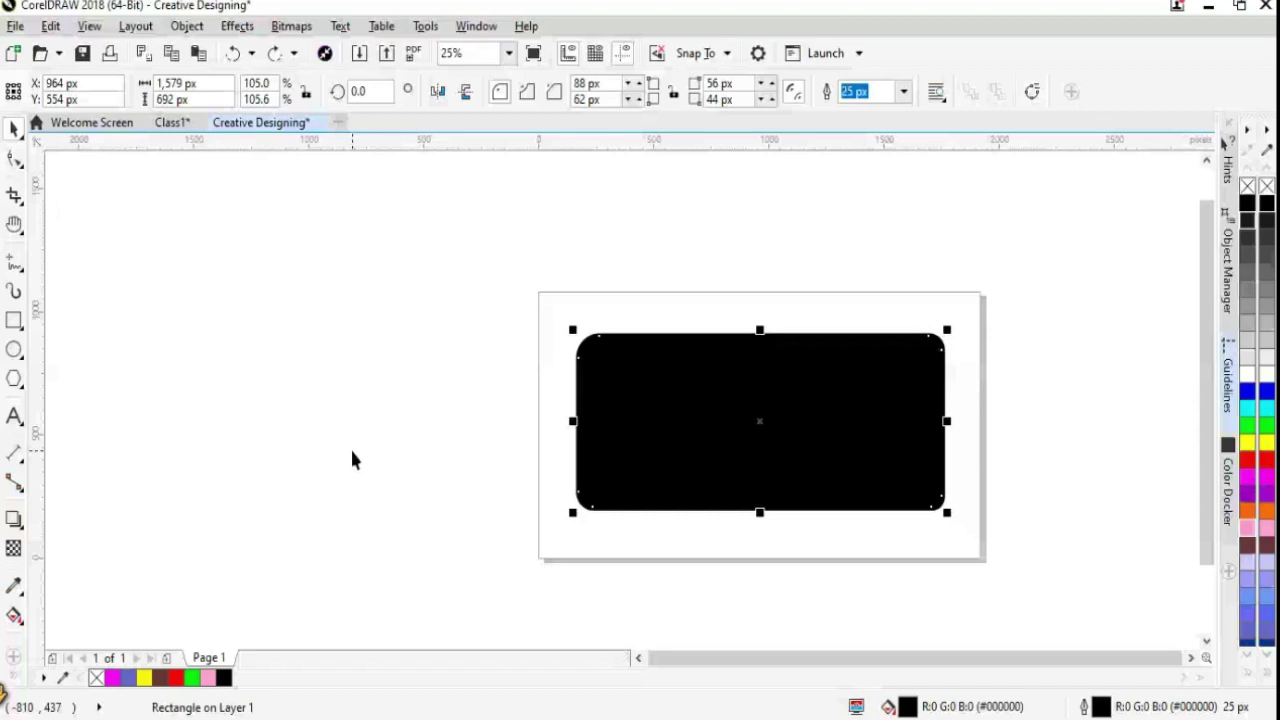
key(ctrl+z)
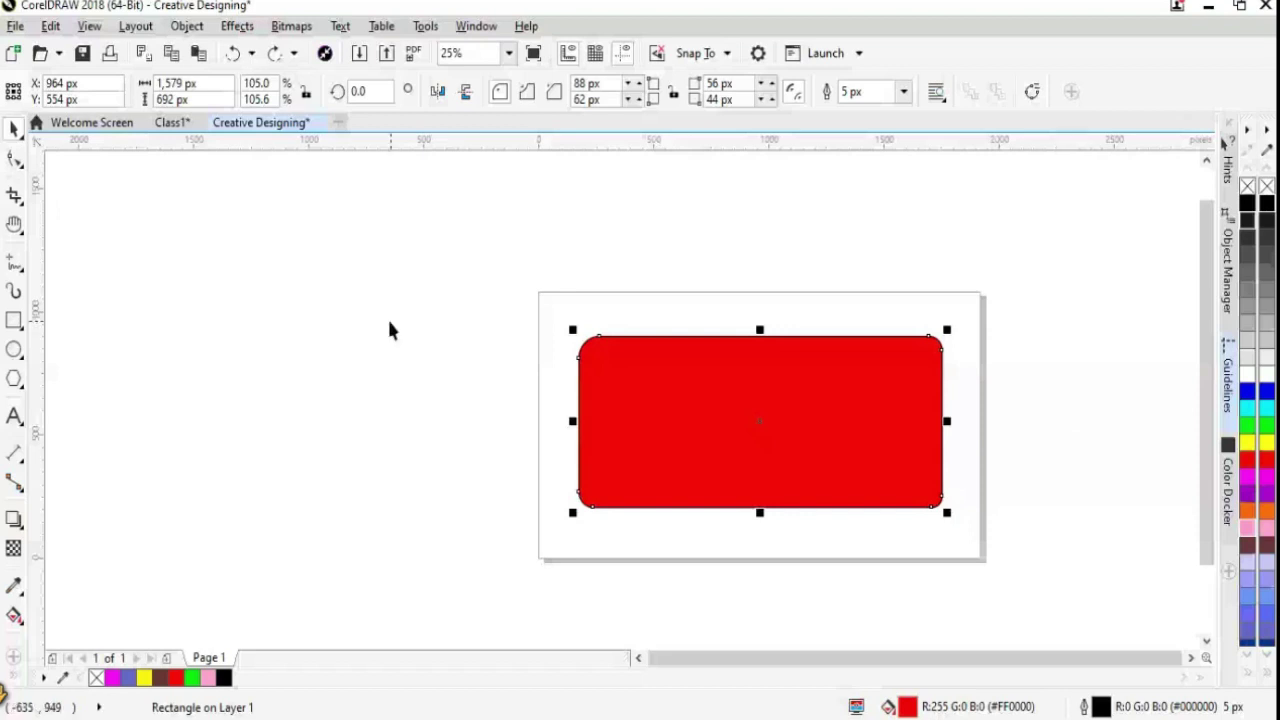
key(ctrl+z)
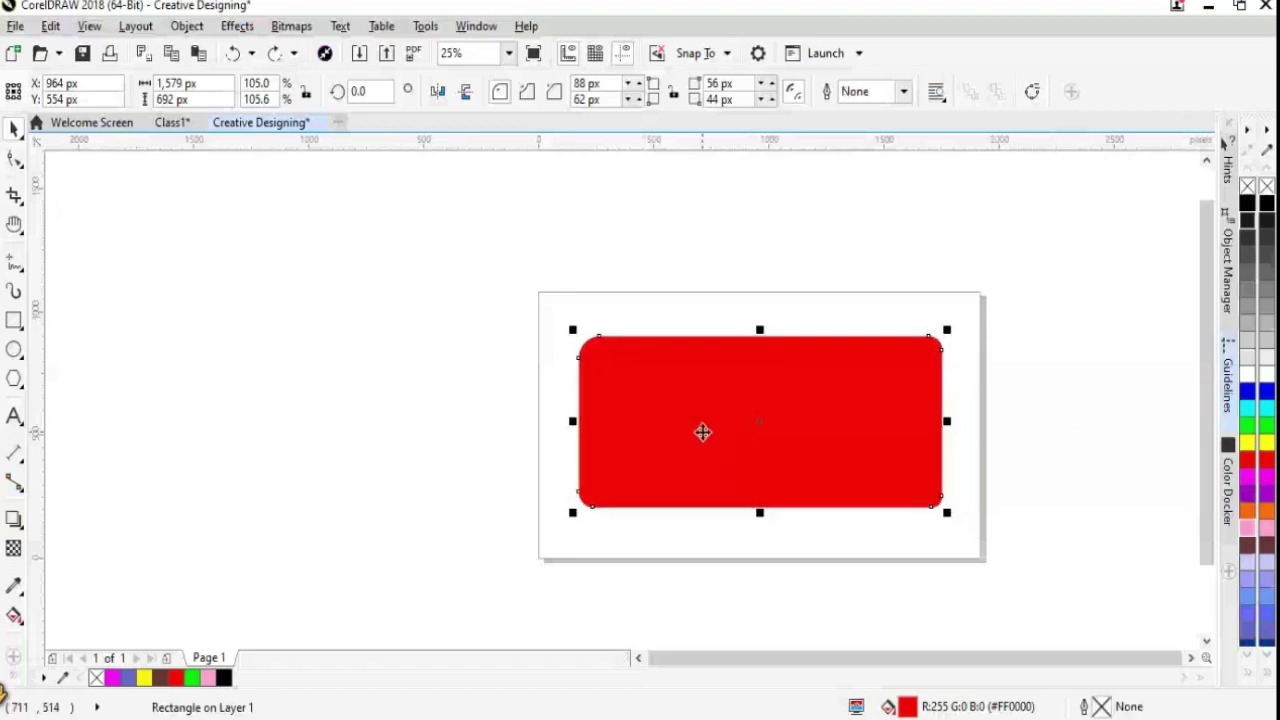
key(ctrl+z)
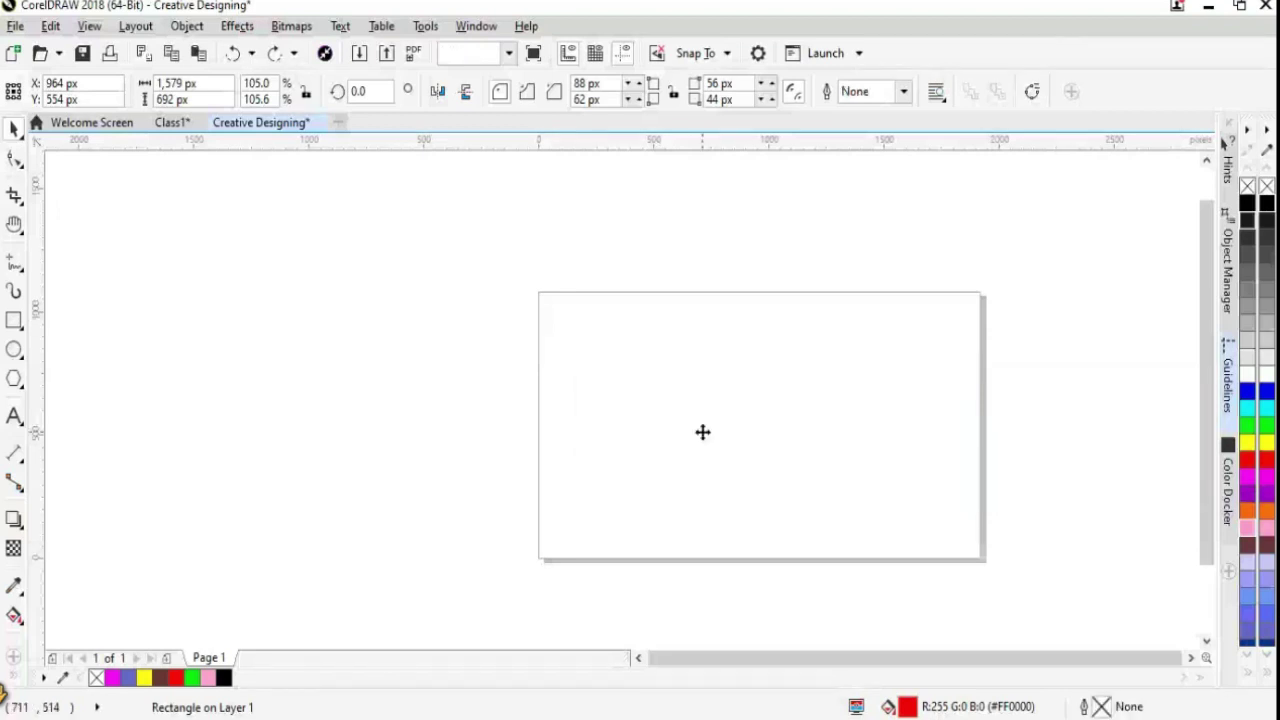
key(F6)
mouse_move(580, 348)
mouse_down()
mouse_move(771, 506)
mouse_move(903, 521)
mouse_up()
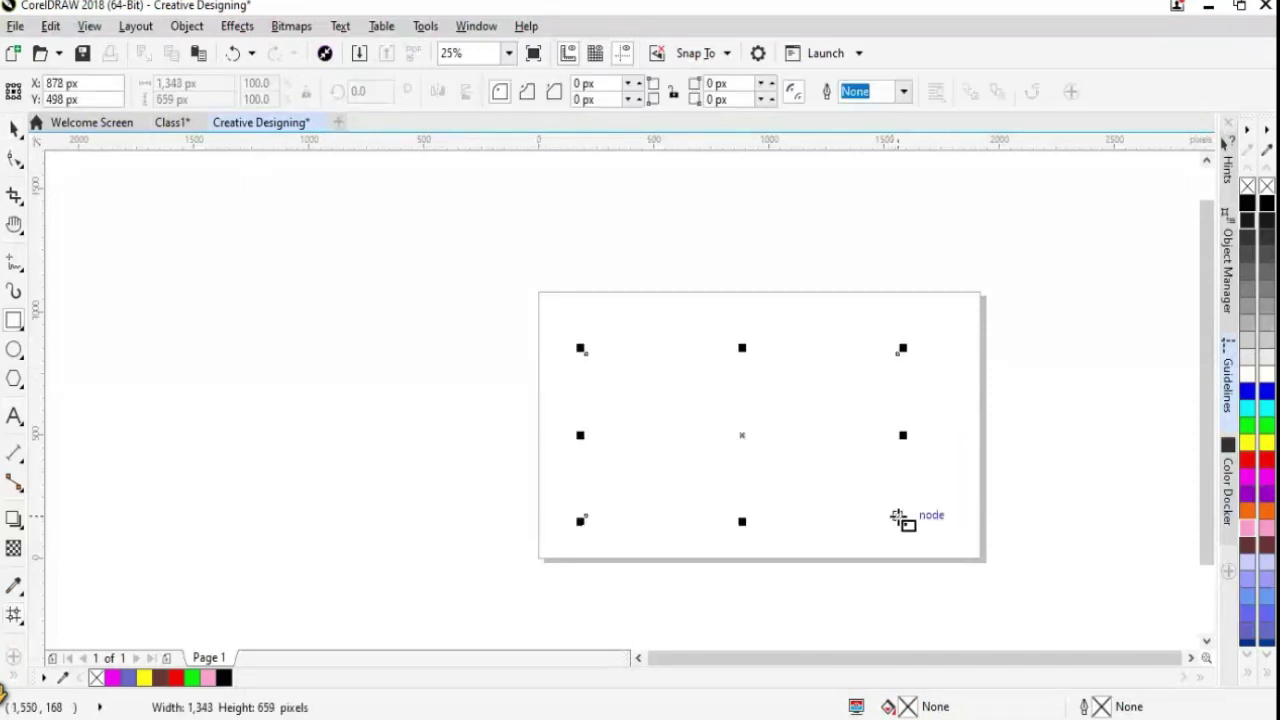
Fill the new rectangle dark brown (#663333) after briefly trying pink
click(1266, 538)
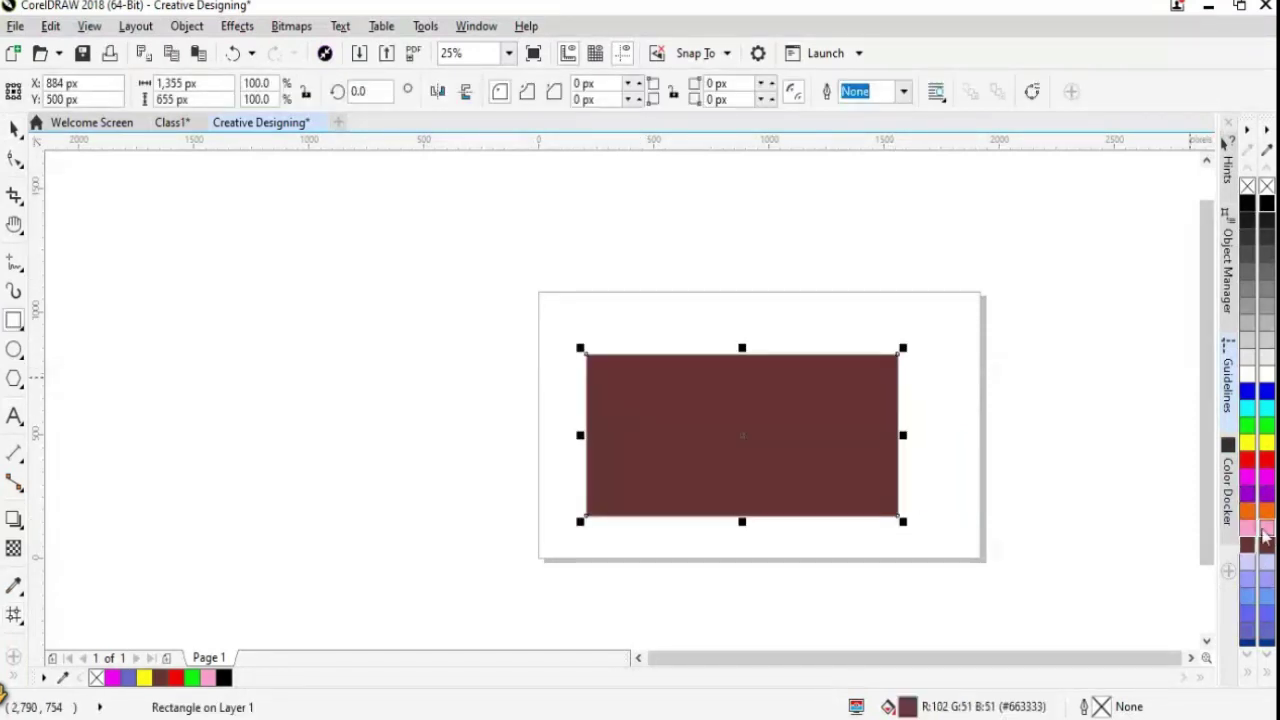
click(1266, 527)
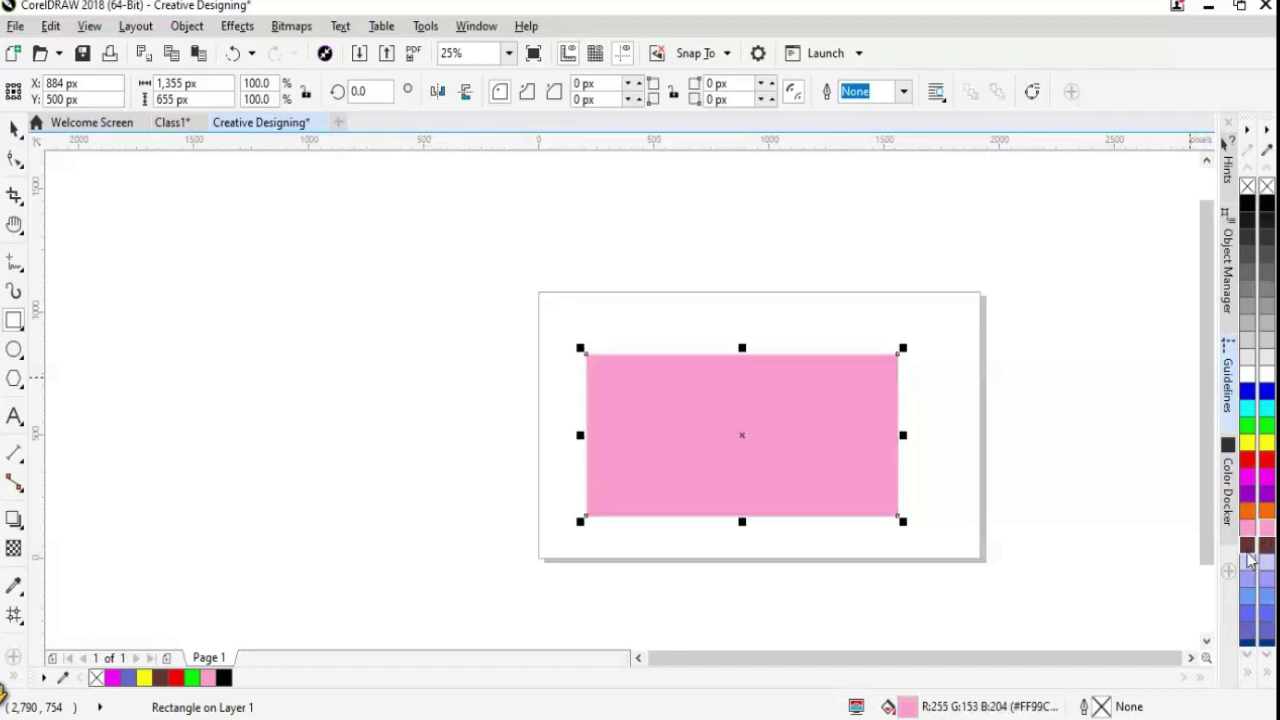
click(1249, 556)
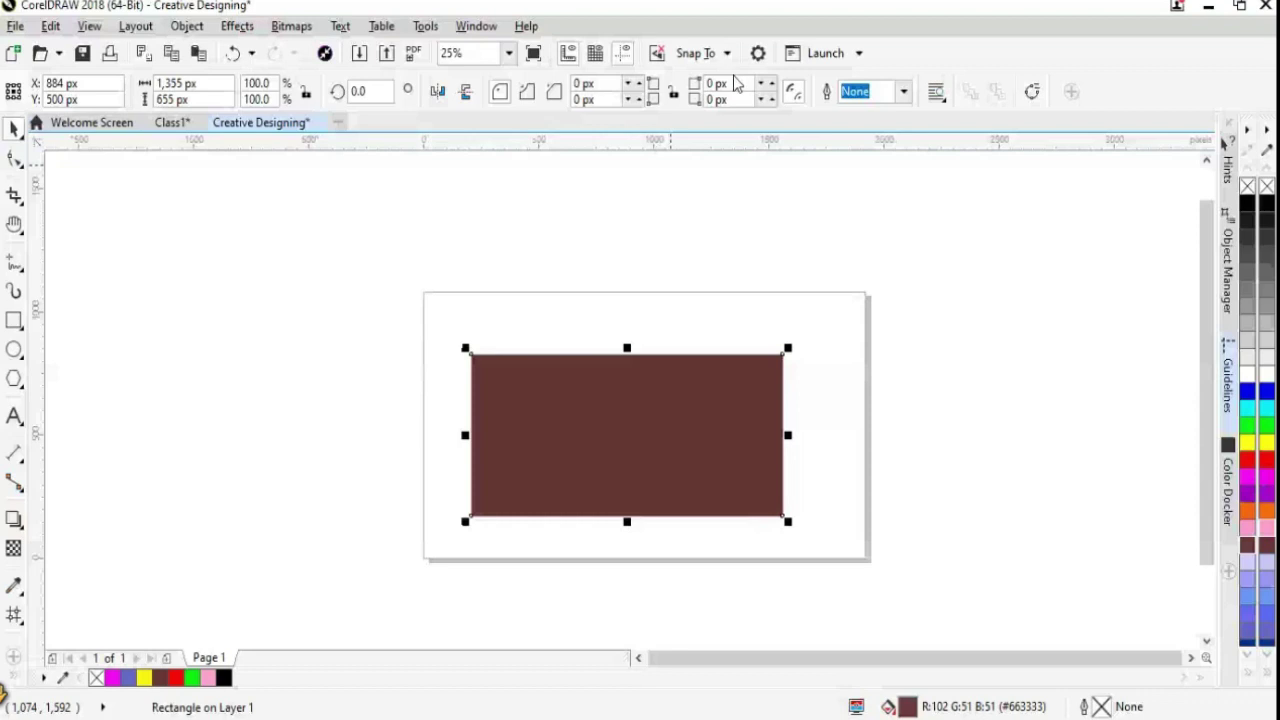
Give the rectangle a 25 px black outline, trying 50 px, and fill it blue-violet (#6666FF)
click(903, 91)
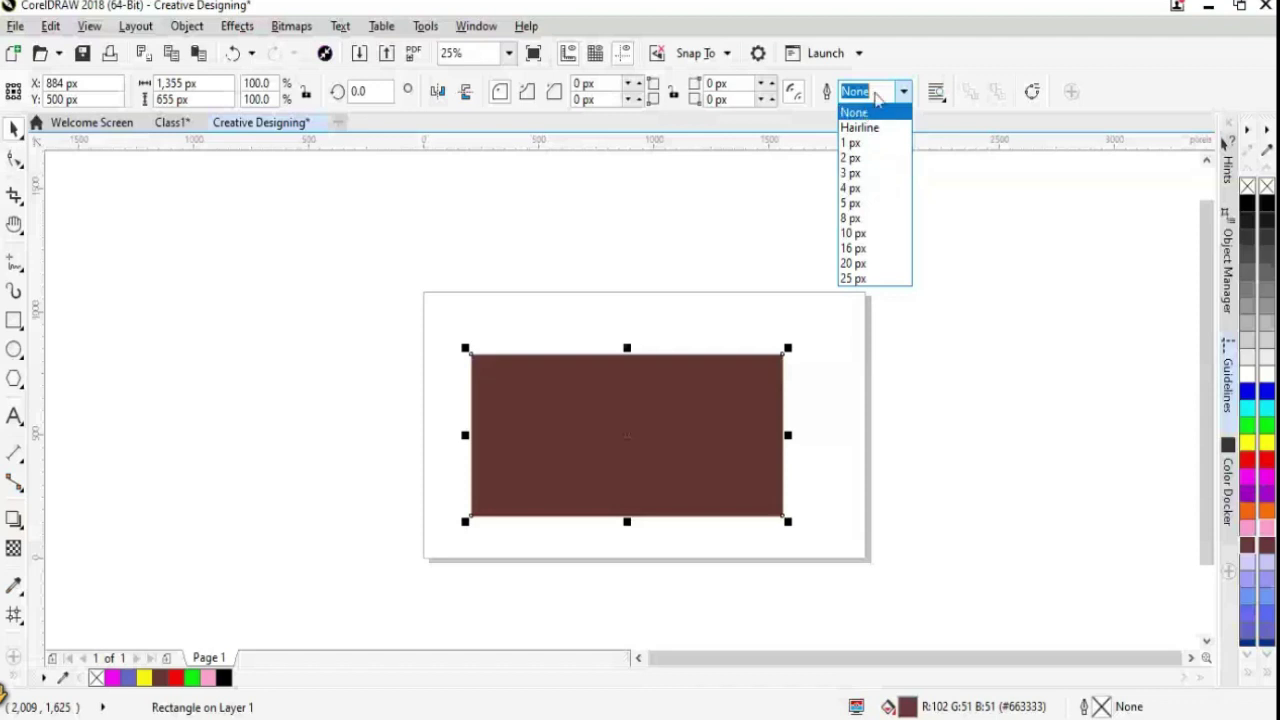
click(851, 279)
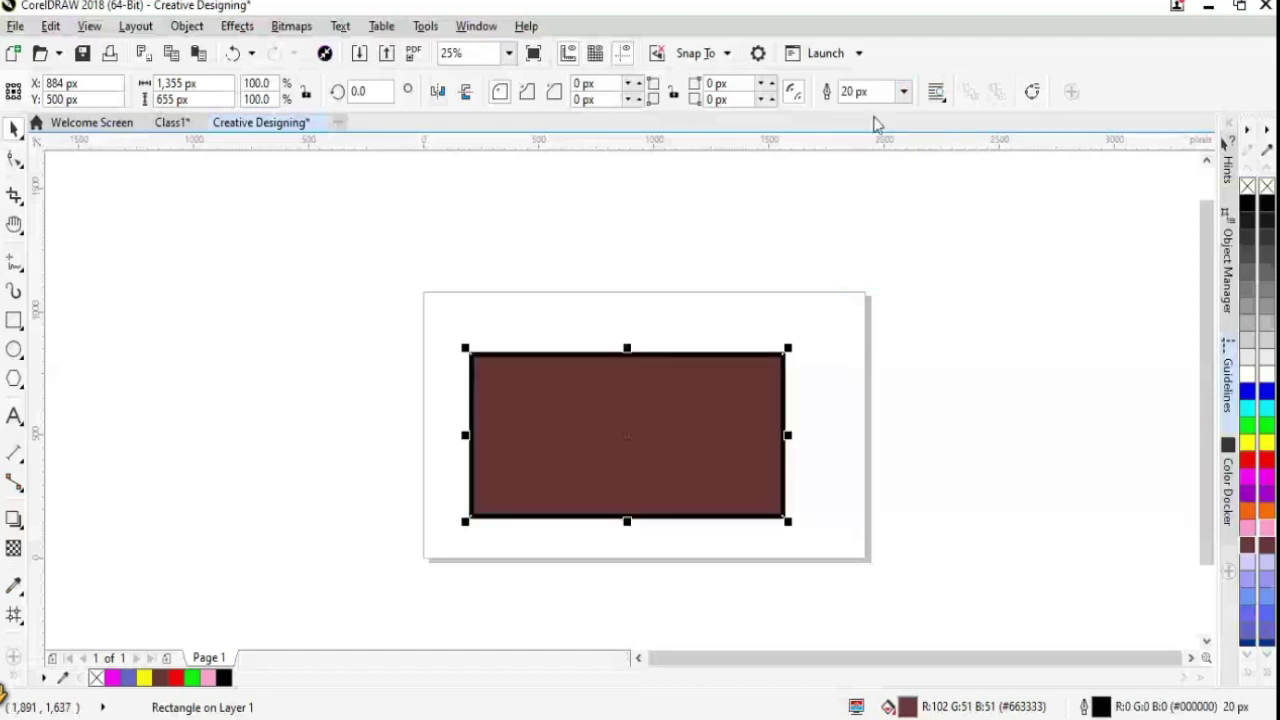
click(903, 91)
click(851, 279)
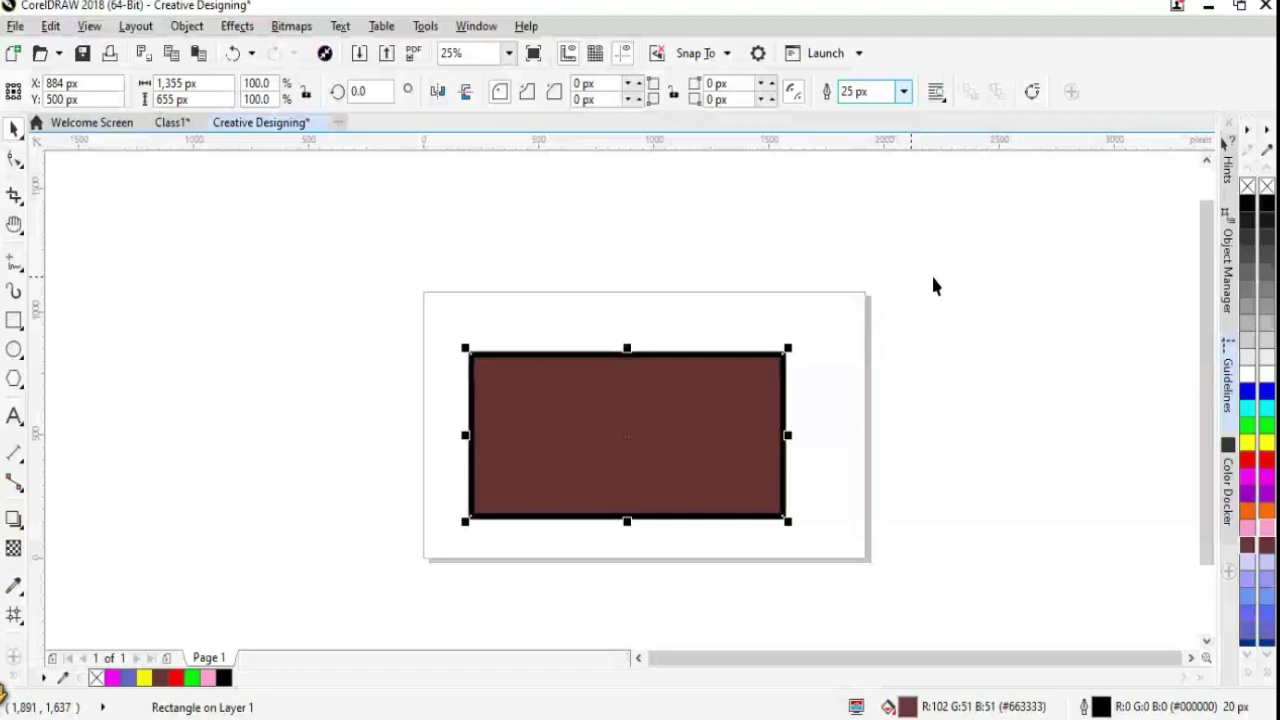
key(Down)
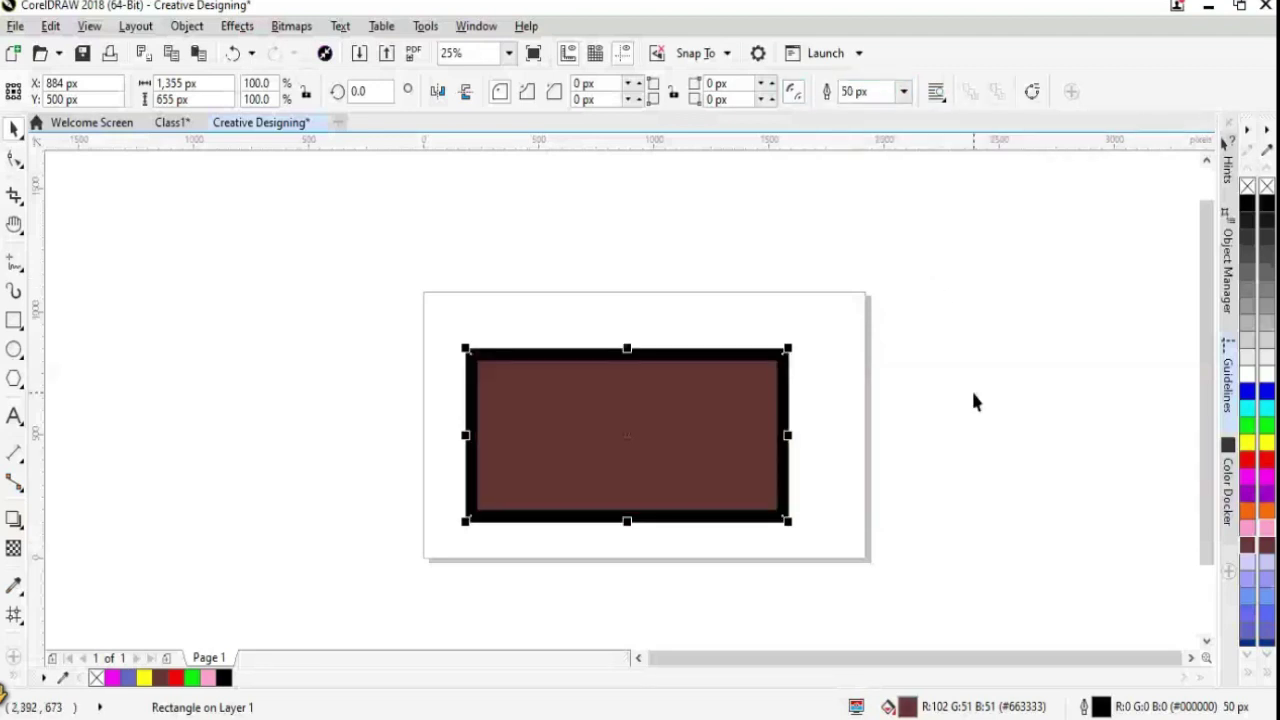
click(1247, 495)
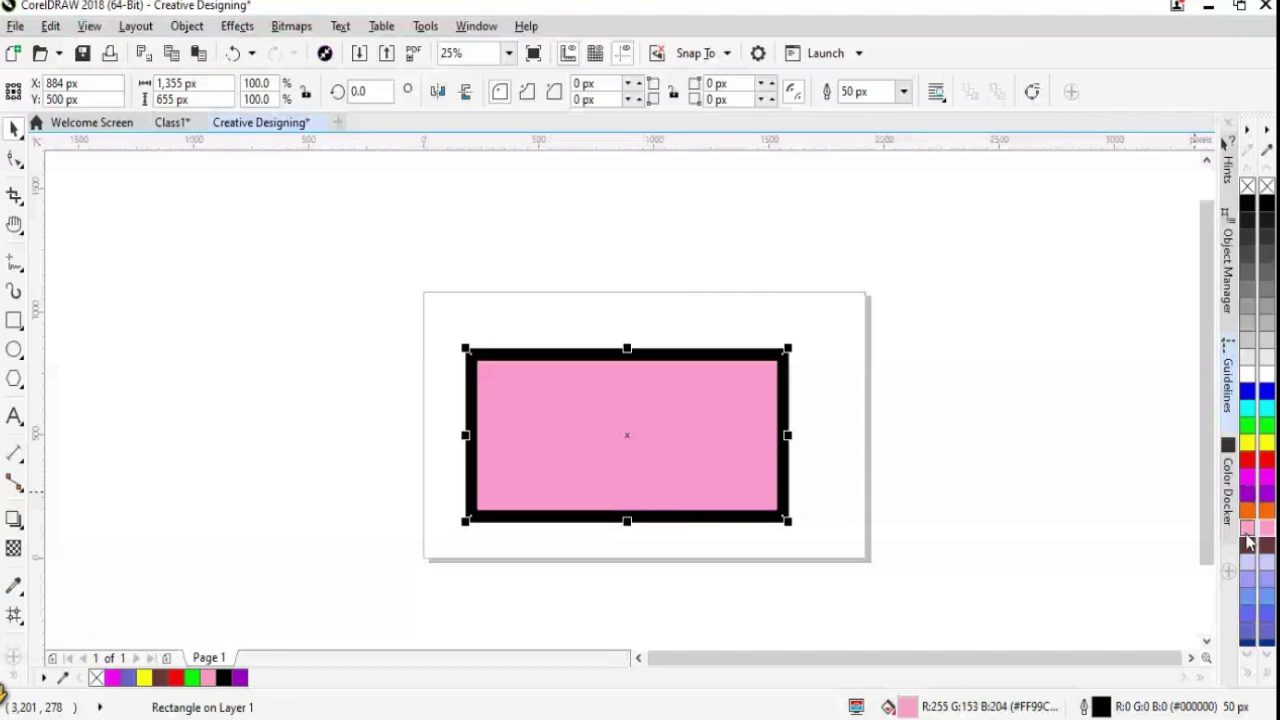
click(1247, 556)
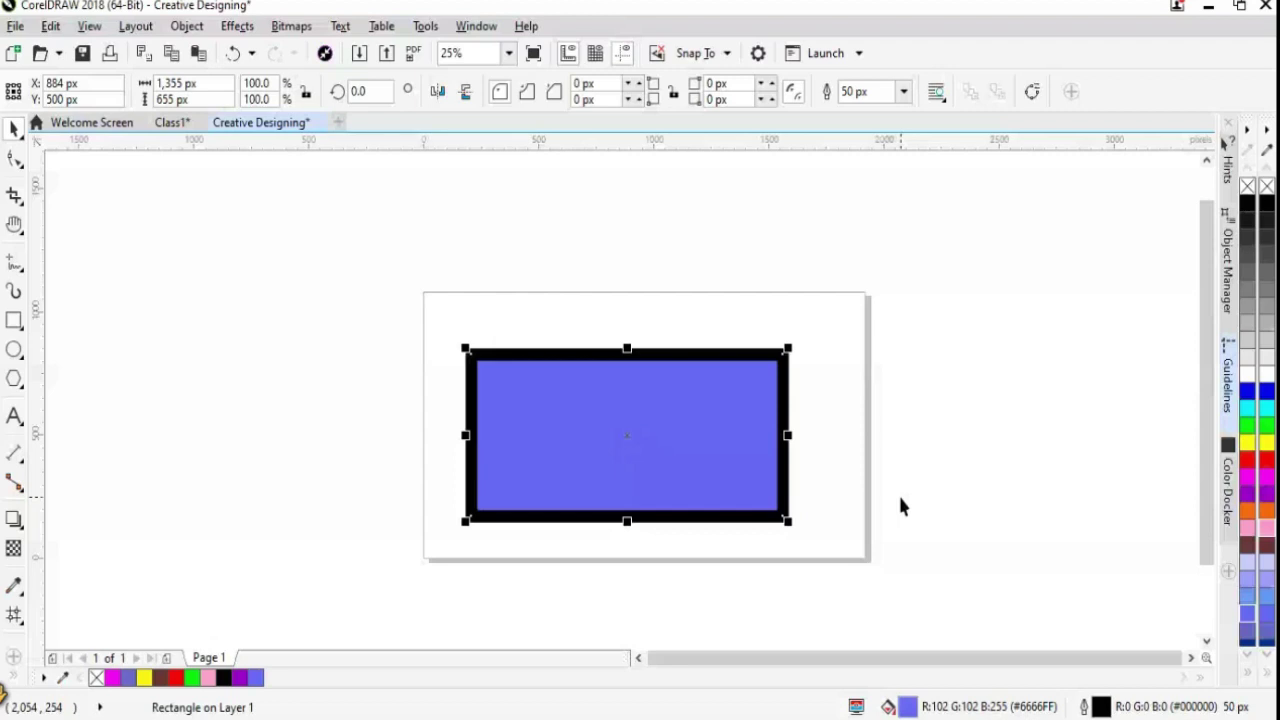
Add a palette, refill the rectangle C40 M40 Y0 K20, and open its Outline Pen settings
click(478, 28)
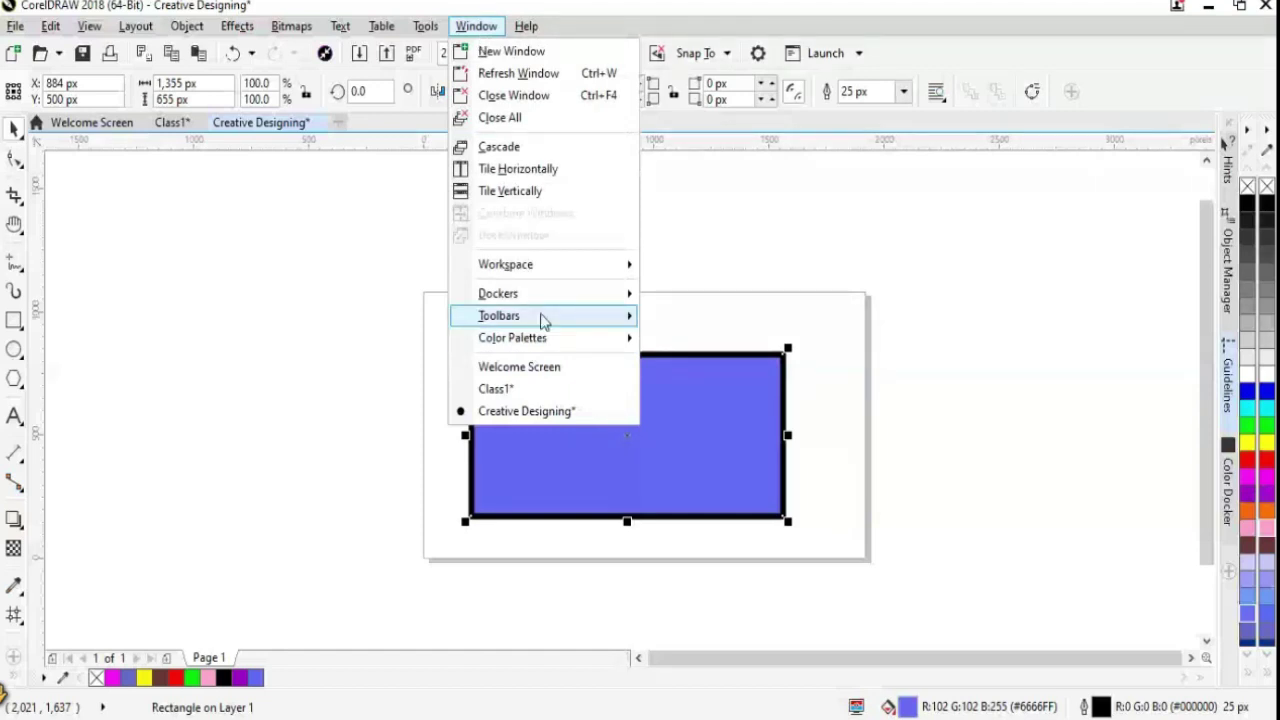
mouse_move(512, 338)
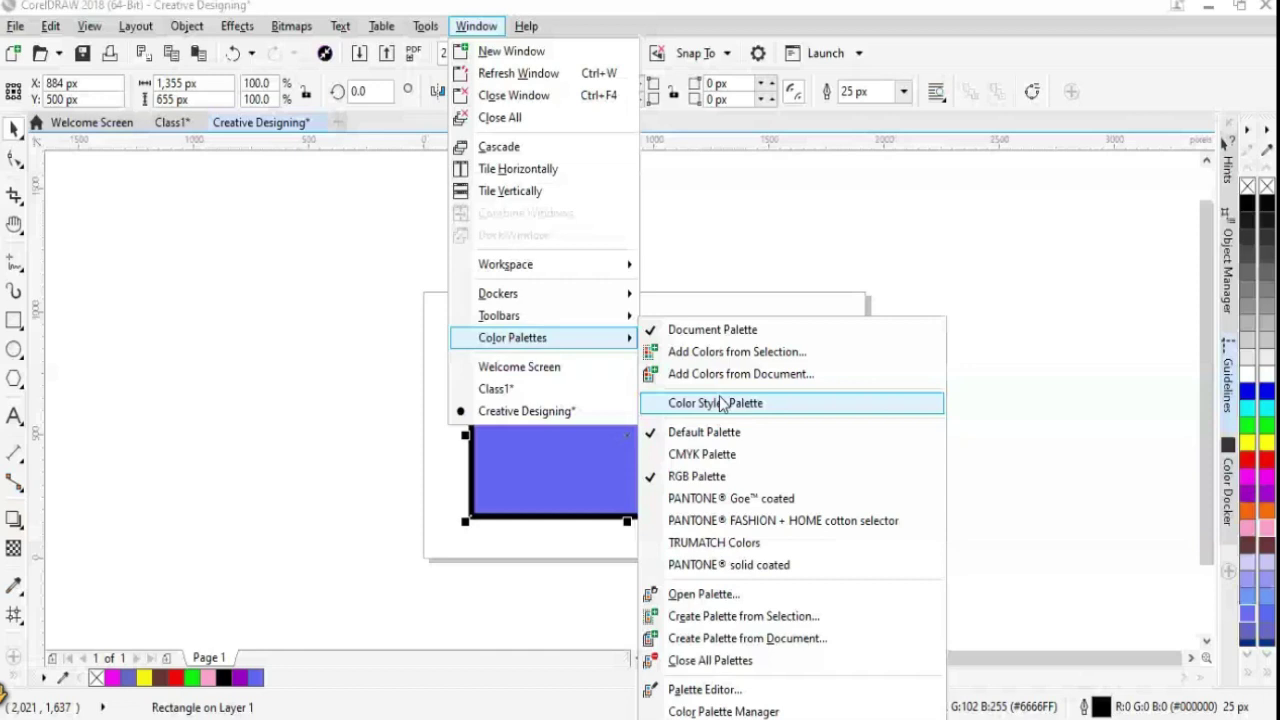
click(722, 403)
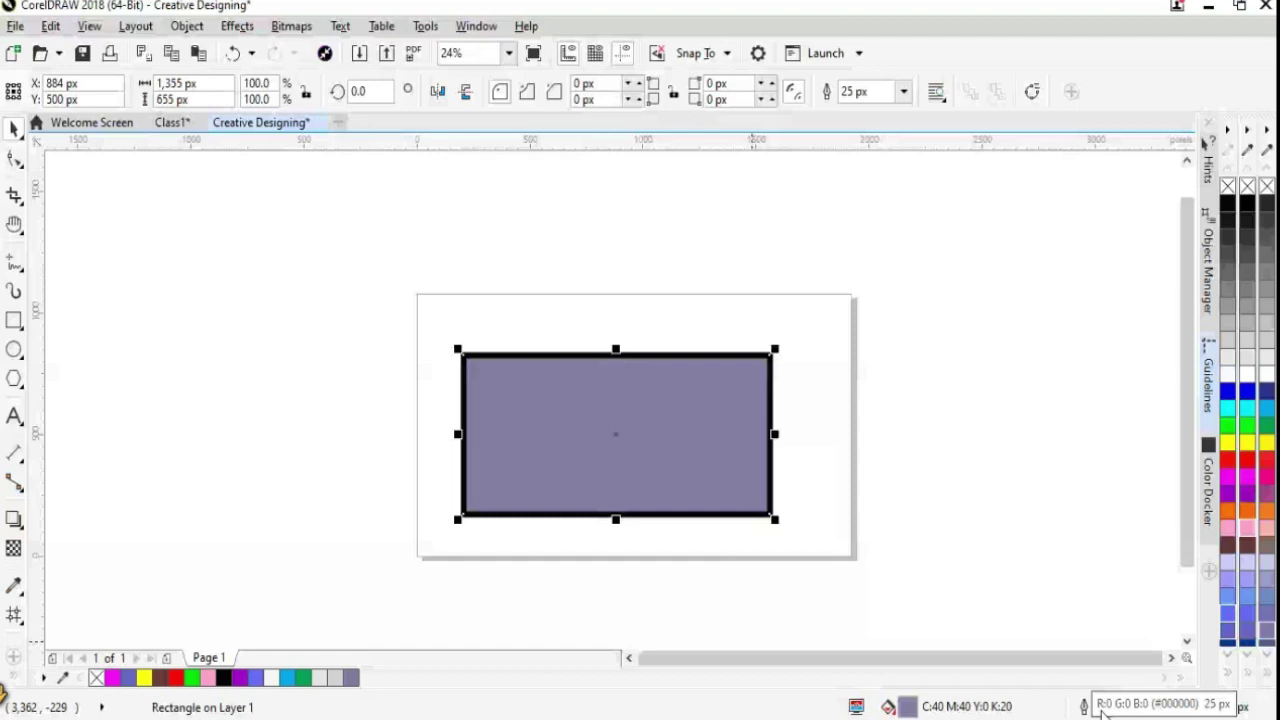
double_click(1100, 706)
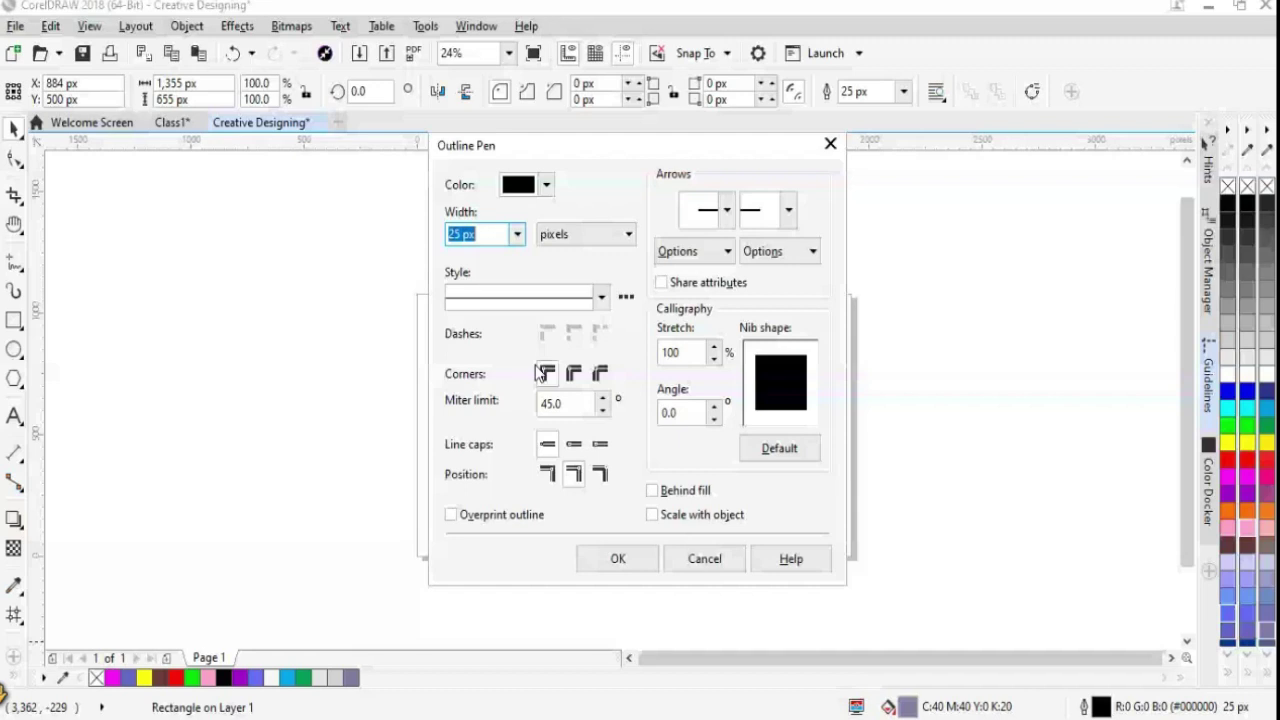
Apply a red #FF0000 25 px outline and set the rectangle to no fill
click(619, 559)
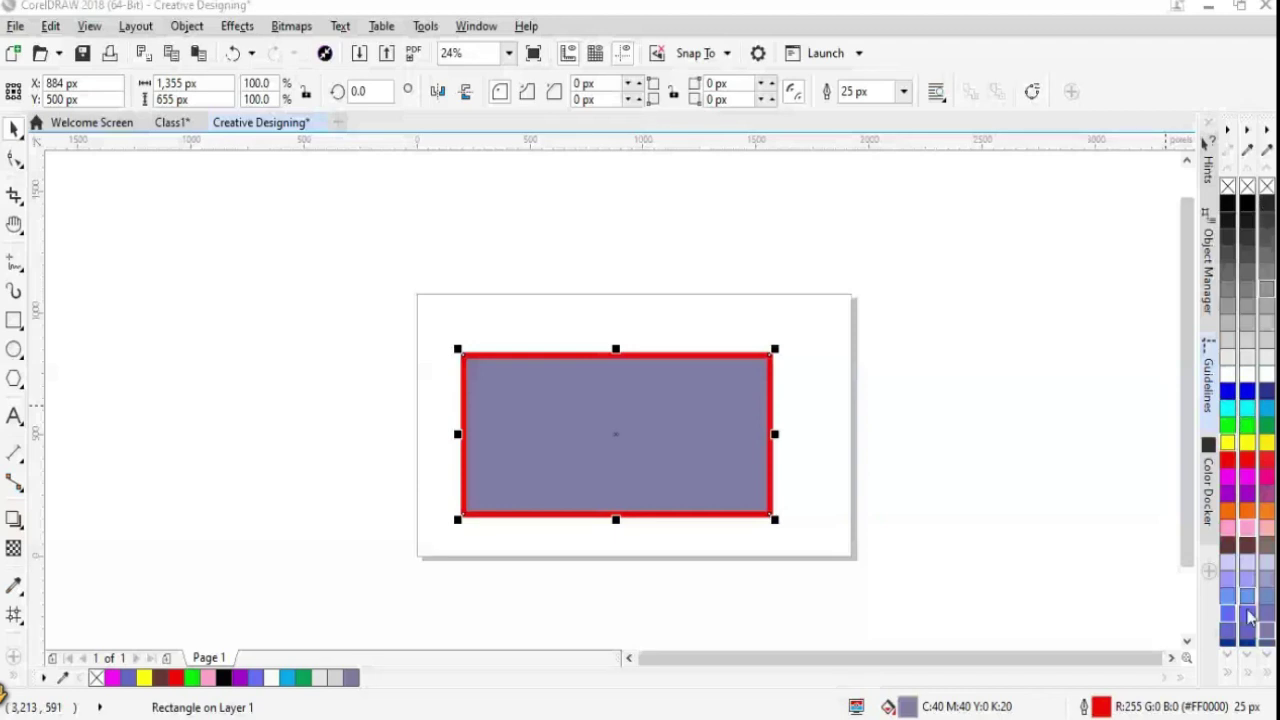
click(1267, 186)
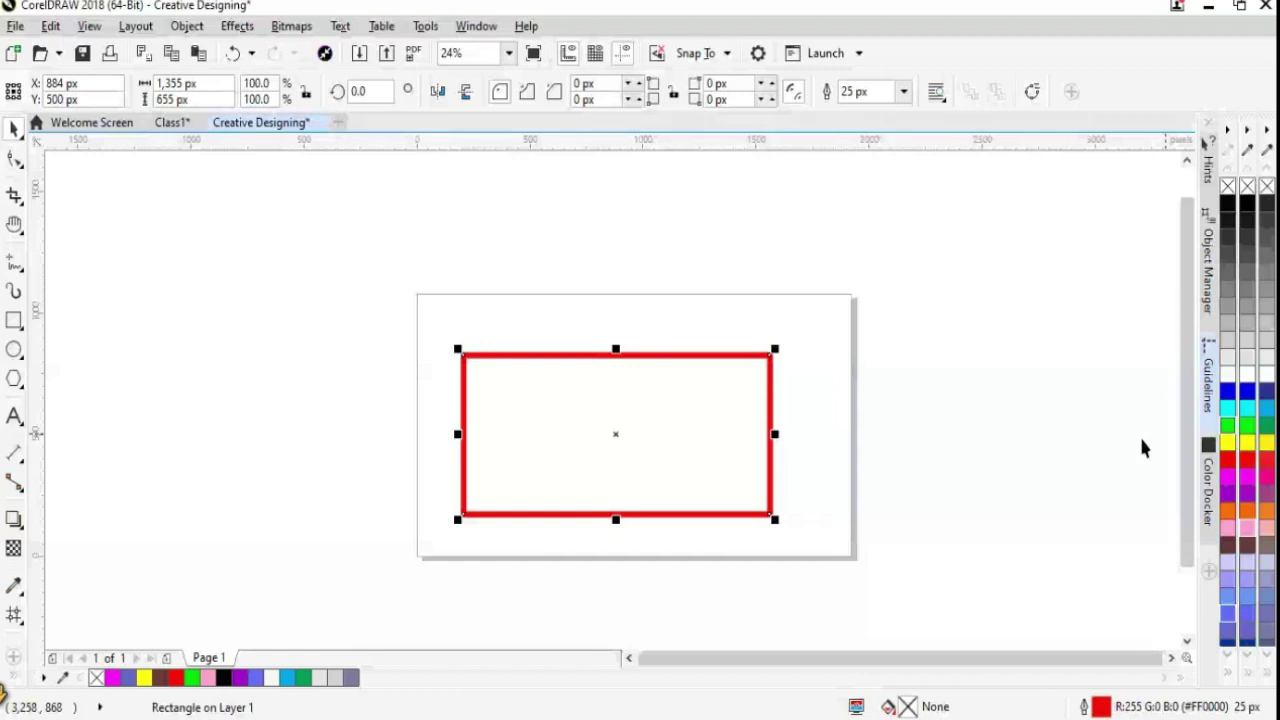
mouse_move(1100, 707)
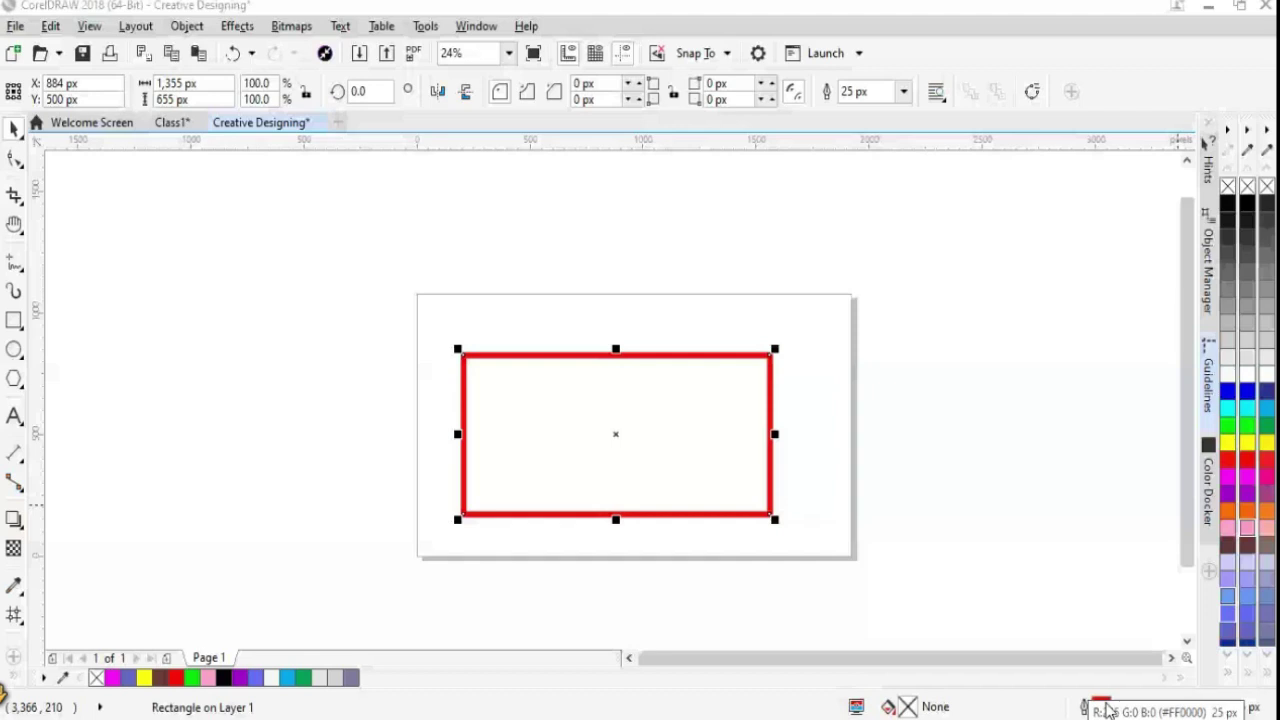
Recolour the rectangle's 25 px outline from red to pinkish mauve (#AB558D)
double_click(1102, 708)
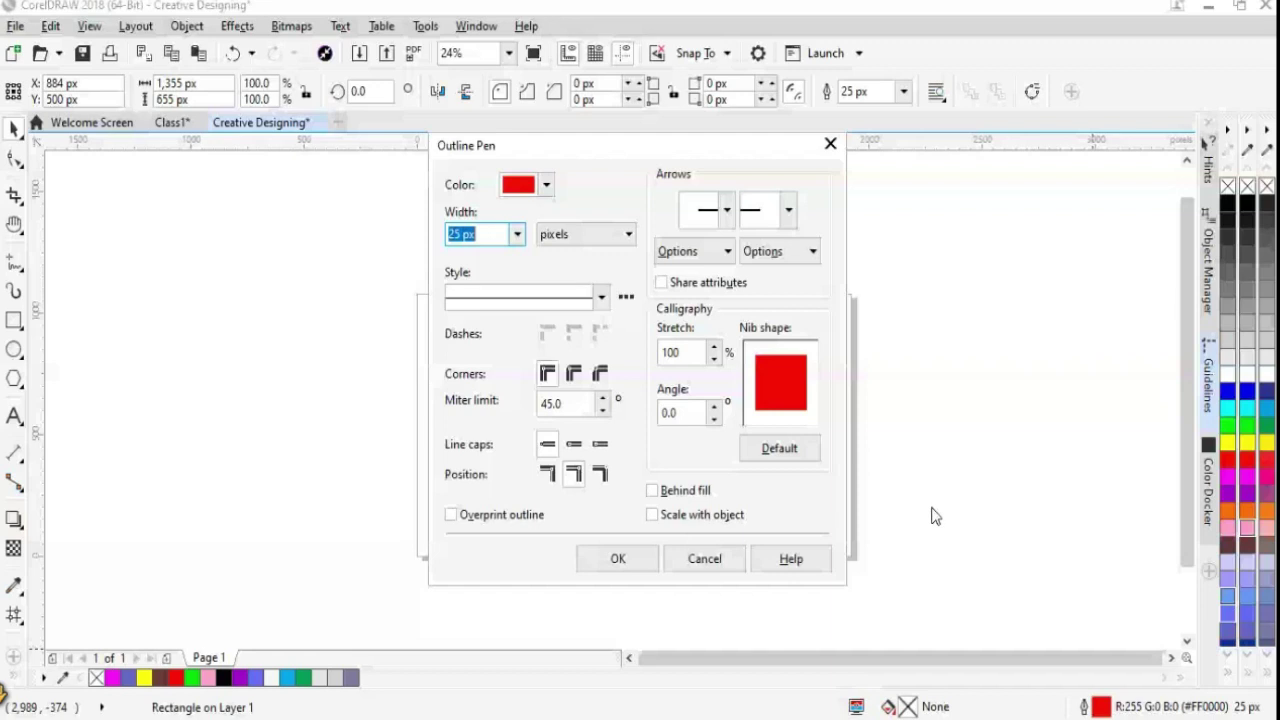
click(546, 185)
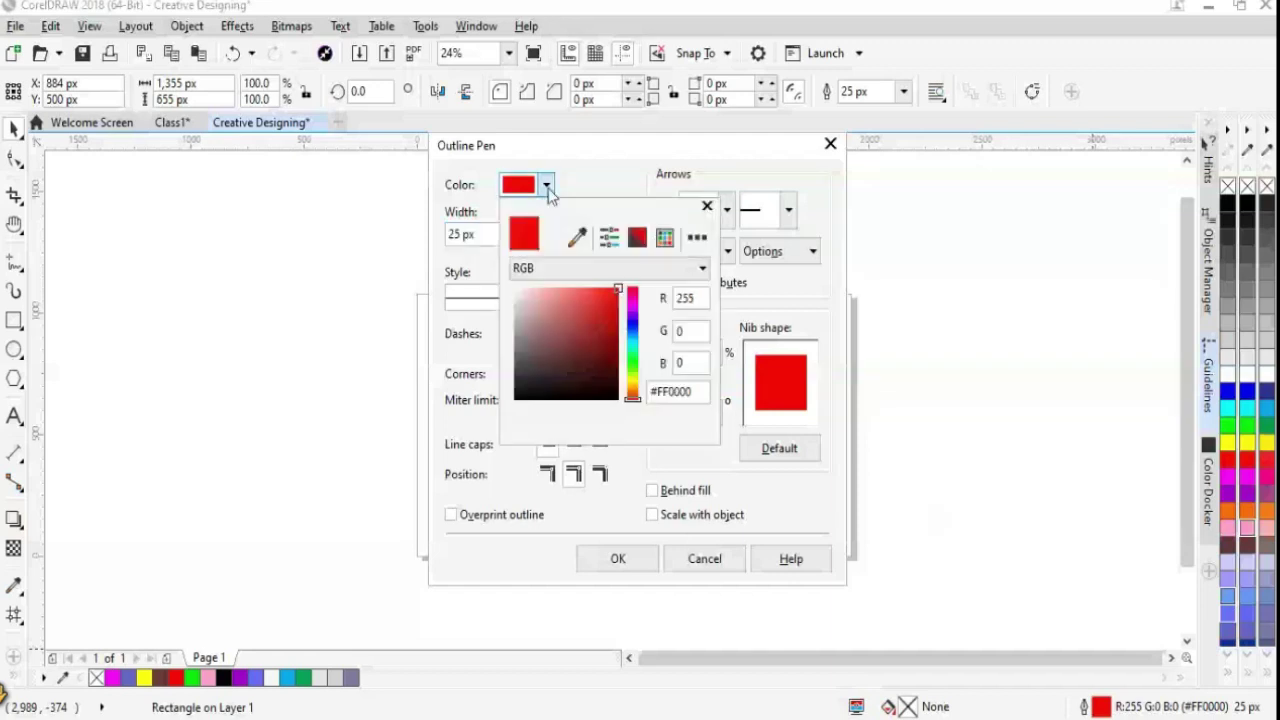
click(836, 176)
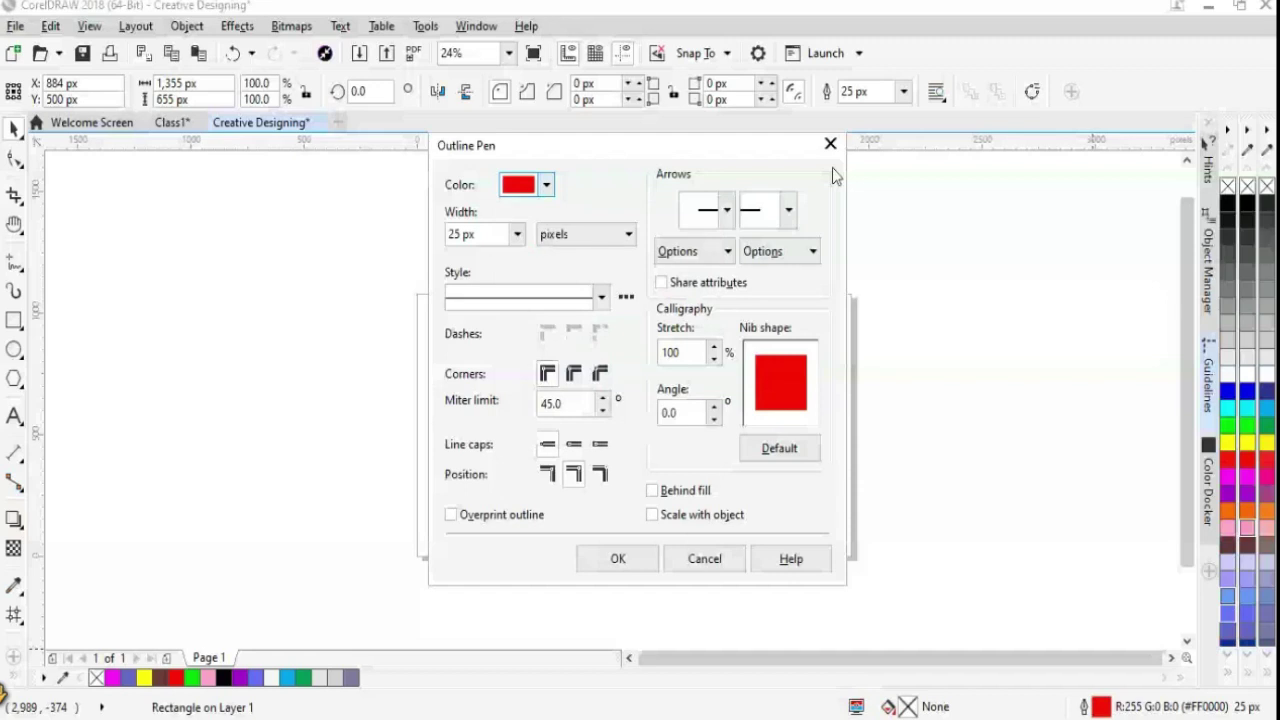
key(Return)
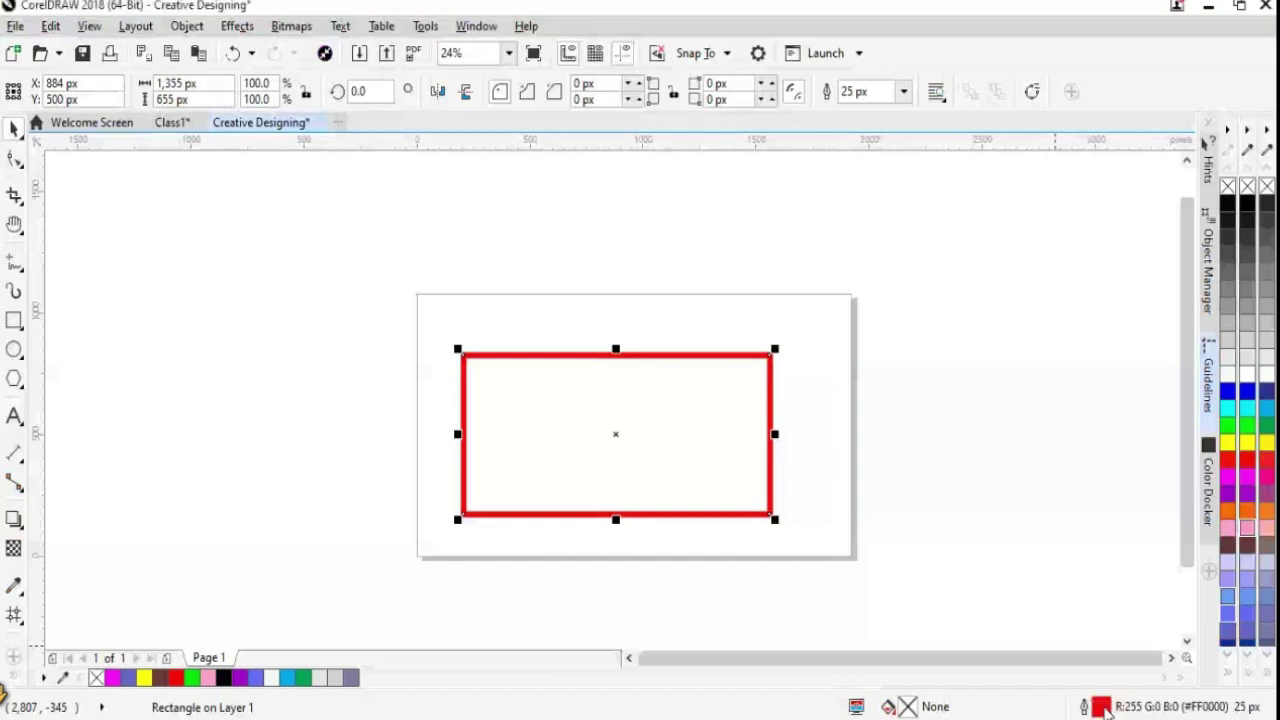
double_click(1100, 707)
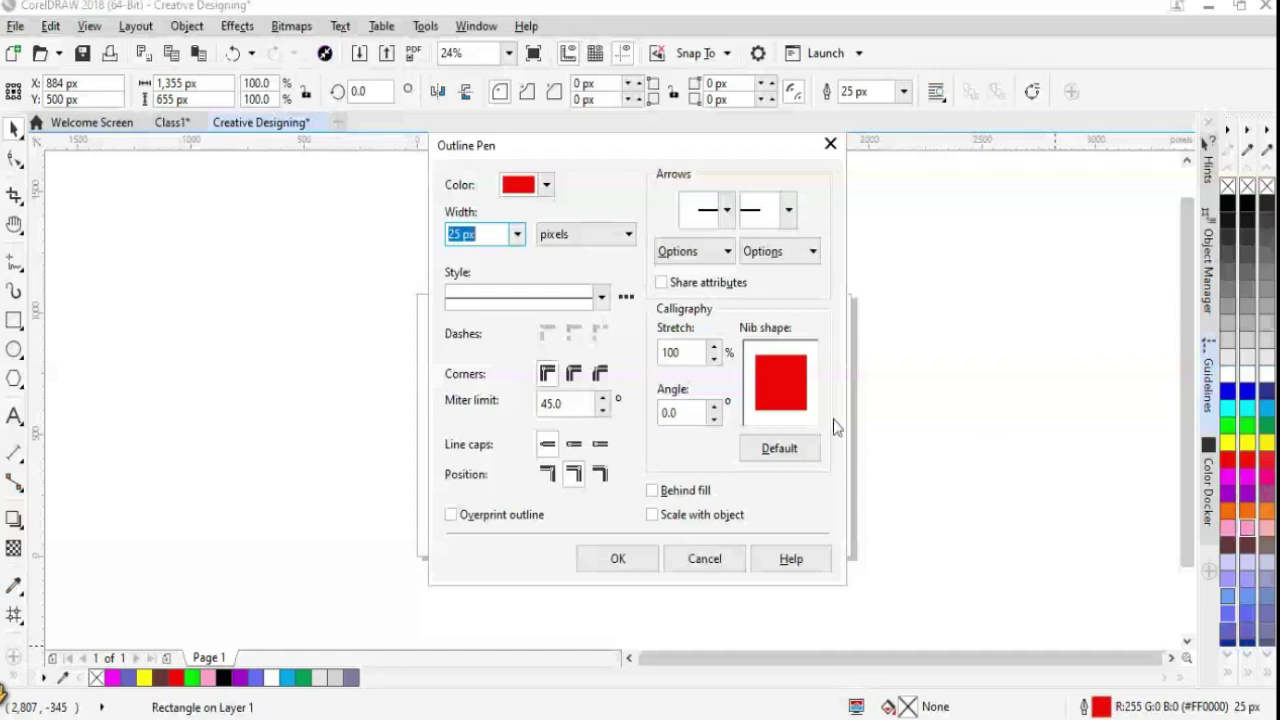
click(546, 184)
click(574, 345)
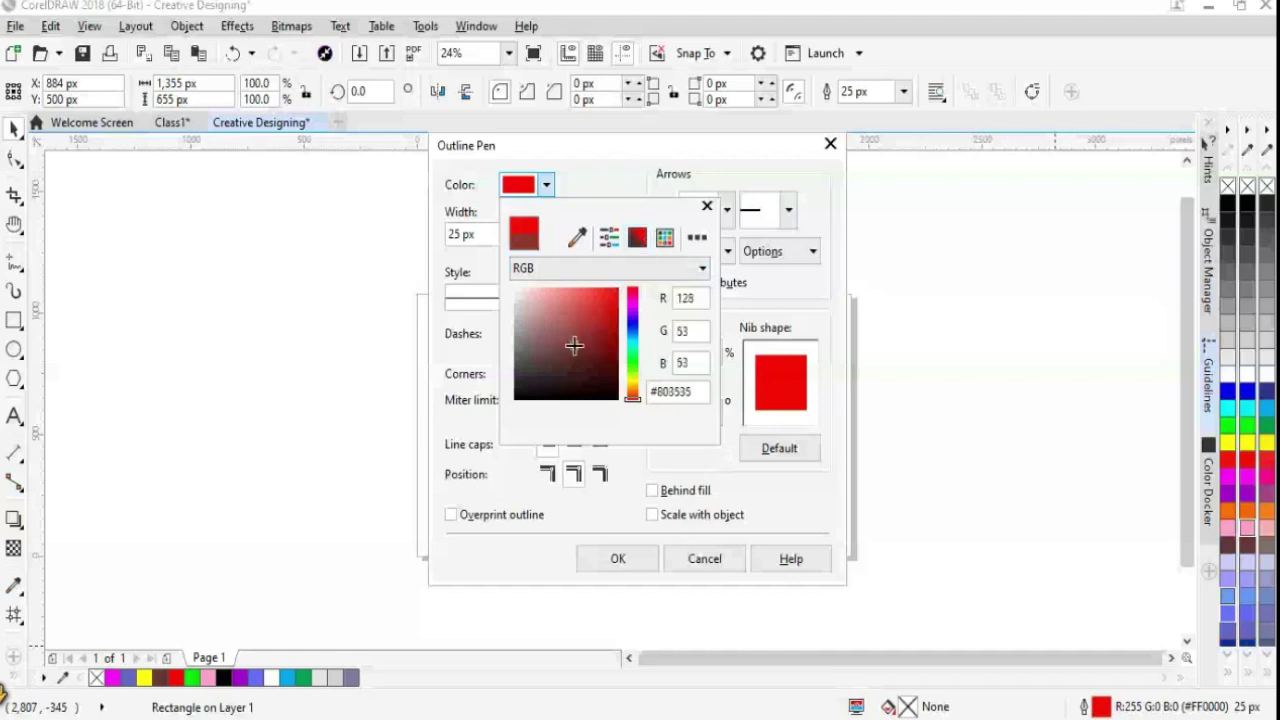
mouse_move(574, 345)
mouse_down()
mouse_move(551, 357)
mouse_move(529, 343)
mouse_up()
click(632, 298)
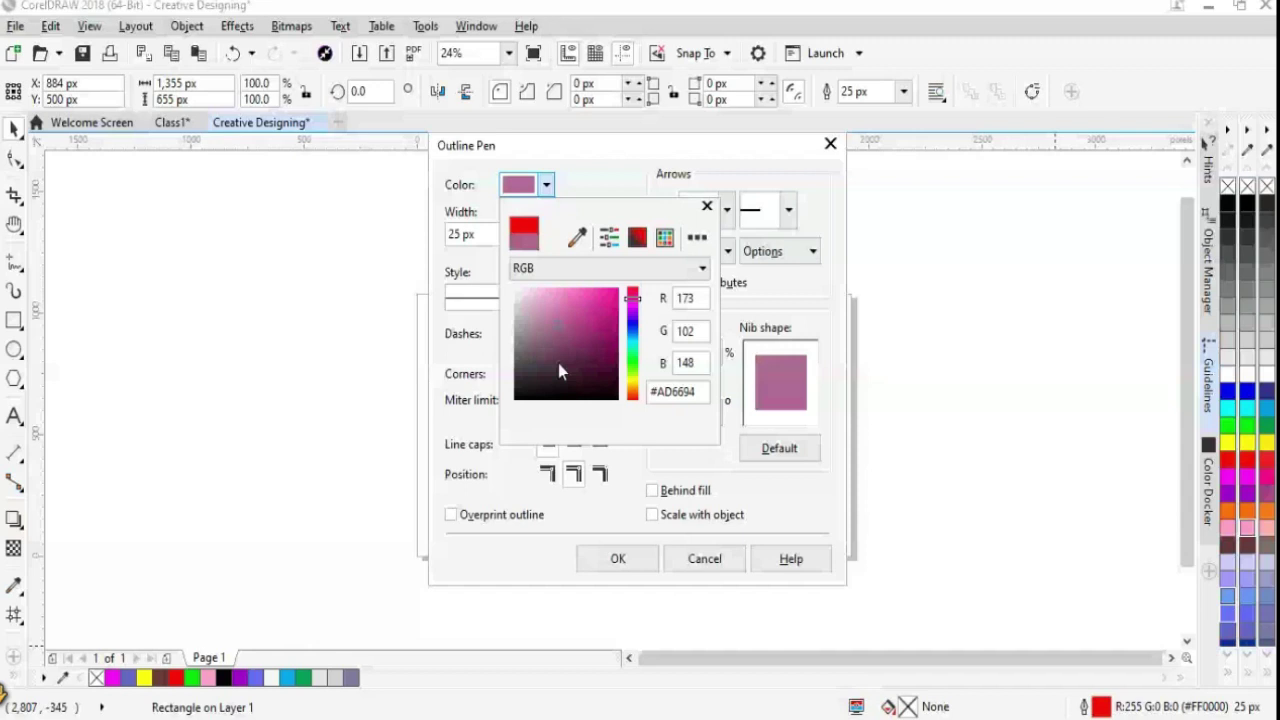
key(Return)
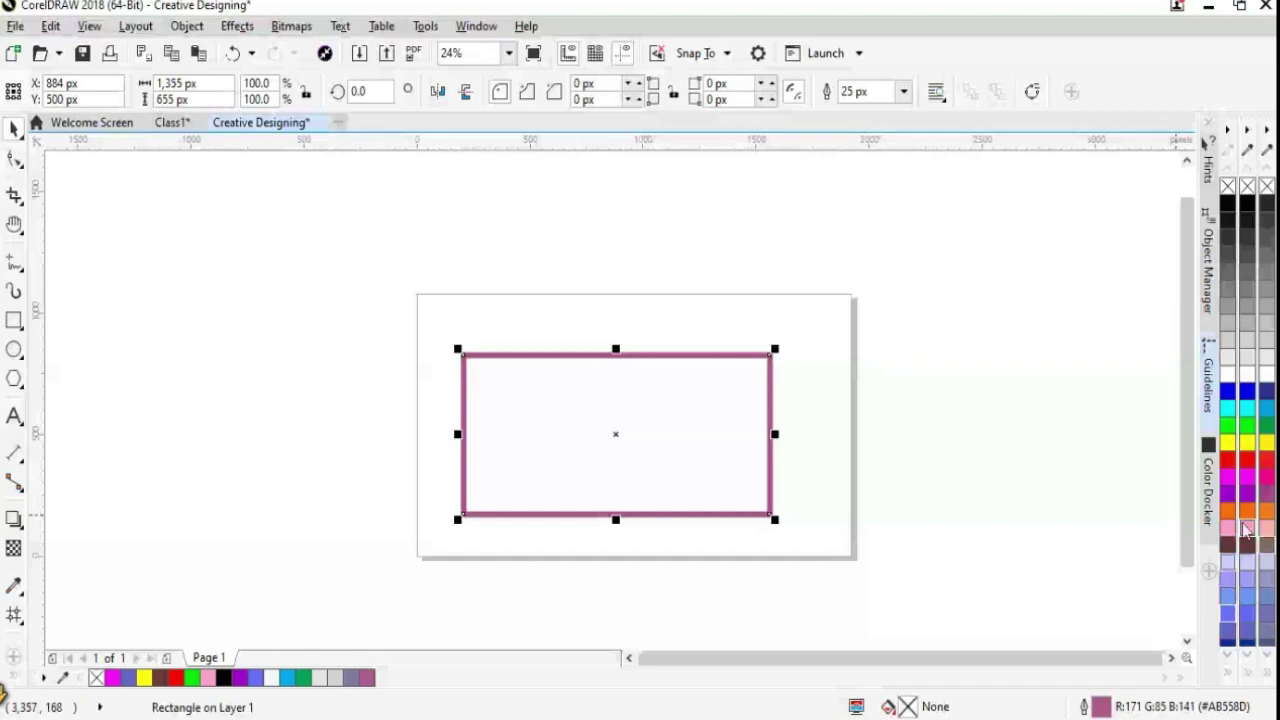
Fill the rectangle solid yellow (#FFFF00), keeping its mauve outline, and revisit the outline settings
click(1247, 443)
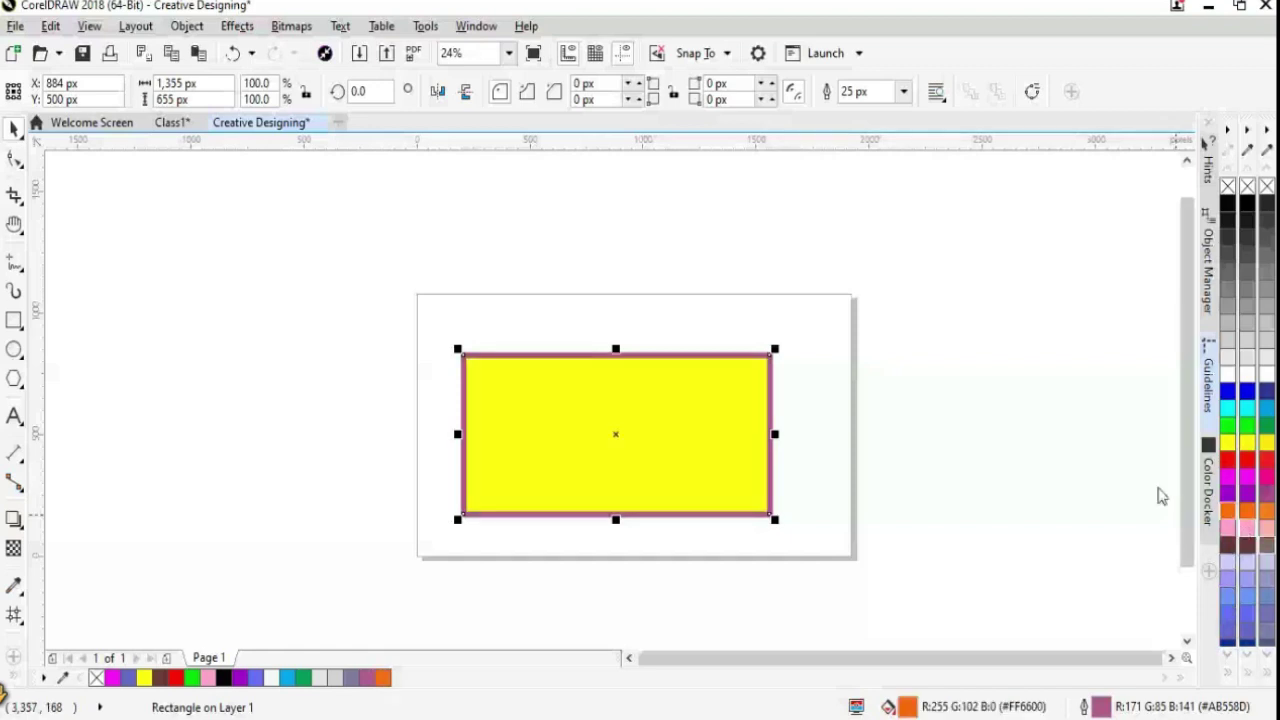
double_click(1101, 708)
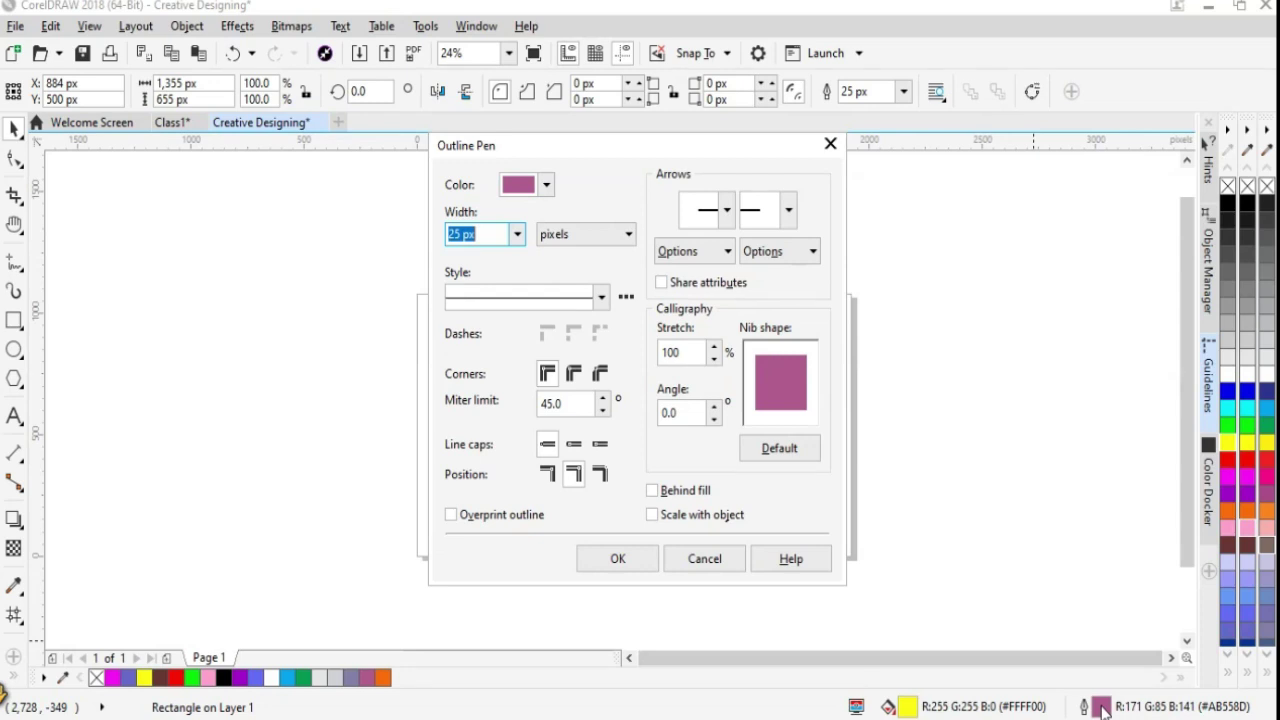
click(548, 188)
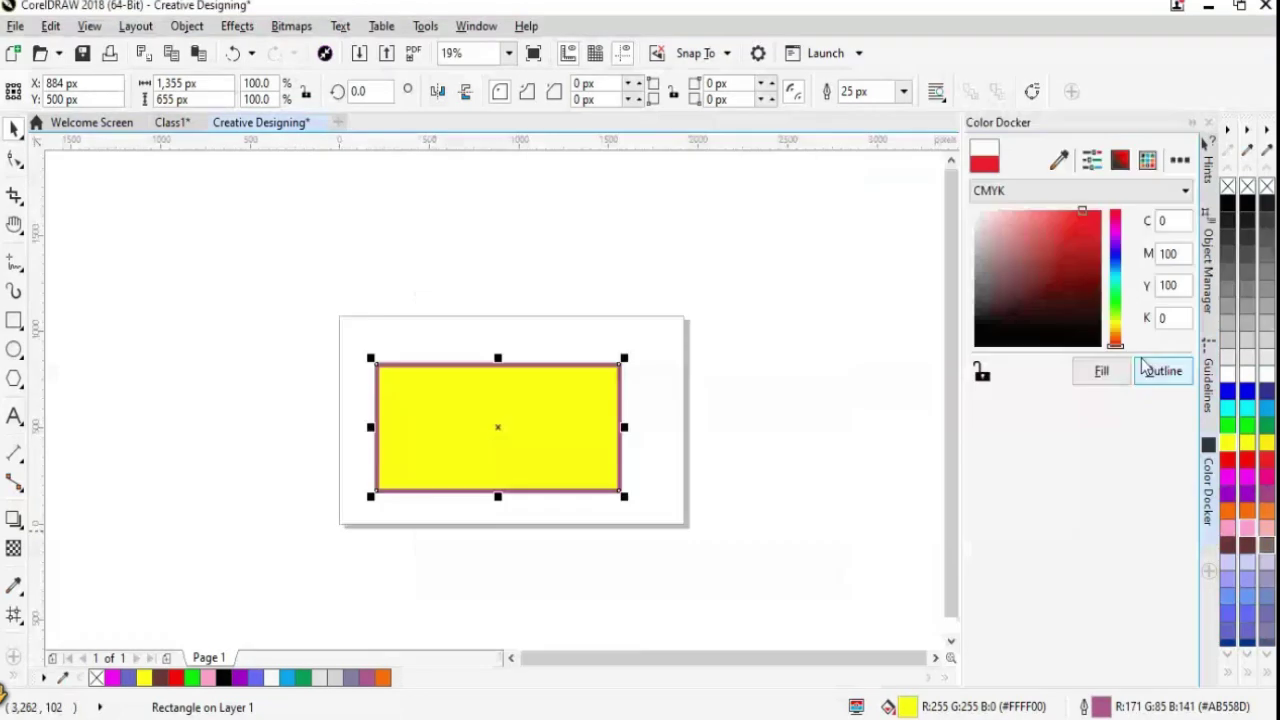
Make the outline red, then try red, green, bright green and light blue fills before settling on pink
click(1160, 371)
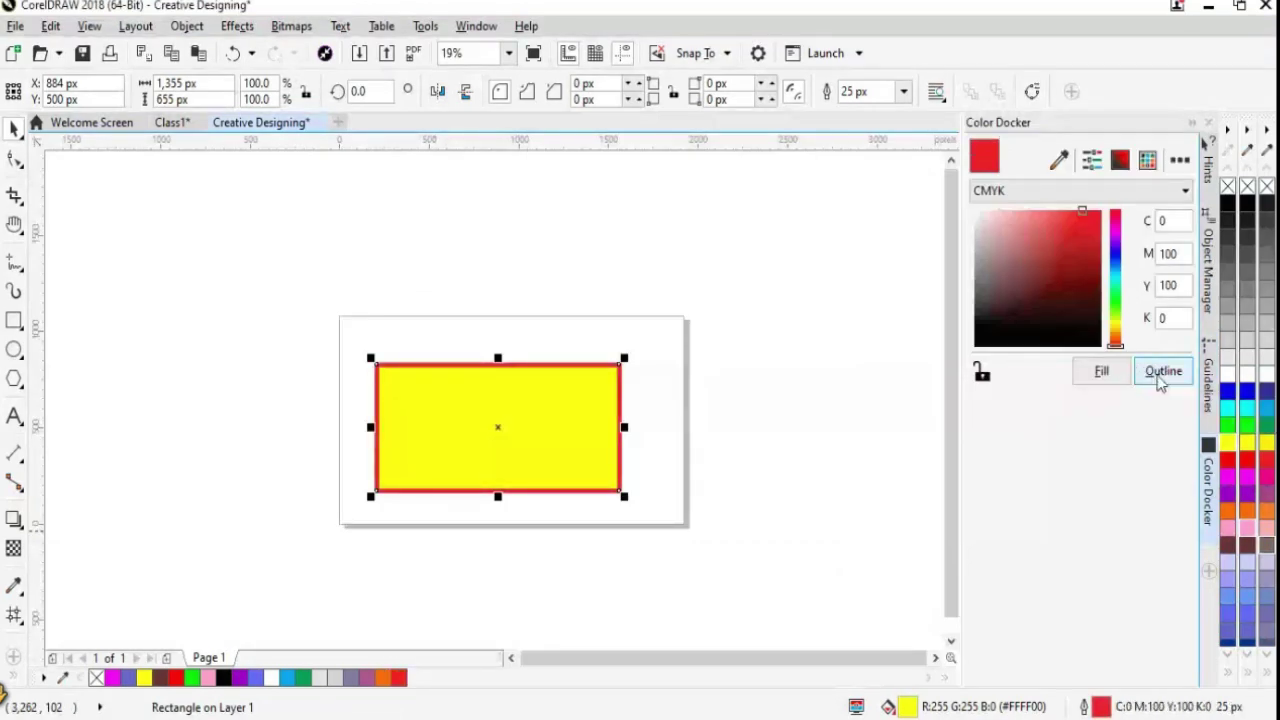
click(1208, 122)
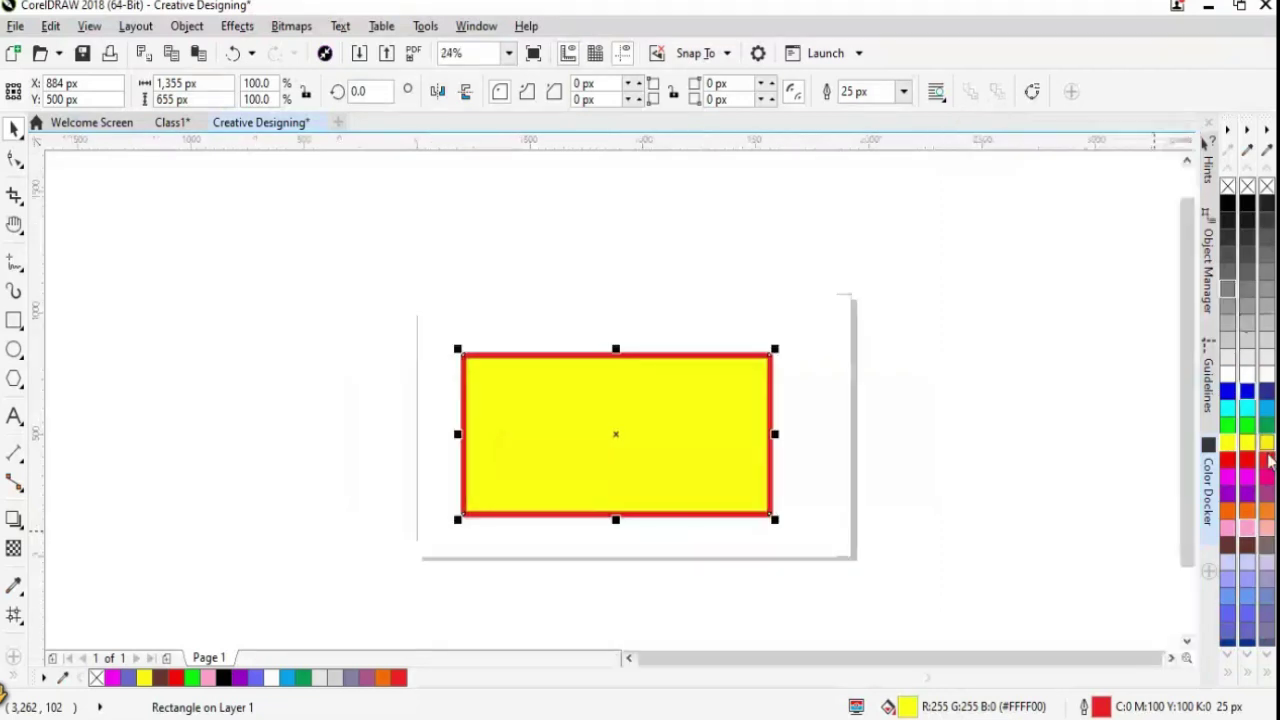
click(1266, 462)
click(1266, 443)
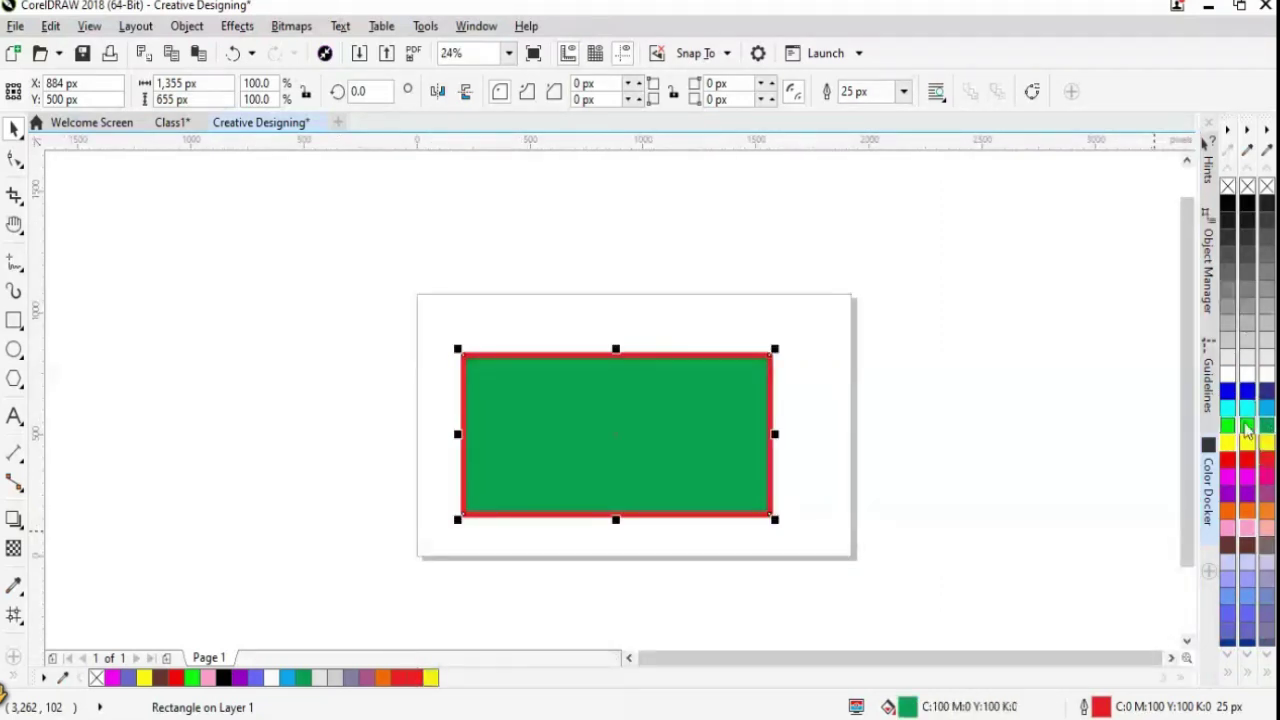
click(1228, 426)
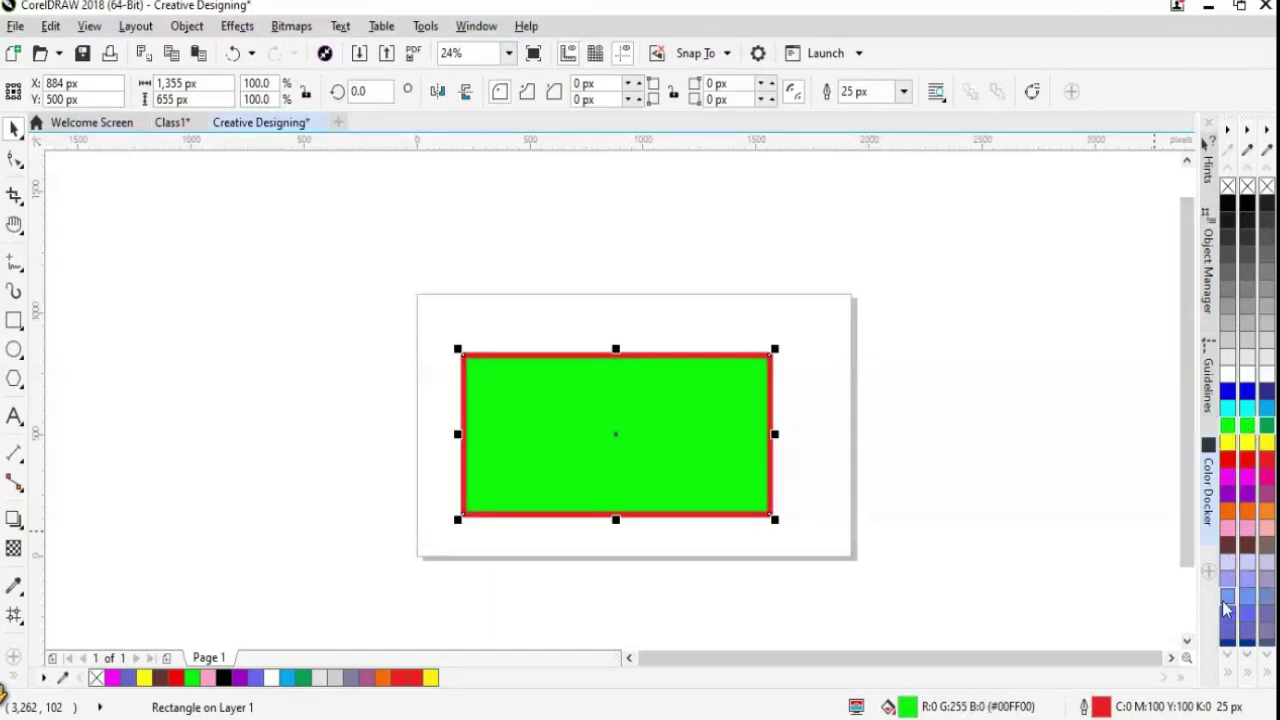
click(1226, 600)
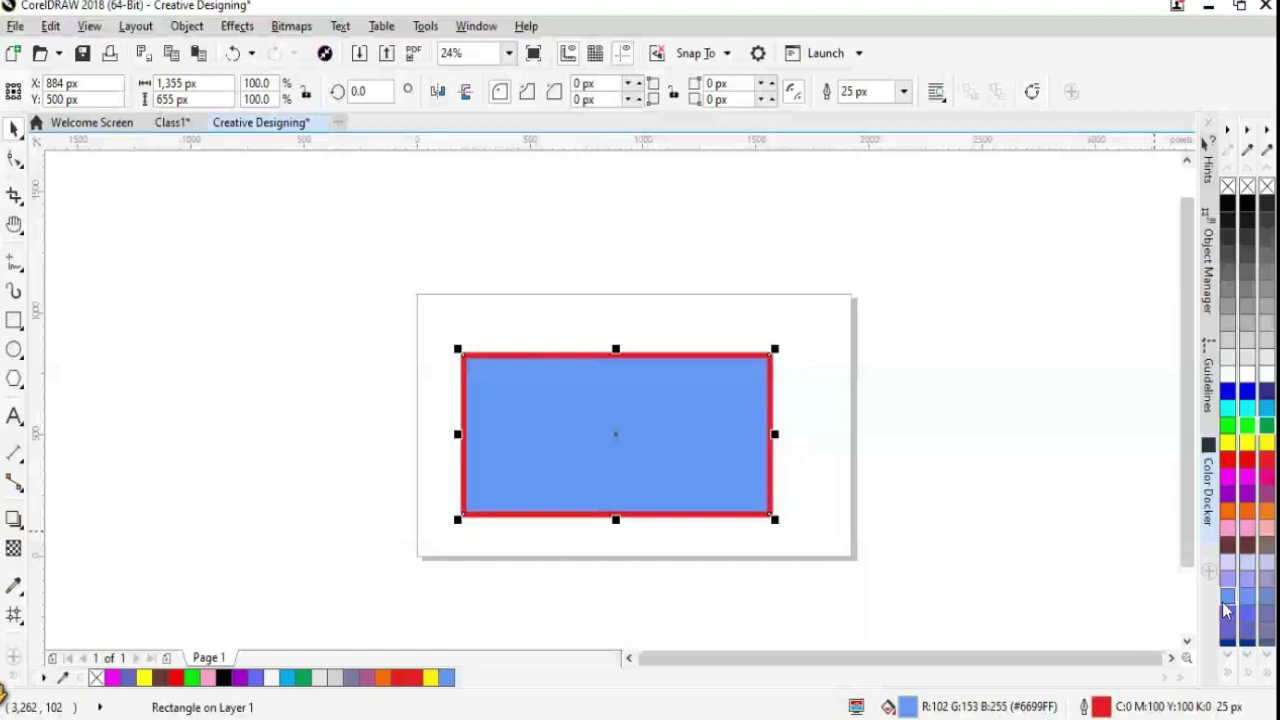
click(1227, 527)
click(1212, 503)
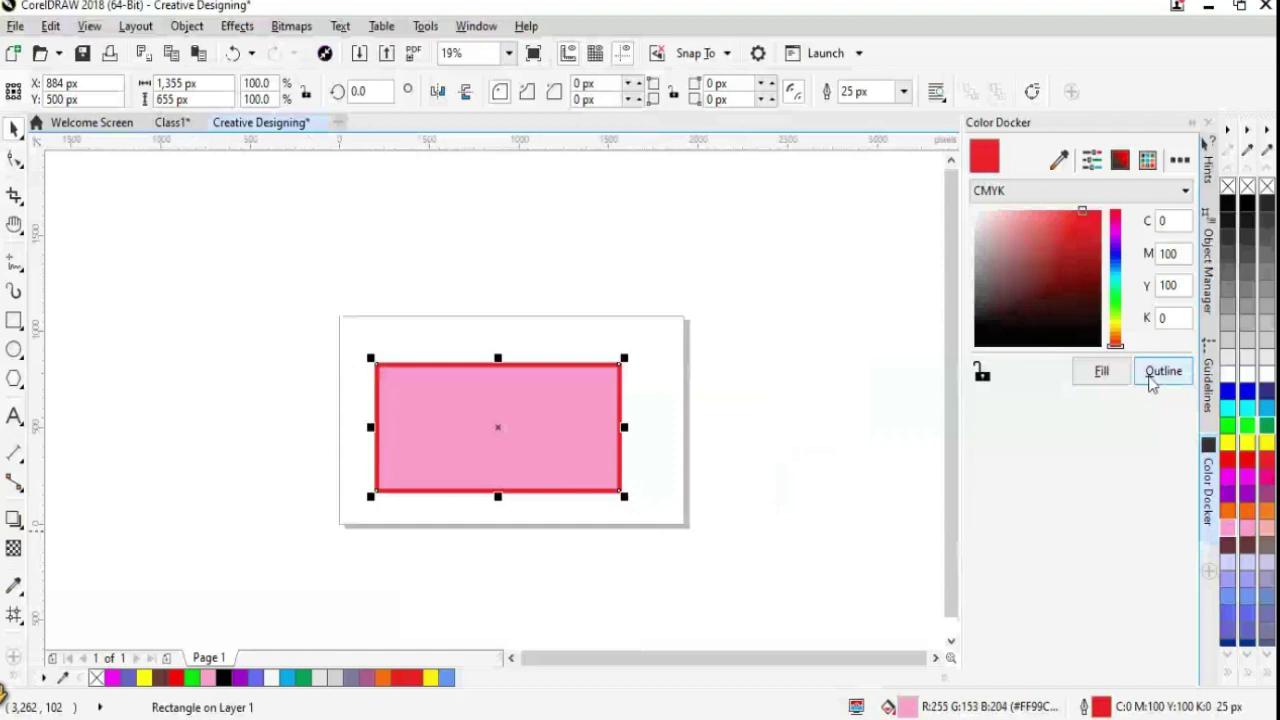
Apply dark green from the docker's RGB palette to the rectangle's fill and outline
click(1147, 160)
click(1037, 287)
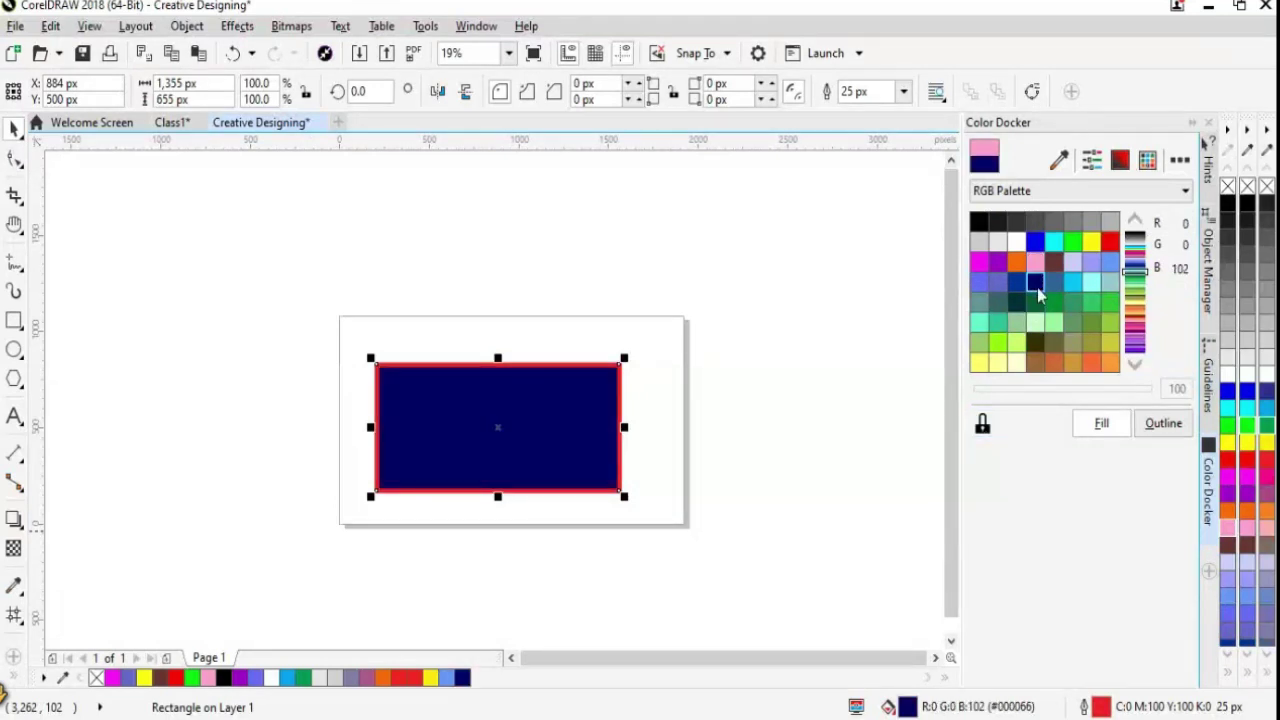
click(1035, 301)
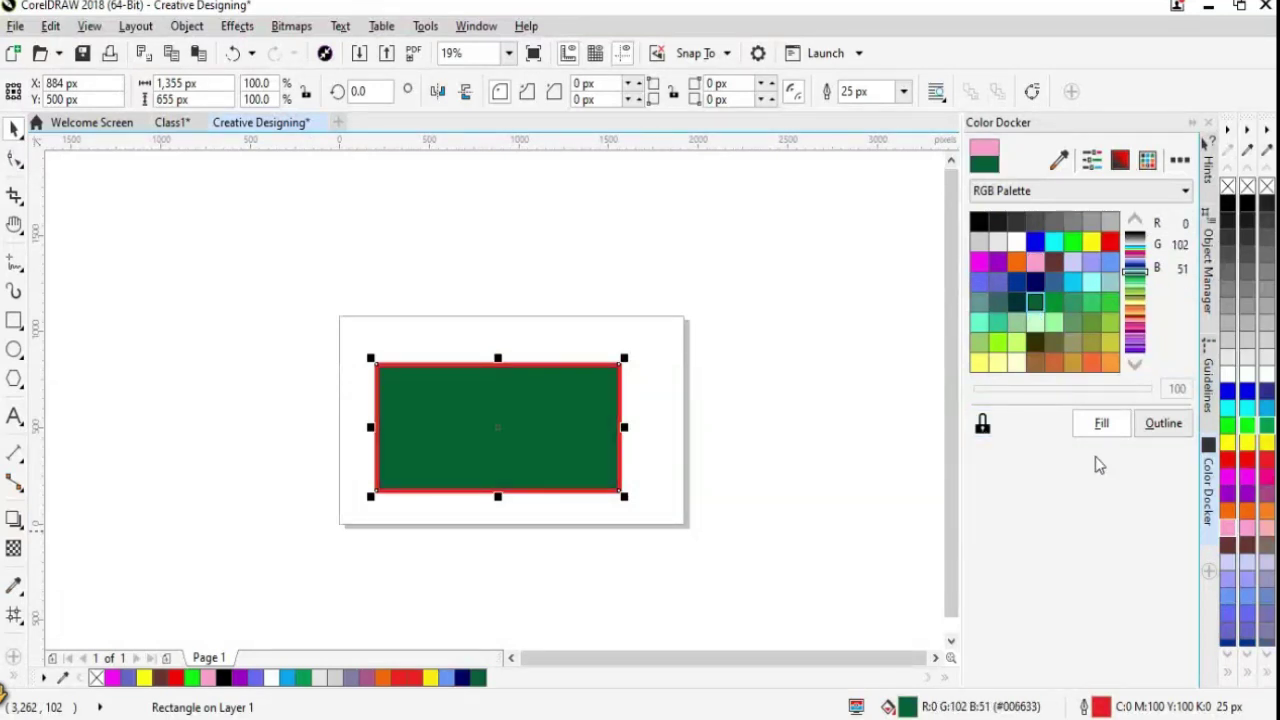
click(1097, 428)
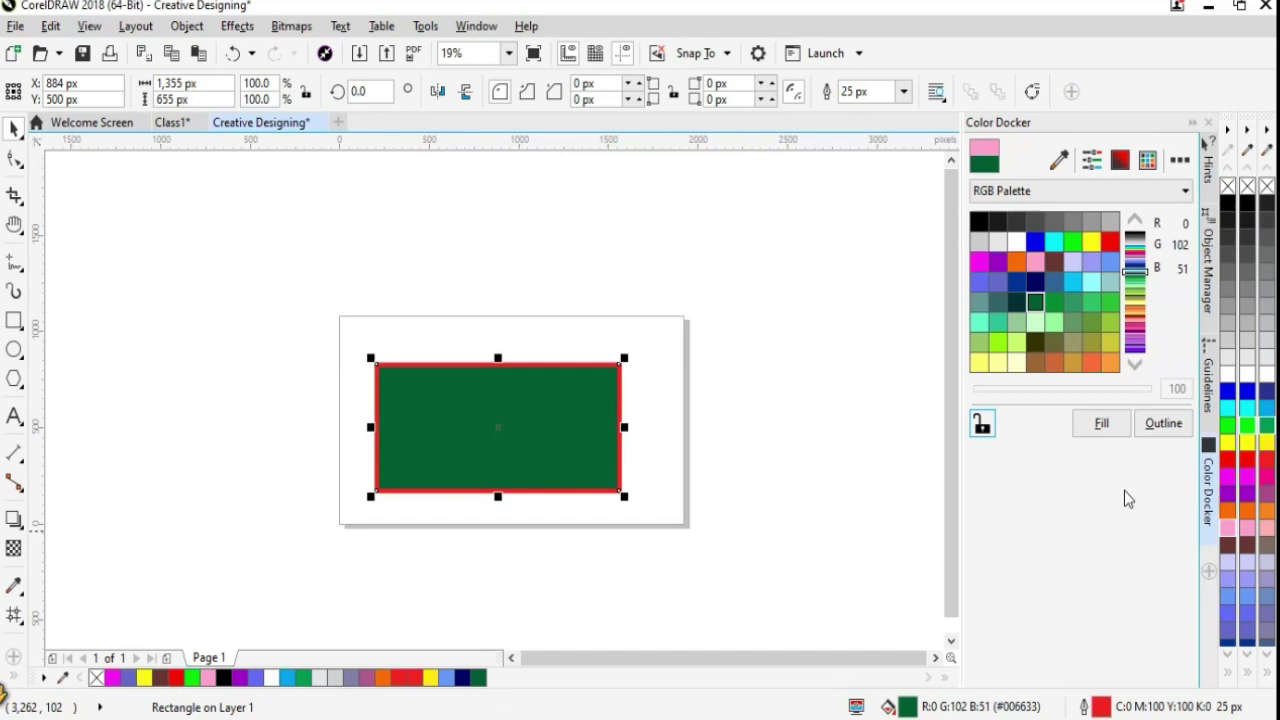
click(1155, 428)
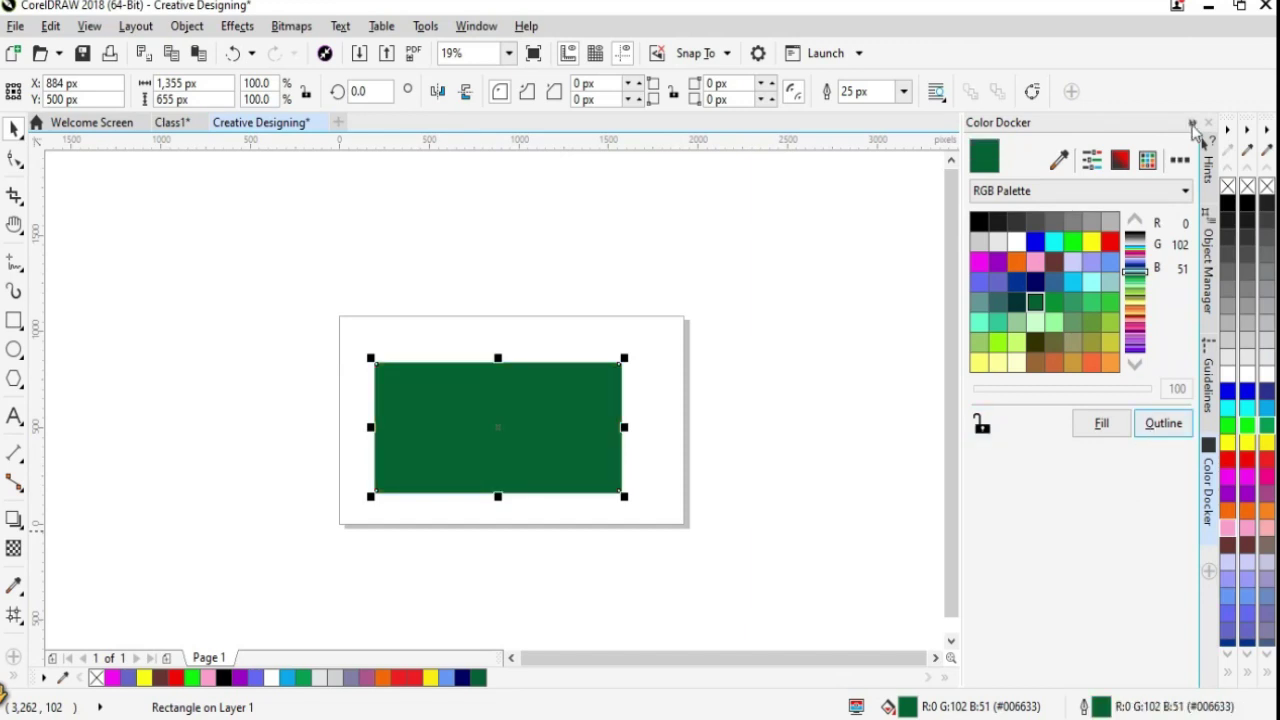
click(1192, 123)
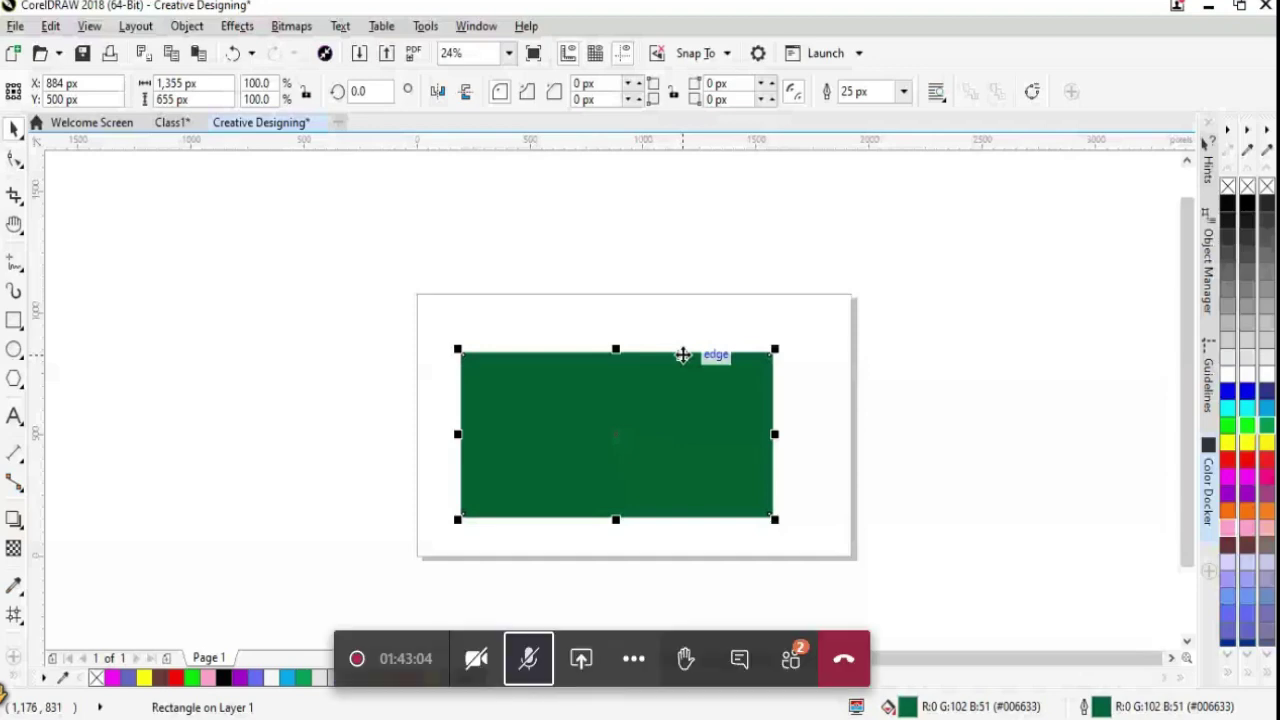
key(Escape)
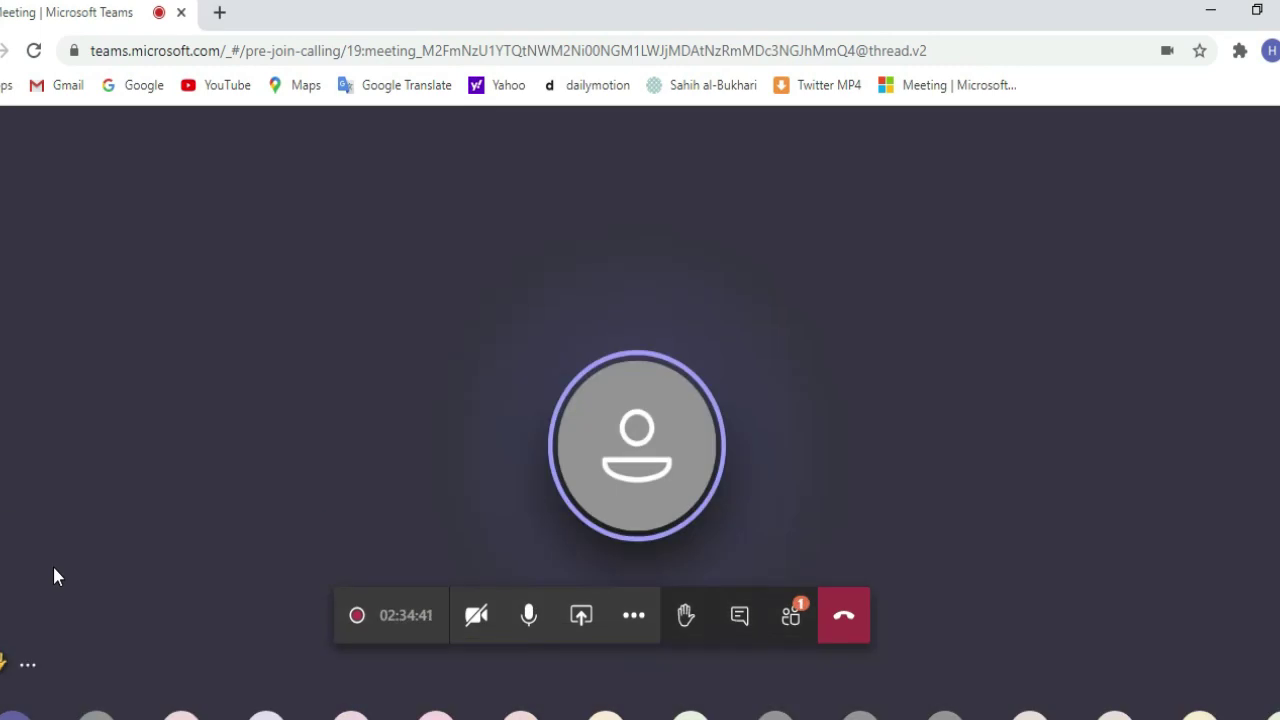
click(1101, 19)
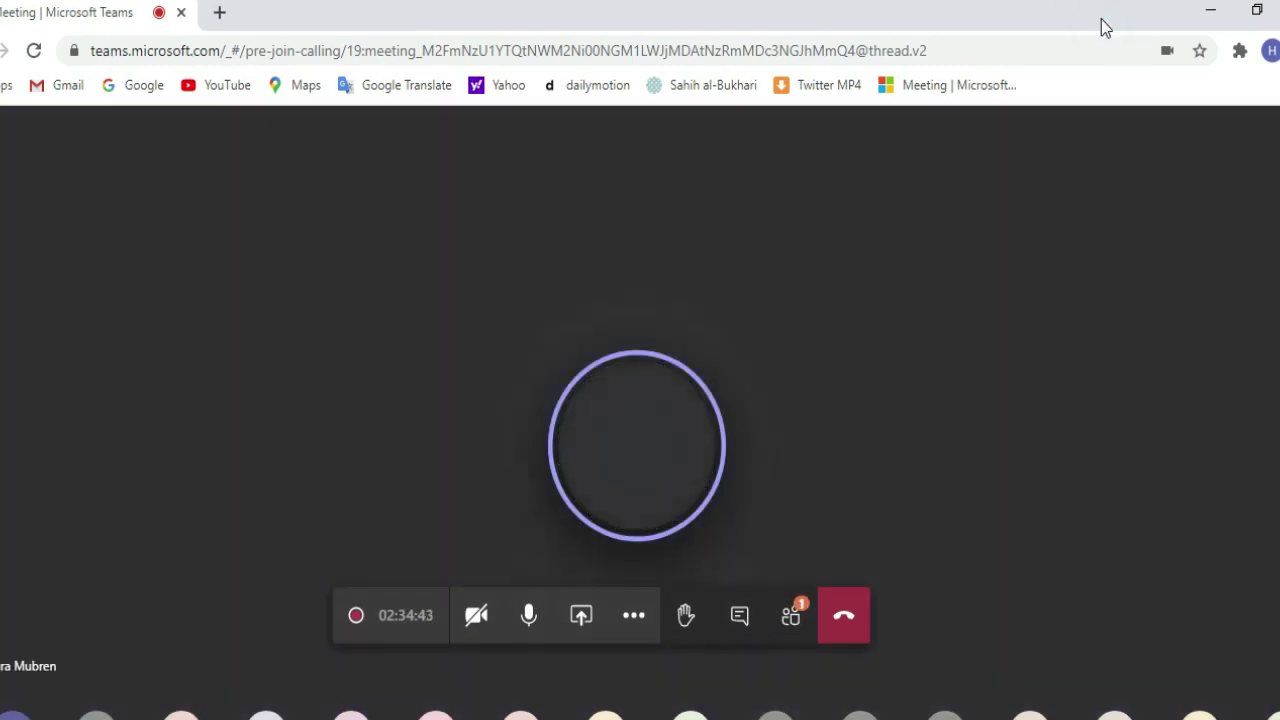
key(F11)
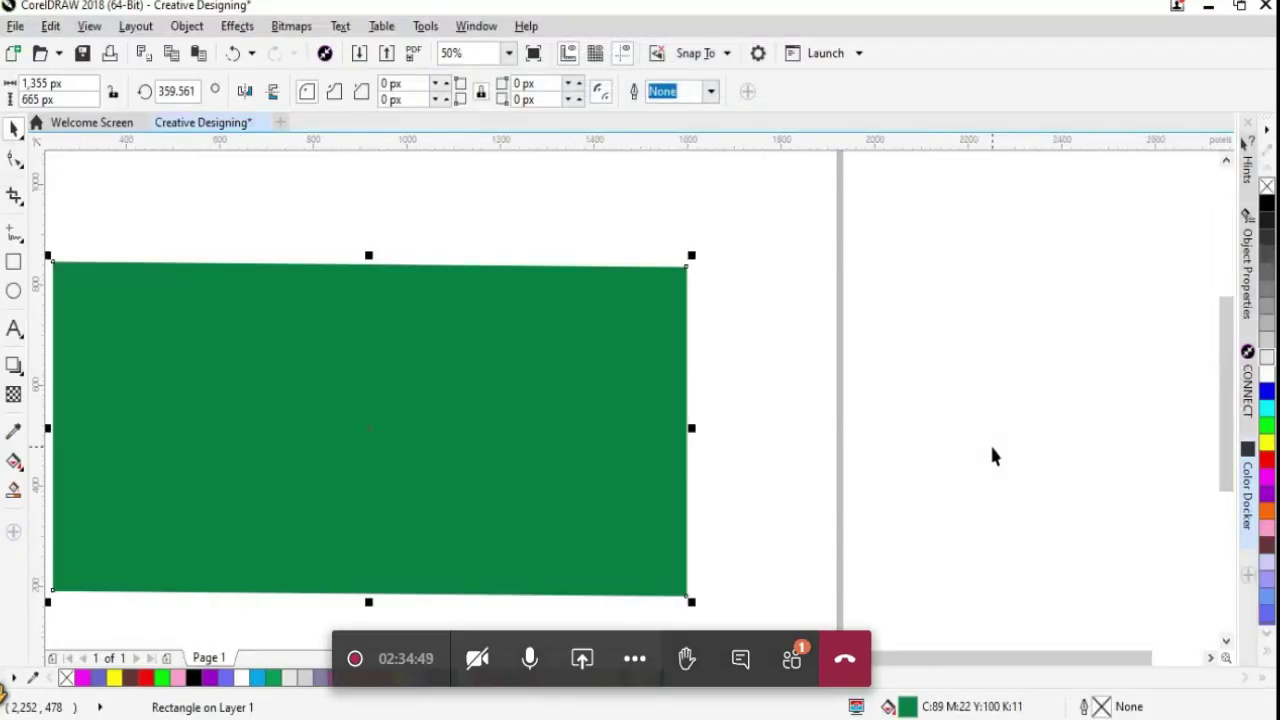
Reselect the green rectangle to check its 1,355 × 665 px size and 359.561° rotation
click(991, 448)
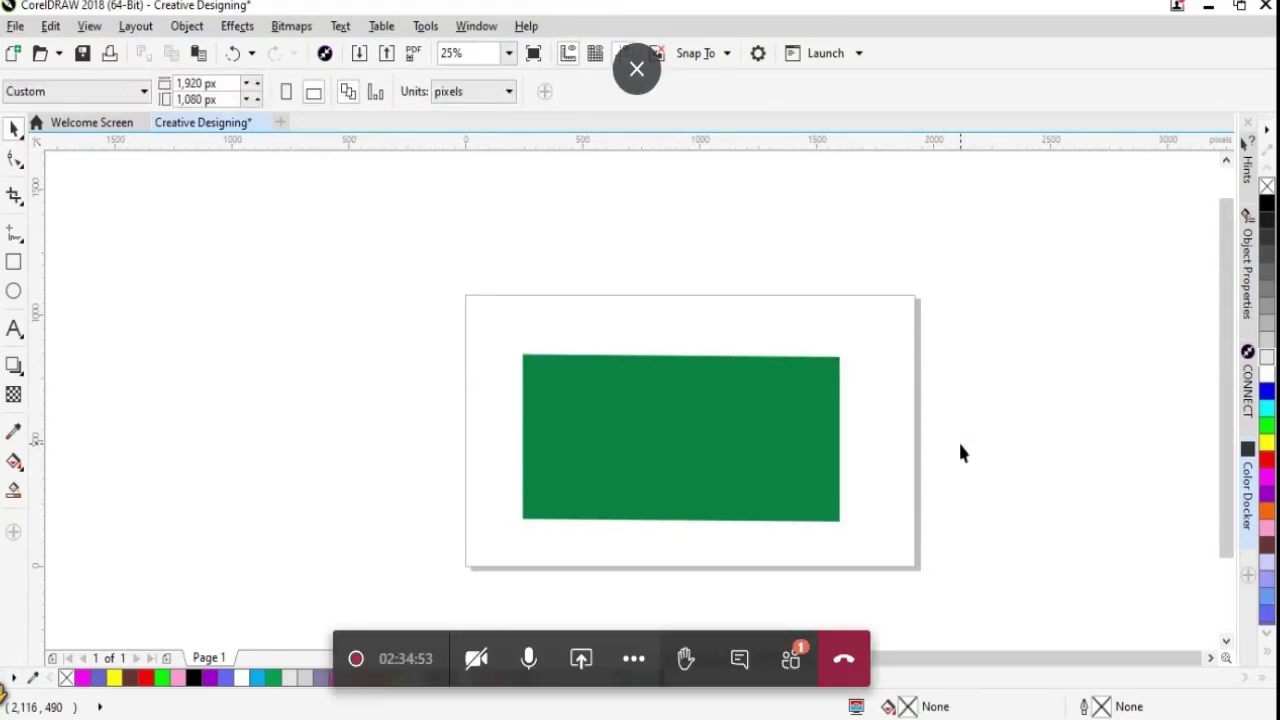
scroll(960, 453, up, 1)
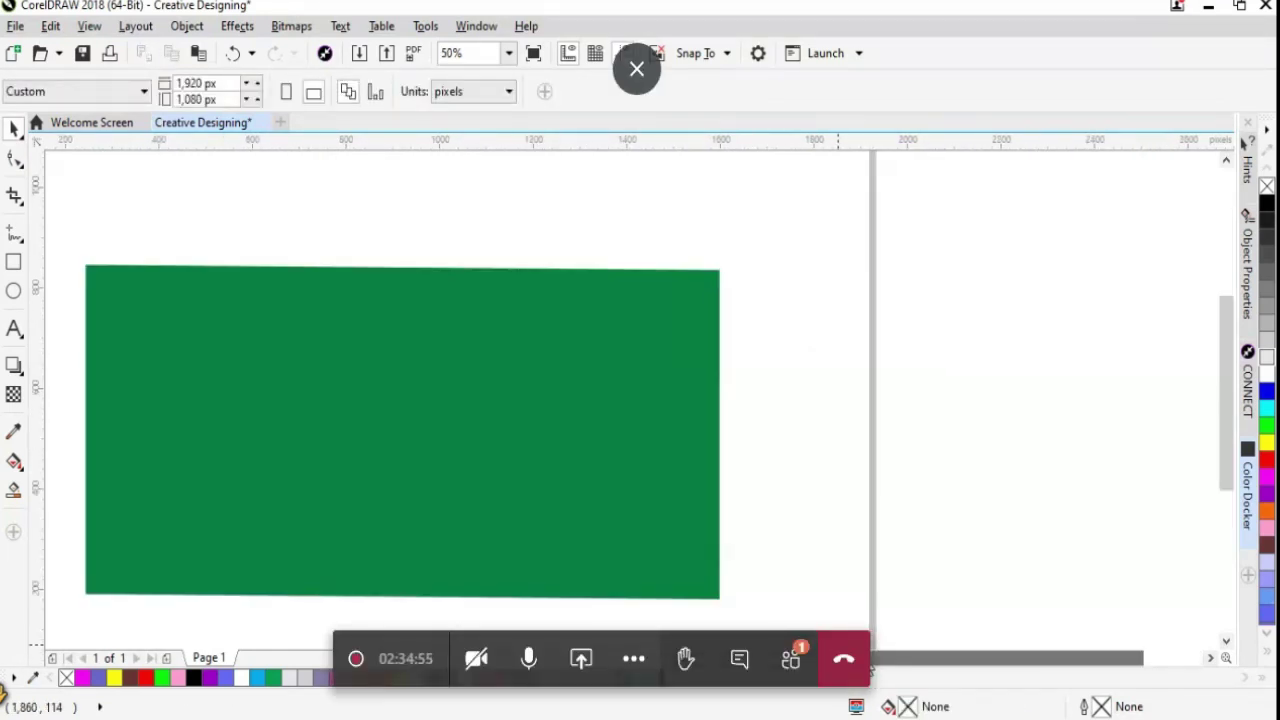
scroll(845, 576, left, 3)
click(922, 495)
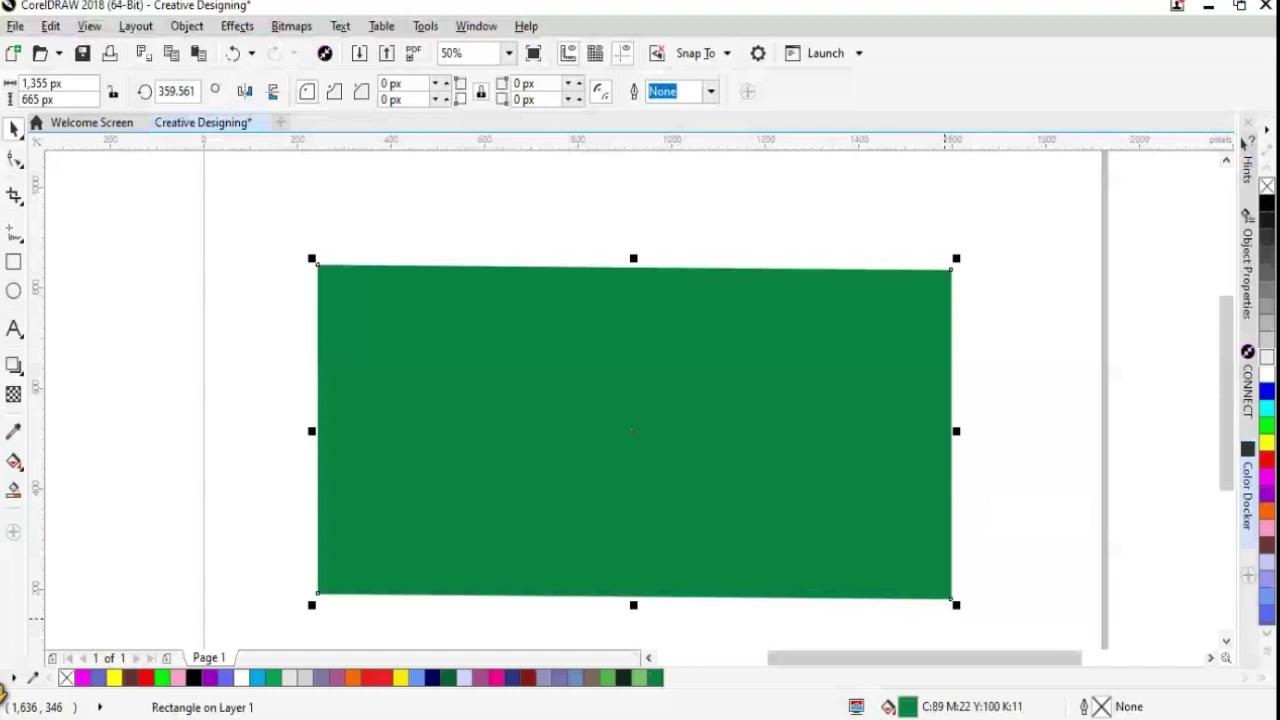
click(1021, 385)
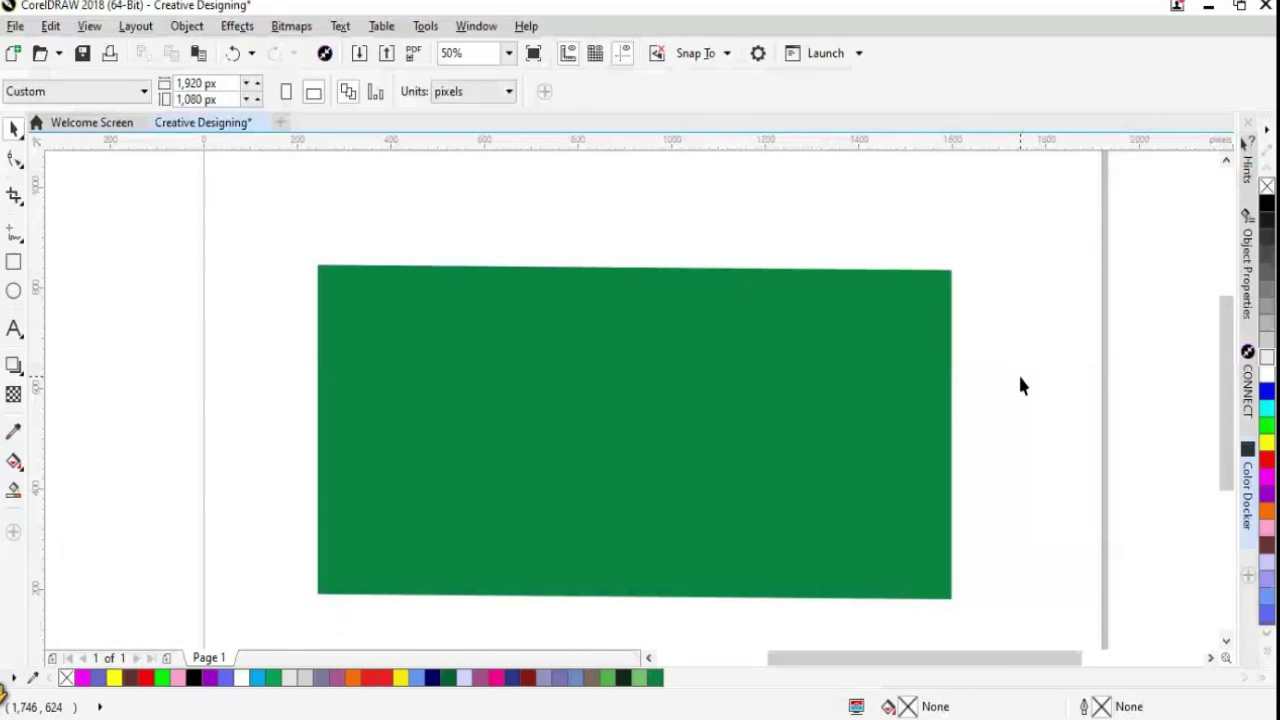
click(804, 440)
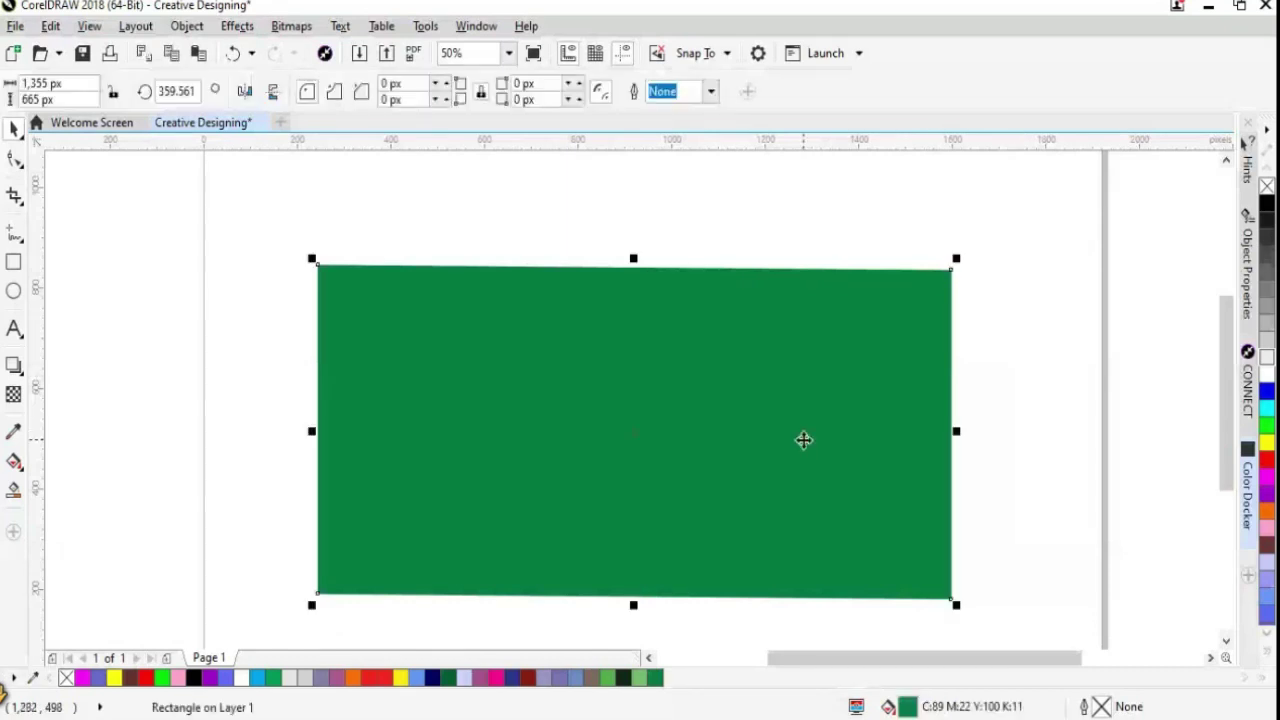
scroll(804, 440, down, 2)
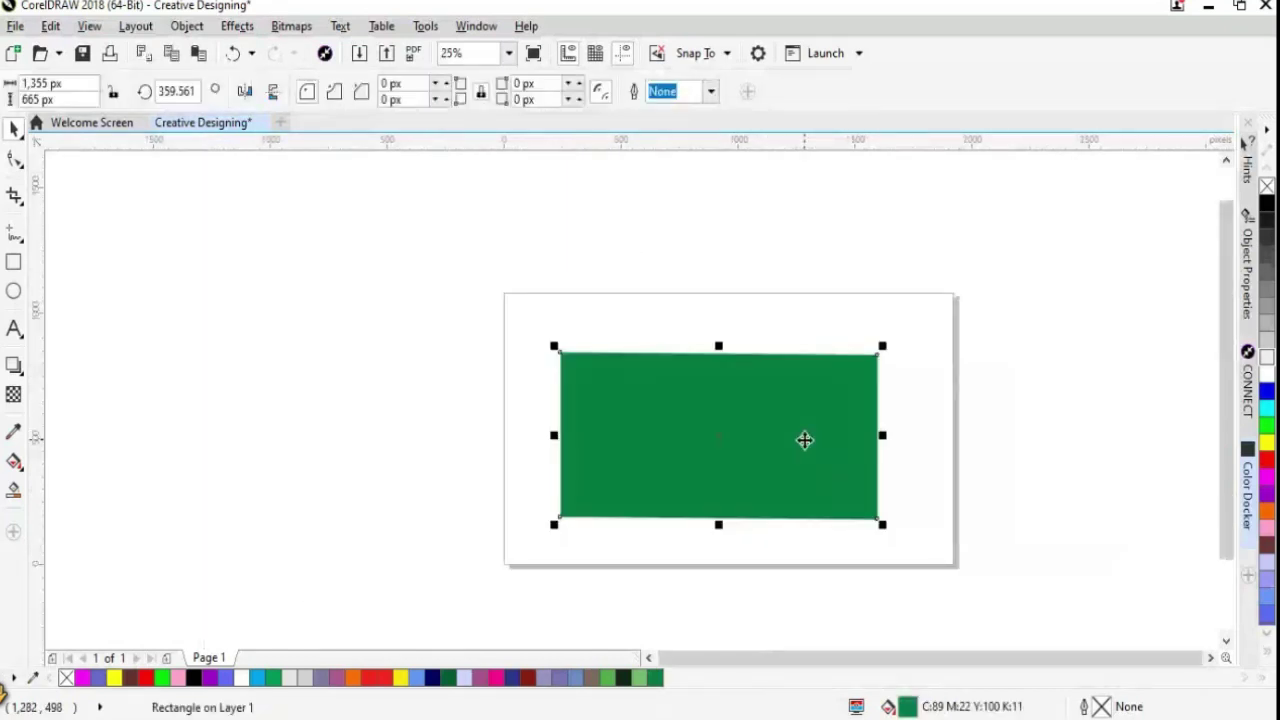
Delete the green rectangle and scroll around the now-empty 1,920 × 1,080 px page
key(Delete)
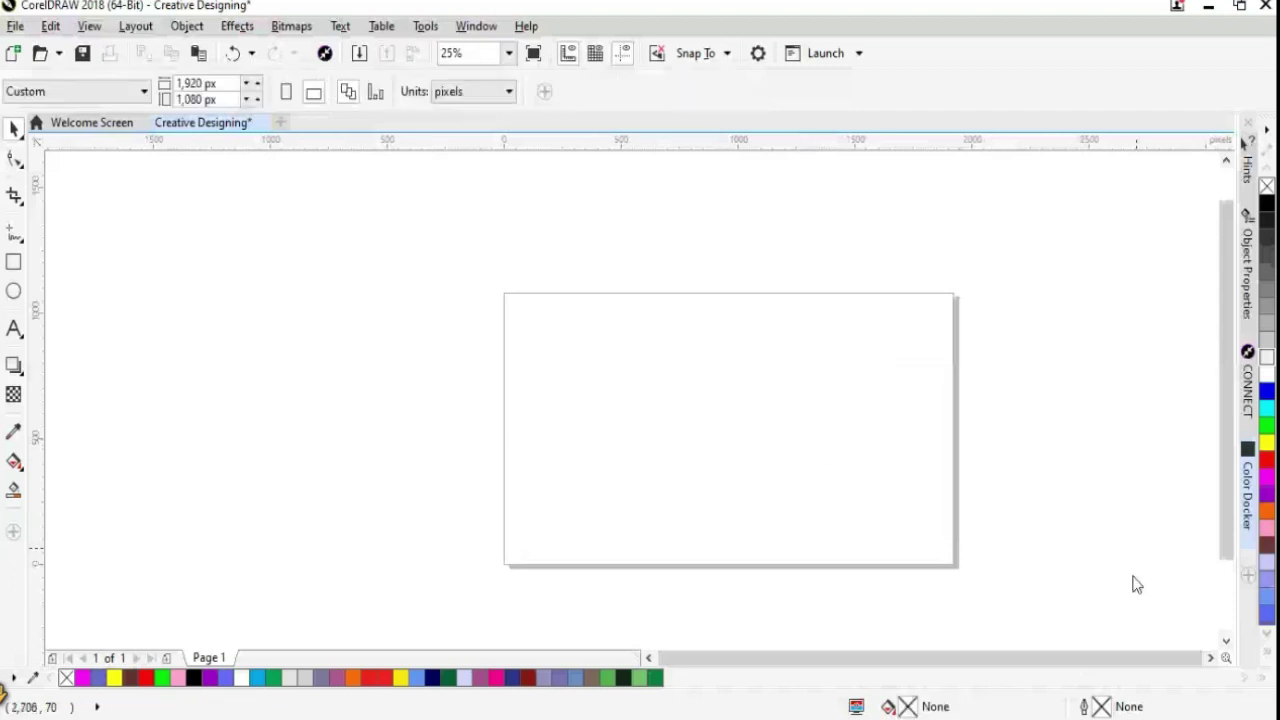
click(1212, 657)
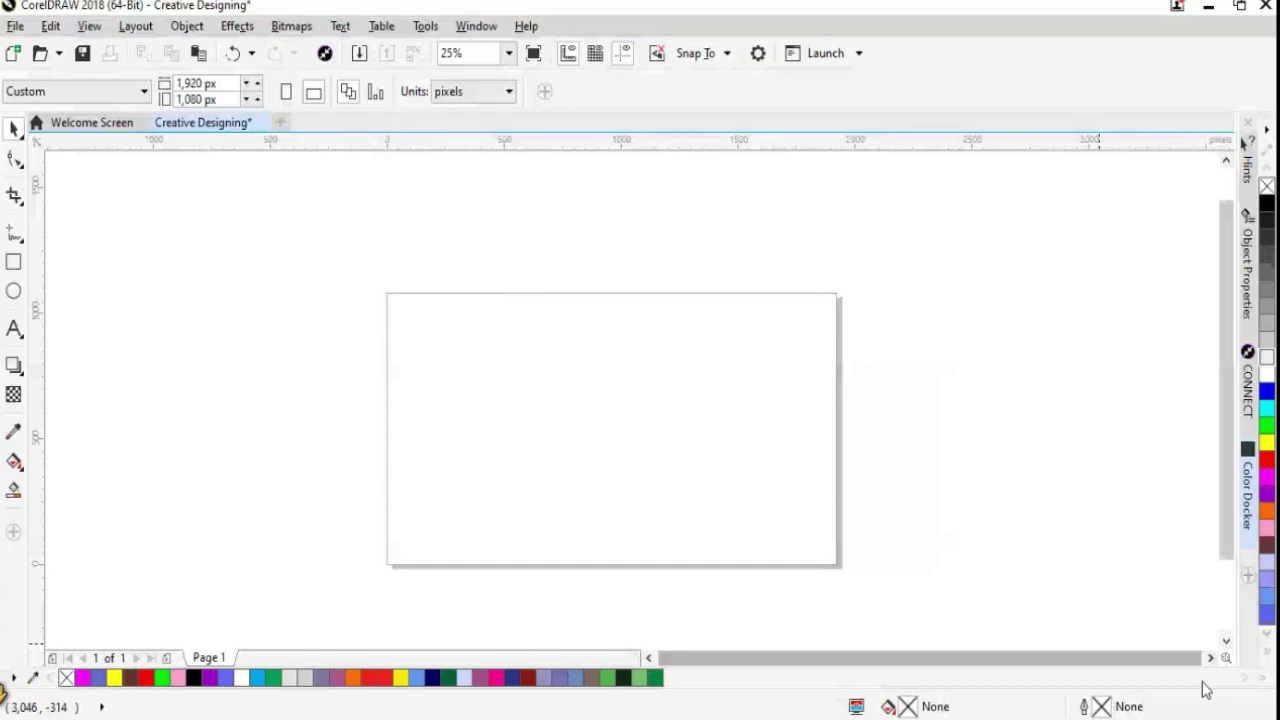
click(1212, 657)
click(1212, 657)
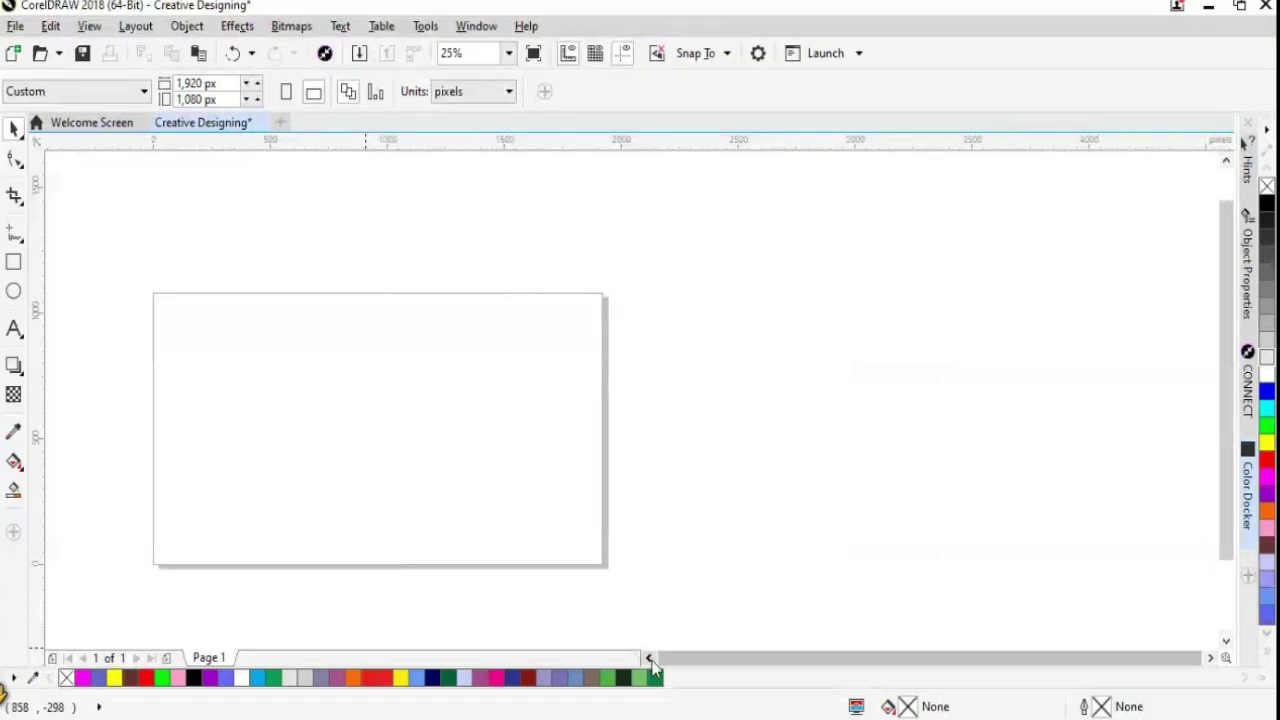
click(649, 658)
click(649, 658)
scroll(586, 549, down, 3)
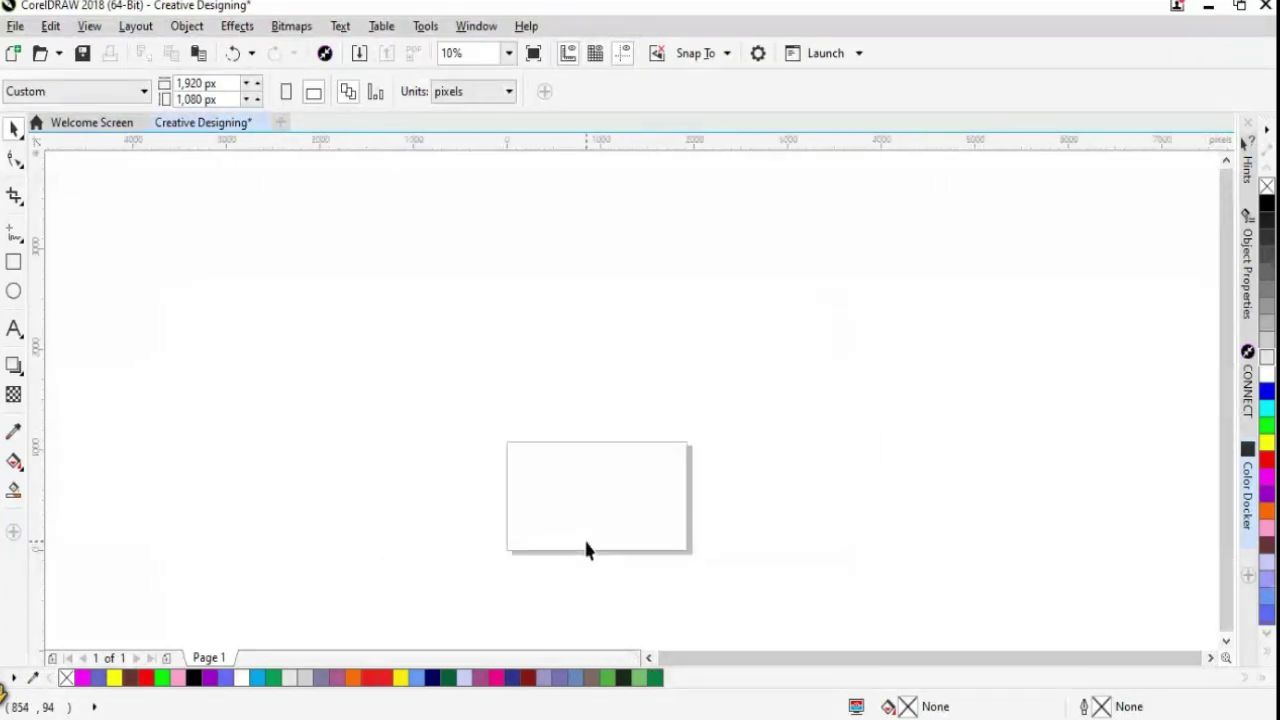
scroll(586, 549, down, 5)
scroll(586, 549, up, 3)
scroll(586, 549, up, 2)
scroll(586, 549, down, 1)
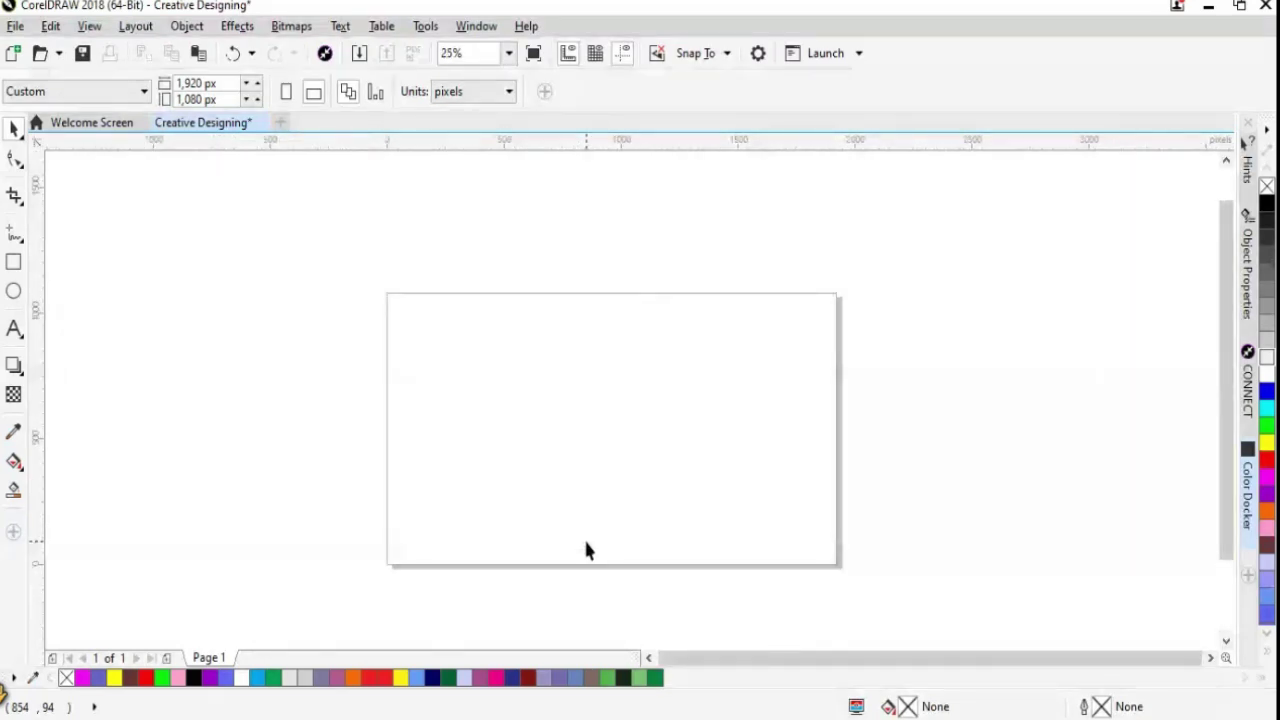
scroll(586, 549, up, 1)
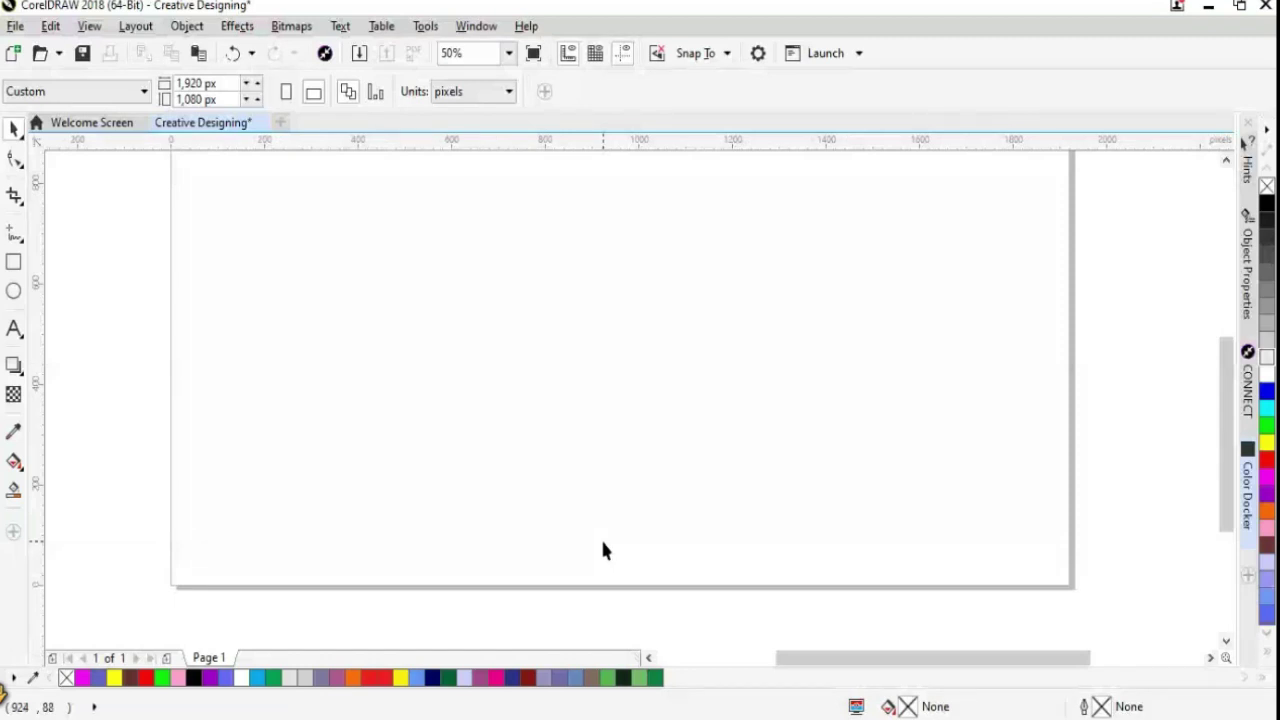
scroll(603, 549, down, 1)
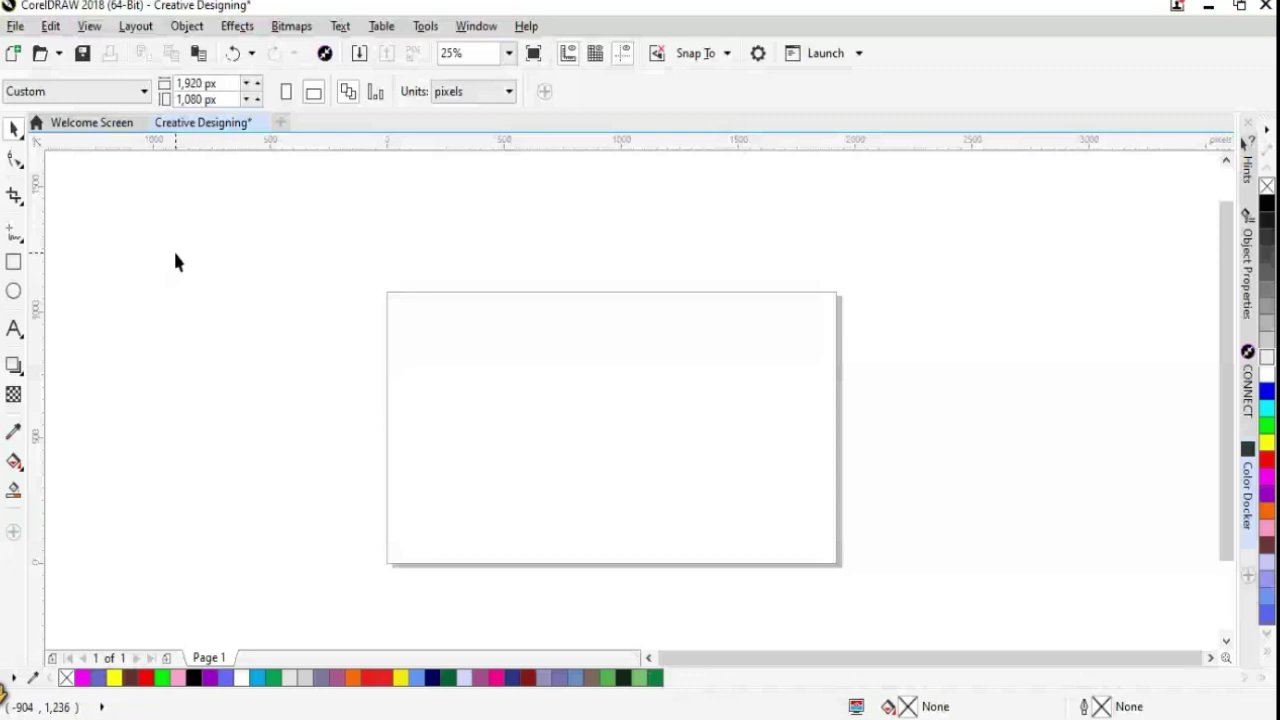
Start a new document and reposition the Create a New Document dialog
click(15, 26)
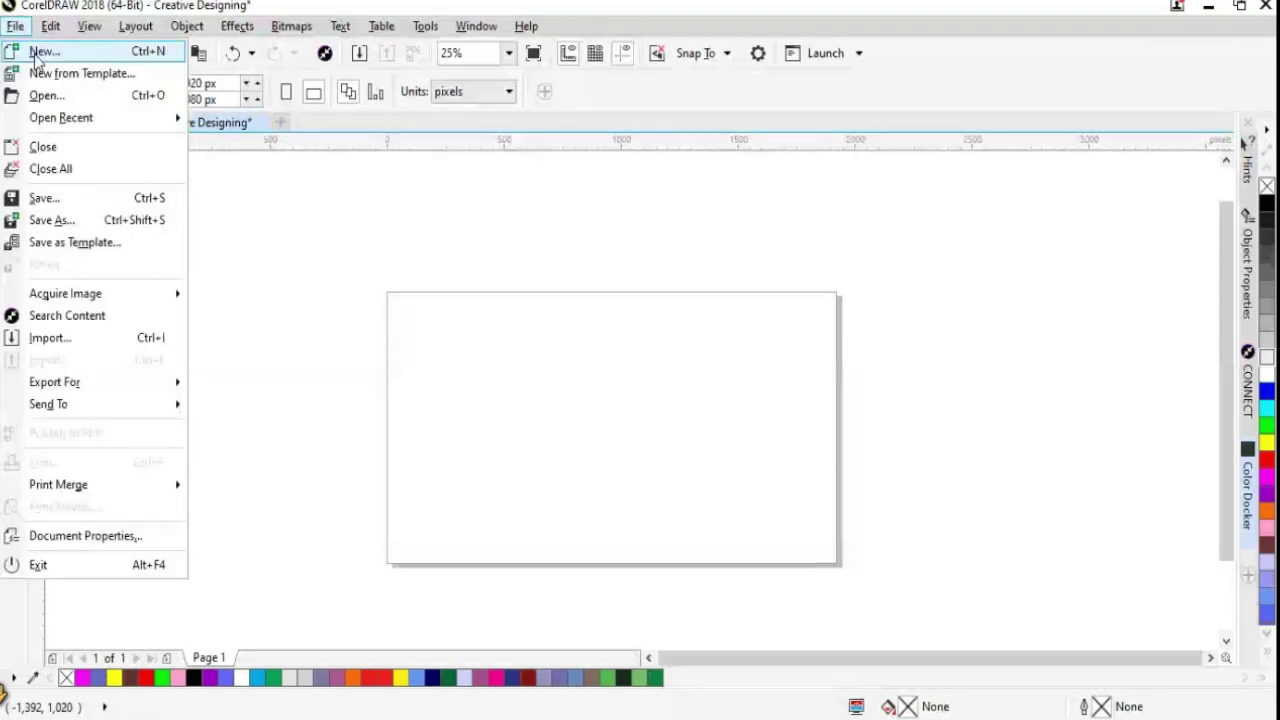
click(40, 51)
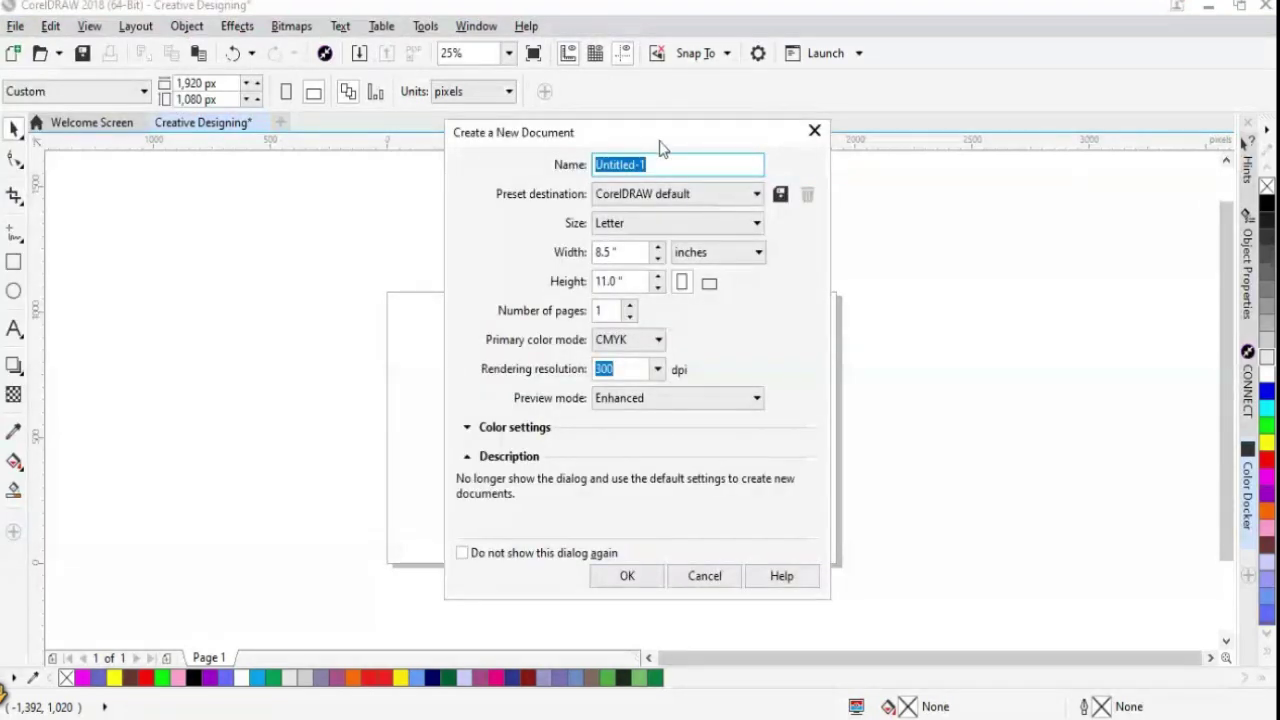
drag(660, 148, 616, 208)
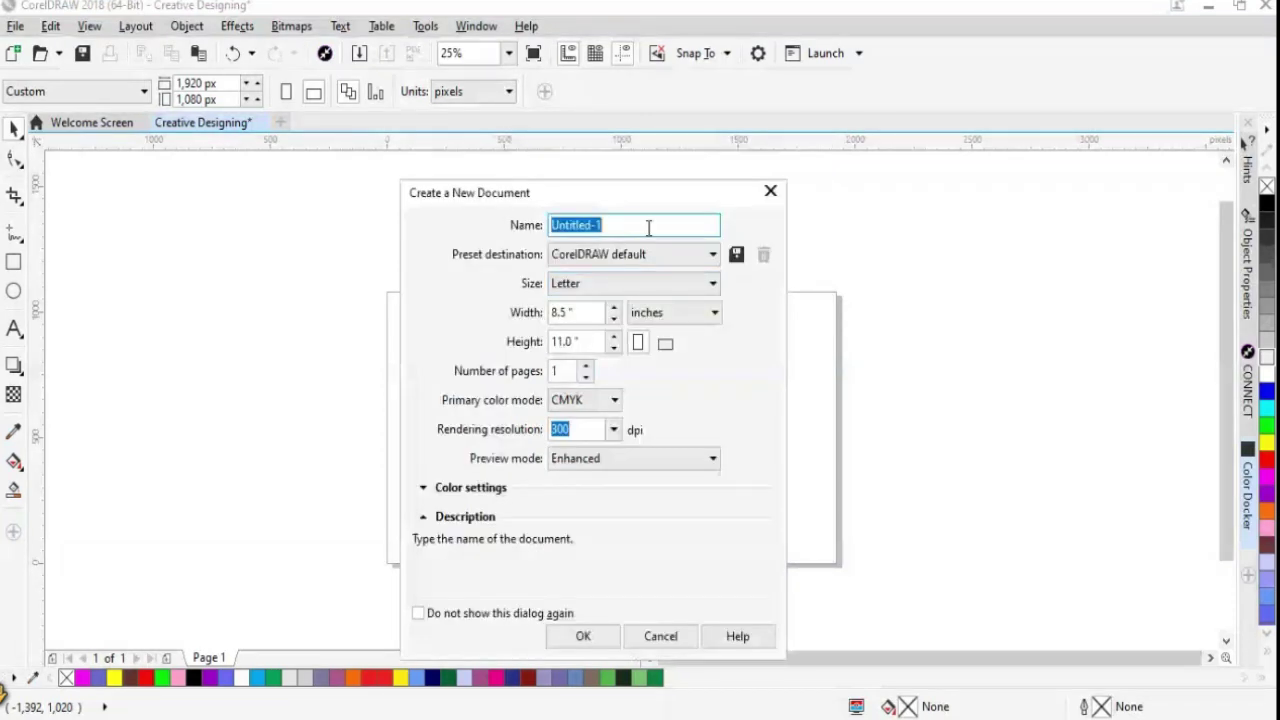
Browse the Size presets and choose Web Page (960 × 960)
click(640, 283)
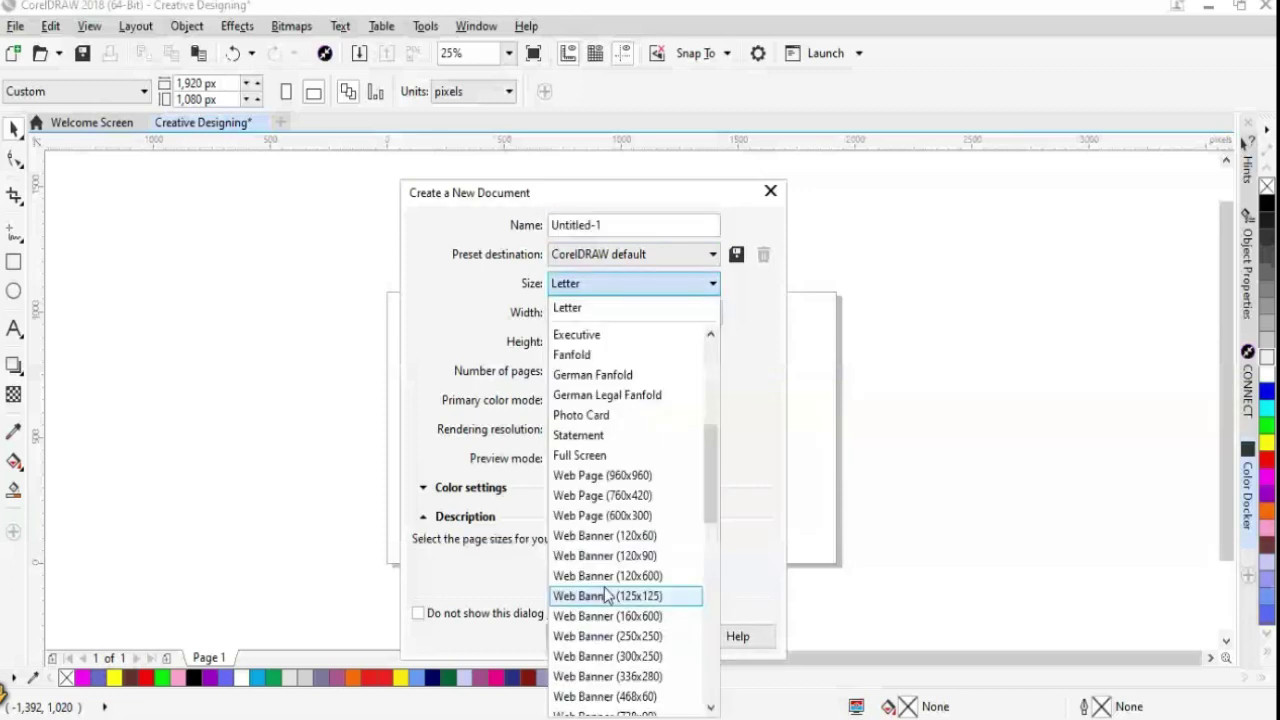
scroll(600, 540, down, 6)
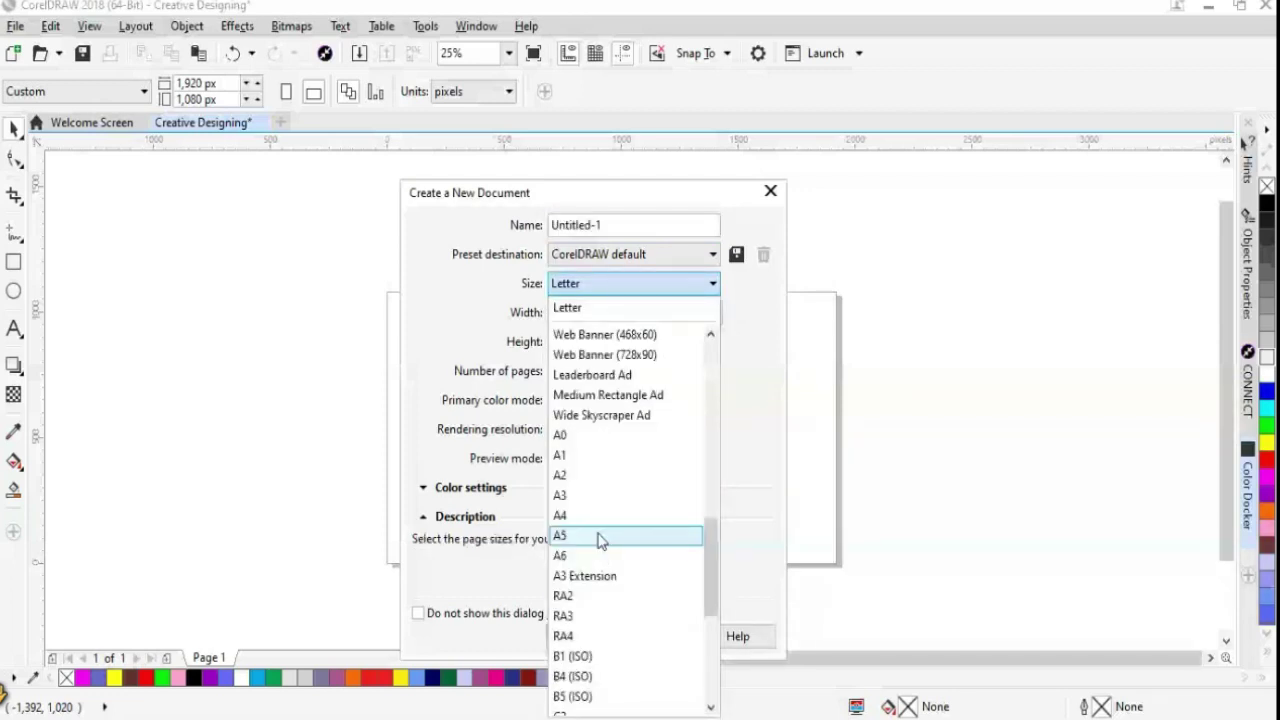
scroll(600, 540, up, 6)
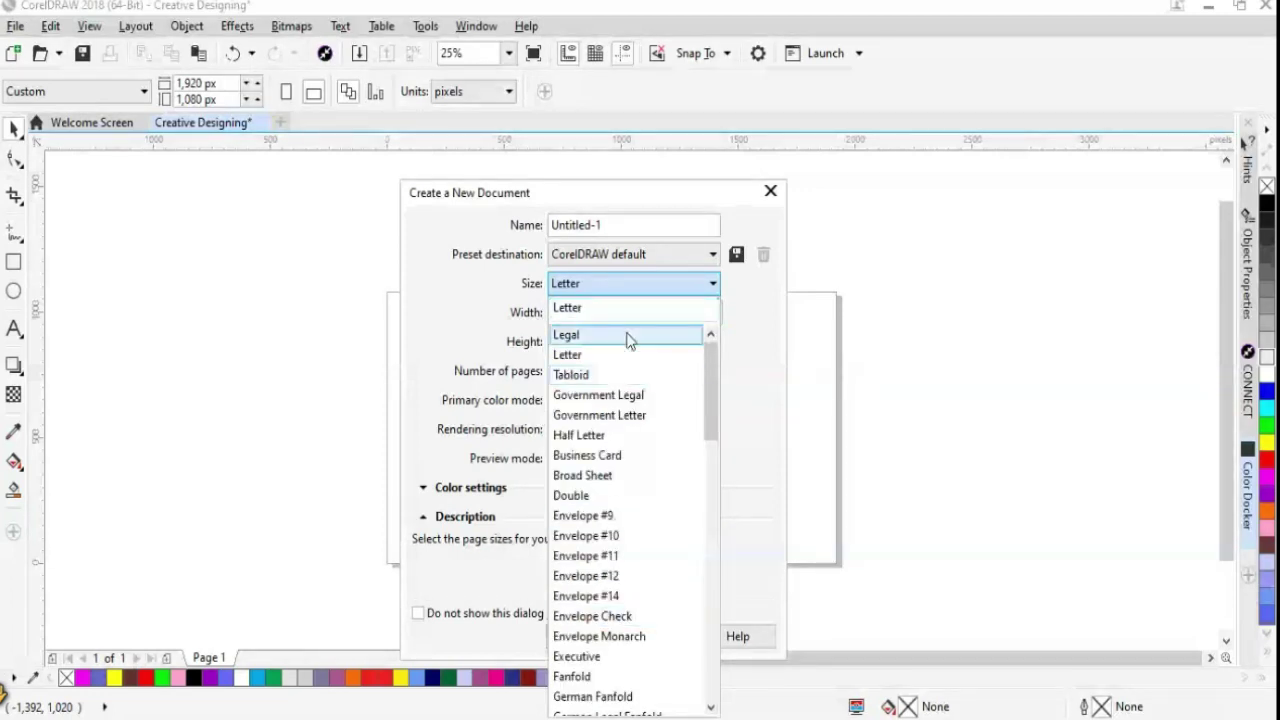
click(601, 313)
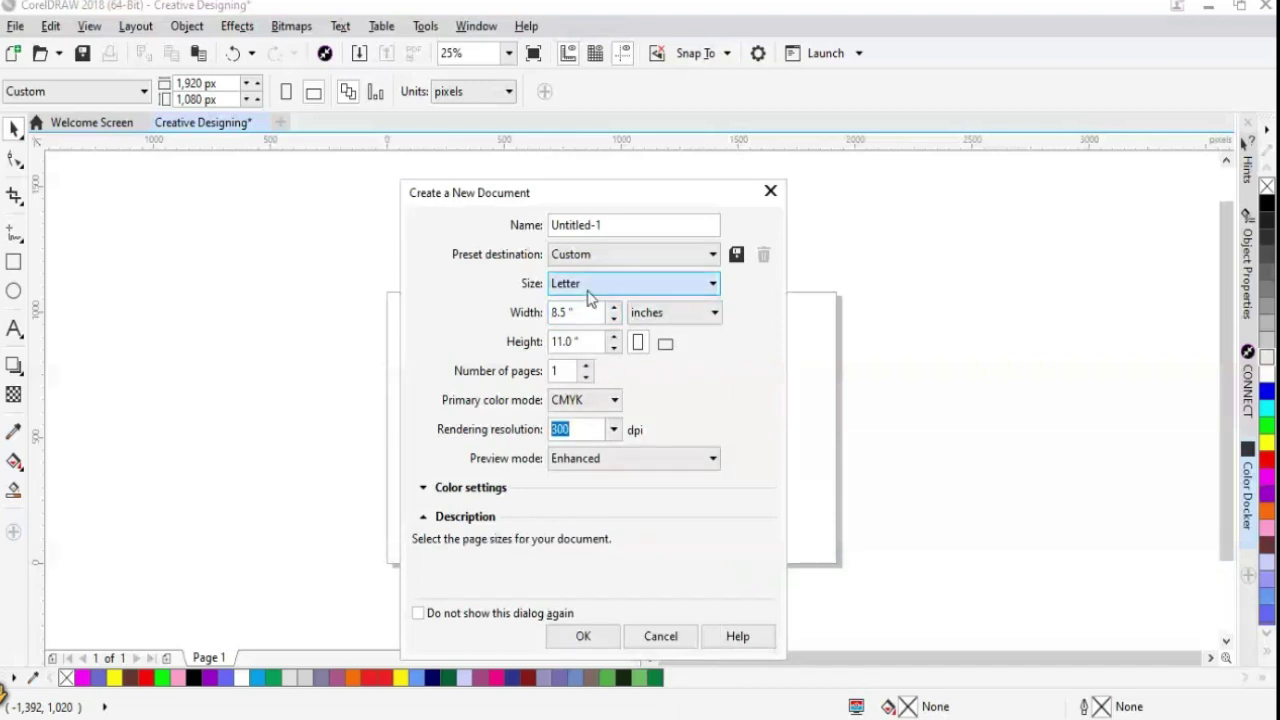
click(590, 288)
scroll(618, 505, down, 4)
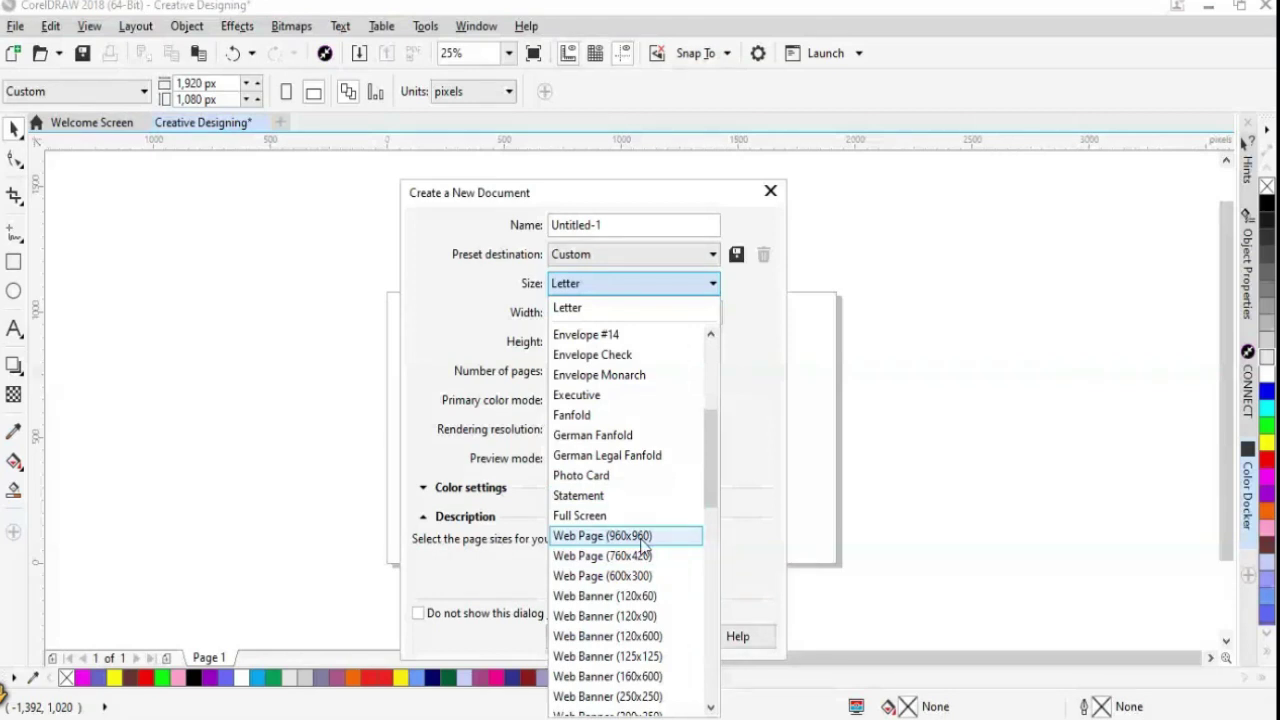
click(642, 540)
Set the page to 1920 × 1080 pixels and keep CMYK as the primary colour mode
click(694, 313)
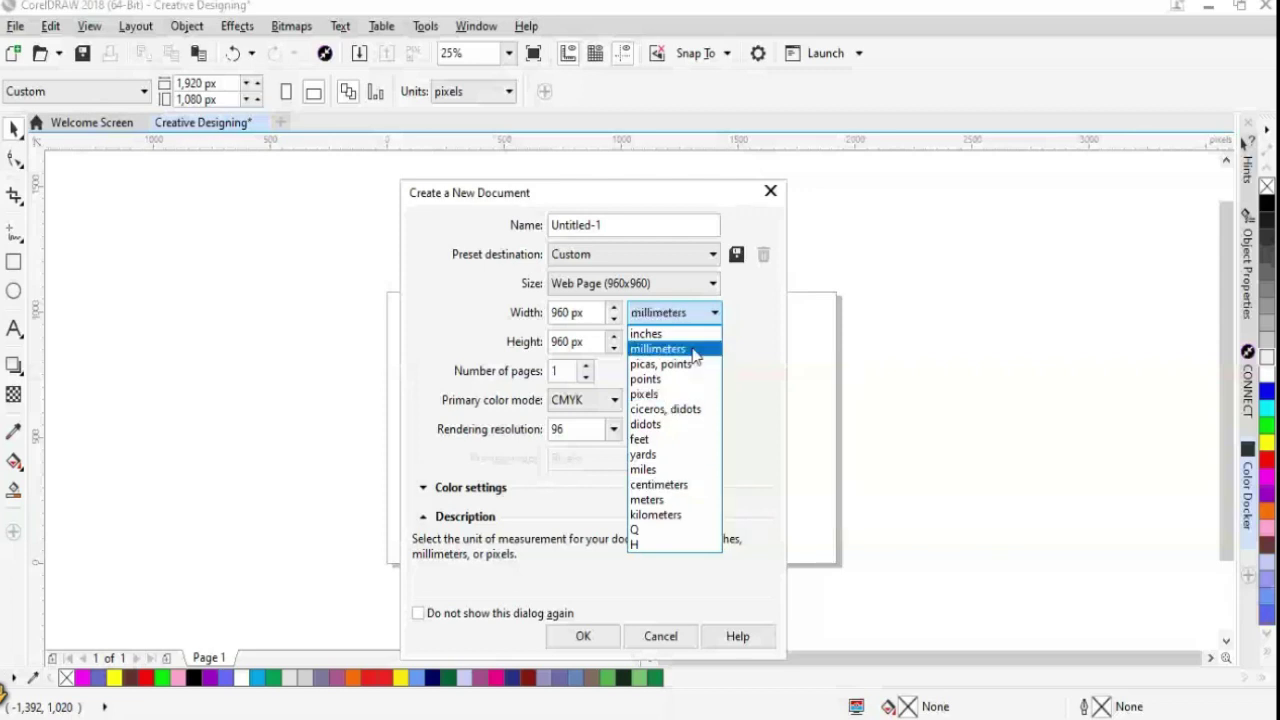
click(655, 394)
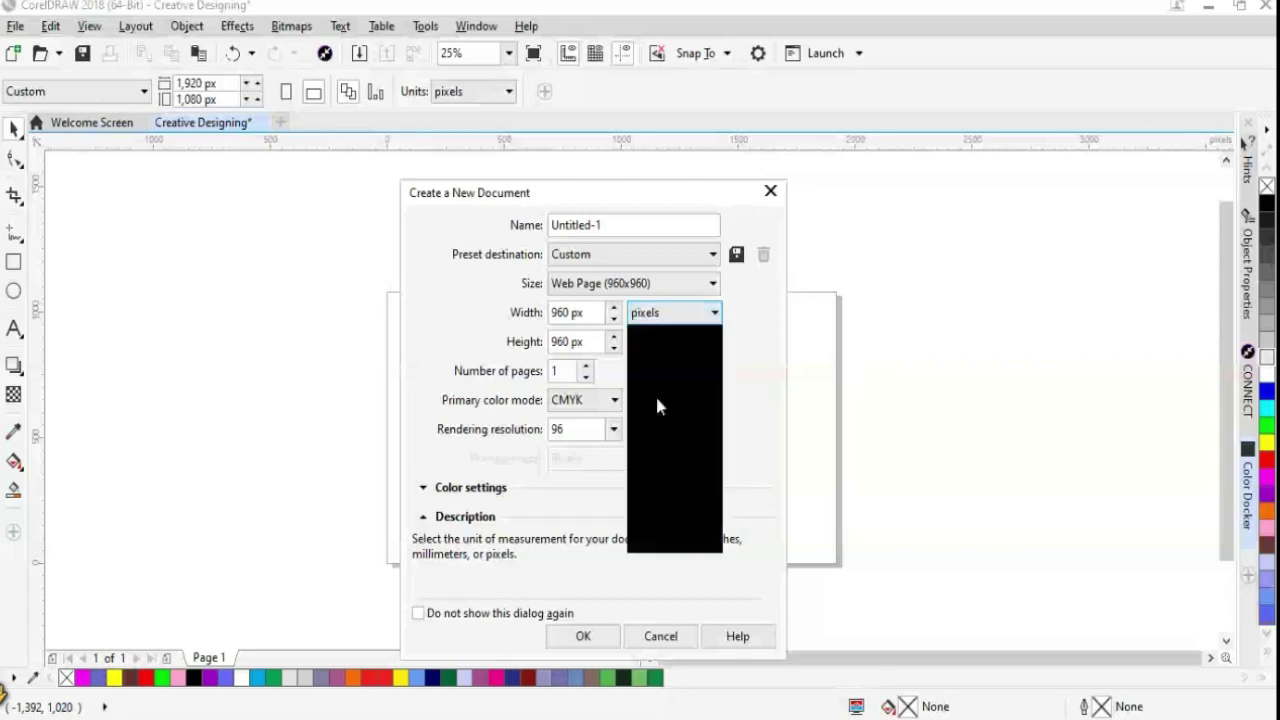
double_click(580, 315)
text(1)
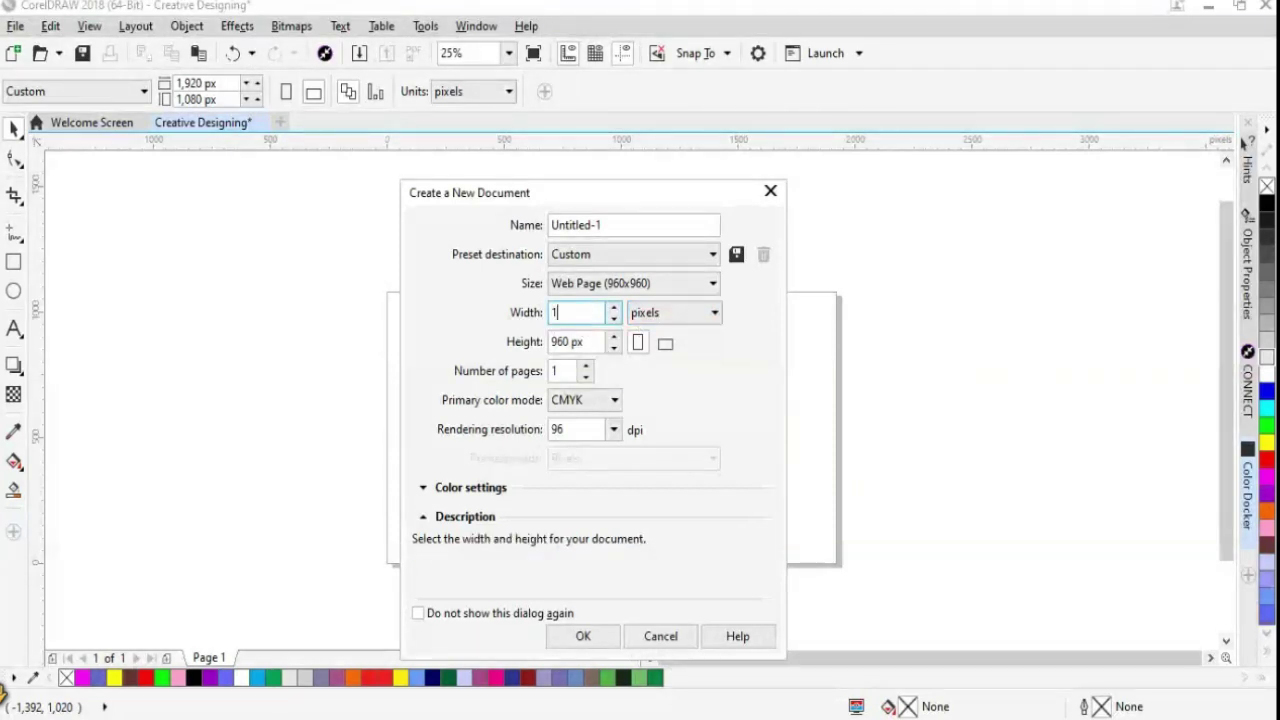
text(920)
key(Tab)
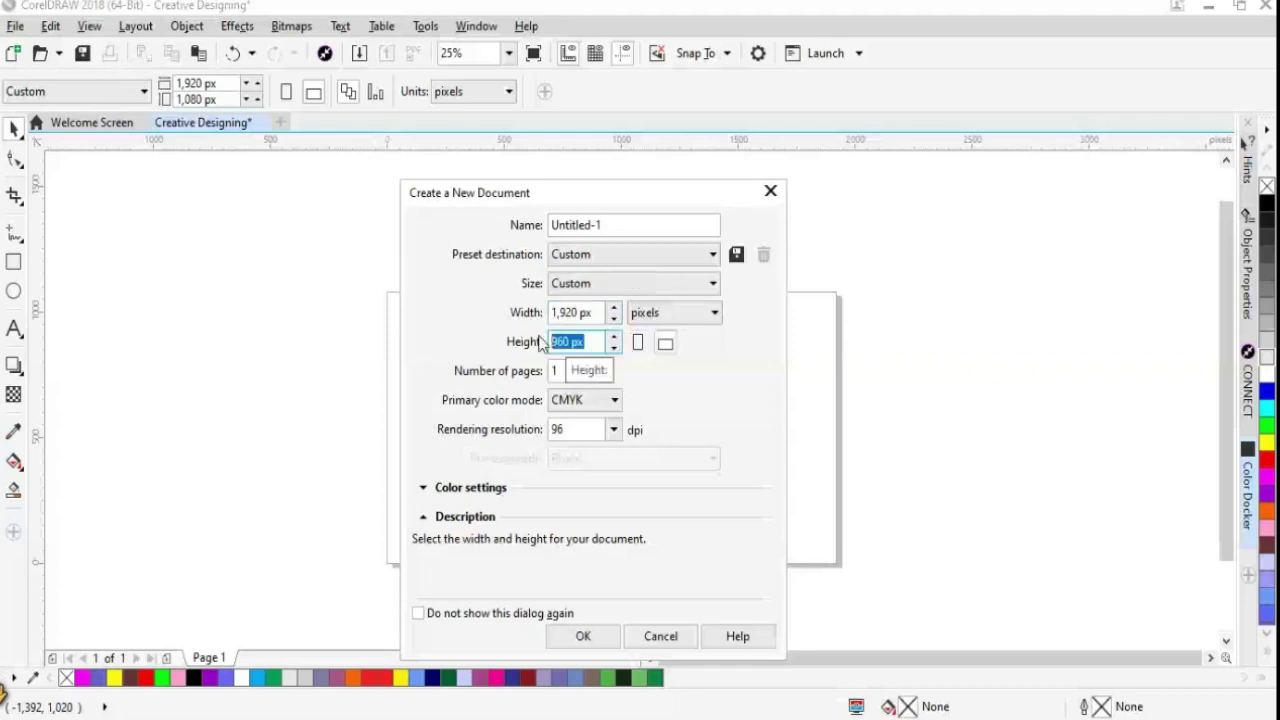
text(10)
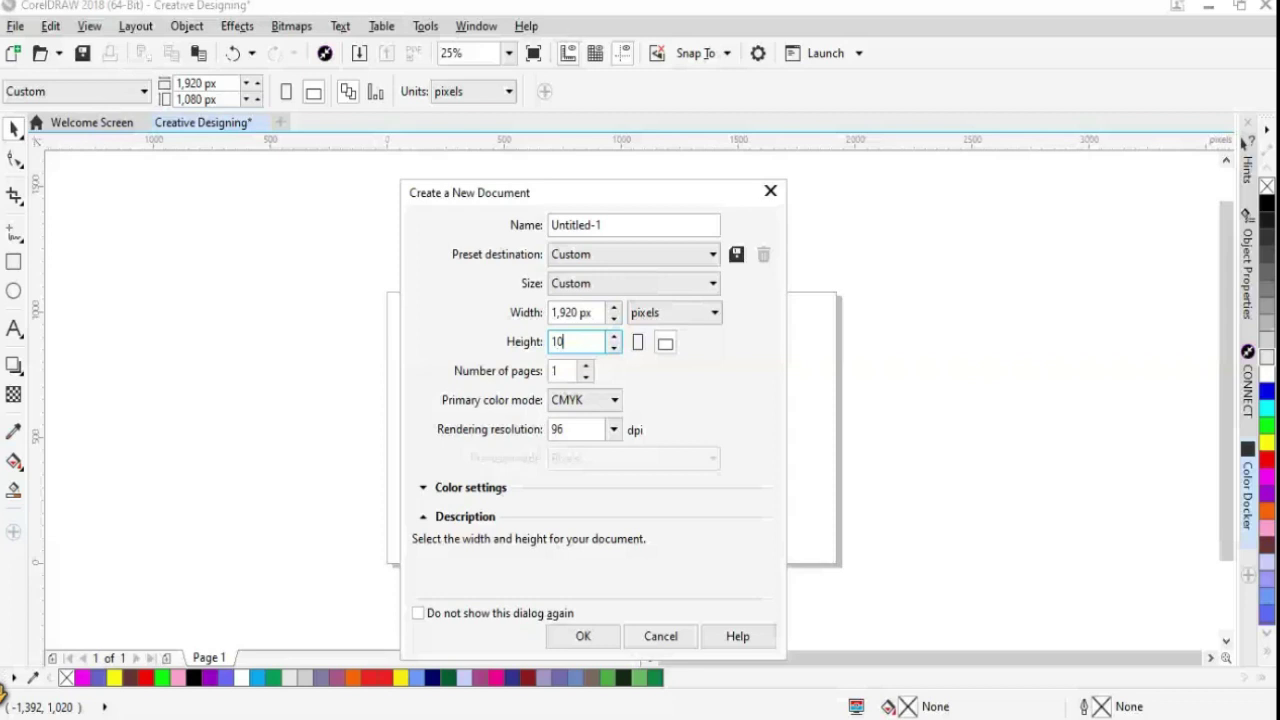
text(80)
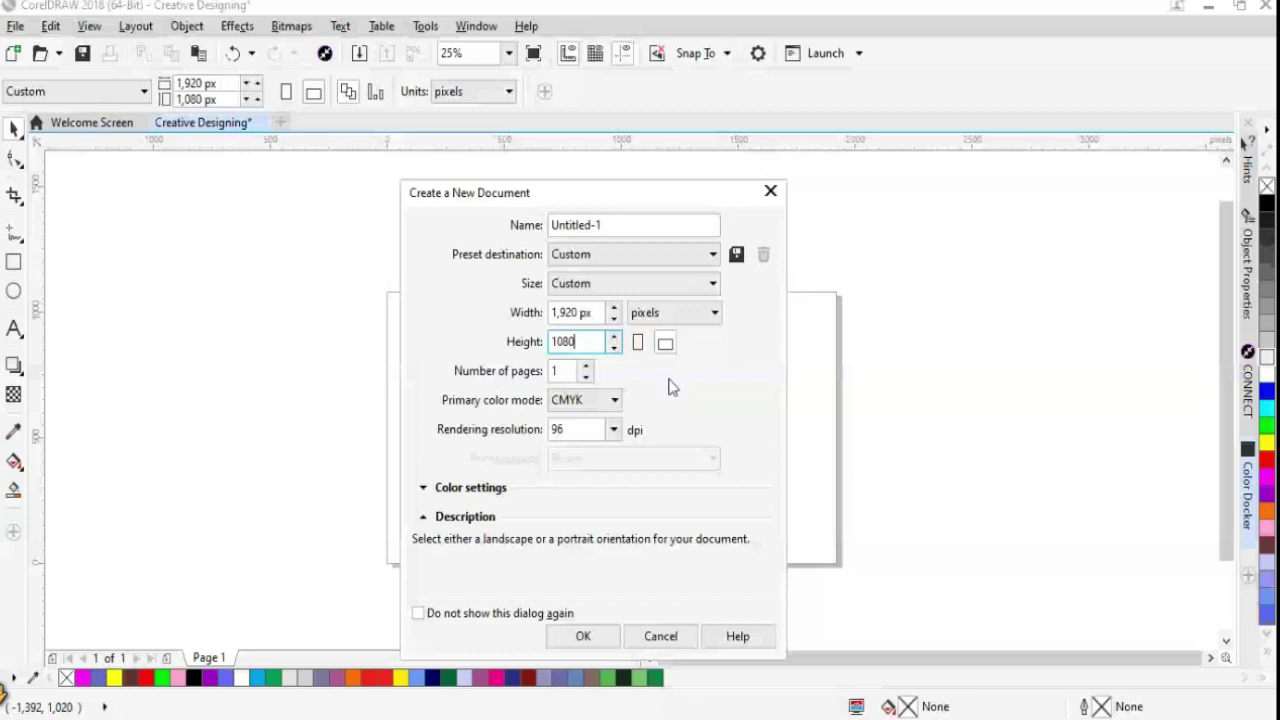
click(553, 404)
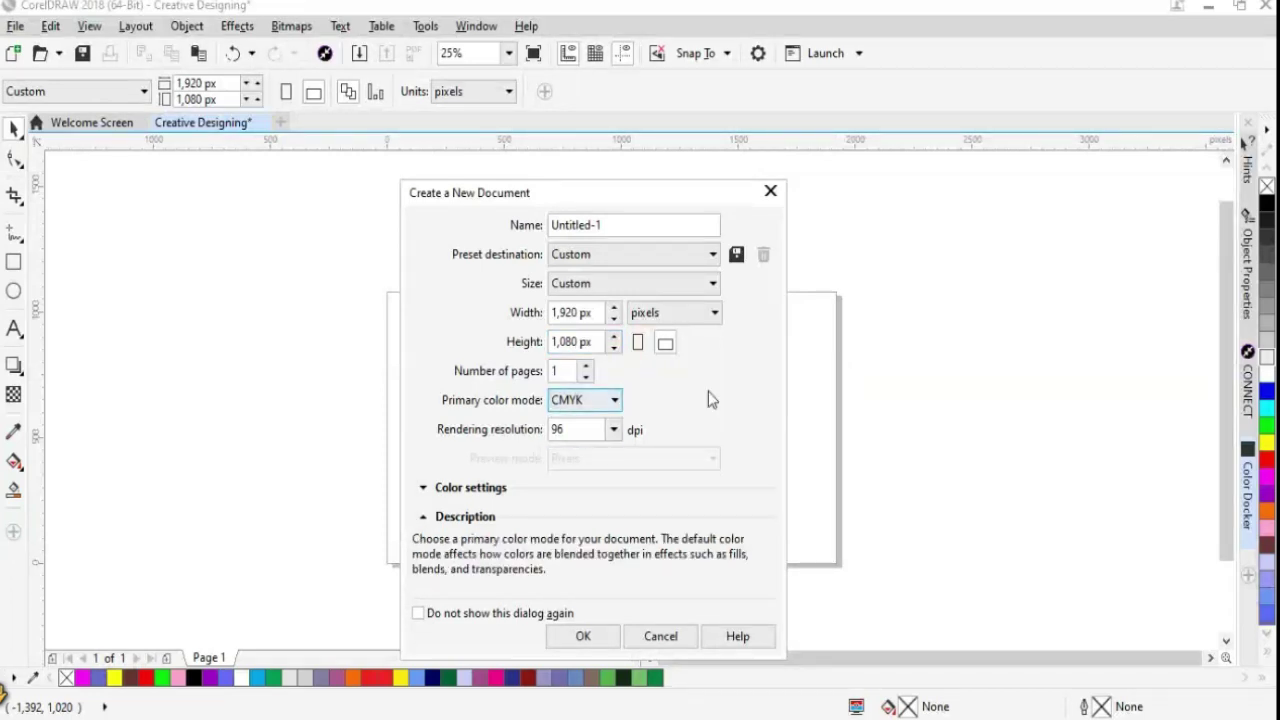
click(573, 404)
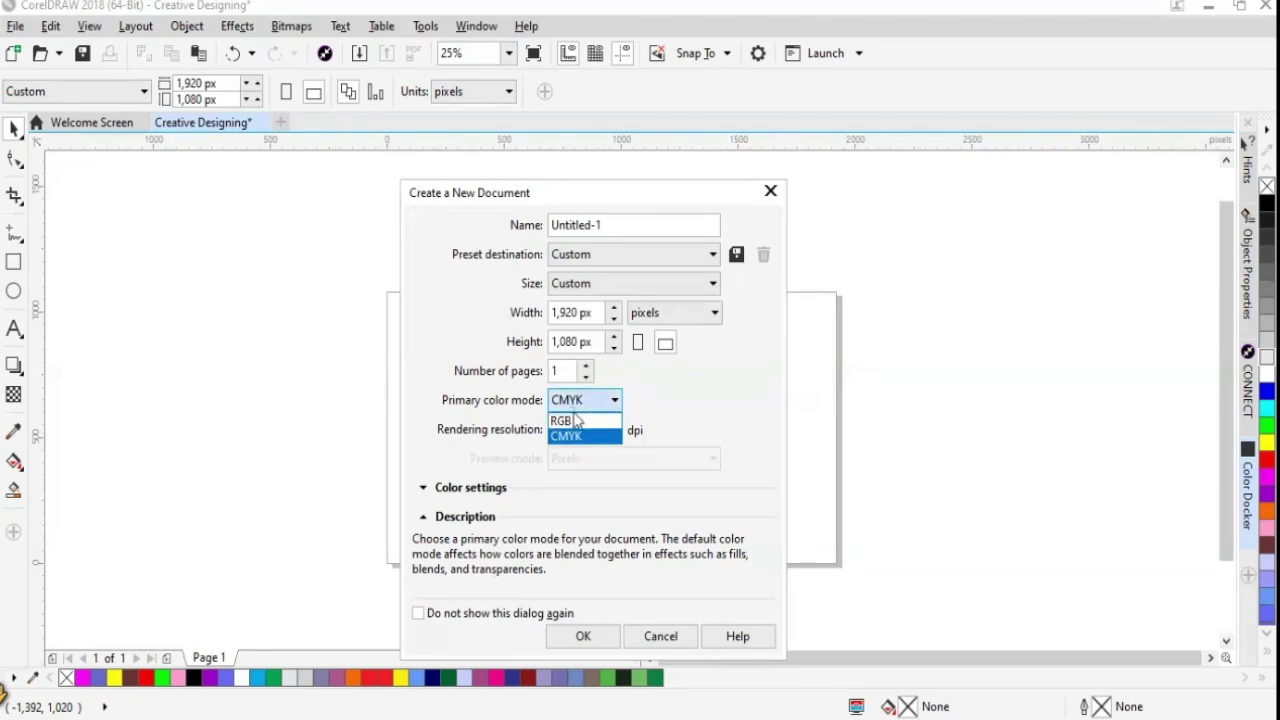
click(700, 402)
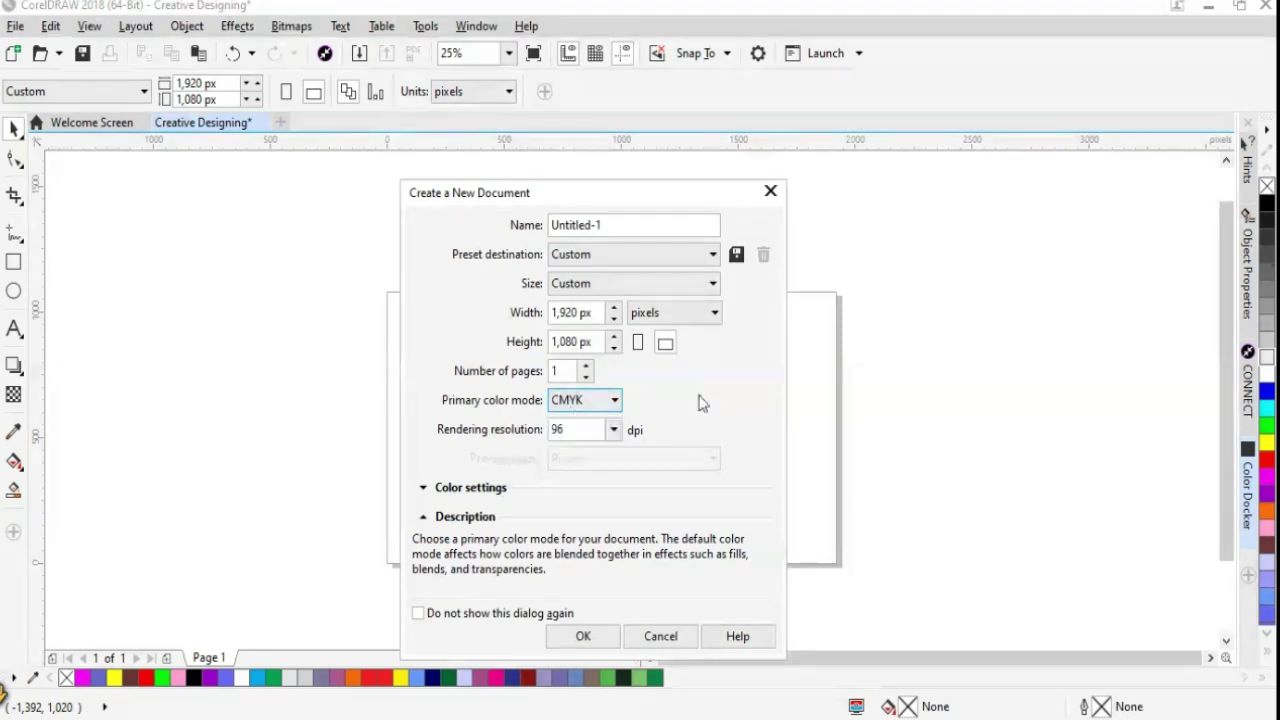
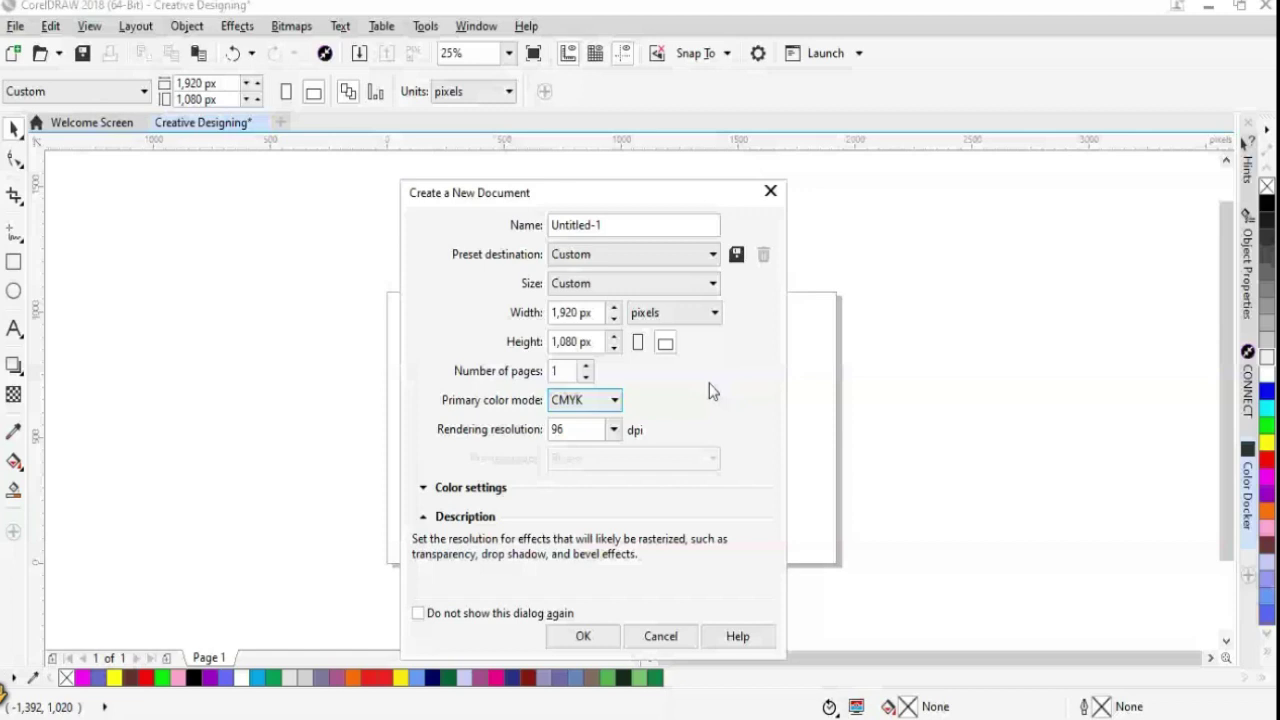
Create a 1,920 × 1,080 px document at 96 dpi rendering resolution, keeping the default colour settings
click(614, 430)
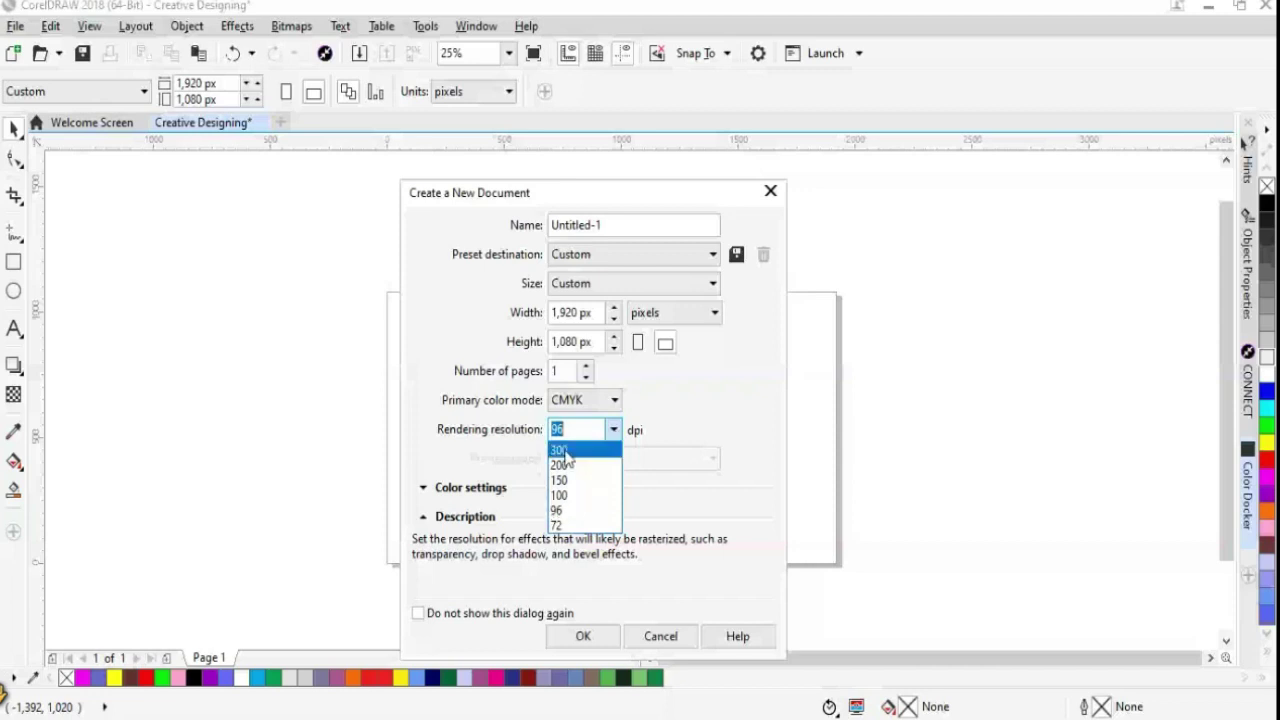
click(686, 419)
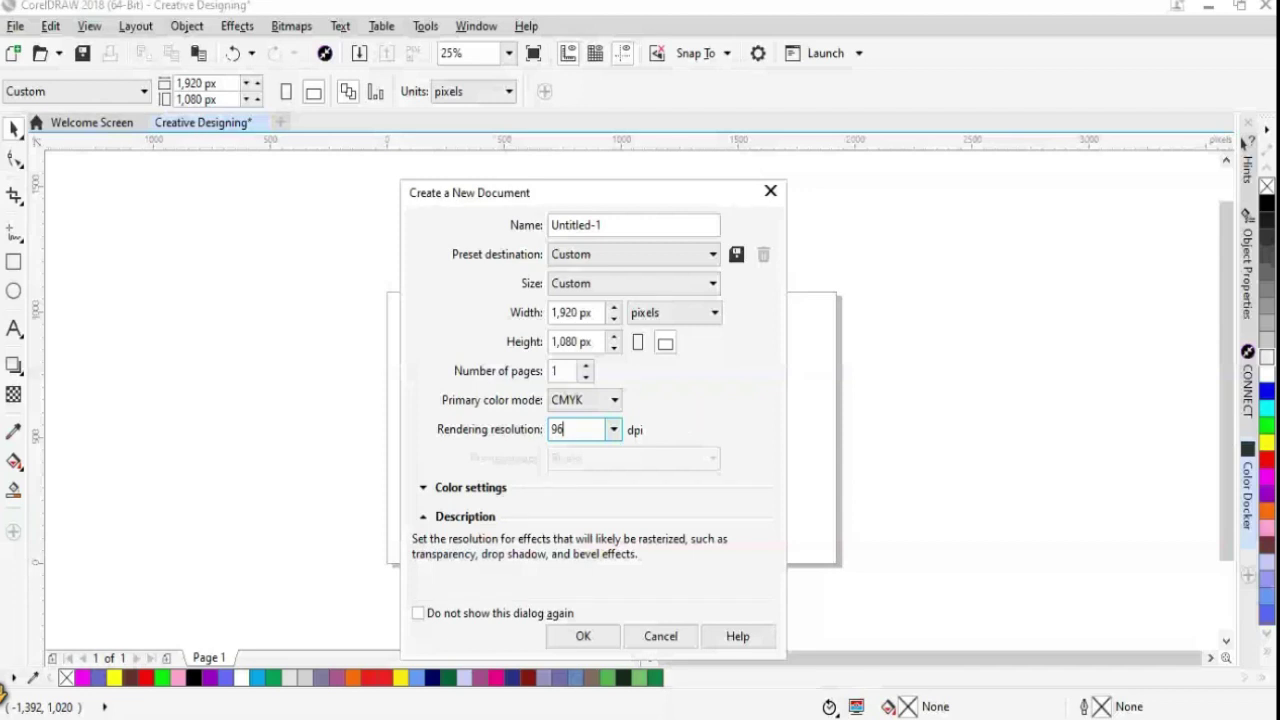
click(424, 488)
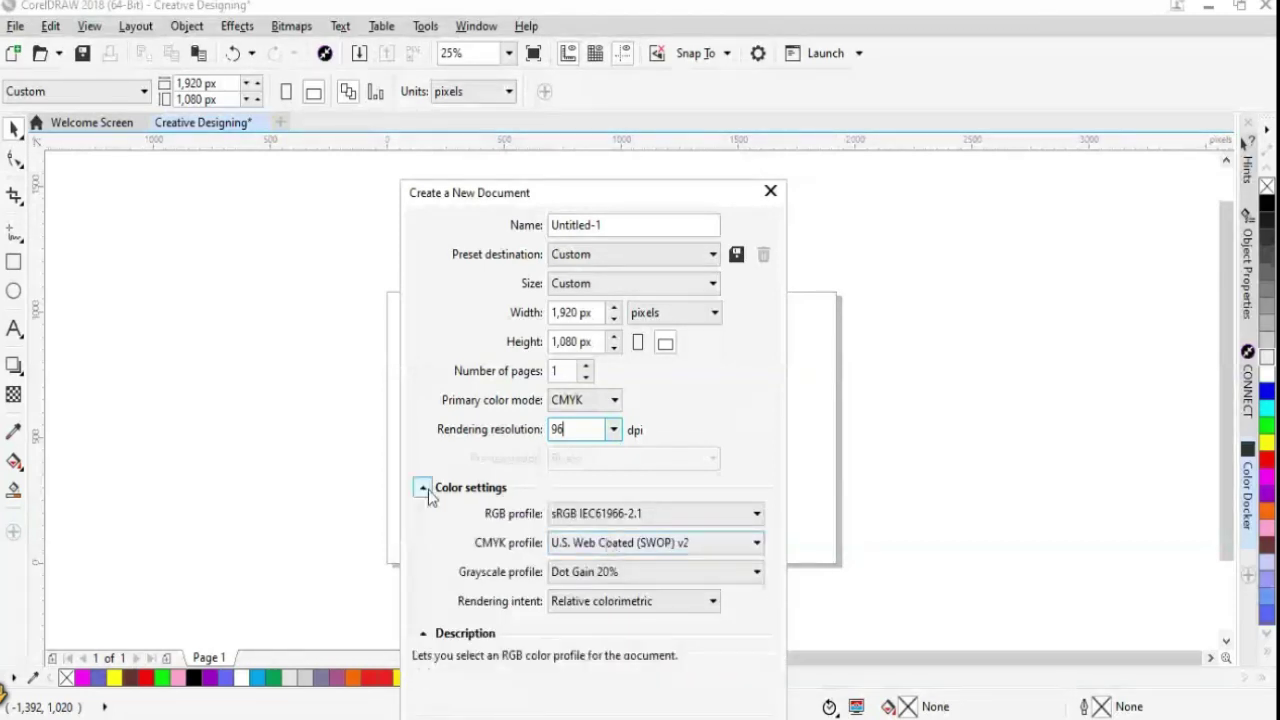
click(424, 488)
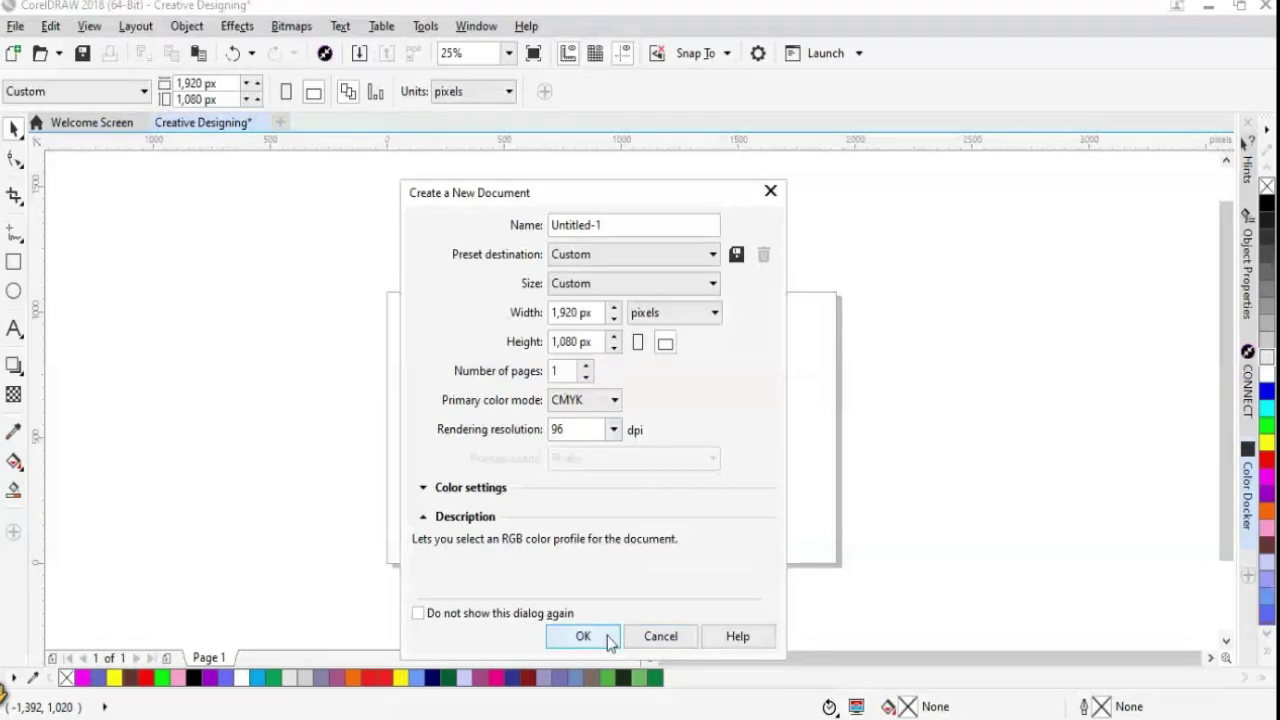
click(582, 636)
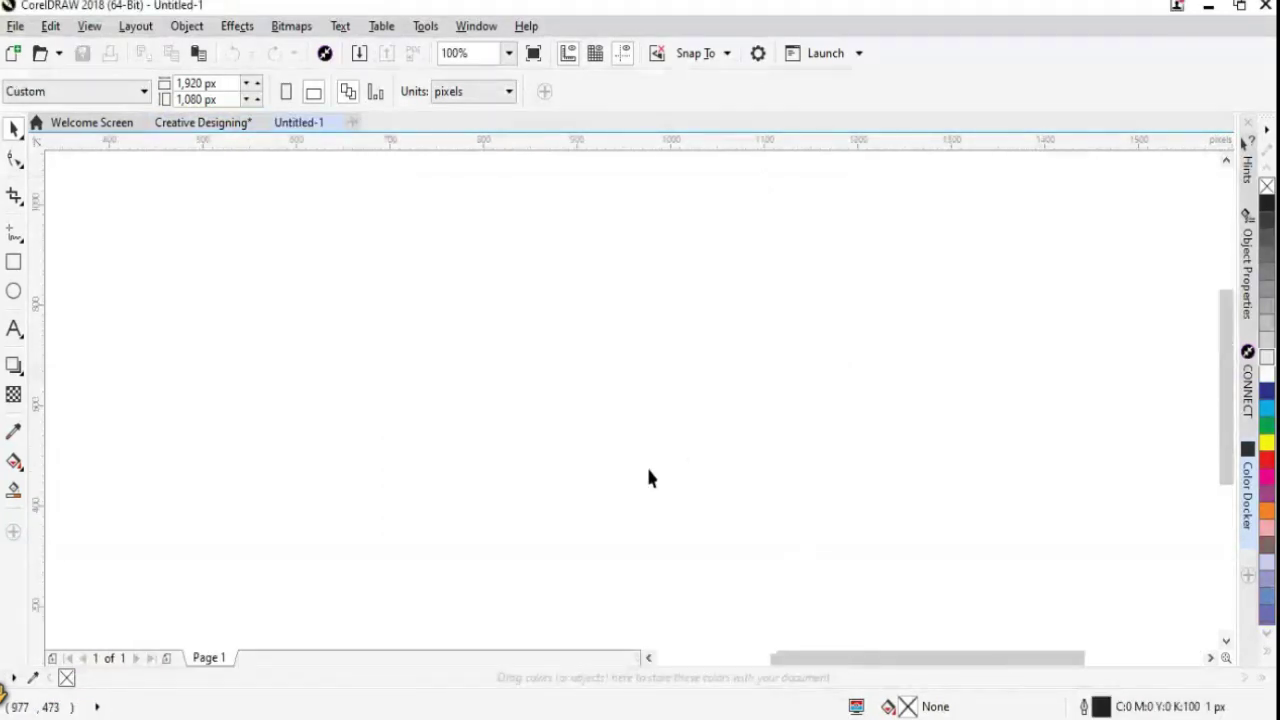
In the new-document dialog, toggle the Description help and set the Rendering resolution field
scroll(648, 478, down, 3)
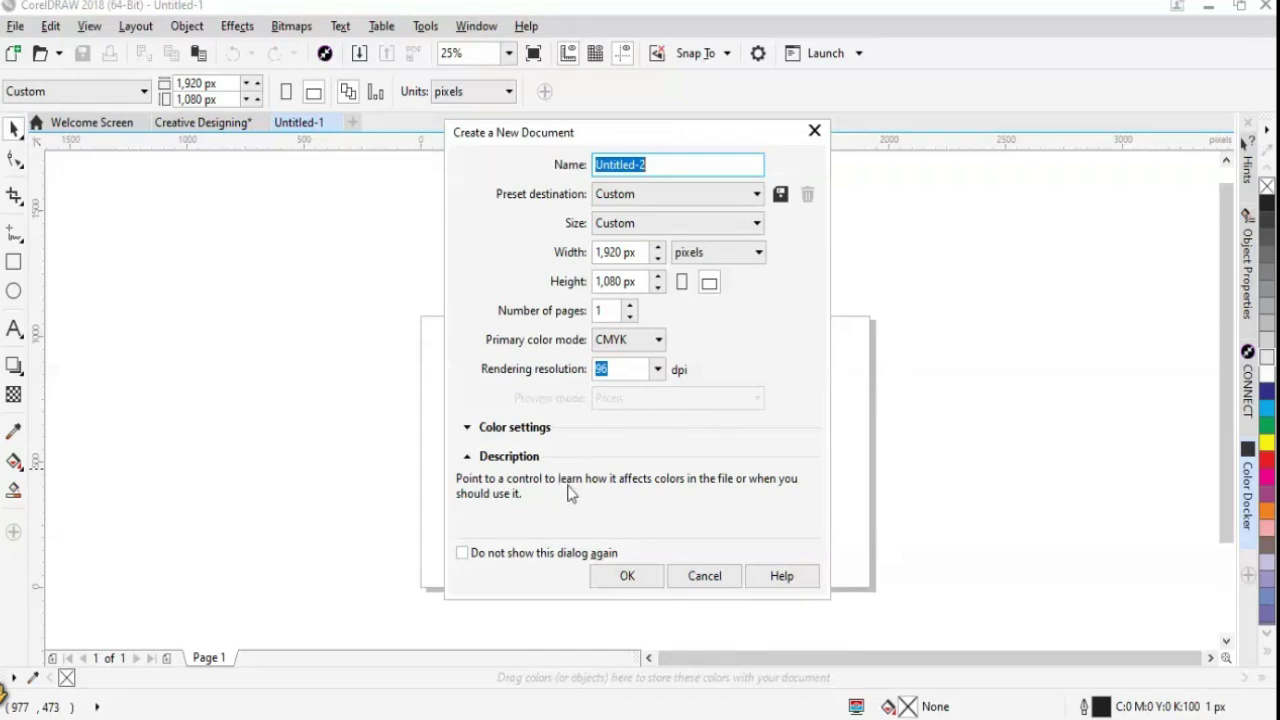
click(510, 463)
click(510, 460)
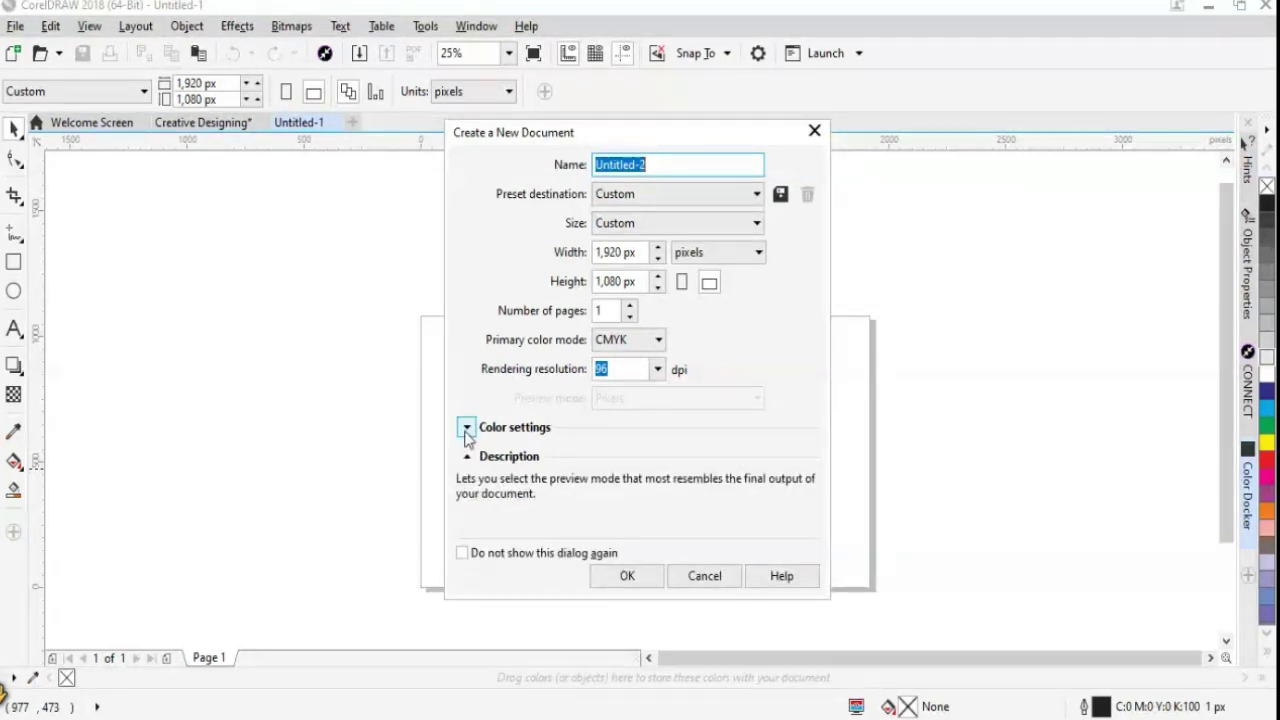
click(657, 371)
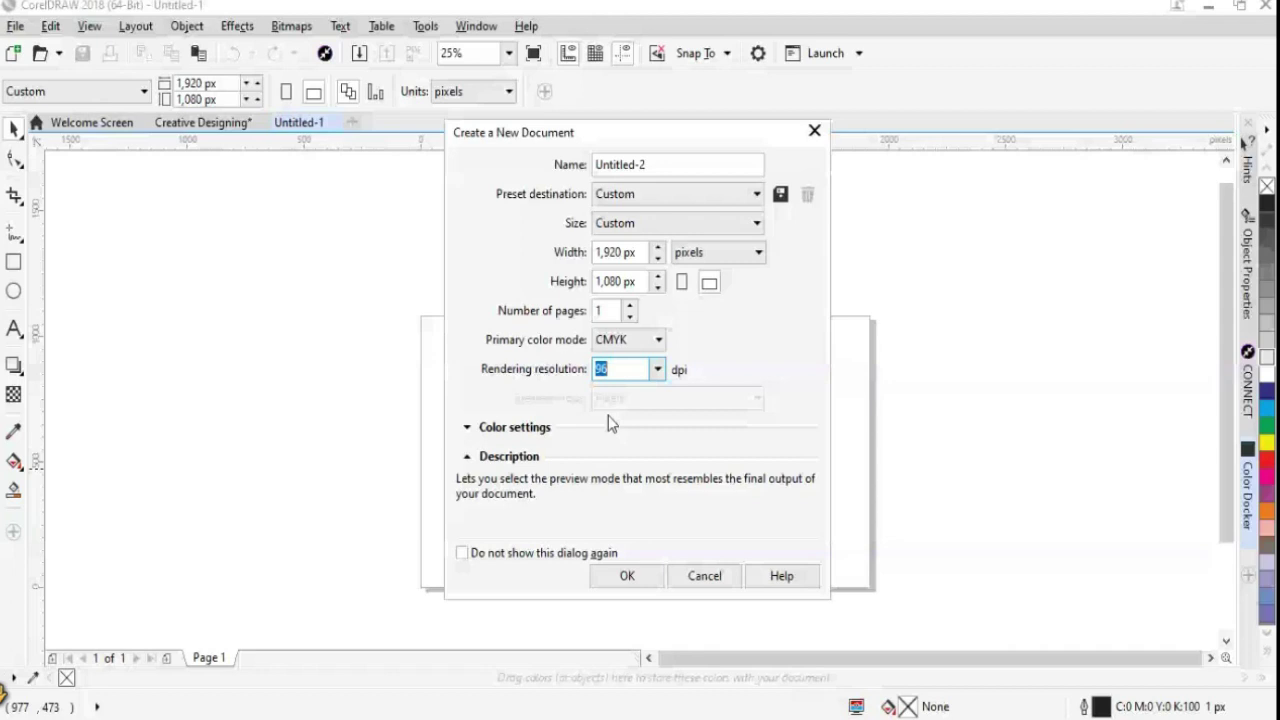
click(707, 412)
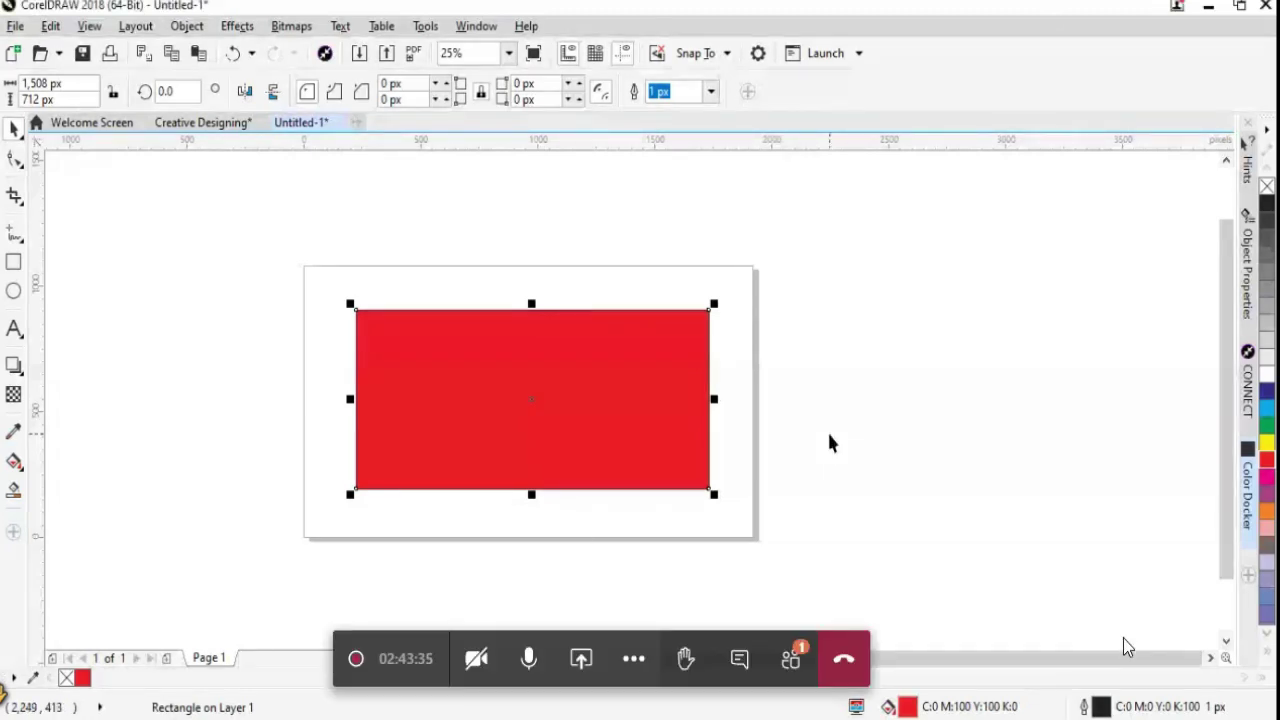
click(530, 660)
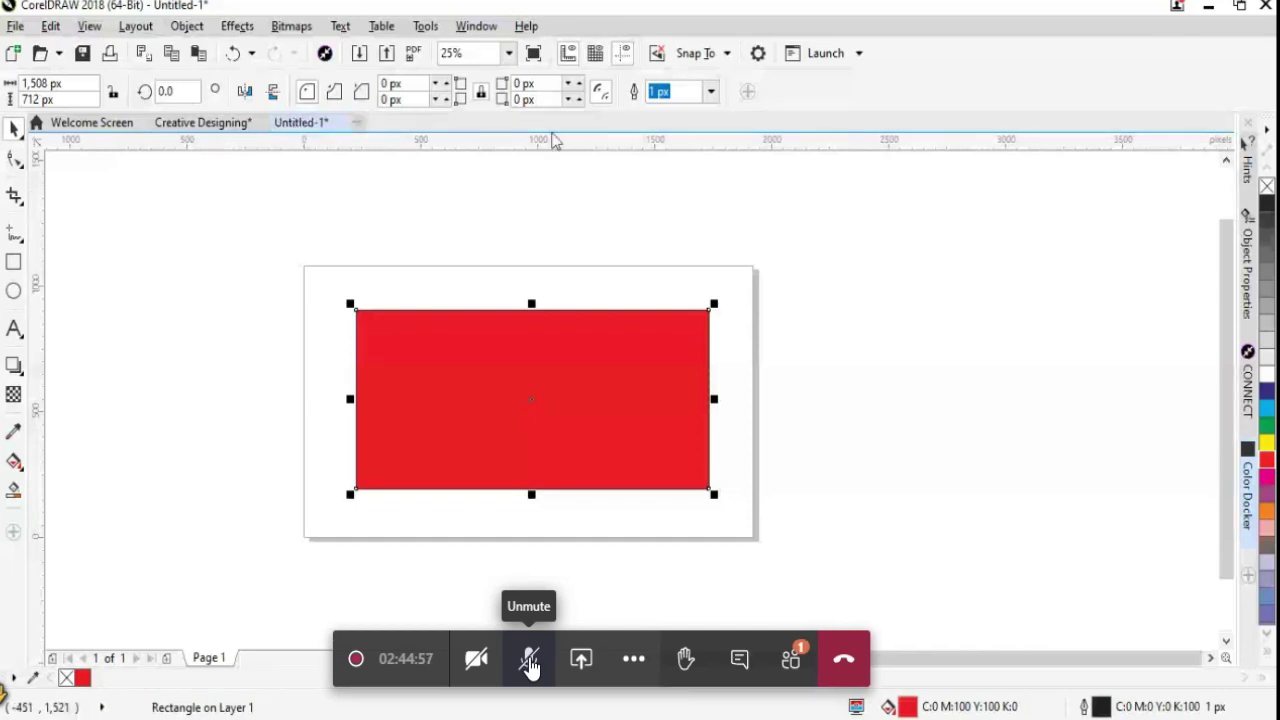
click(284, 388)
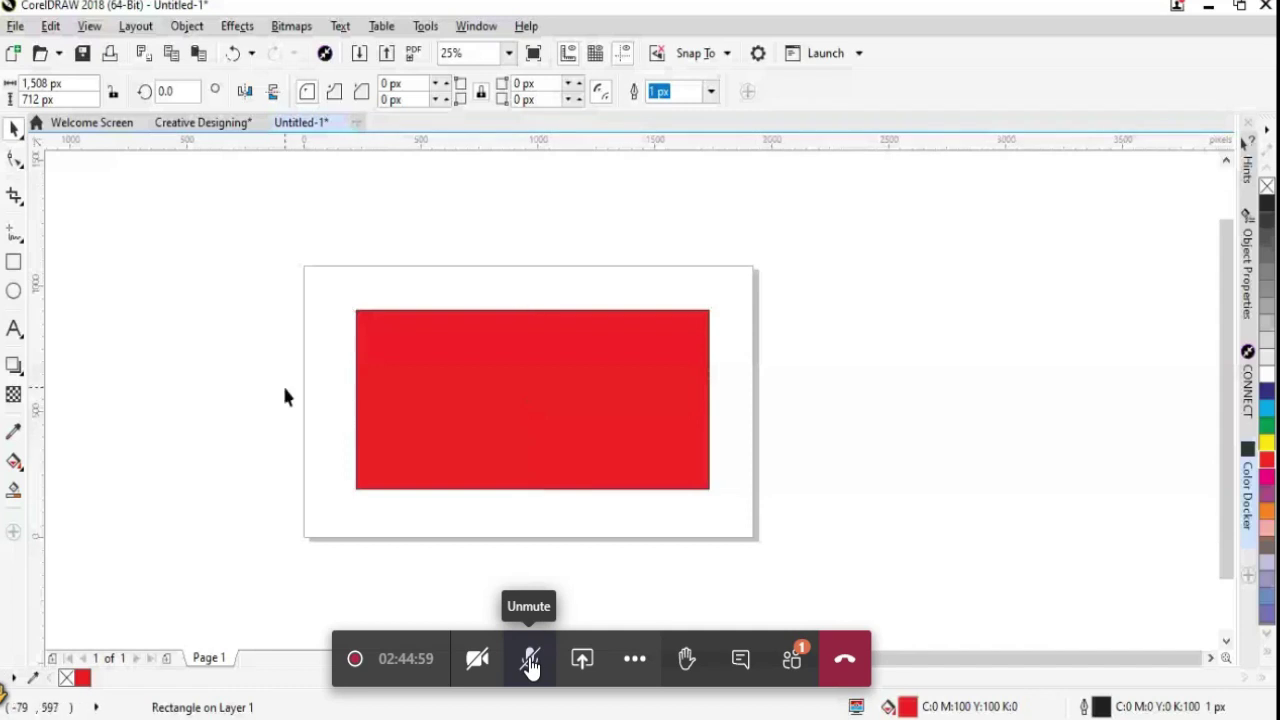
click(357, 380)
text(1,583)
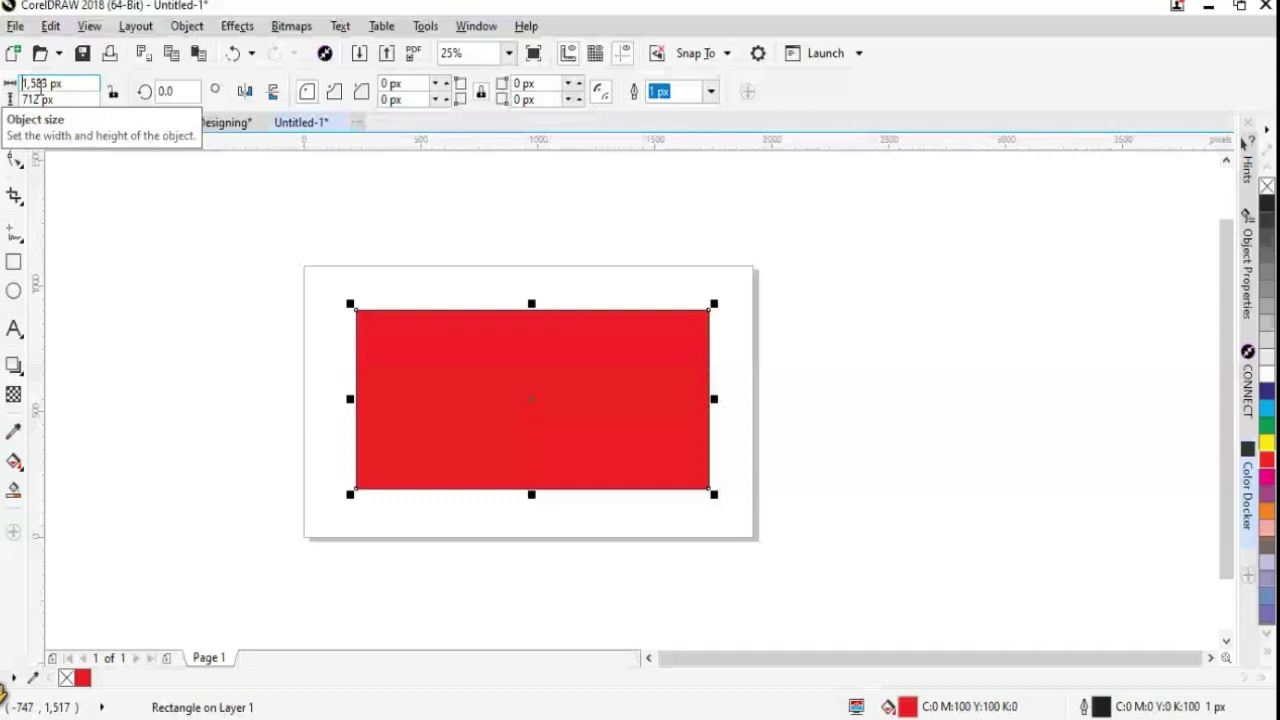
text(1,638)
Resize the red rectangle to 1,638 × 597 px and round all its corners to 92 px
key(Return)
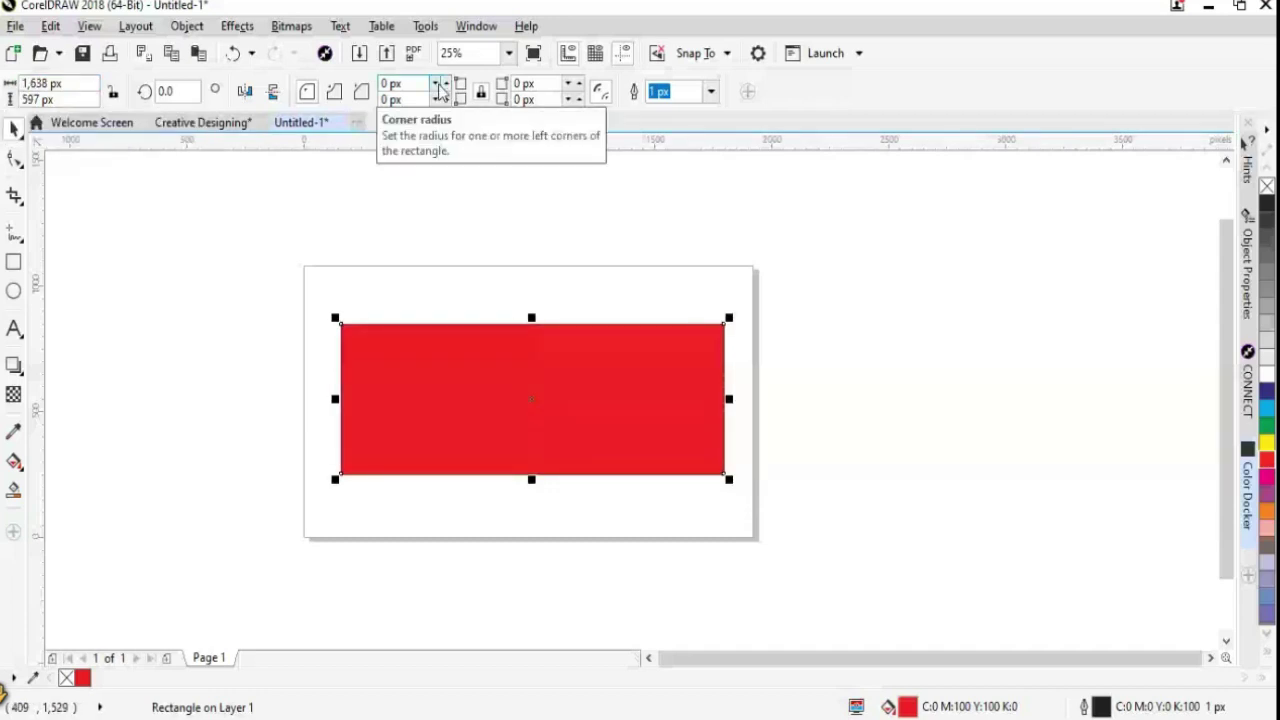
click(437, 84)
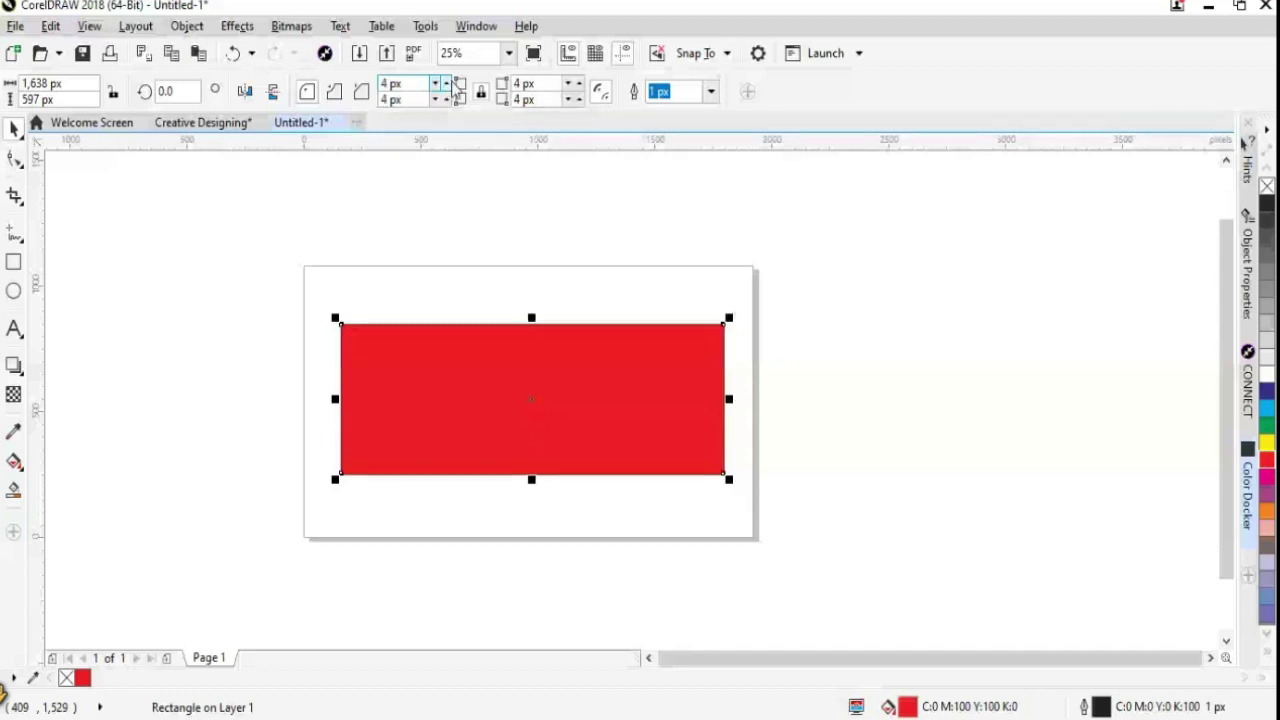
click(668, 316)
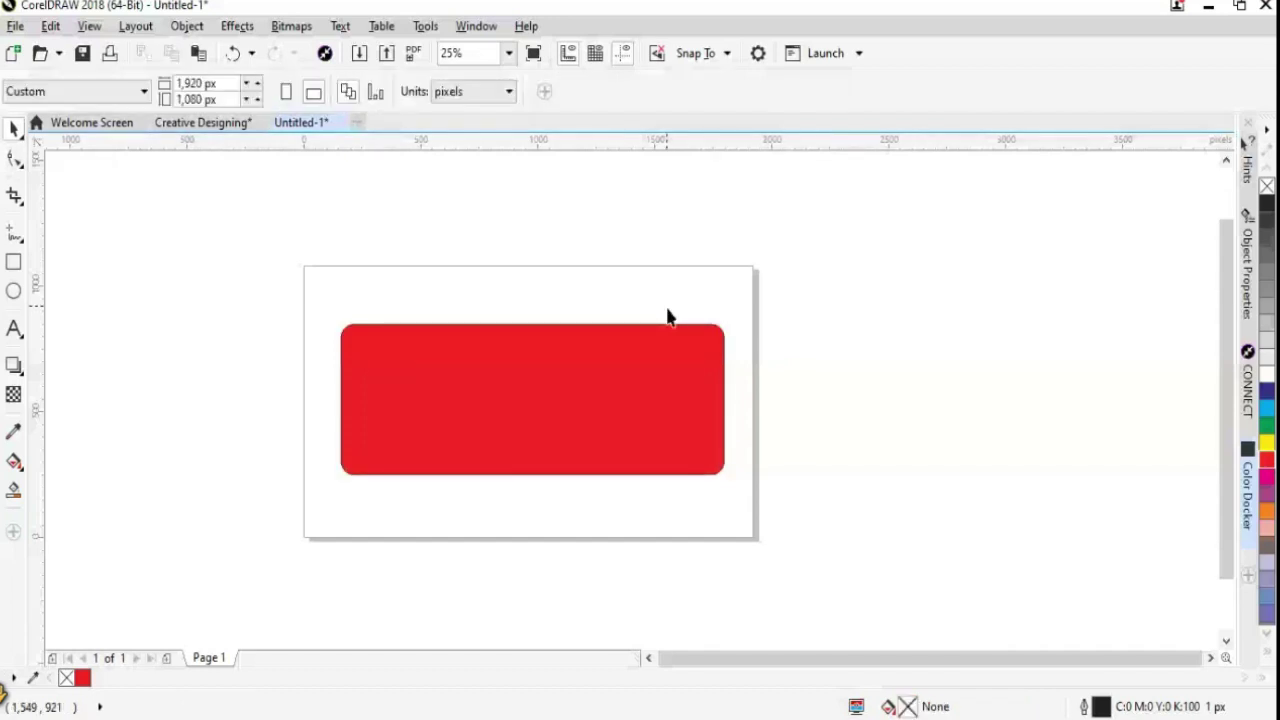
click(644, 443)
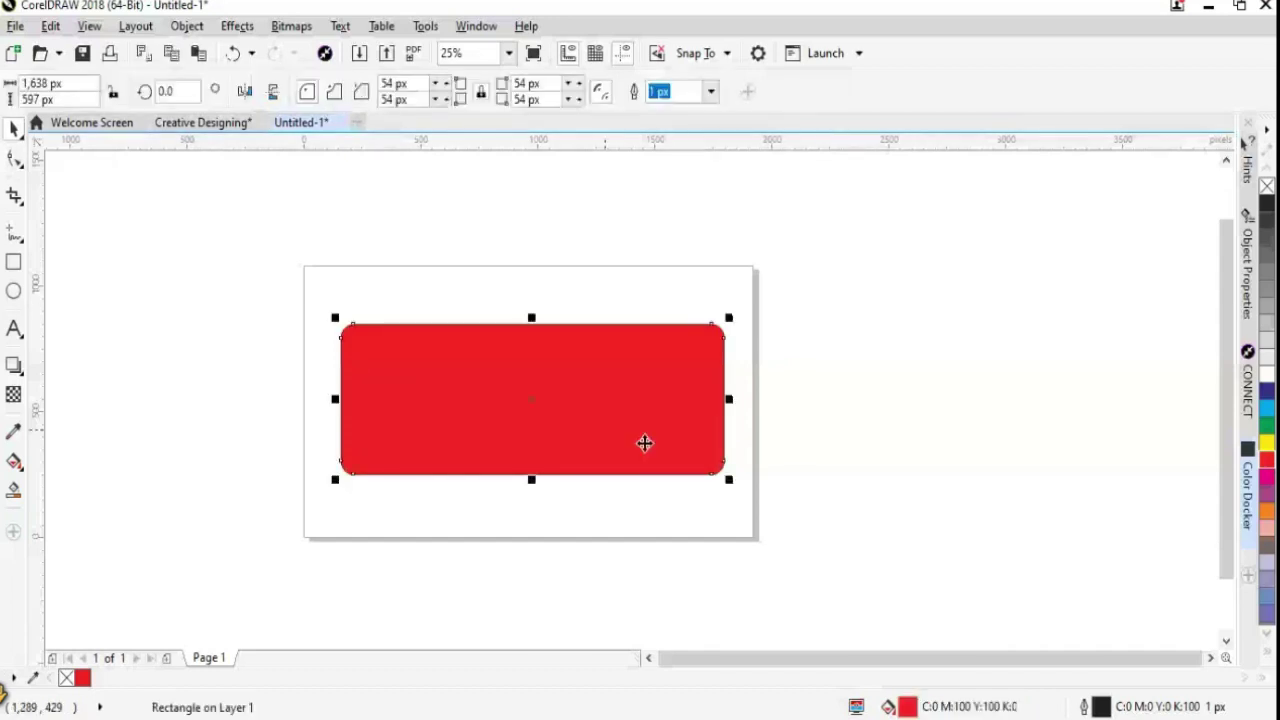
click(884, 500)
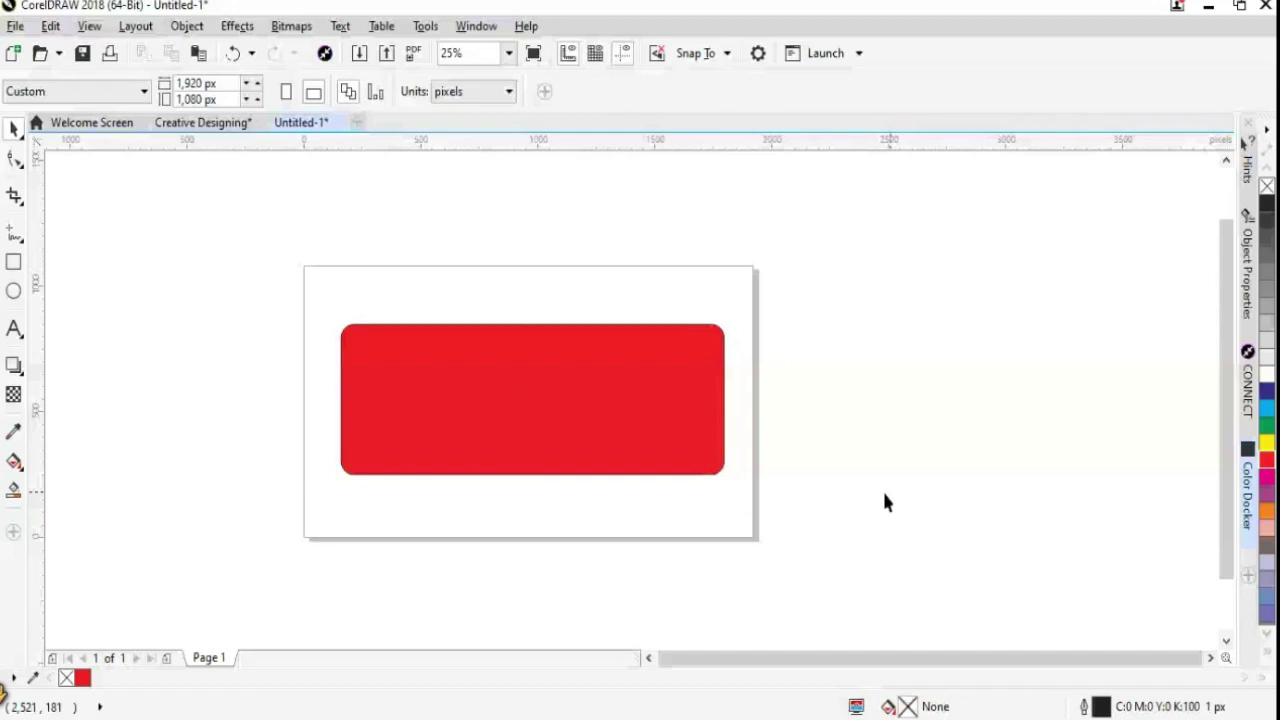
key(Tab)
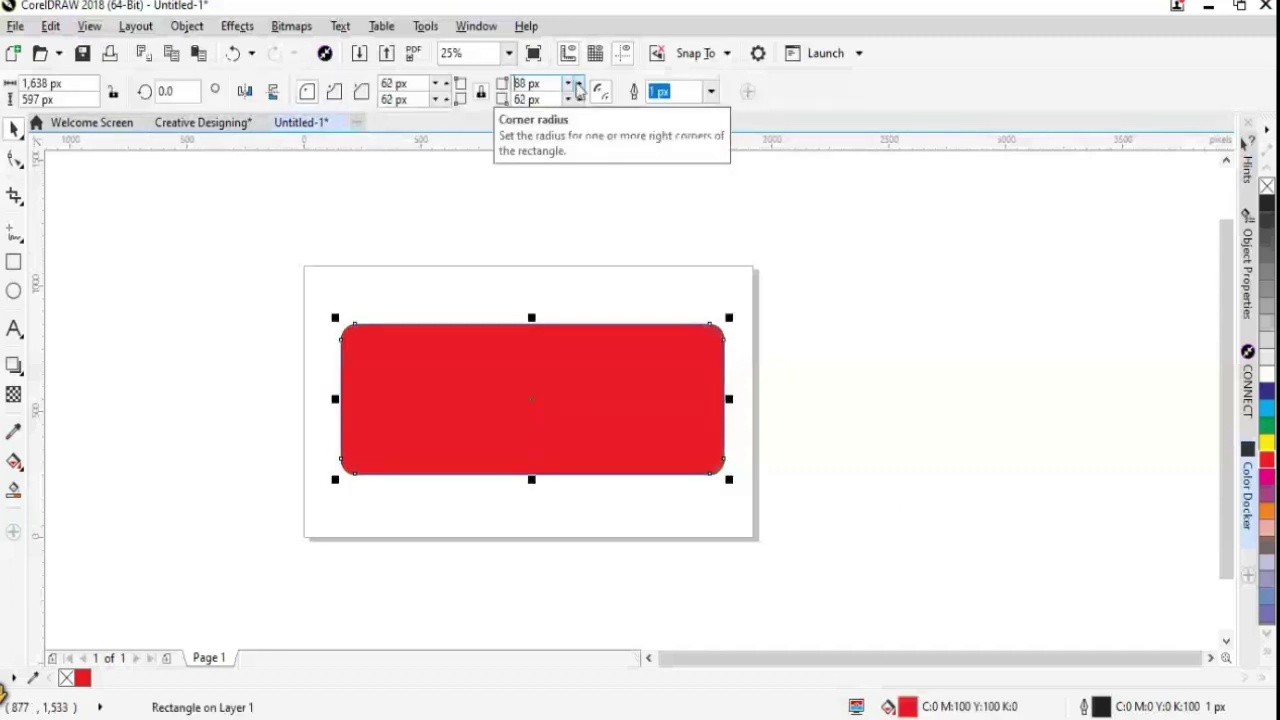
scroll(528, 84, up, 4)
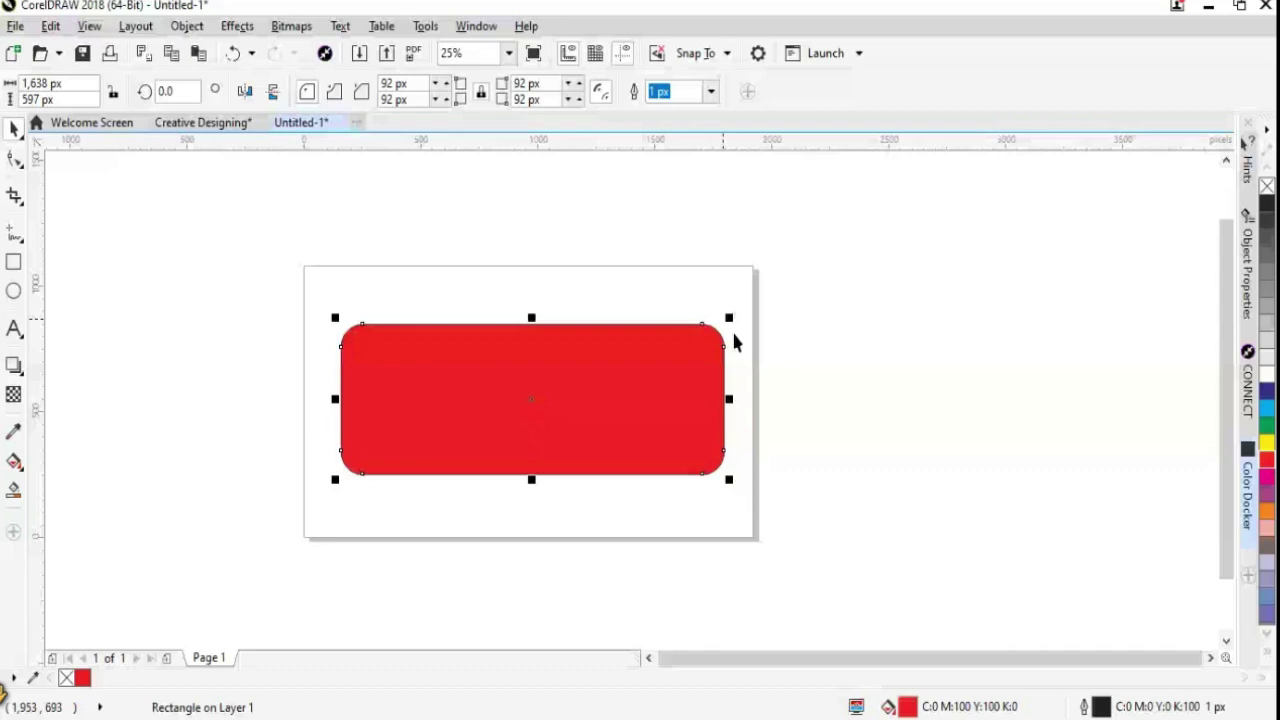
click(710, 91)
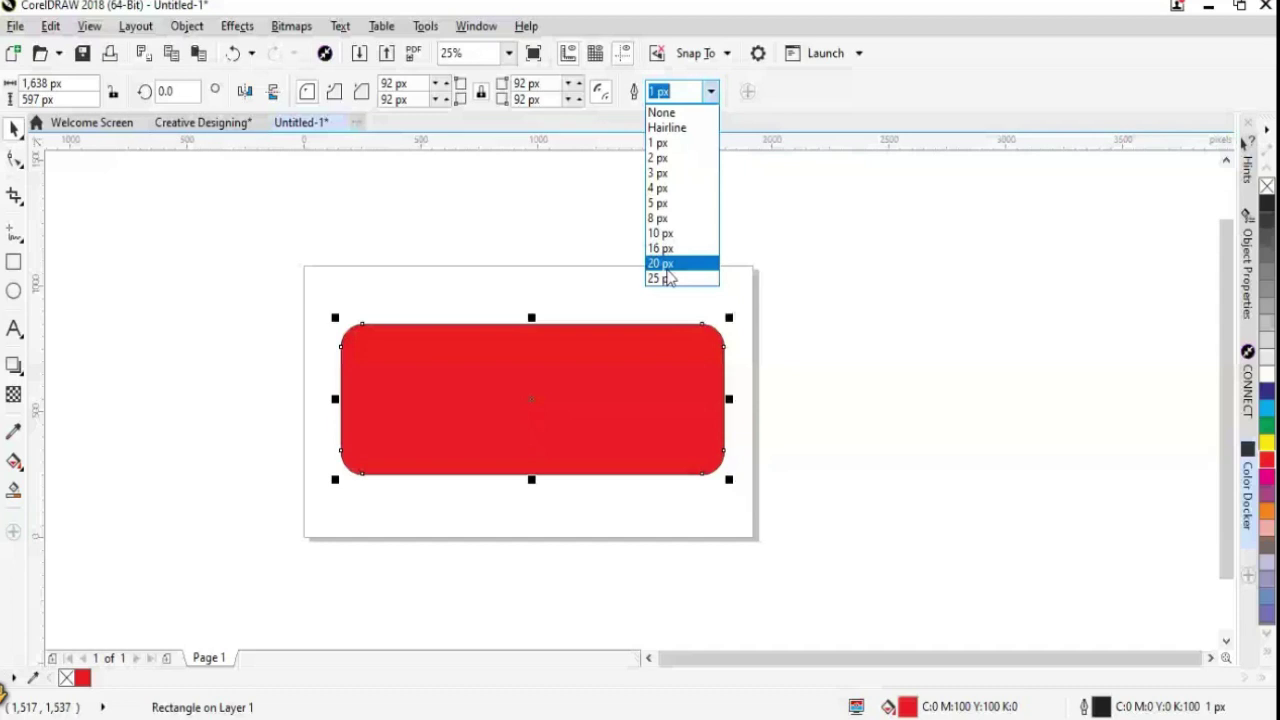
Give the rectangle a 20 px black outline and raise its corner radius to 98 px
click(666, 266)
click(874, 391)
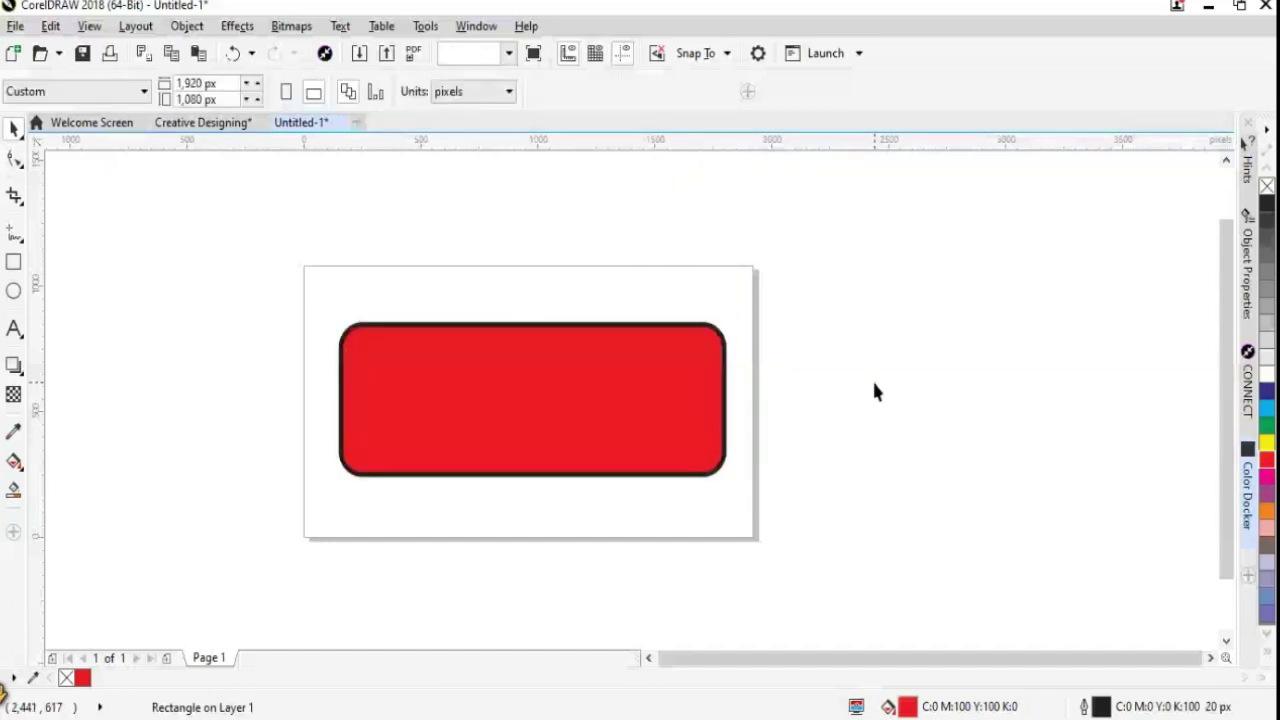
click(700, 400)
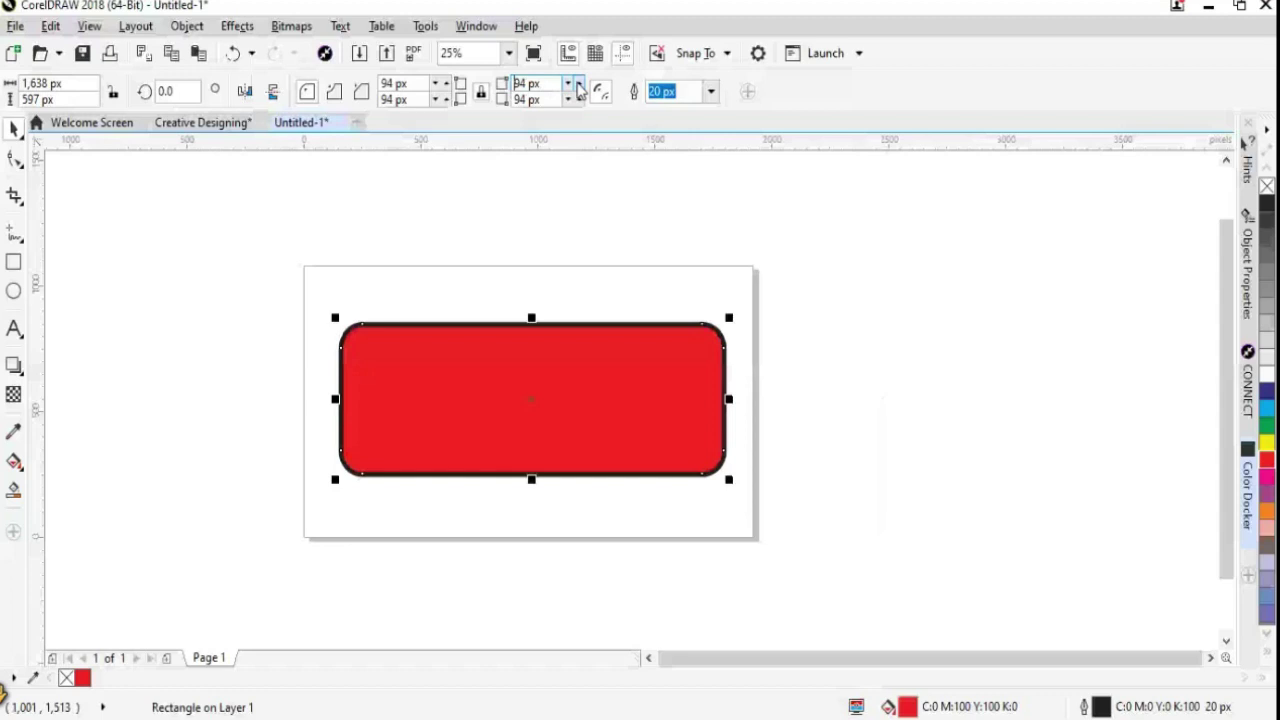
click(568, 83)
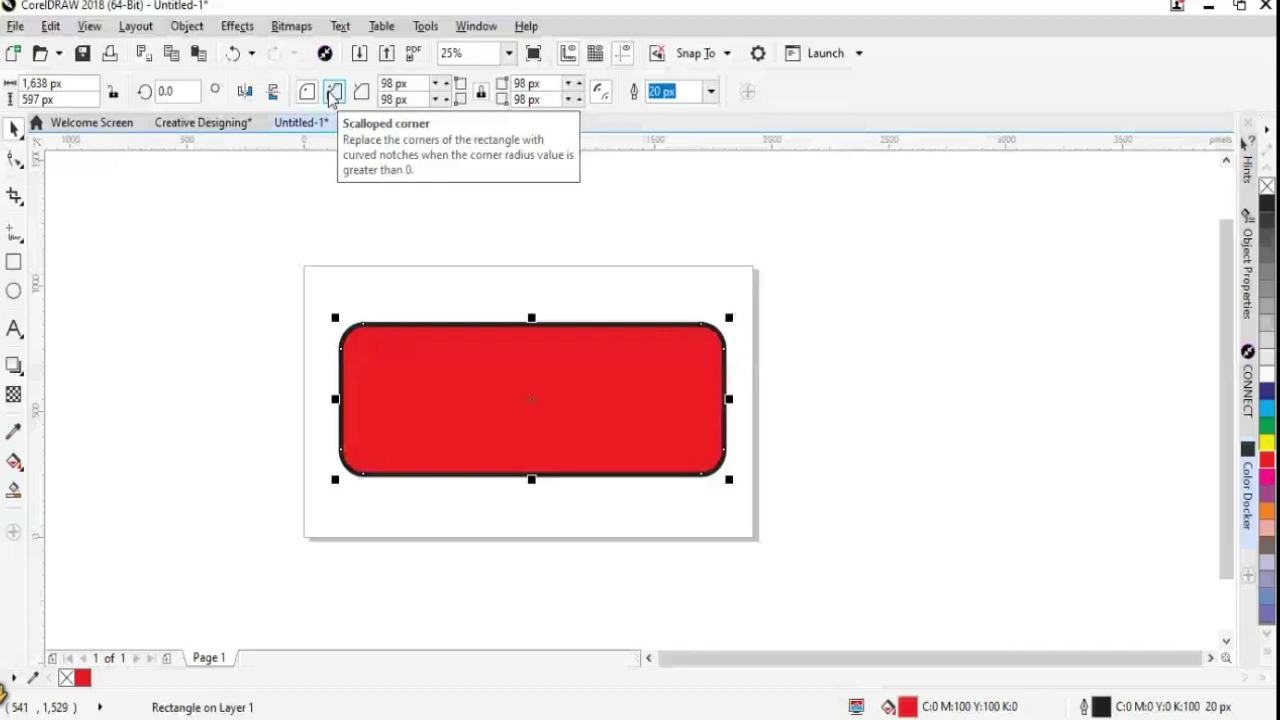
Try scalloped and chamfered corners, then reset the corner size to 0 px
click(331, 96)
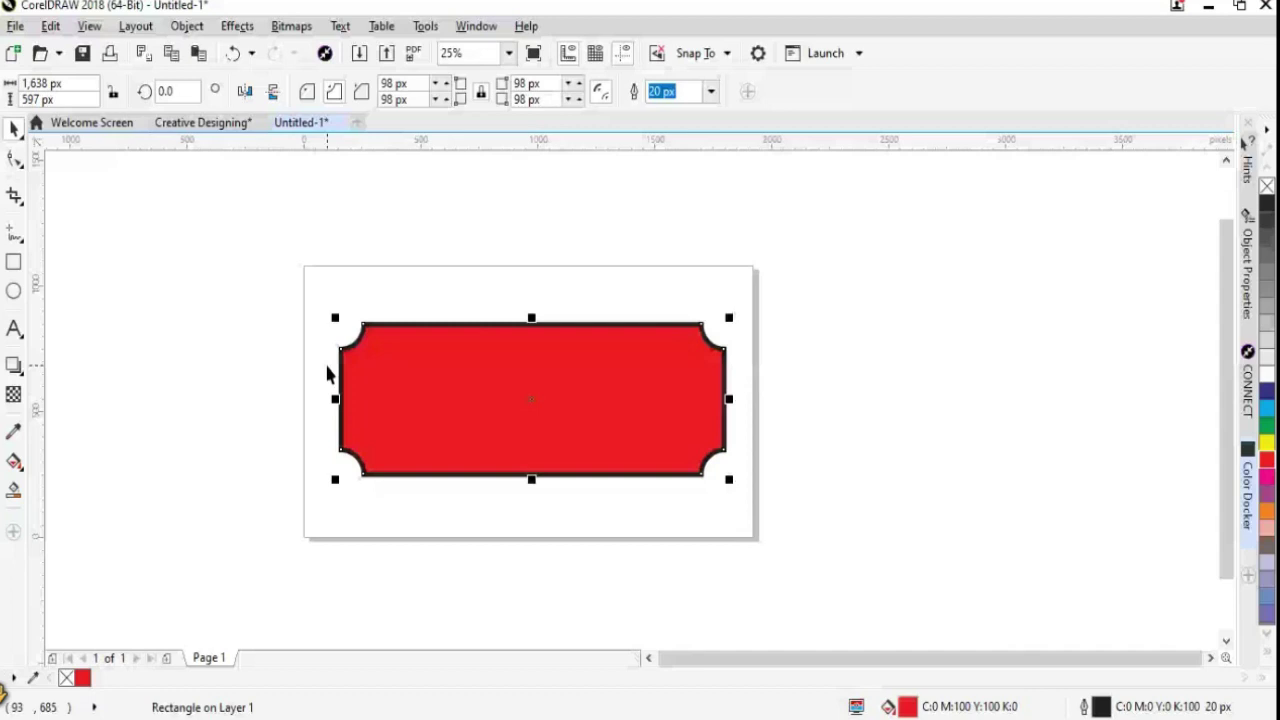
click(362, 92)
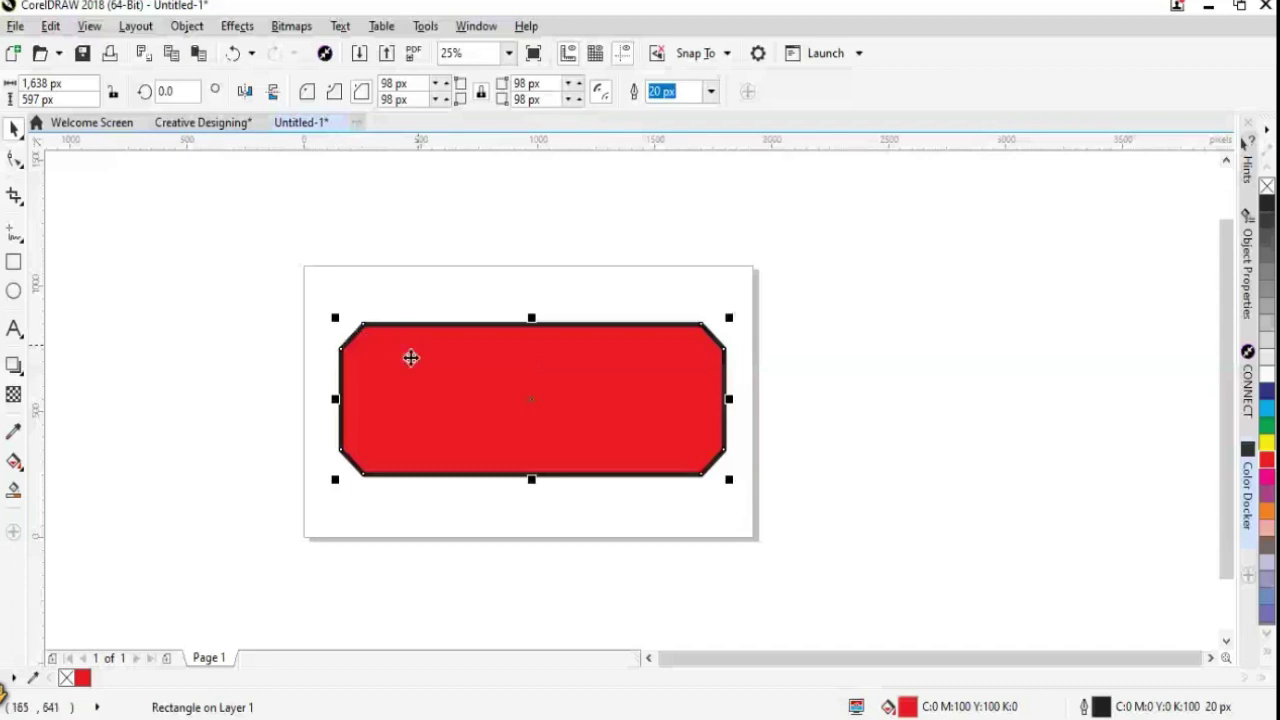
click(395, 83)
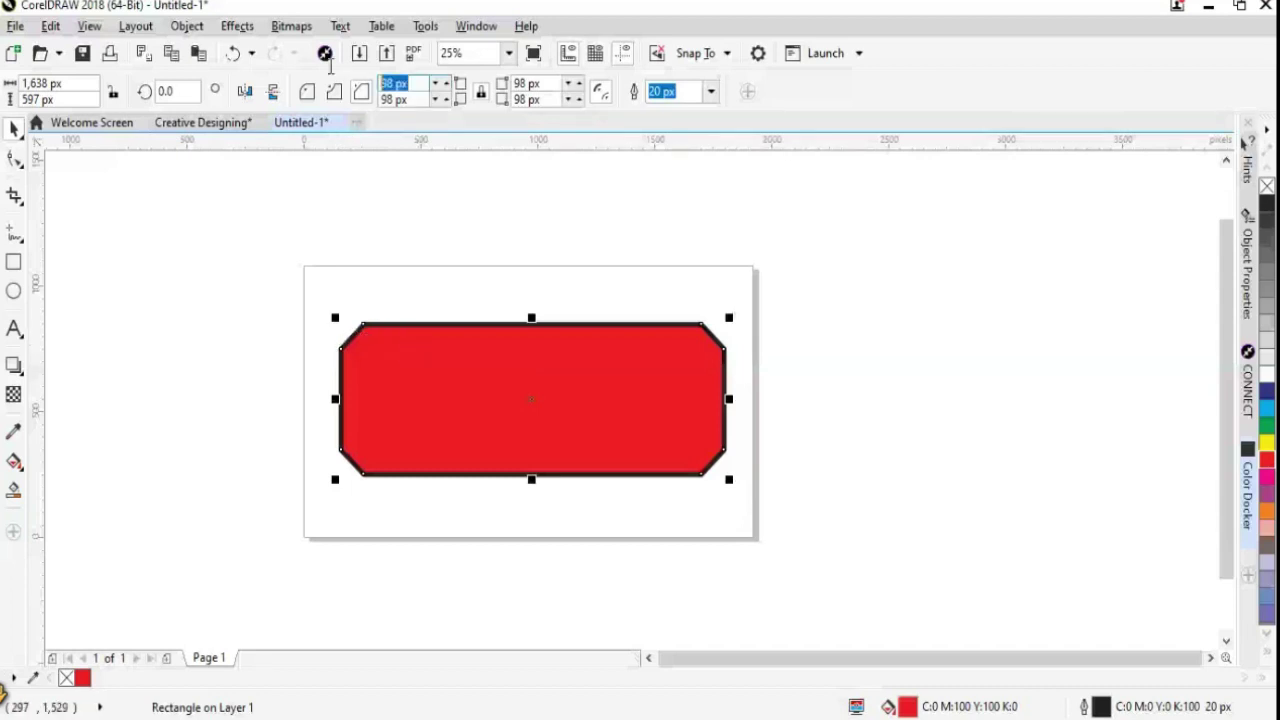
text(0)
key(Return)
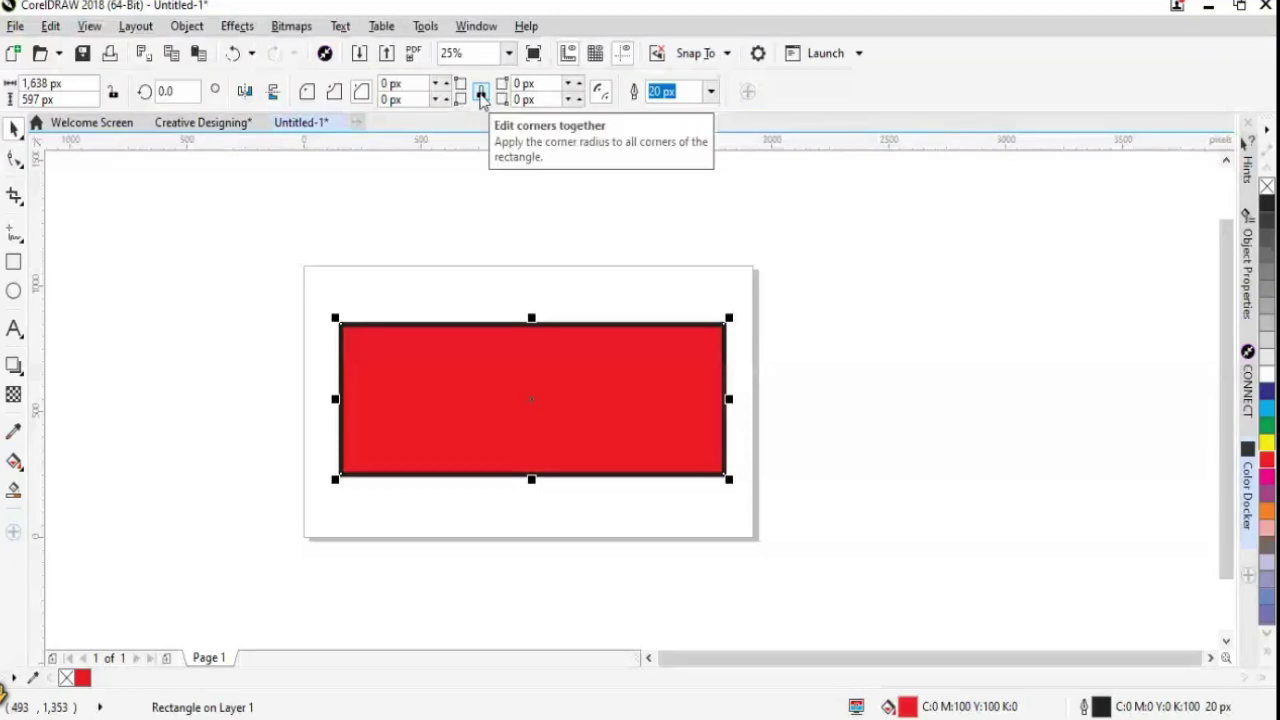
Unlink the corners and round only the top-left to 68 px and top-right to 48 px
click(481, 95)
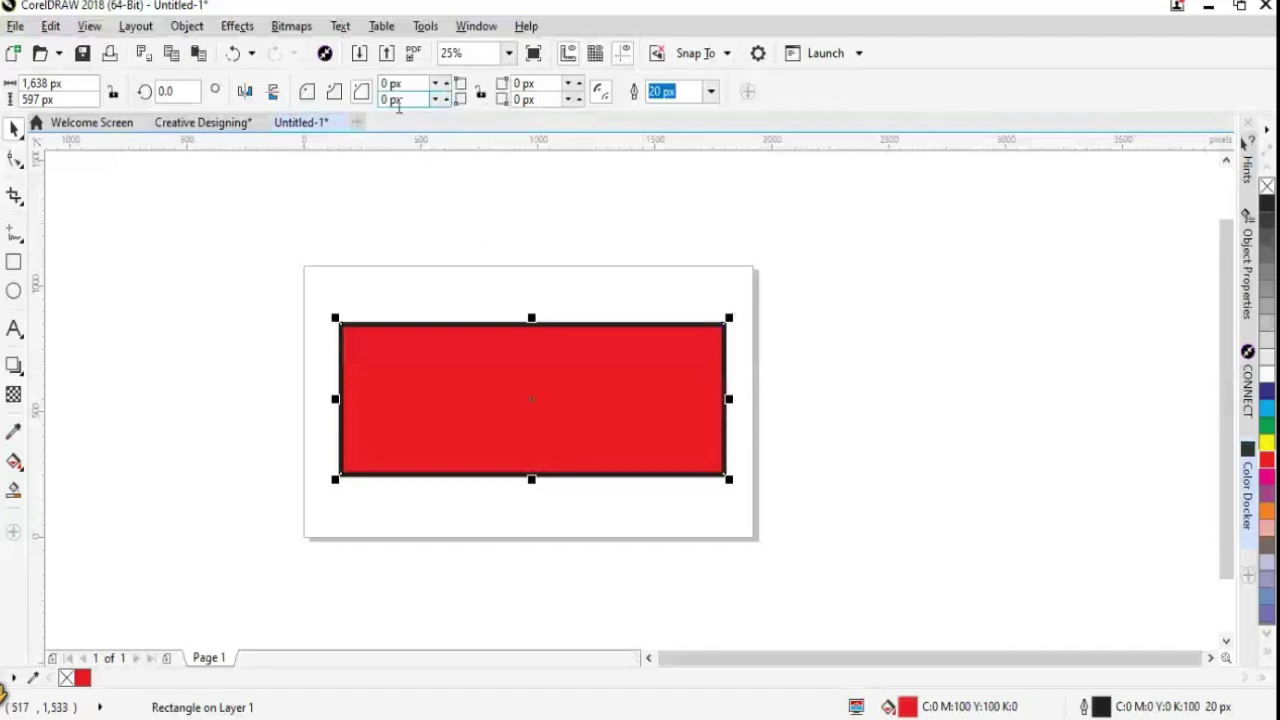
click(446, 84)
click(446, 84)
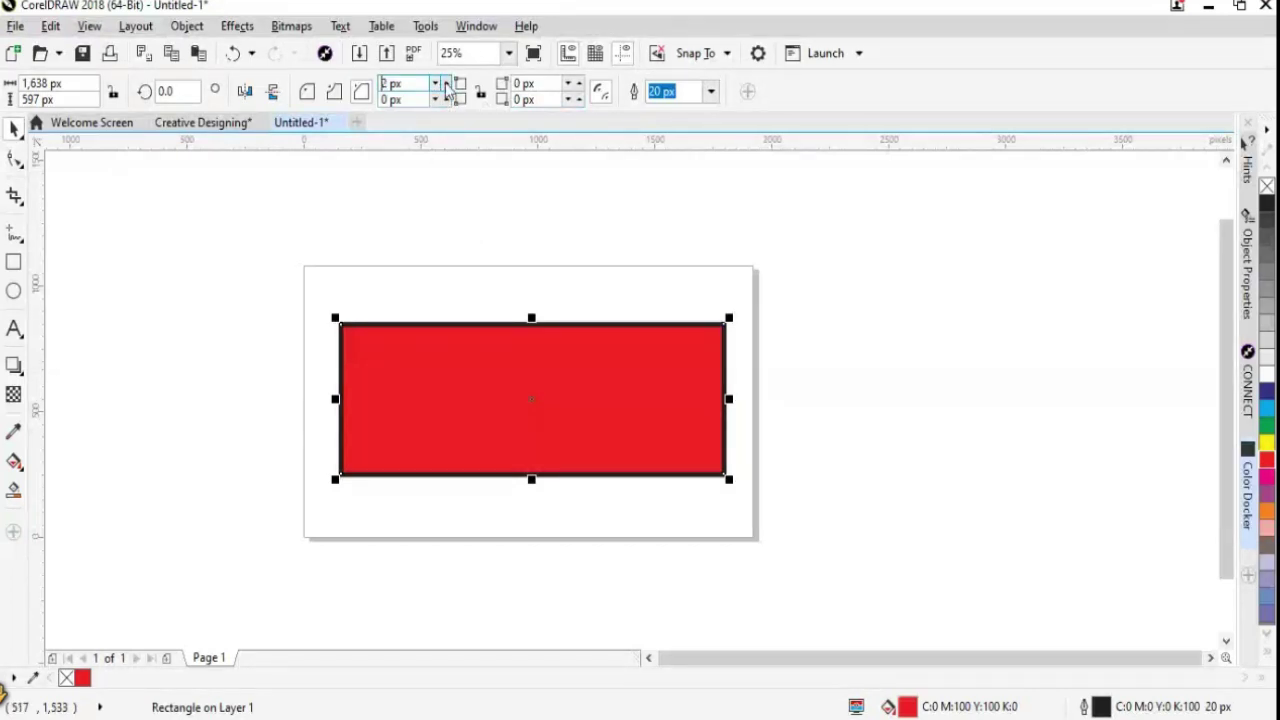
click(446, 84)
click(446, 84)
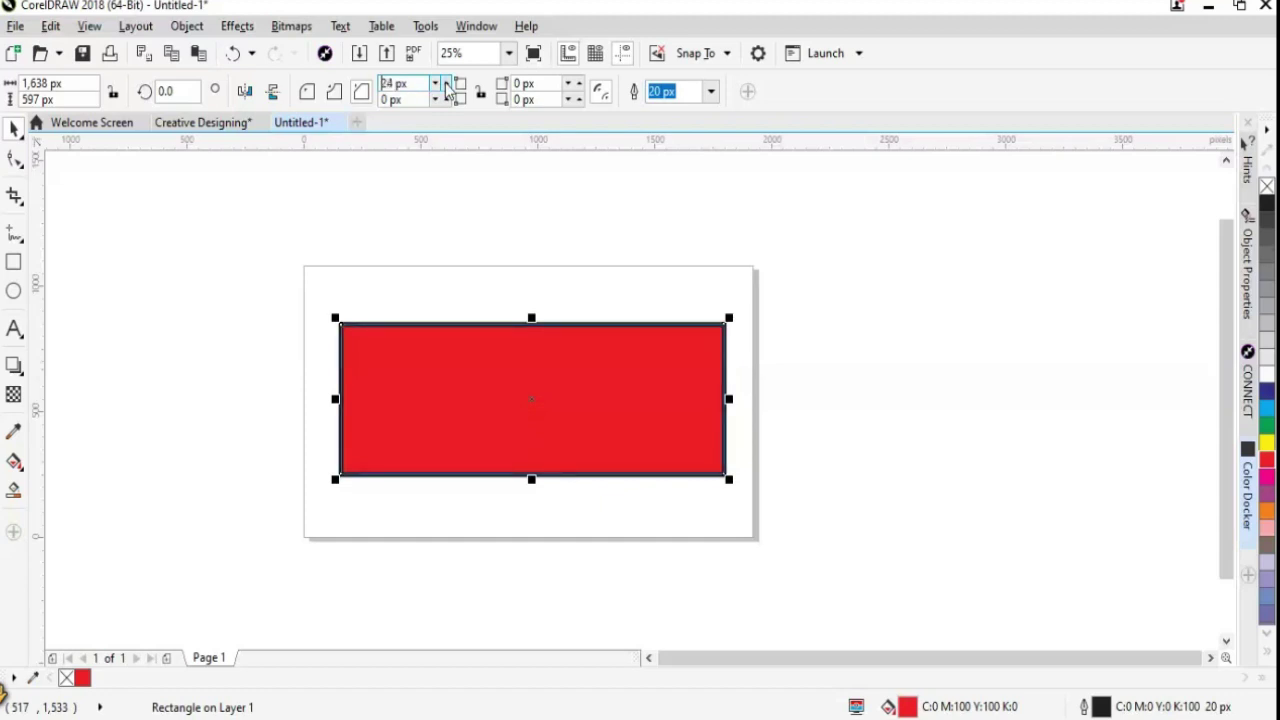
click(446, 84)
click(446, 84)
click(446, 84)
click(307, 91)
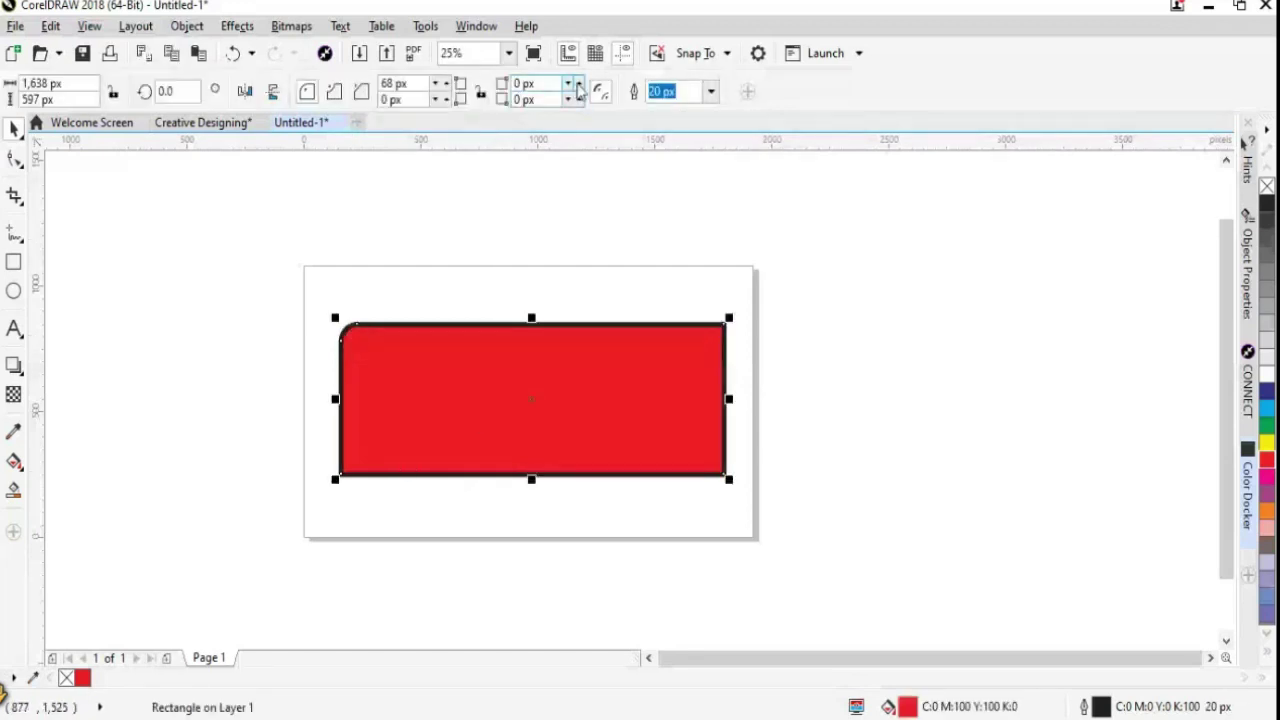
click(578, 89)
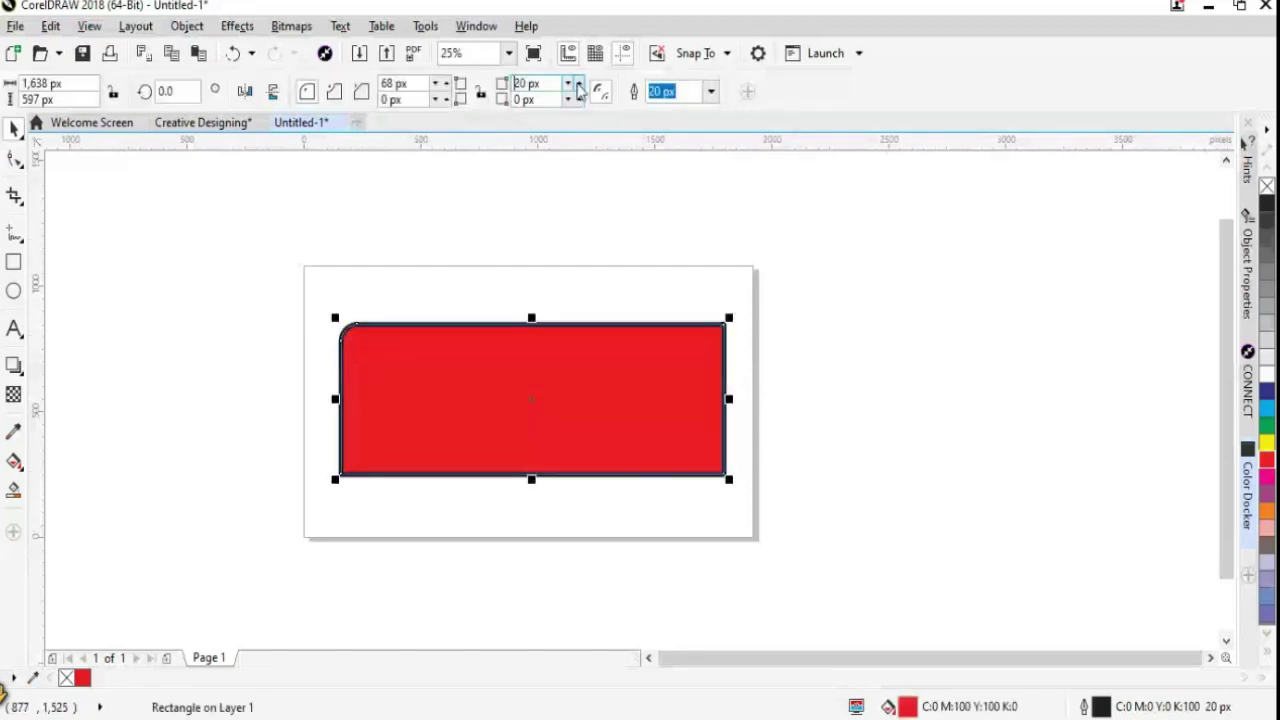
click(578, 89)
Deselect to preview the rounded corners, then reselect the rectangle
click(643, 221)
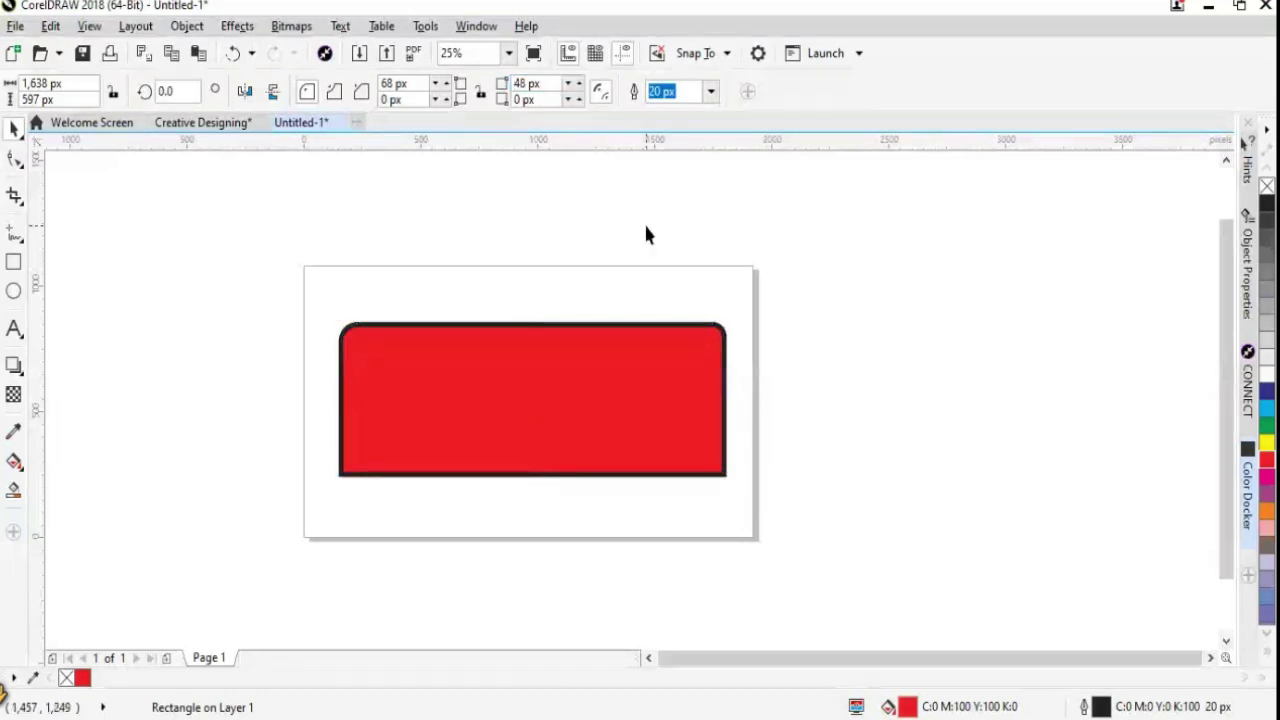
click(406, 391)
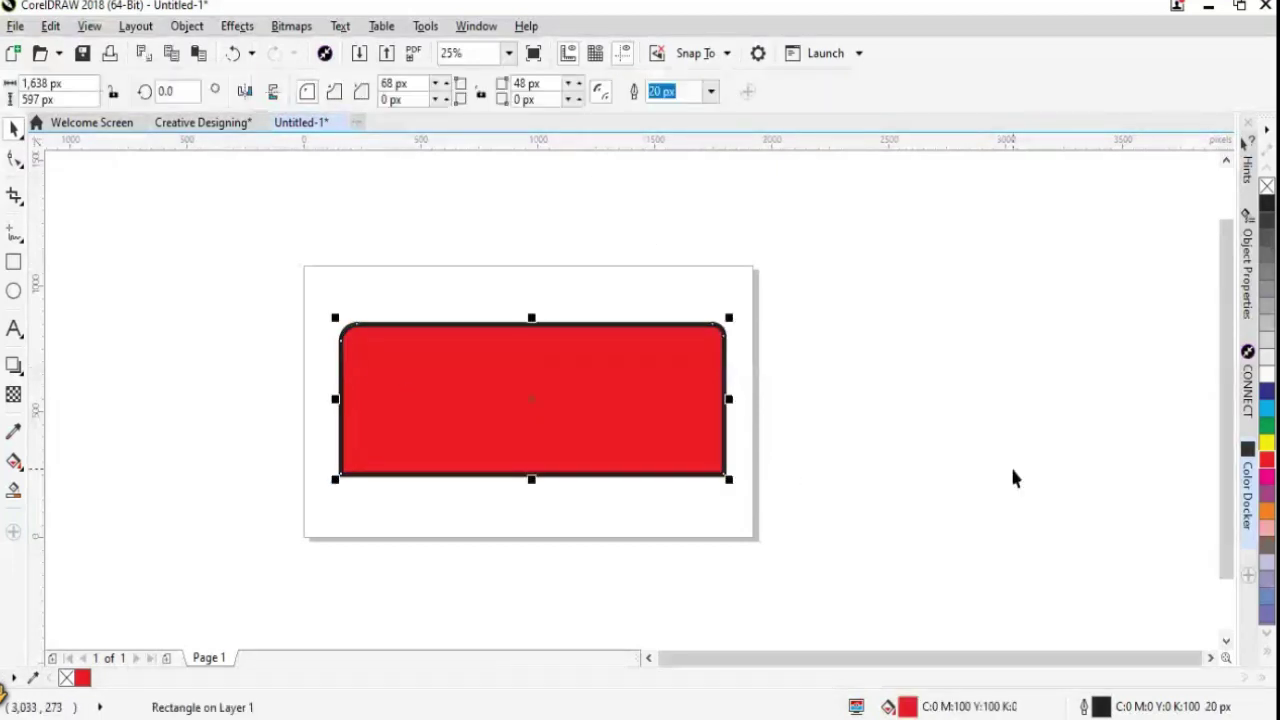
click(858, 430)
click(607, 436)
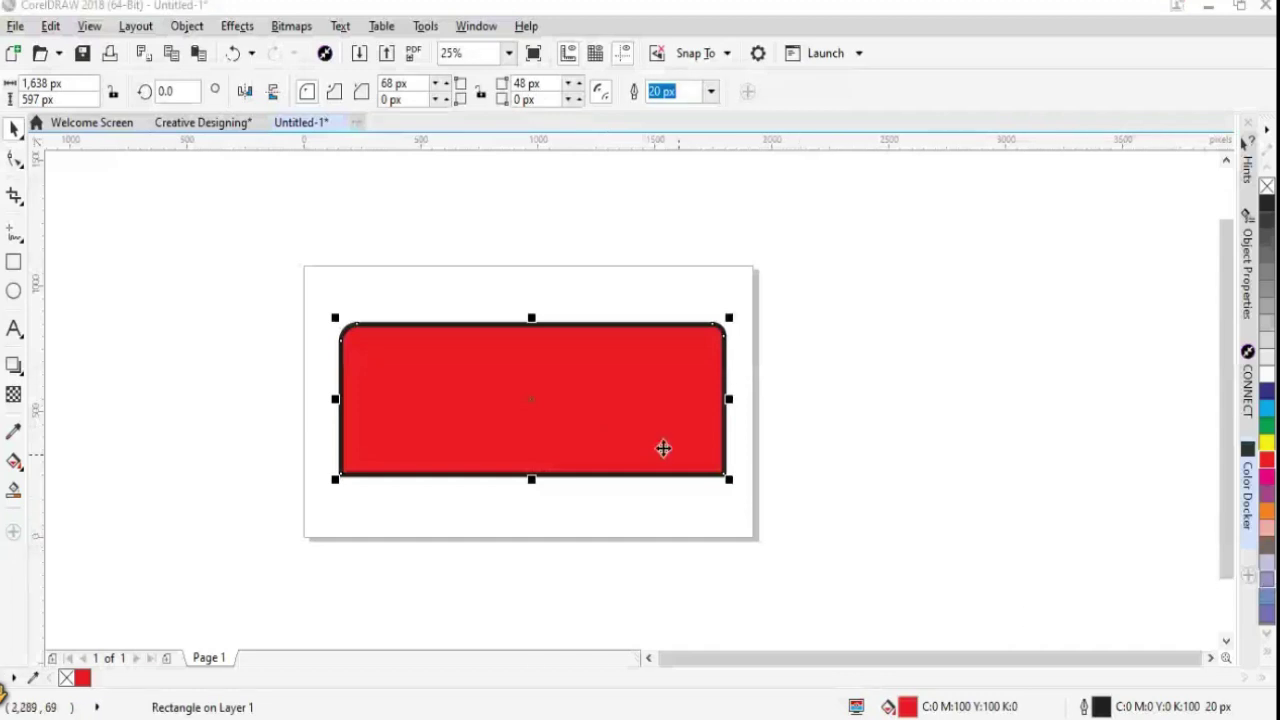
Try several palette fills, settle on magenta, and bring up the Color Docker
click(1267, 488)
click(1266, 460)
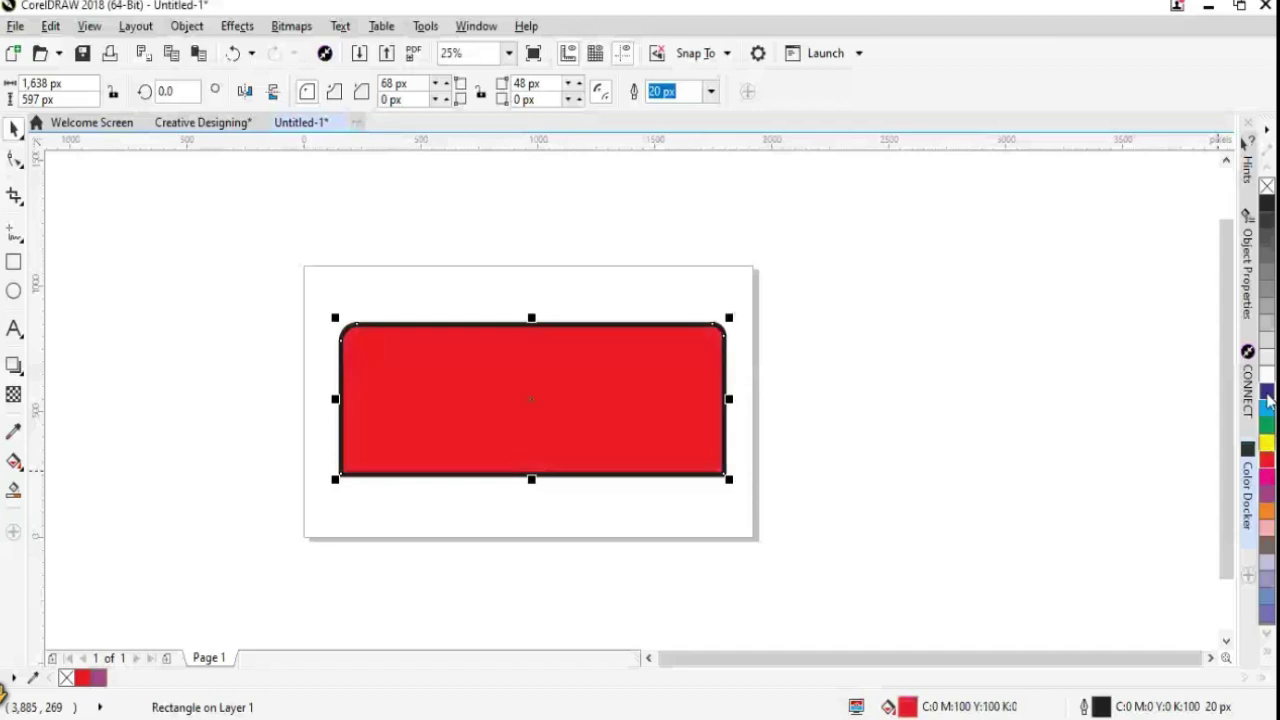
click(1266, 390)
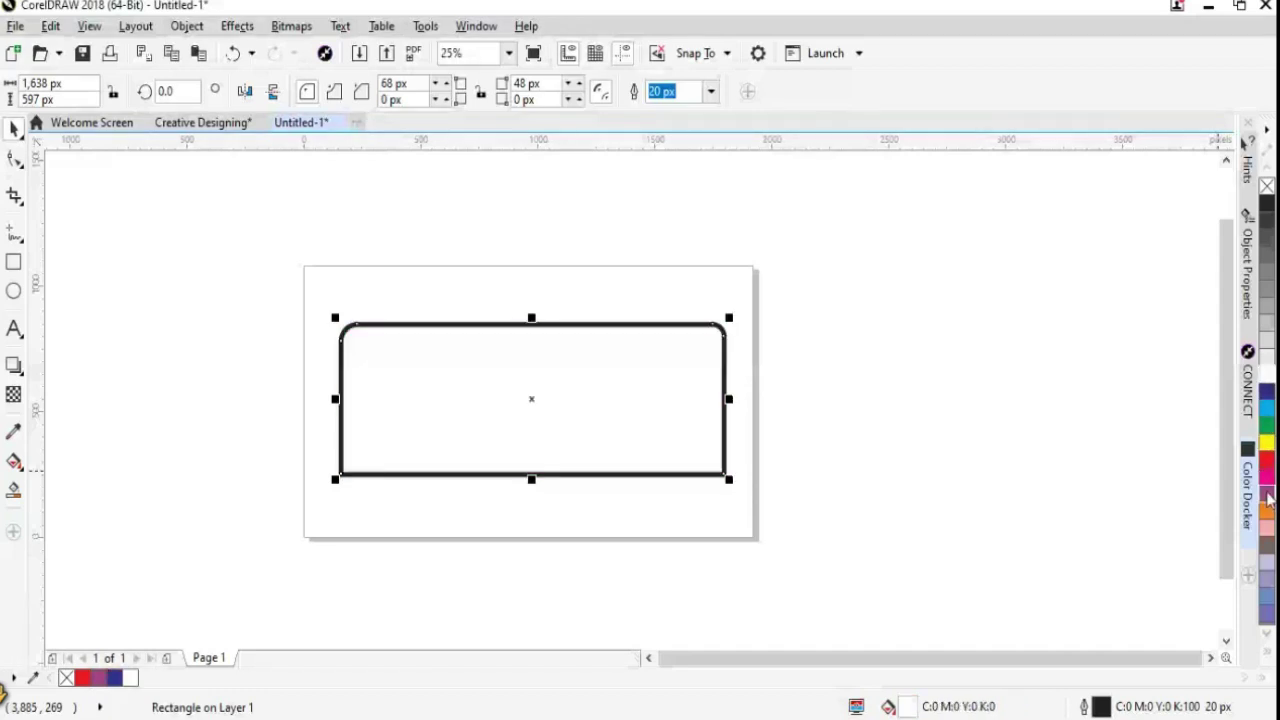
click(1267, 442)
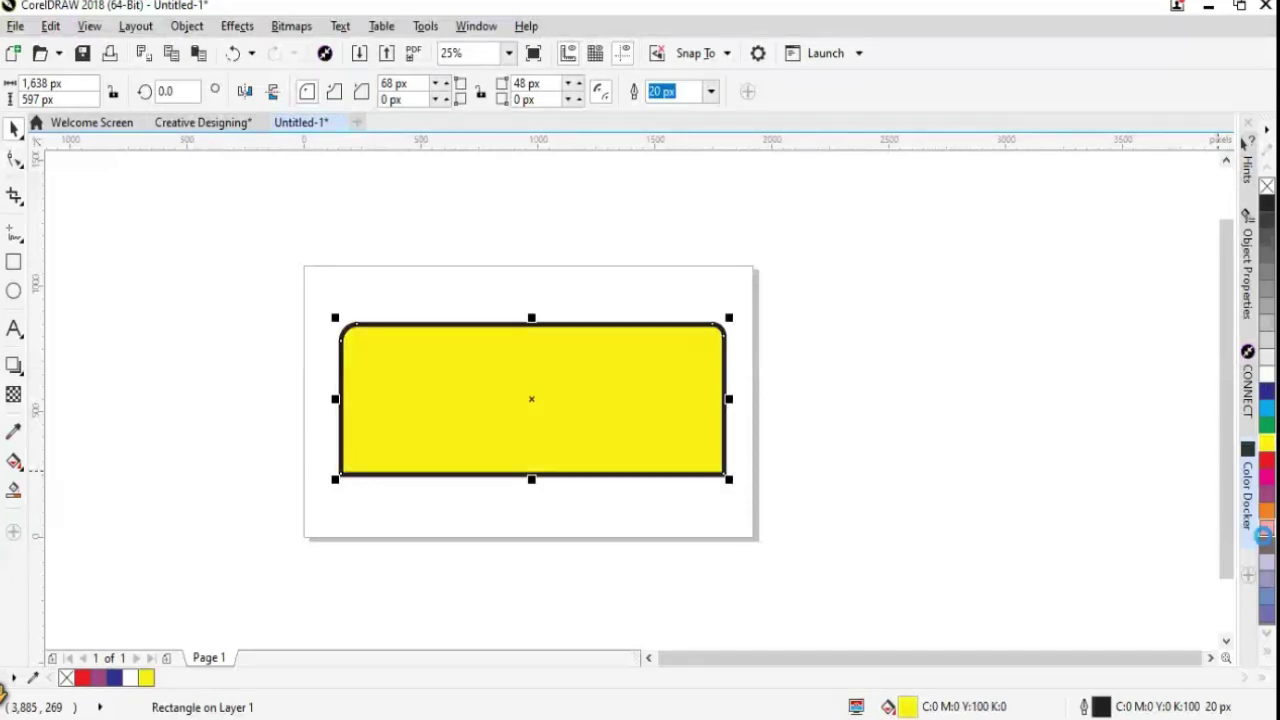
click(1267, 526)
click(1267, 494)
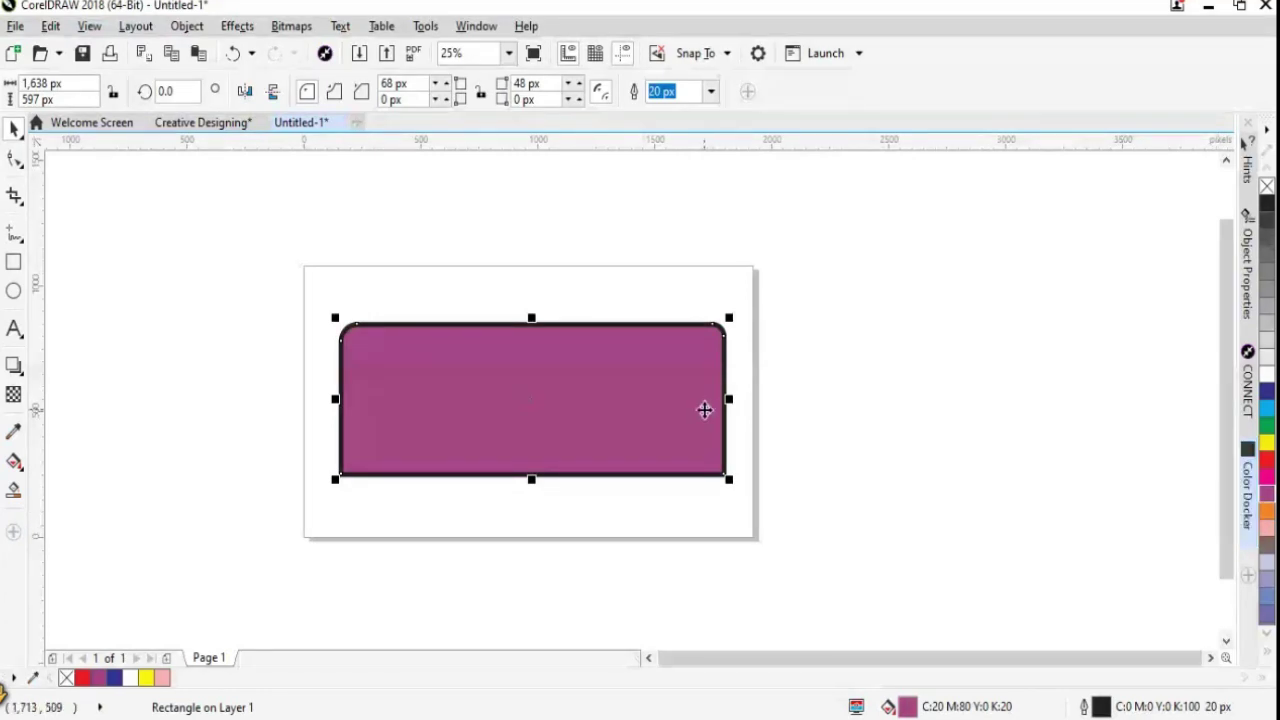
click(1248, 527)
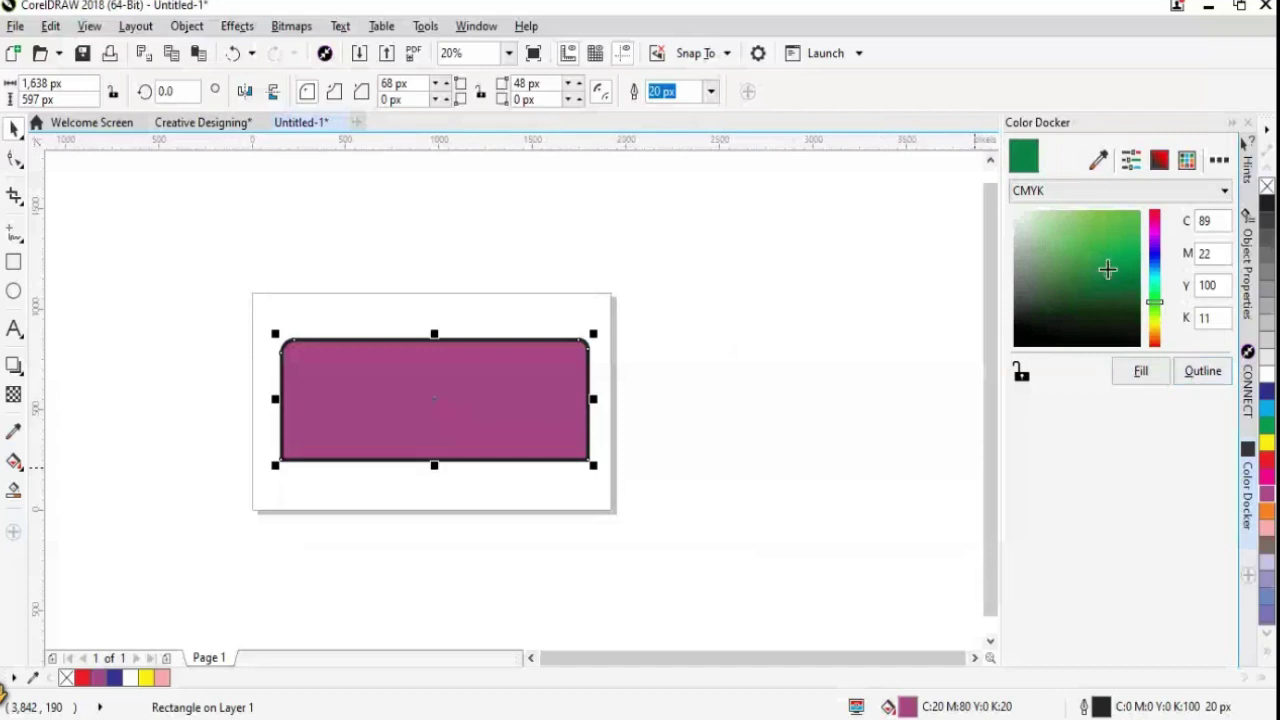
Apply a mixed green to the outline and thicken the outline to 25 px
drag(1107, 269, 1138, 214)
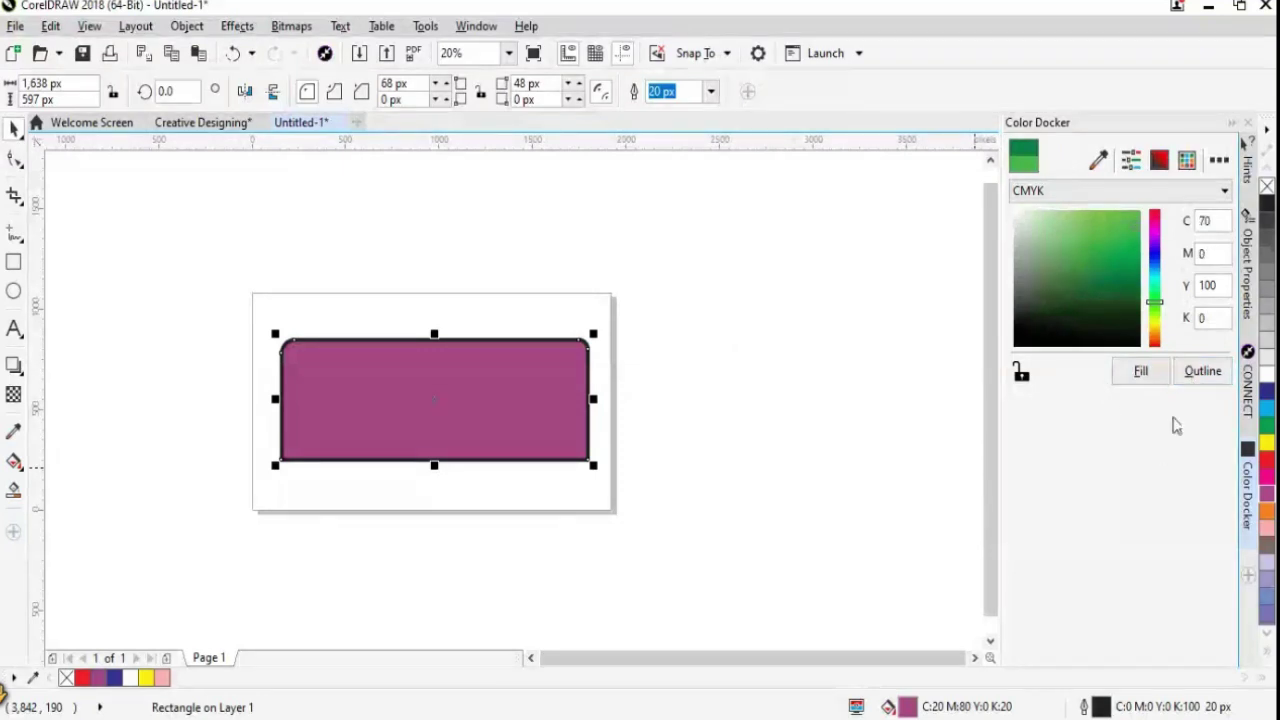
click(1203, 371)
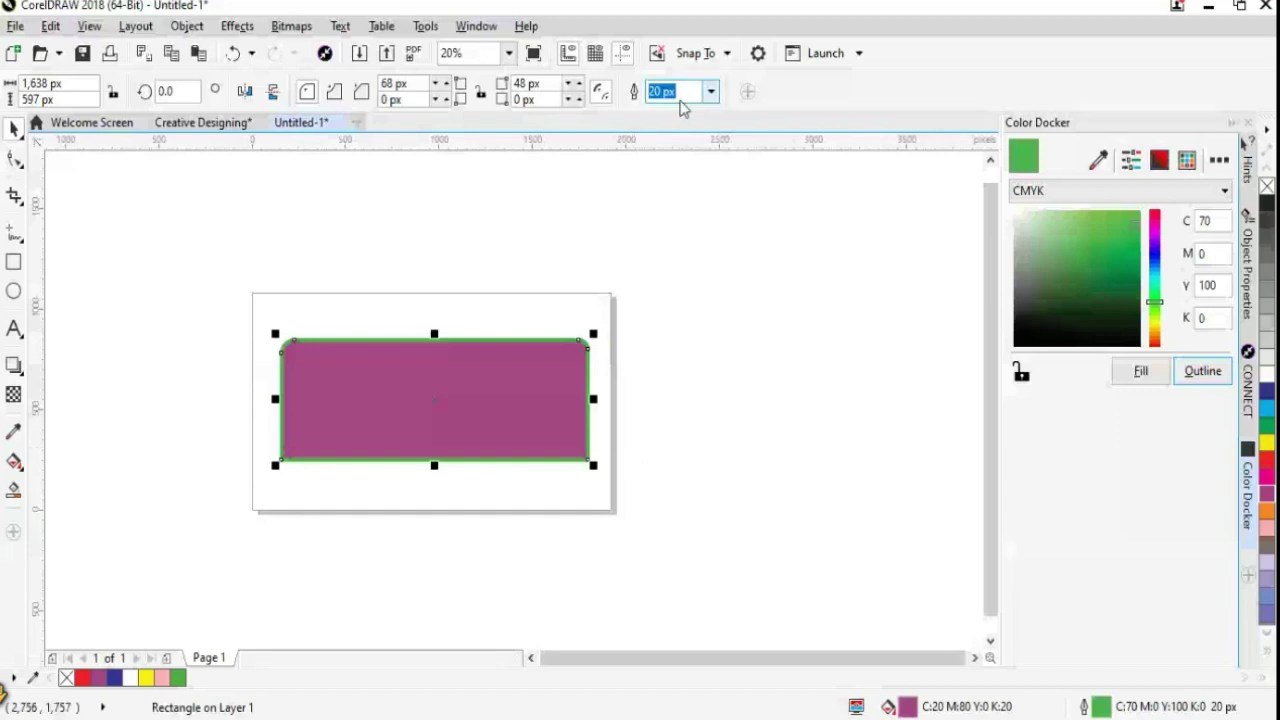
click(710, 91)
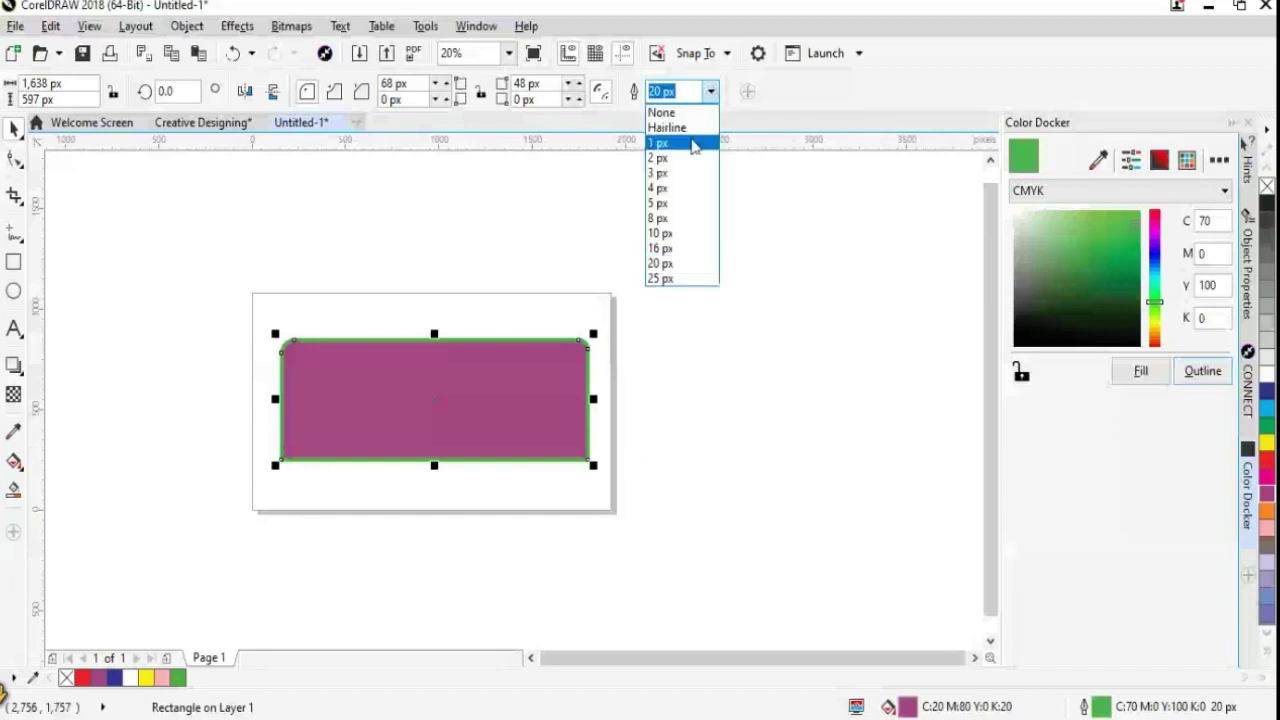
click(668, 278)
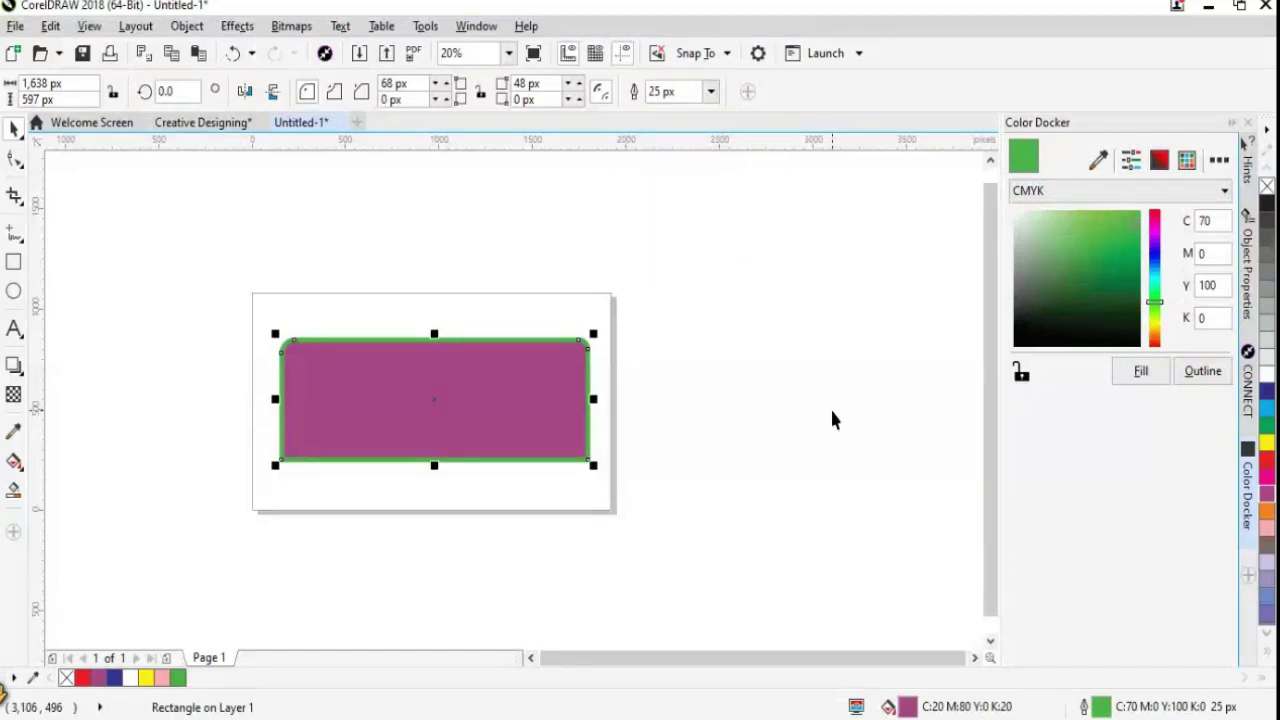
Mix a purple (C:69 M:86 Y:0 K:0) and apply it to the rectangle's outline
click(1154, 302)
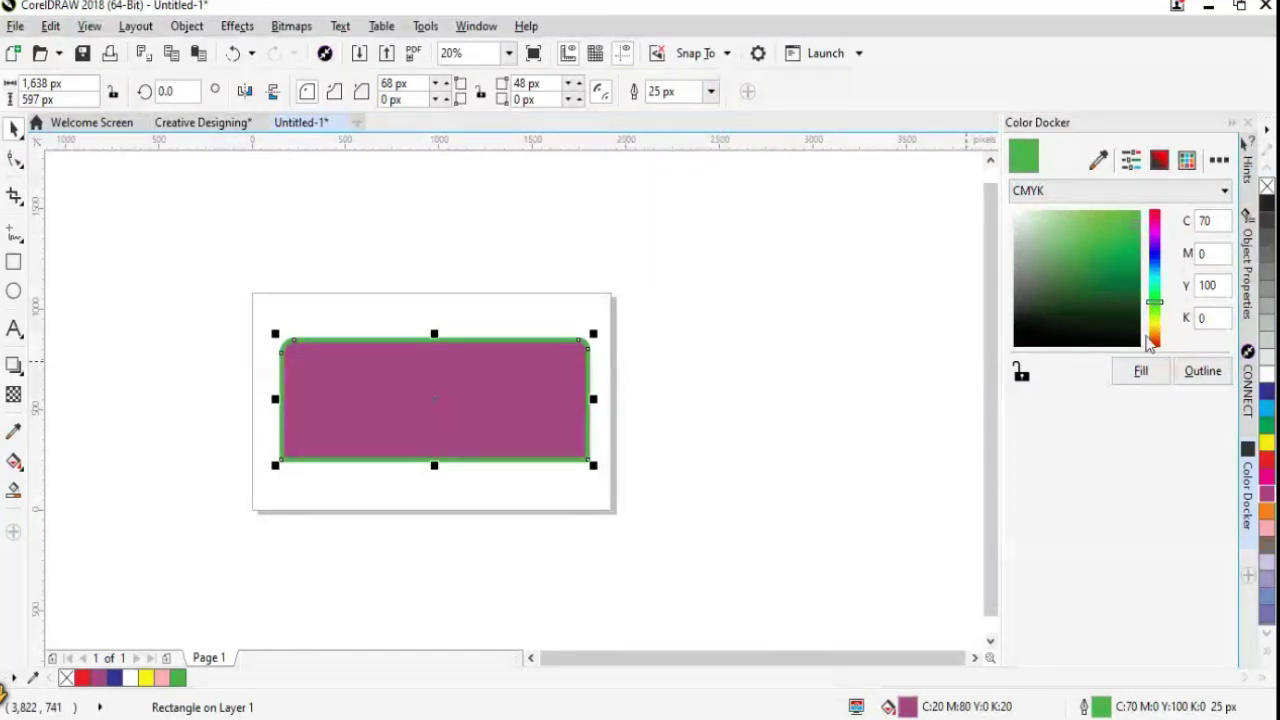
click(1154, 218)
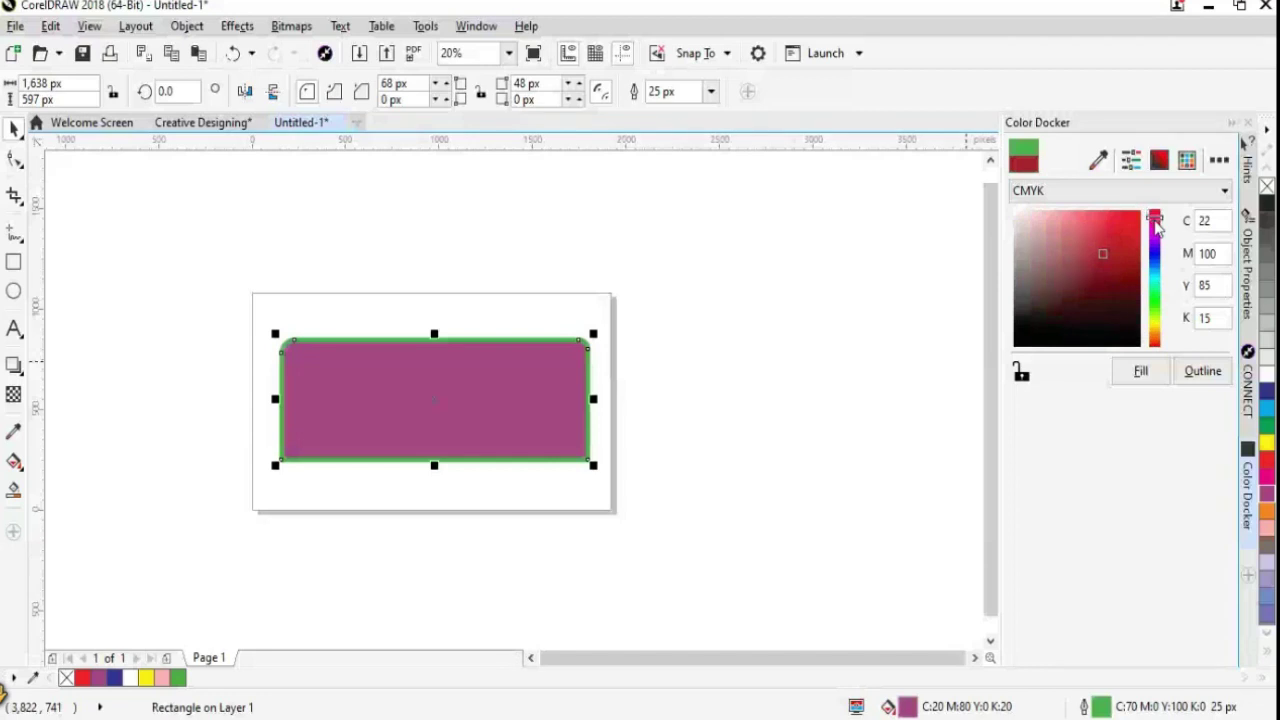
click(1154, 242)
click(1128, 229)
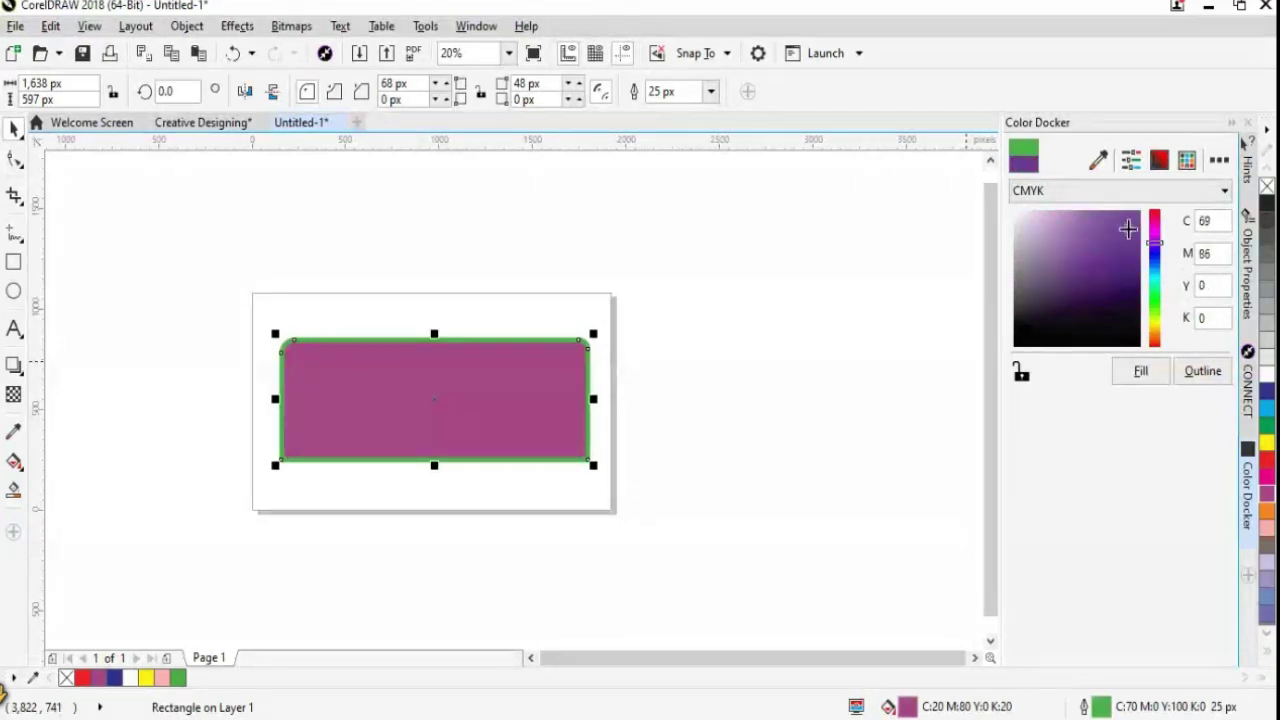
click(1198, 370)
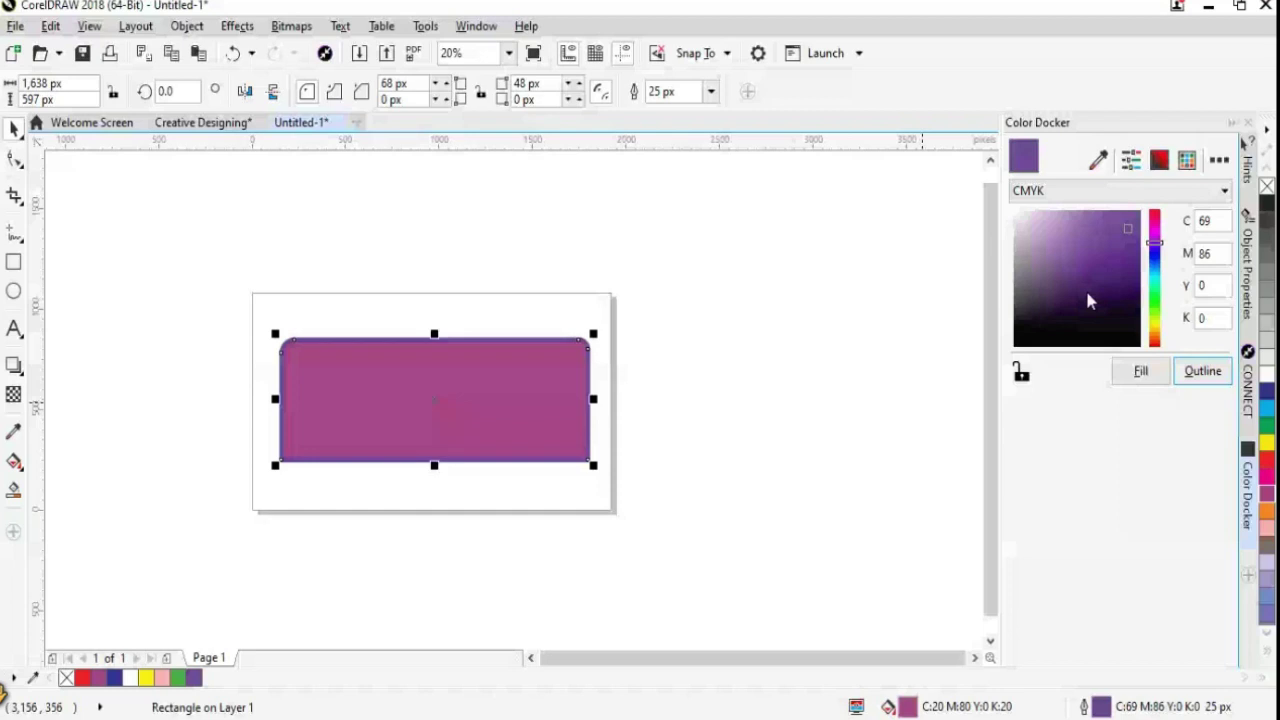
Fill the rectangle with a mixed green (C:53 M:14 Y:100 K:0) and check the result
click(1154, 316)
click(1108, 252)
click(1141, 371)
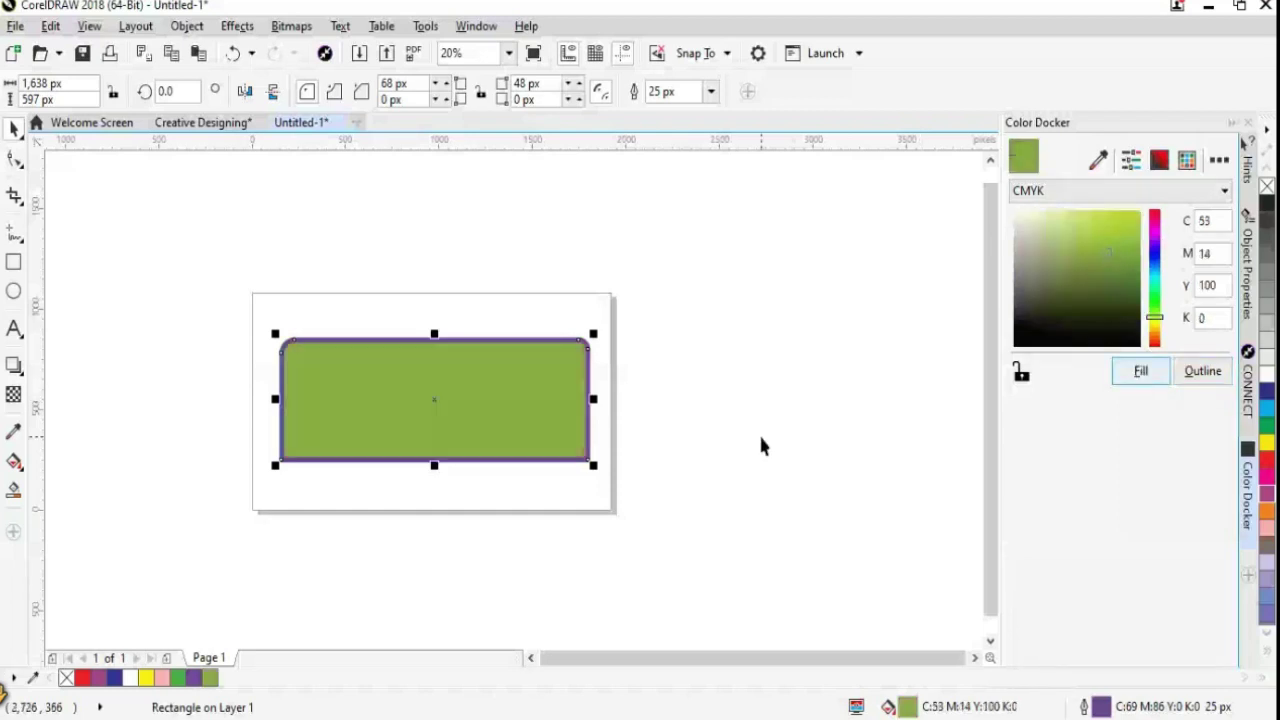
click(767, 480)
click(544, 456)
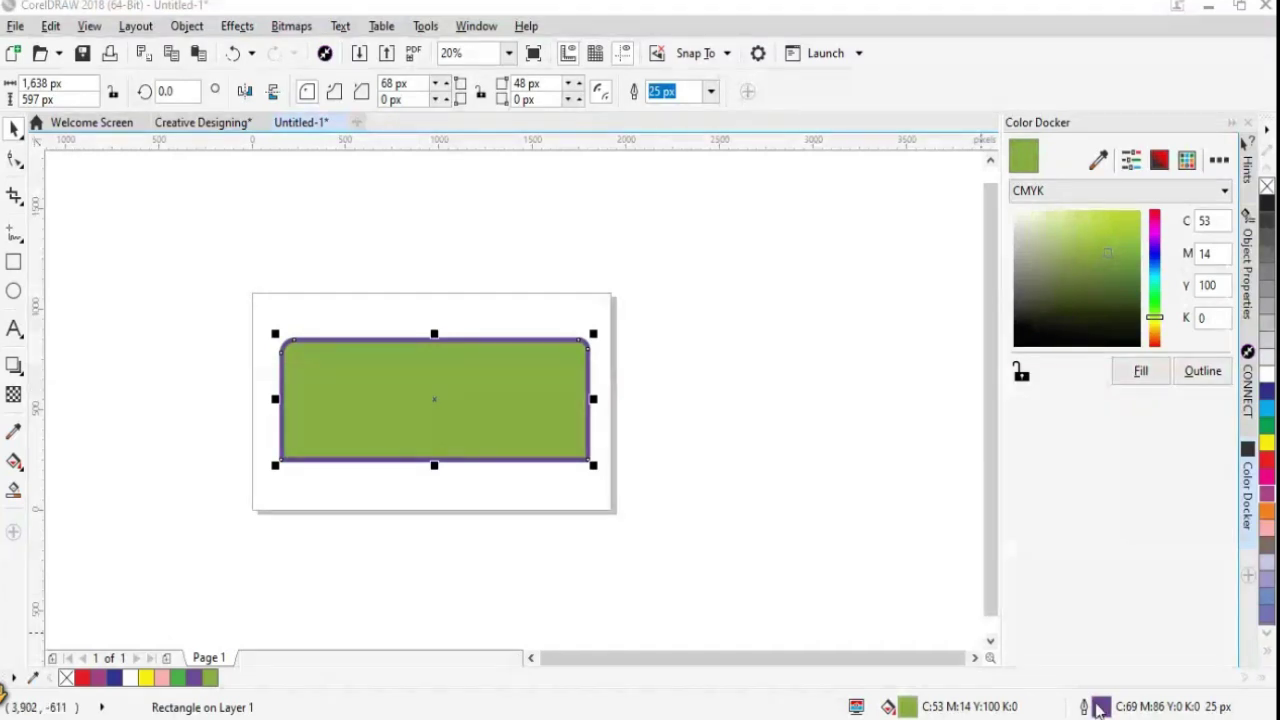
Change the rectangle's outline colour to bright yellow (C:2 M:11 Y:100 K:0) in Outline Pen
double_click(1098, 708)
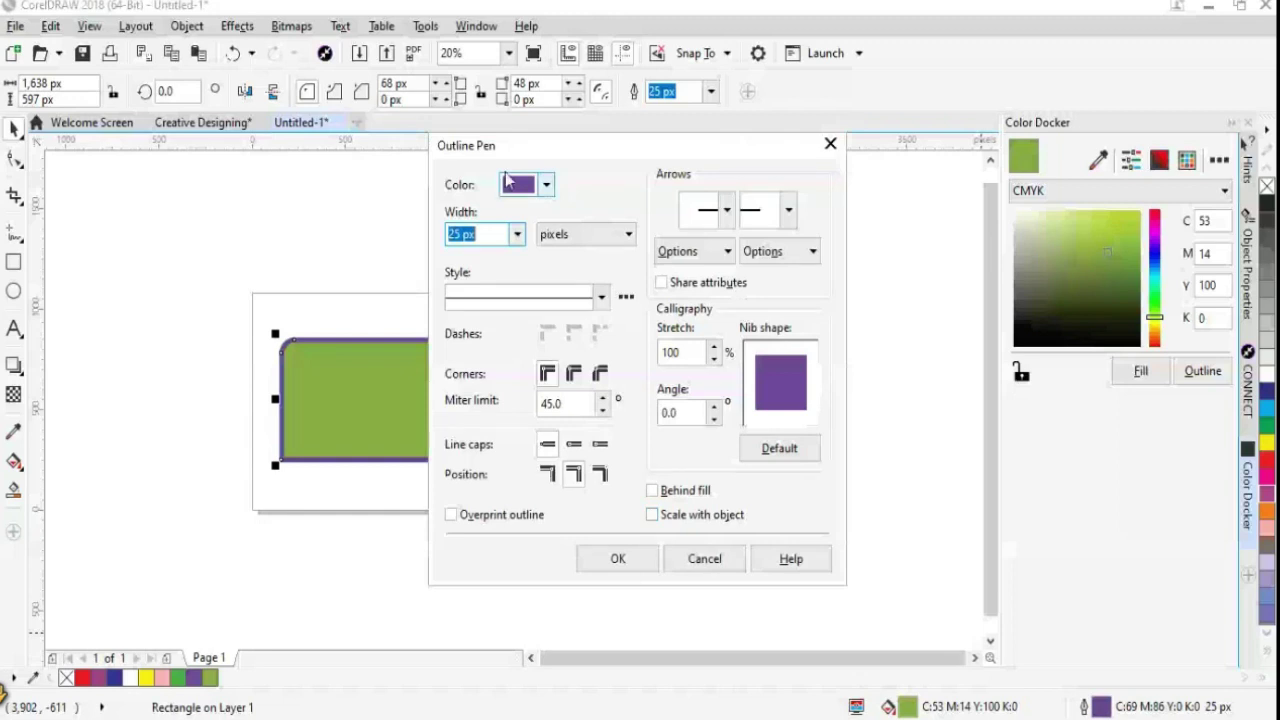
drag(510, 146, 720, 166)
click(755, 204)
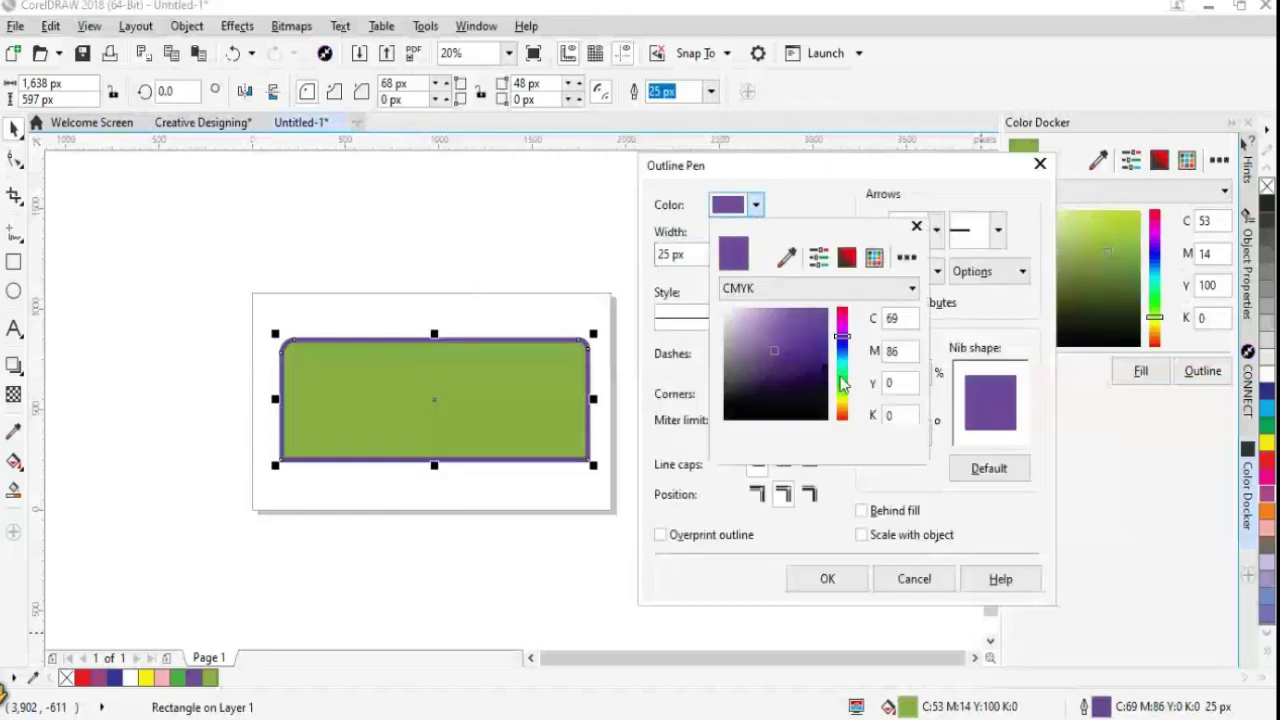
drag(842, 383, 842, 404)
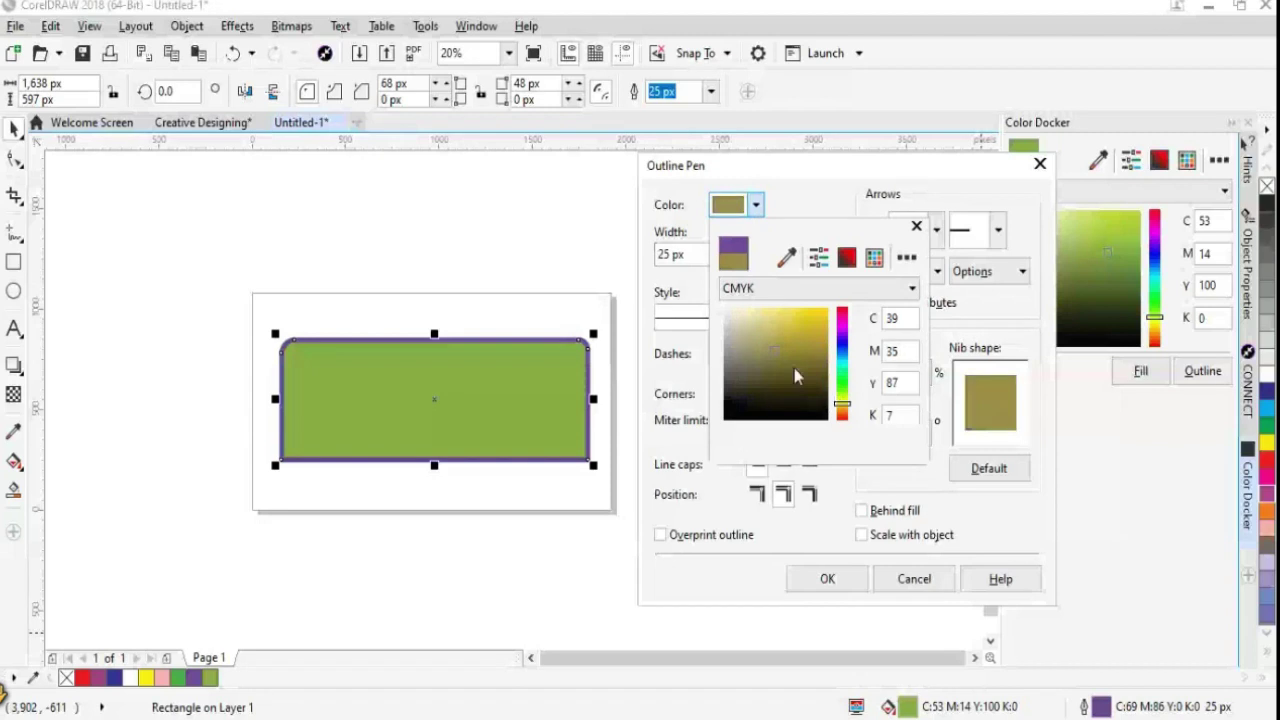
click(822, 308)
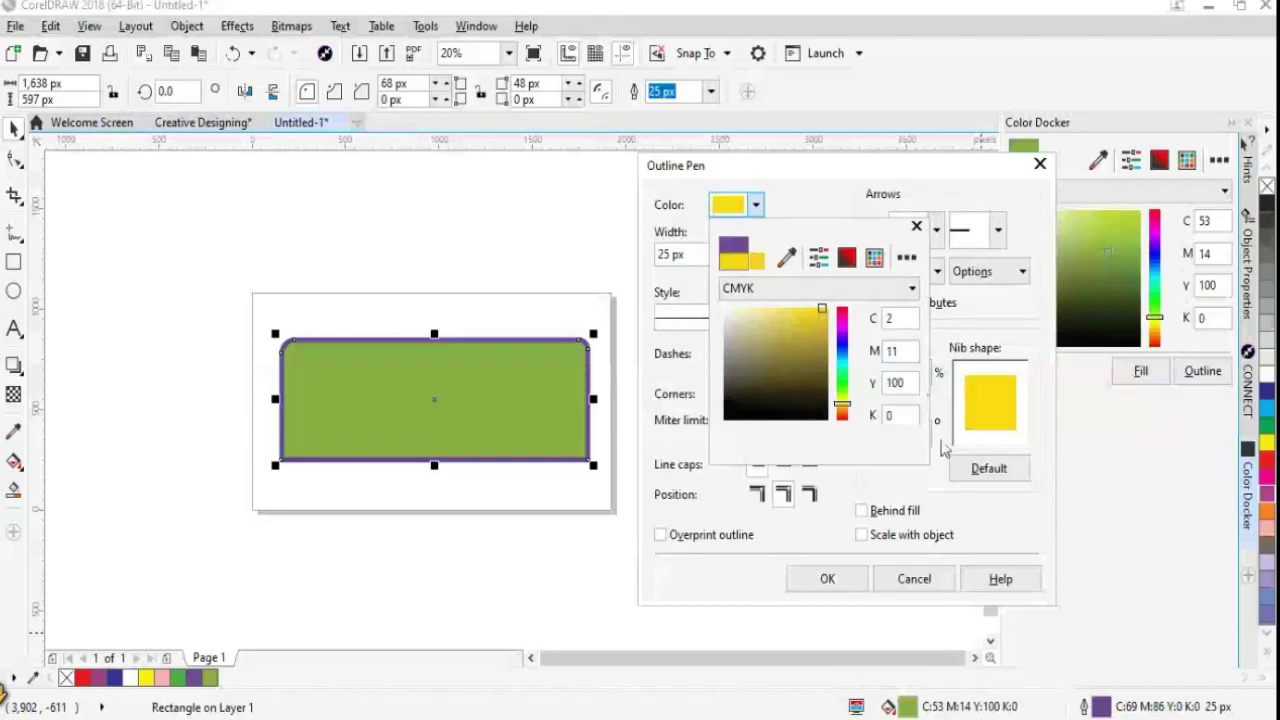
click(942, 450)
click(829, 588)
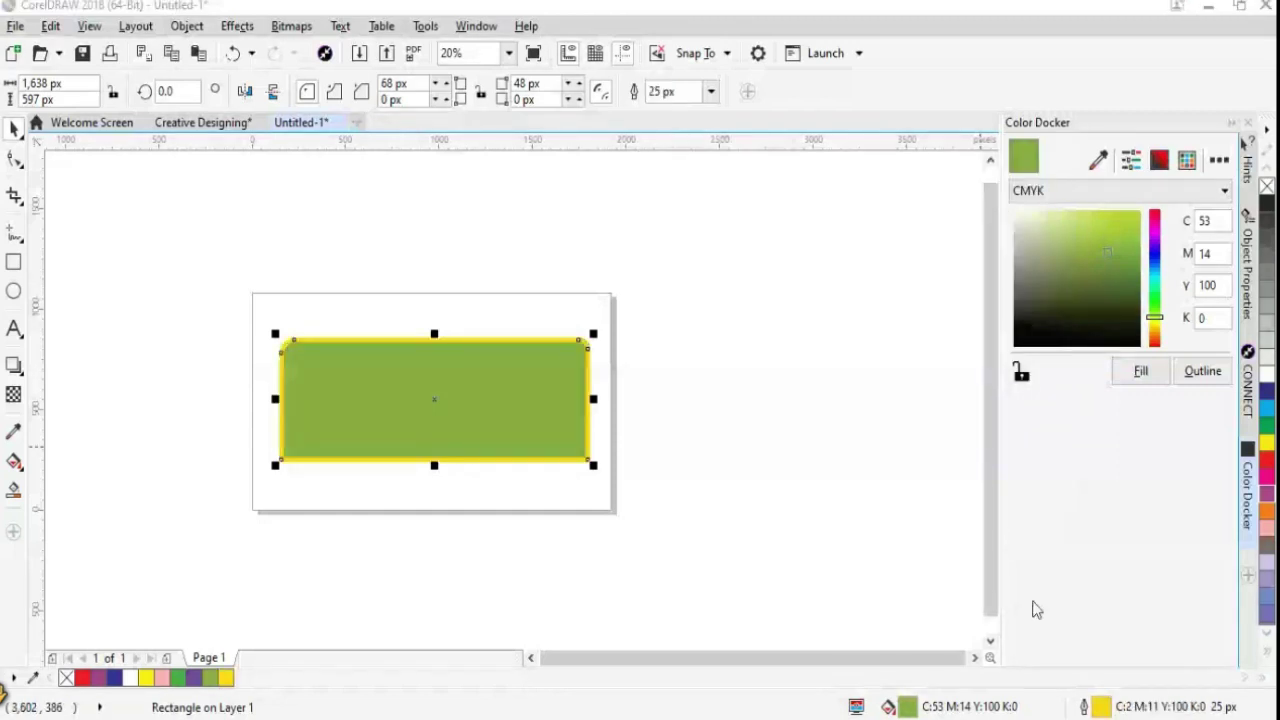
Keep pixel width units and set the outline style to a sparse dotted line
key(F12)
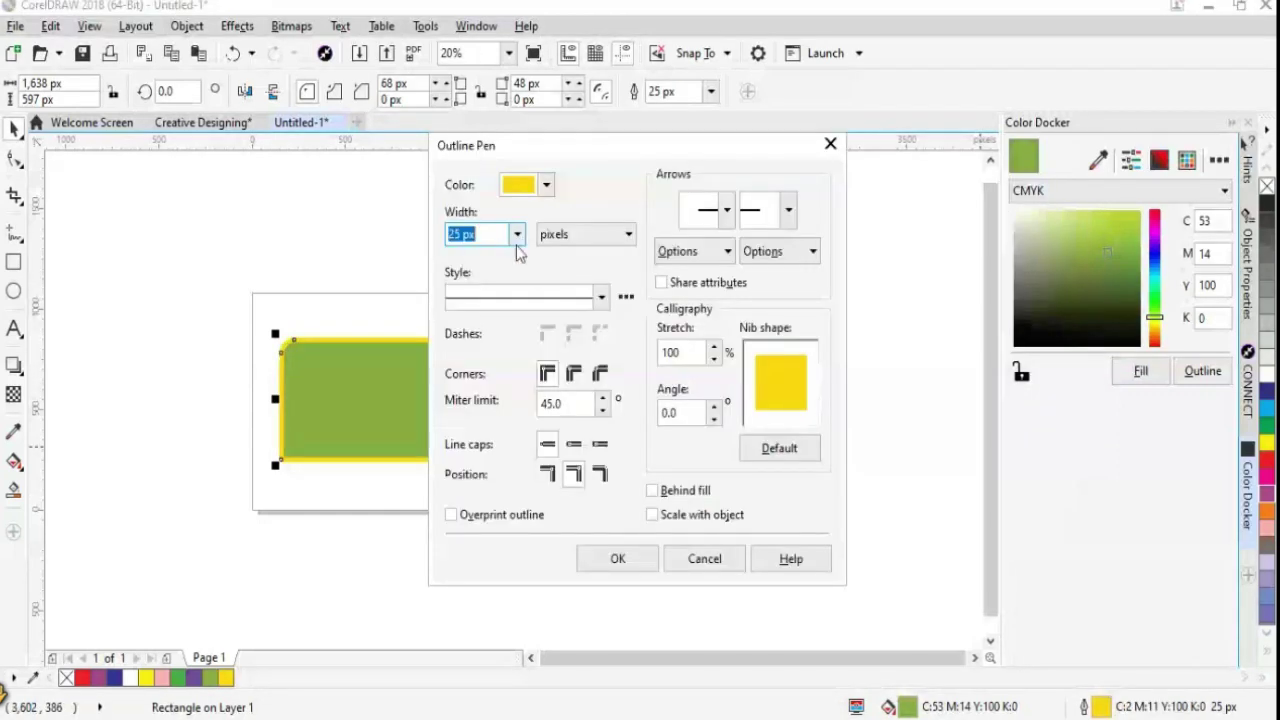
click(600, 236)
click(664, 272)
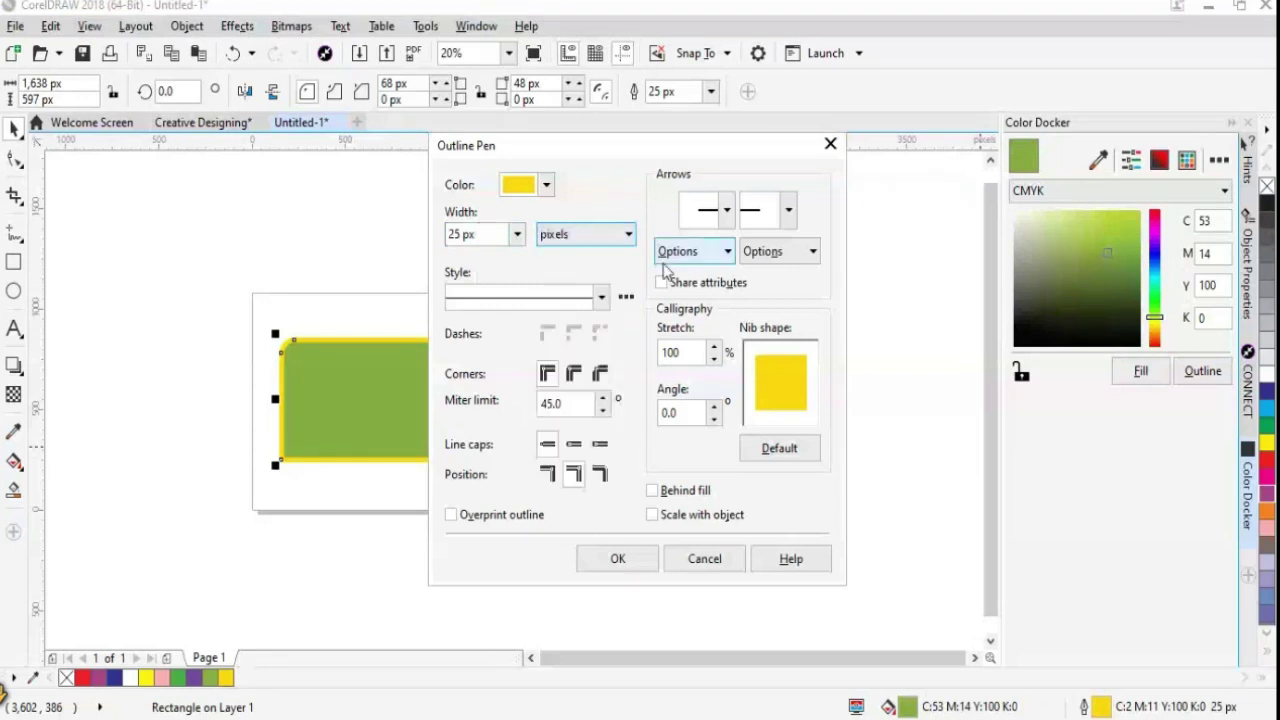
click(601, 297)
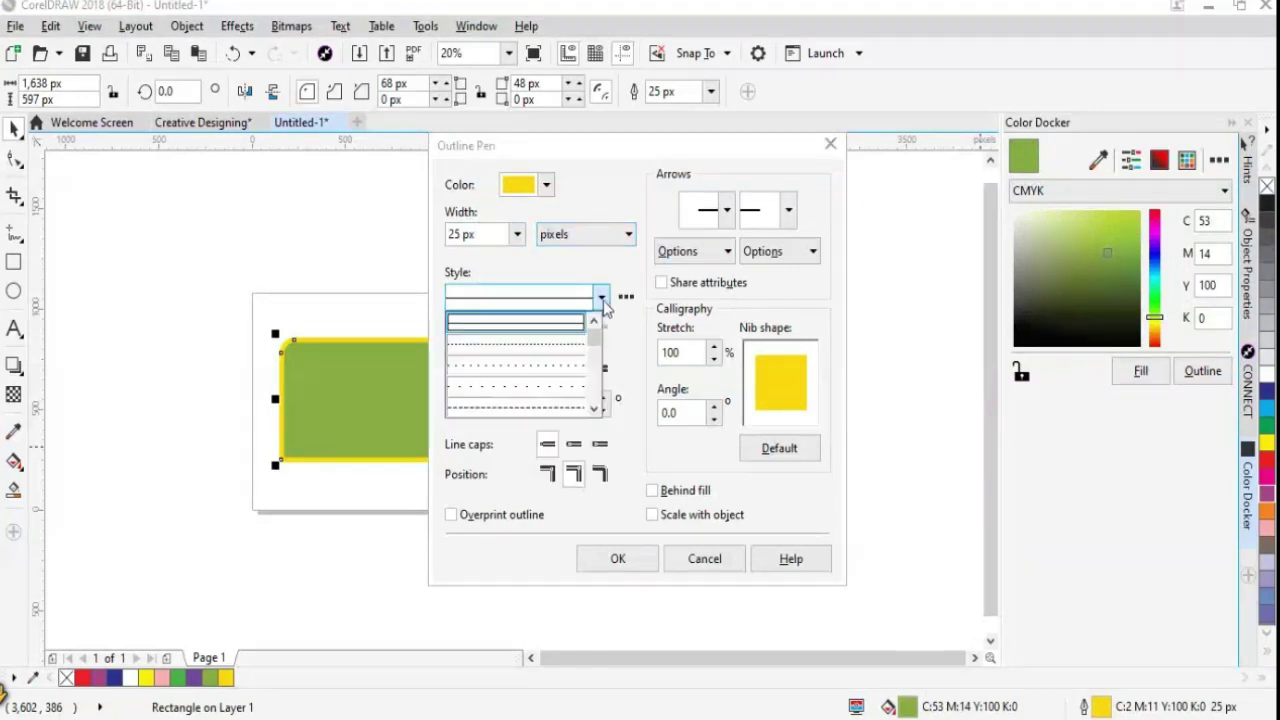
click(523, 344)
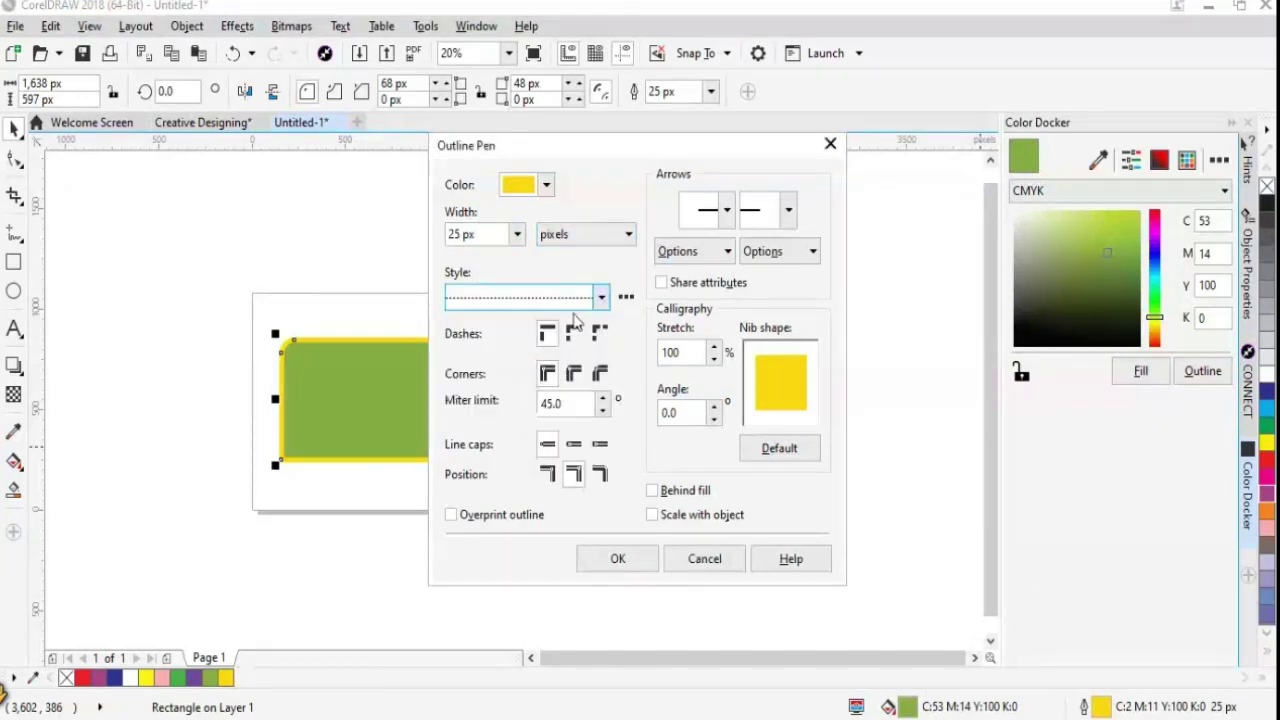
click(601, 297)
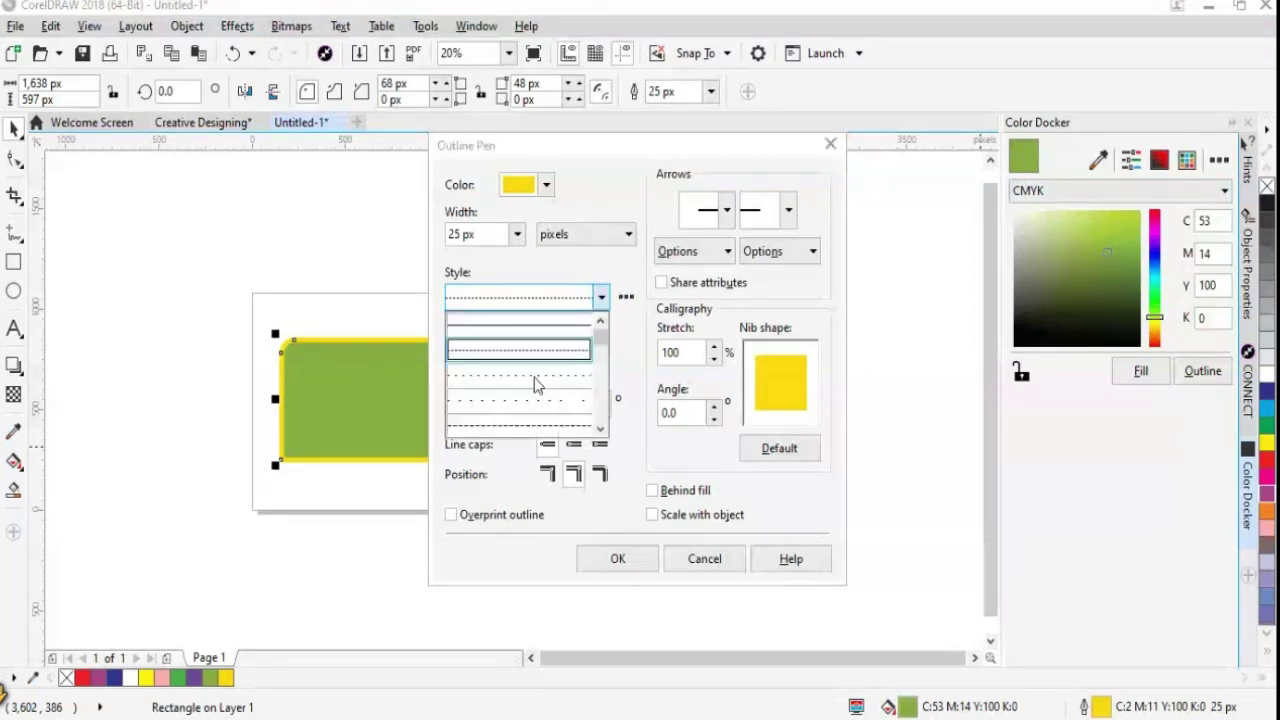
click(534, 378)
click(618, 558)
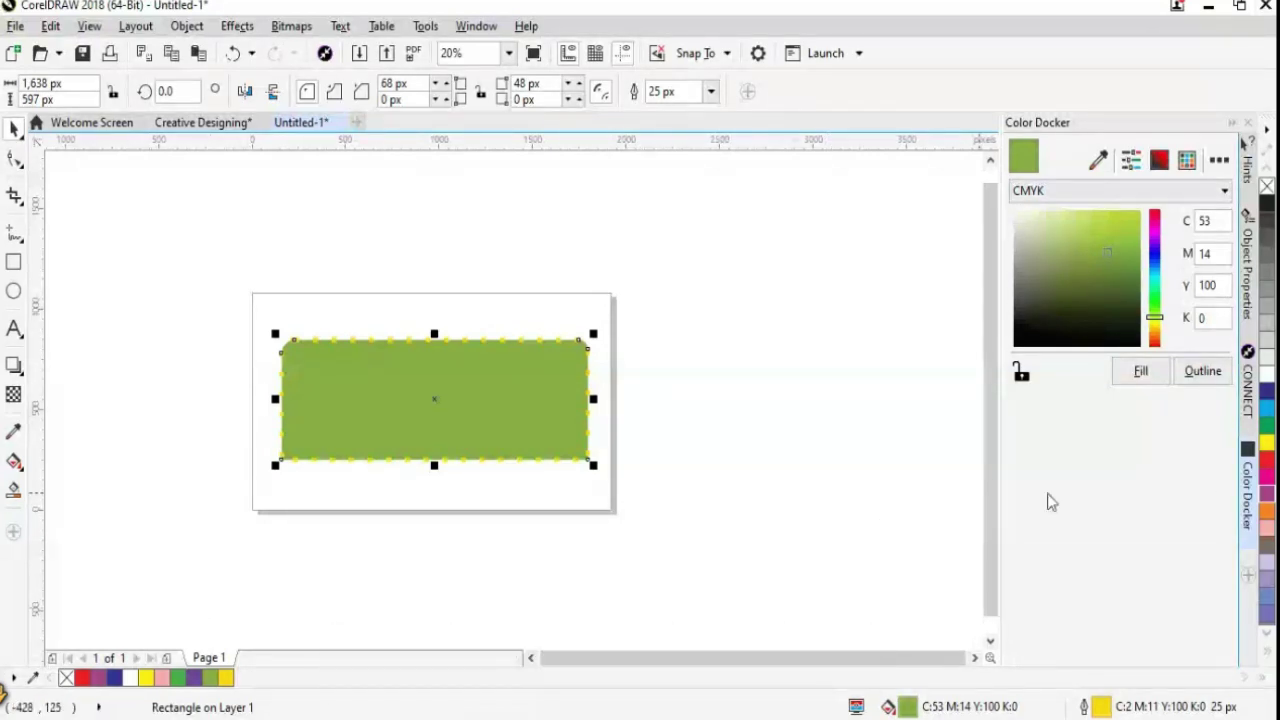
Switch the yellow 25 px outline's style to a fine dashed line
double_click(1115, 703)
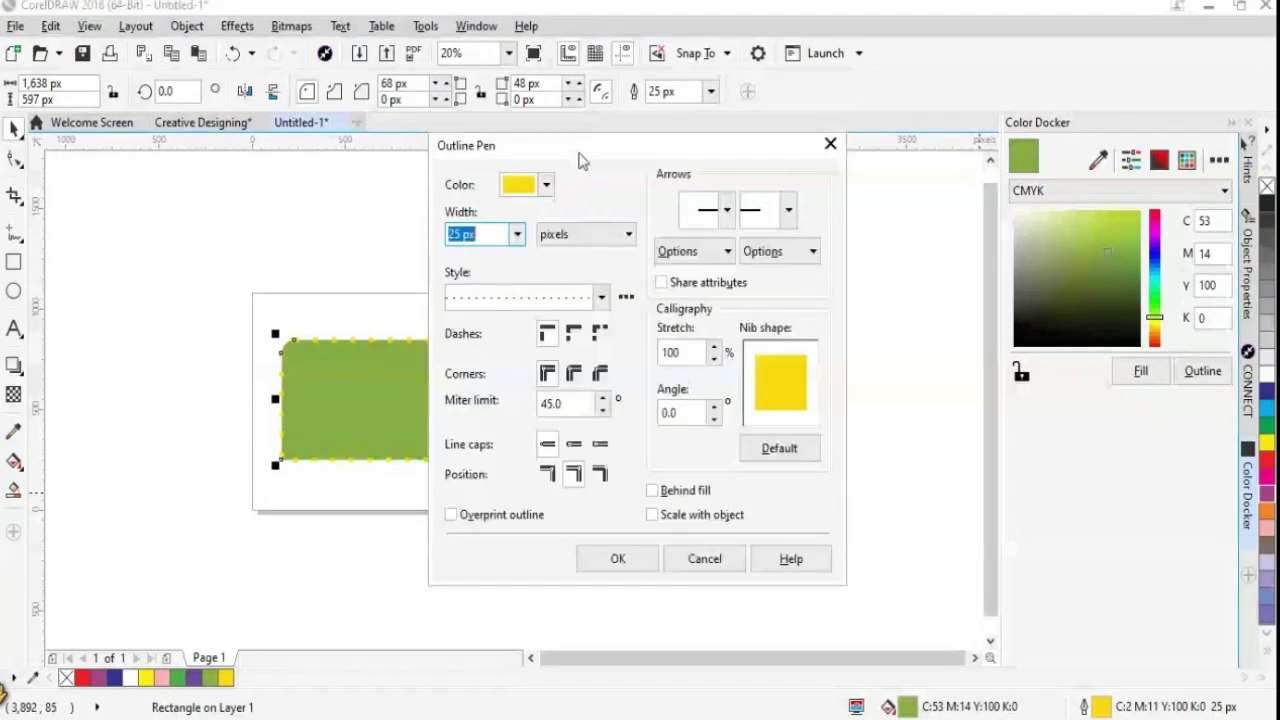
drag(582, 160, 807, 174)
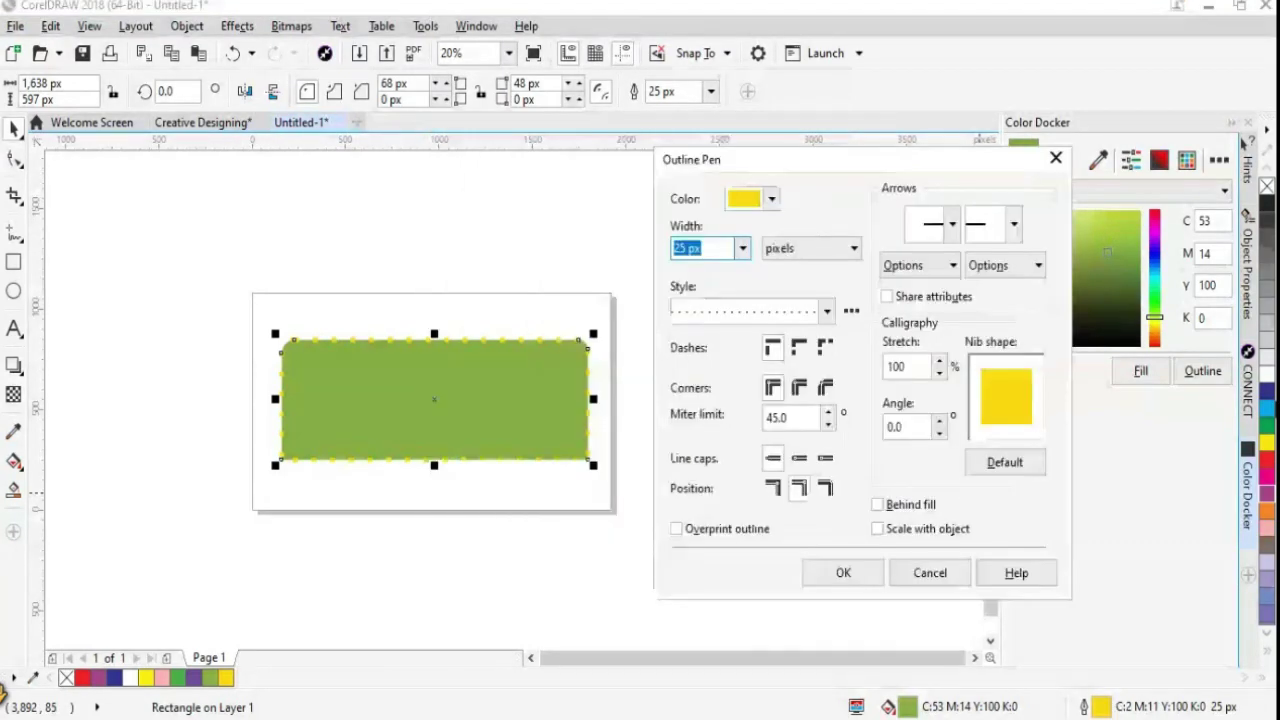
click(826, 311)
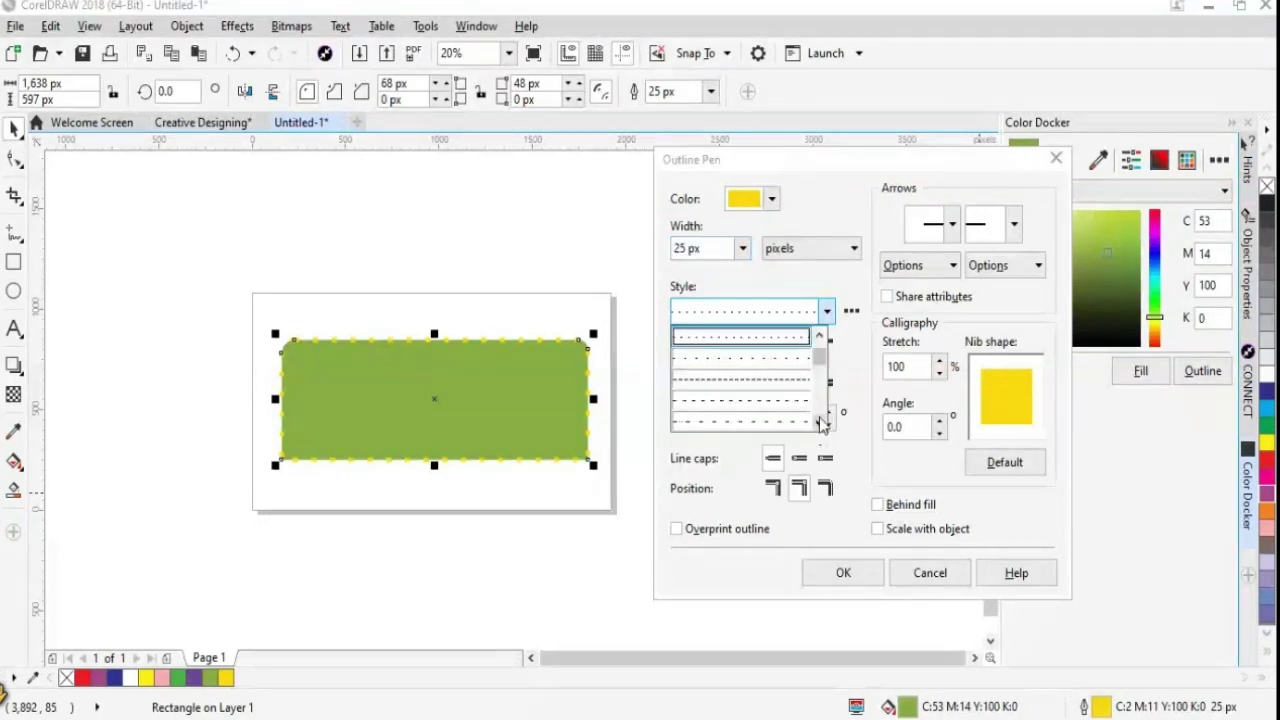
click(778, 390)
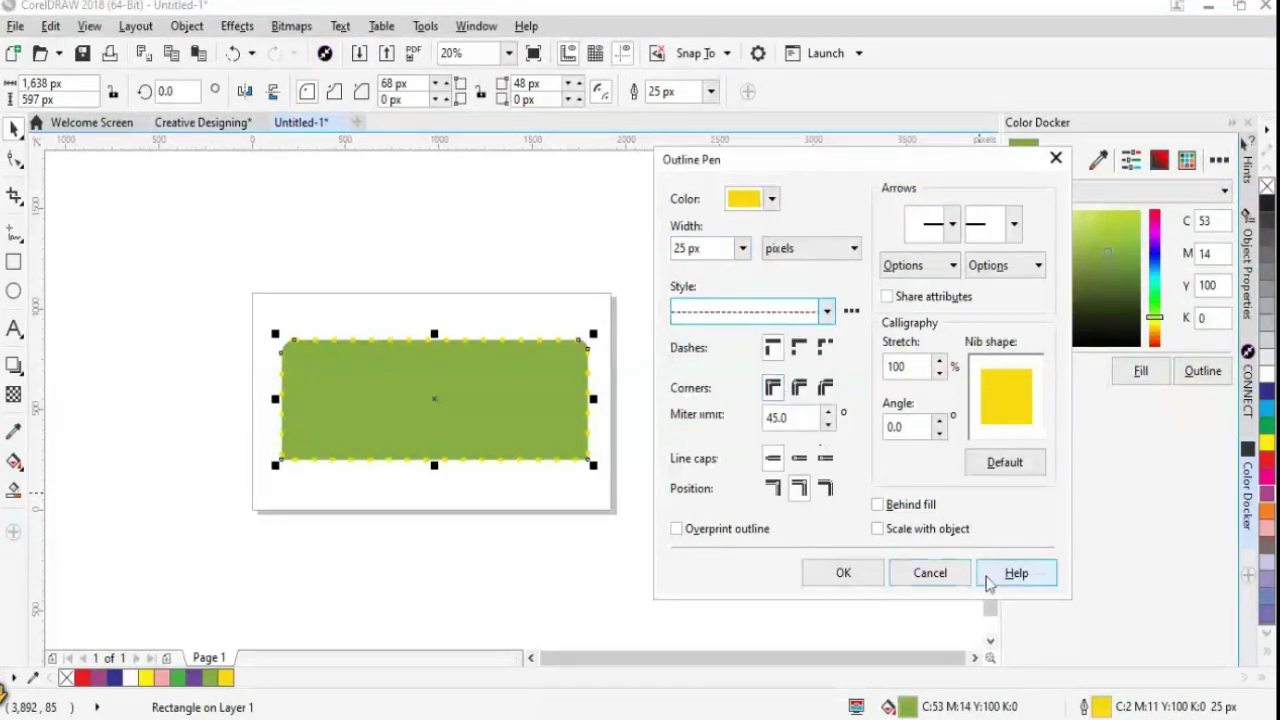
click(845, 572)
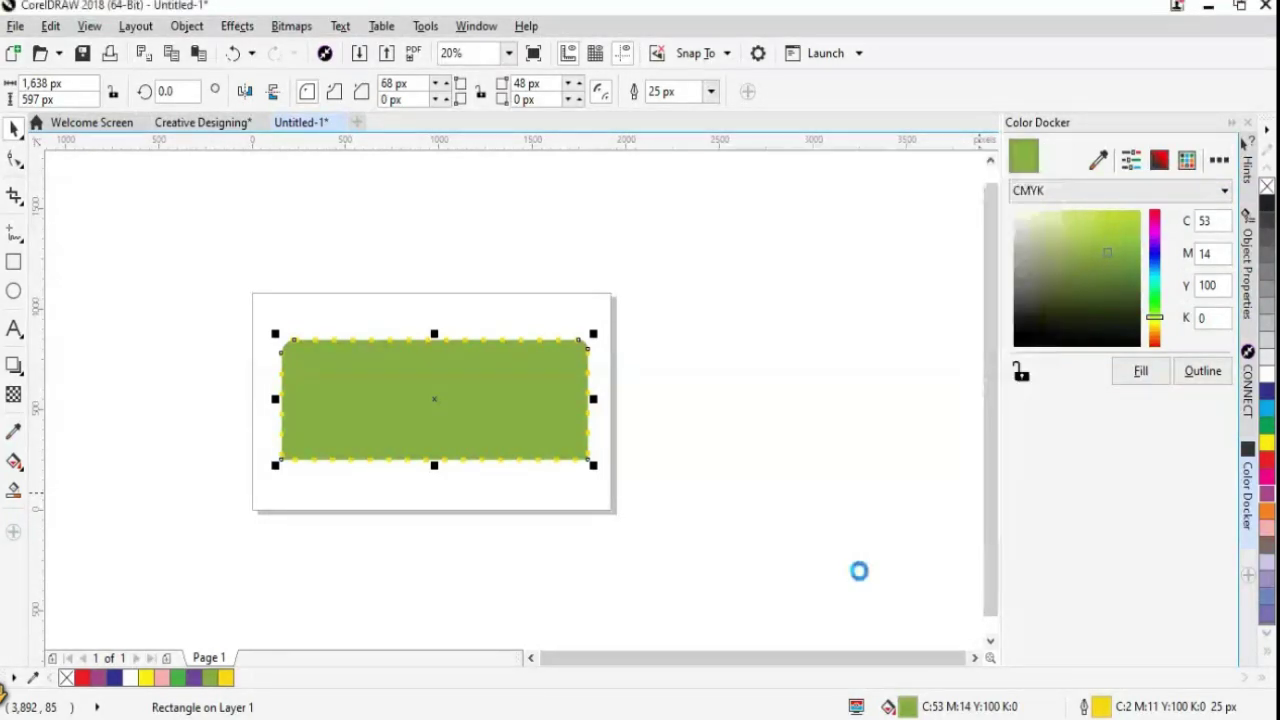
Pick red (C0 M100 Y100 K0) as the rectangle's outline colour in Outline Pen
double_click(1105, 707)
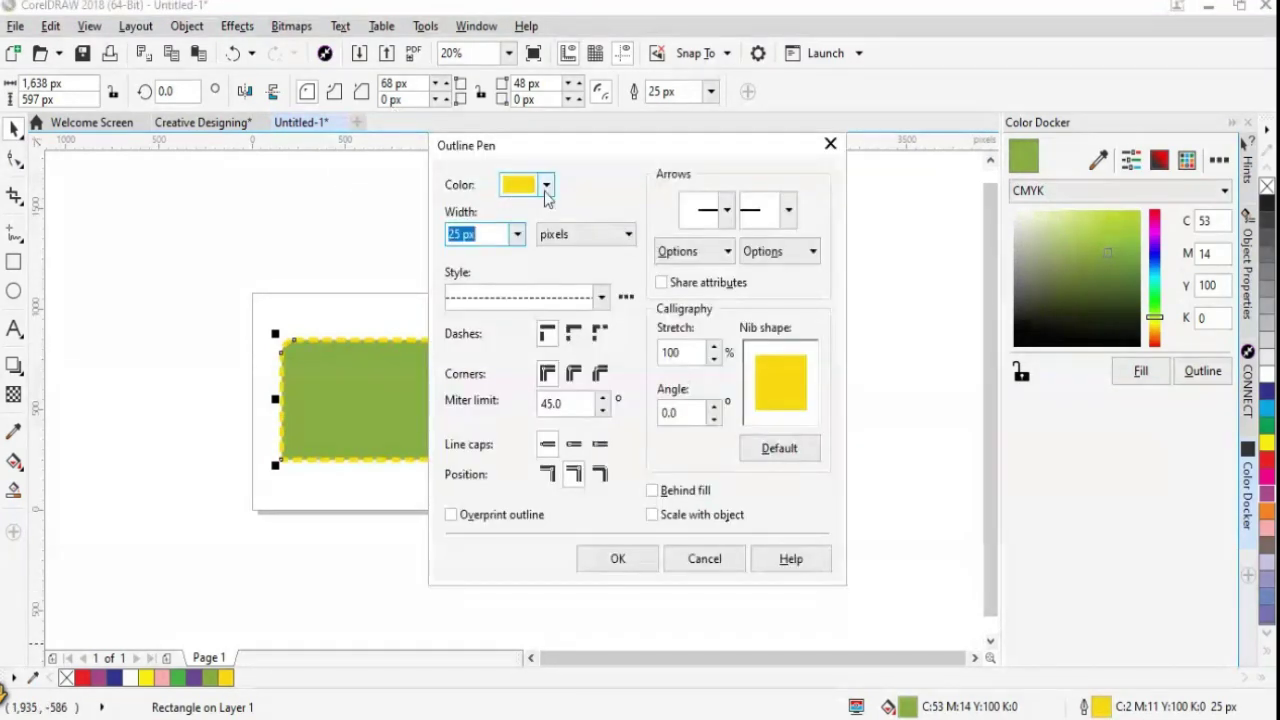
click(547, 188)
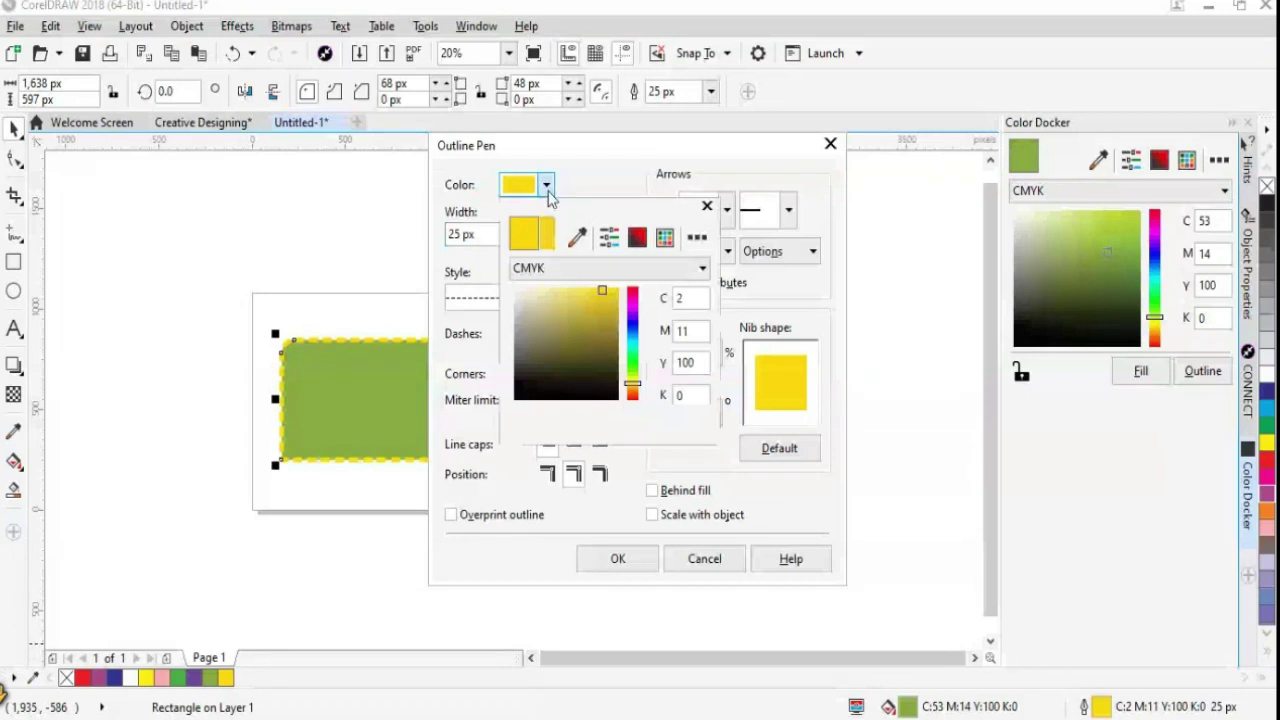
click(632, 290)
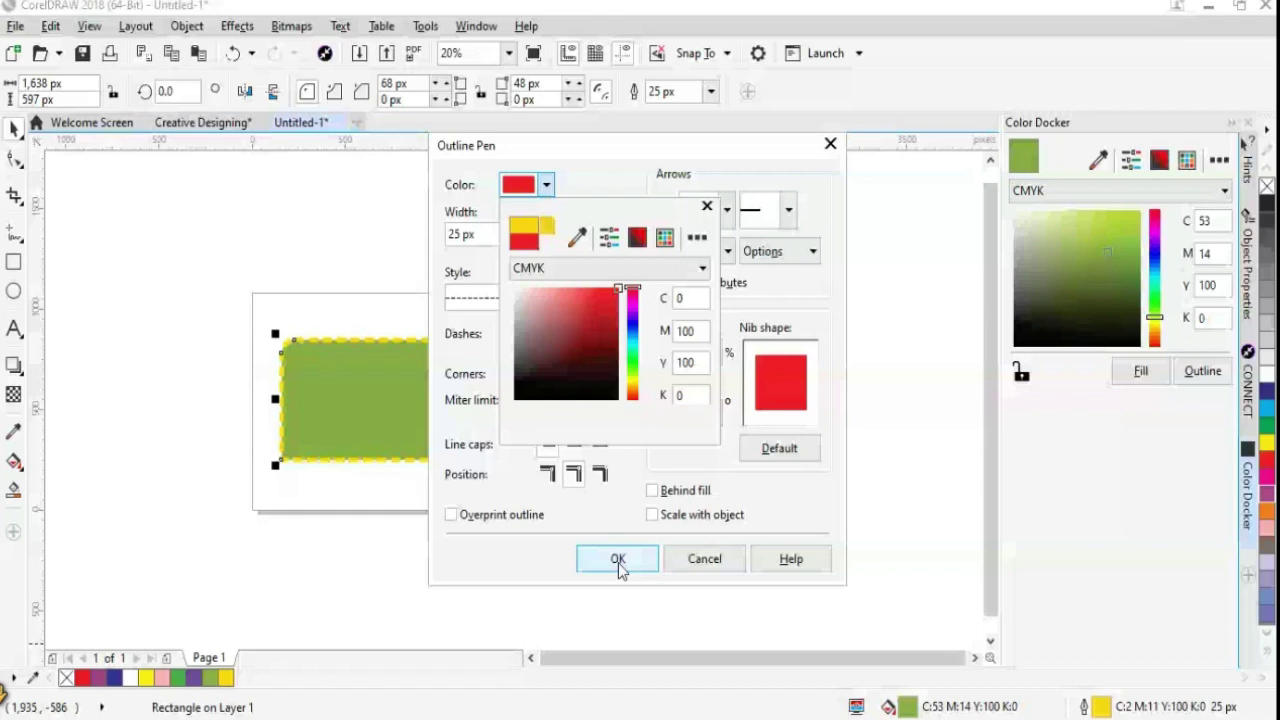
Apply the red outline, then give its dashes round line caps
click(617, 561)
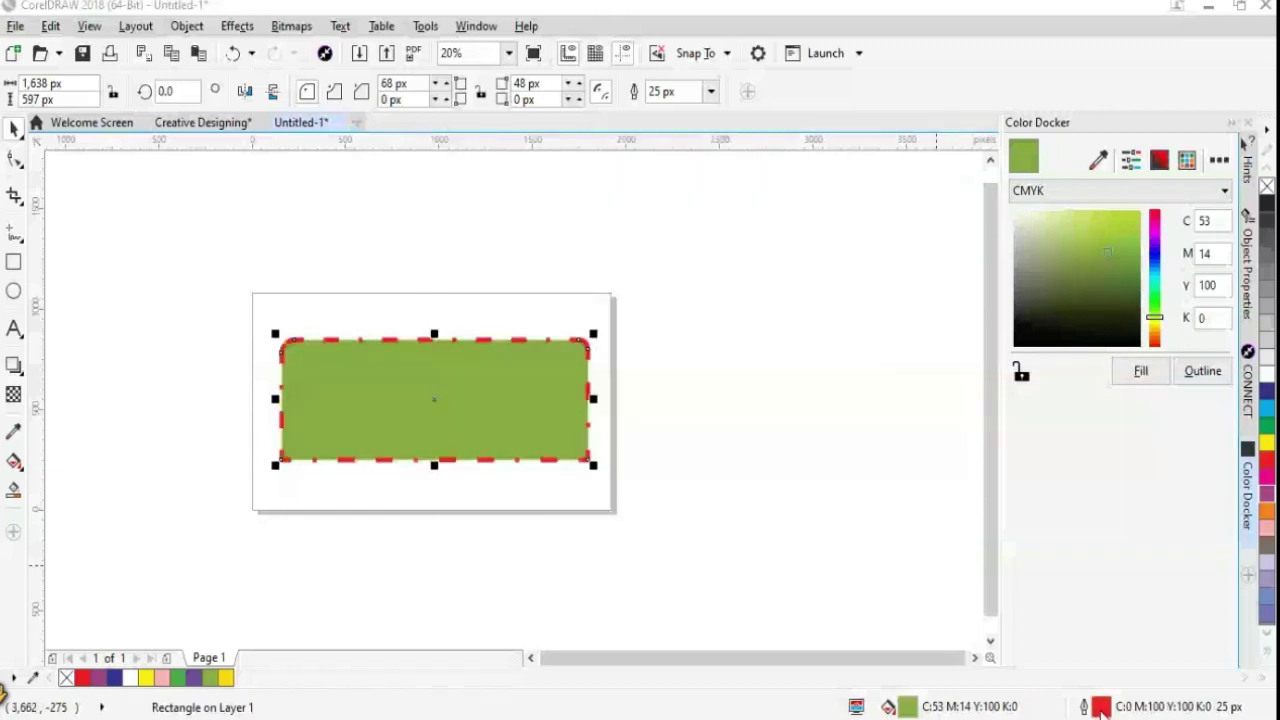
double_click(1101, 708)
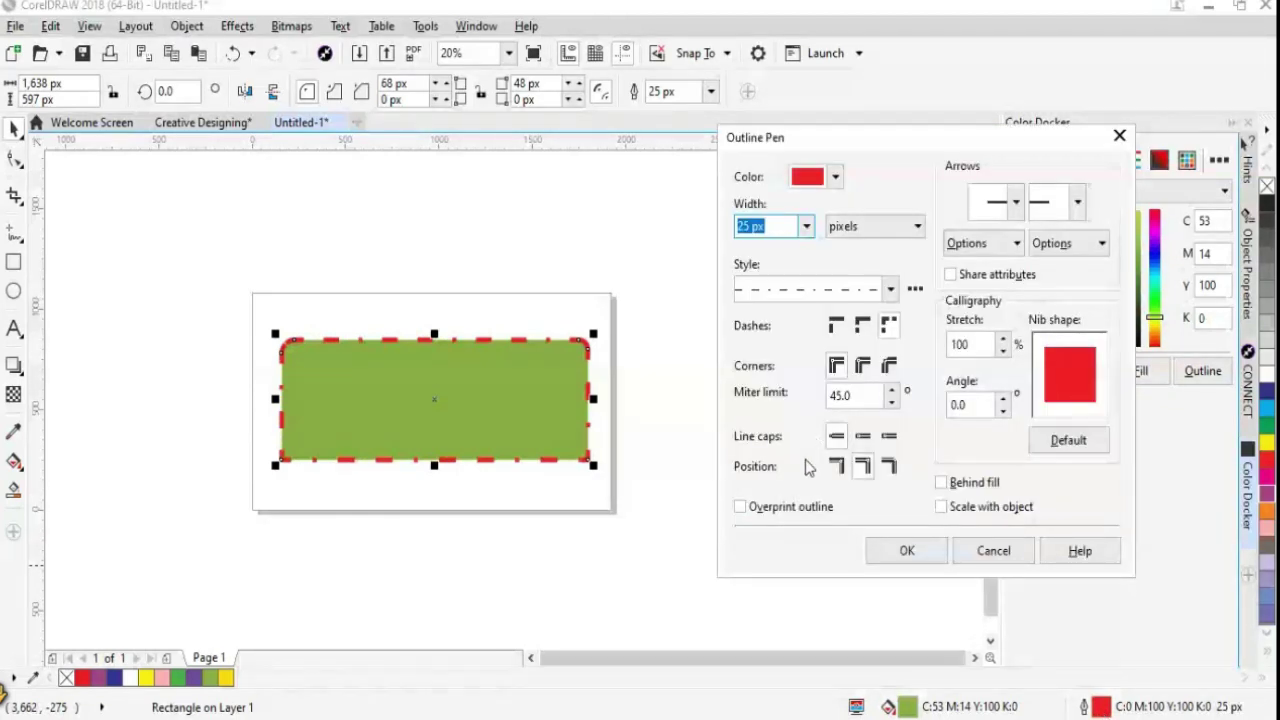
click(862, 436)
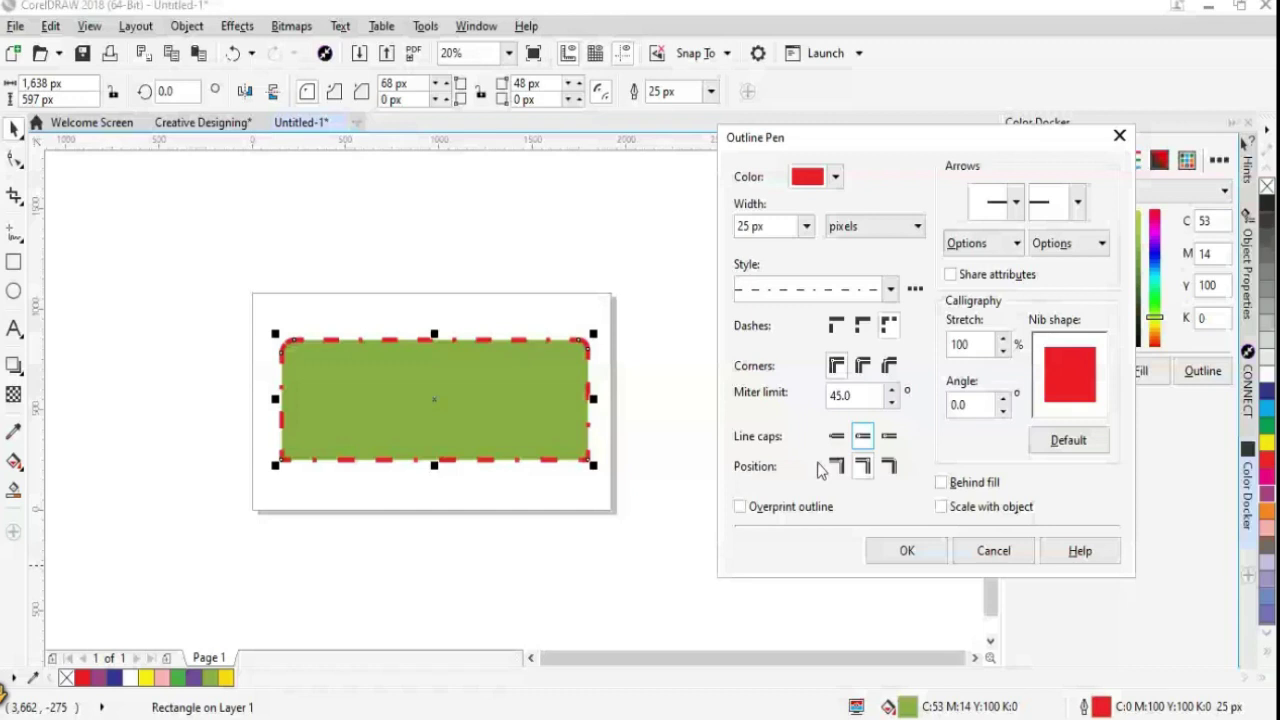
key(Return)
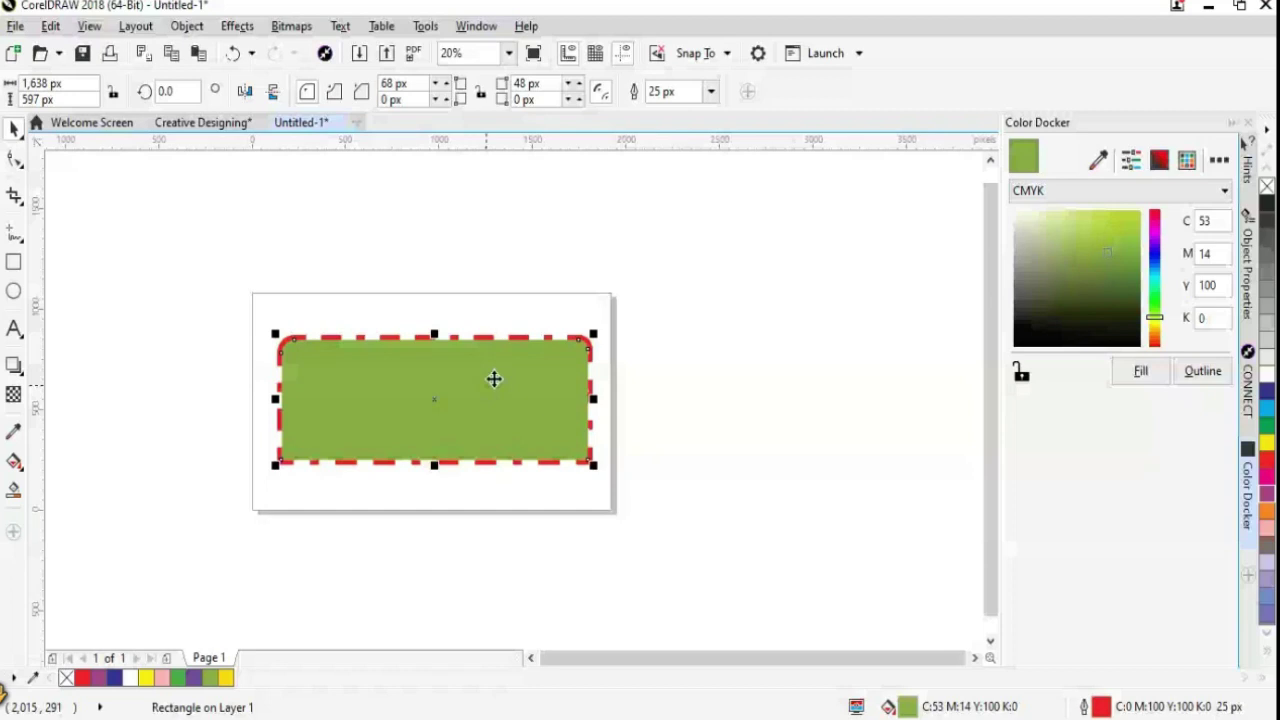
key(F12)
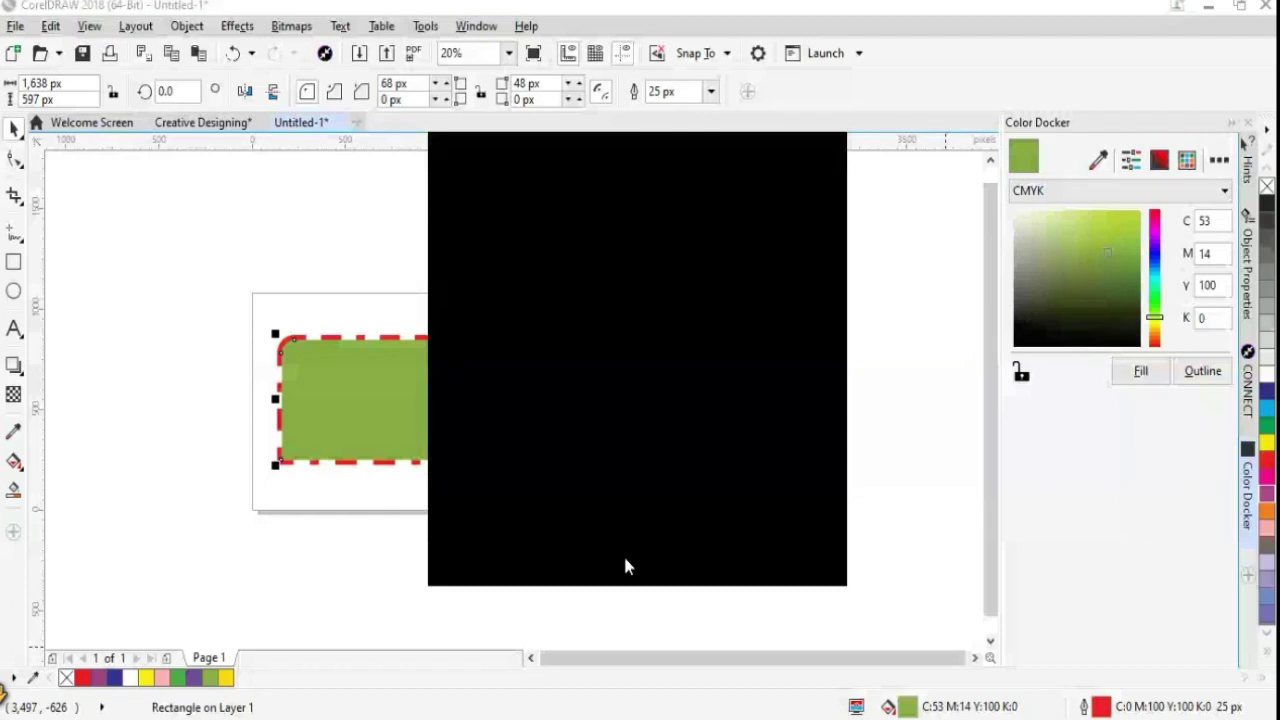
click(624, 560)
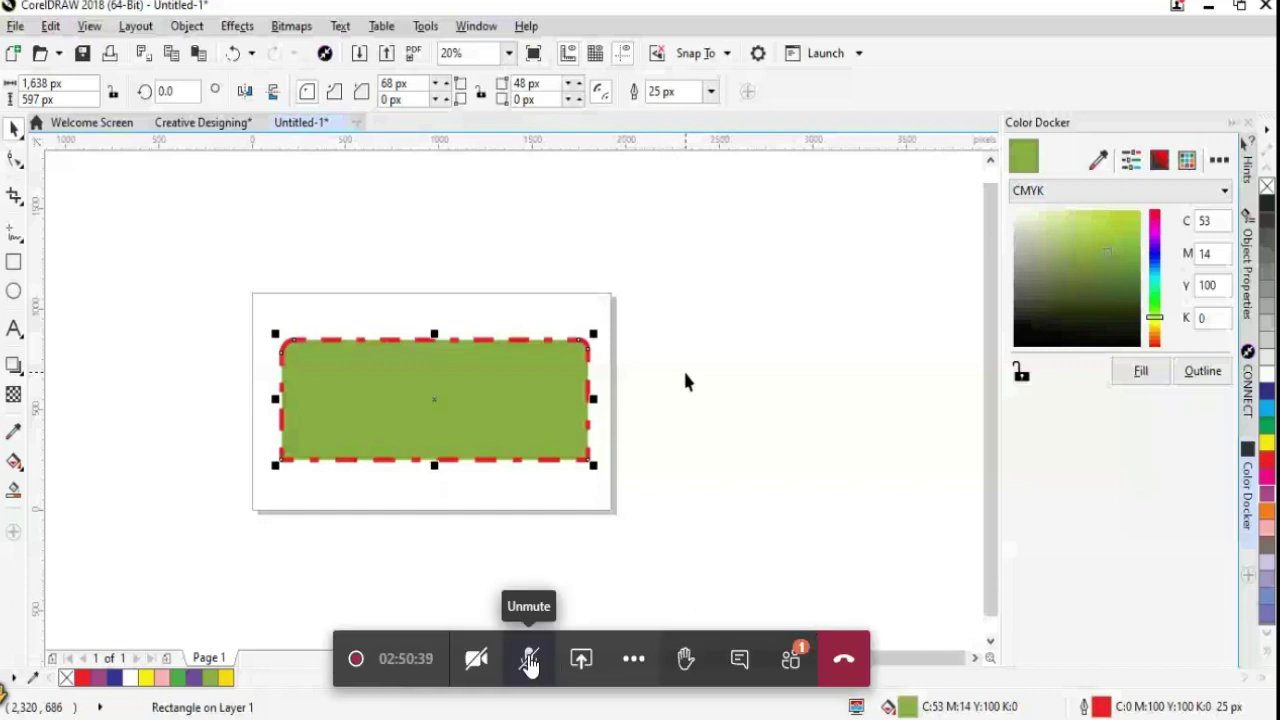
click(530, 660)
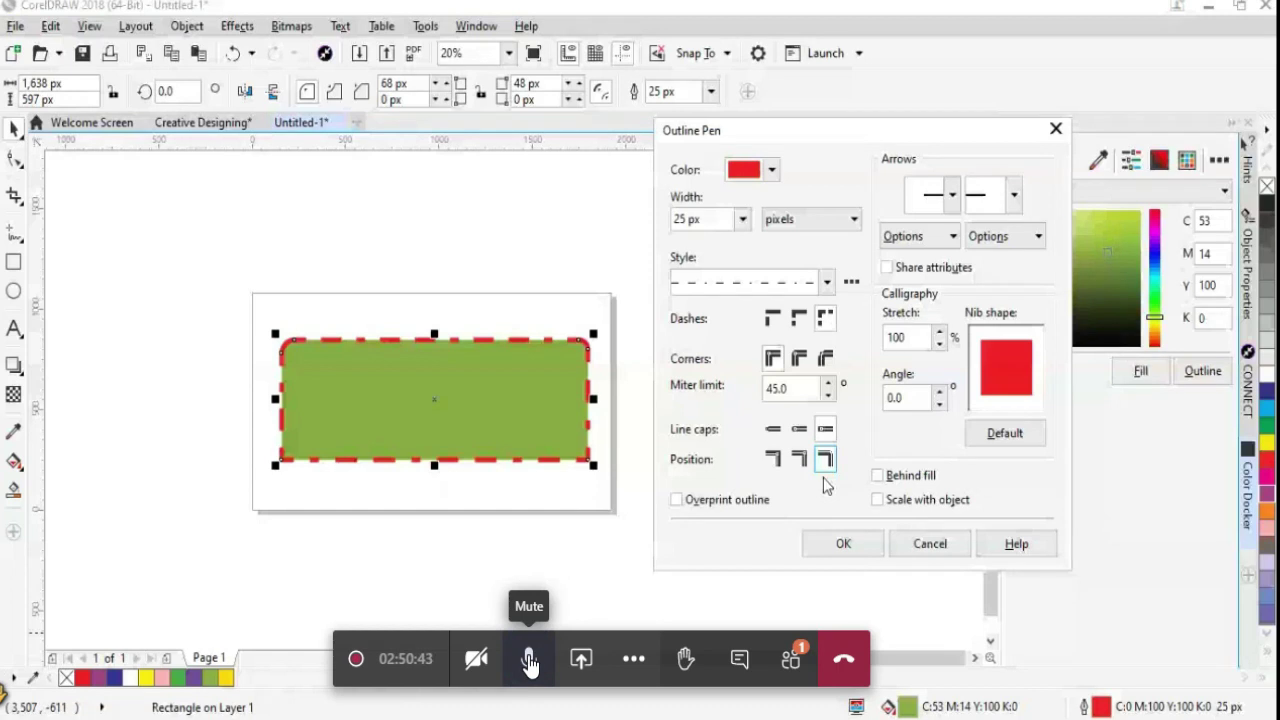
Cancel Outline Pen, leaving the red 25 px dash-dot outline unchanged
click(529, 662)
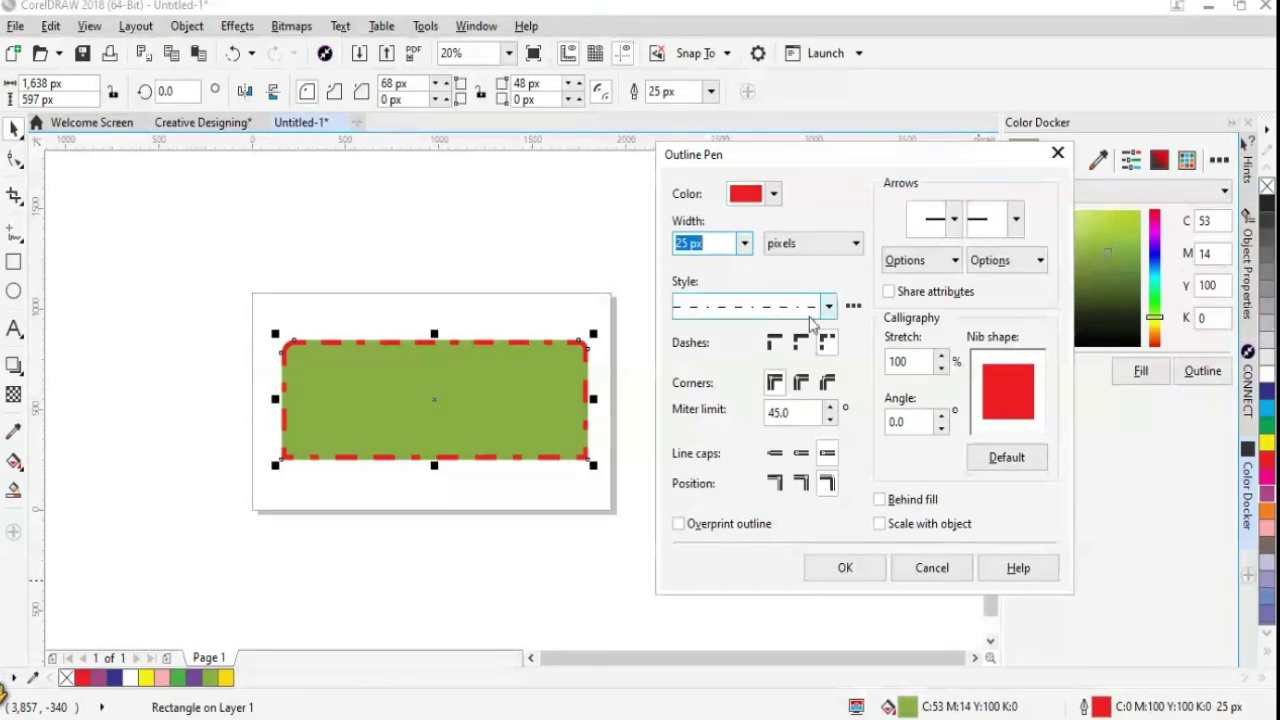
click(845, 567)
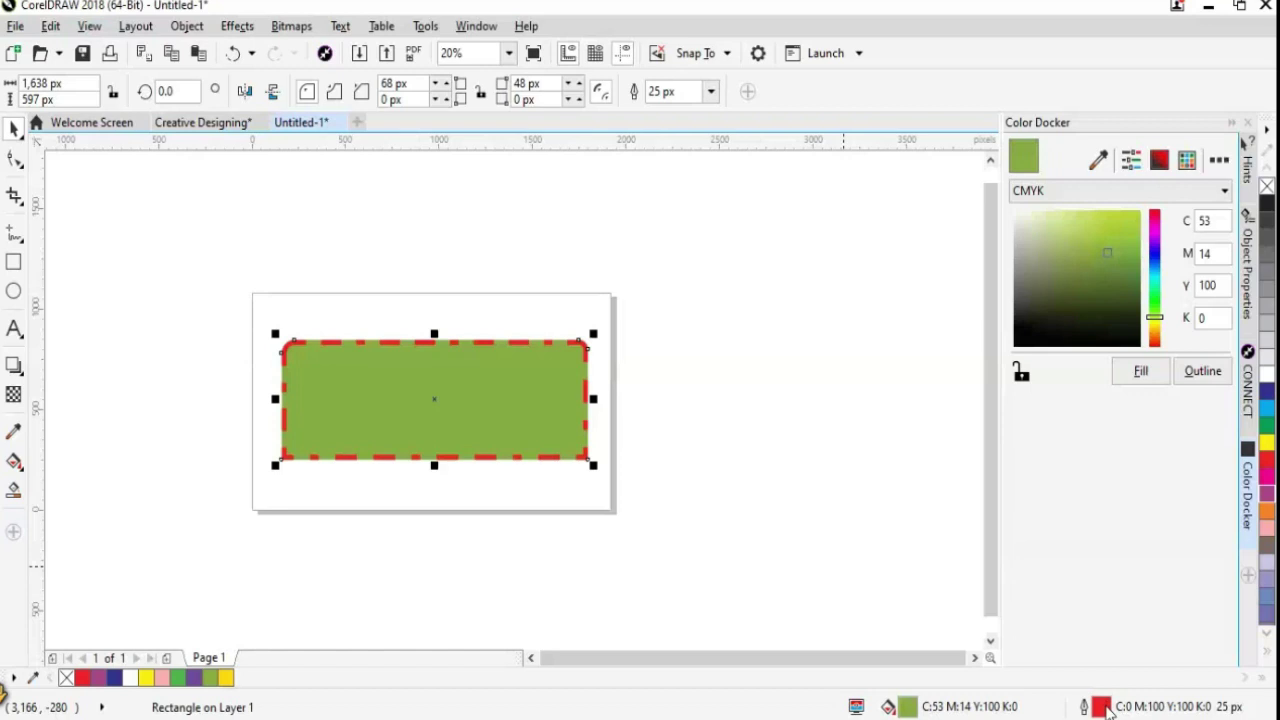
Give the rectangle's red 25 px dash-dot outline round-ended dashes
double_click(1102, 707)
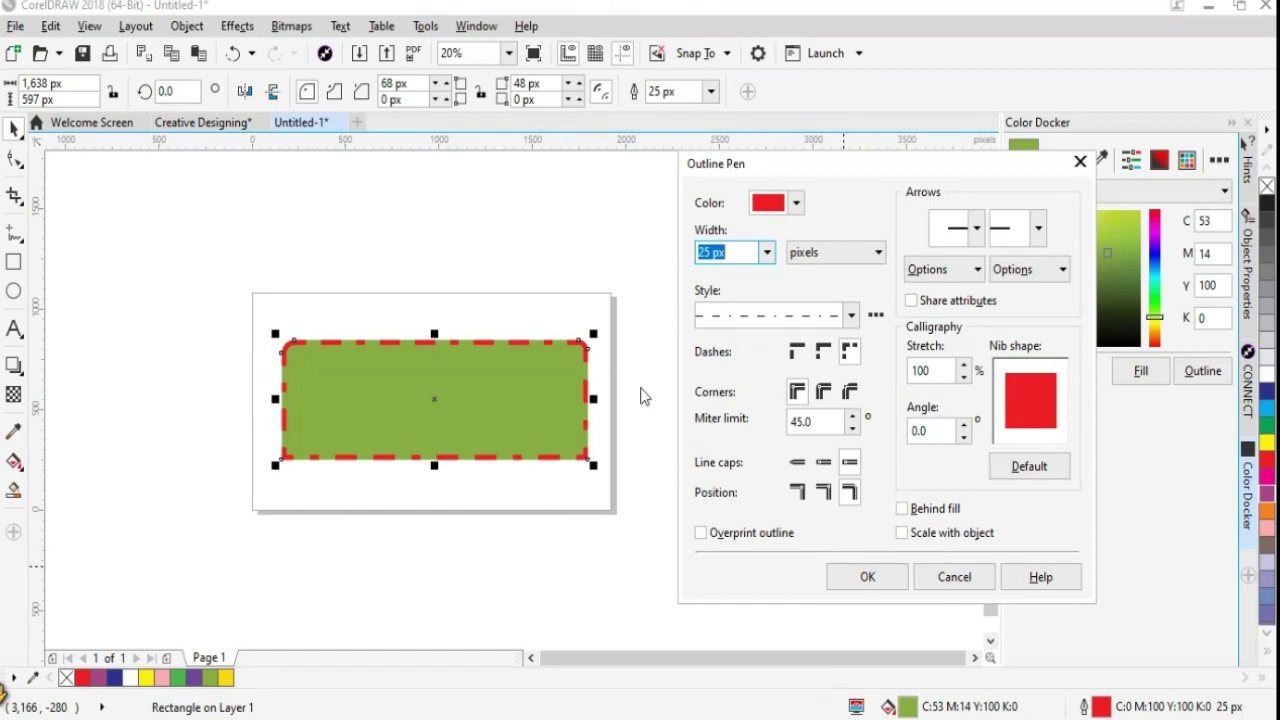
click(851, 315)
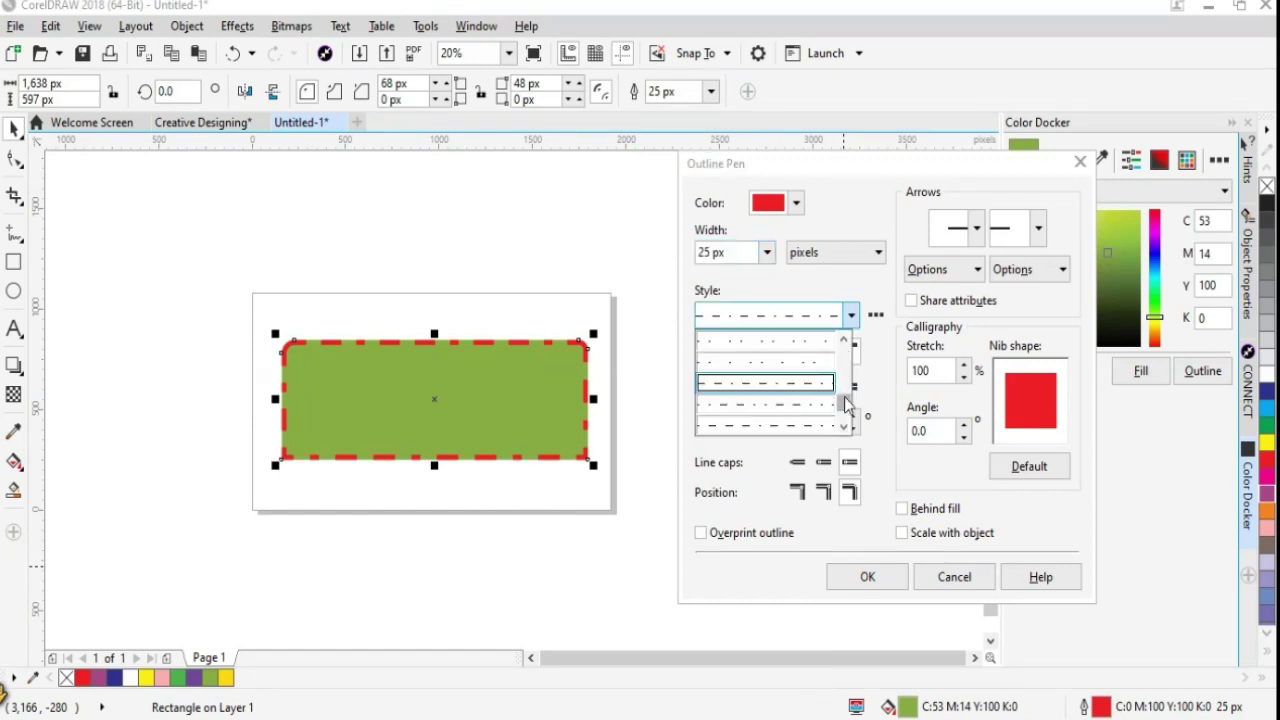
scroll(845, 395, down, 2)
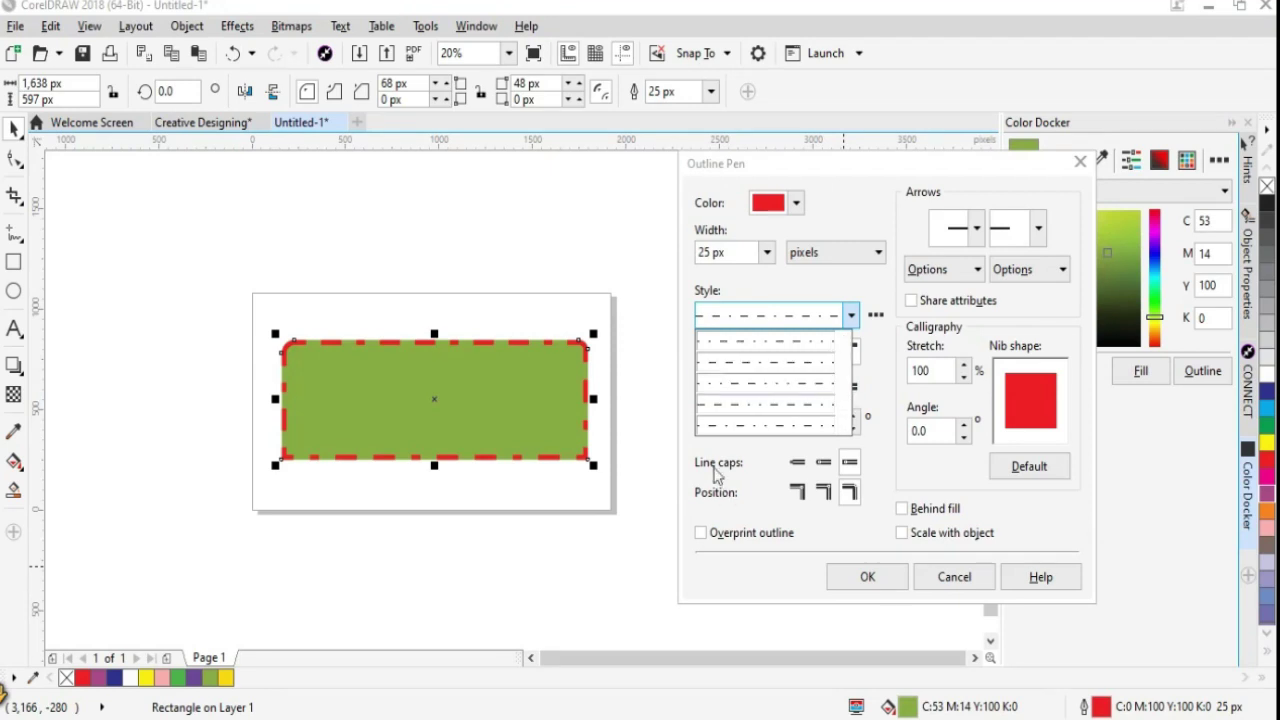
click(798, 465)
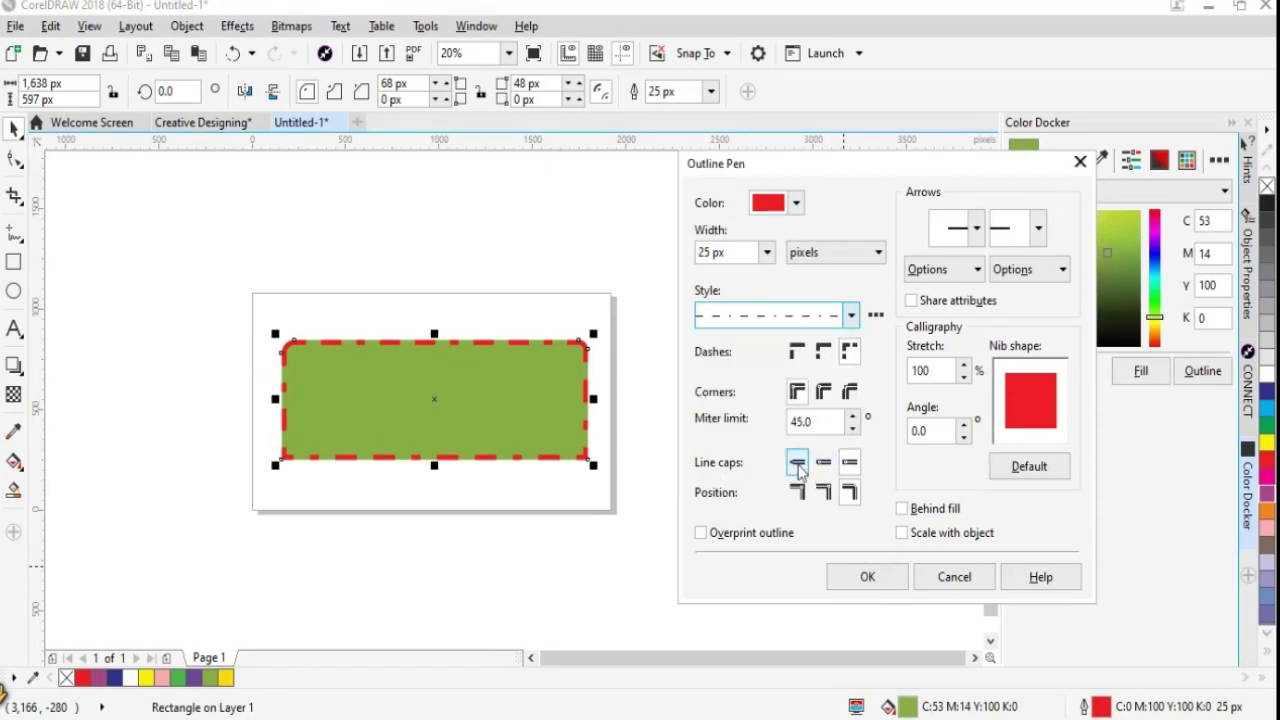
click(830, 463)
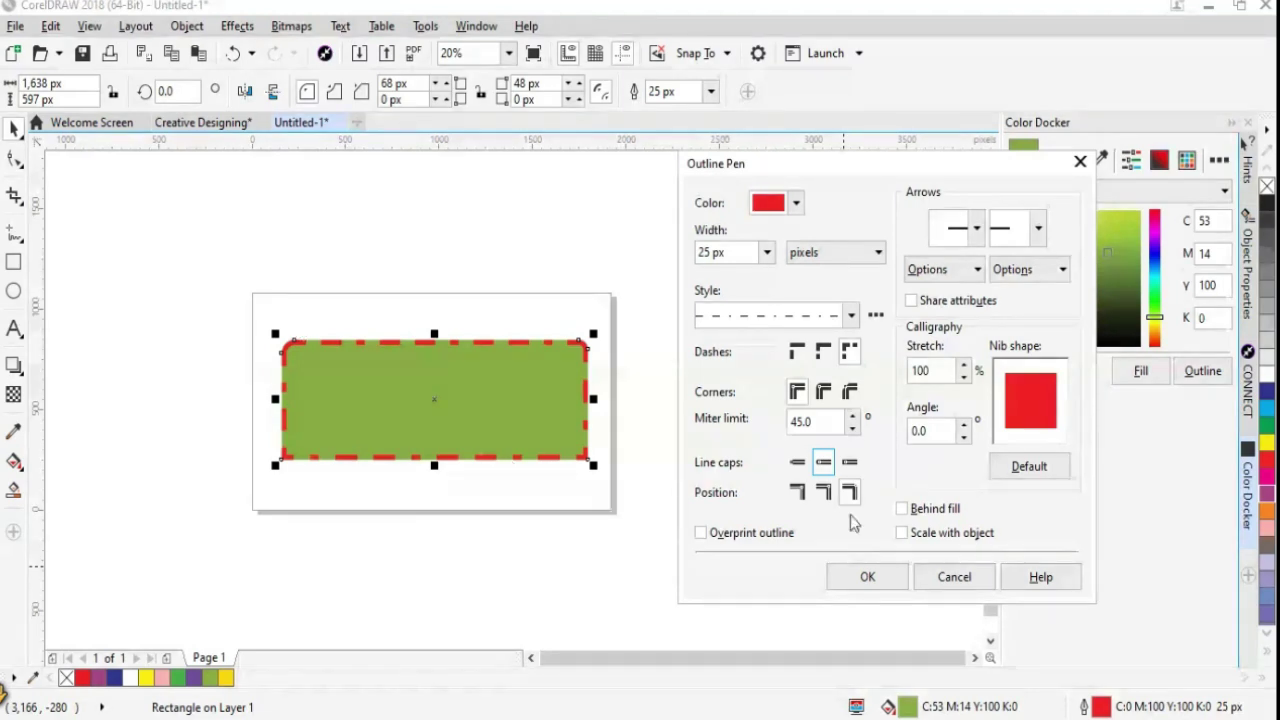
click(867, 577)
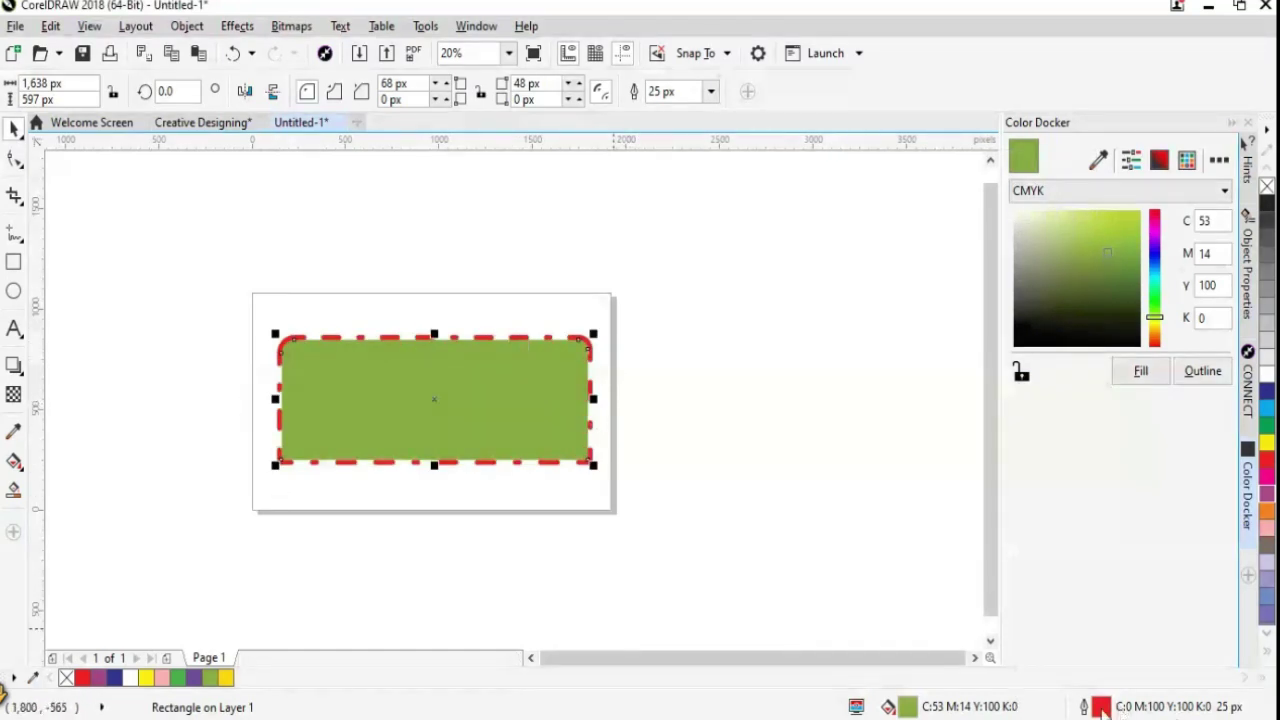
Change where the rectangle's outline sits relative to the shape's edge
key(F12)
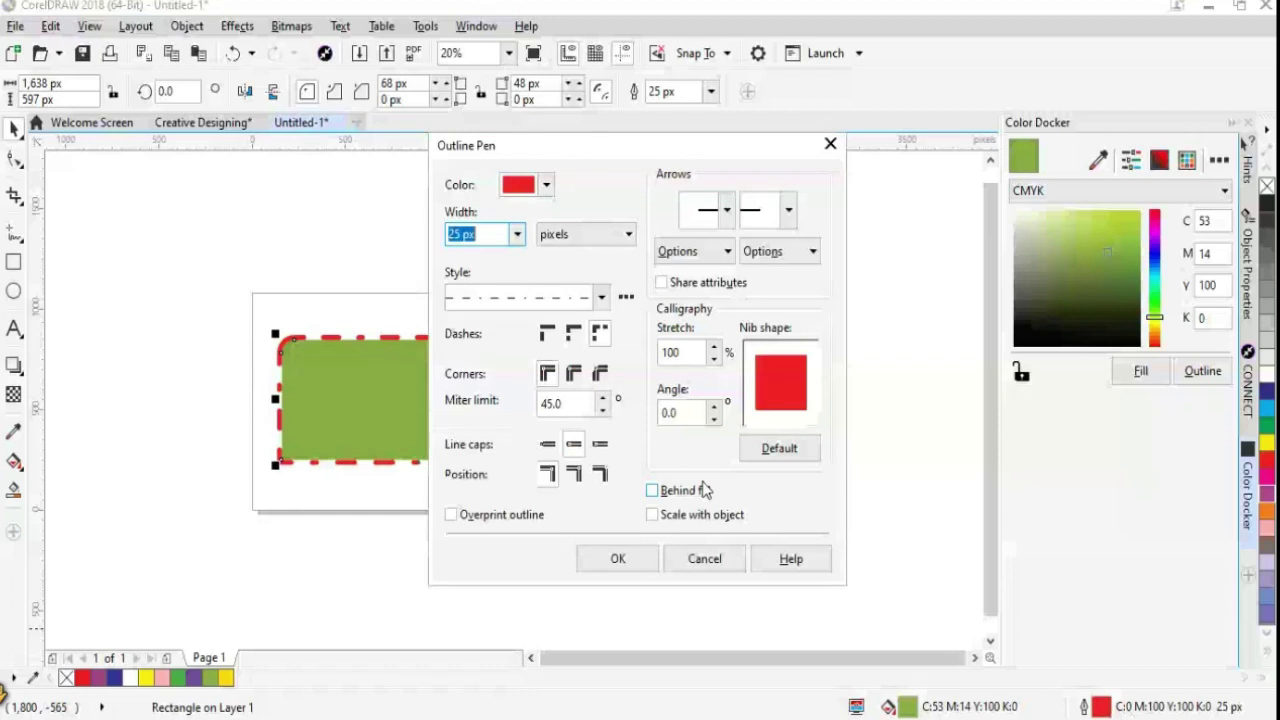
key(Return)
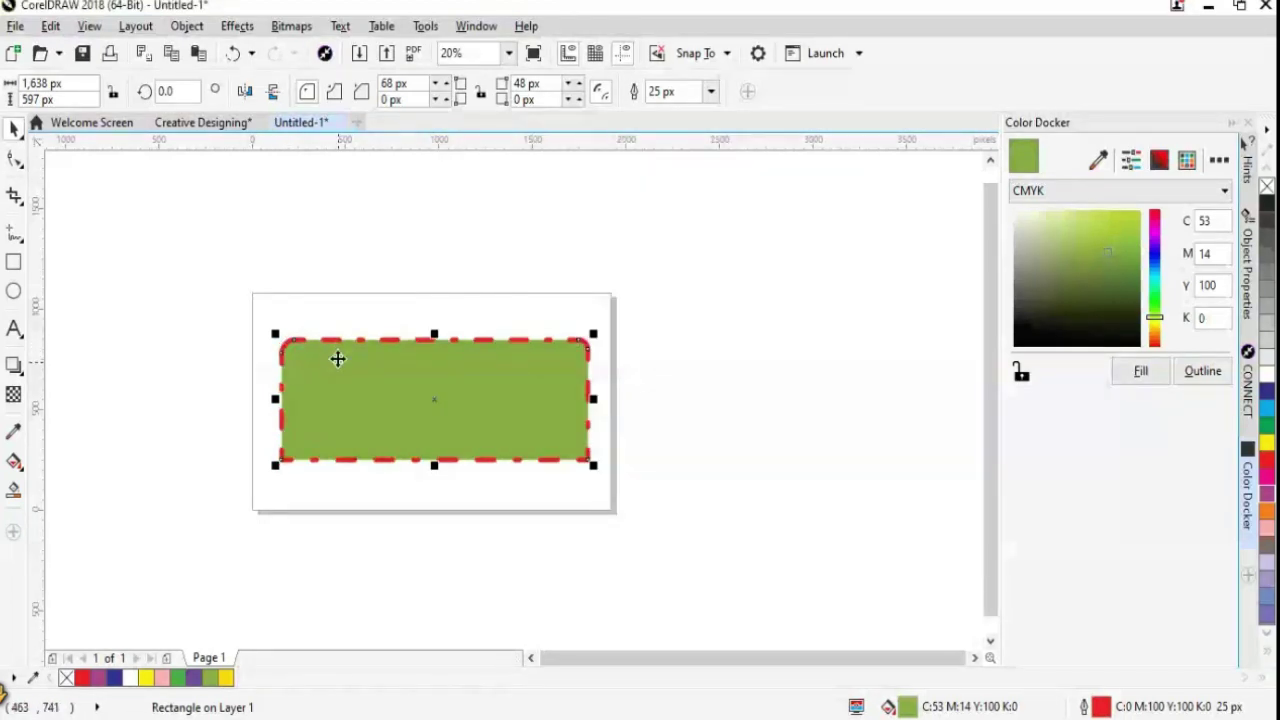
double_click(1100, 707)
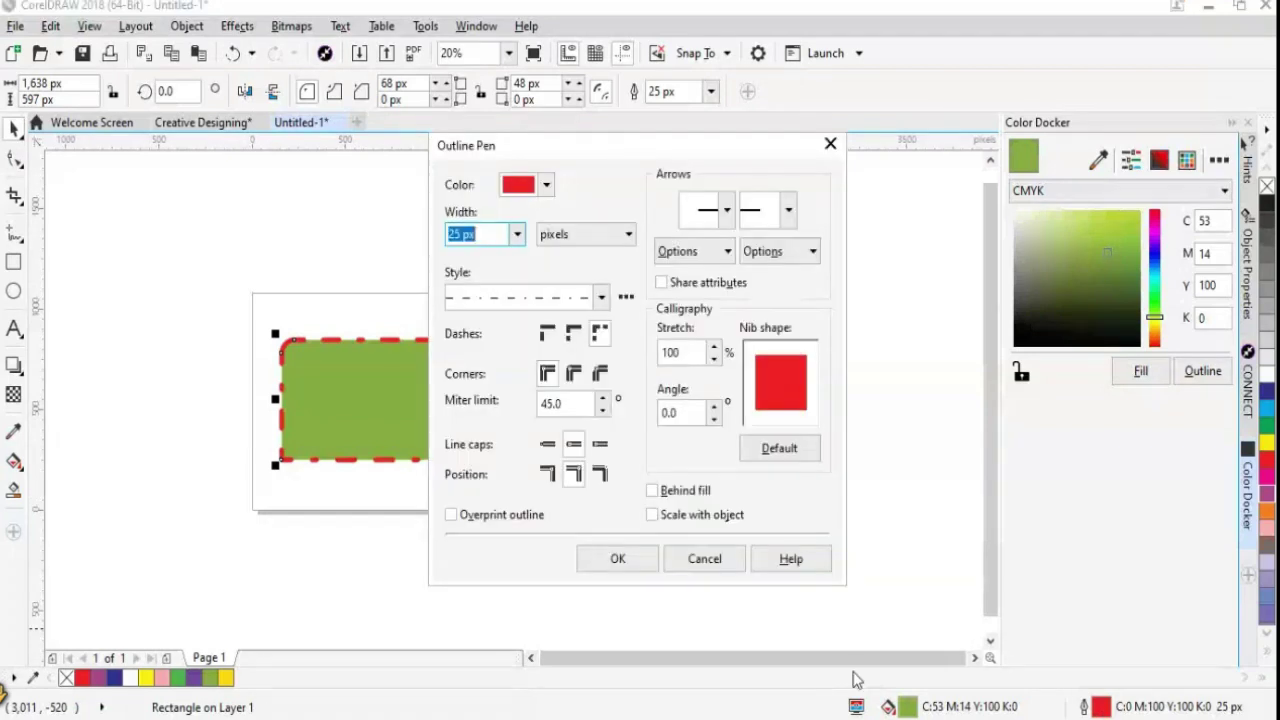
click(599, 476)
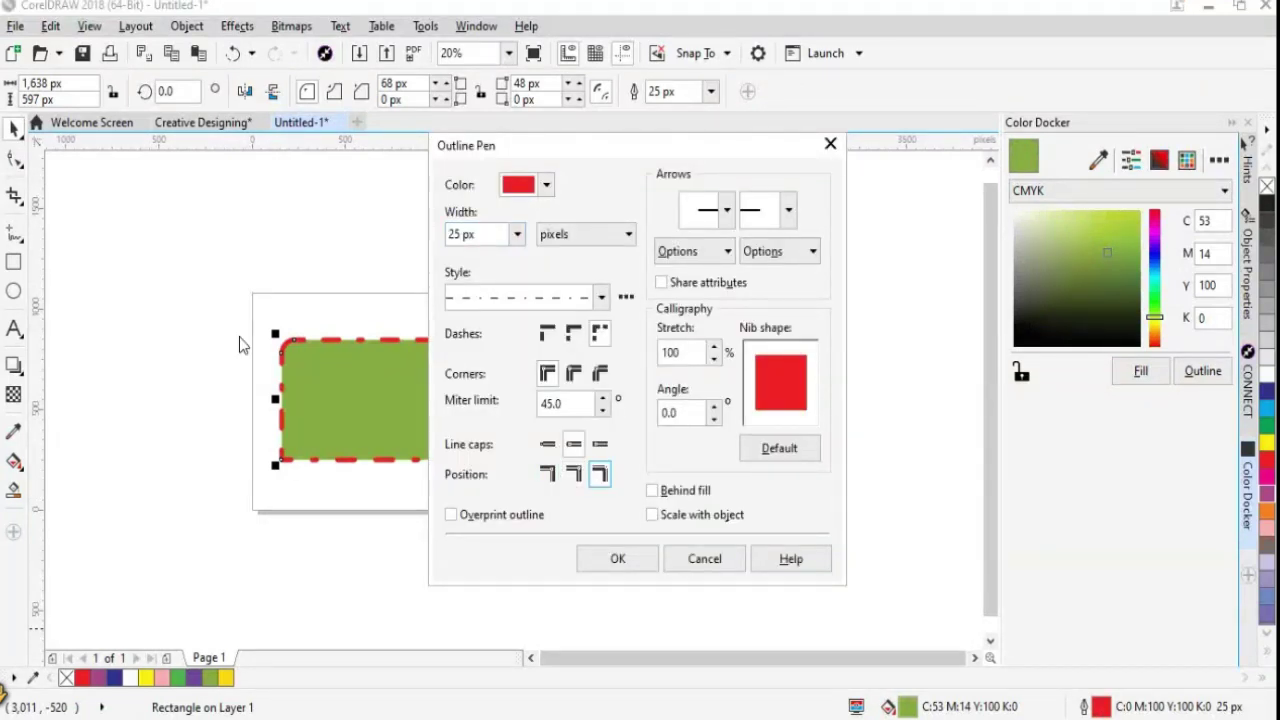
click(617, 559)
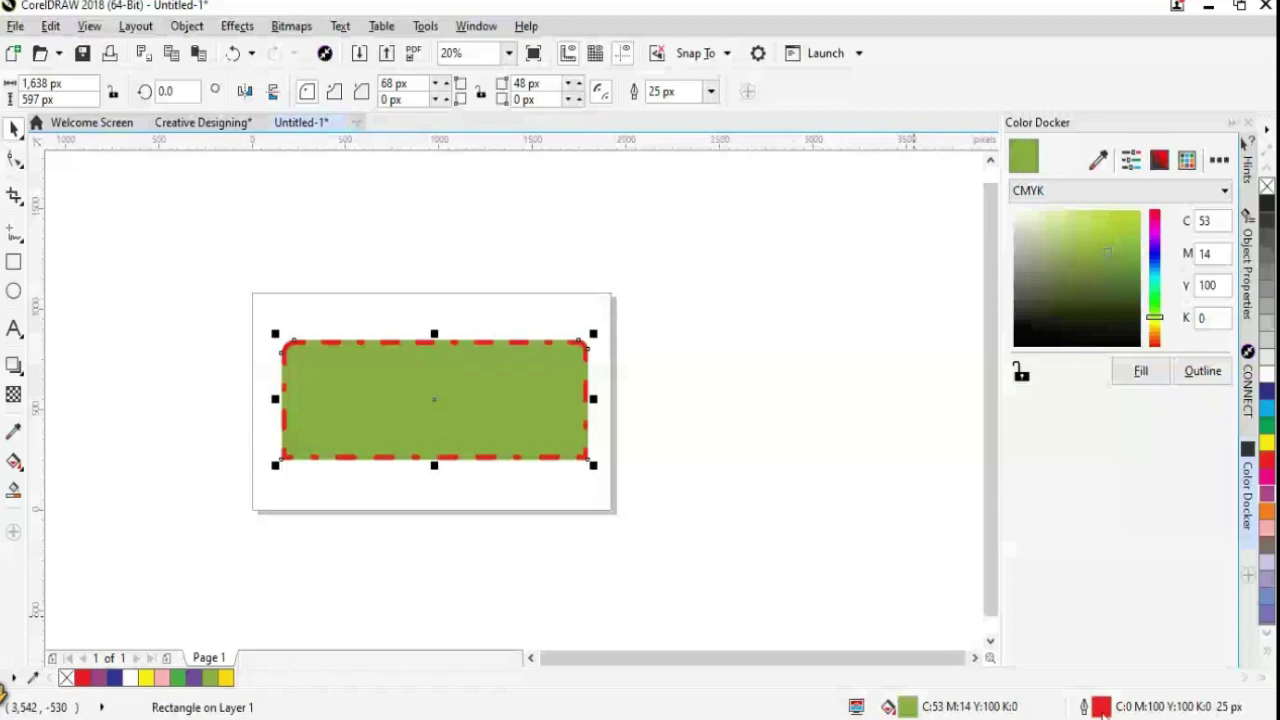
Review the outline's arrowhead options and close Outline Pen without changes
key(F12)
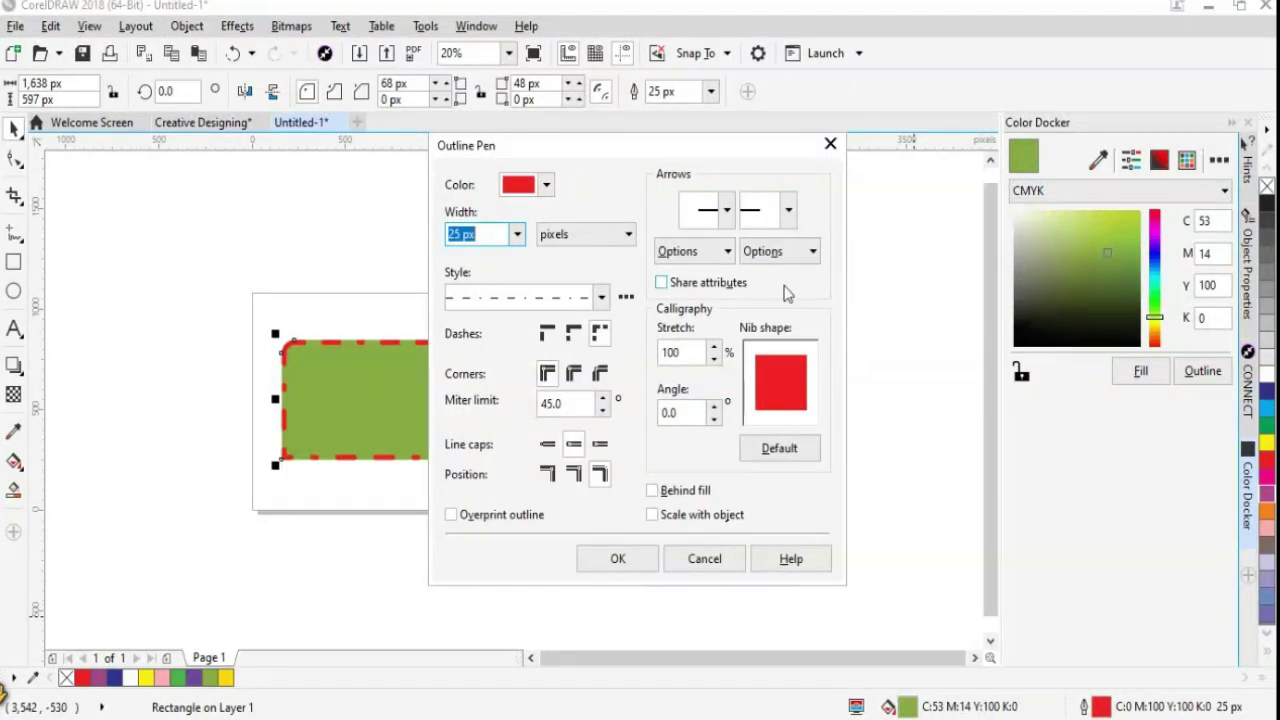
click(727, 251)
click(808, 251)
click(831, 145)
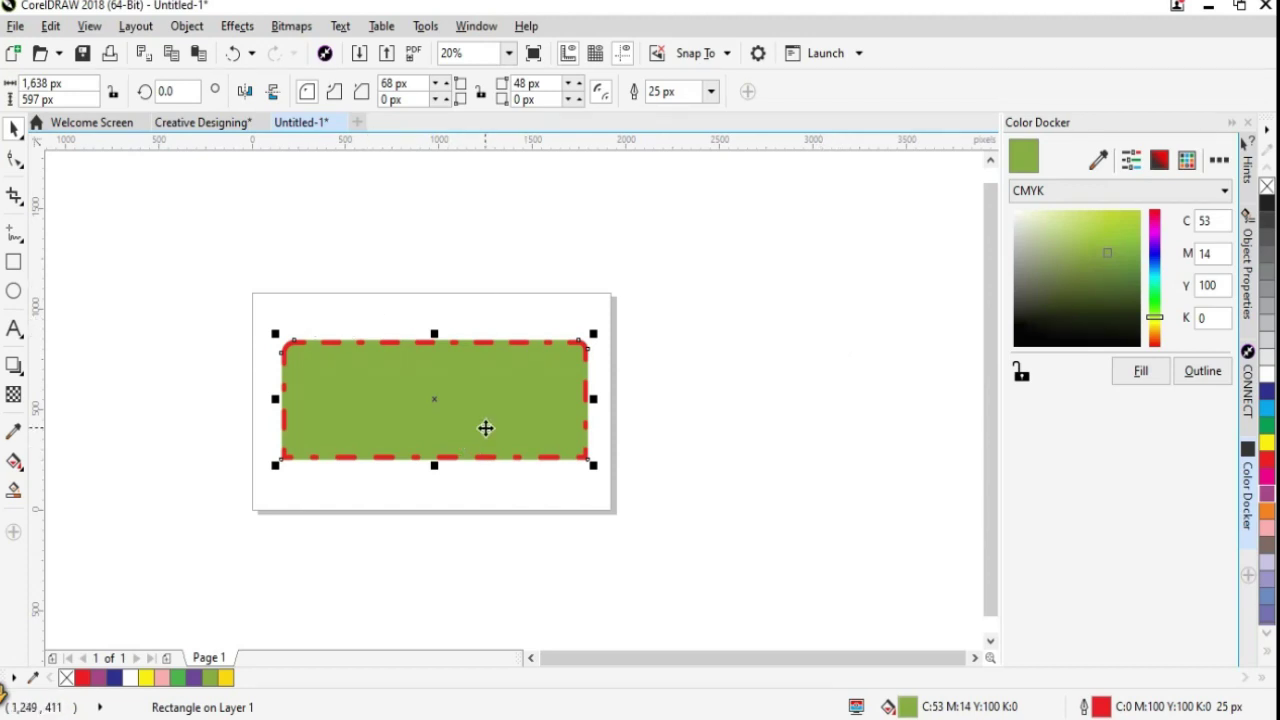
Move the green rectangle above the page and draw a circle over the page's left edge
drag(459, 419, 380, 245)
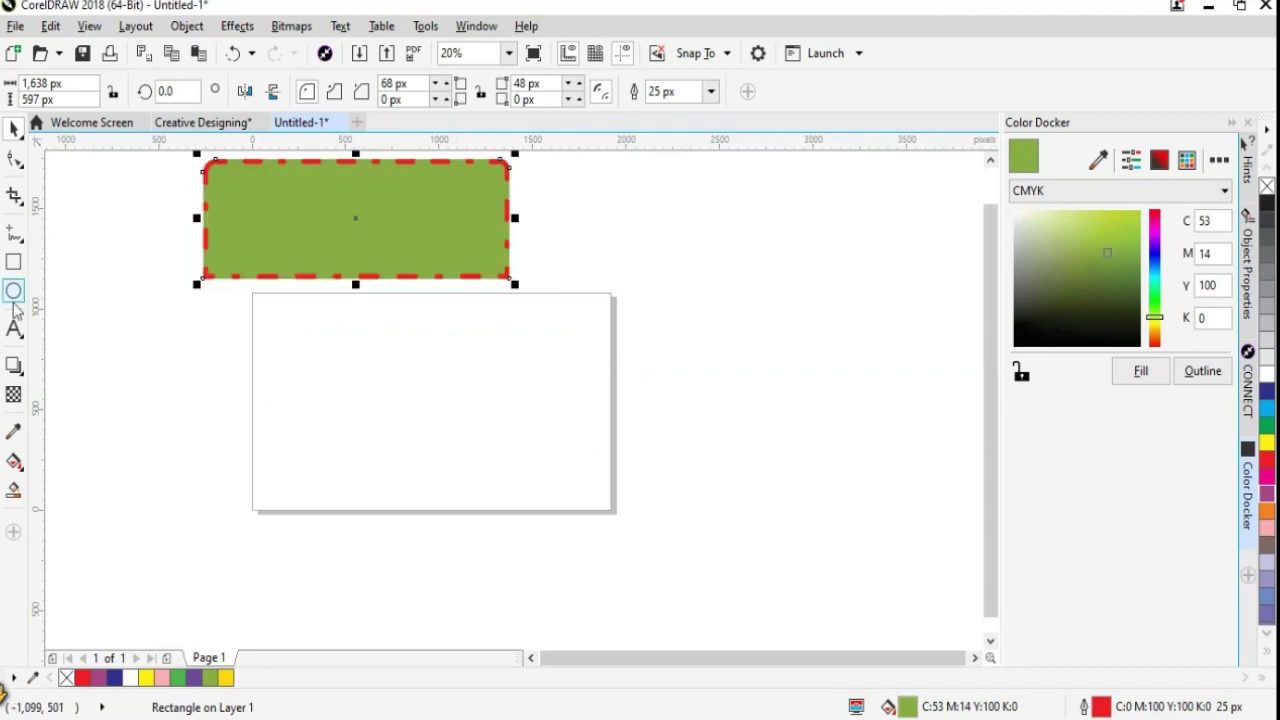
click(13, 291)
drag(389, 370, 534, 512)
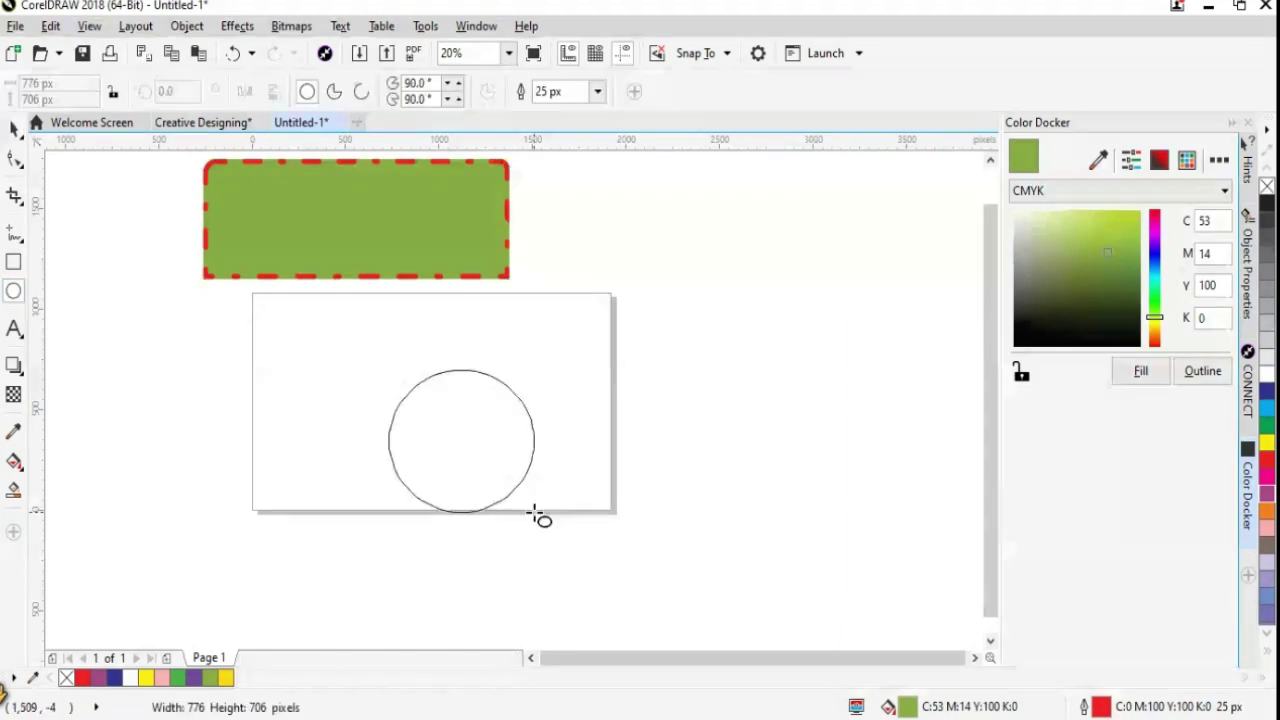
key(Delete)
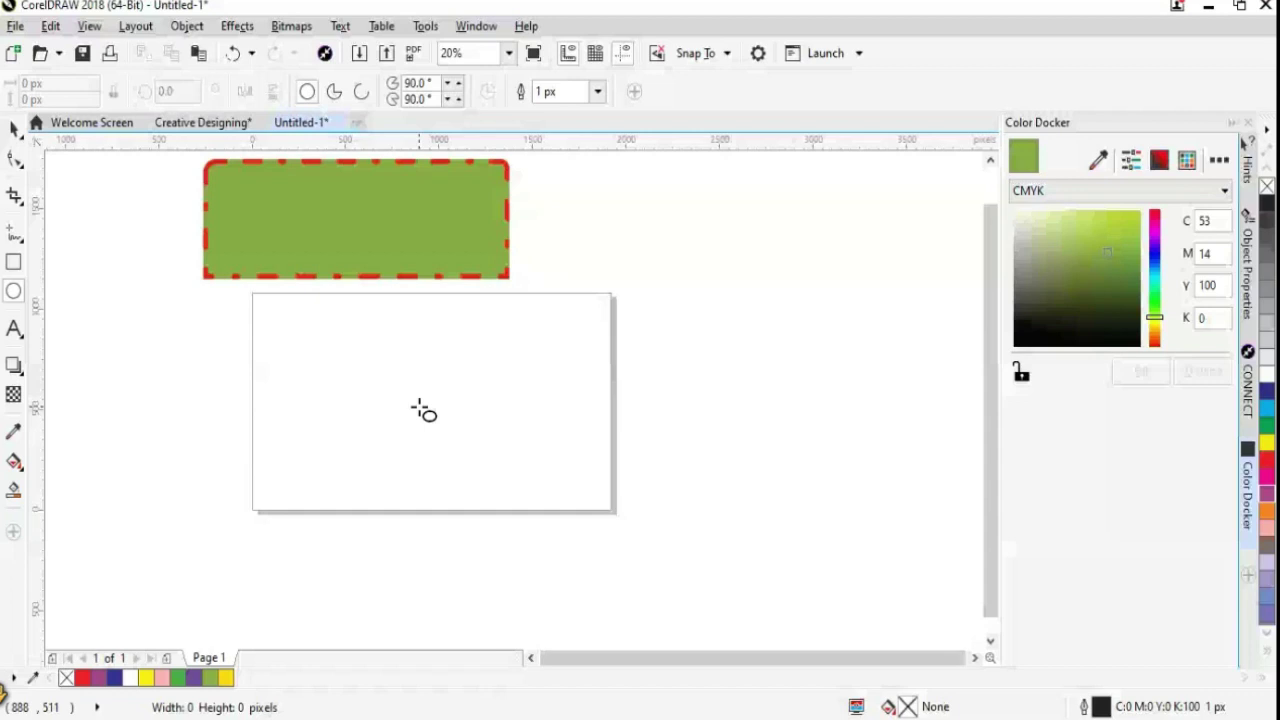
drag(420, 410, 418, 316)
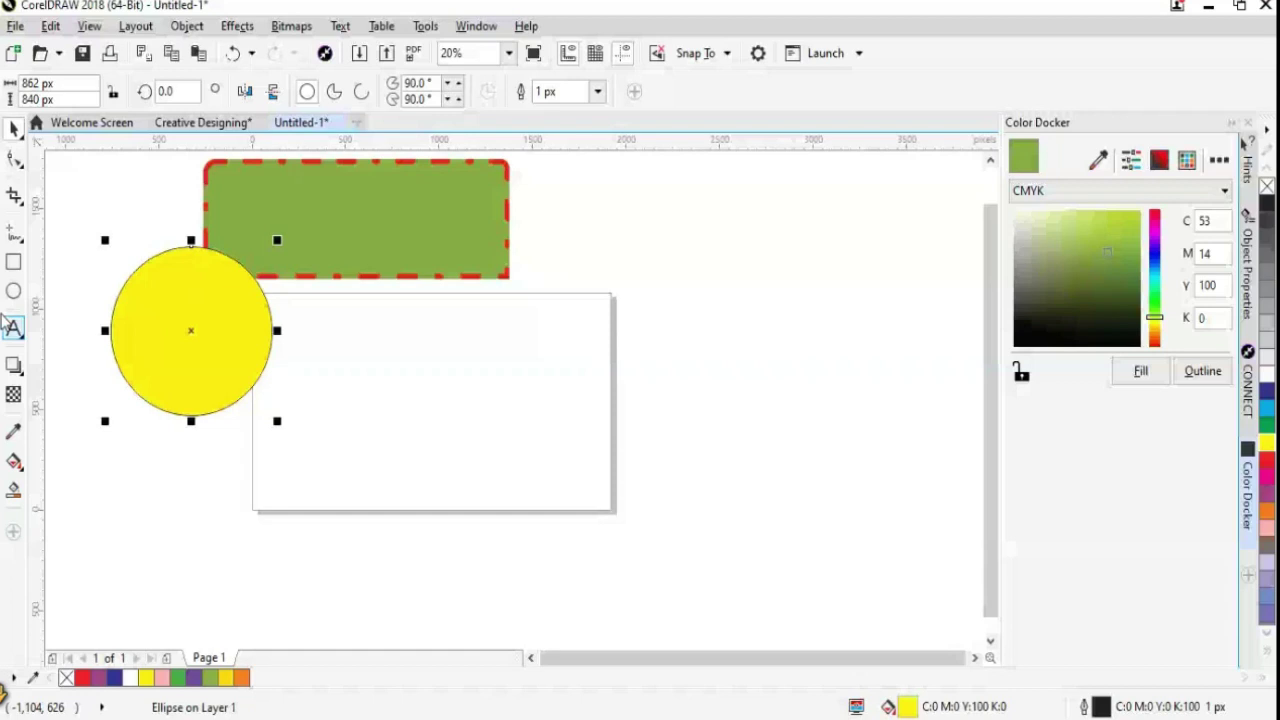
Add artistic text 'Creative Designing' on the page and select it
click(20, 337)
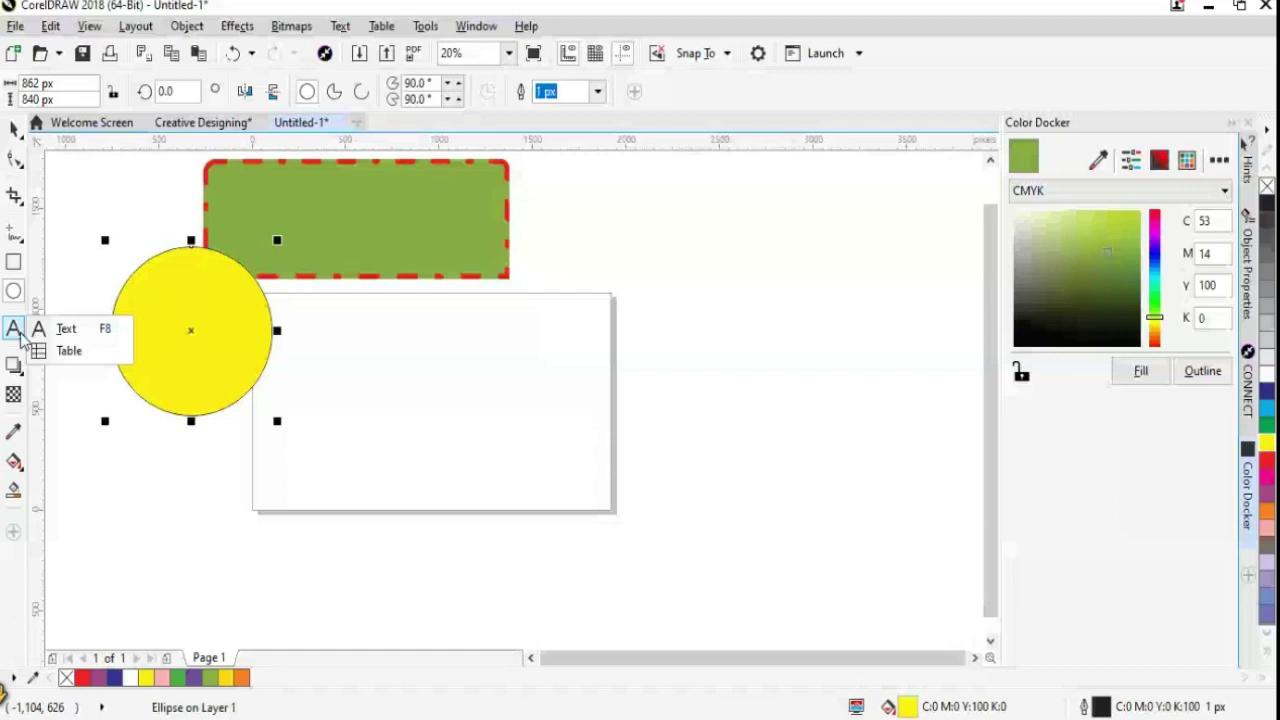
click(66, 328)
click(355, 375)
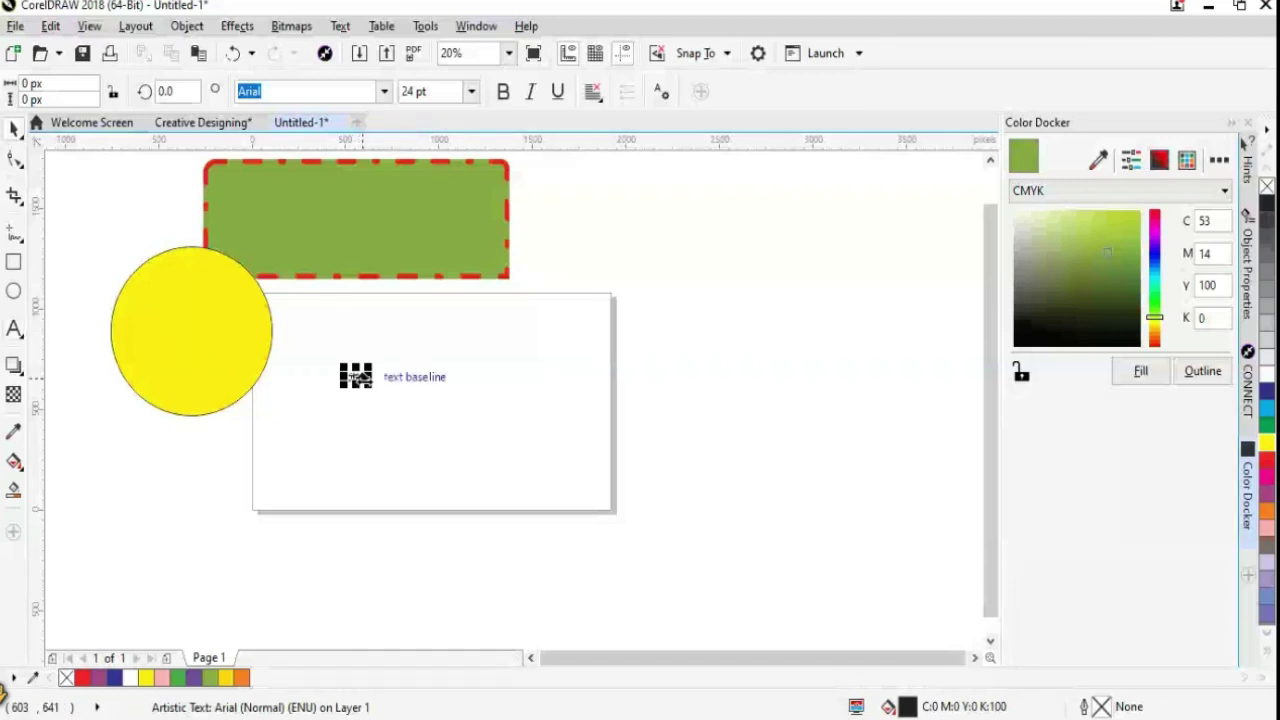
key(ctrl+z)
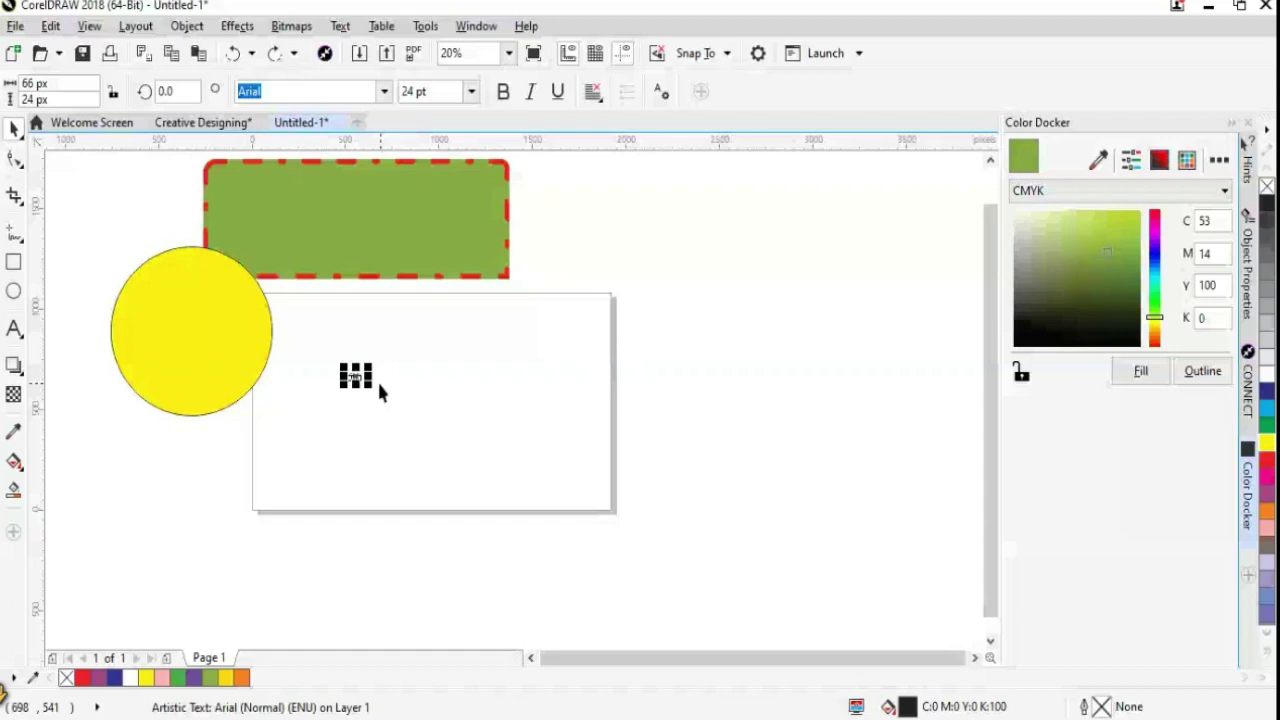
key(ctrl+shift+z)
key(BackSpace)
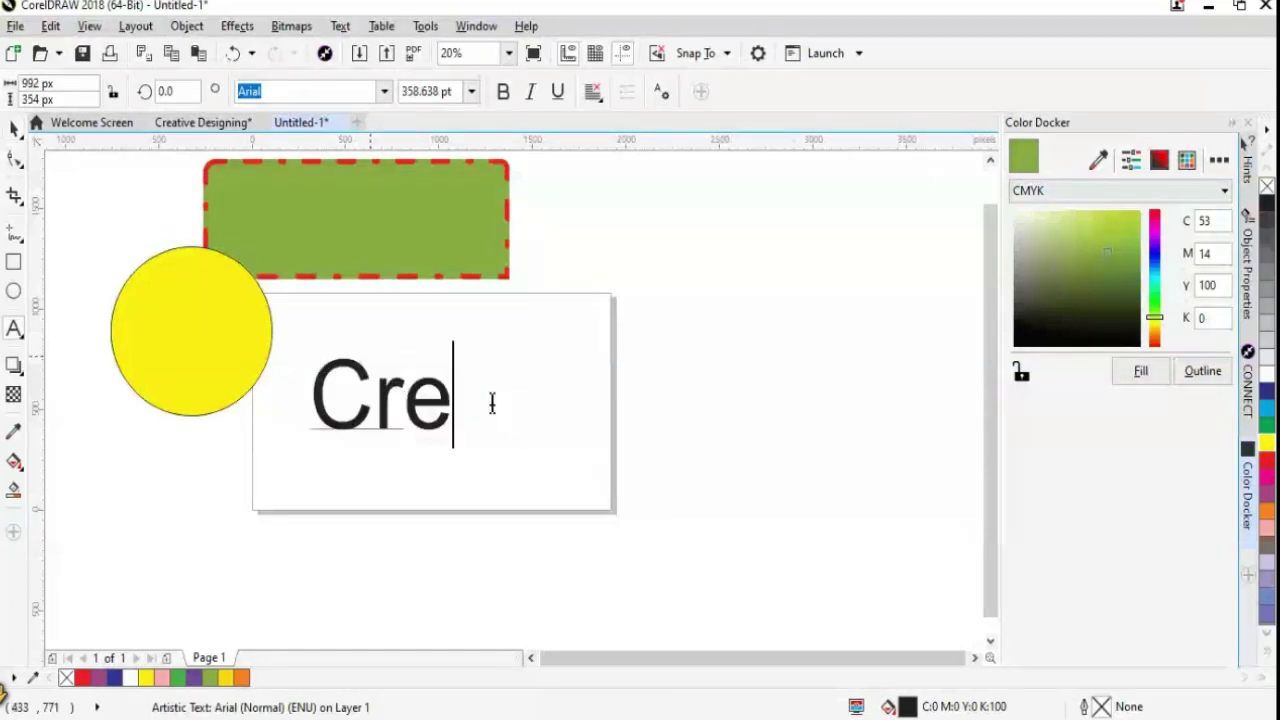
key(BackSpace)
text(ea)
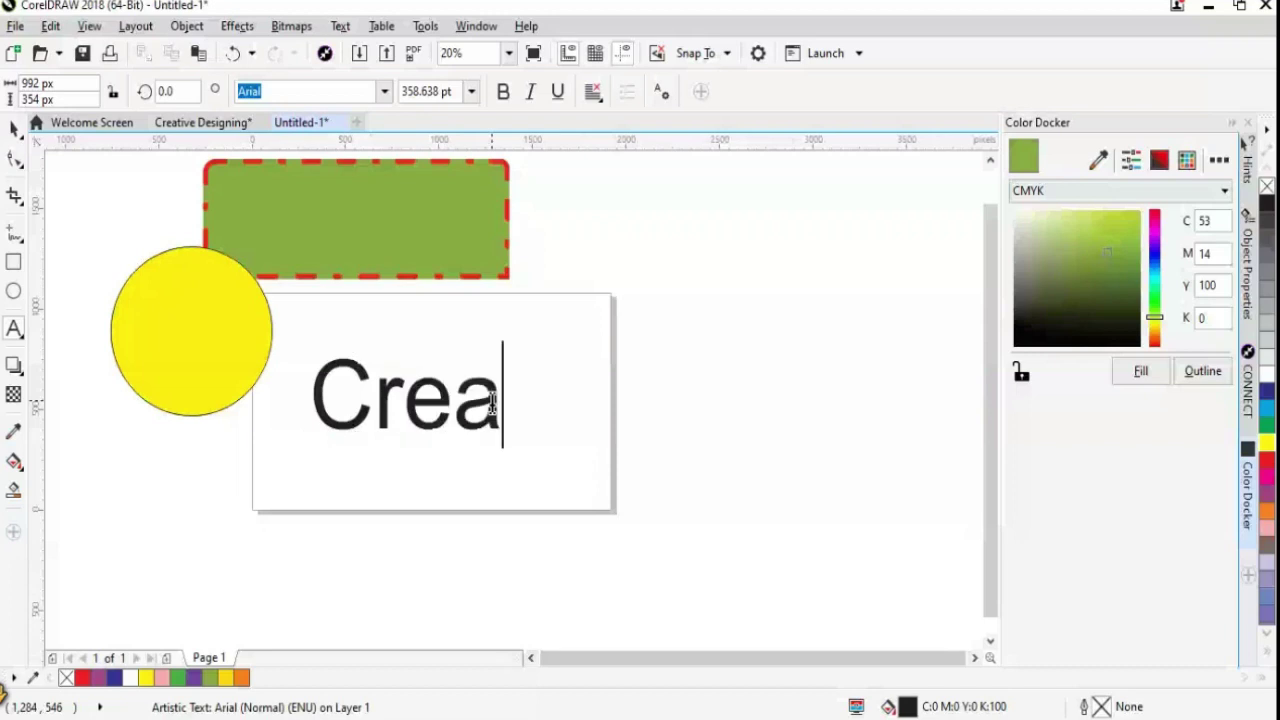
text(tive D)
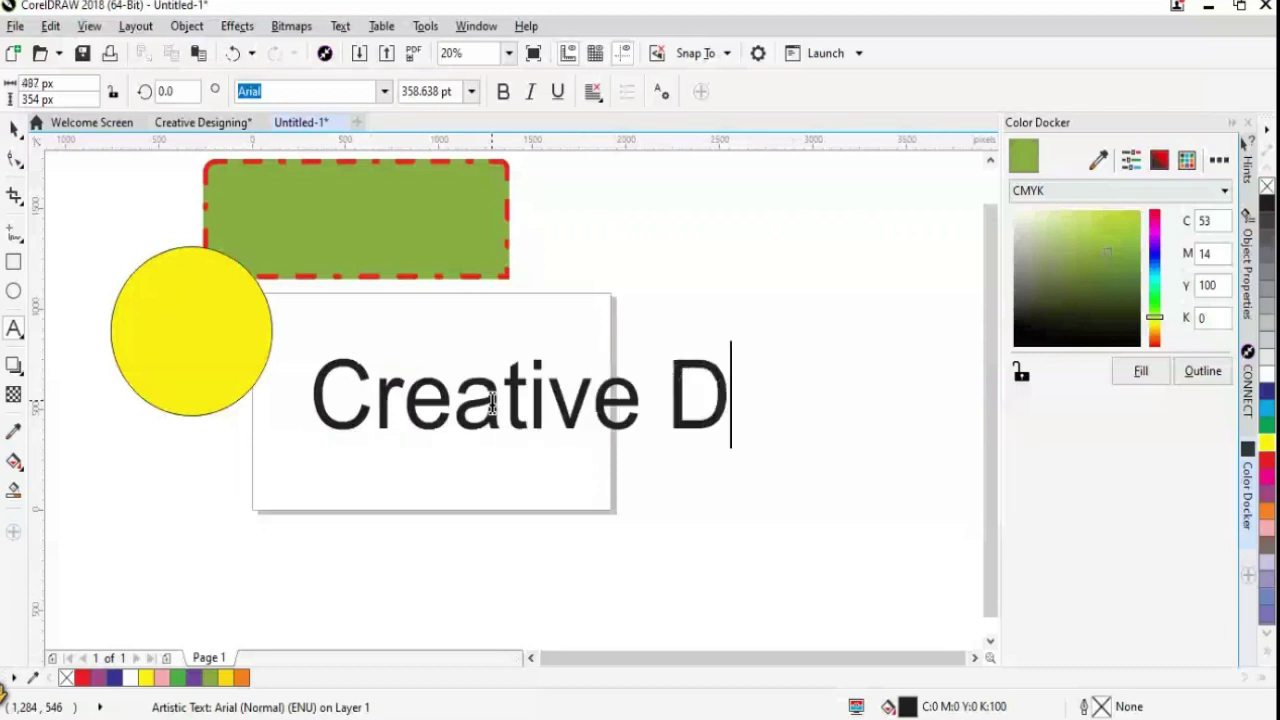
text(esi)
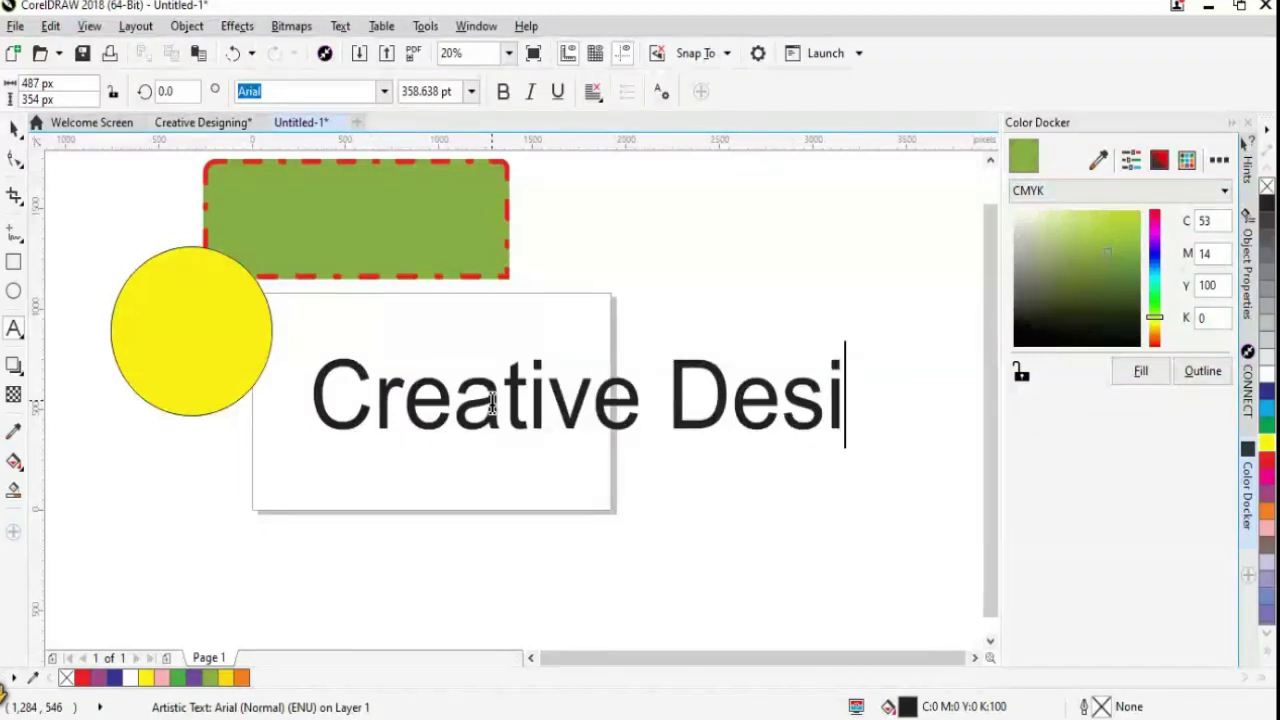
text(gning)
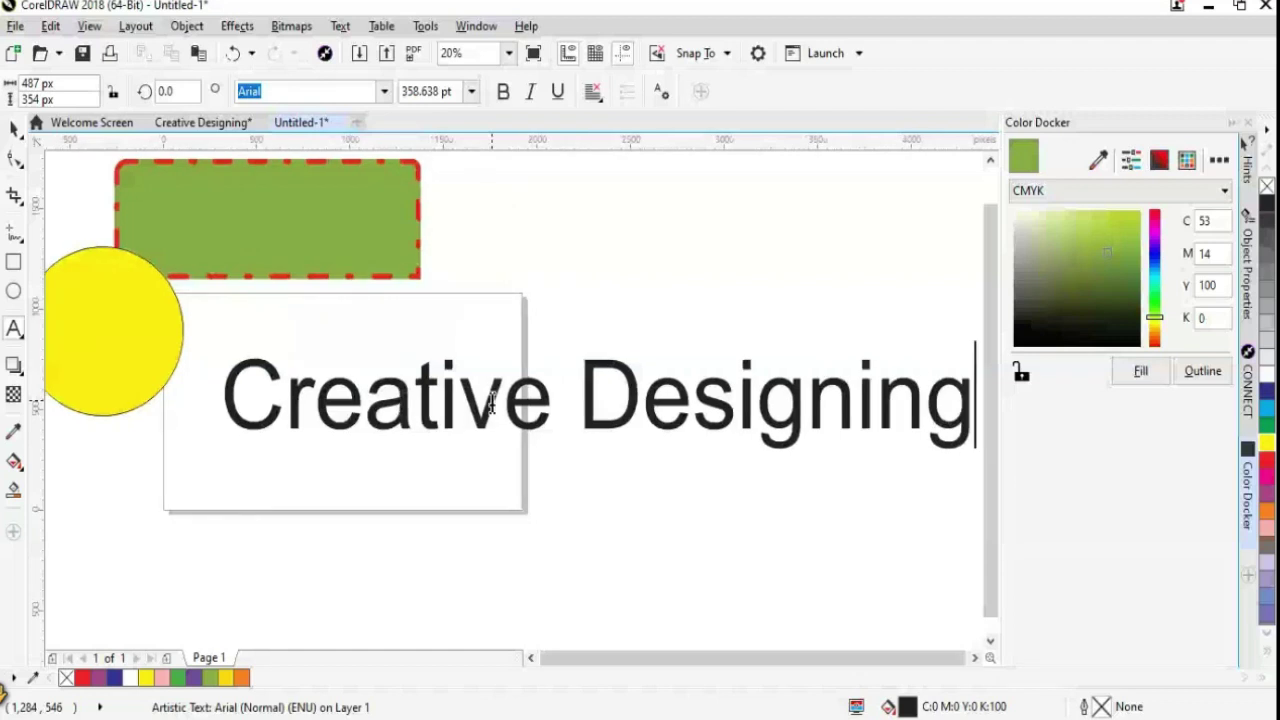
key(ctrl+space)
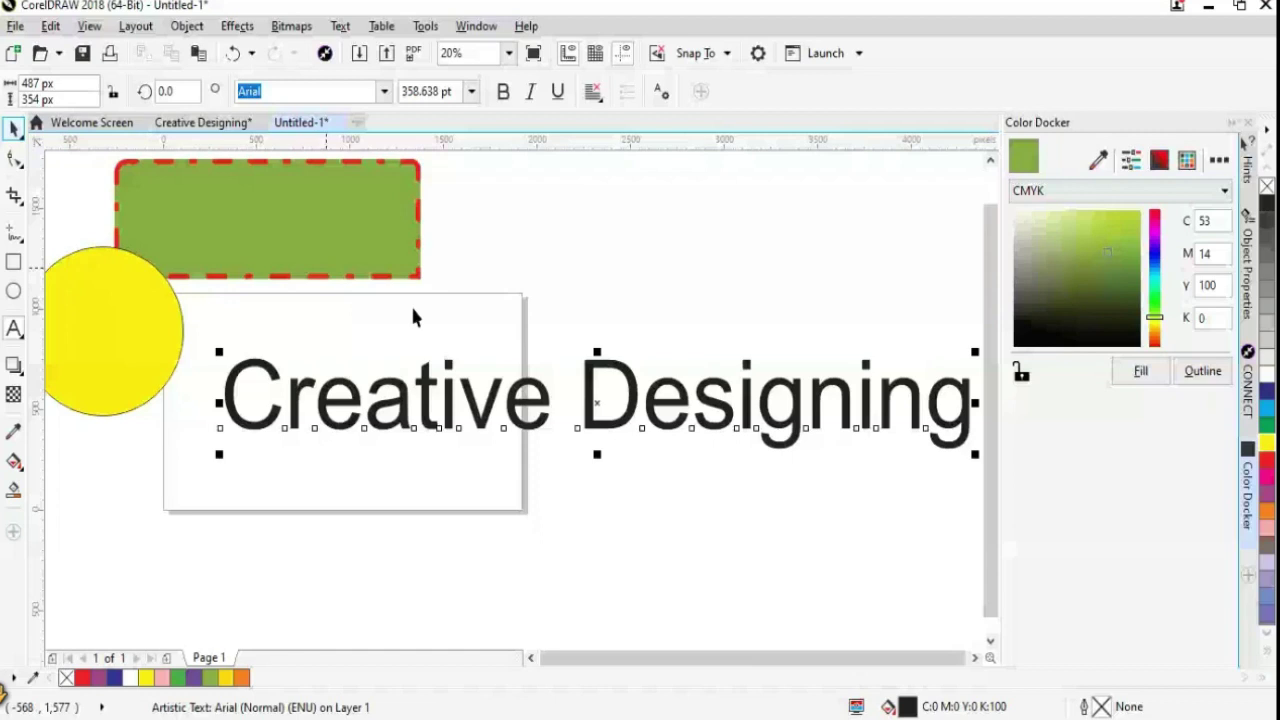
Shrink the title to 138.205 pt and set it in Britannic Bold
key(ctrl+z)
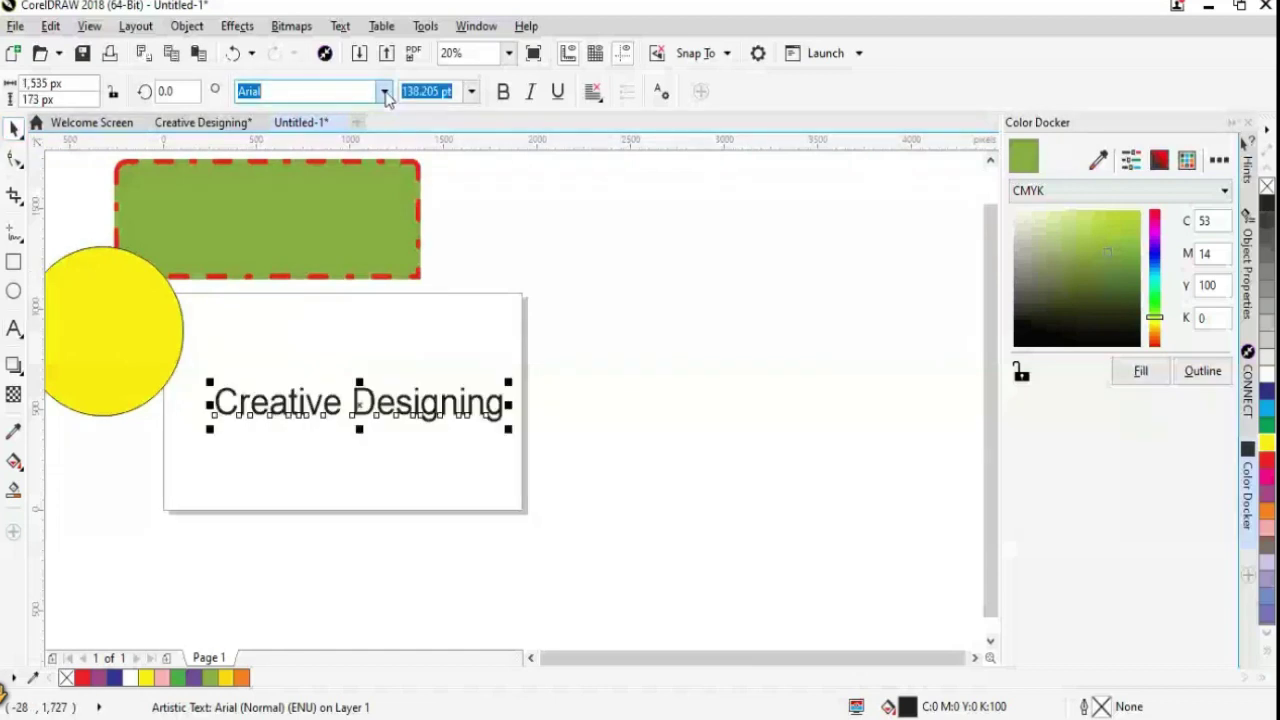
click(384, 91)
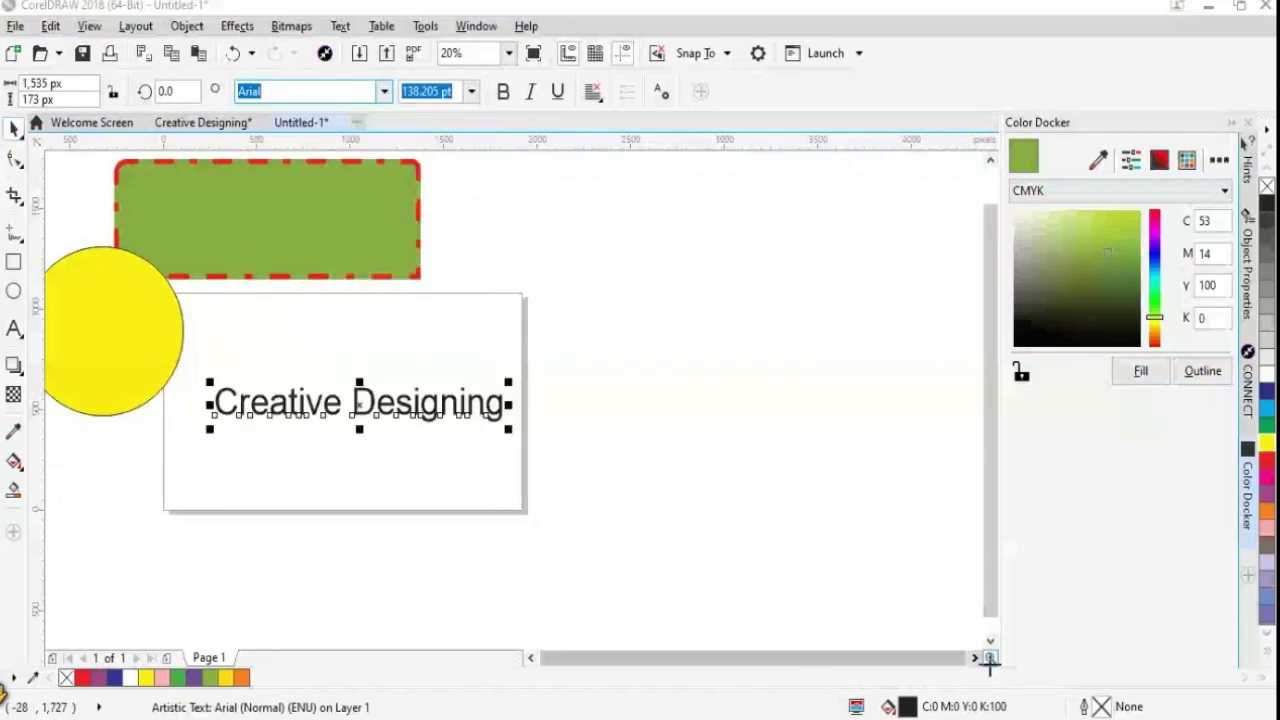
click(975, 658)
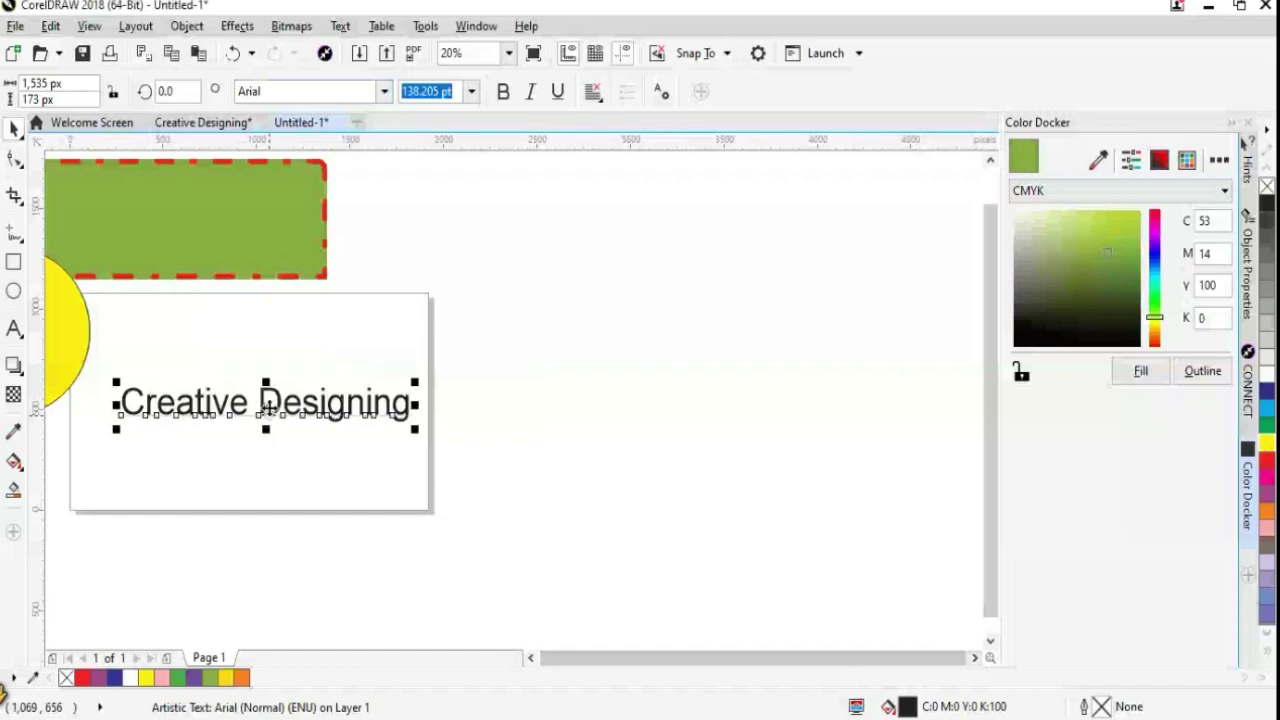
click(384, 91)
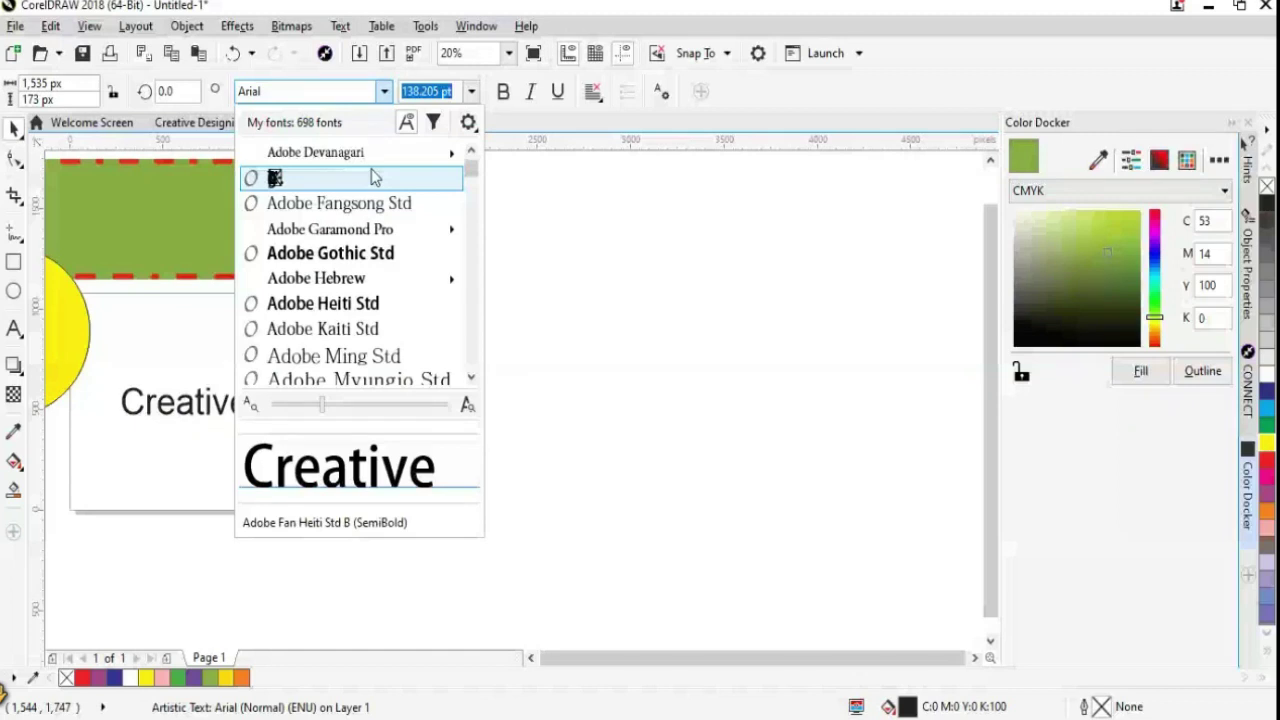
scroll(370, 283, down, 1)
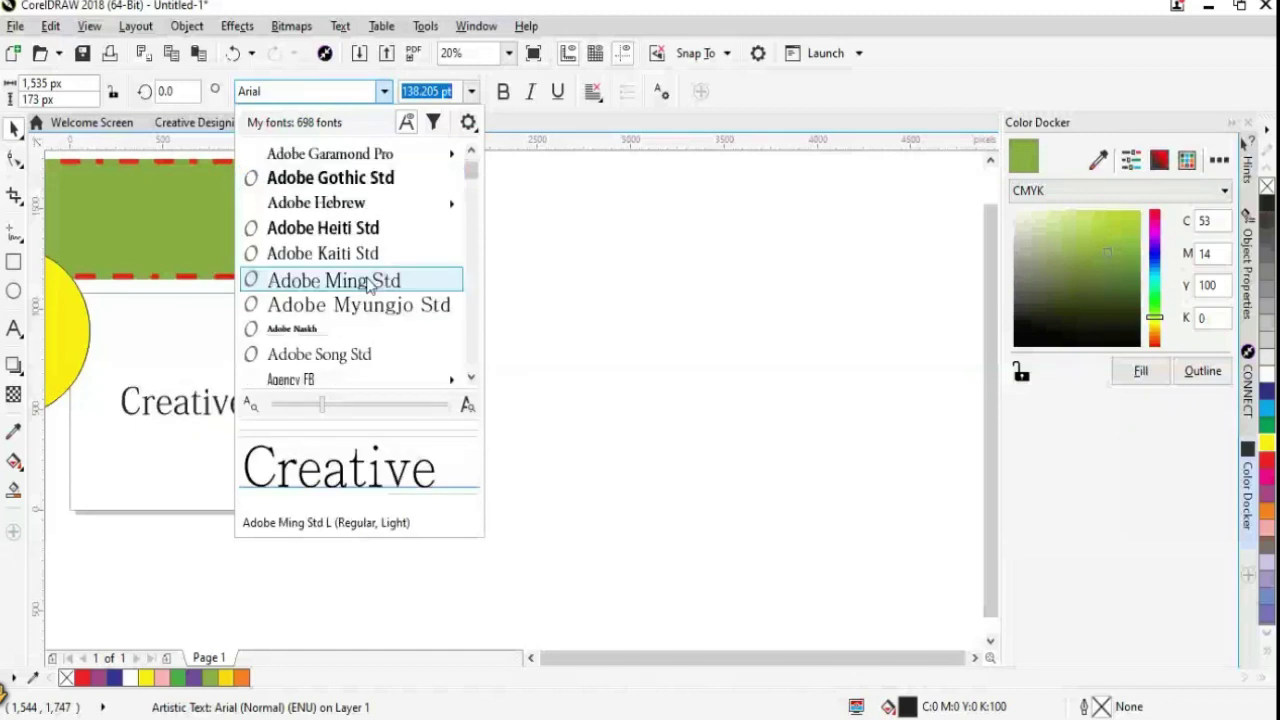
scroll(370, 283, down, 2)
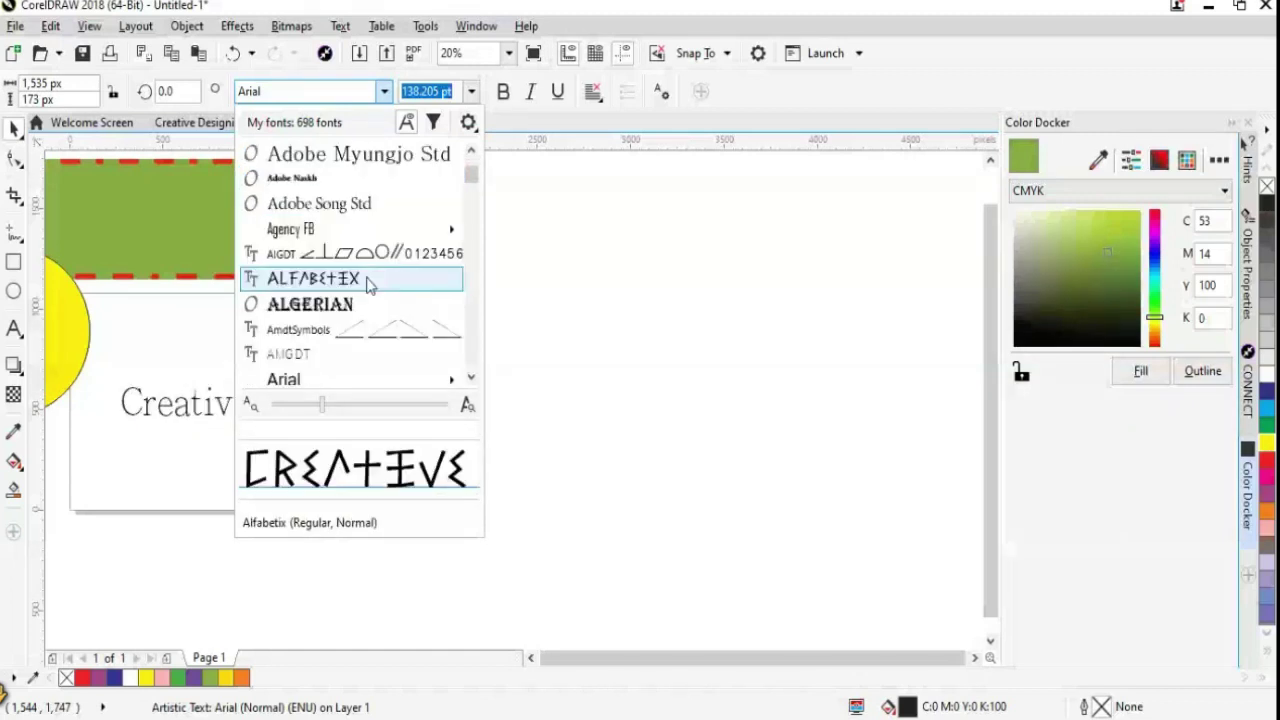
scroll(370, 283, down, 3)
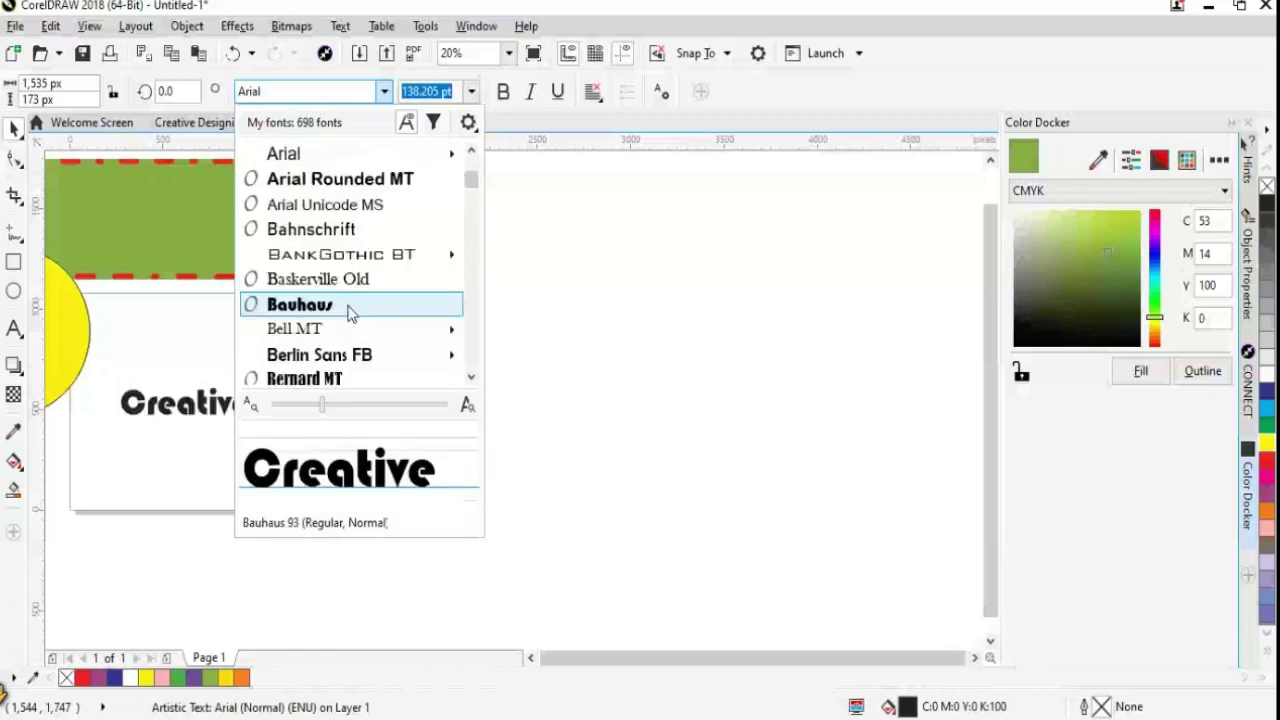
scroll(350, 313, down, 3)
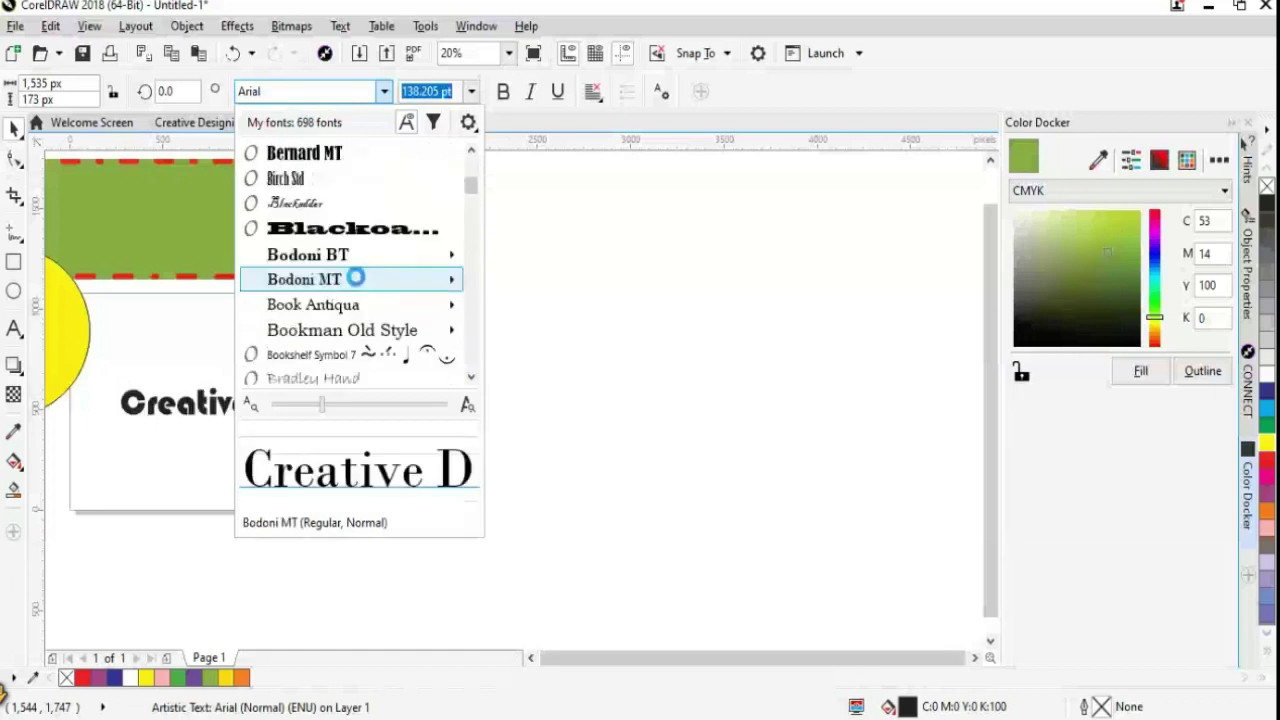
scroll(355, 279, down, 1)
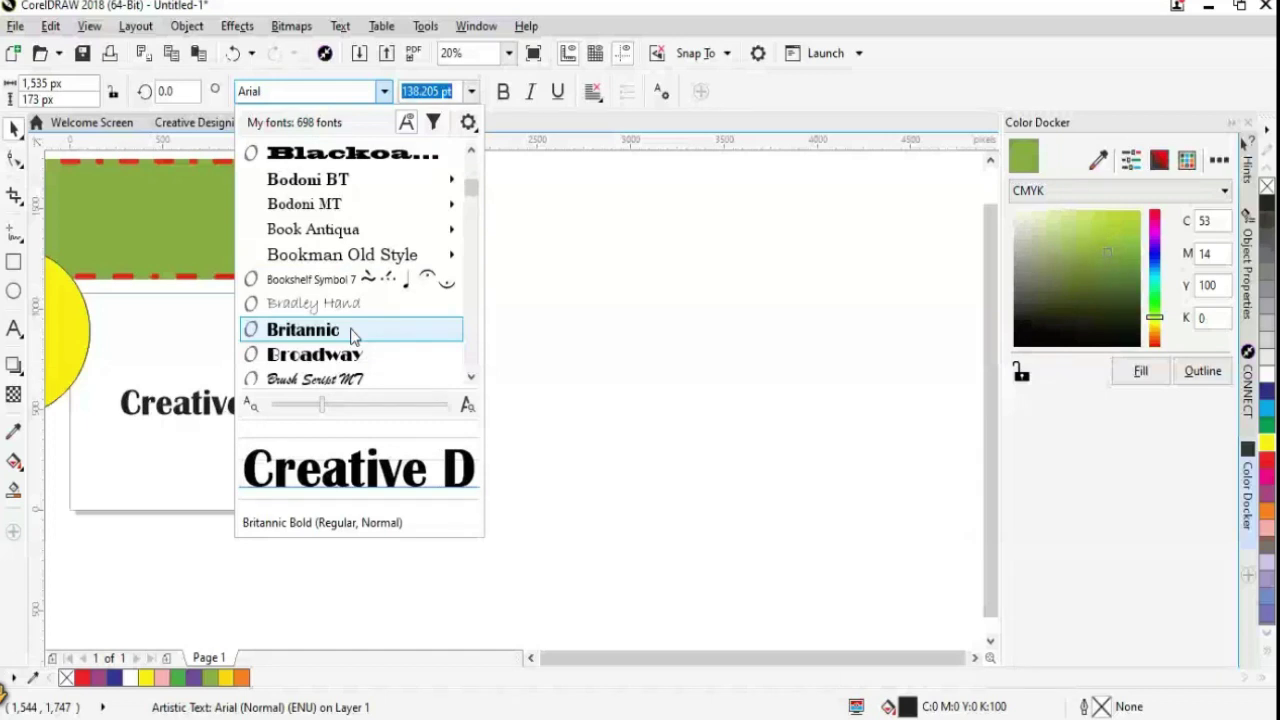
click(351, 330)
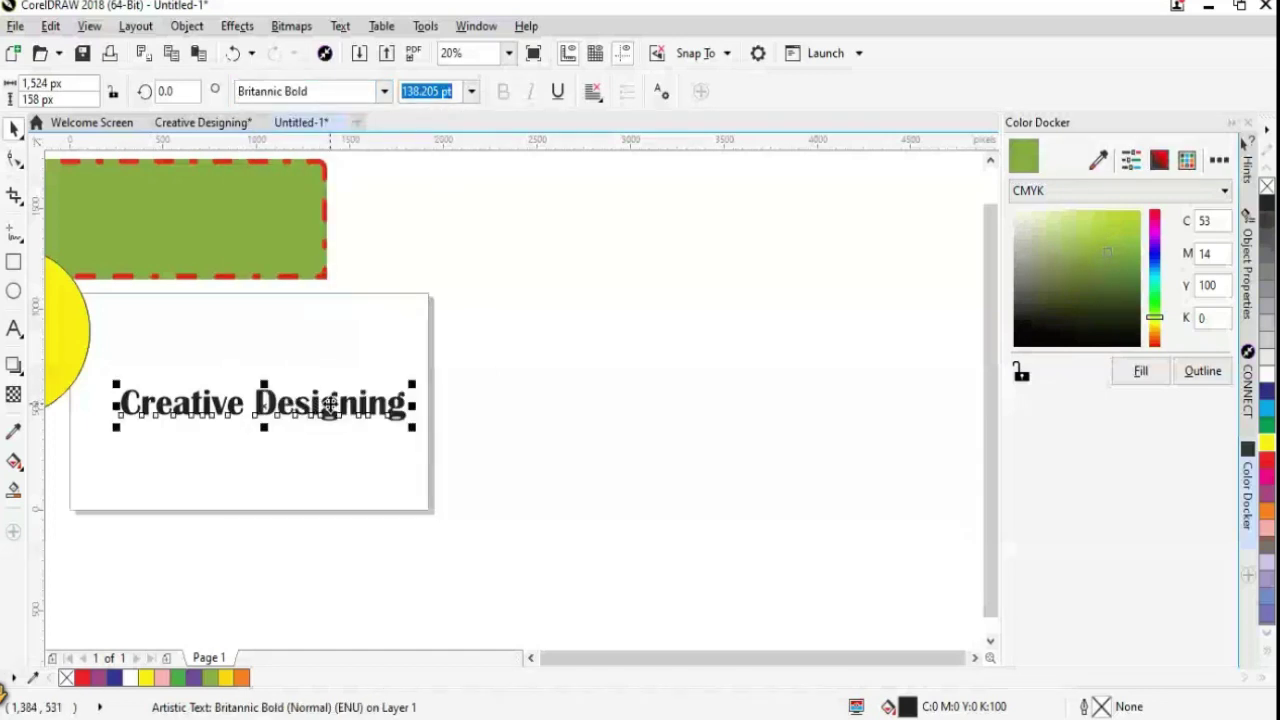
Nudge the heading slightly left, then deselect and reselect it
drag(330, 403, 327, 404)
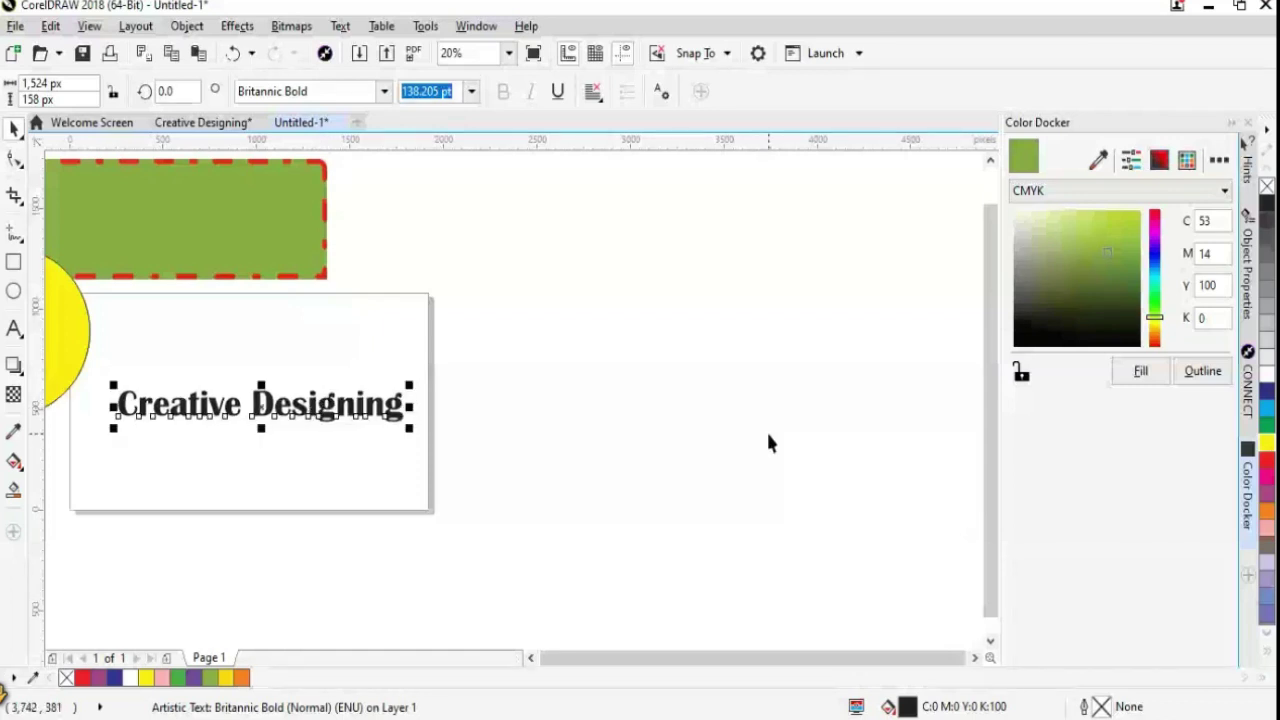
click(548, 475)
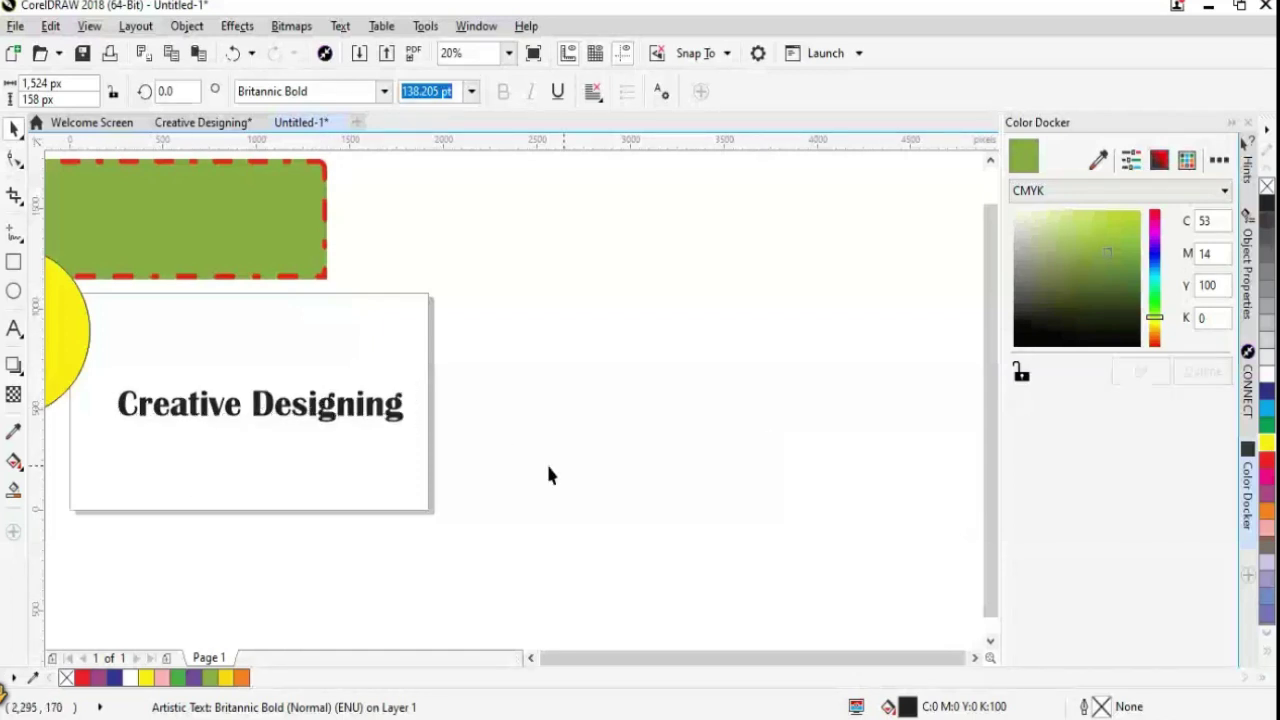
click(300, 404)
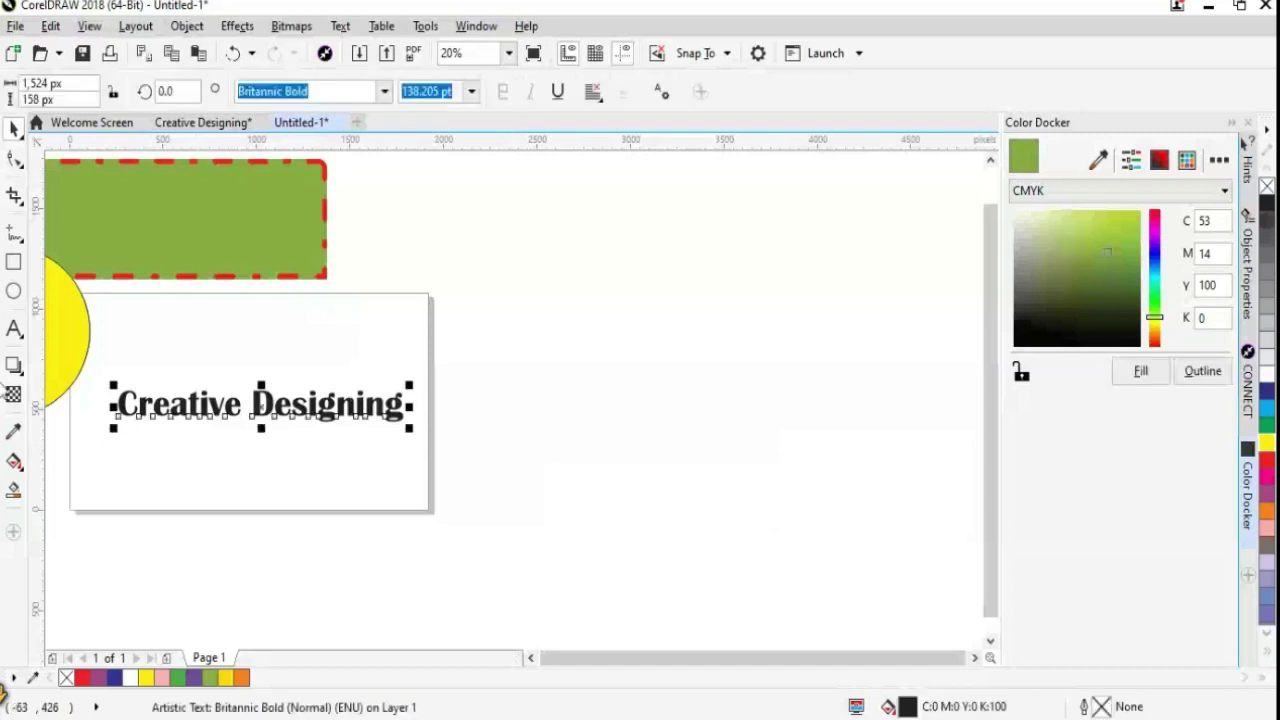
Replace the heading with new Arial text 'Creative', enlarged to about 178 pt
key(Delete)
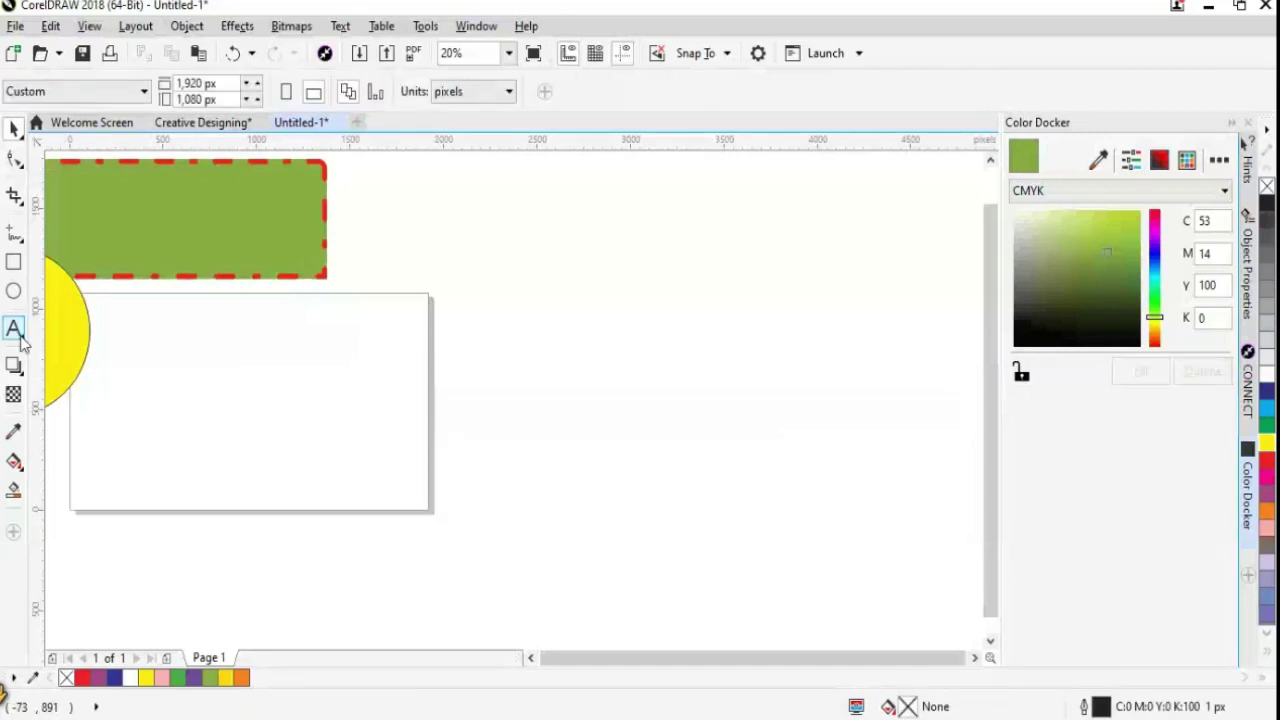
click(14, 328)
click(157, 403)
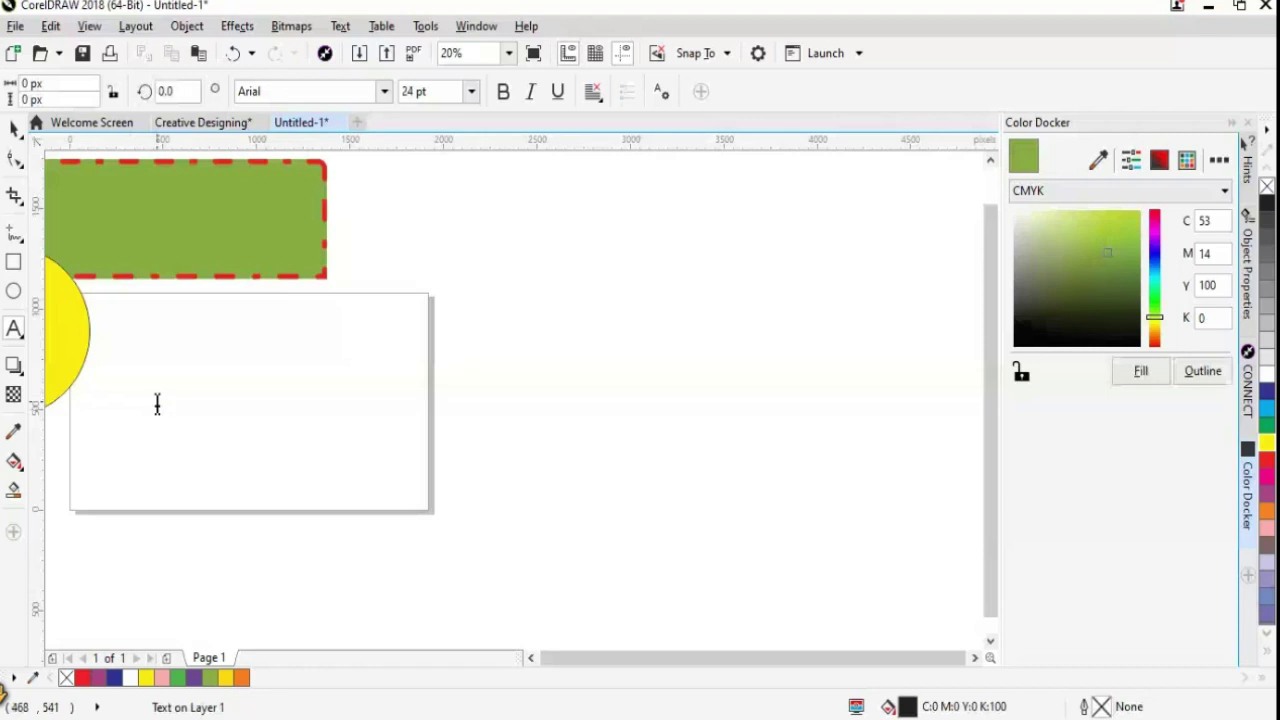
text(Crea)
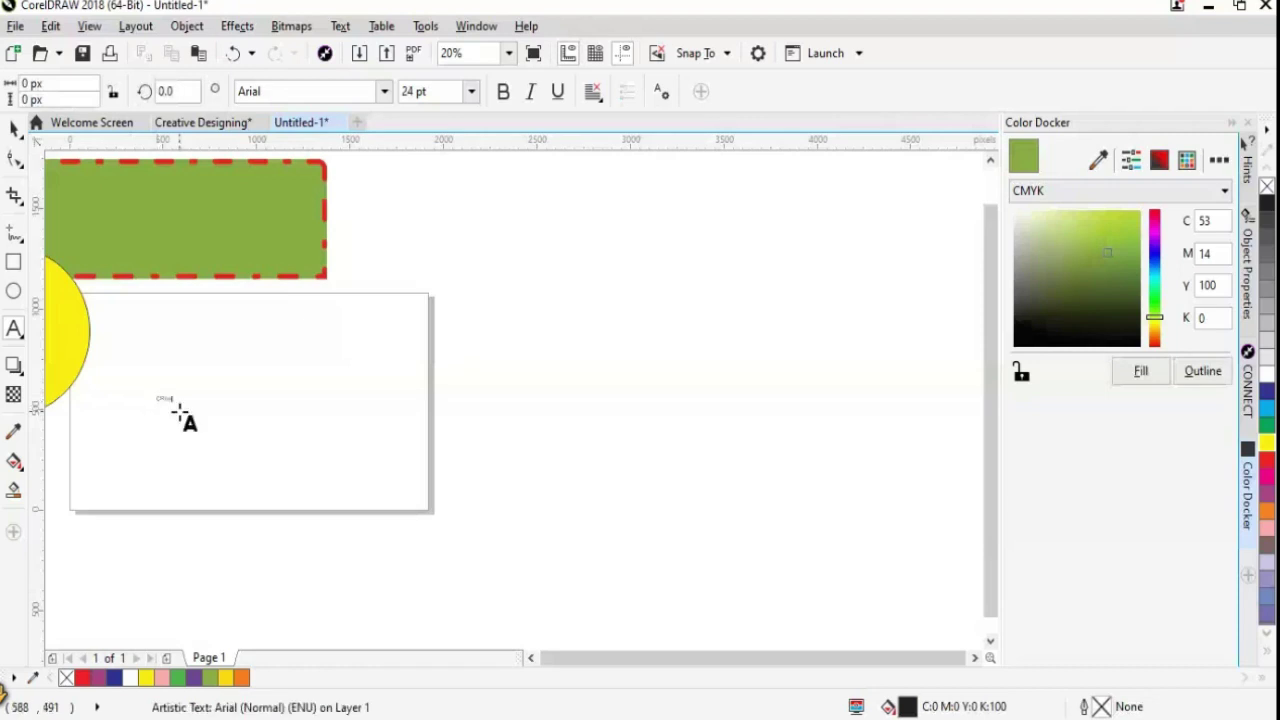
text(tive)
key(ctrl+space)
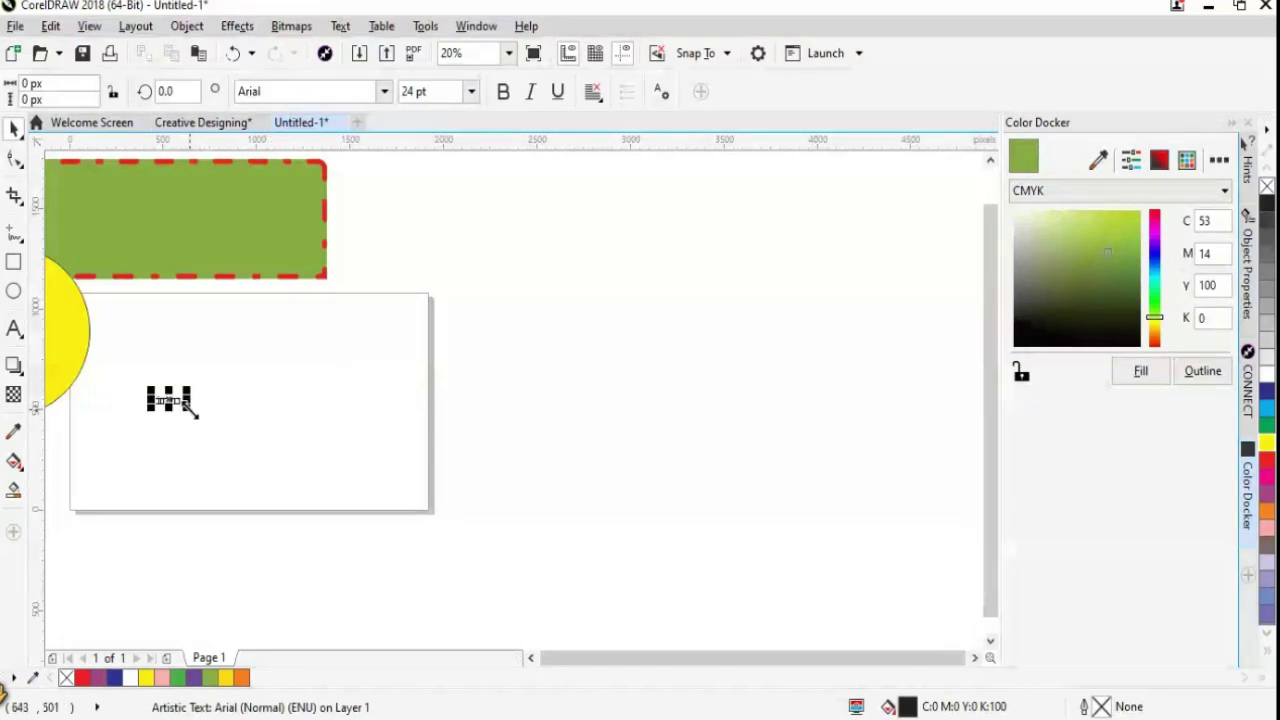
drag(191, 409, 281, 421)
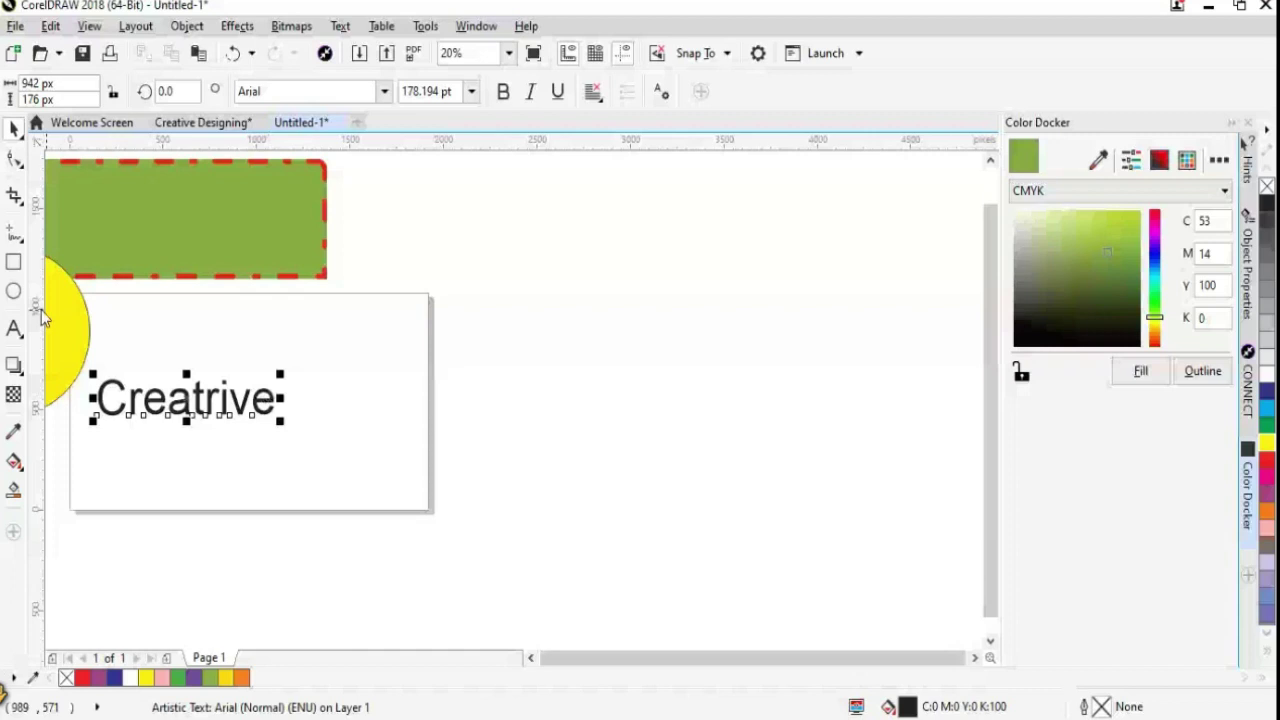
Fix the 'Creatrive' typo and complete the text as 'Creative Designing'
click(14, 328)
click(278, 400)
key(BackSpace)
key(BackSpace)
key(BackSpace)
text(ive )
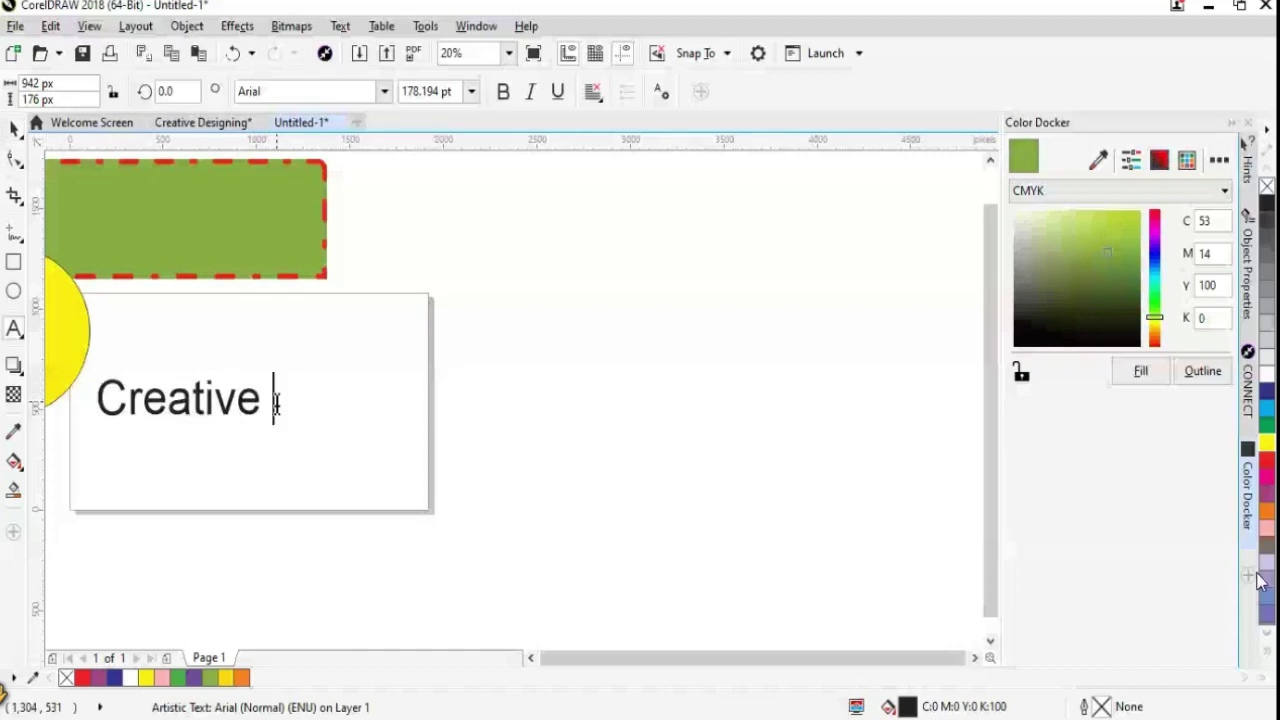
text(Designing)
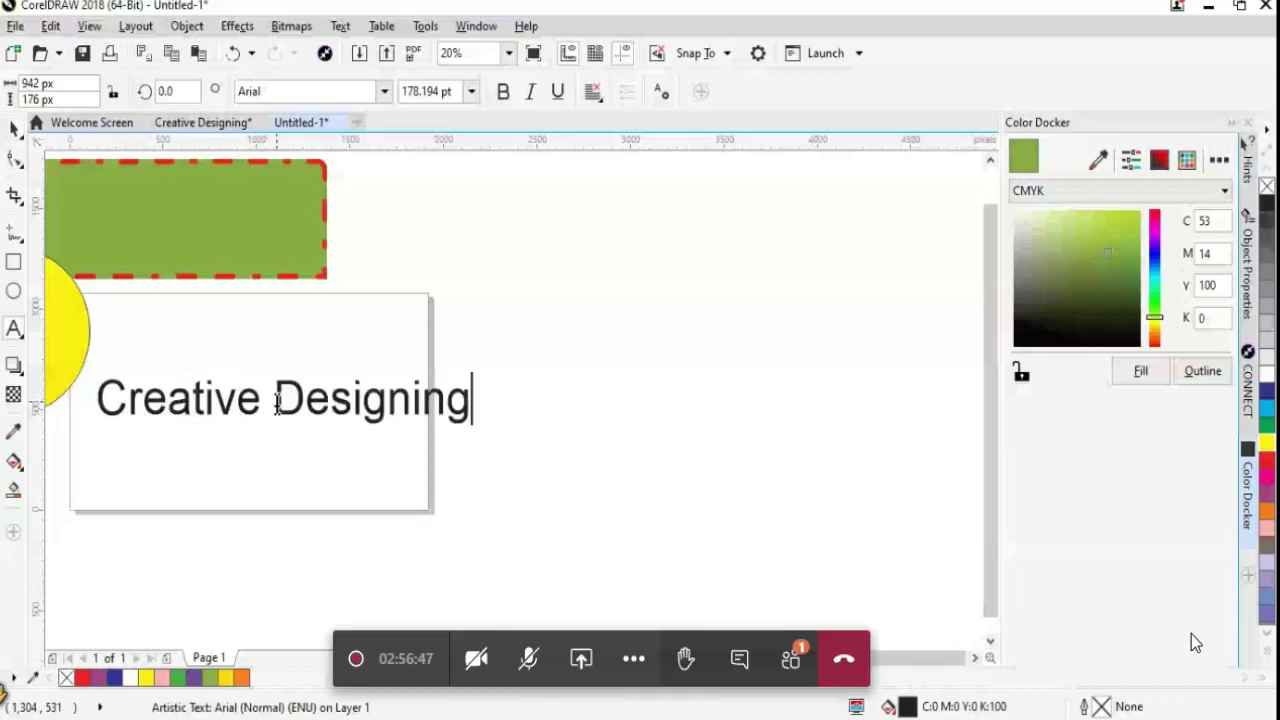
Scale the 'Creative Designing' text down to 108.171 pt and move it left within the page
click(16, 130)
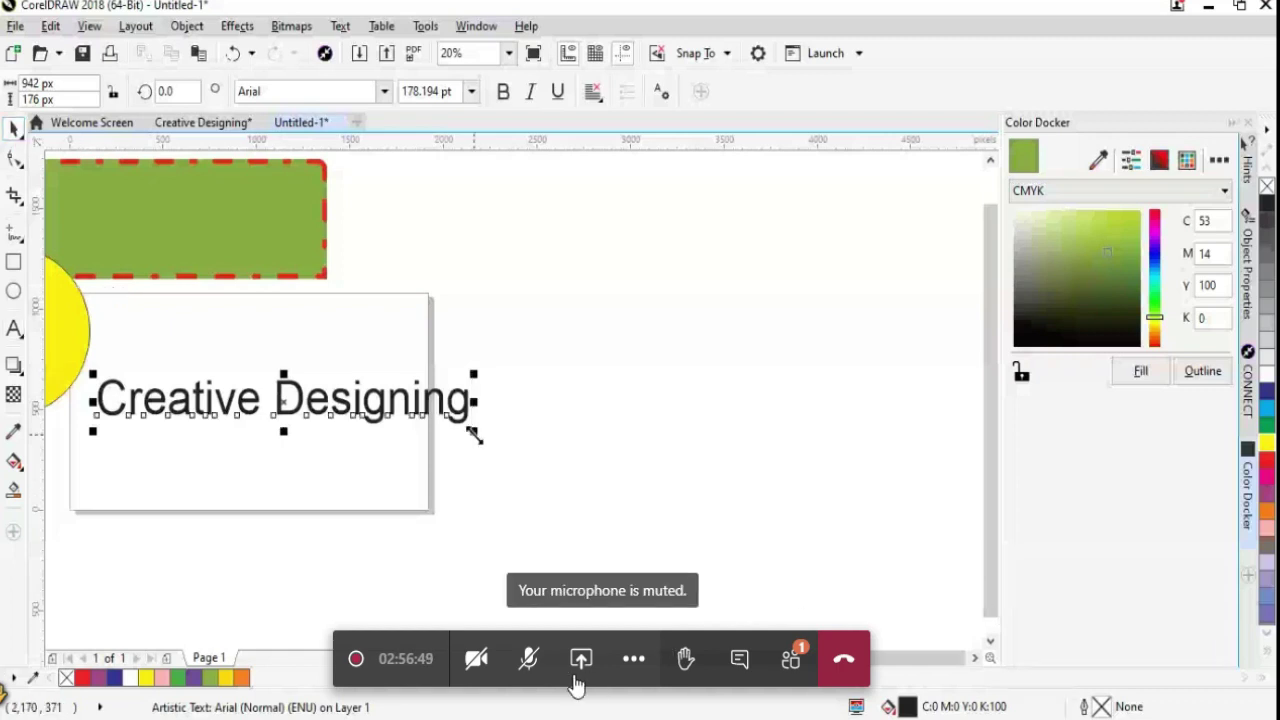
drag(474, 432, 402, 421)
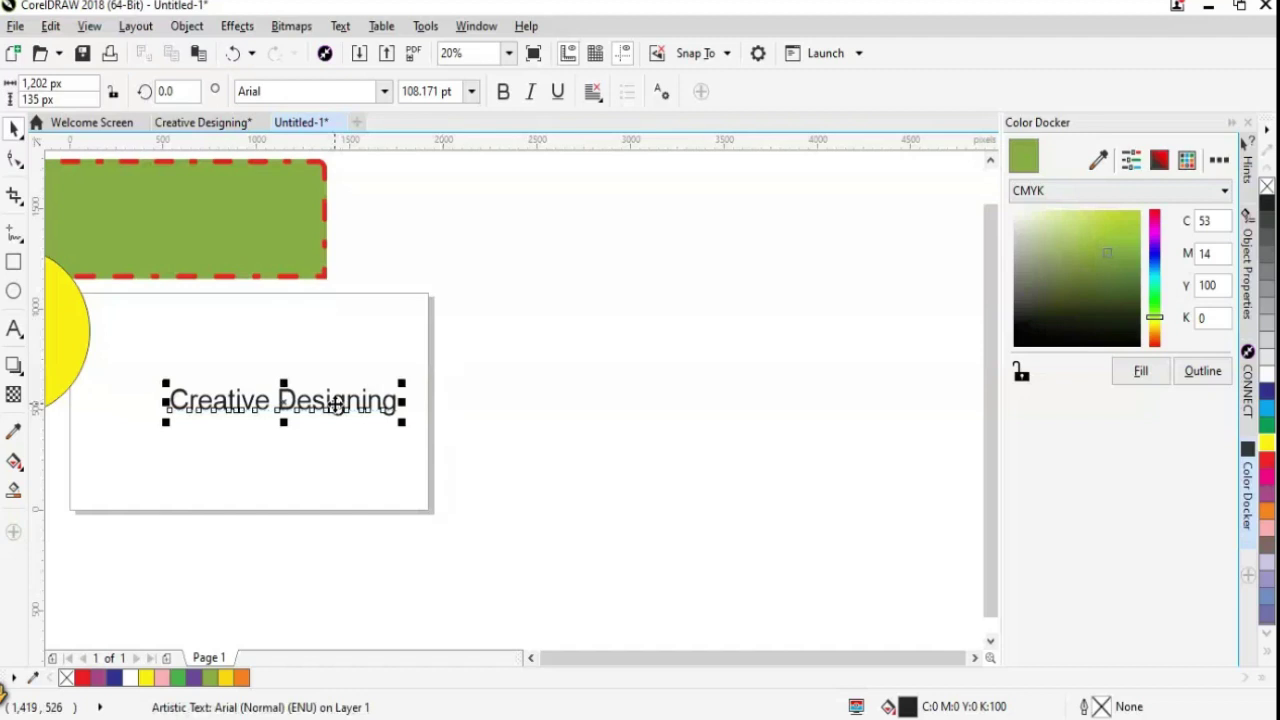
drag(335, 405, 305, 403)
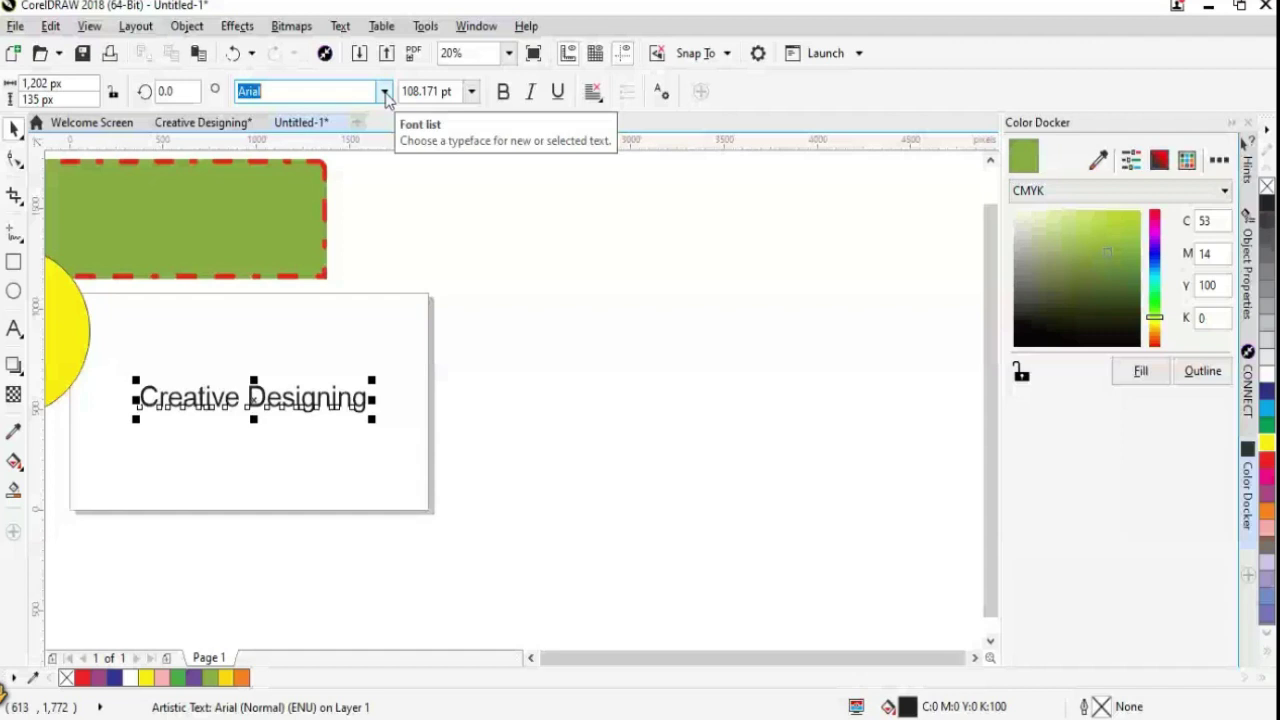
Change the 'Creative Designing' heading's typeface to Century from the font list
click(384, 93)
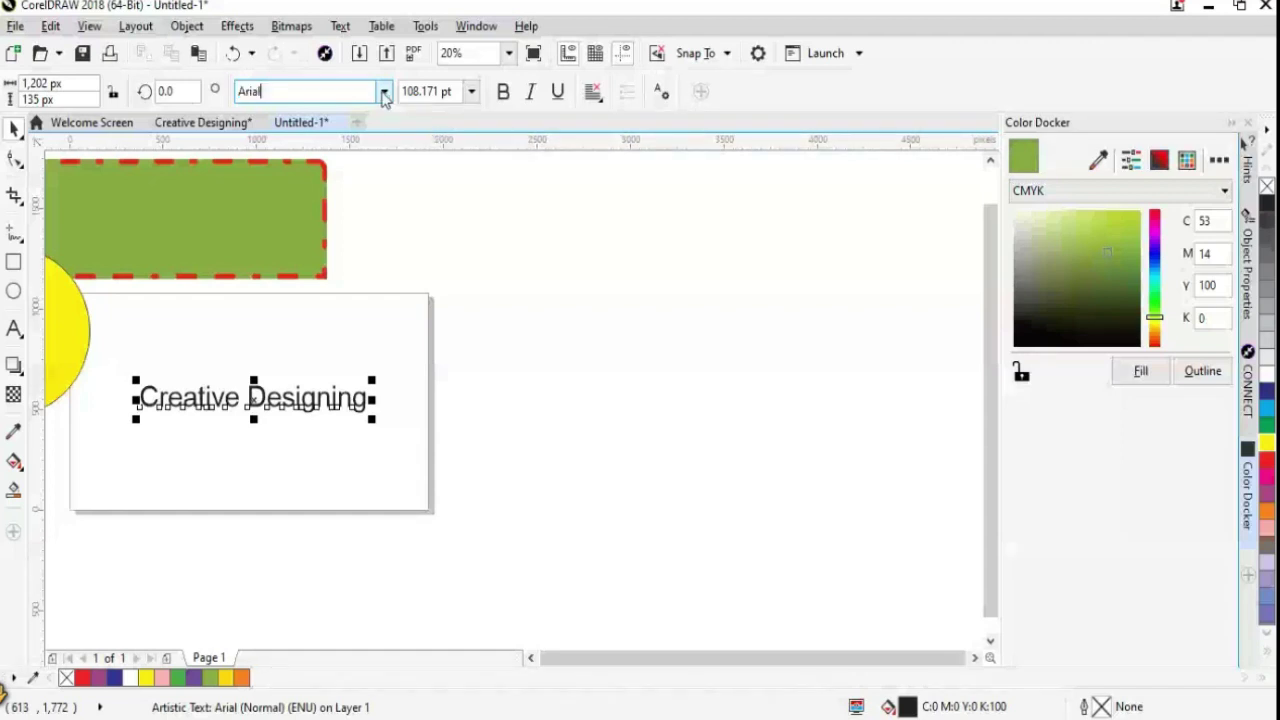
click(384, 93)
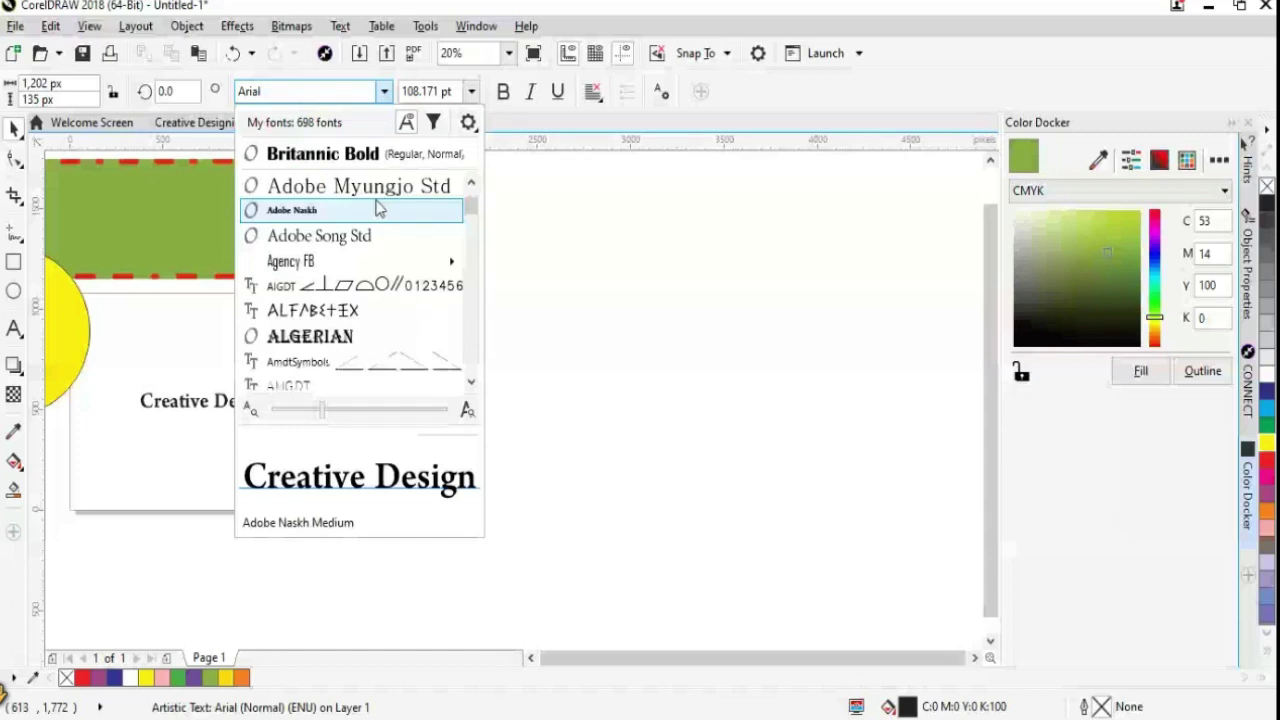
scroll(376, 240, down, 1)
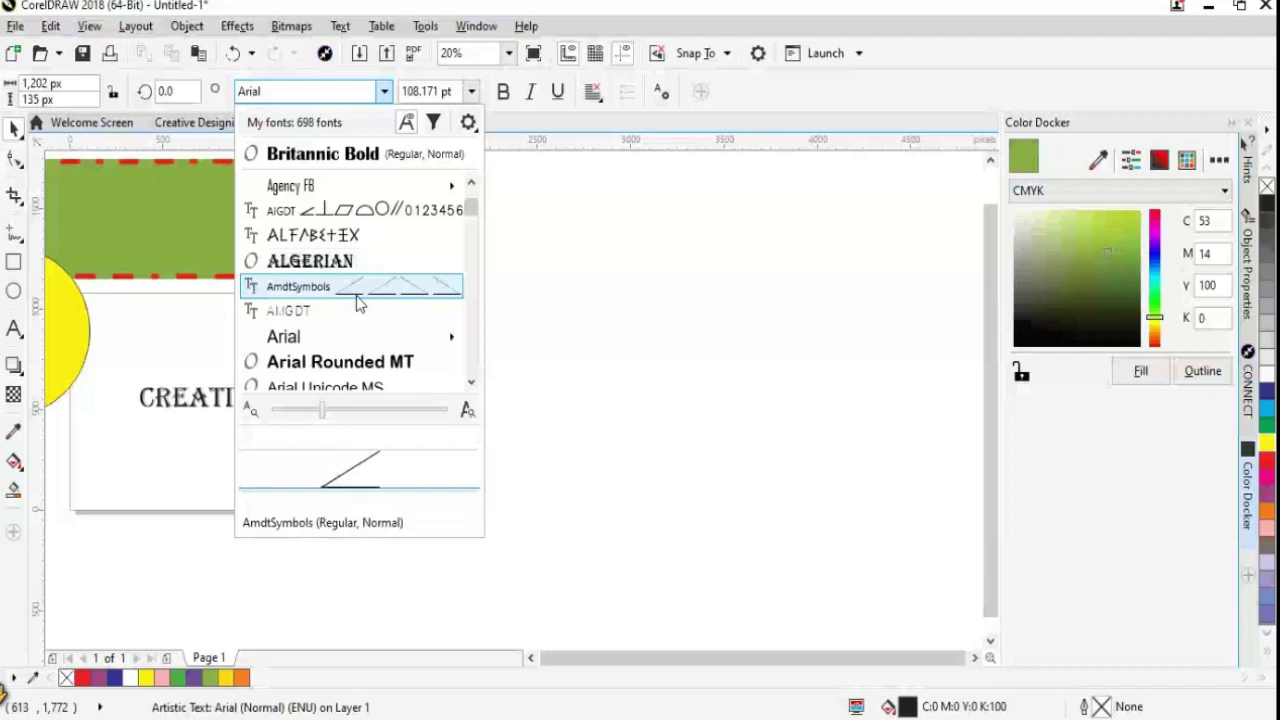
scroll(323, 345, down, 10)
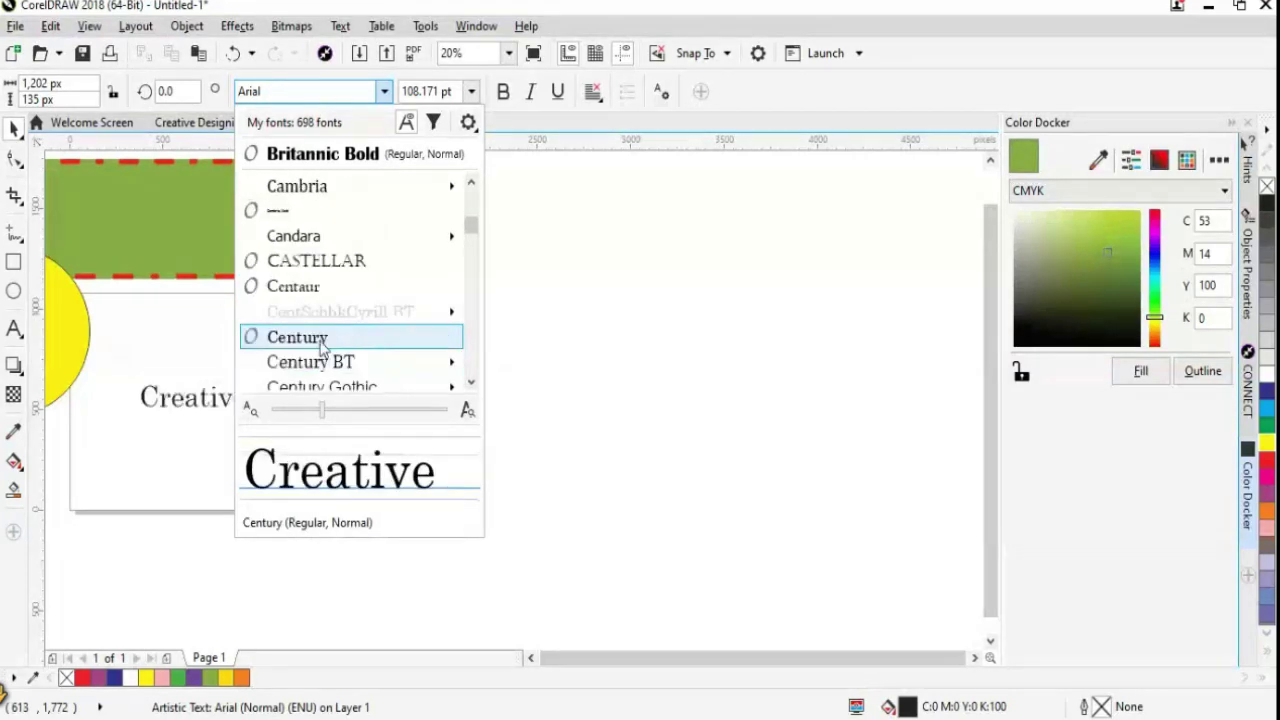
click(322, 345)
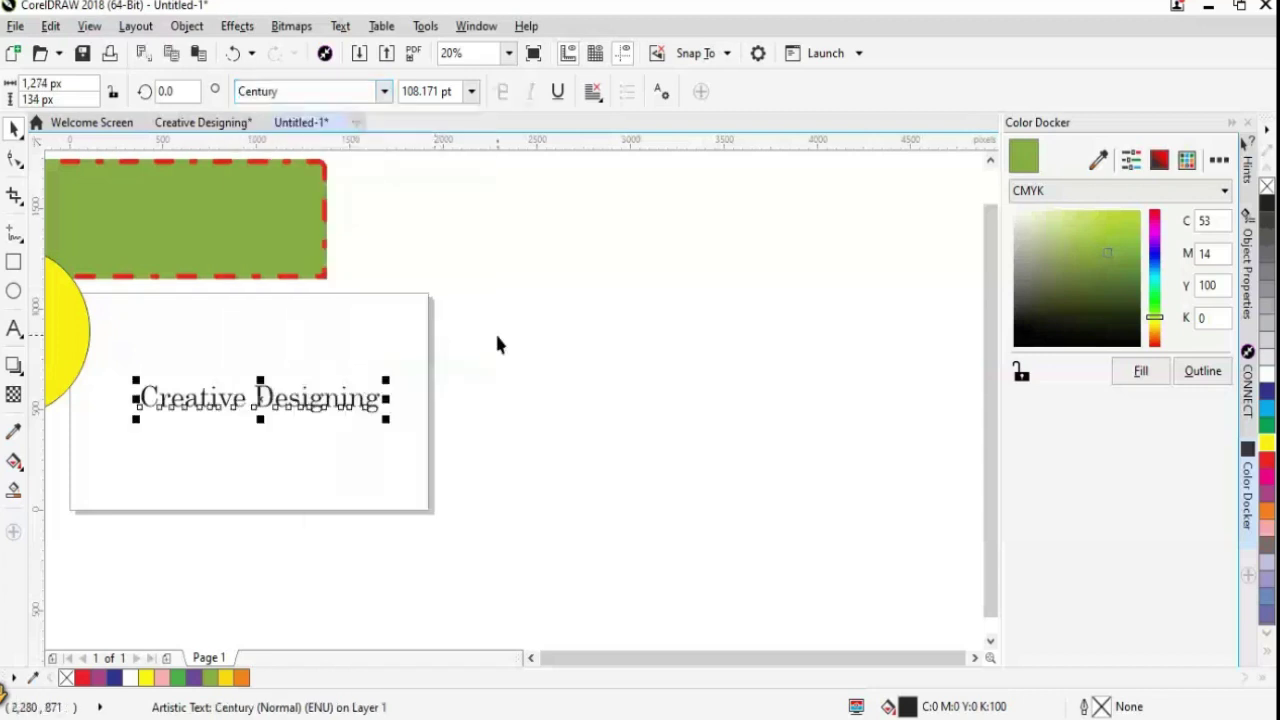
Enlarge the Century heading to 130 pt and select the Color Eyedropper tool
drag(404, 91, 477, 95)
click(472, 91)
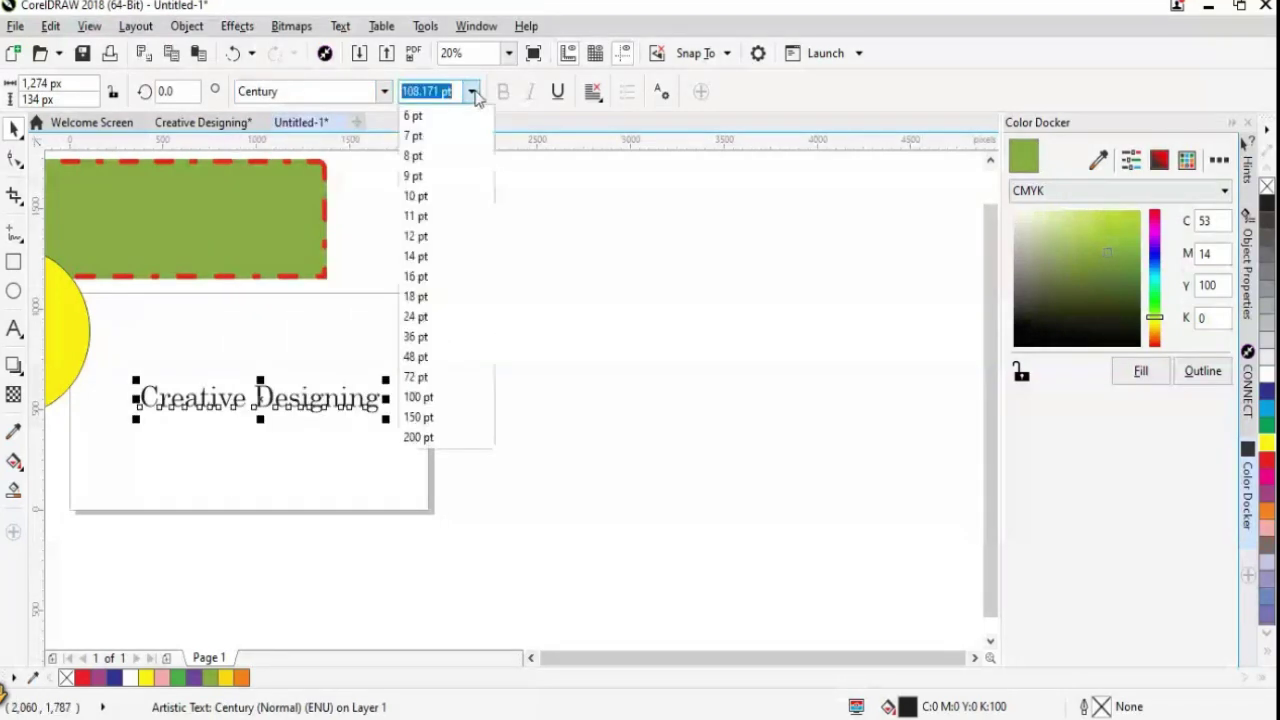
click(424, 417)
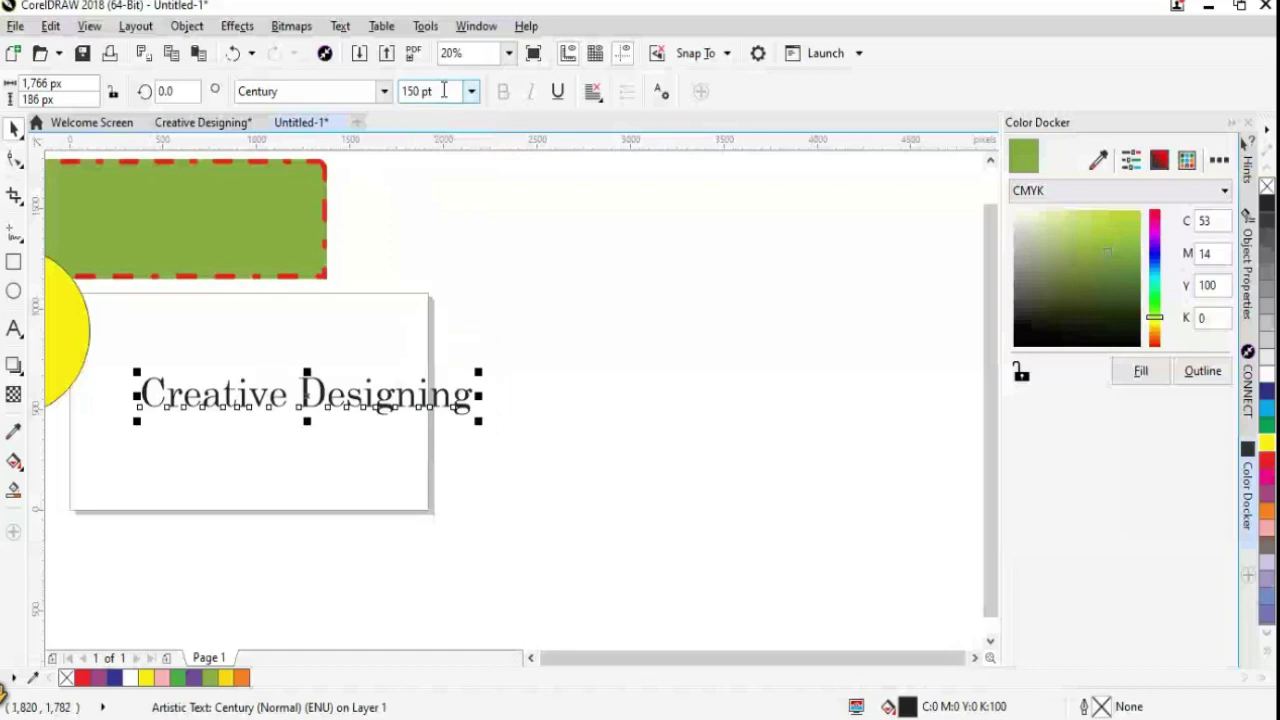
click(444, 90)
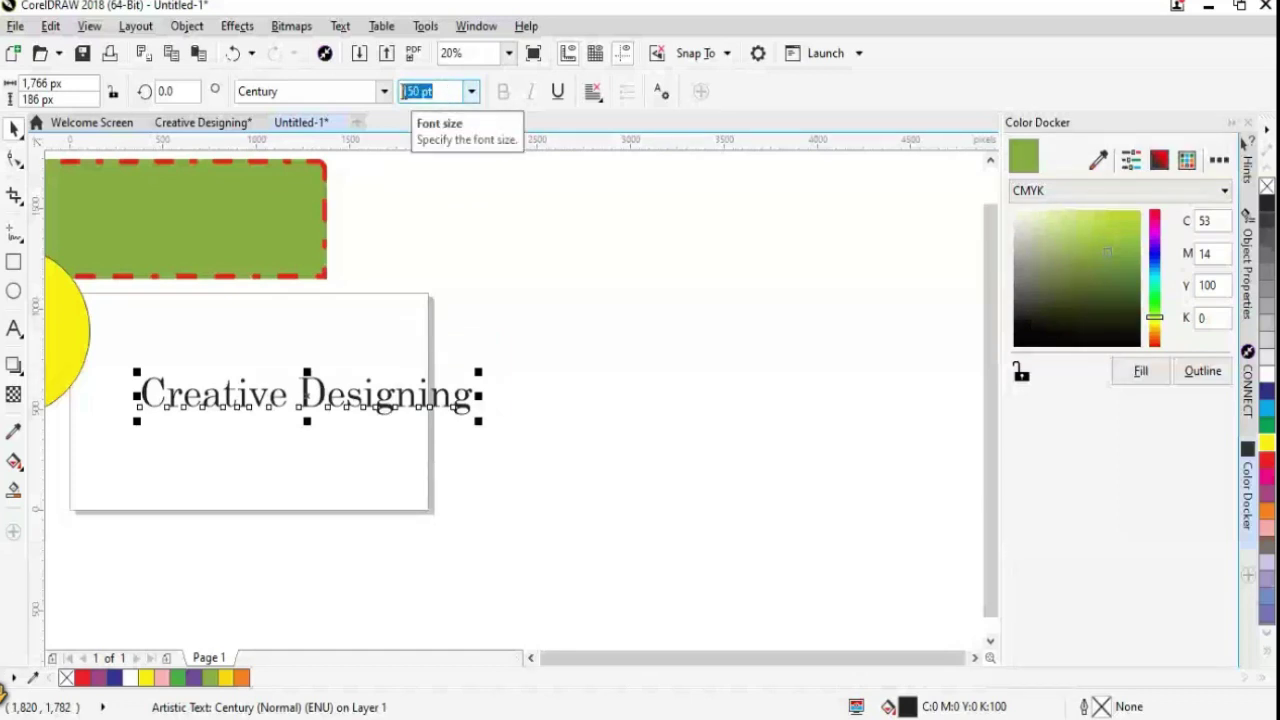
text(1)
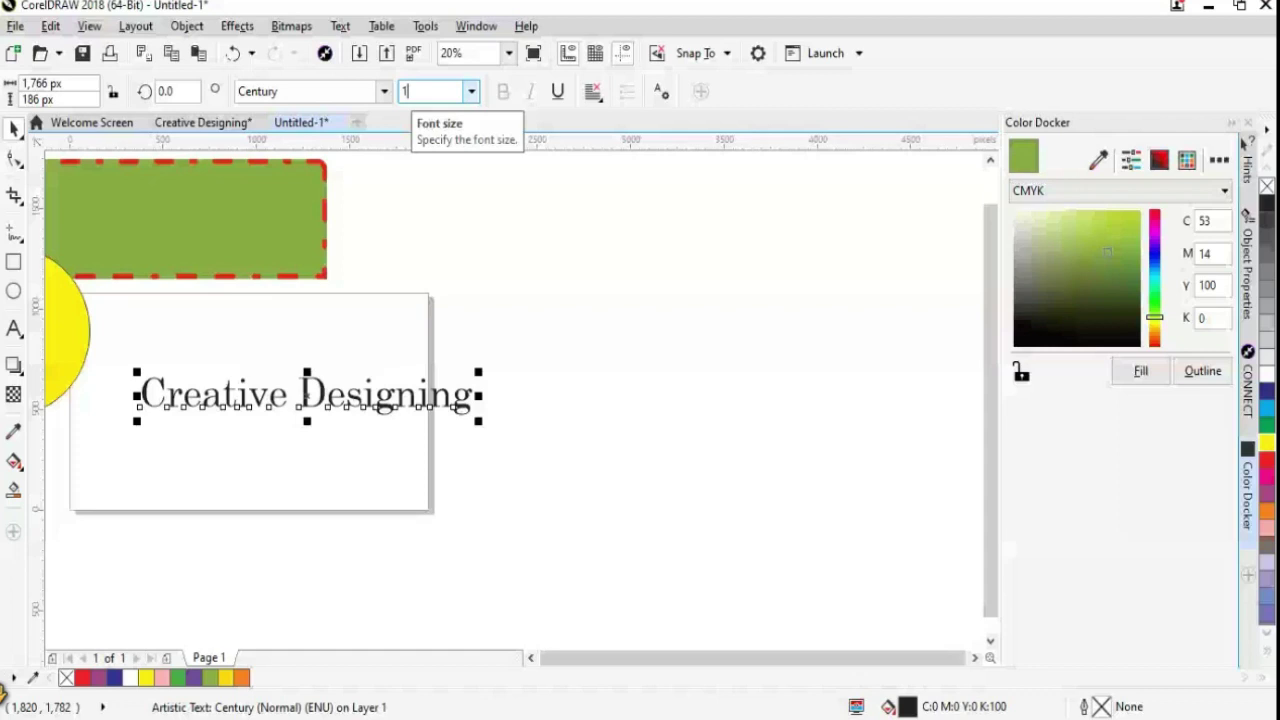
text(30)
key(Return)
click(471, 92)
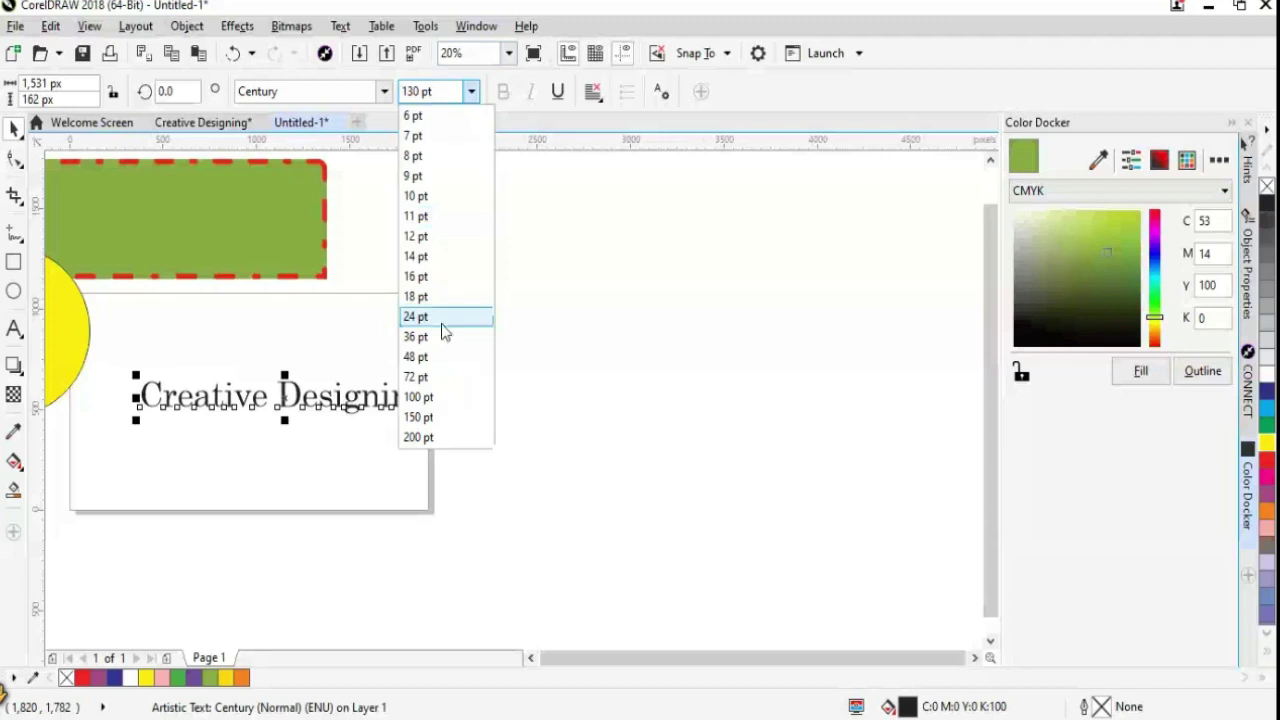
click(14, 430)
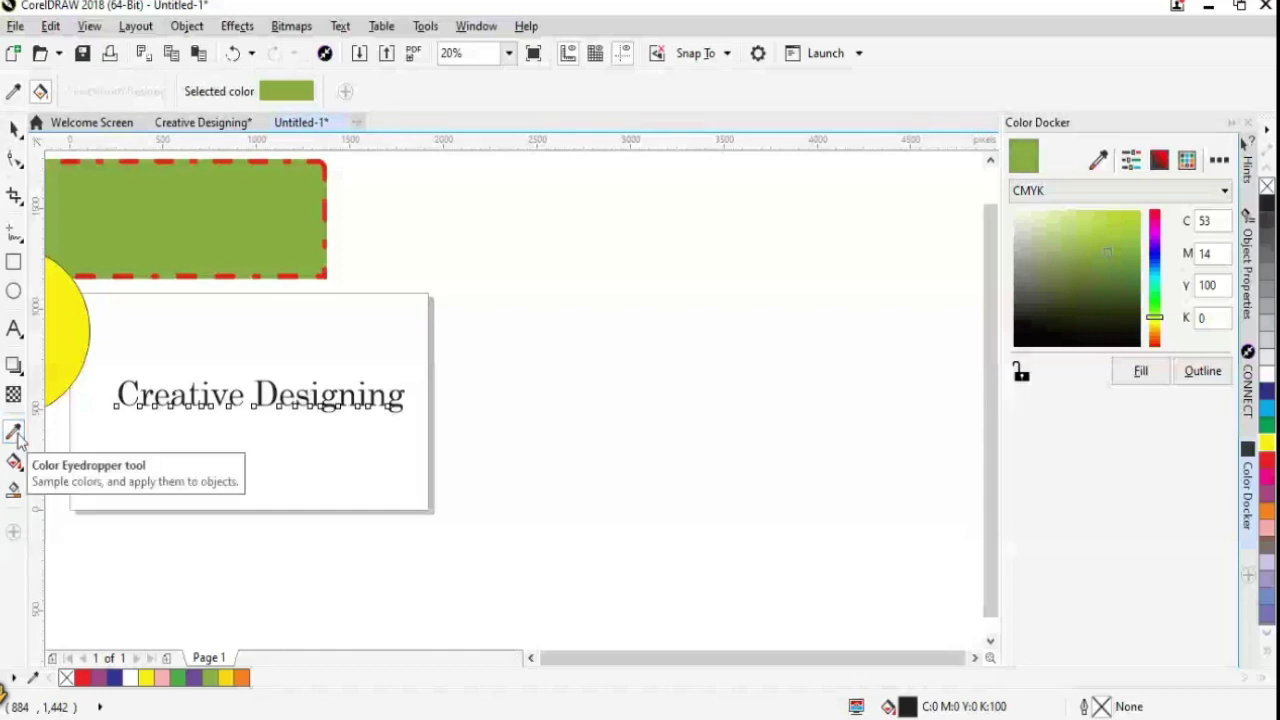
Underline the black Century 'Creative Designing' heading, then deselect it to check the underline
click(15, 91)
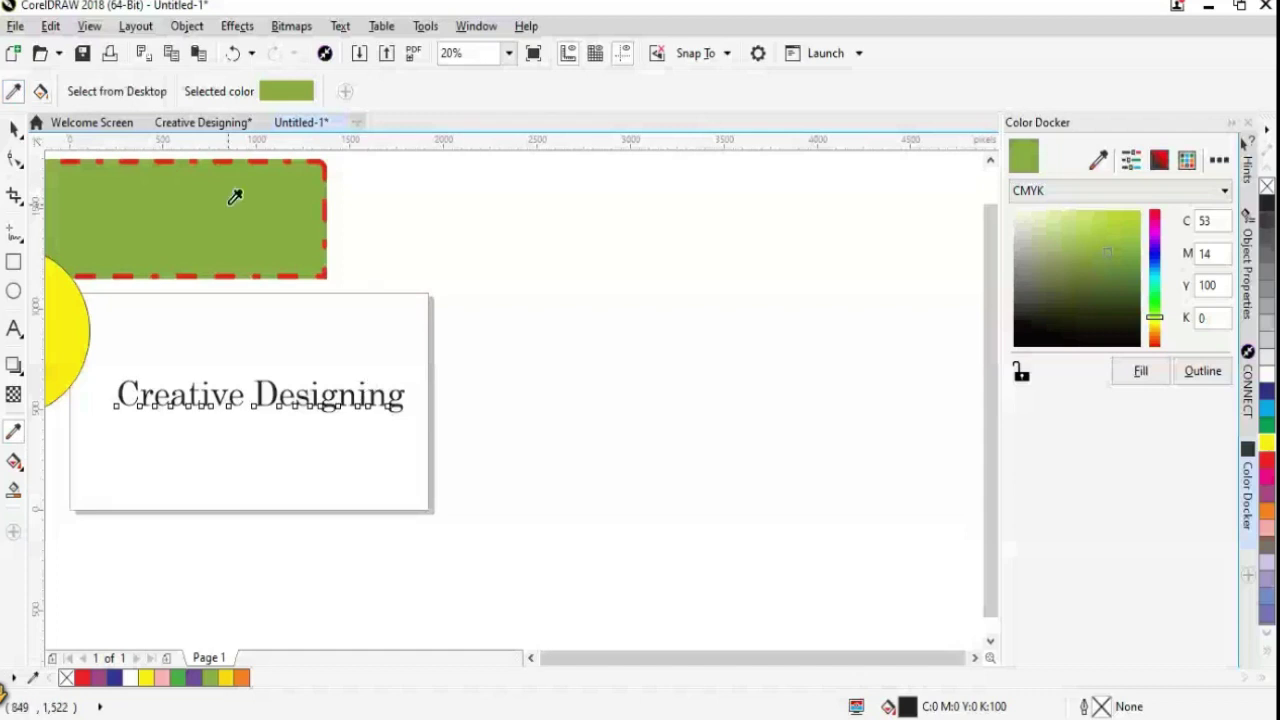
key(space)
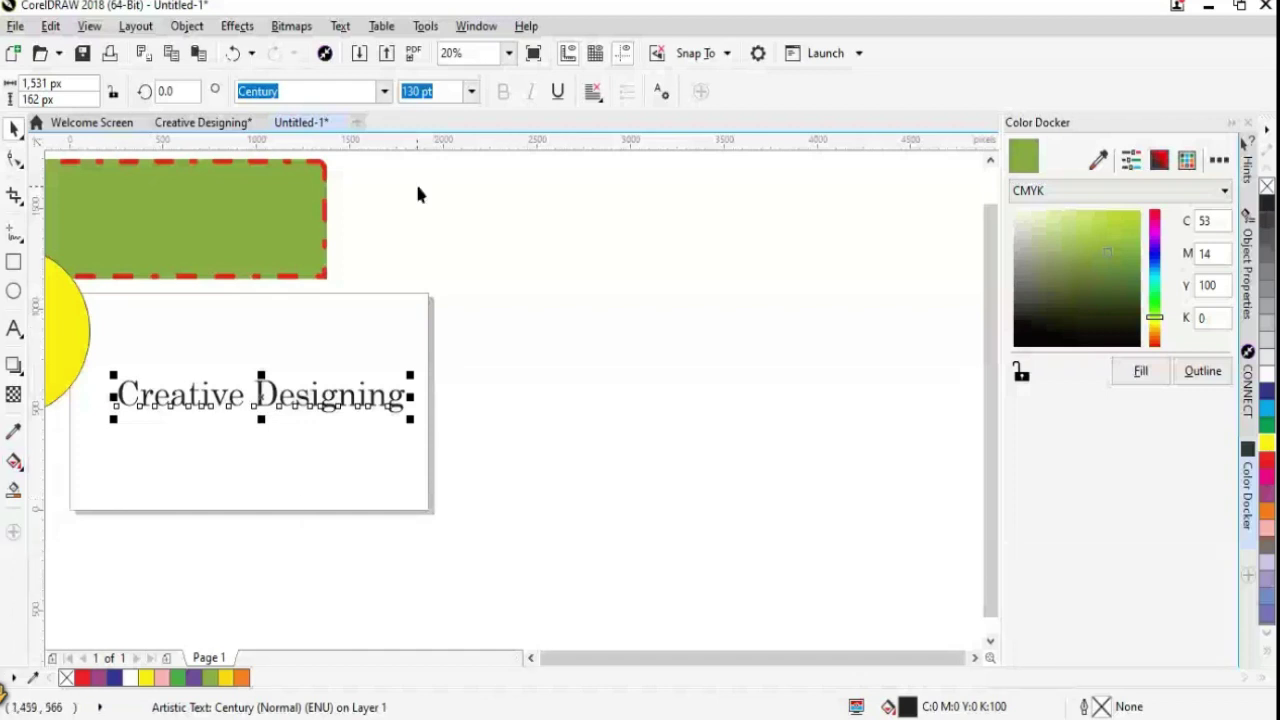
click(557, 91)
click(431, 524)
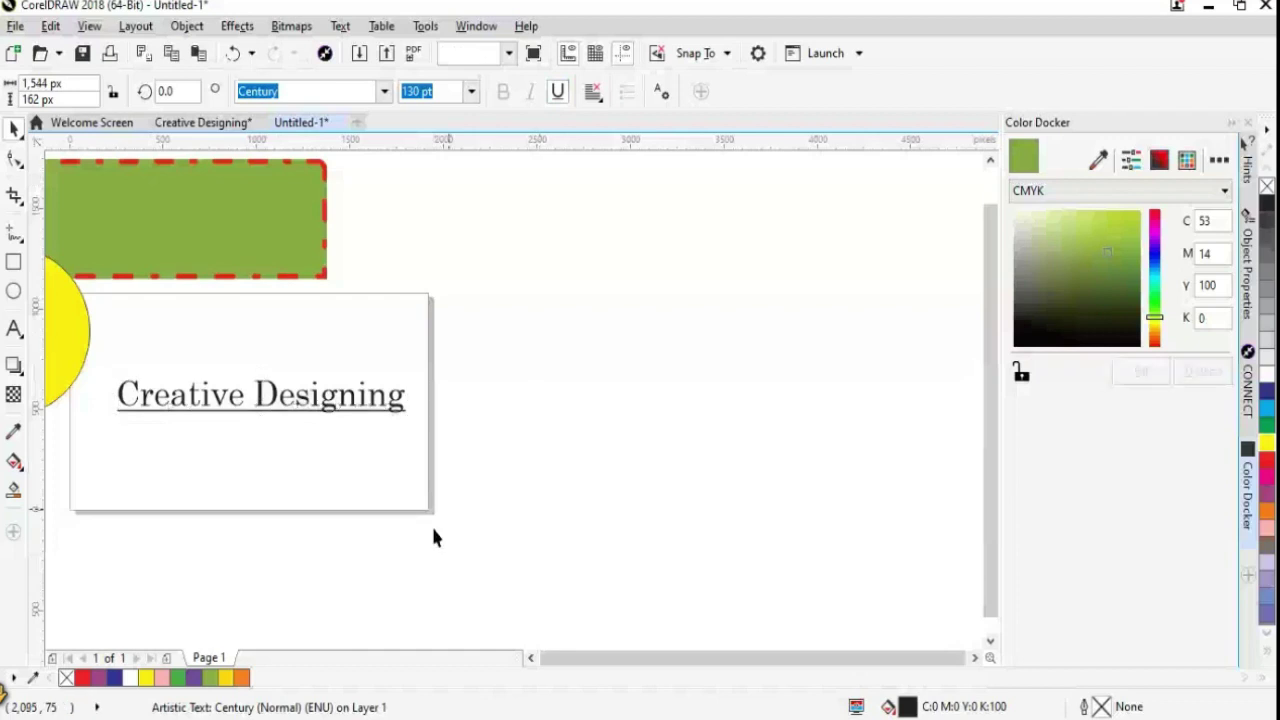
click(310, 418)
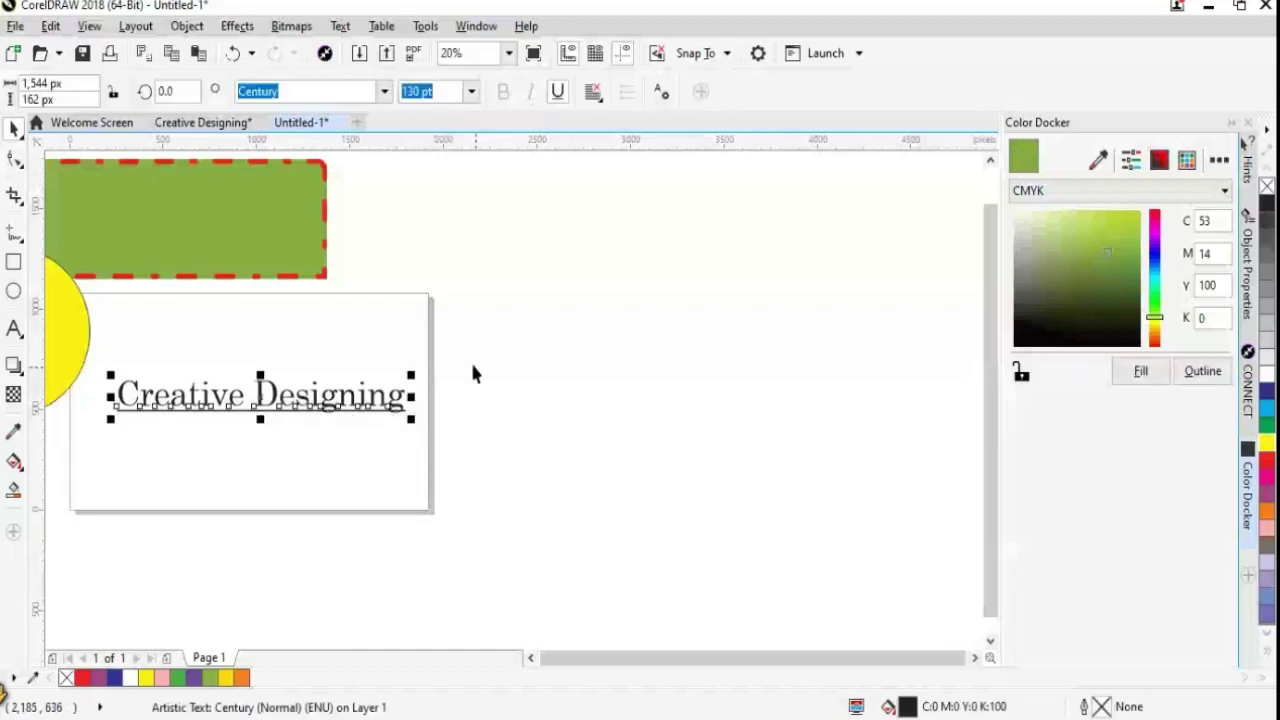
click(594, 292)
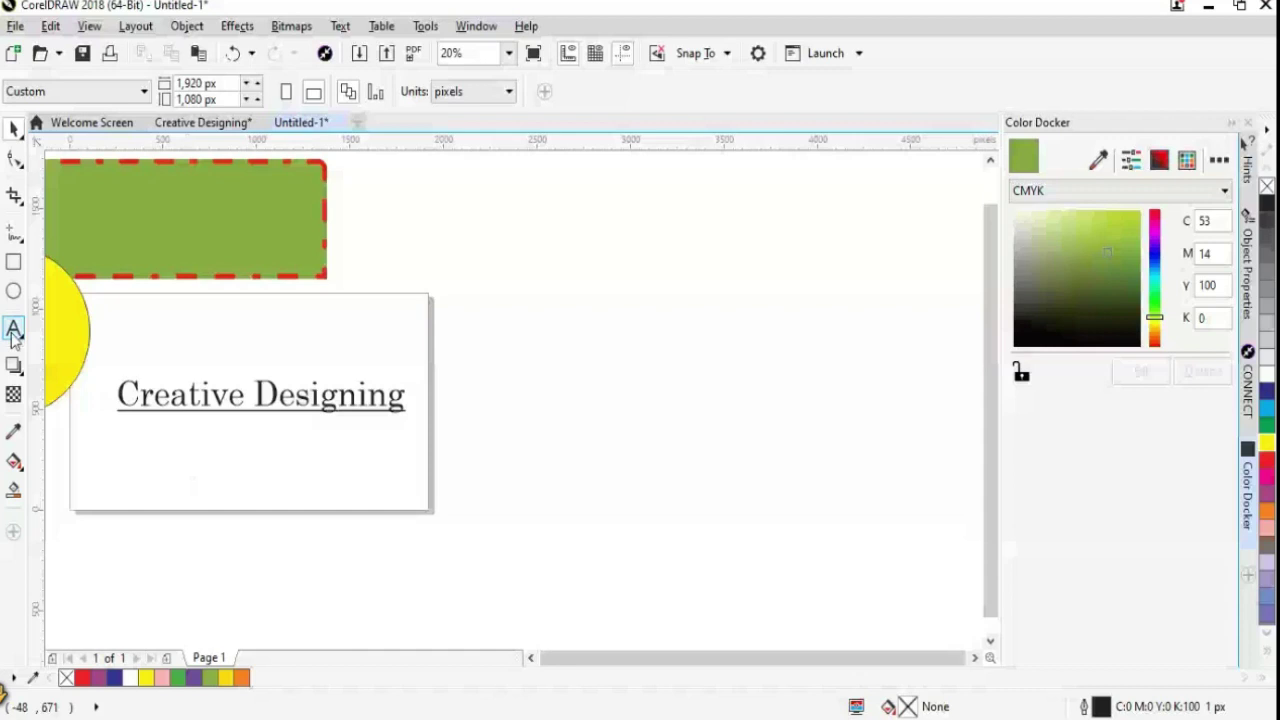
Move the 'Creative Designing' text and green rectangle up off the white card
drag(194, 302, 589, 184)
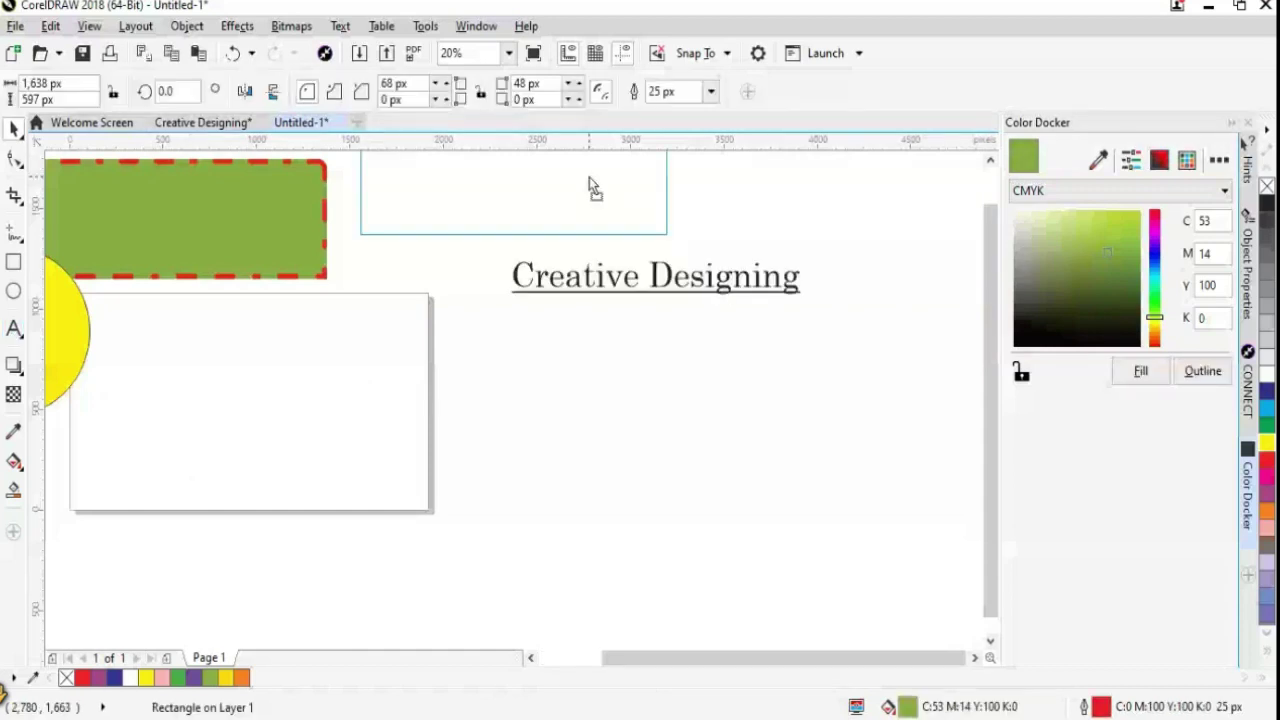
key(F6)
drag(170, 353, 405, 471)
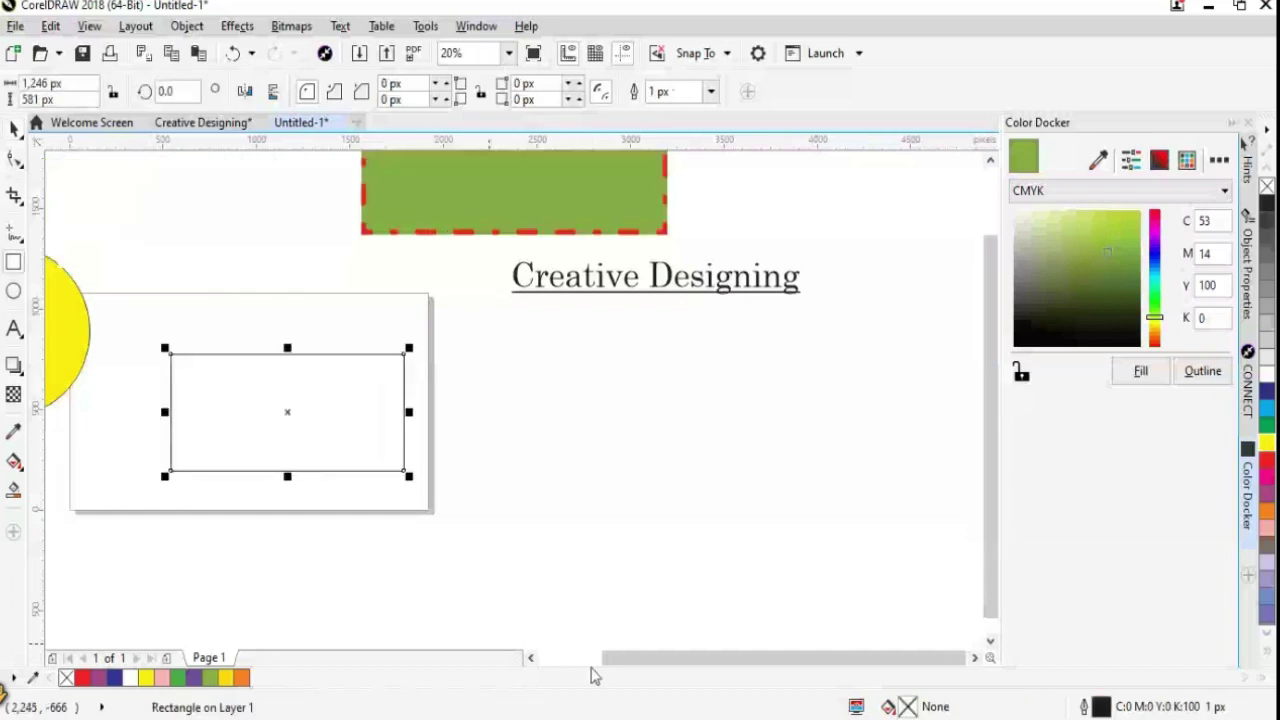
Move the yellow circle aside and draw an orange 1,246 × 581 px rectangle on the card
drag(602, 660, 584, 662)
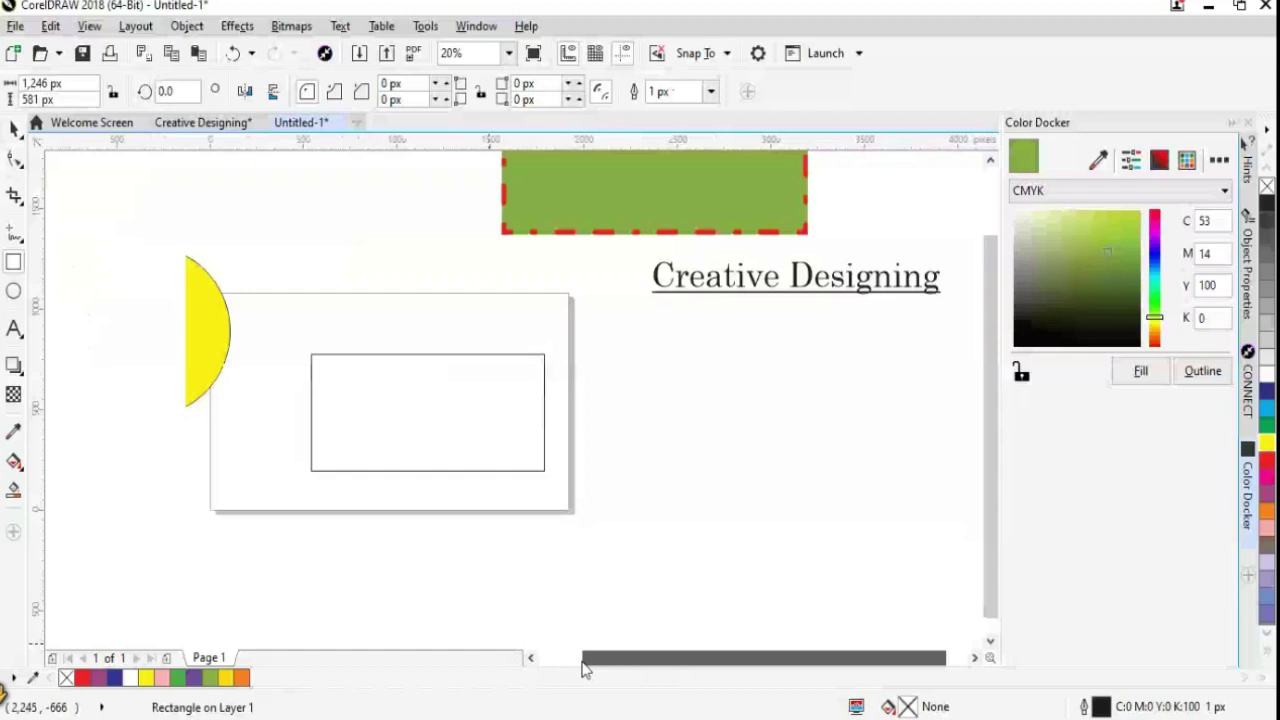
drag(584, 668, 545, 668)
click(180, 298)
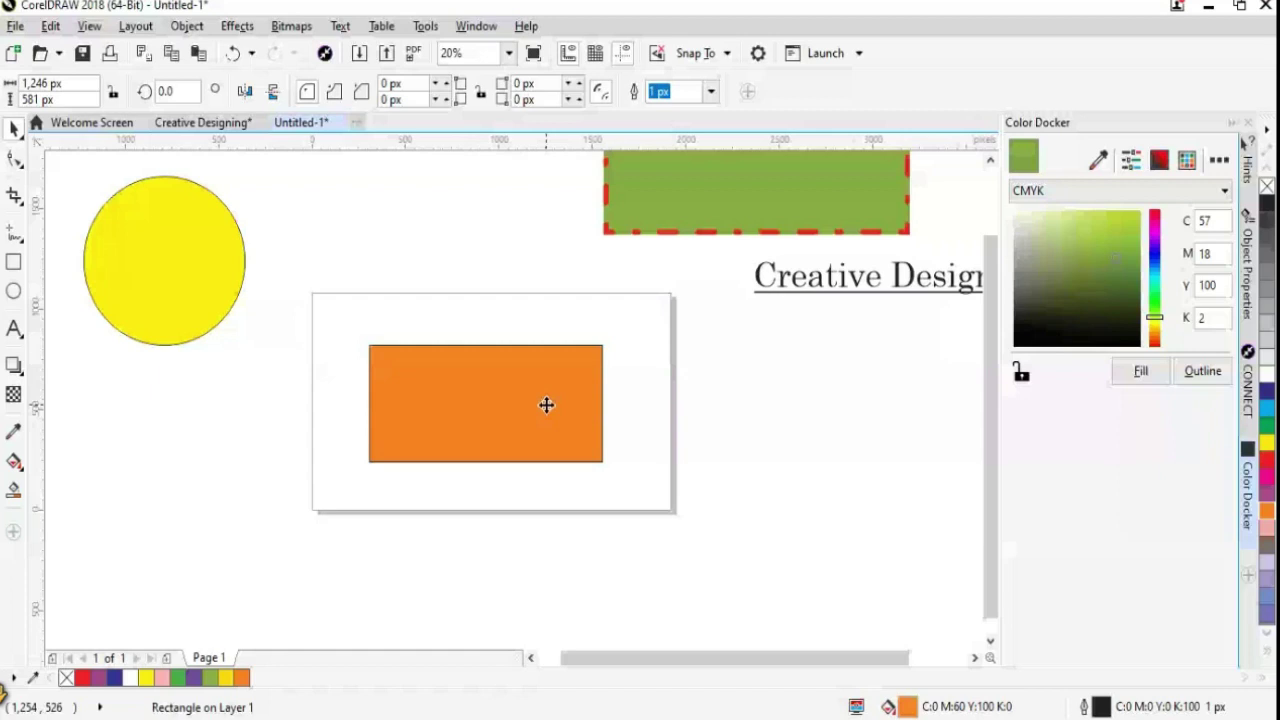
drag(546, 405, 557, 405)
click(14, 160)
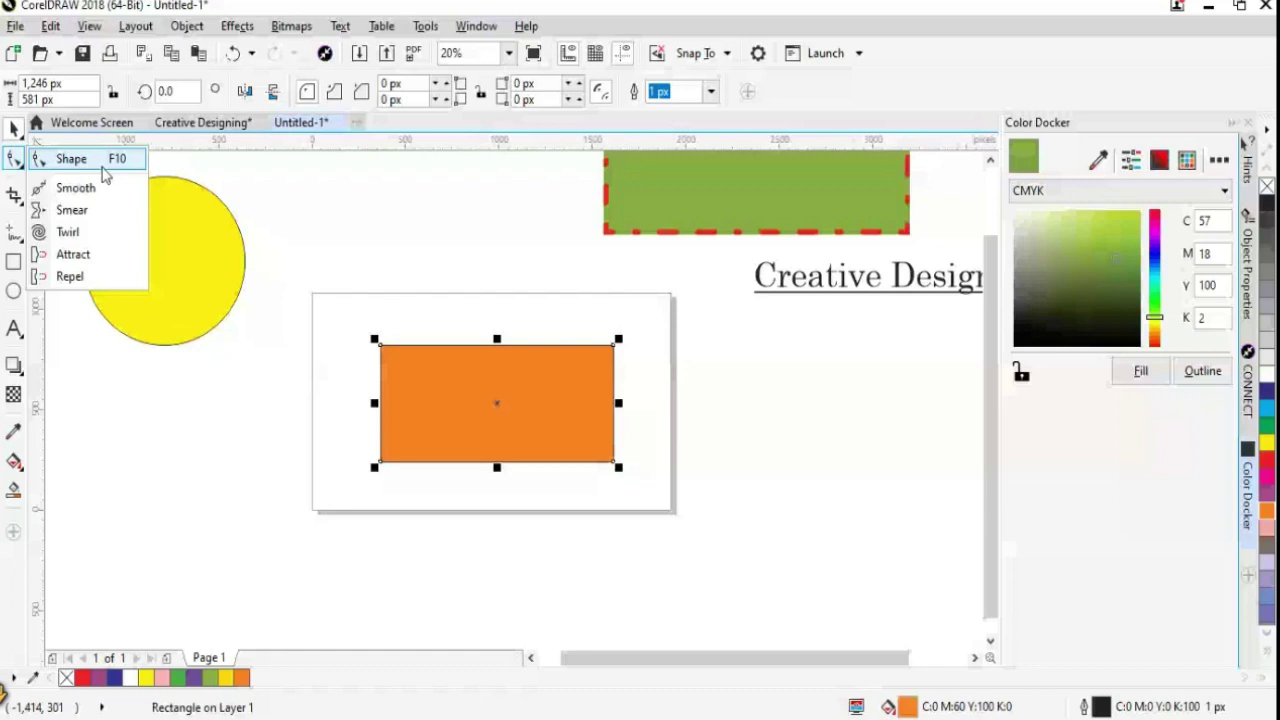
Try rounding the orange rectangle's top-left corner, undoing each attempt
click(102, 166)
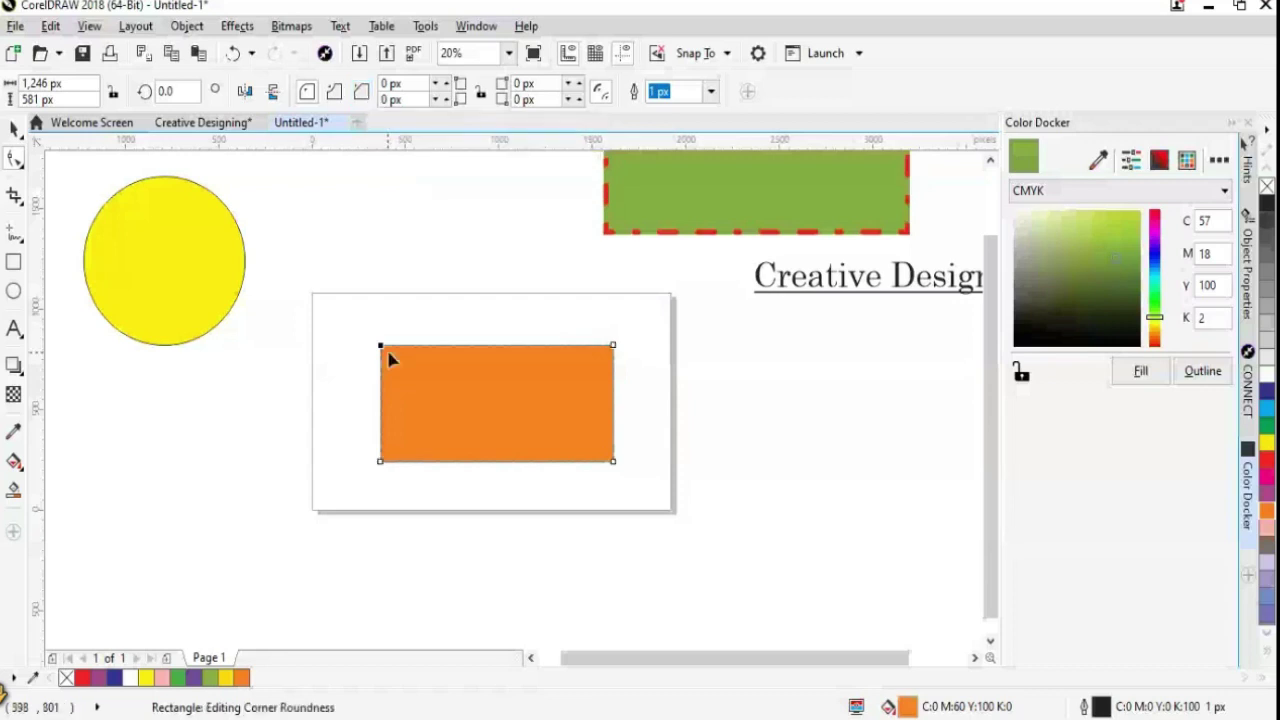
drag(381, 347, 432, 392)
key(ctrl+z)
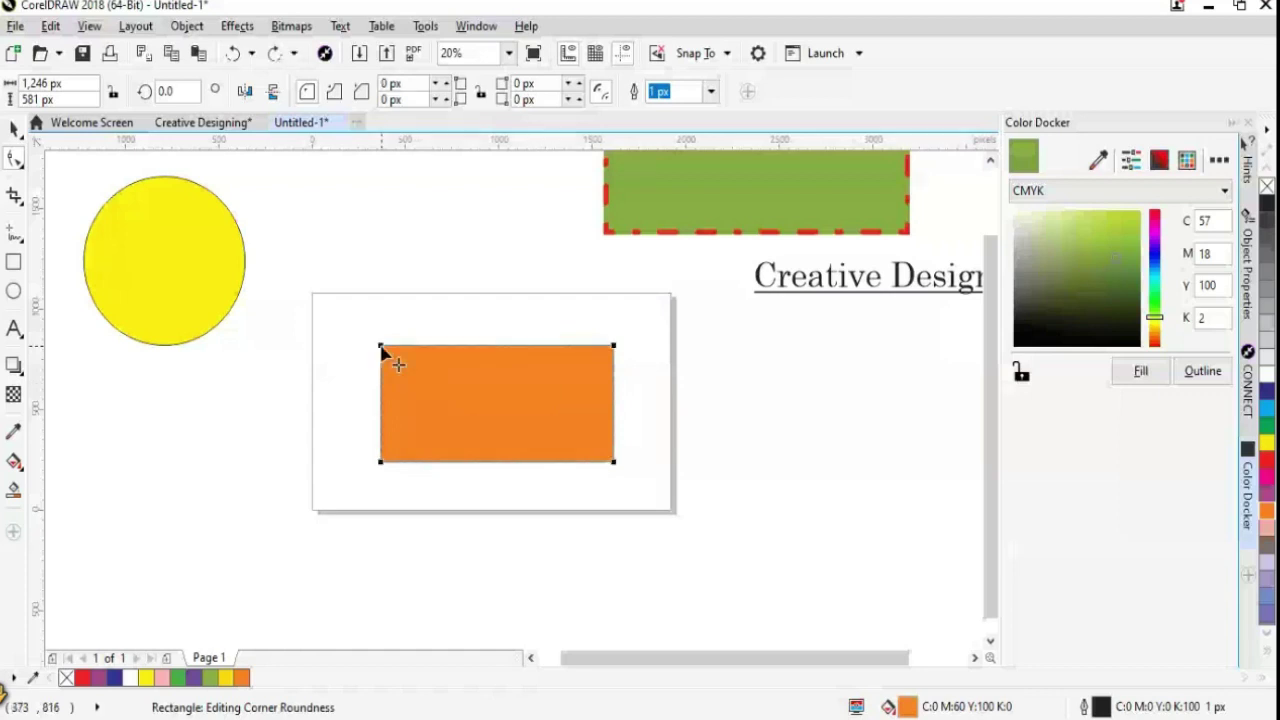
drag(385, 351, 451, 423)
key(ctrl+z)
Fill the rectangle red and restore its square 1,246 × 581 px corners
drag(395, 358, 500, 503)
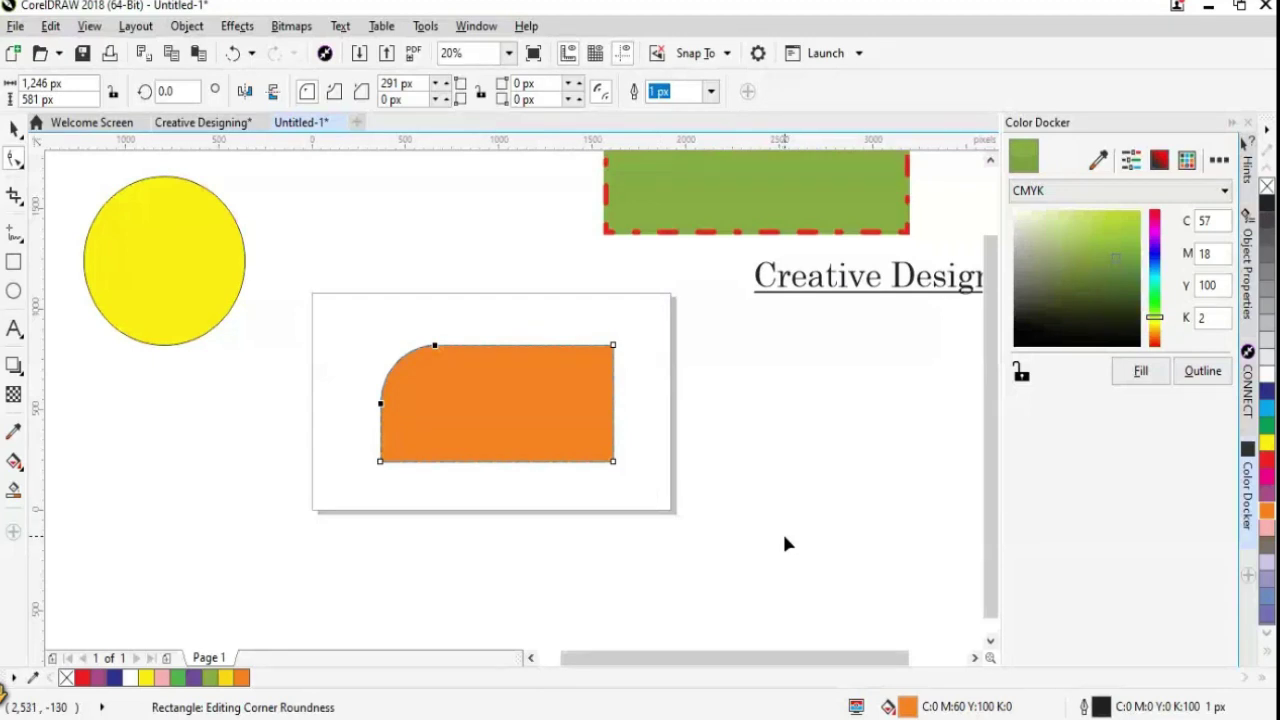
mouse_move(90, 122)
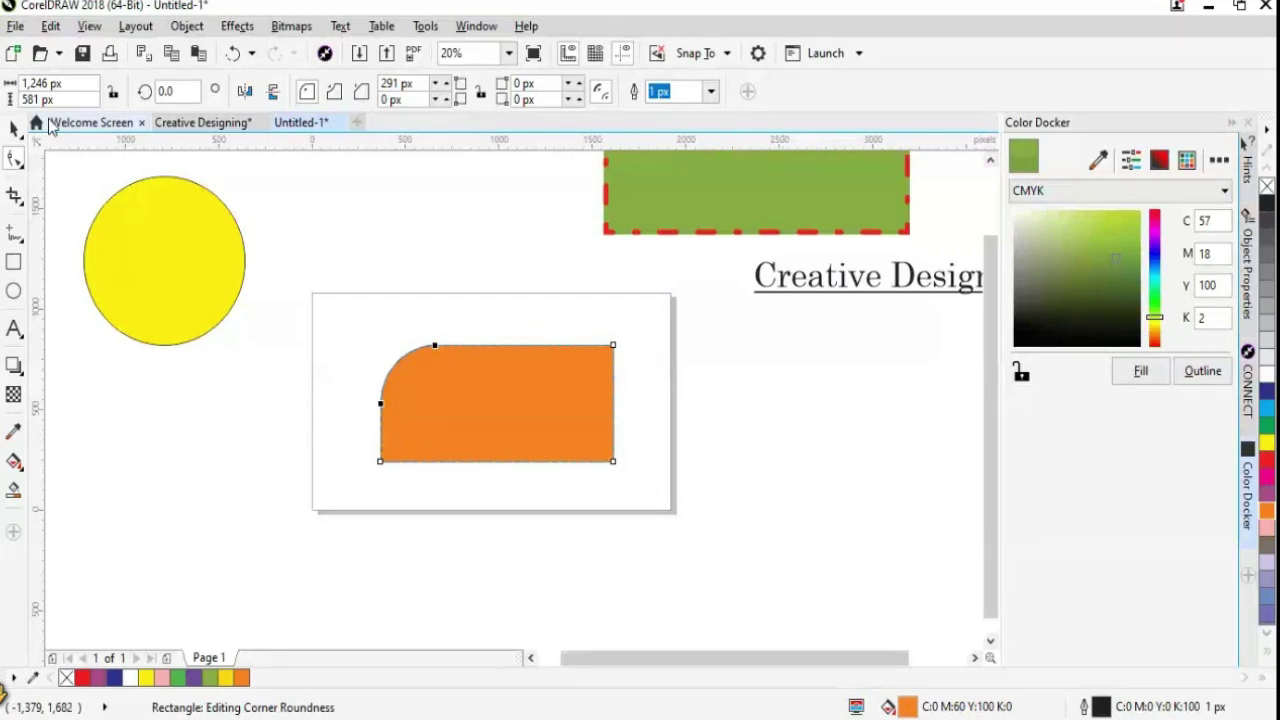
drag(458, 427, 446, 377)
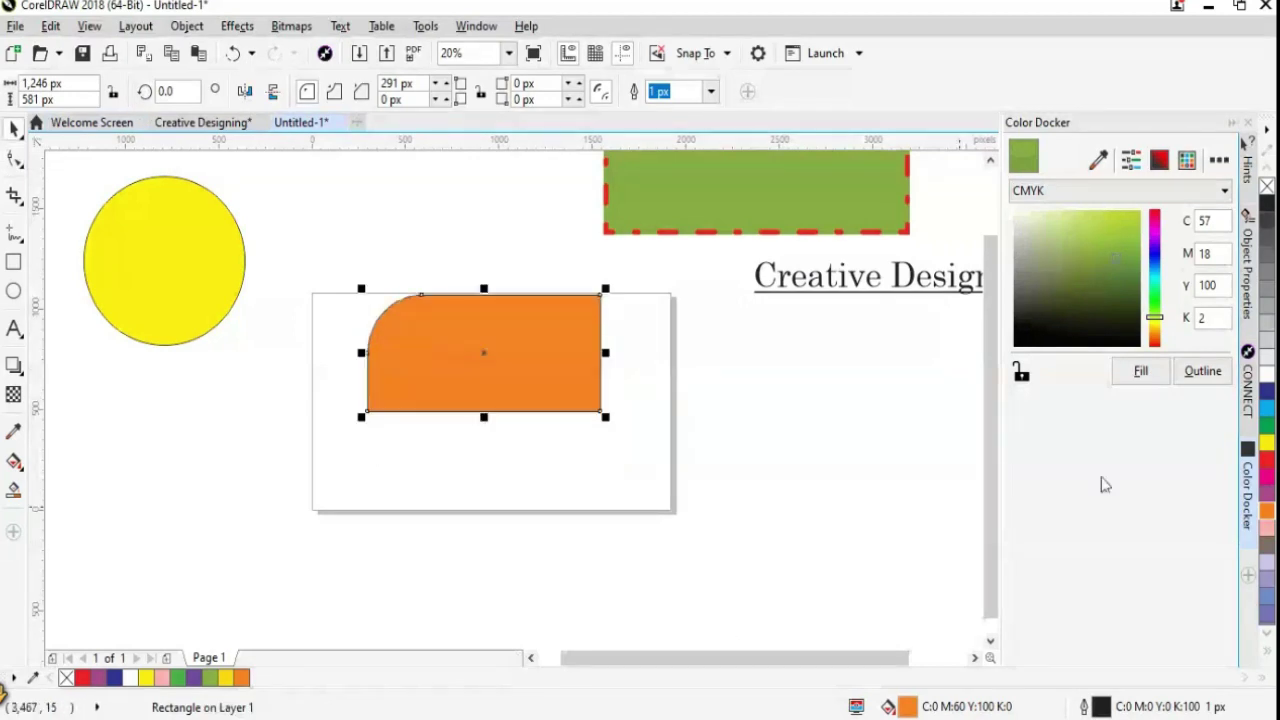
click(82, 678)
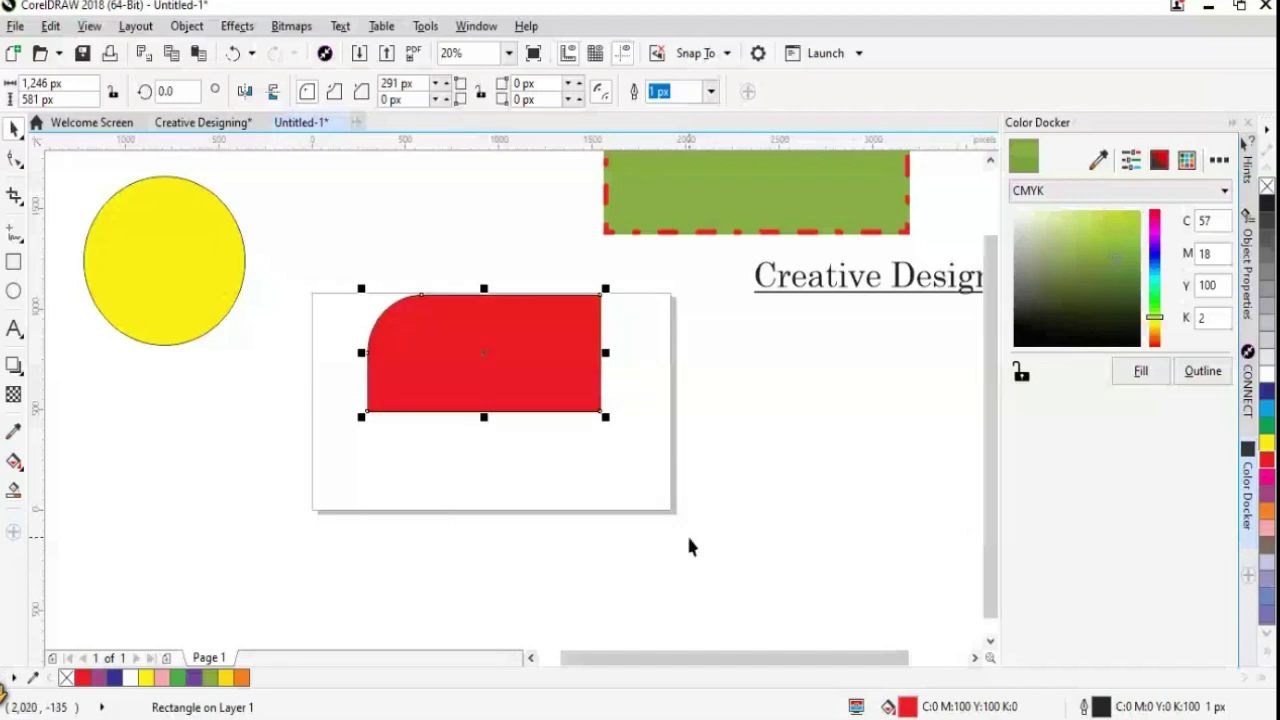
key(Tab)
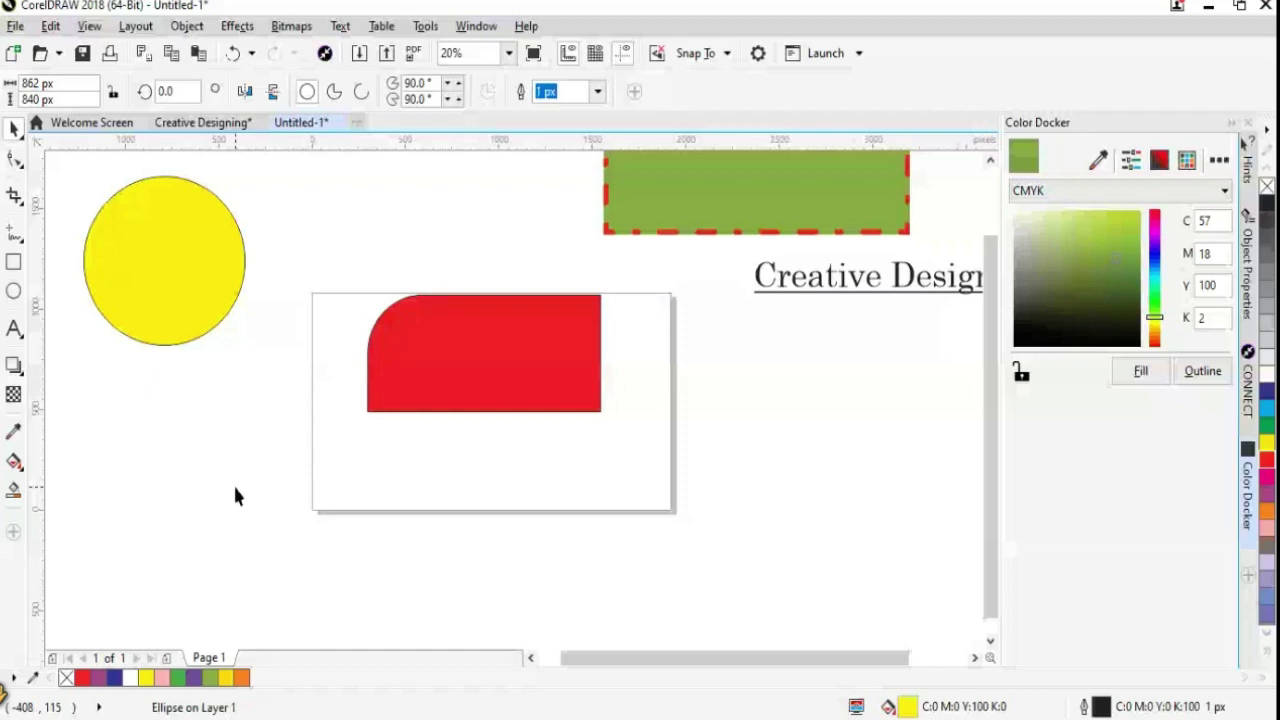
key(ctrl+z)
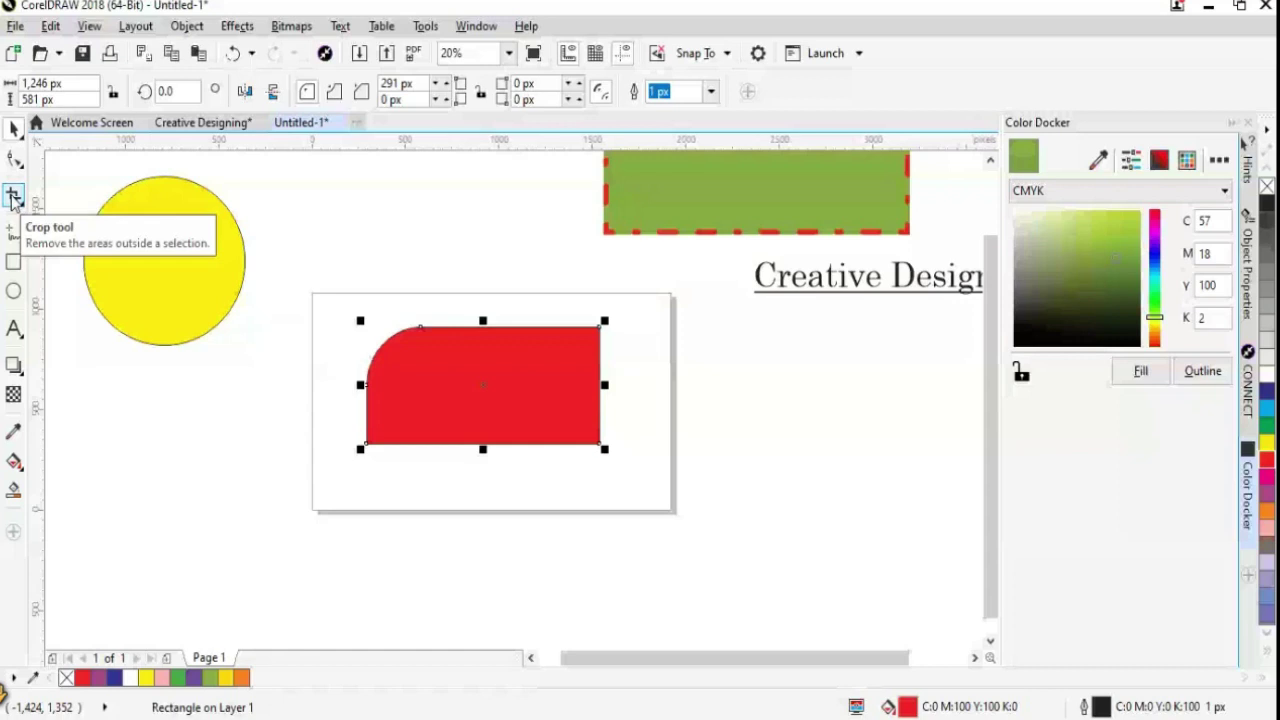
key(ctrl+z)
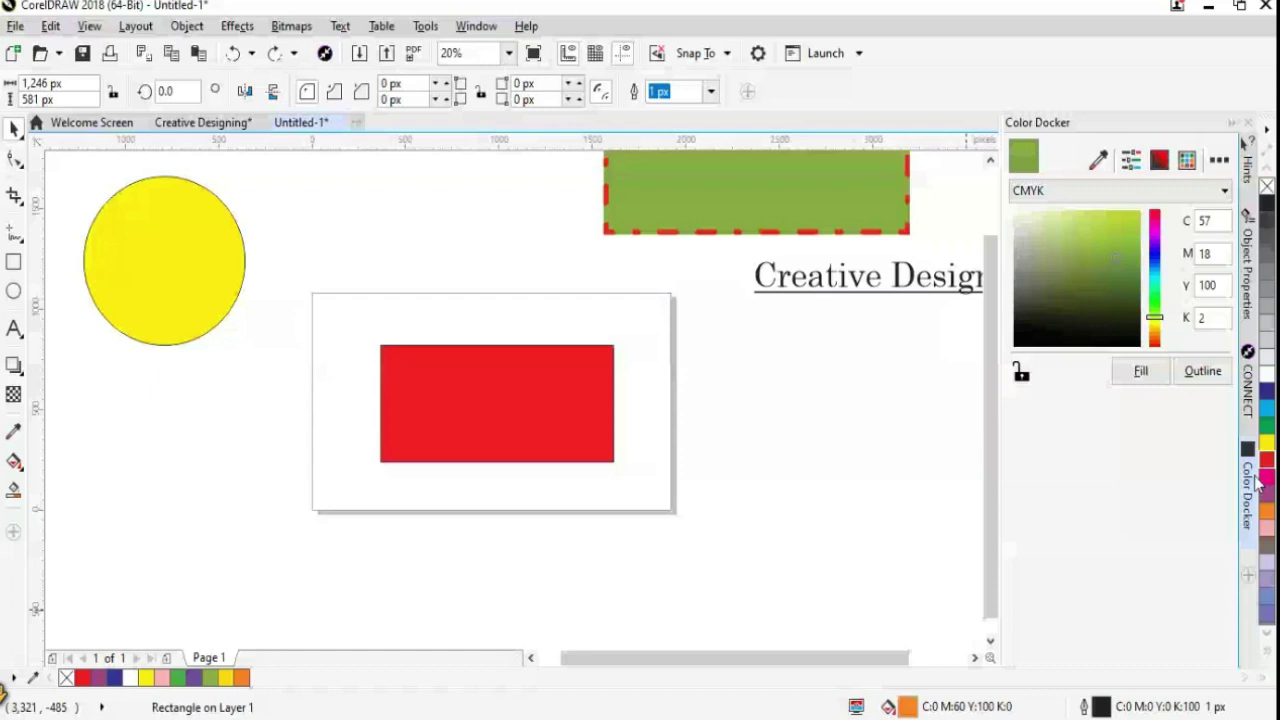
Give the red rectangle a 20 px outline width
click(1263, 462)
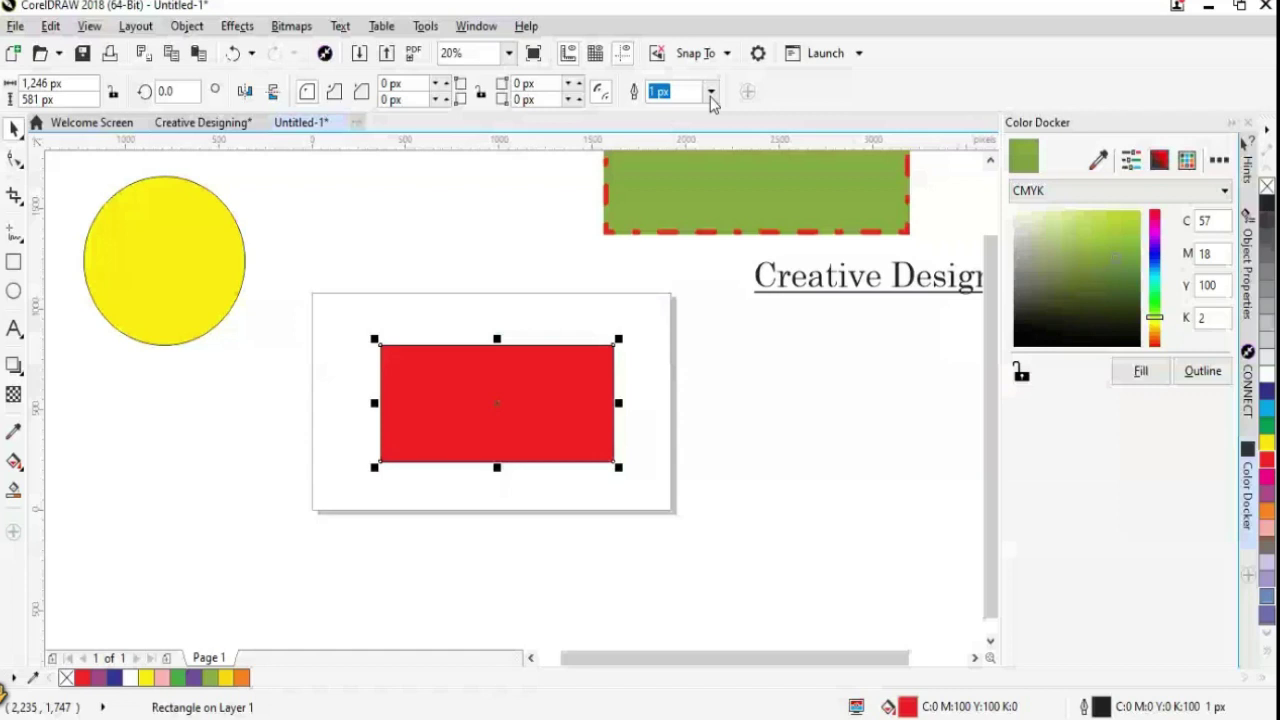
text(20)
key(Return)
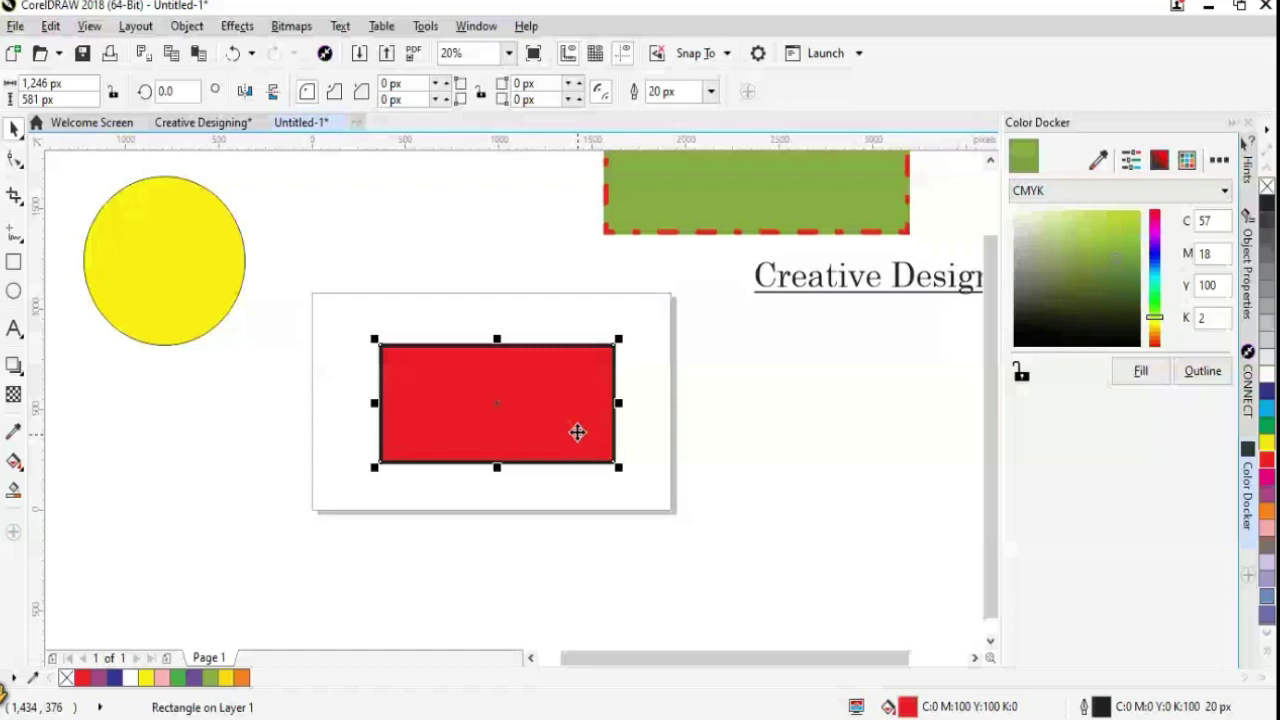
click(1249, 510)
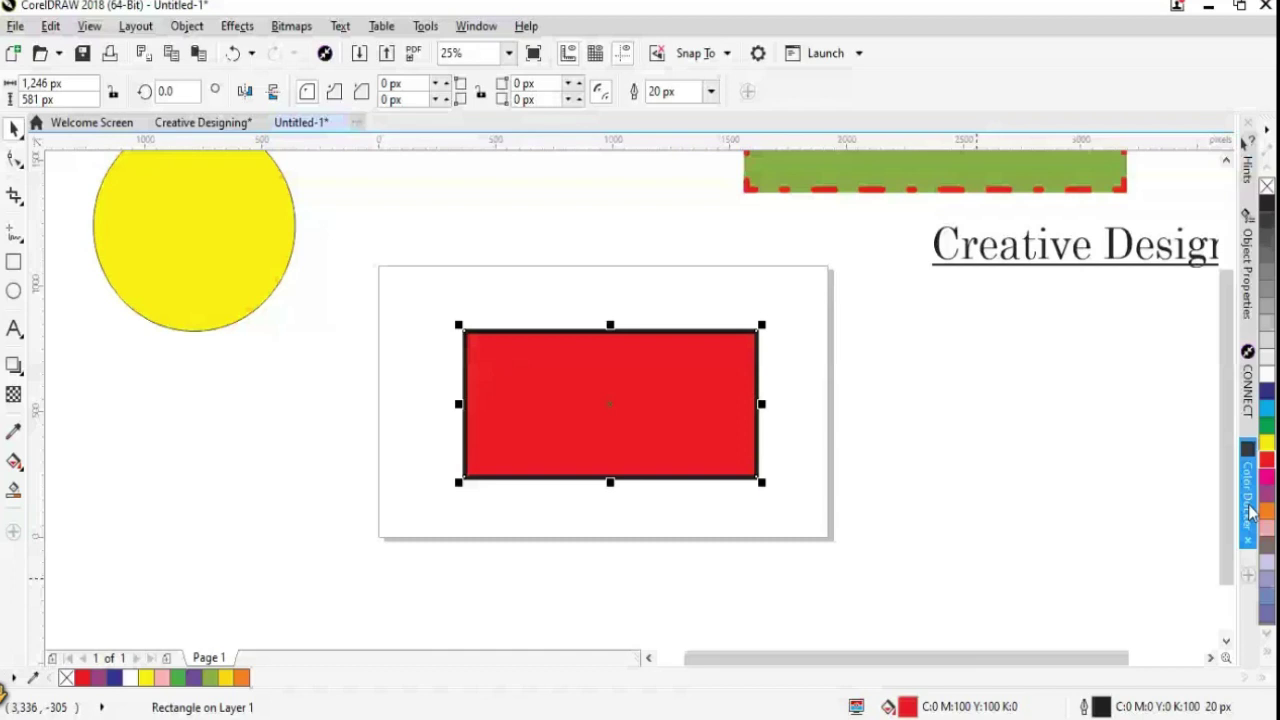
click(1251, 512)
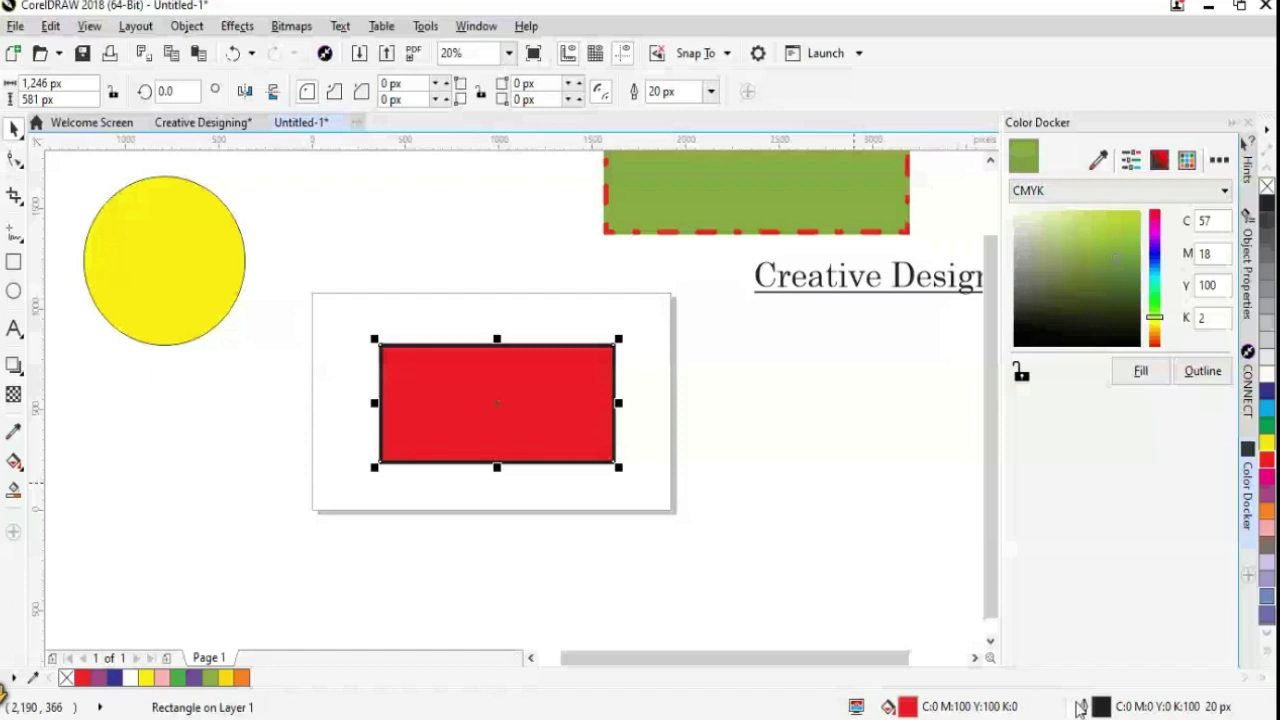
Change the red rectangle's 20 px outline colour to yellow (C:5 M:14 Y:82 K:0)
double_click(1080, 707)
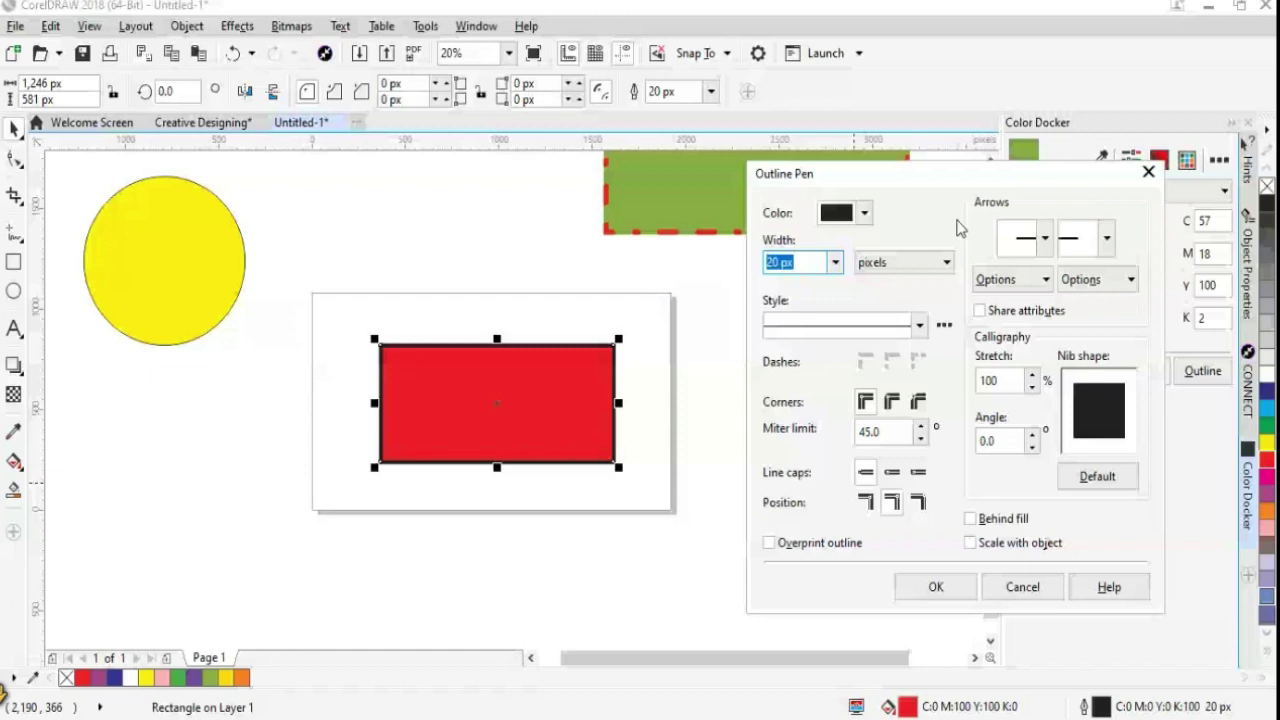
click(864, 212)
click(930, 322)
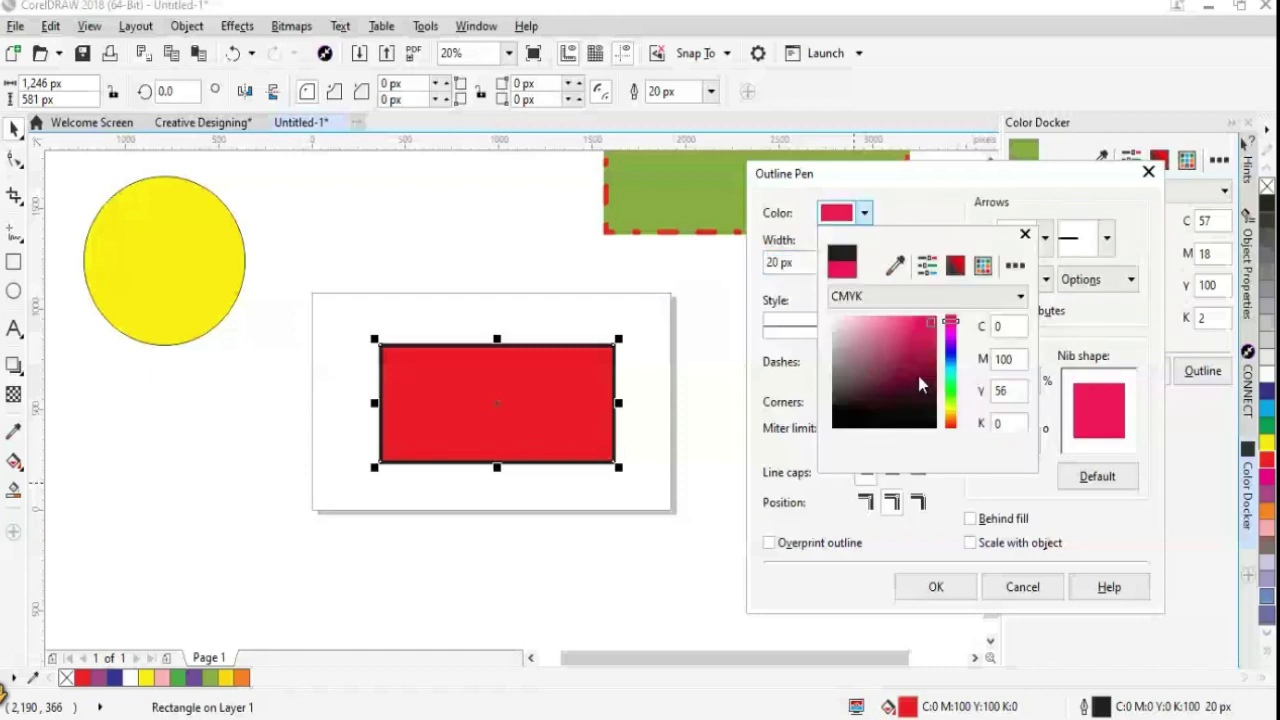
click(950, 413)
click(912, 324)
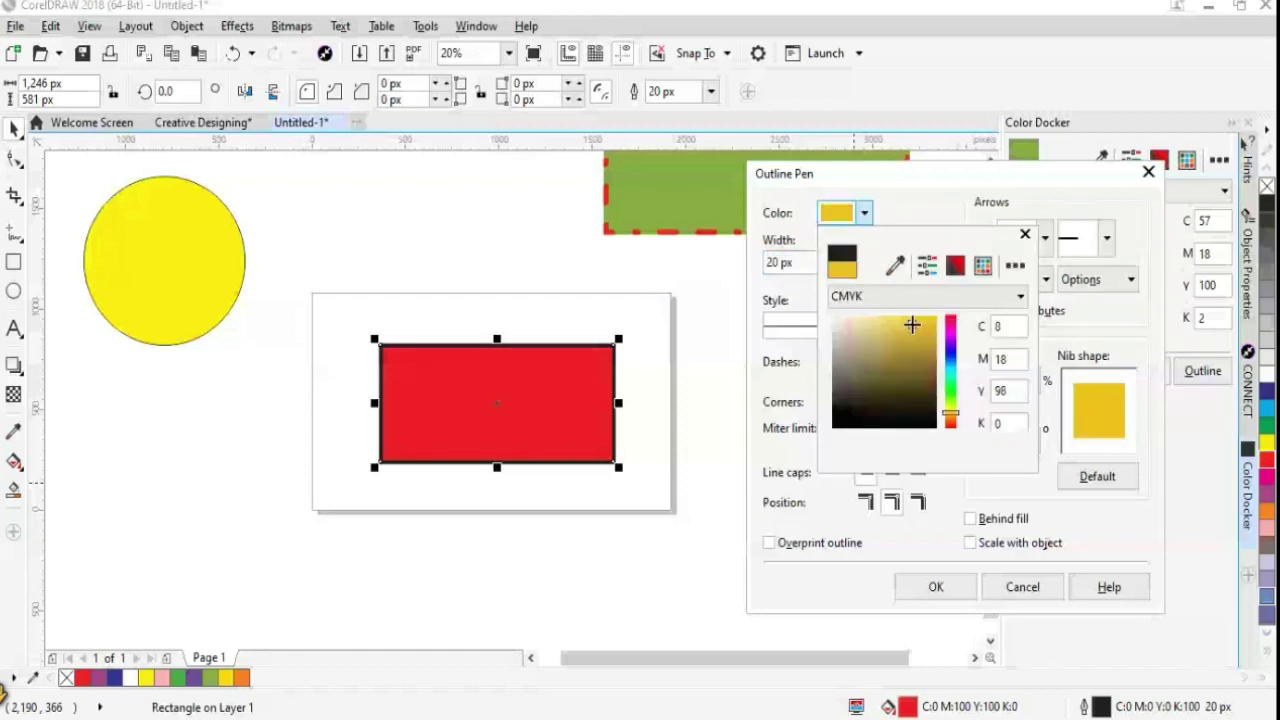
drag(912, 324, 898, 322)
click(936, 588)
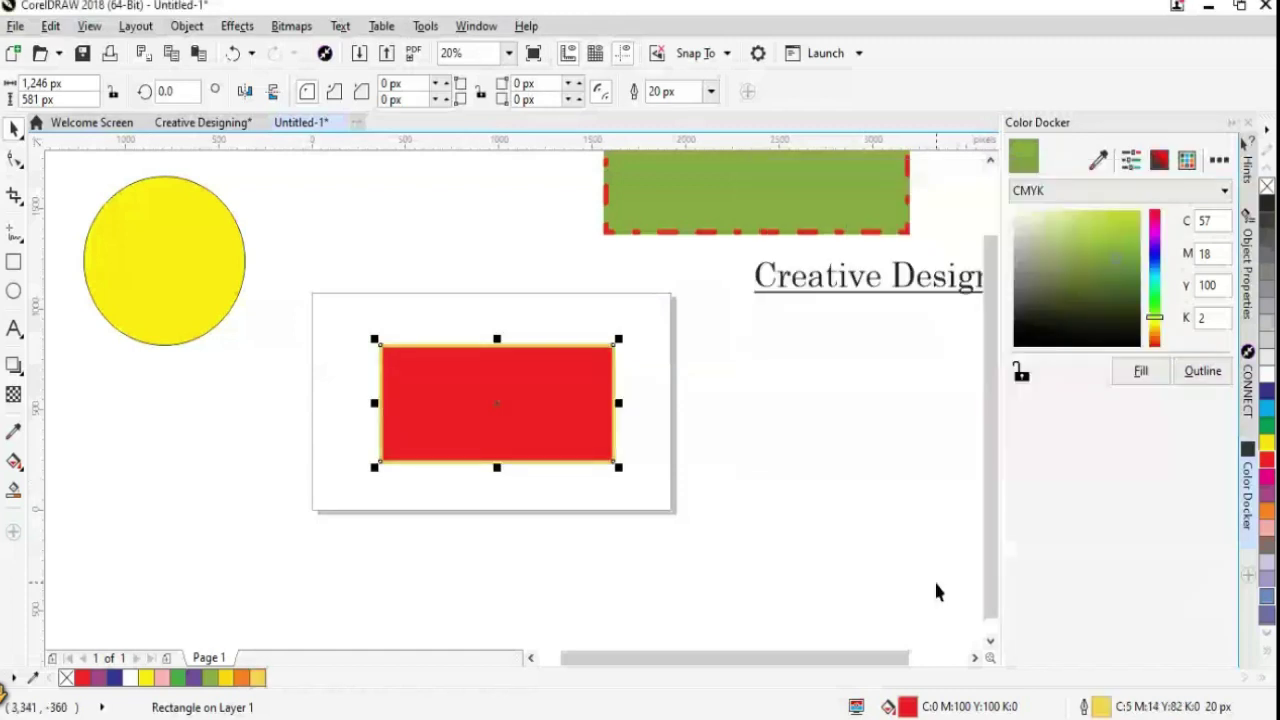